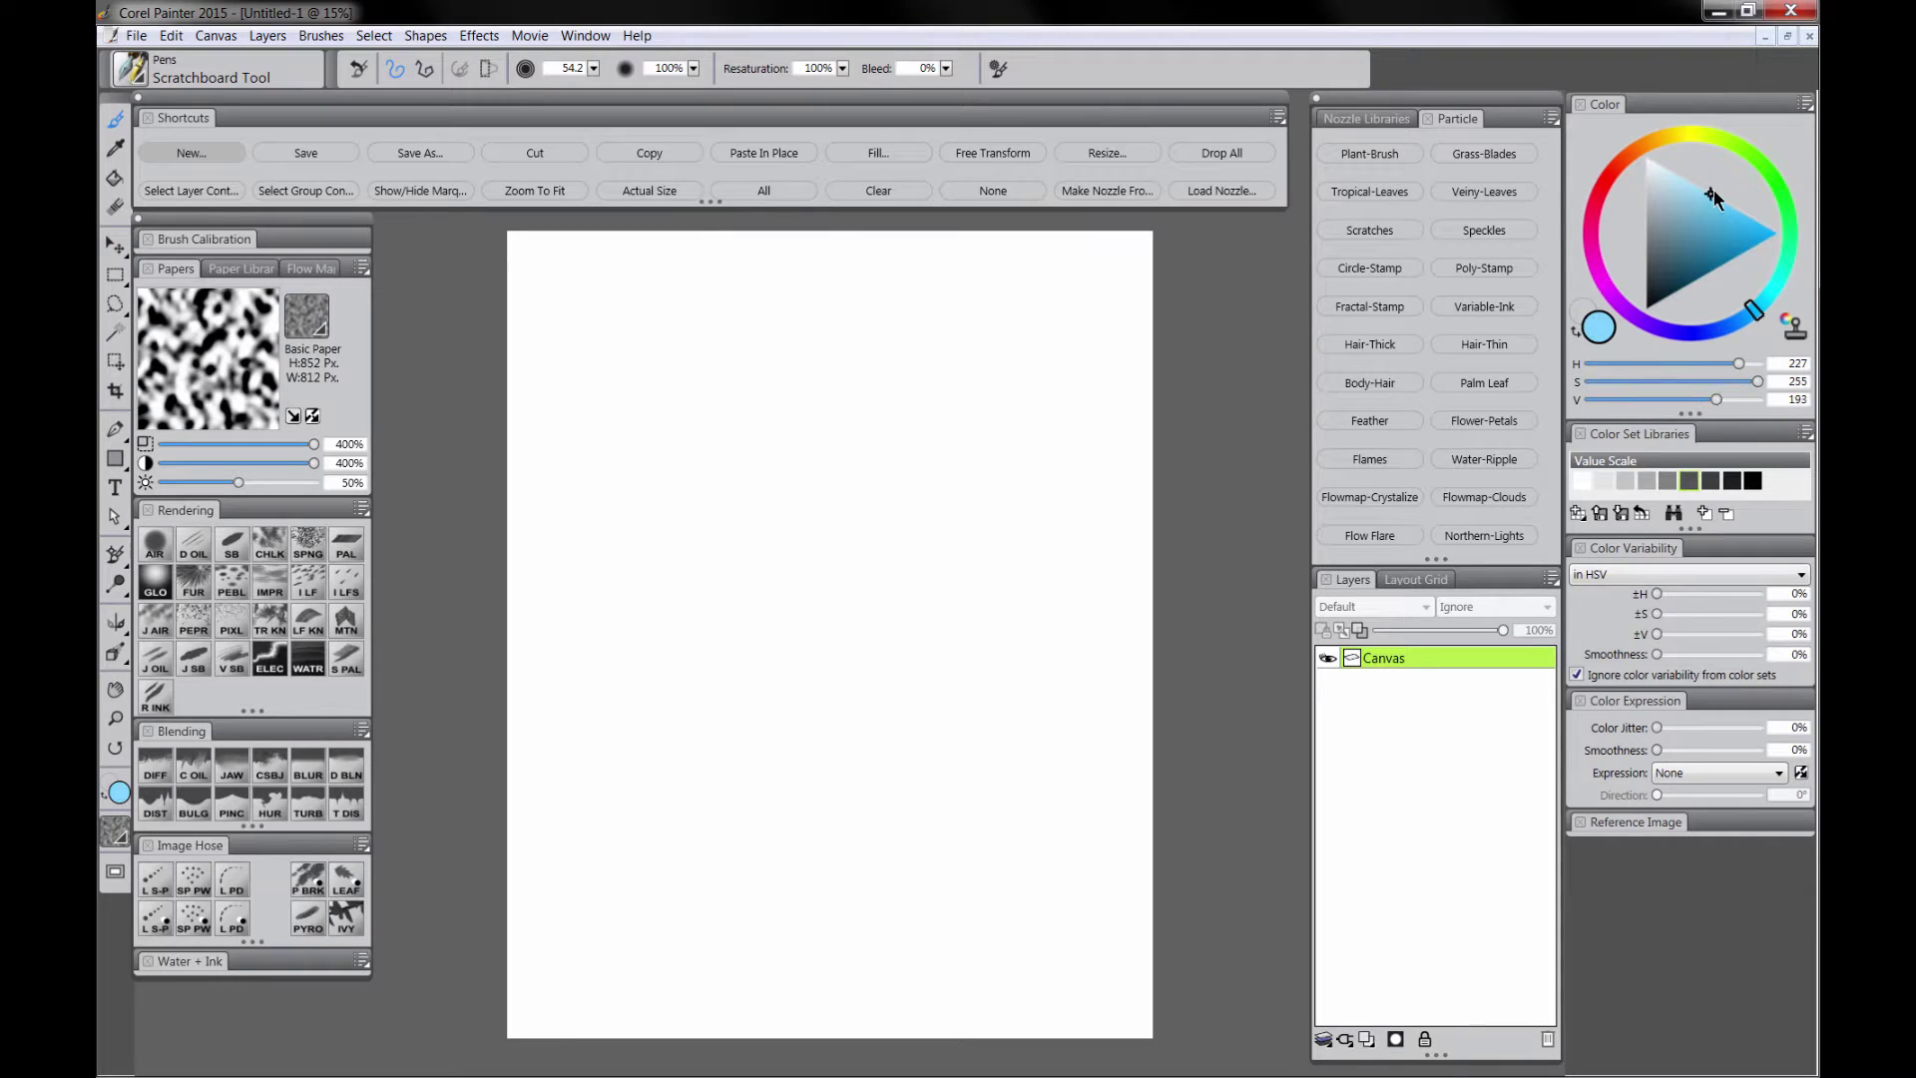
Step: Fill the whole canvas with light blue (H 227, S 255, V 223) at 100% opacity
click(898, 152)
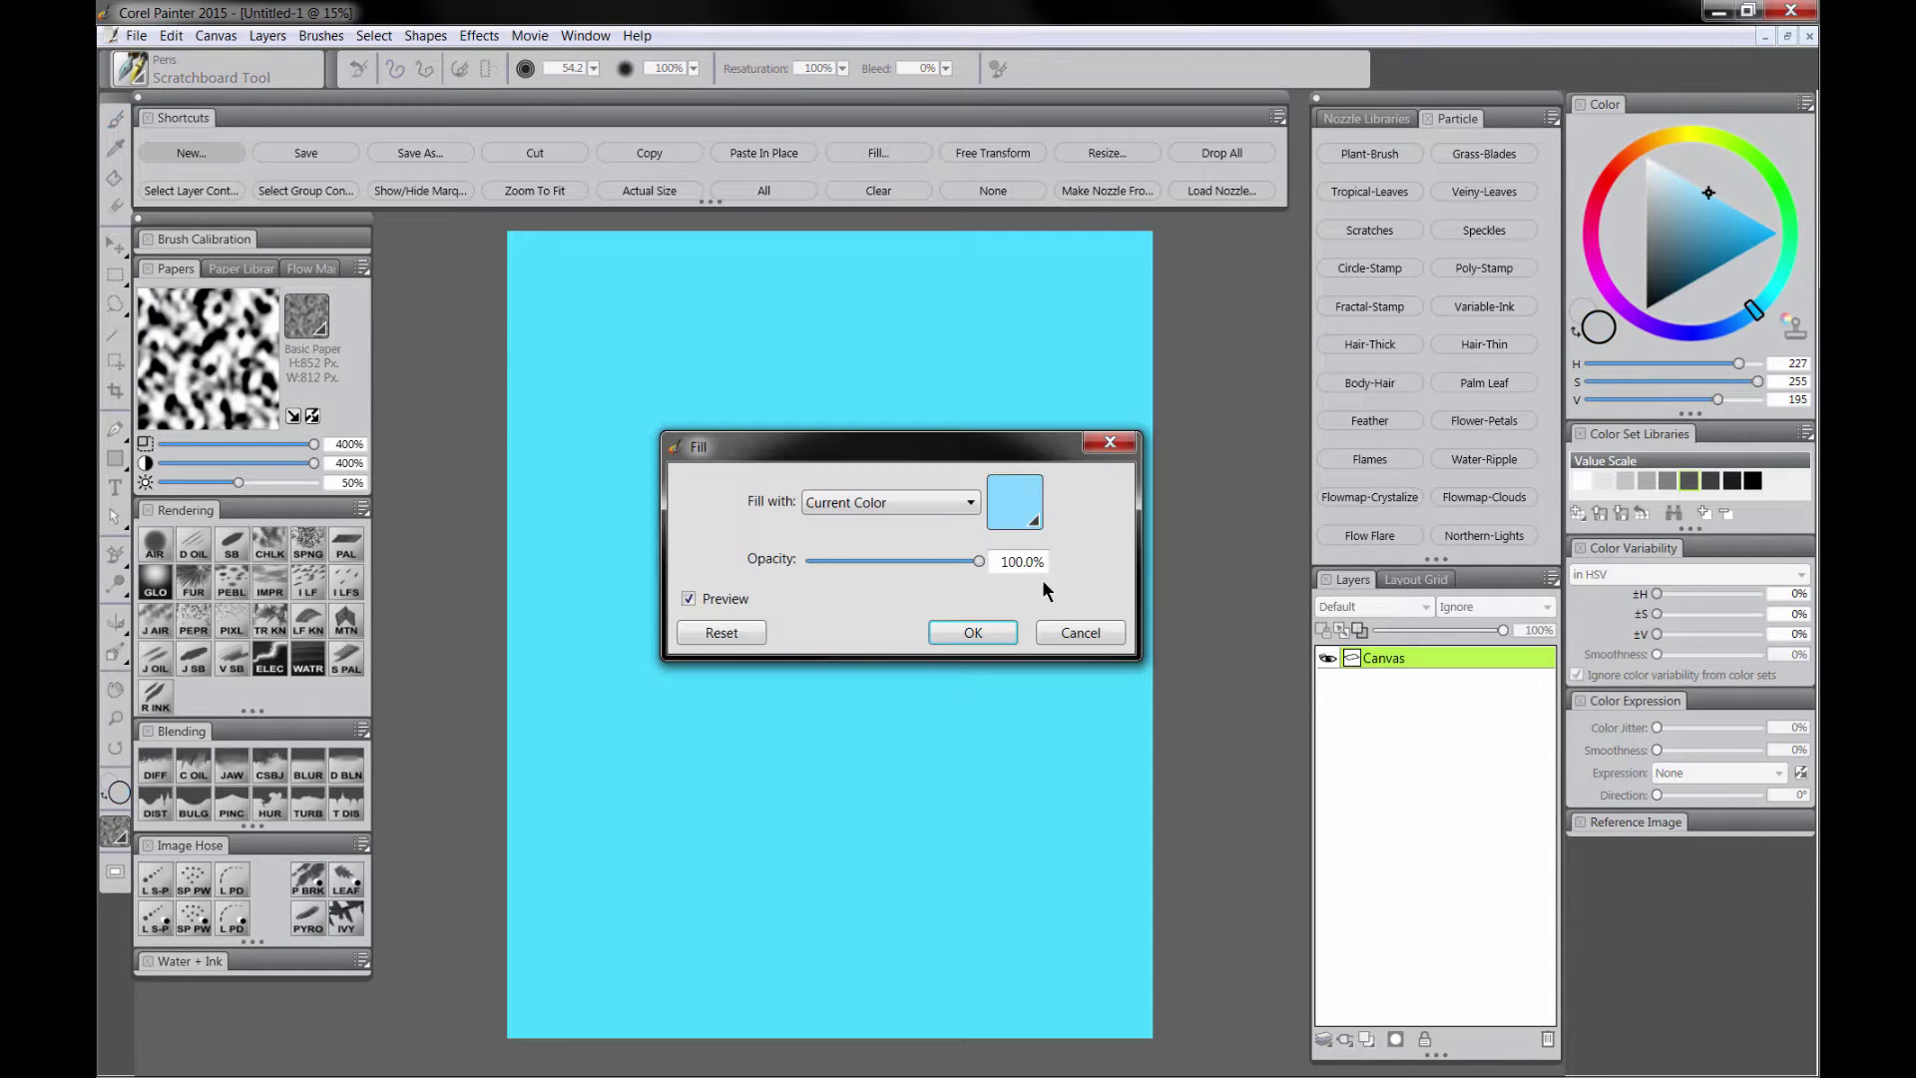
click(1688, 182)
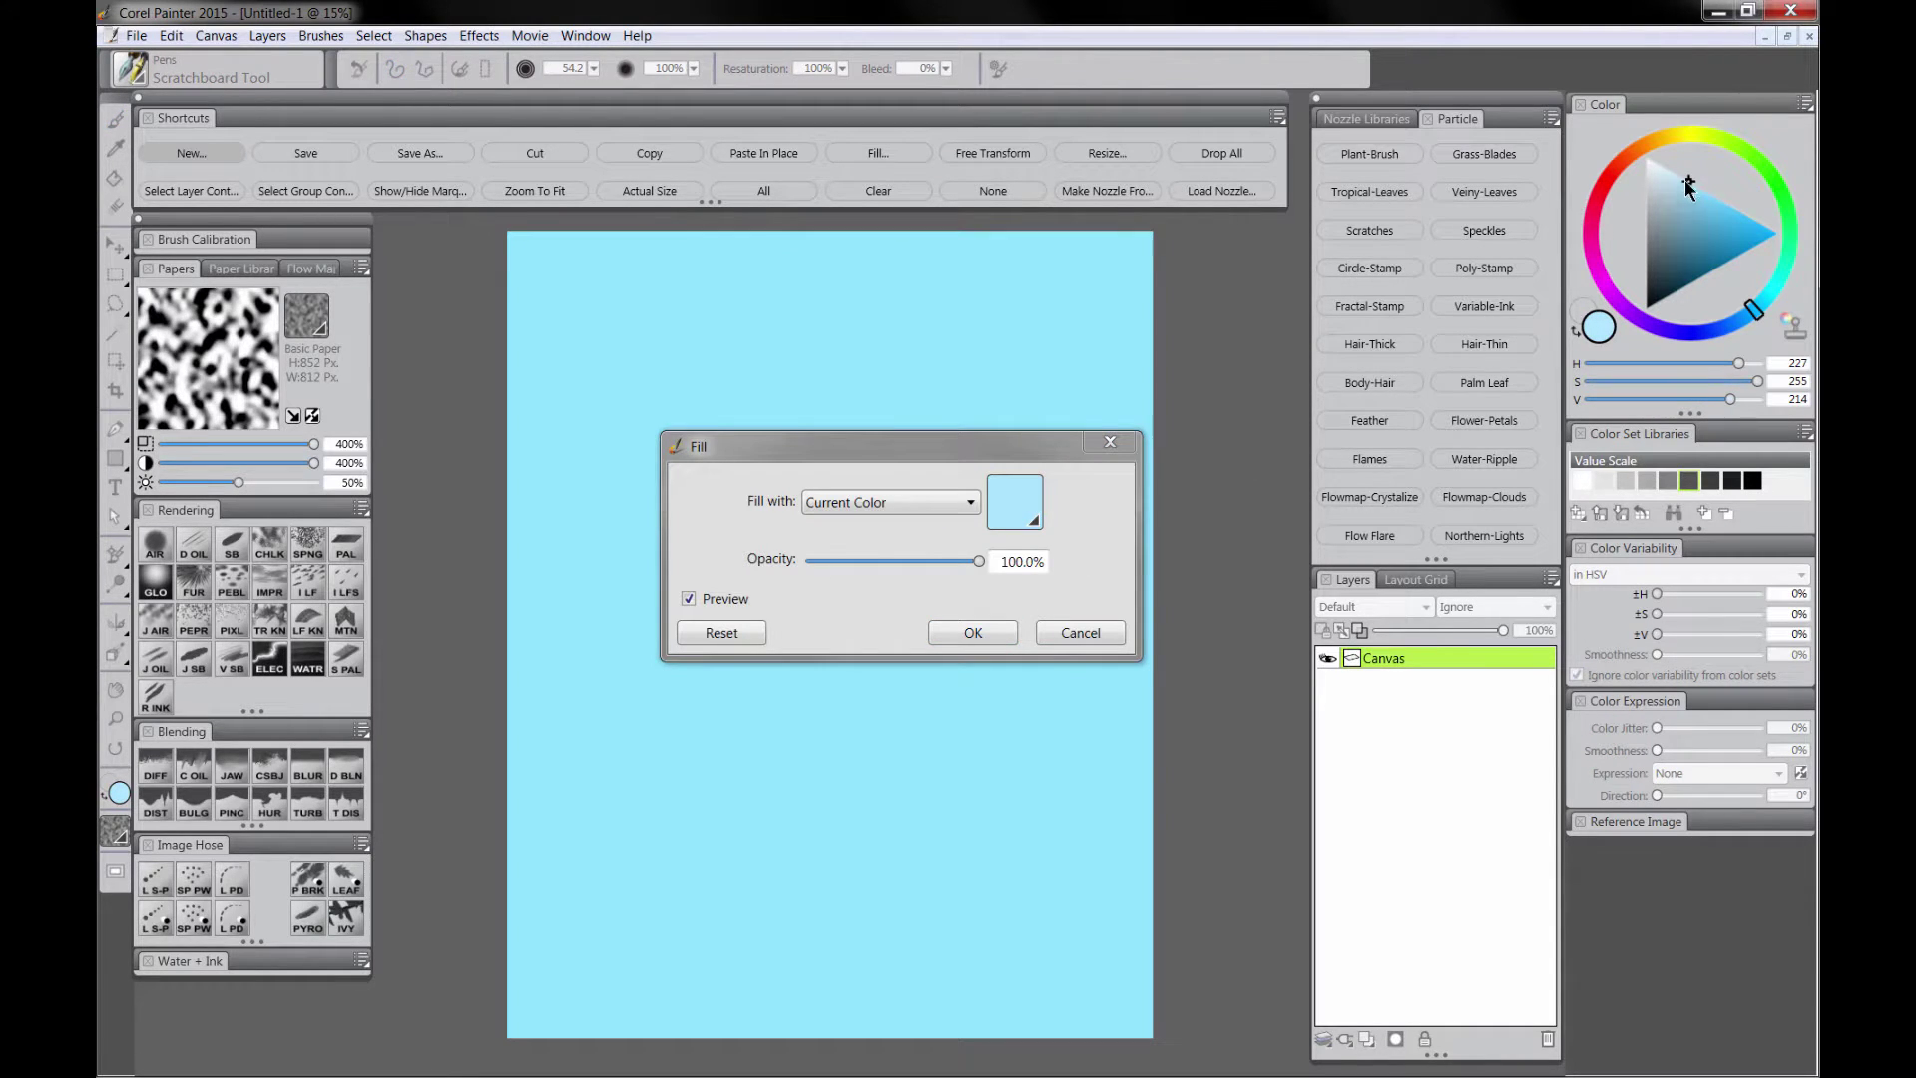
drag(1688, 185, 1679, 180)
click(973, 631)
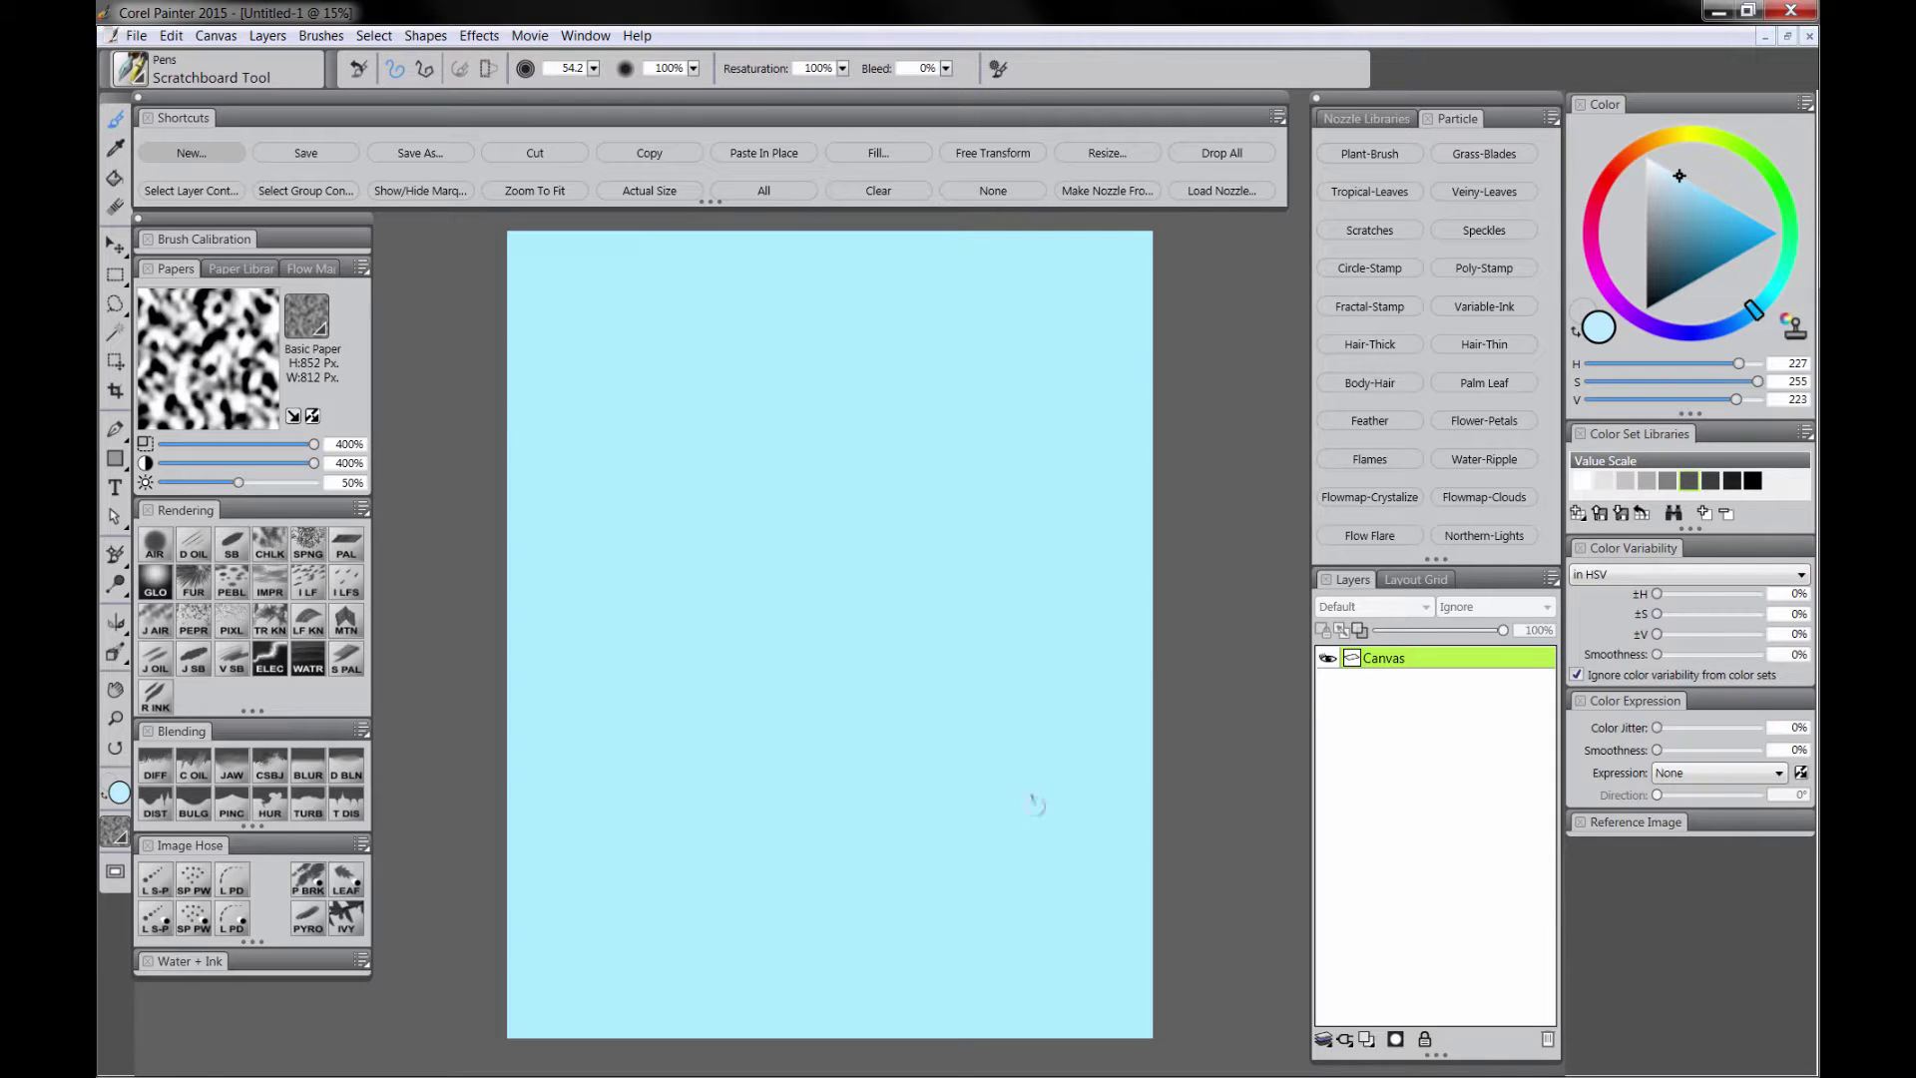
Step: Airbrush dark blue (H 230, S 255, V 74) across the upper sky with a 750-size Digital Airbrush, fading downward
click(157, 547)
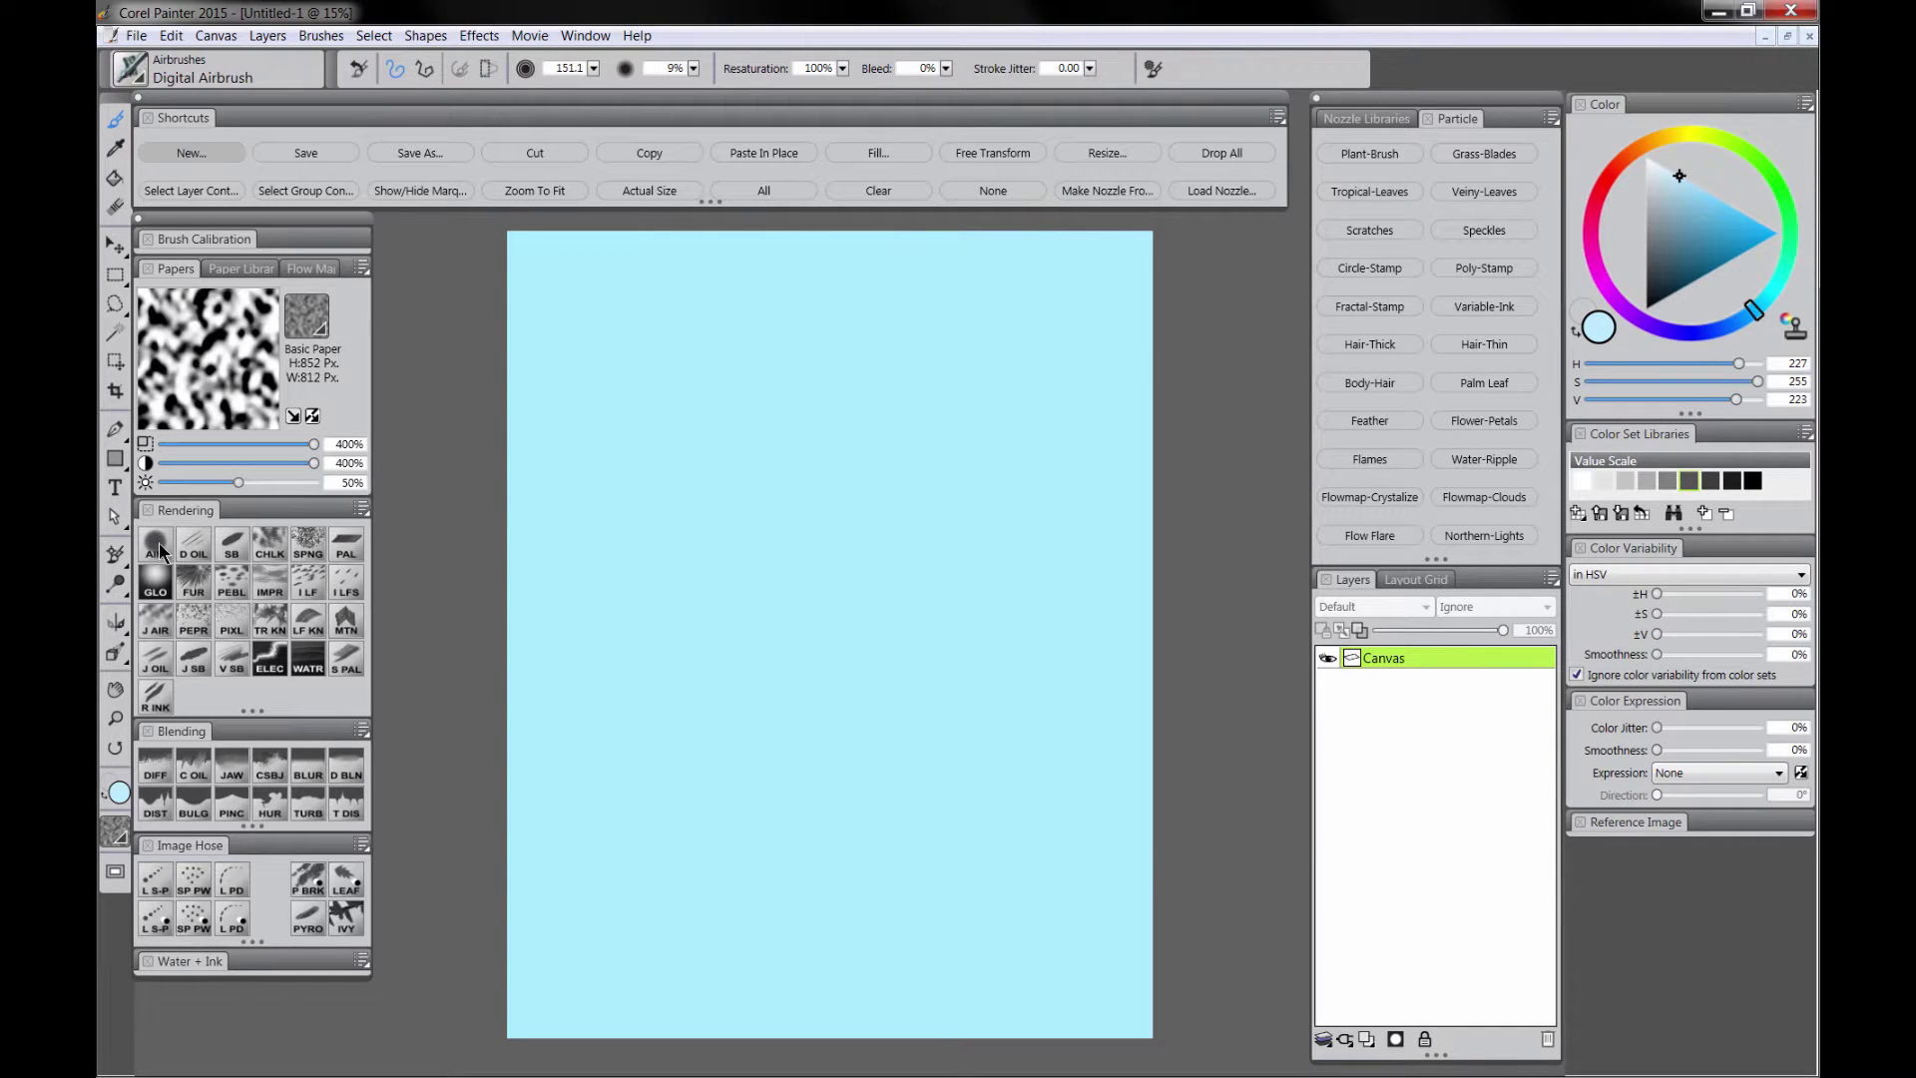
click(1718, 268)
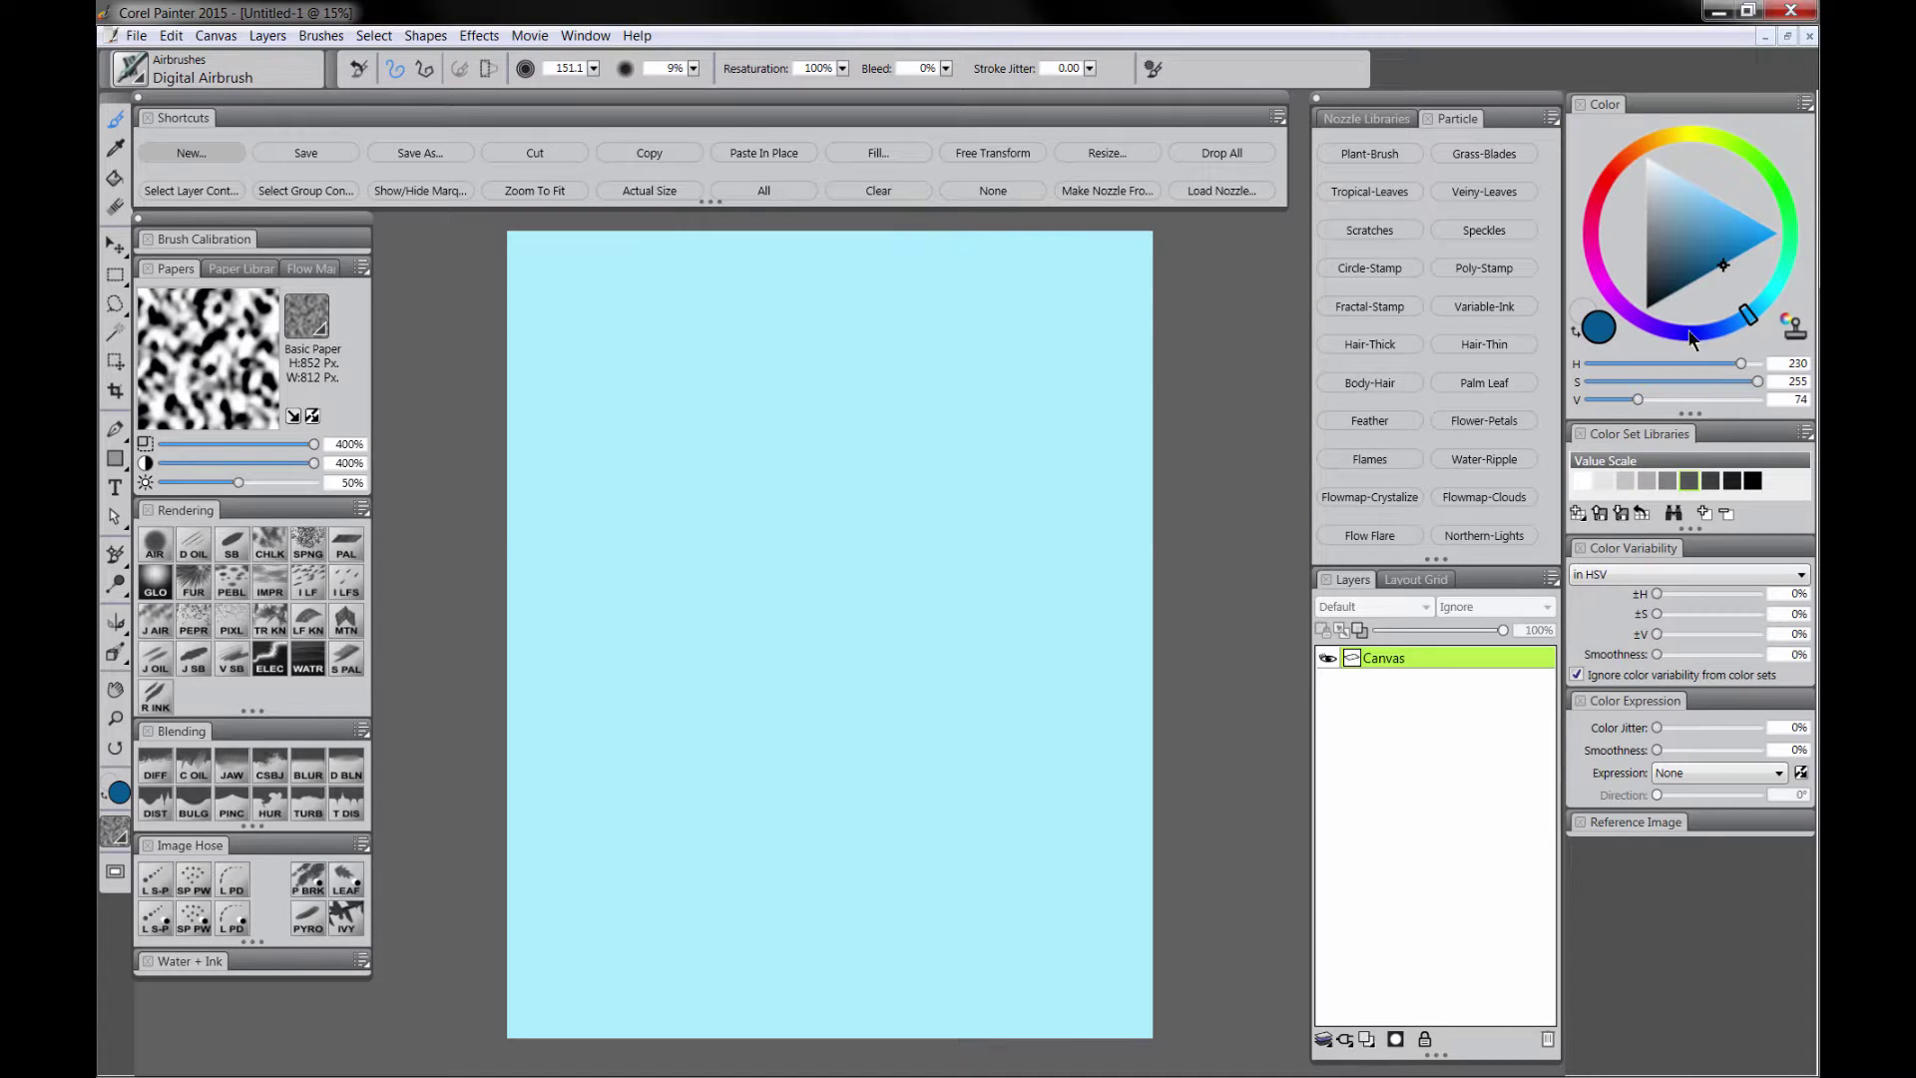
mouse_move(733, 371)
mouse_down()
mouse_move(688, 334)
mouse_move(791, 529)
mouse_up()
key(Tab)
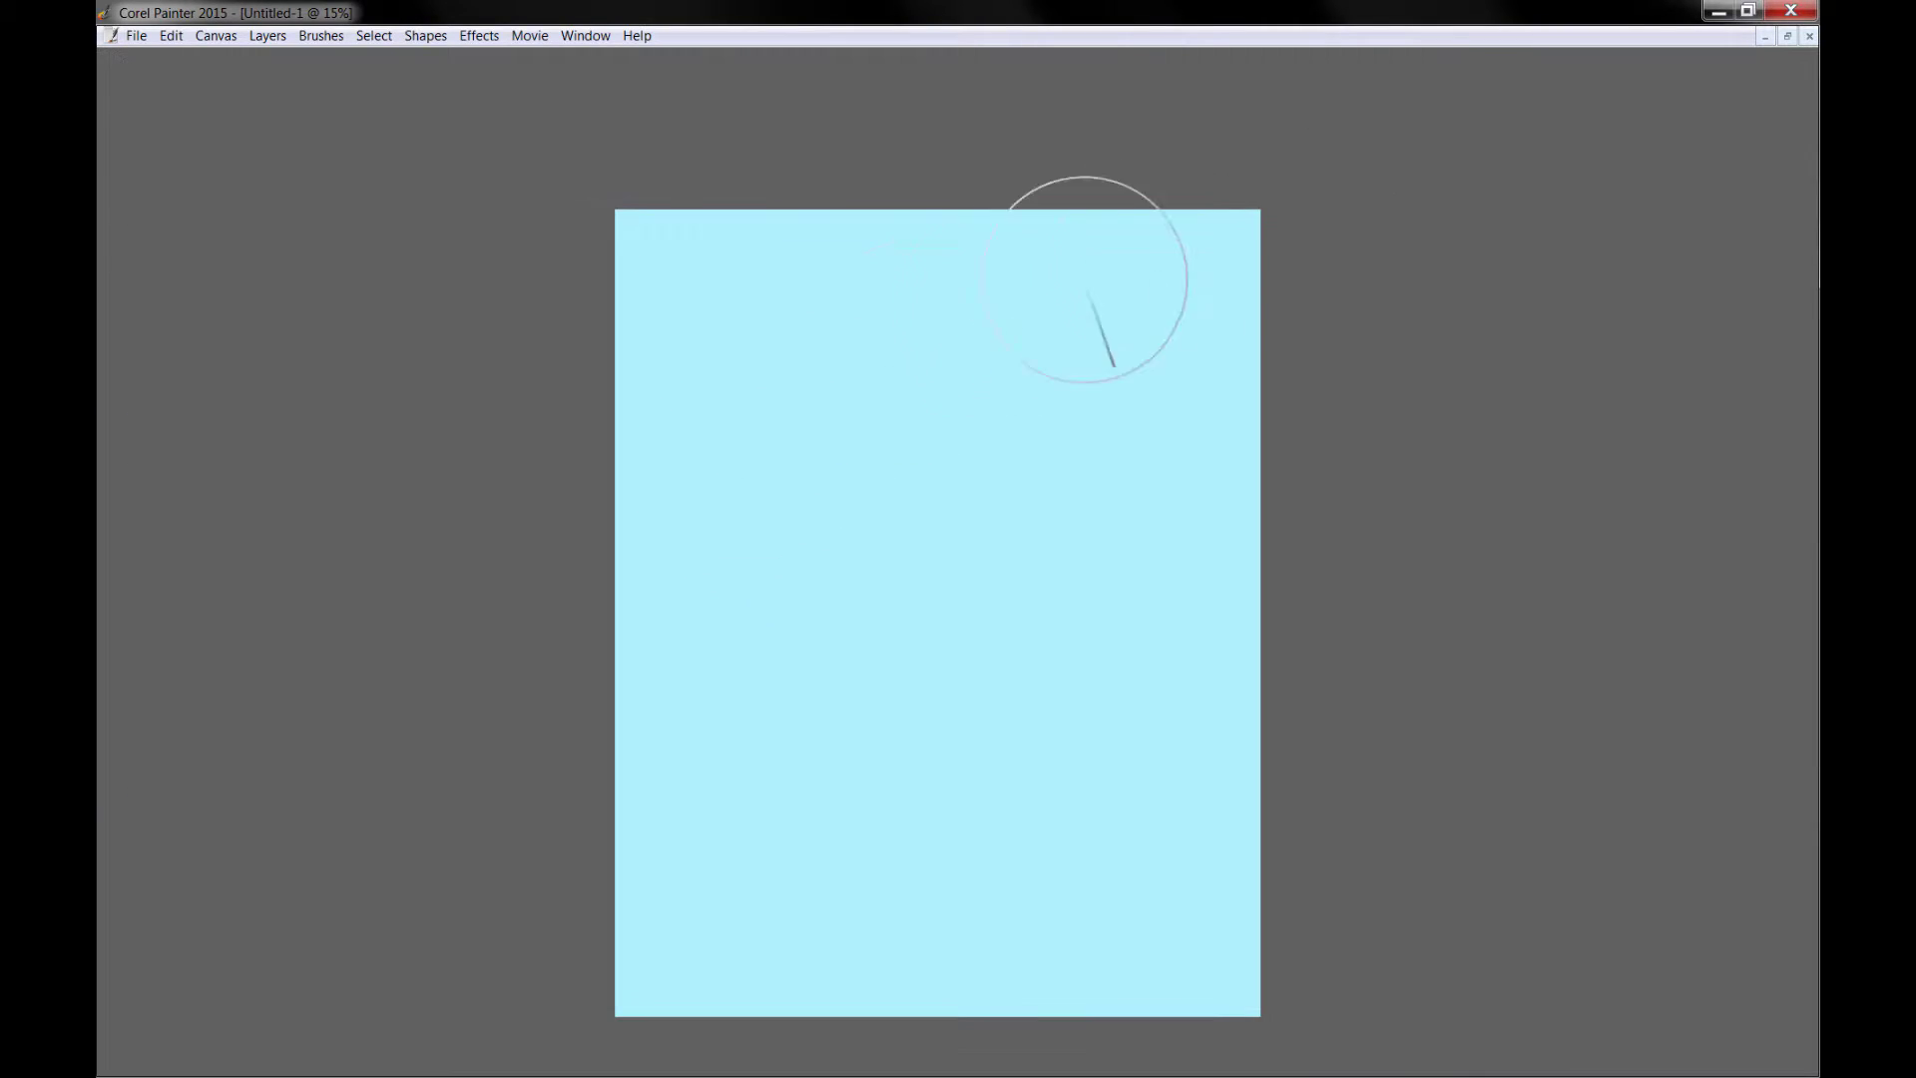
mouse_move(1091, 279)
mouse_down()
mouse_move(1308, 224)
mouse_move(1317, 419)
mouse_up()
mouse_move(1454, 222)
mouse_down()
mouse_move(1010, 196)
mouse_move(421, 244)
mouse_move(956, 168)
mouse_move(1577, 308)
mouse_move(783, 249)
mouse_move(679, 298)
mouse_move(1471, 382)
mouse_move(634, 369)
mouse_move(1360, 481)
mouse_move(612, 478)
mouse_move(911, 483)
mouse_move(1296, 554)
mouse_move(476, 591)
mouse_move(1229, 197)
mouse_move(482, 257)
mouse_move(1389, 315)
mouse_move(1252, 366)
mouse_up()
key(Tab)
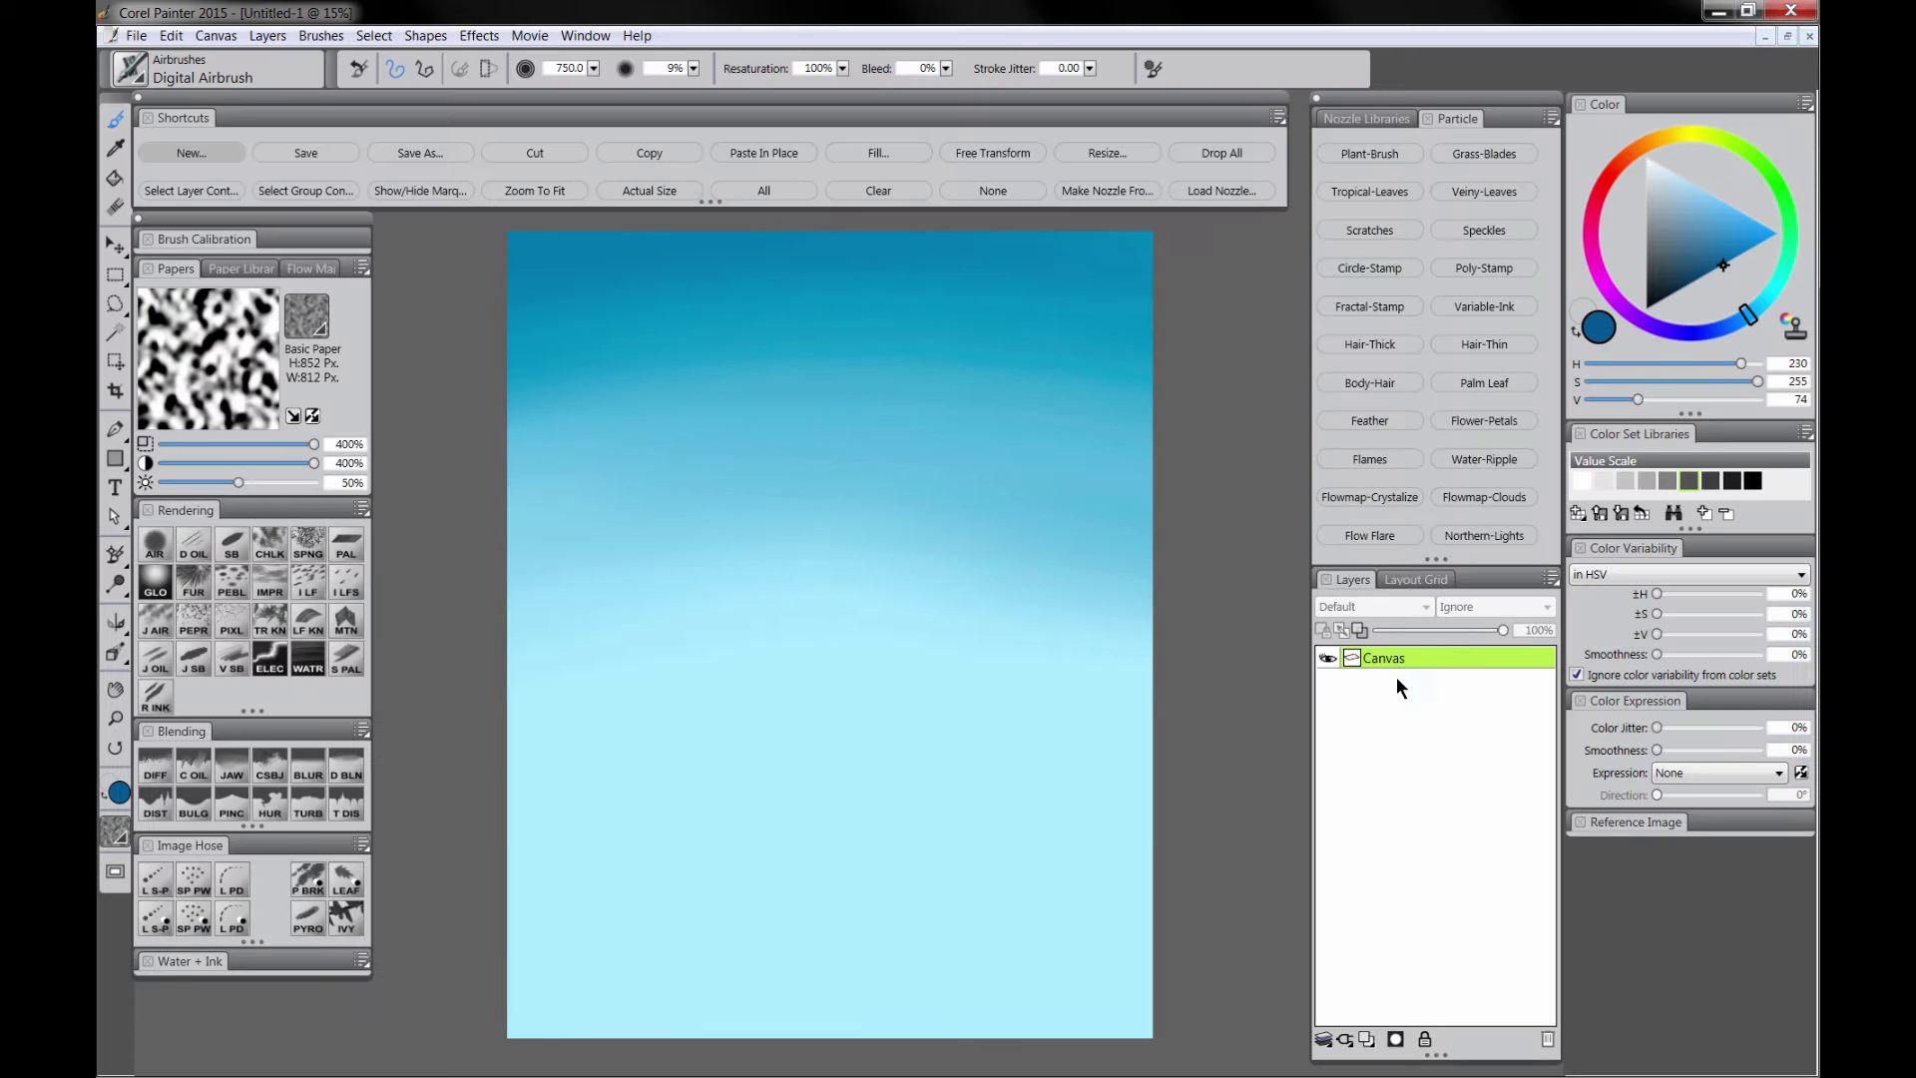
Step: Sample the light sky blue, lighten it to H 221, S 255, V 239, and airbrush it over the lower part of the sky
alt+click(996, 772)
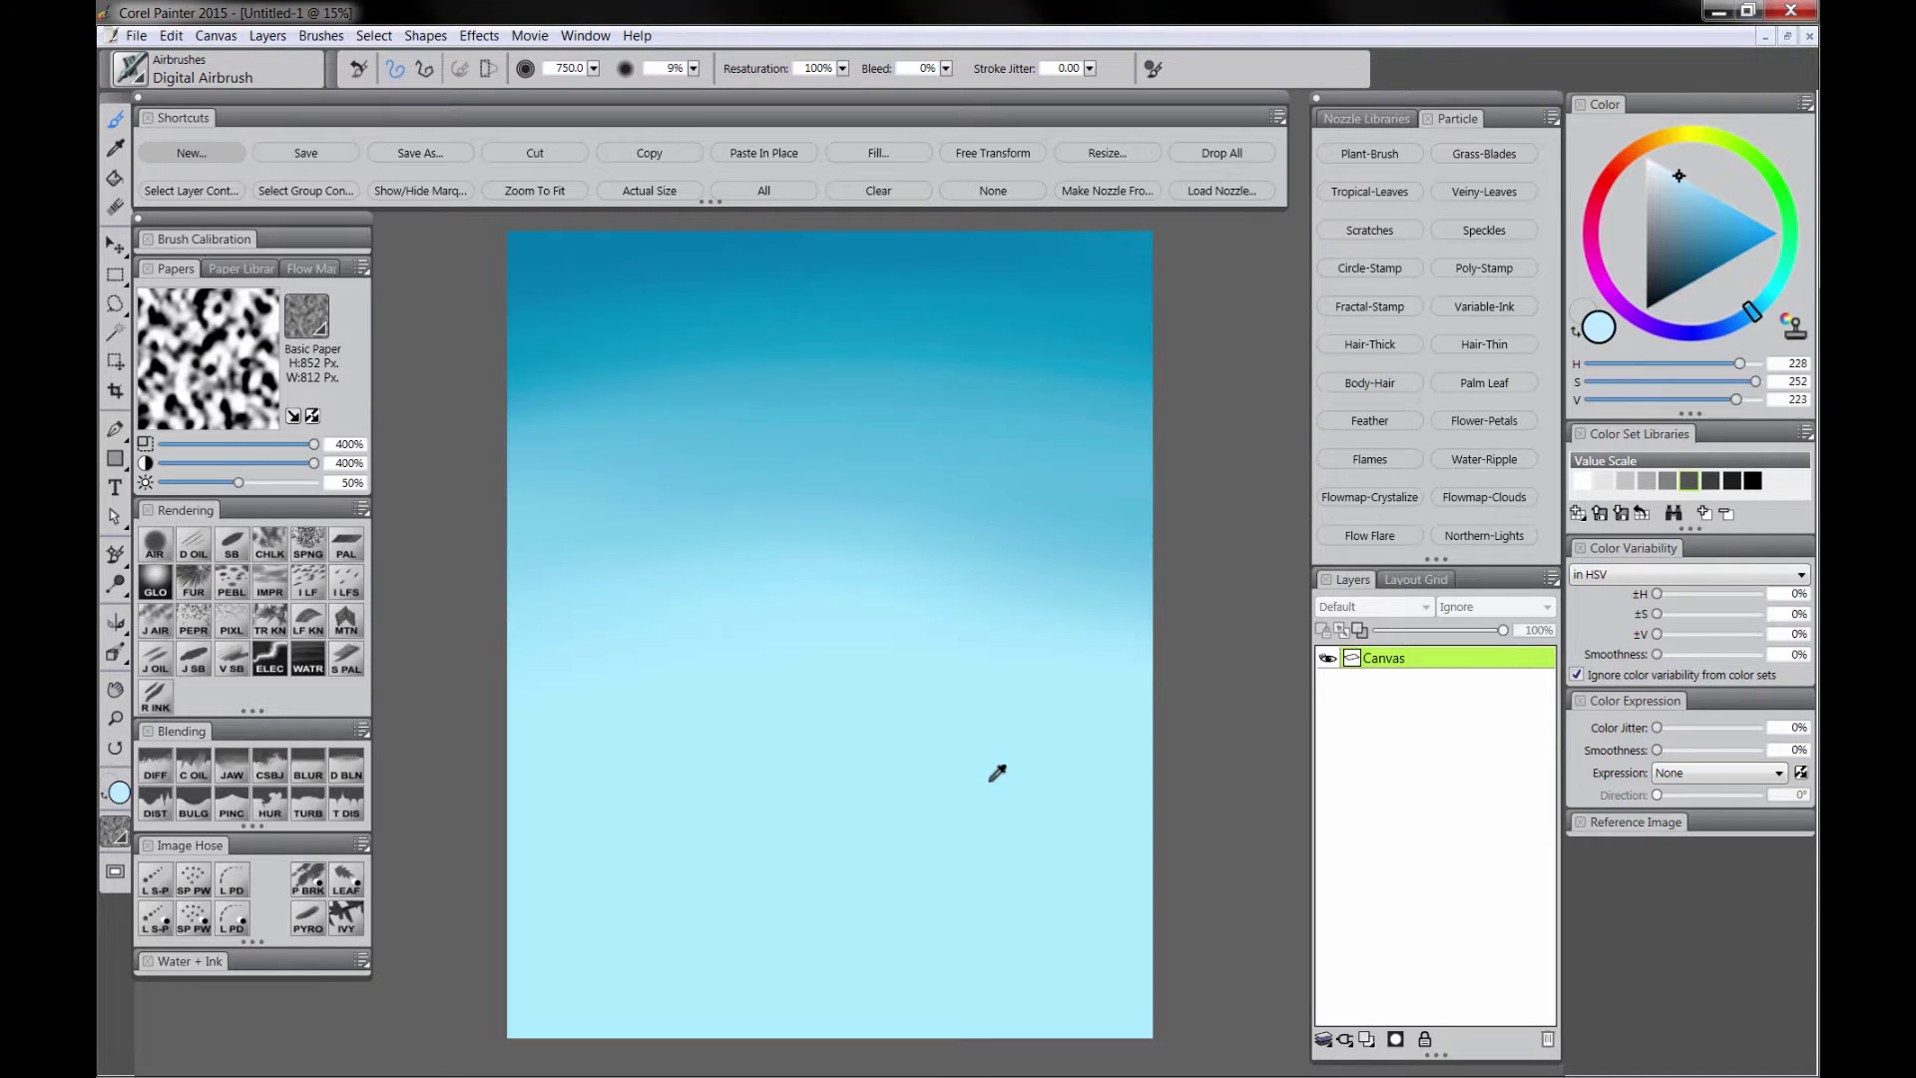
drag(1648, 206, 1678, 168)
key(Tab)
mouse_move(920, 856)
mouse_down()
mouse_move(507, 834)
mouse_move(1338, 778)
mouse_move(795, 877)
mouse_move(589, 977)
mouse_up()
key(Tab)
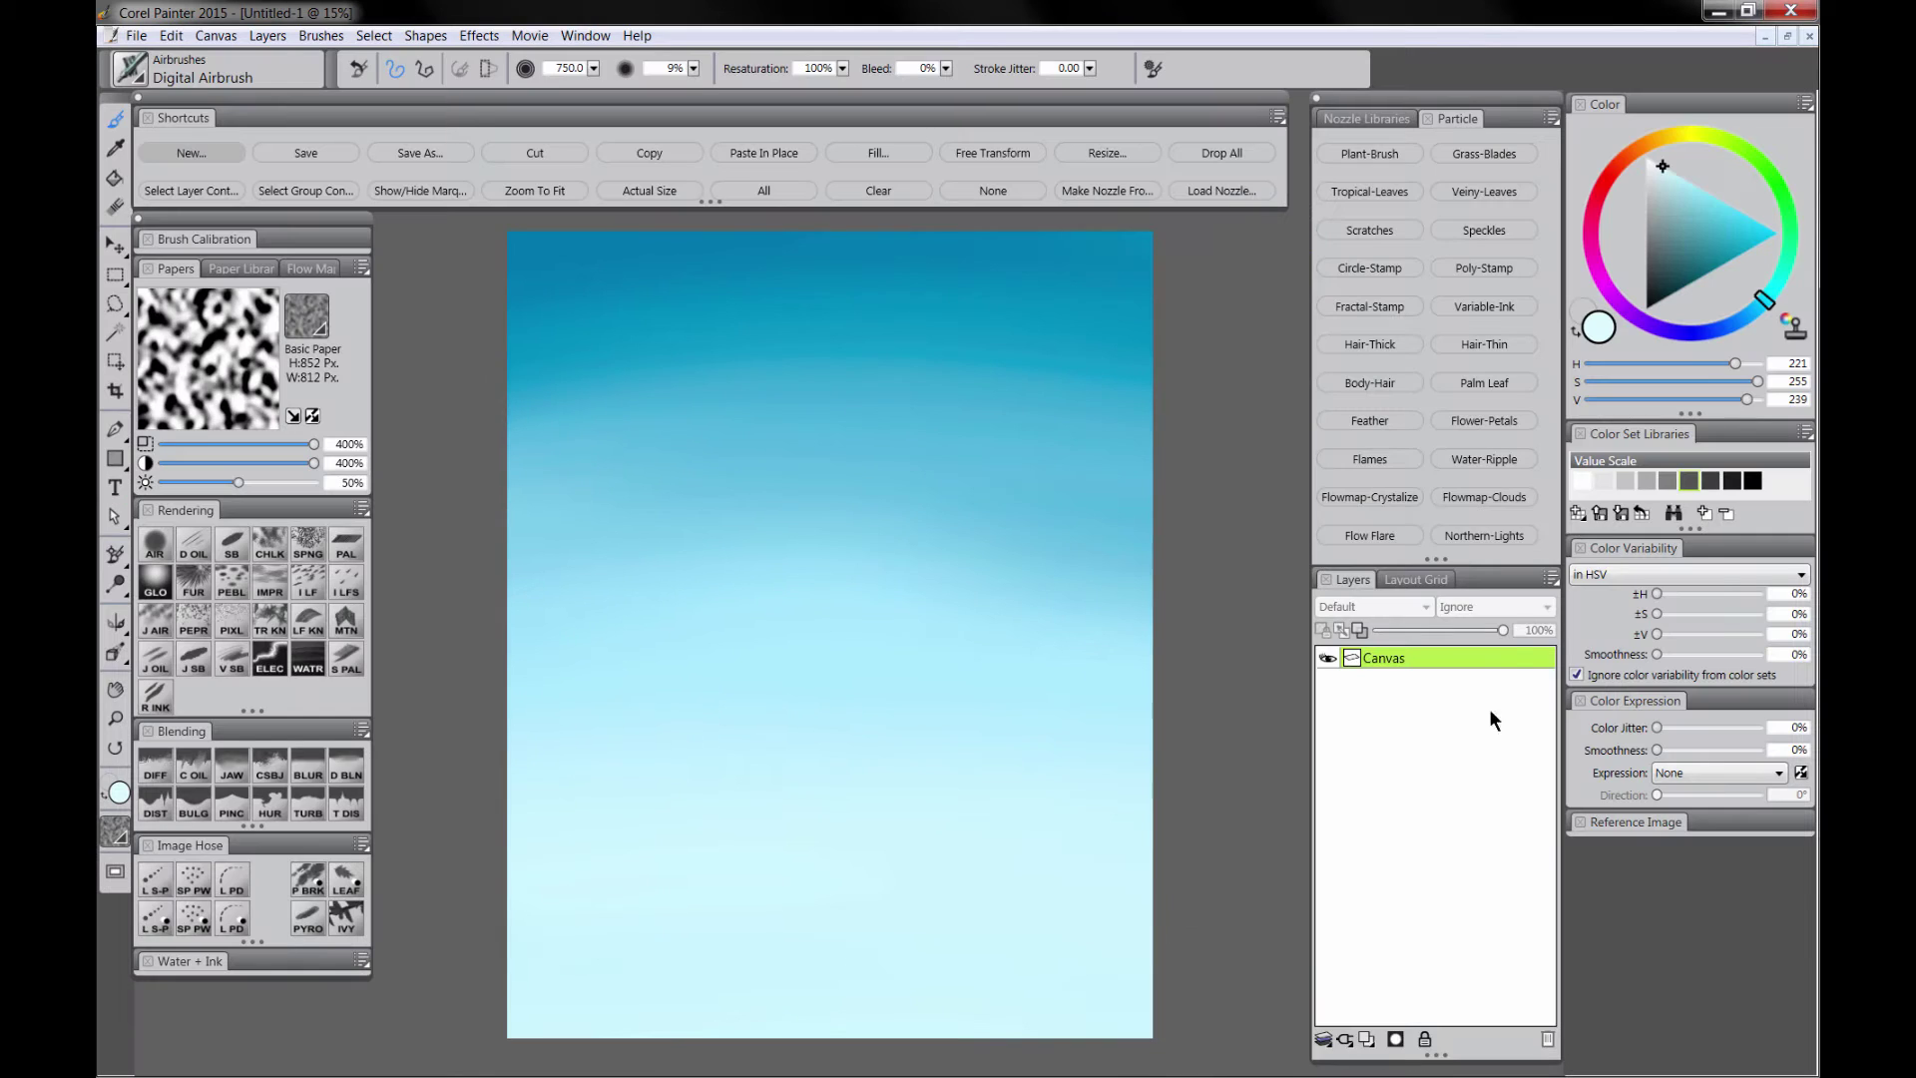
Step: Airbrush a pale cream band (H 126, S 255, V 248) across the lower sky where the horizon glow sits
click(1687, 136)
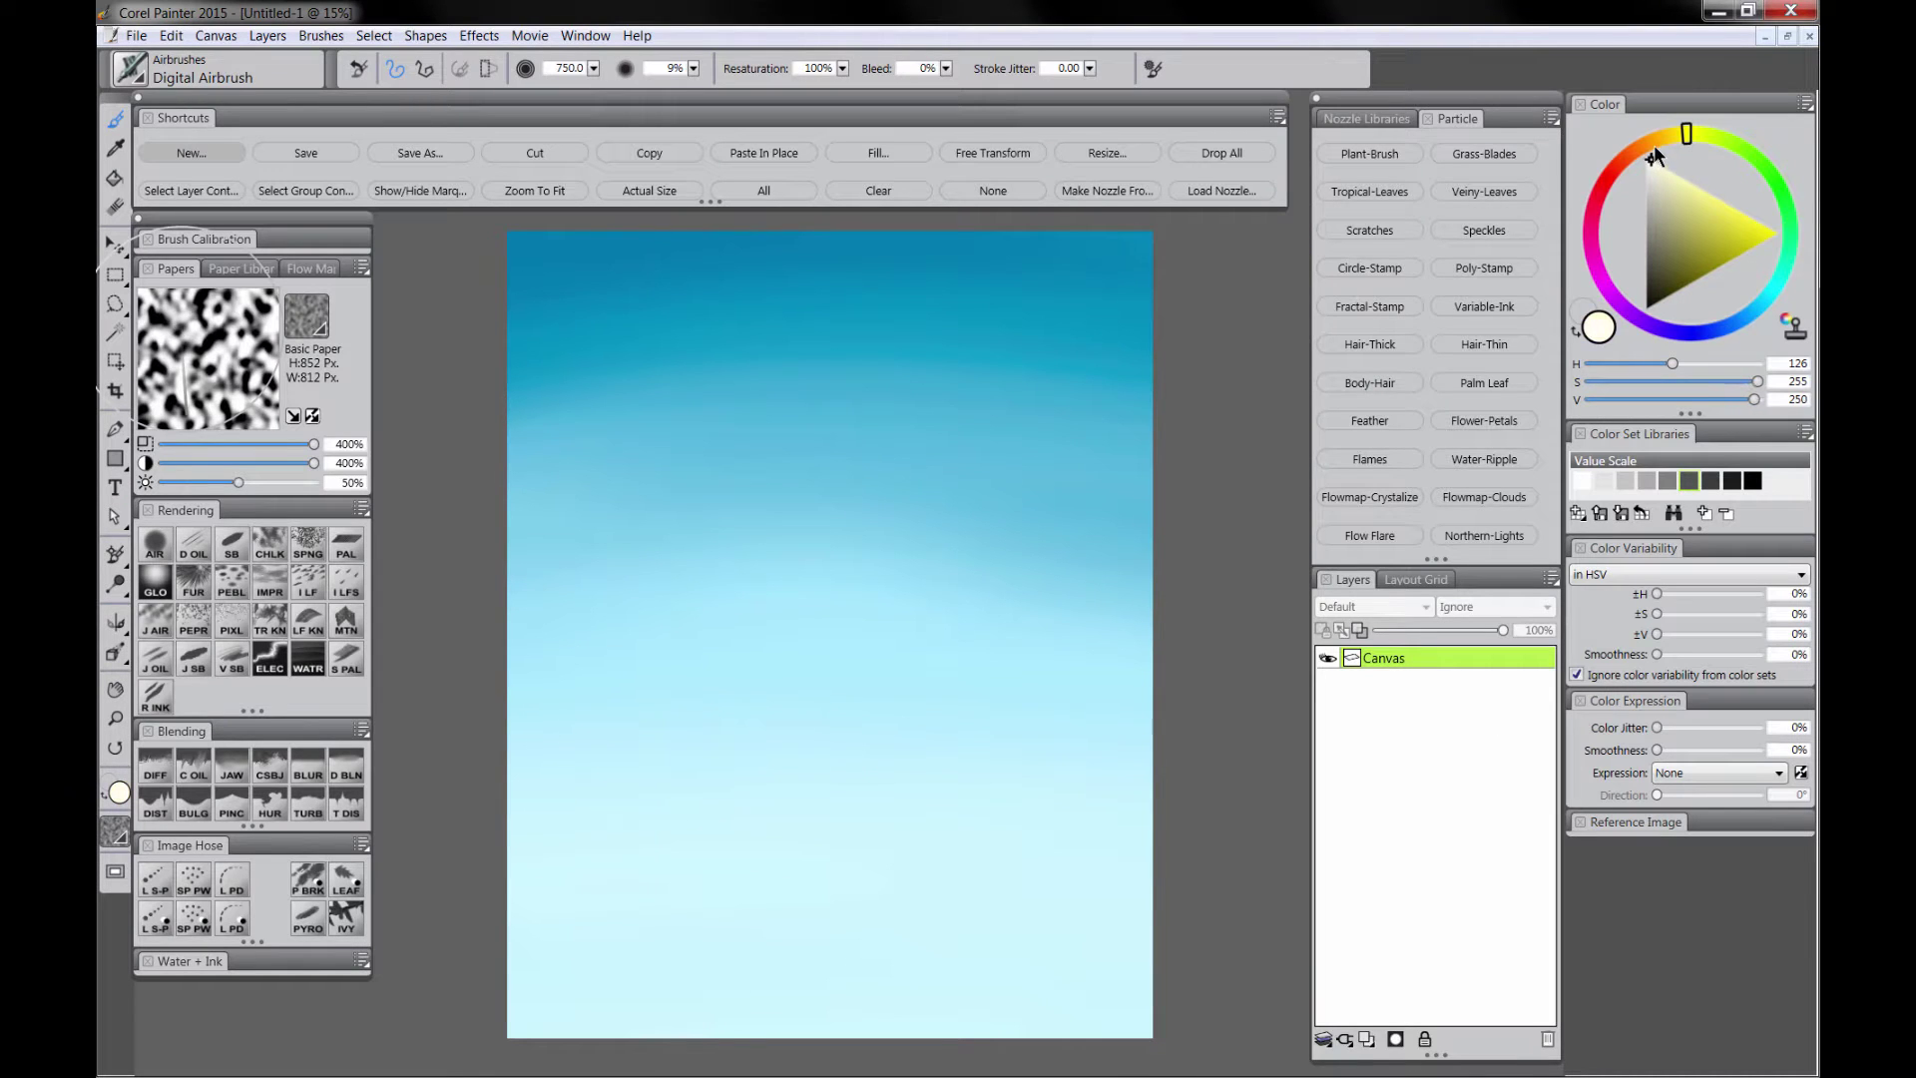
key(Tab)
mouse_move(1347, 769)
mouse_down()
mouse_move(1311, 816)
mouse_move(569, 791)
mouse_up()
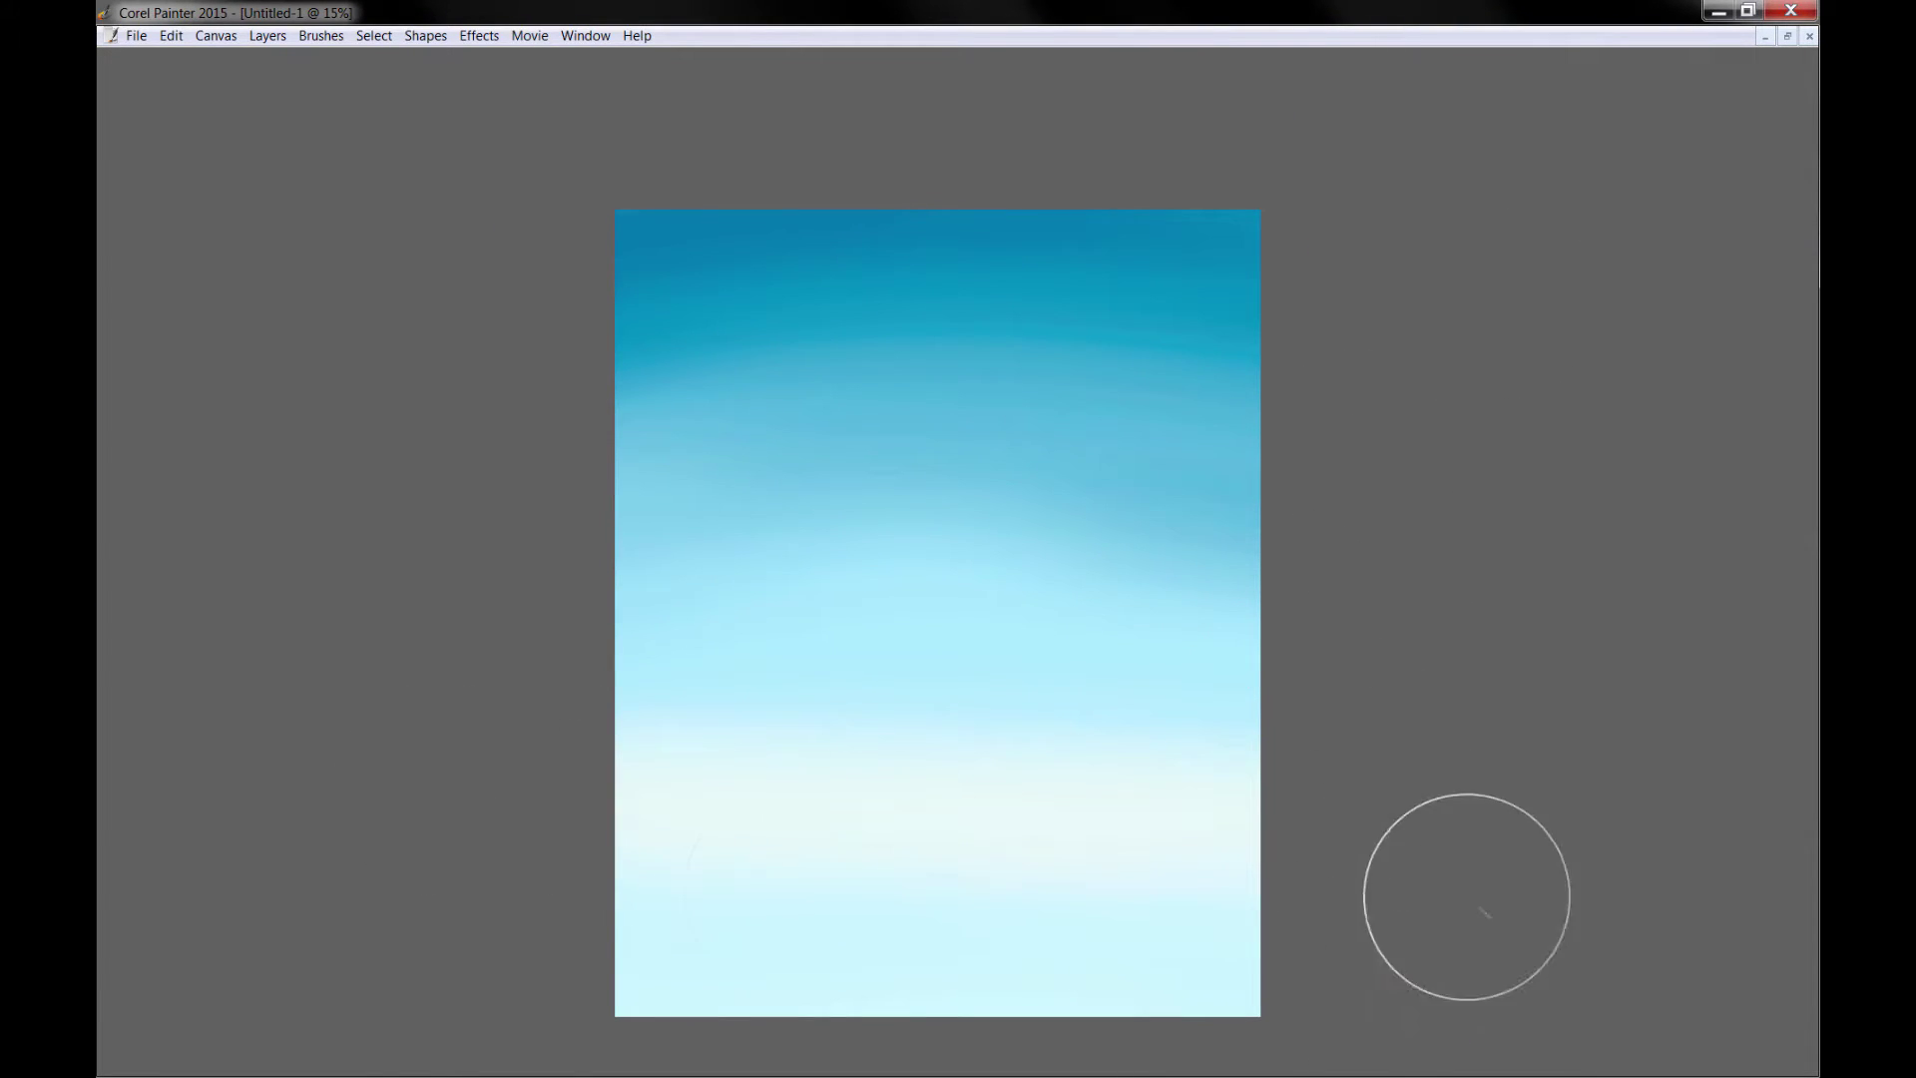
mouse_move(1466, 896)
mouse_down()
mouse_move(895, 883)
mouse_move(557, 795)
mouse_move(1171, 730)
mouse_move(457, 714)
mouse_move(1051, 668)
mouse_move(1531, 764)
mouse_move(1408, 774)
mouse_up()
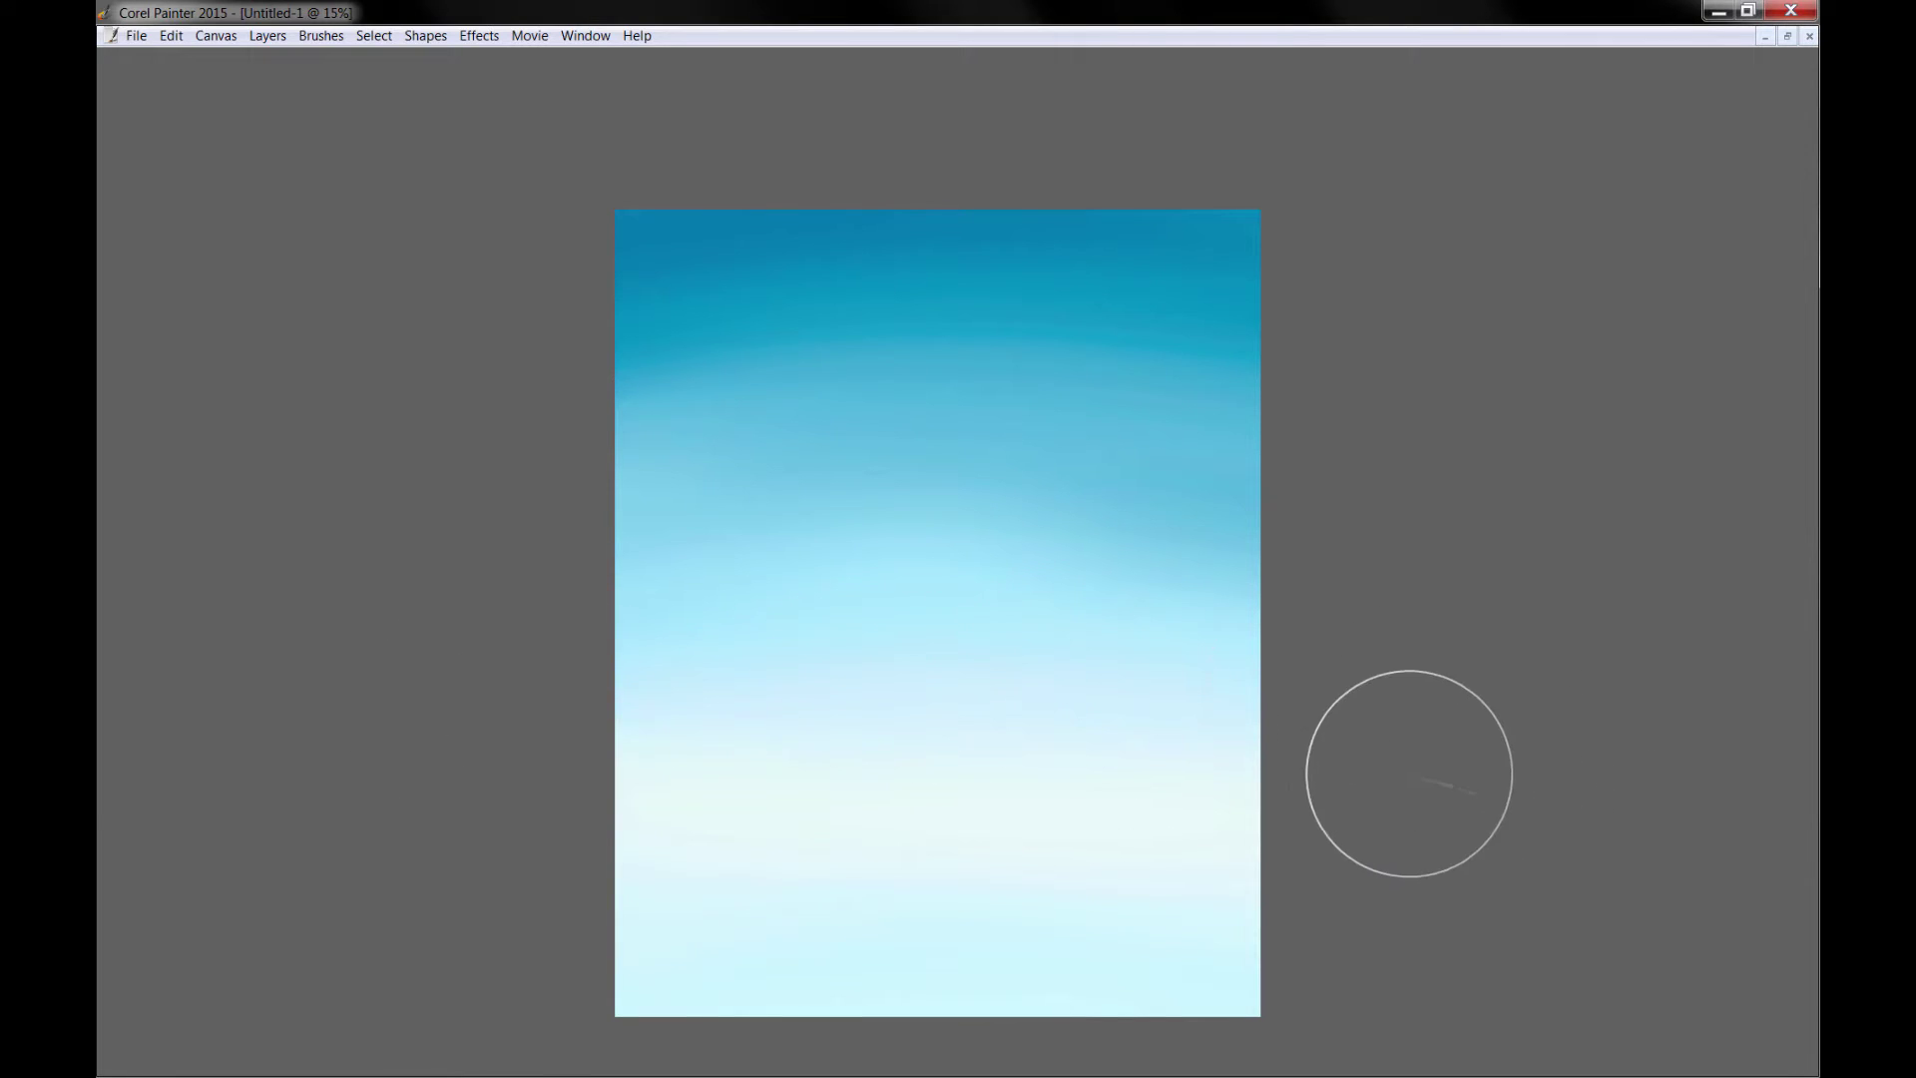
key(Tab)
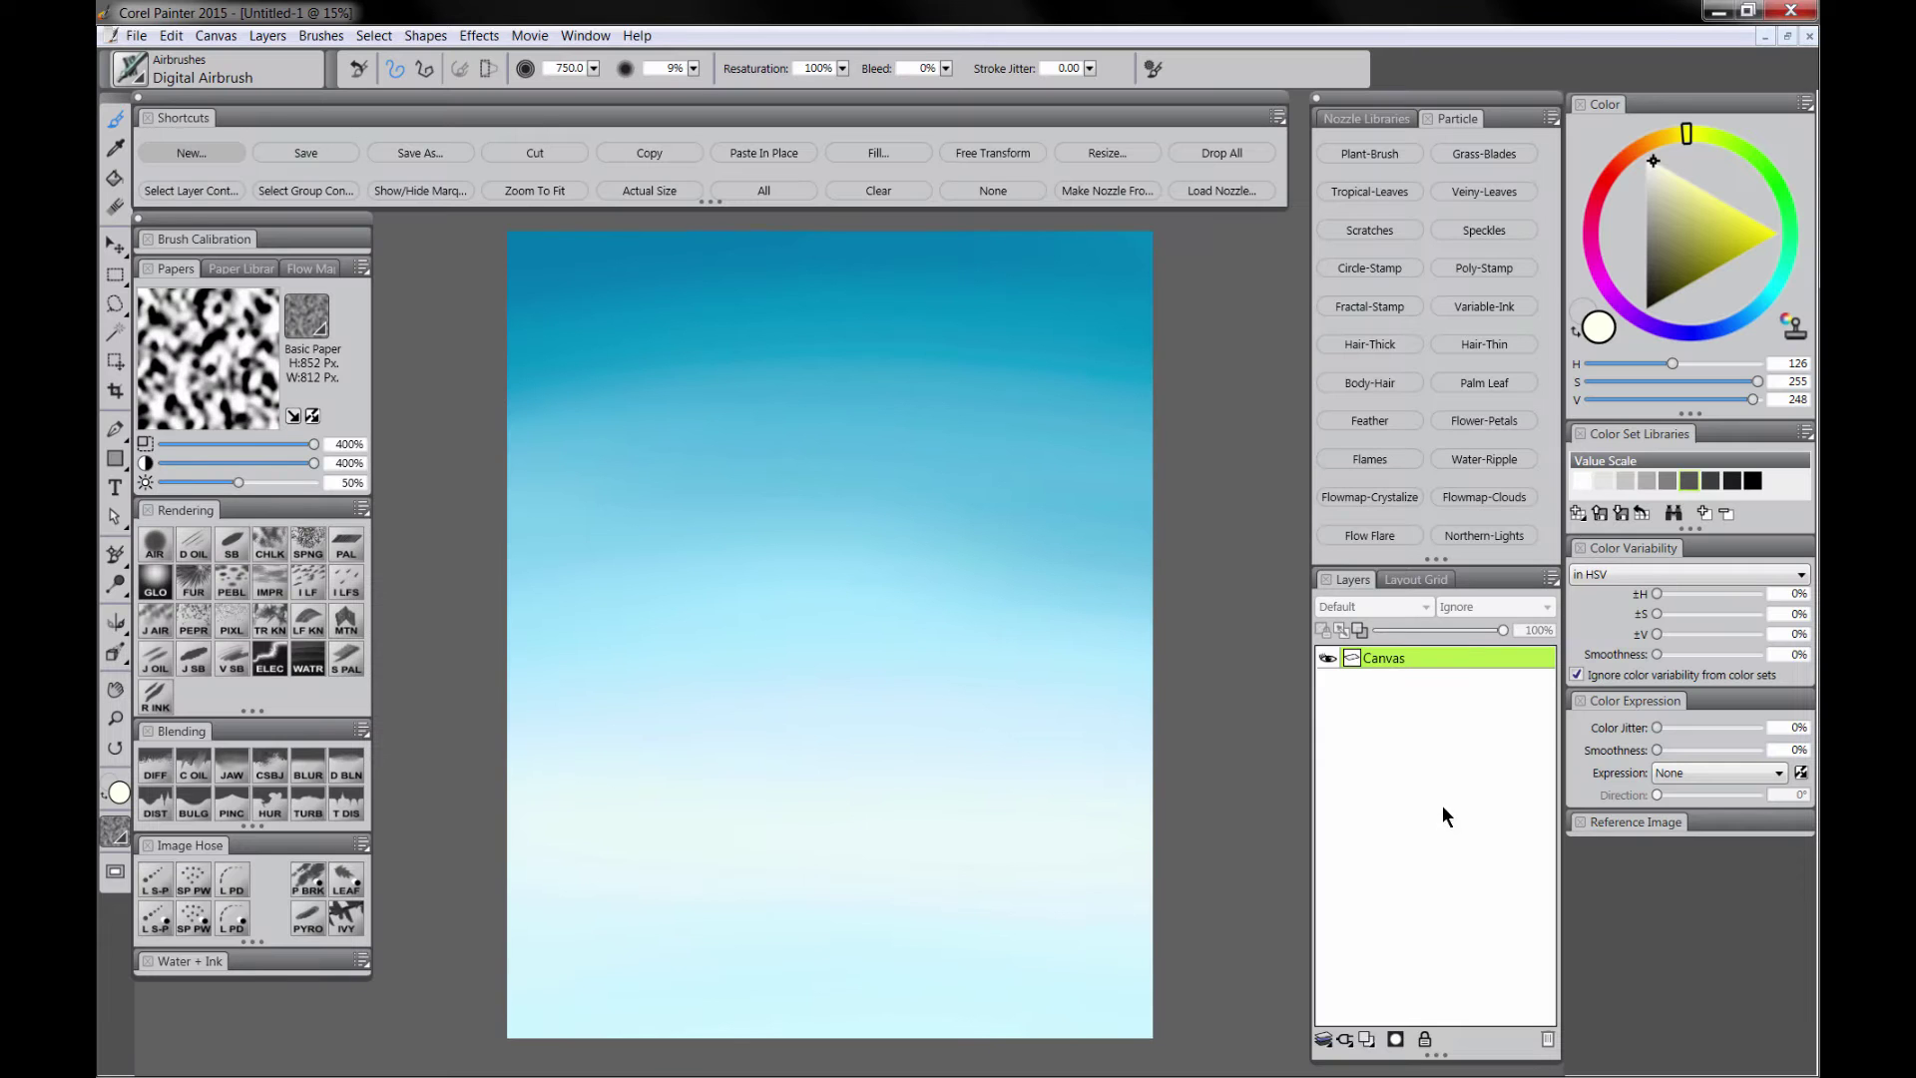
Step: Add a new layer above the canvas and name it horizon
click(1367, 1040)
double_click(1391, 657)
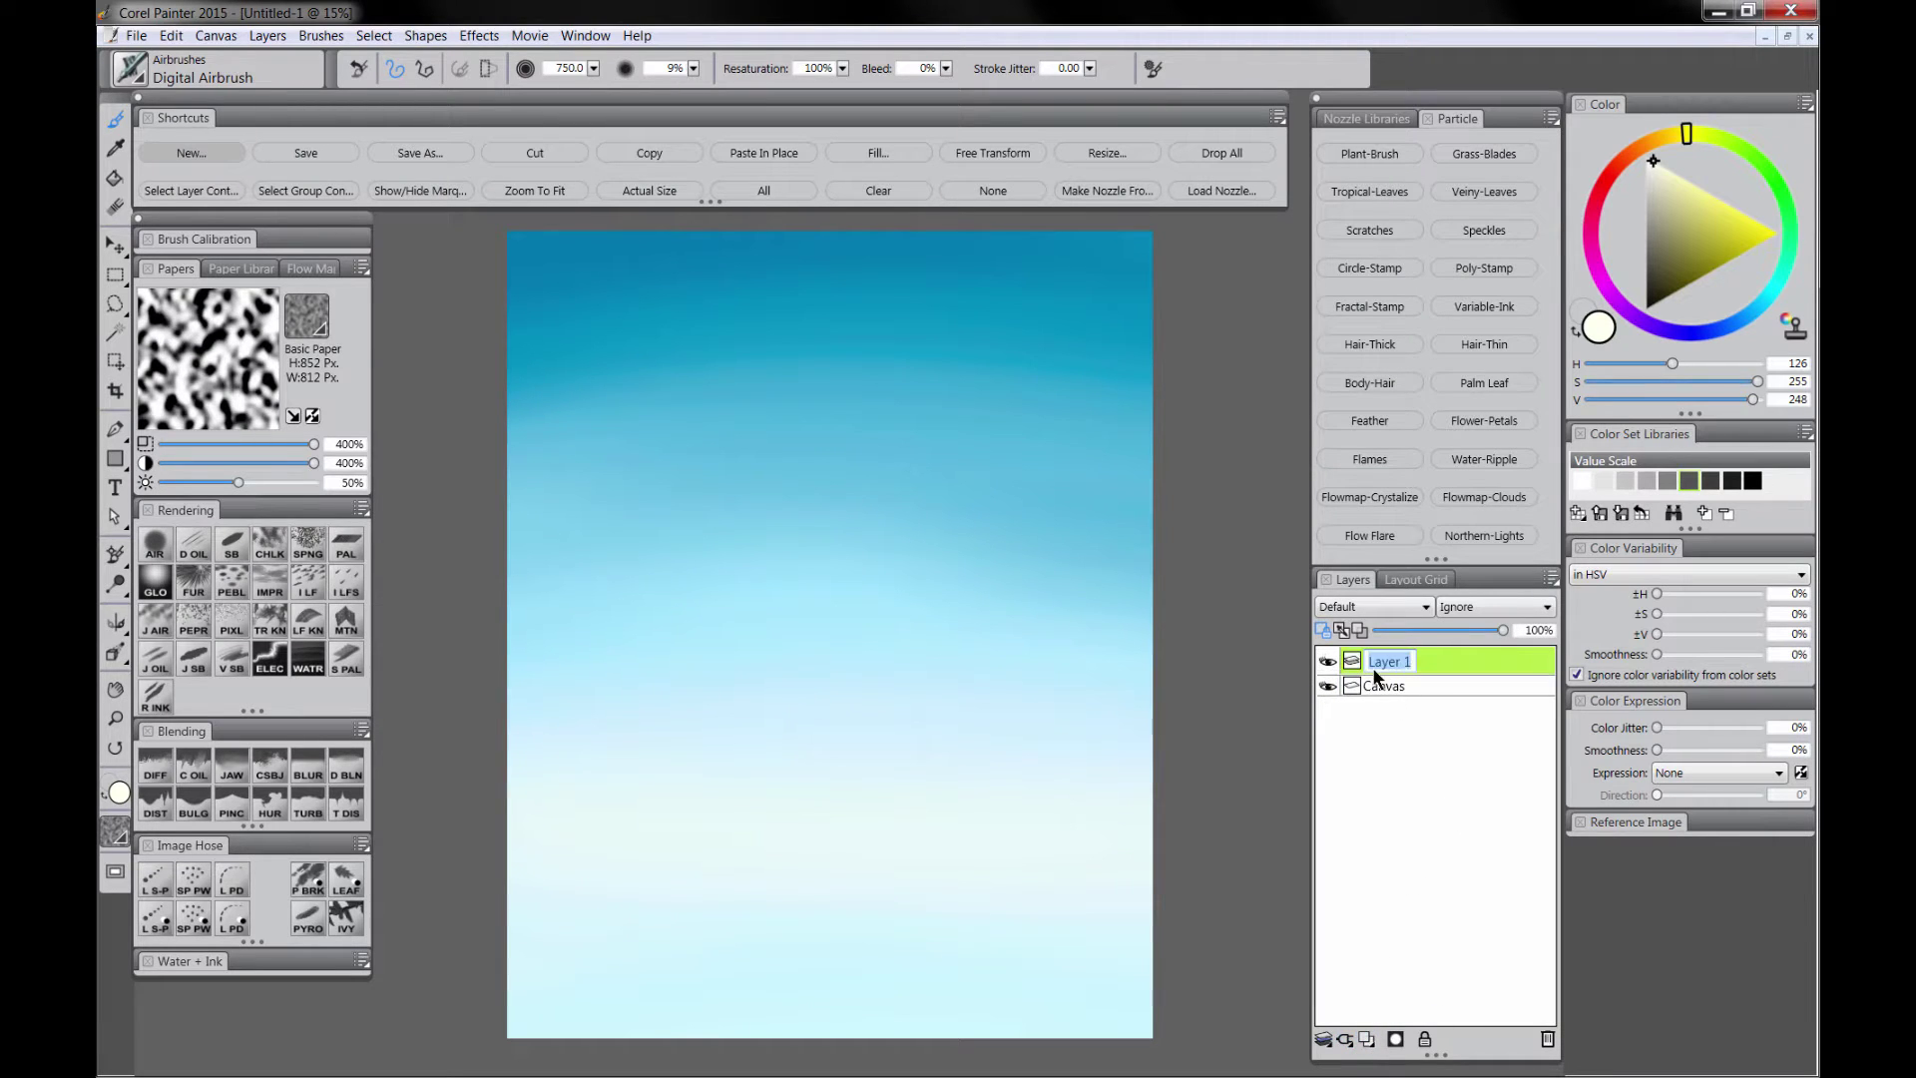
text(horizon)
key(Return)
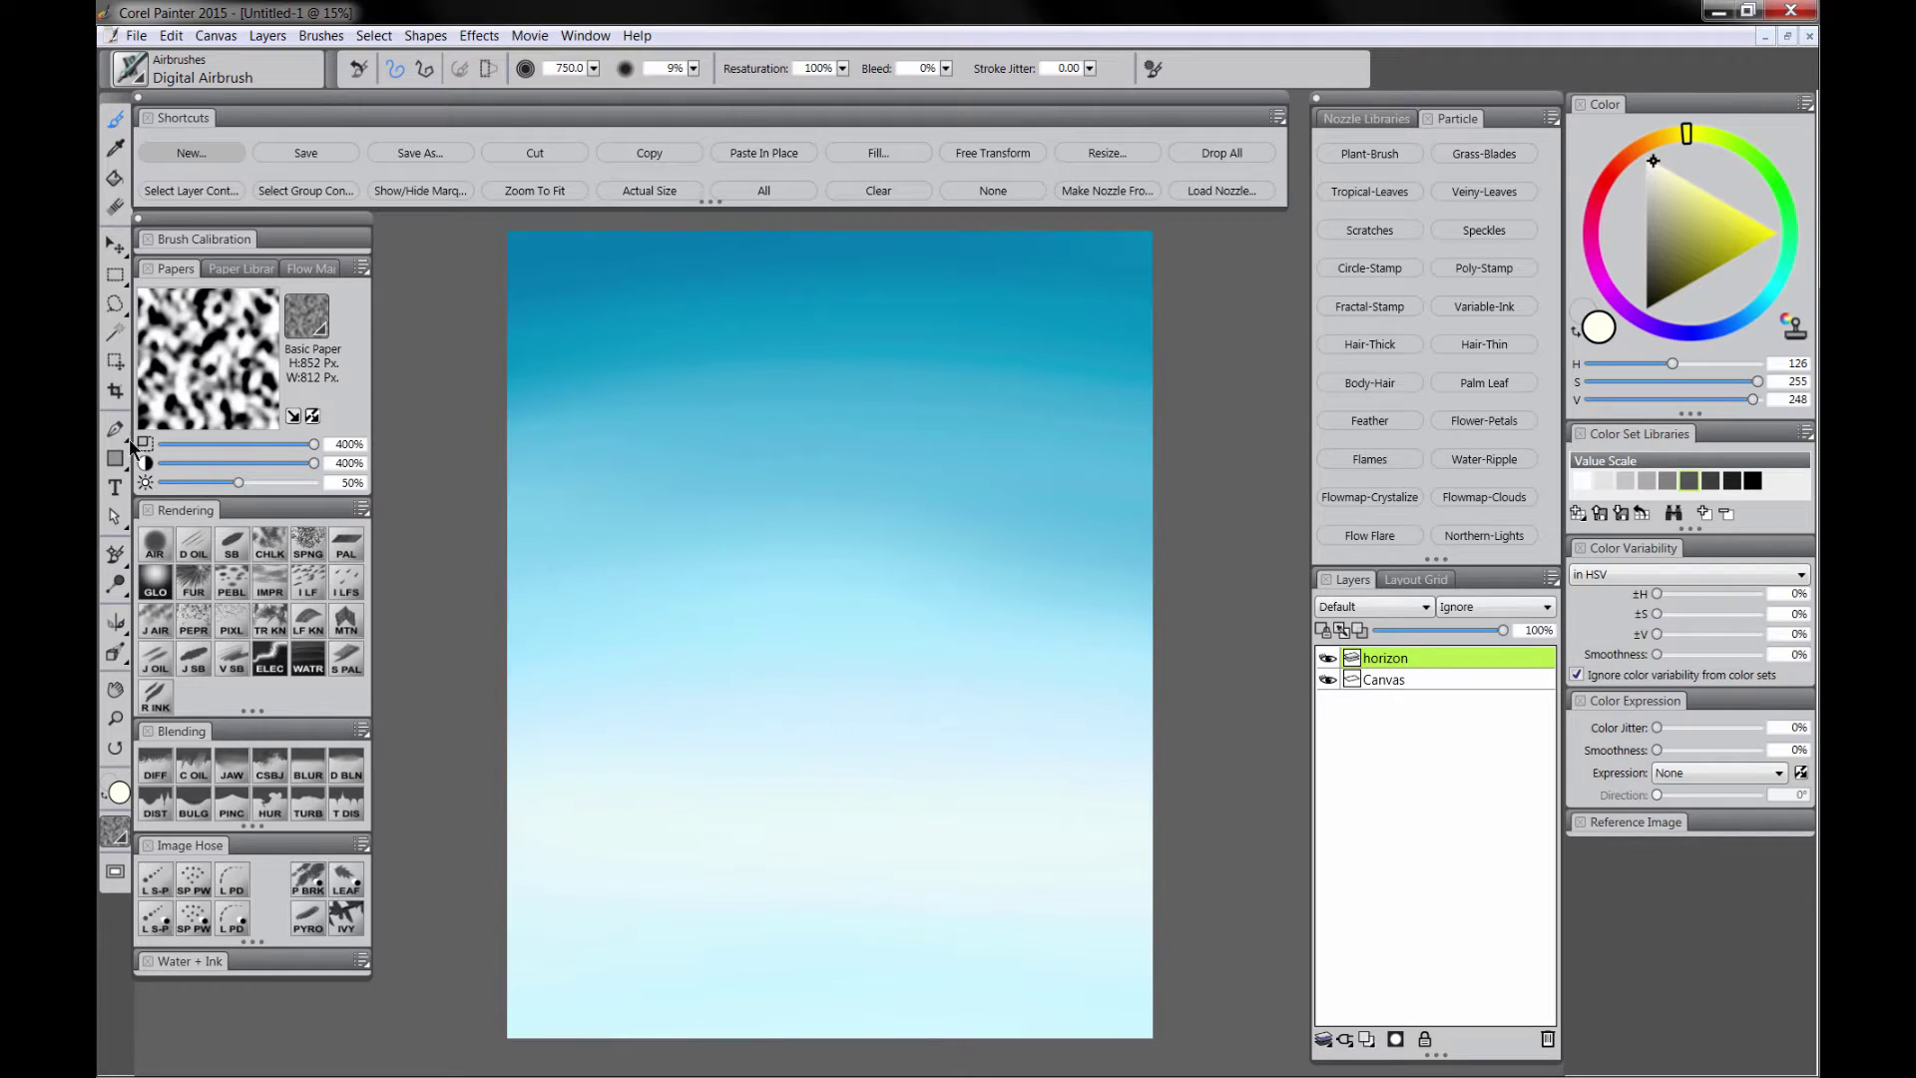
Step: Select a full-width rectangle over the canvas's lower quarter, fill it with olive green (H 136, S 90, V 124), and deselect
click(115, 276)
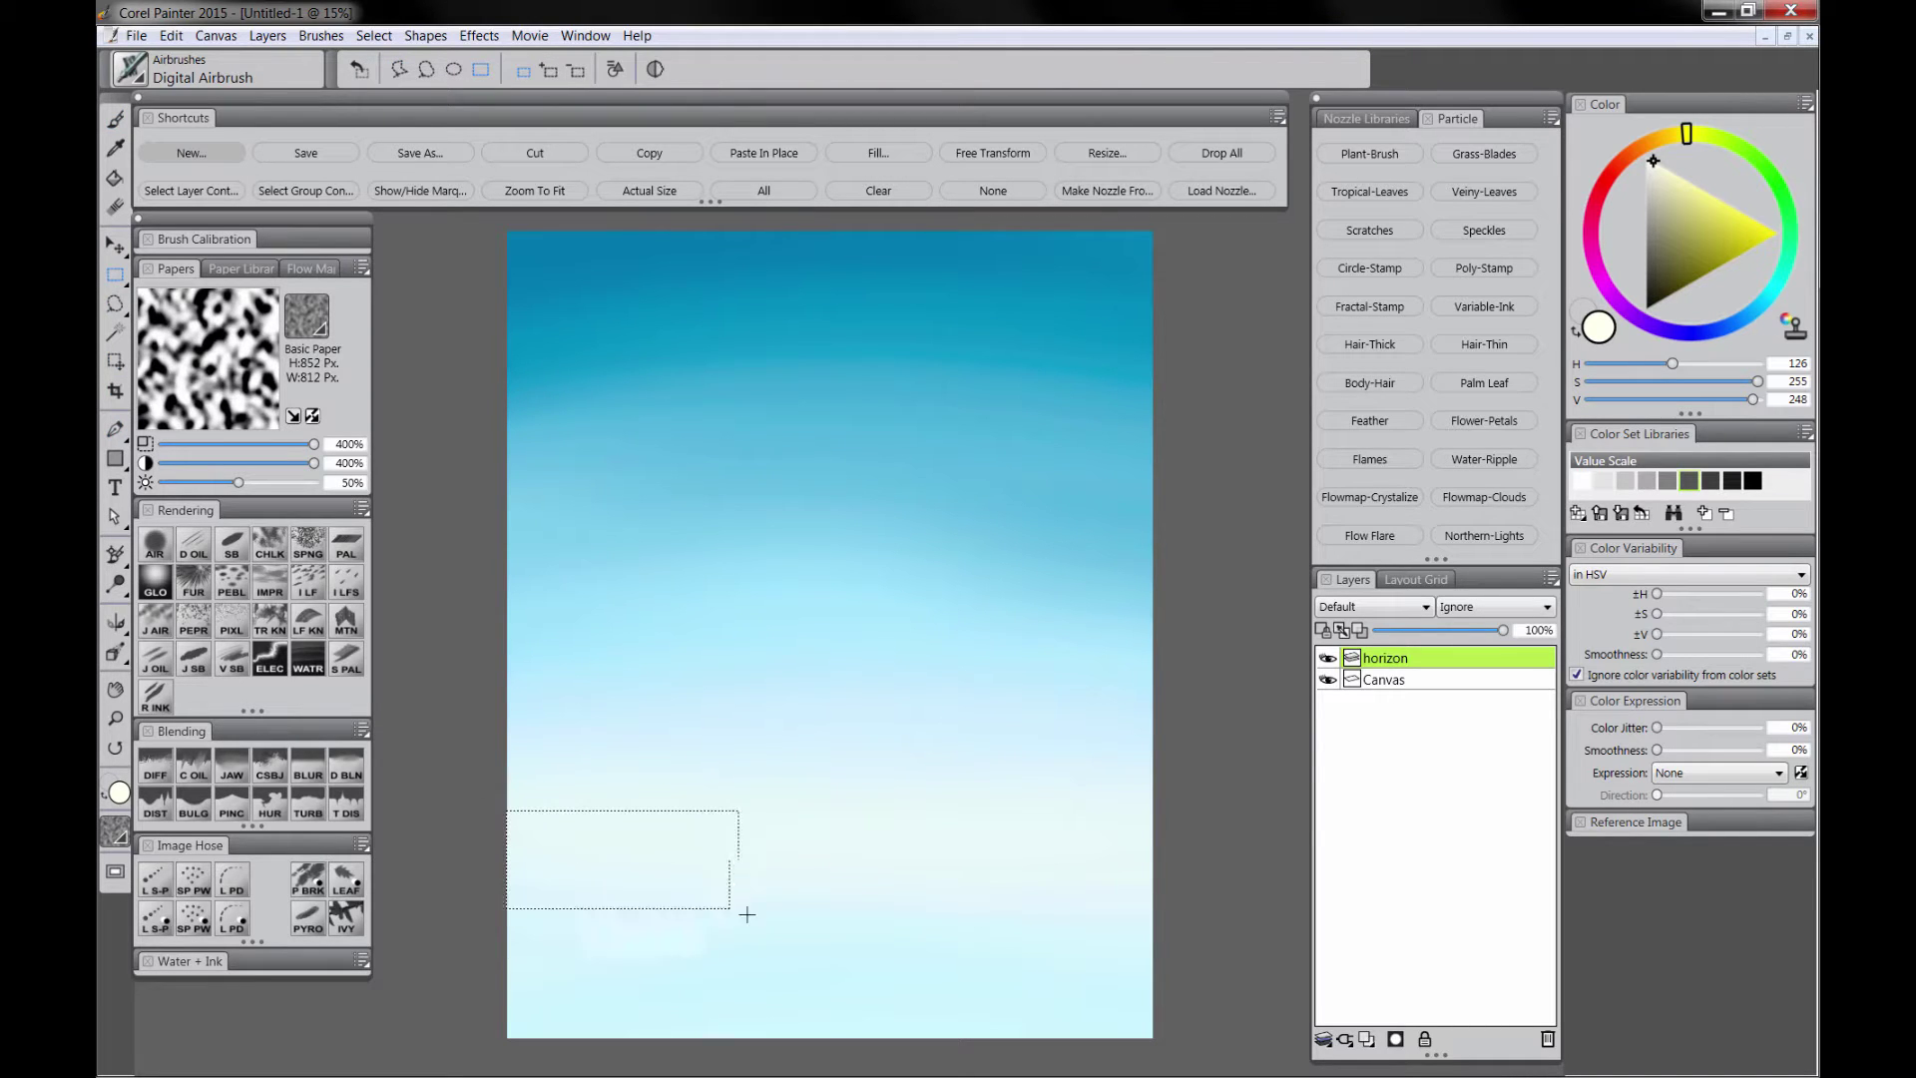
drag(746, 914, 1166, 1061)
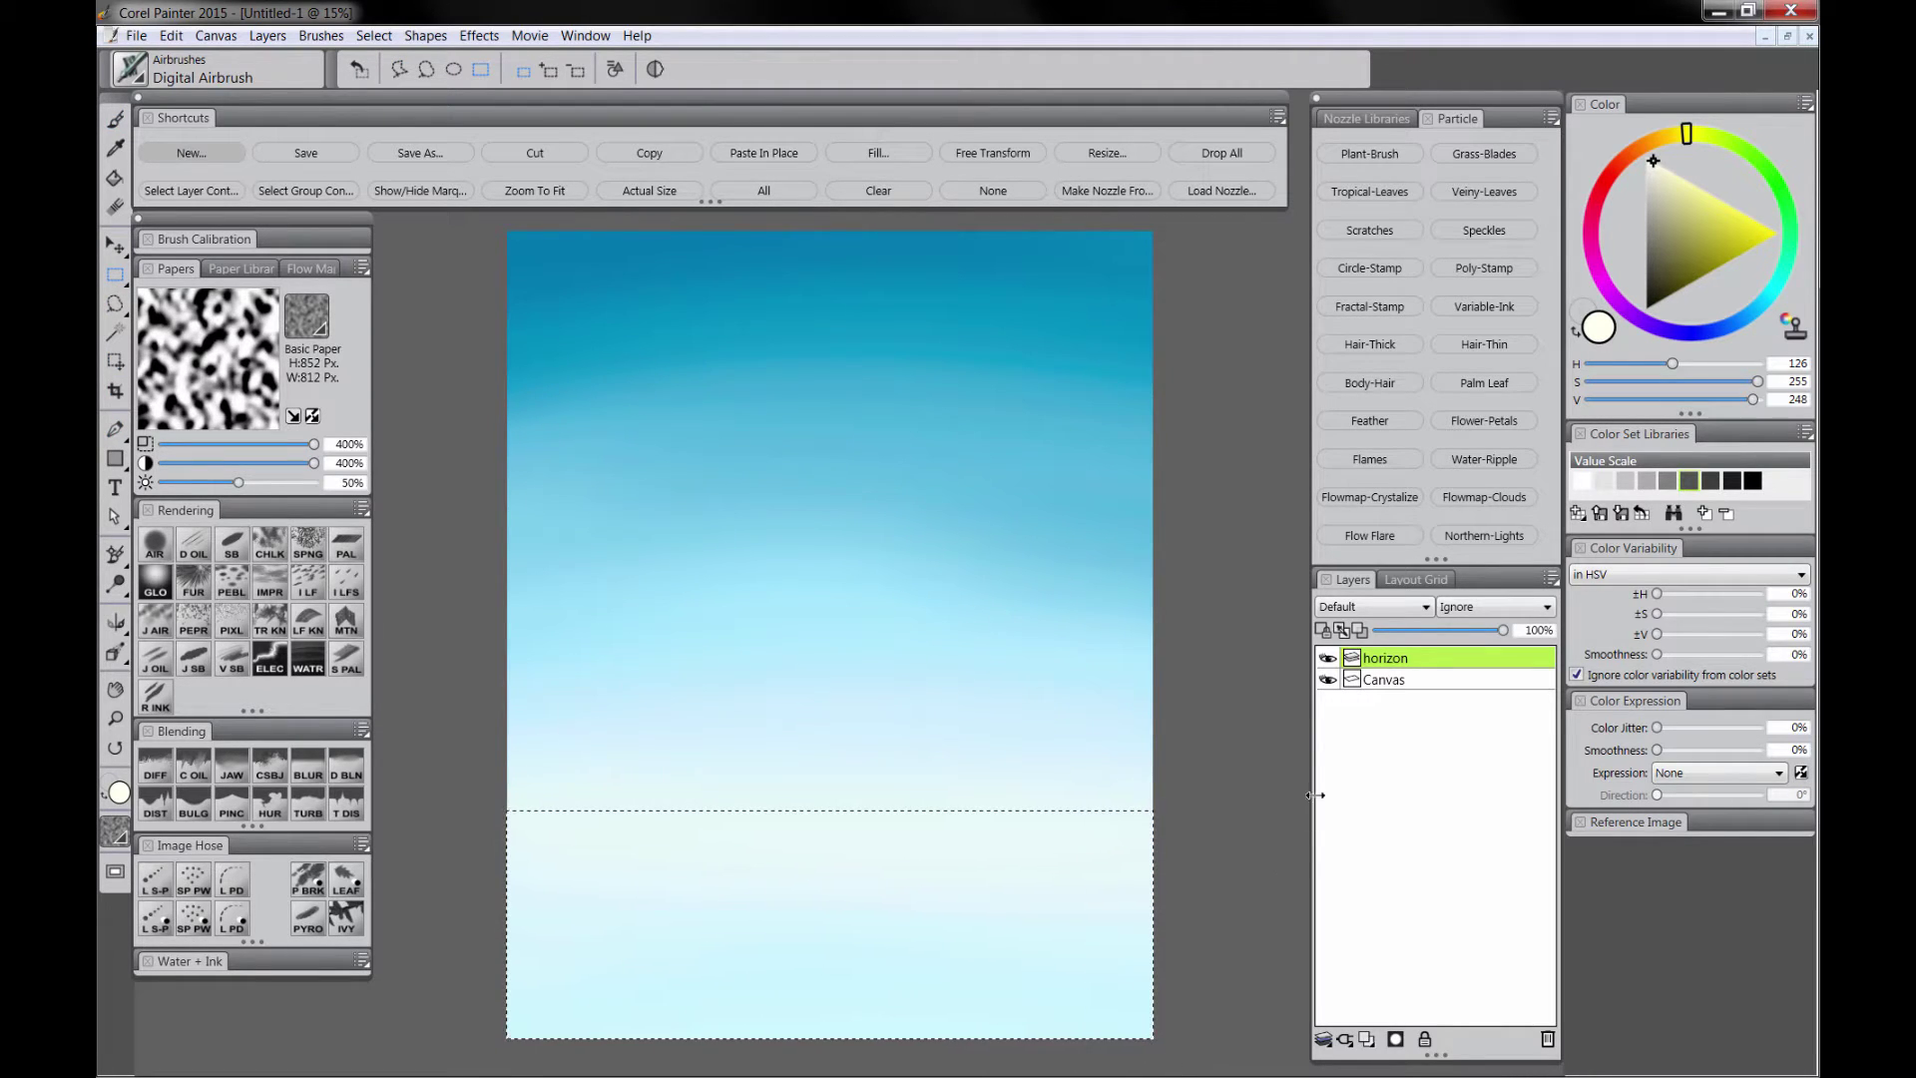
click(1730, 141)
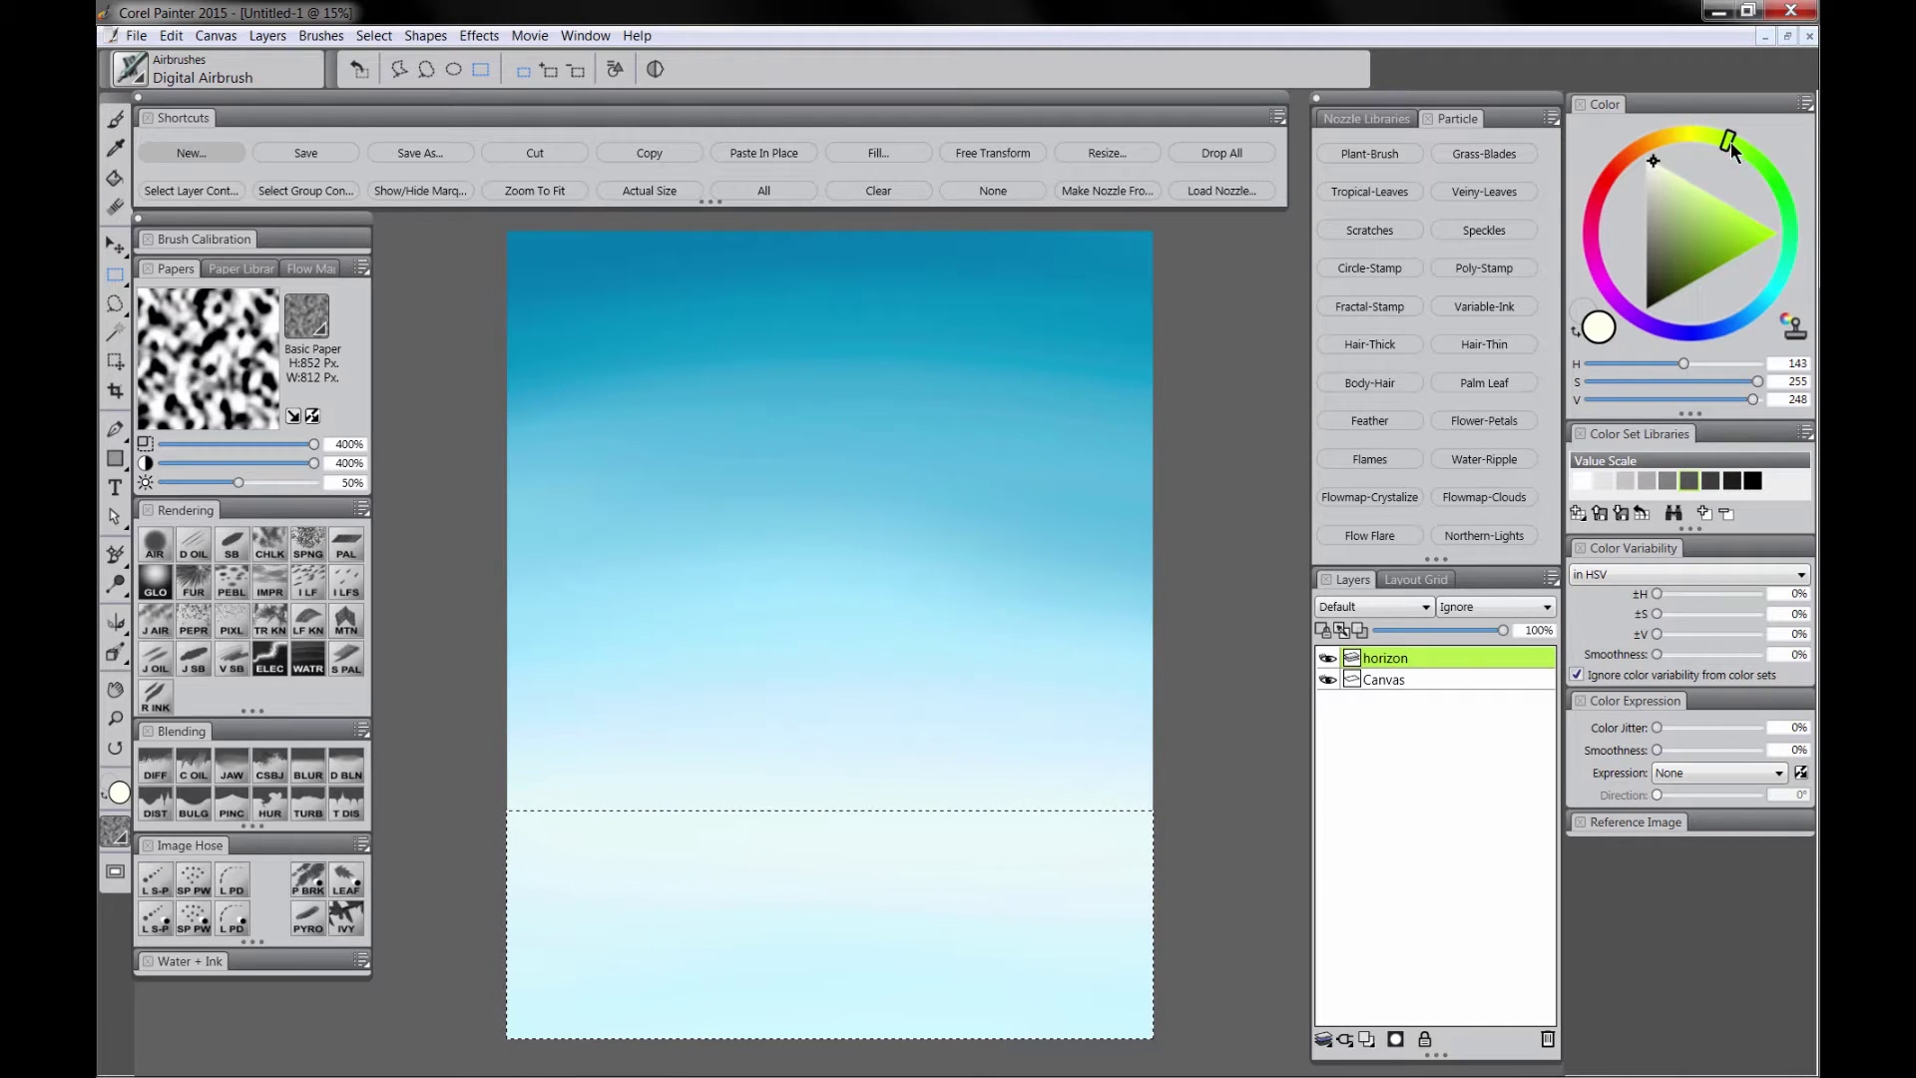
drag(1686, 229, 1684, 205)
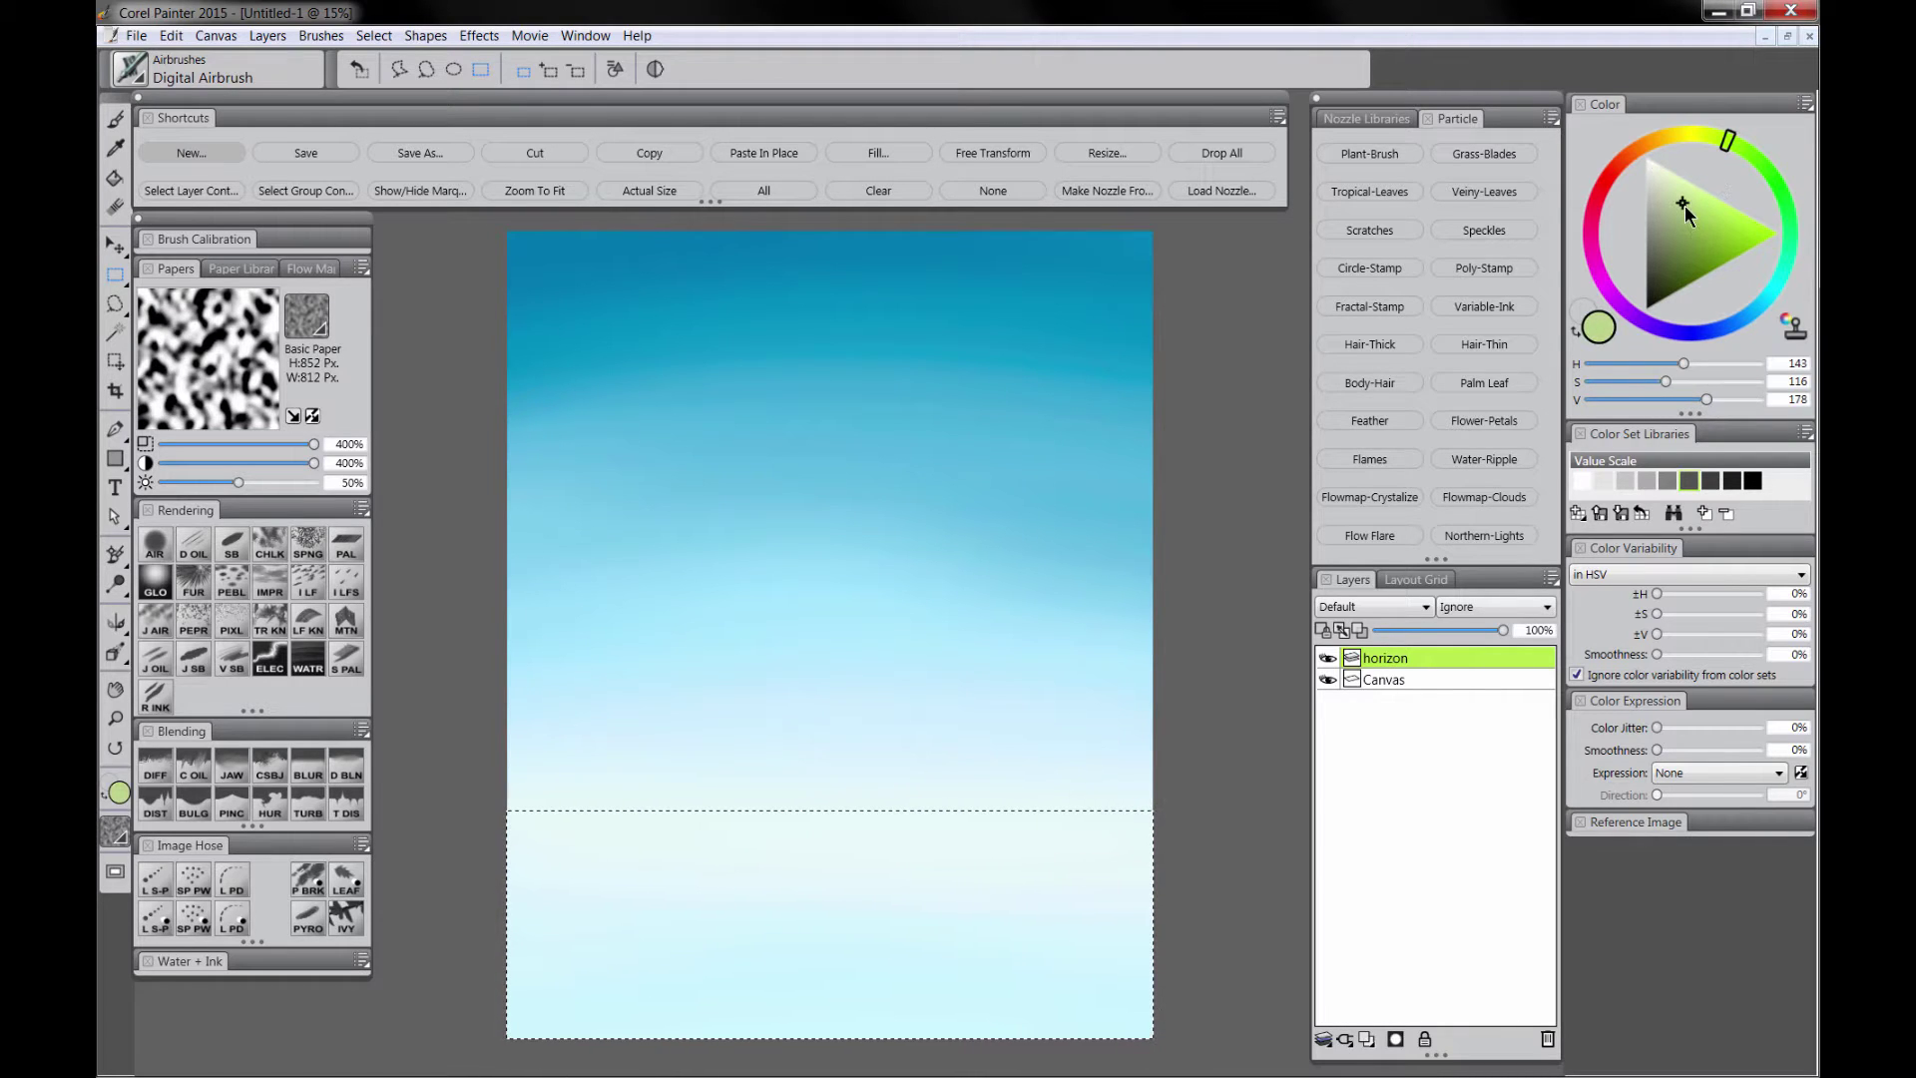
click(889, 151)
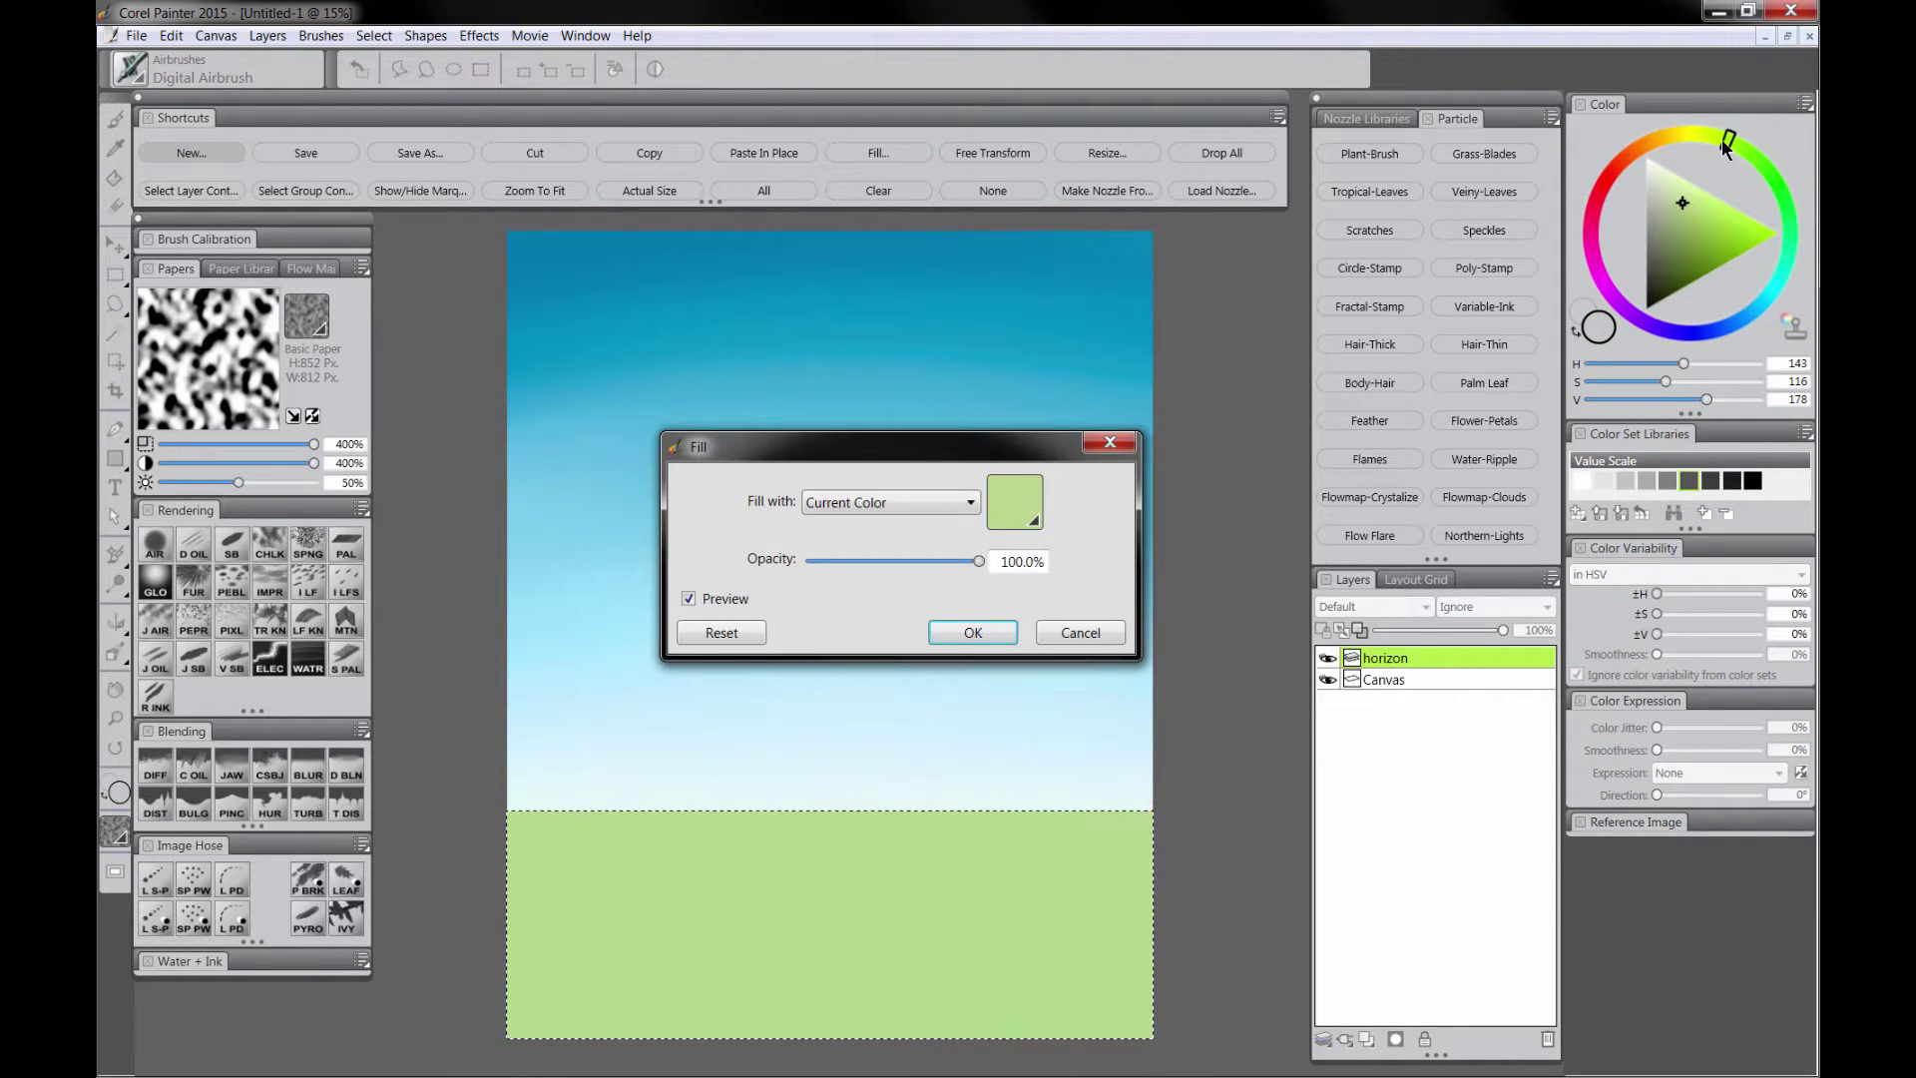
drag(1727, 147, 1712, 137)
drag(1682, 243, 1690, 236)
click(972, 633)
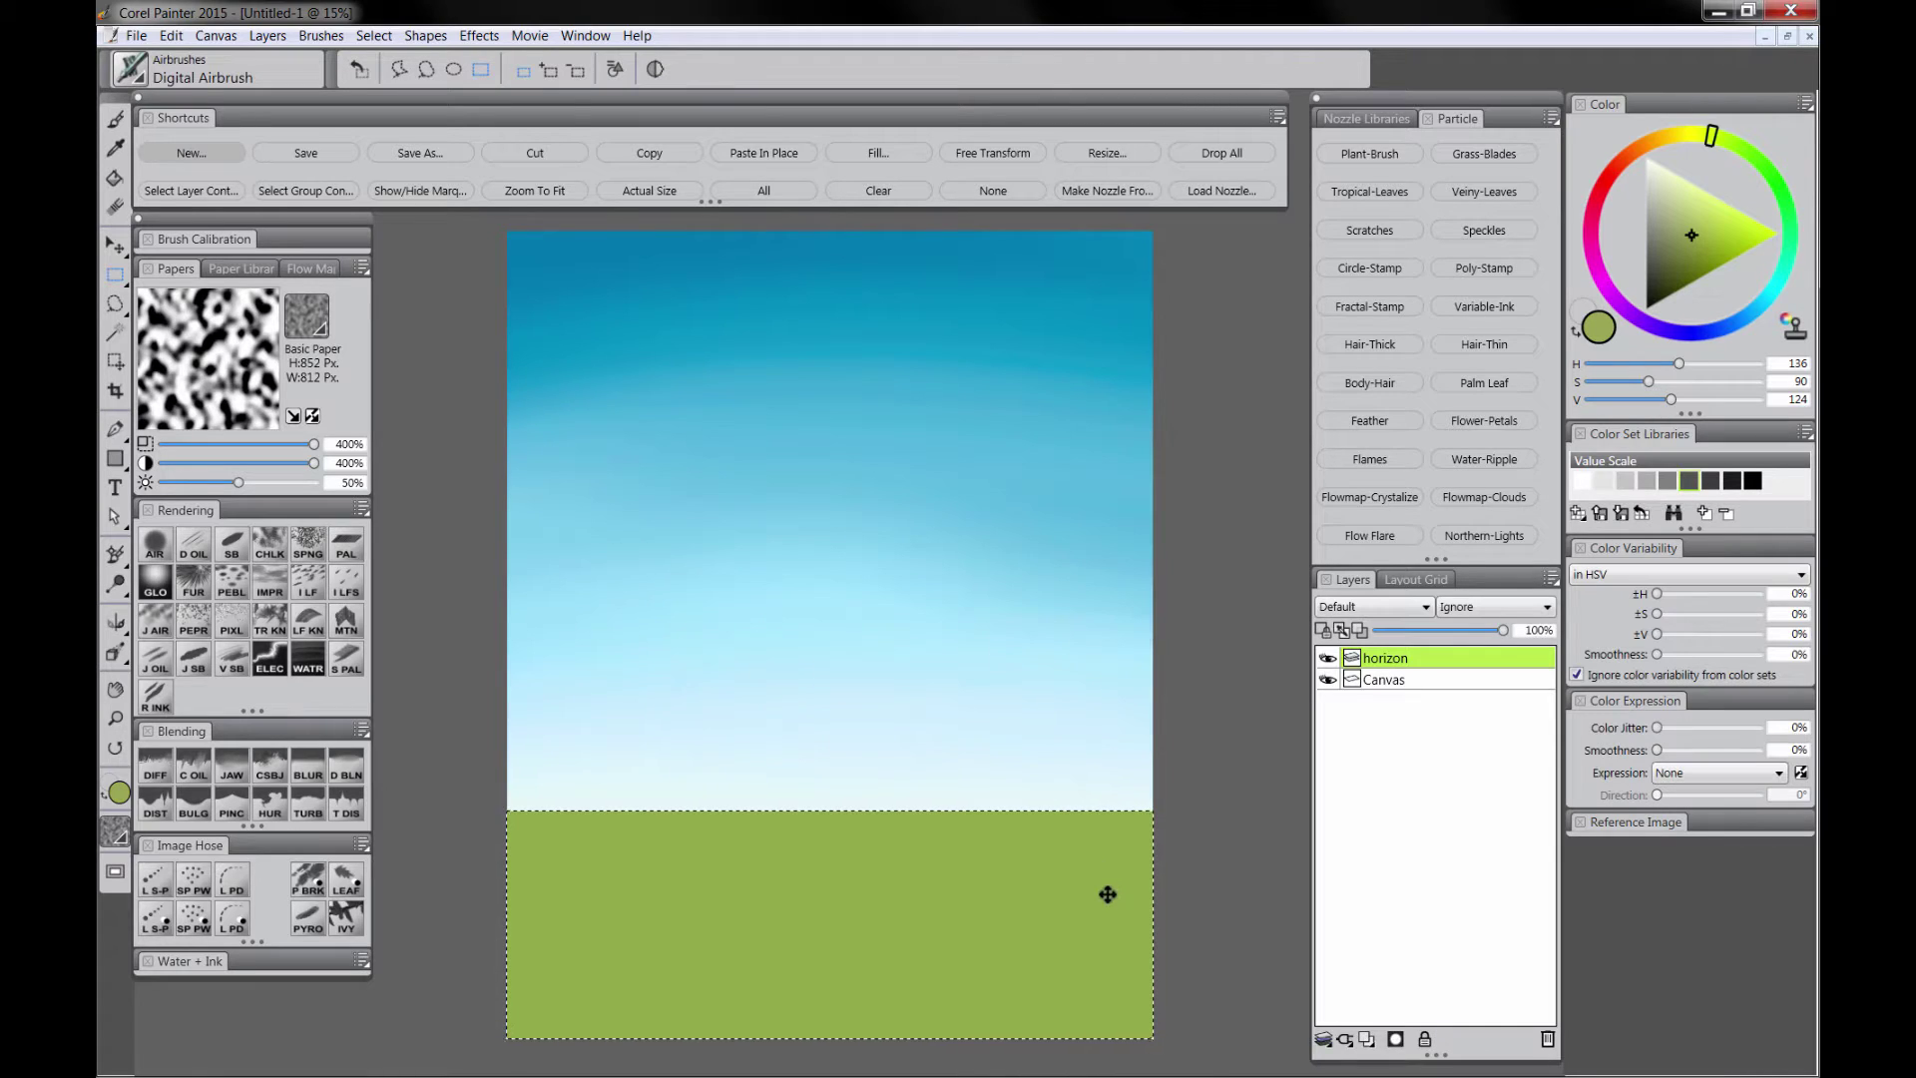
click(999, 190)
Step: Preserve the horizon layer's transparency and airbrush darker green (H 140, S 162, V 75) along the bottom of the field at about size 750
click(1324, 629)
click(1694, 264)
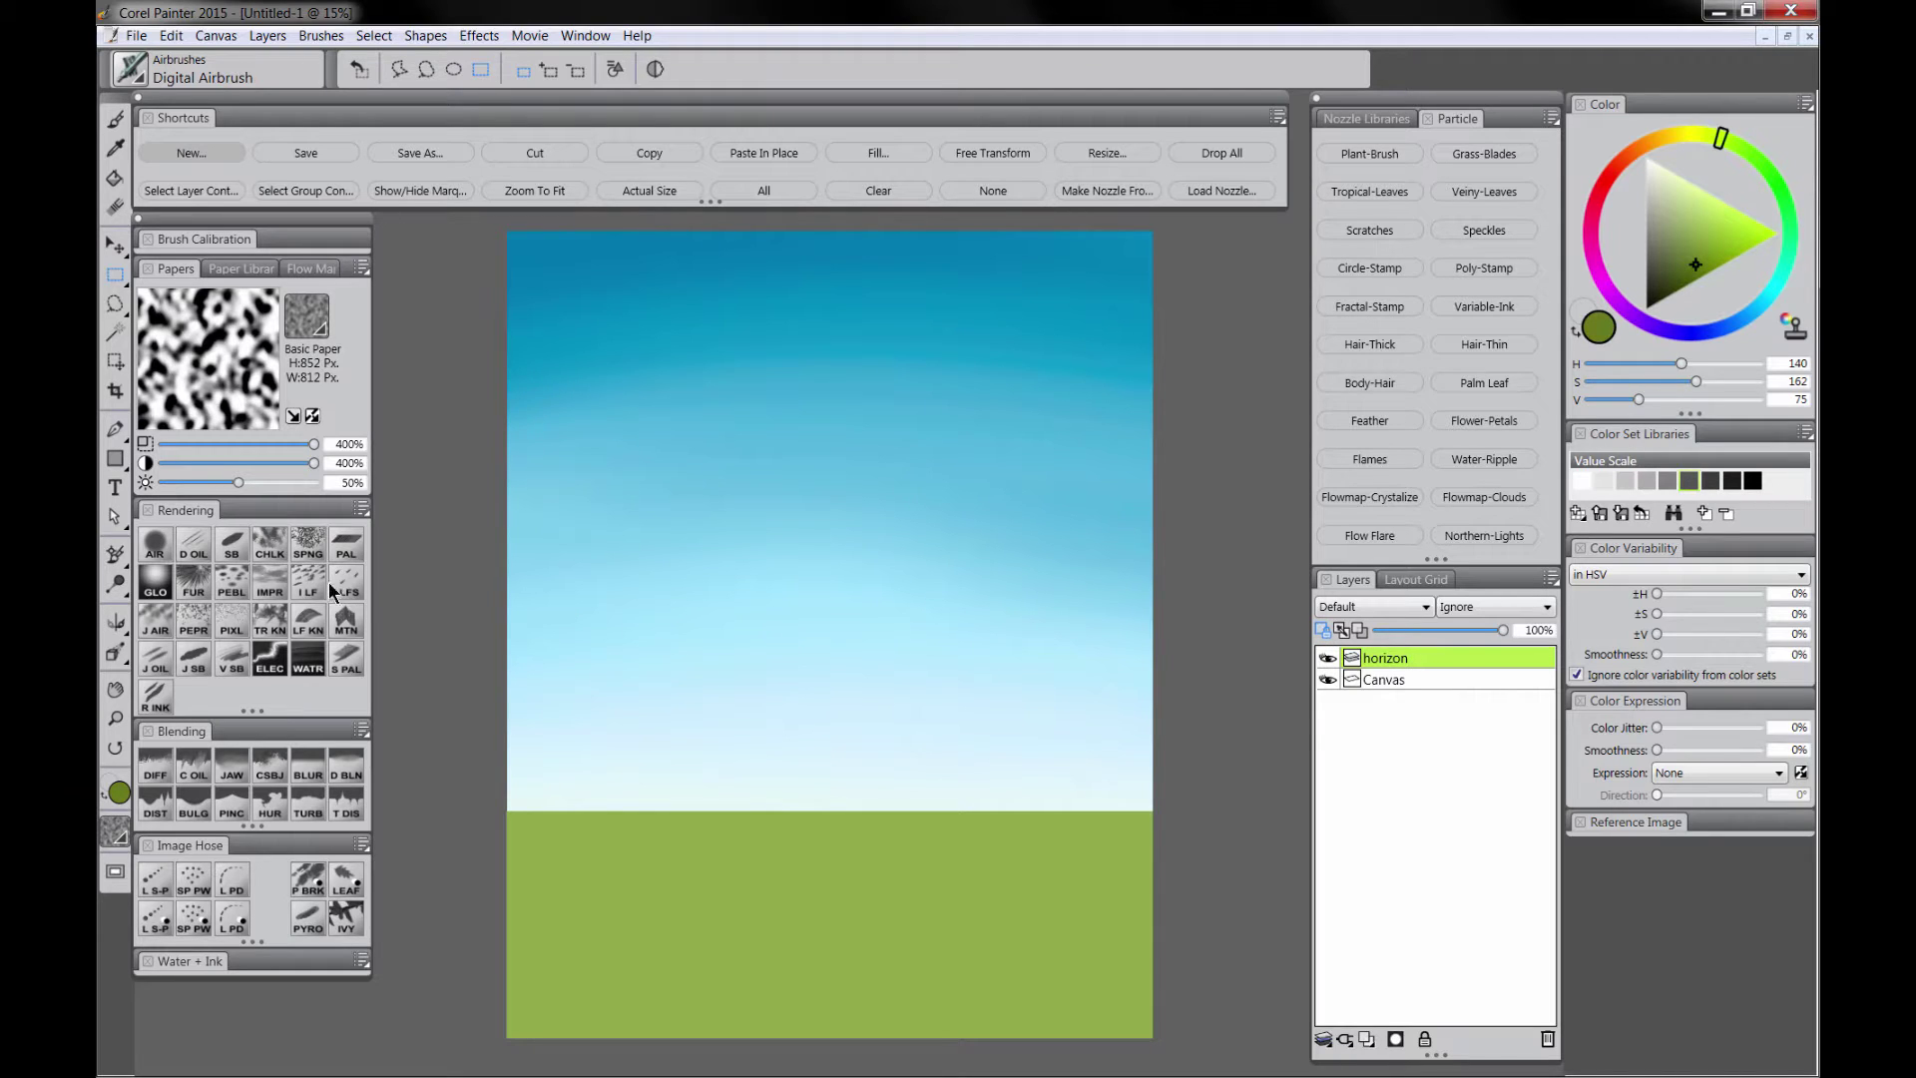
key(b)
key(bracketright)
key(bracketright)
key(bracketright)
key(bracketright)
key(bracketright)
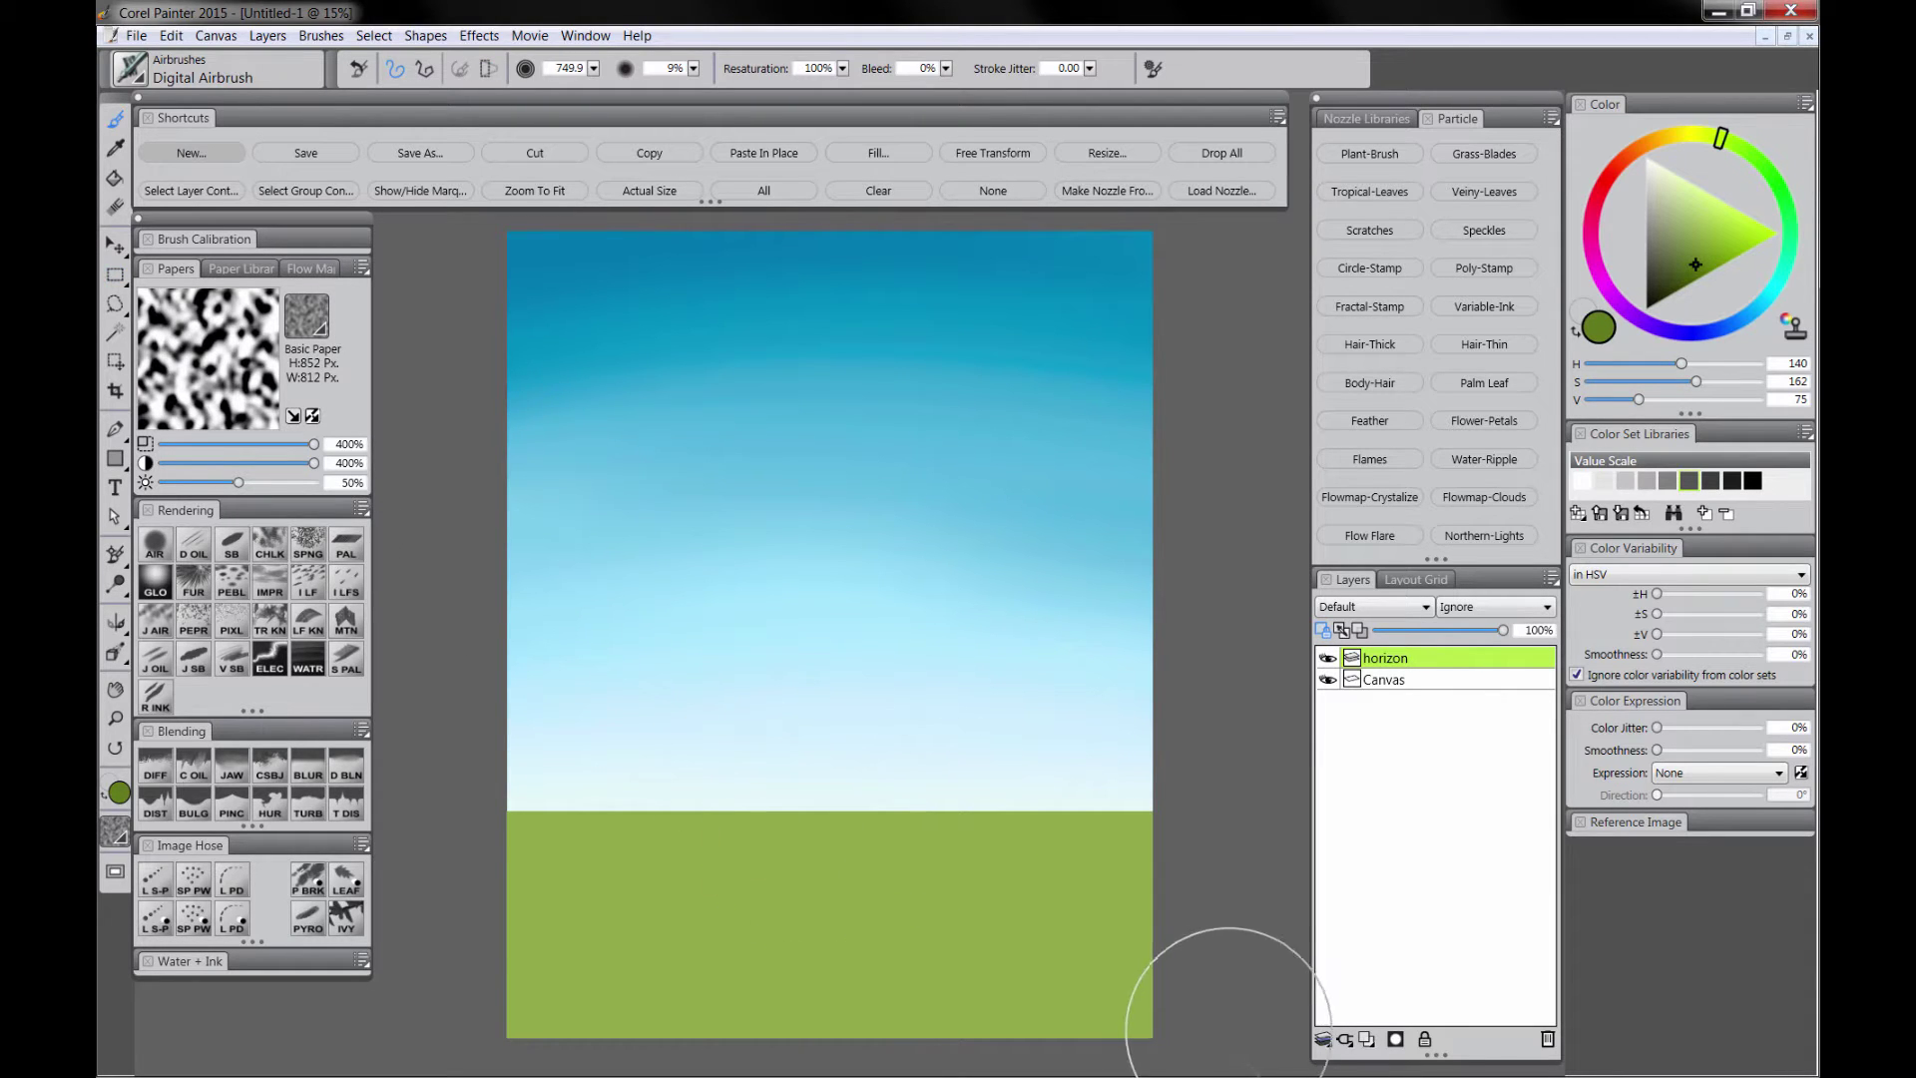
mouse_move(1241, 1026)
mouse_down()
mouse_move(1064, 1055)
mouse_move(427, 1039)
mouse_move(1267, 1026)
mouse_move(607, 1014)
mouse_move(572, 993)
mouse_move(1281, 1007)
mouse_move(735, 943)
mouse_move(403, 960)
mouse_move(1293, 954)
mouse_move(799, 998)
mouse_up()
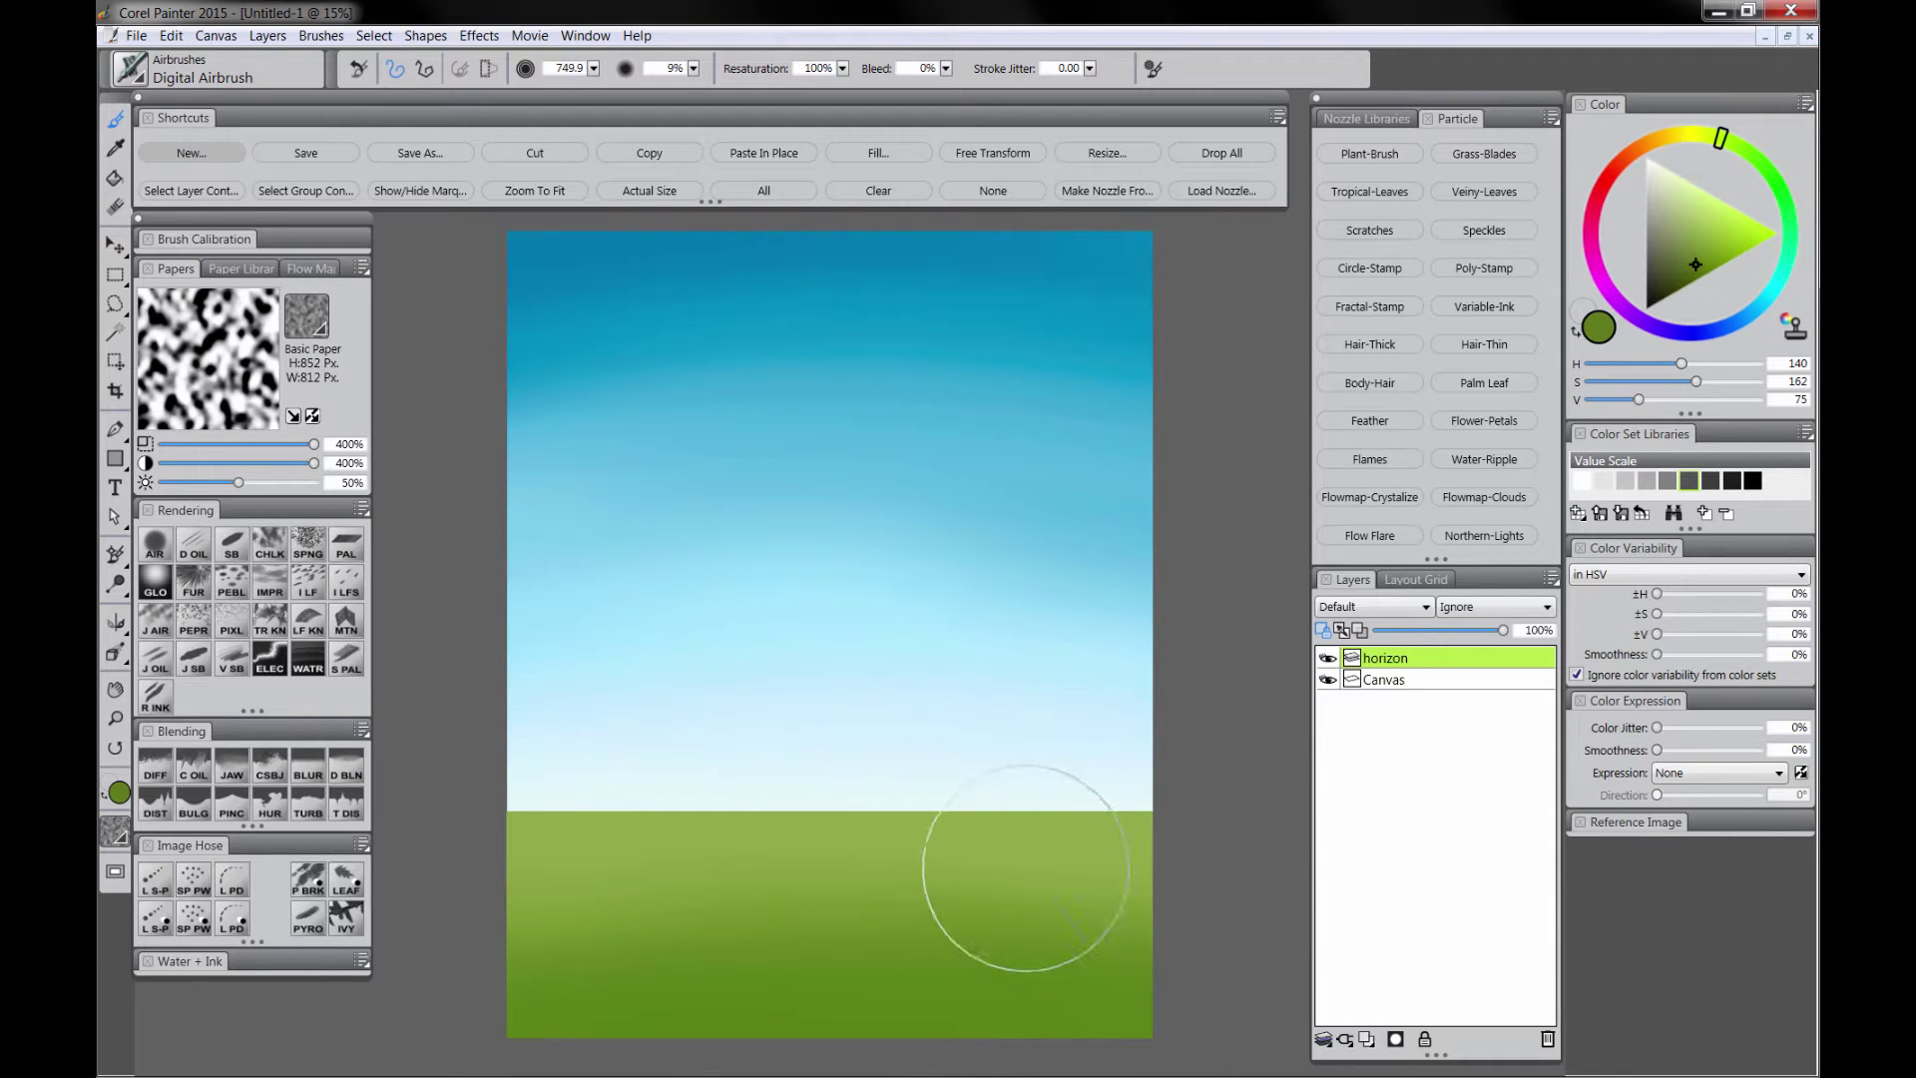
Step: Sample the field green, brighten it to yellow-green (H 133, S 220, V 180), and airbrush it along the field's upper edge
alt+click(1034, 820)
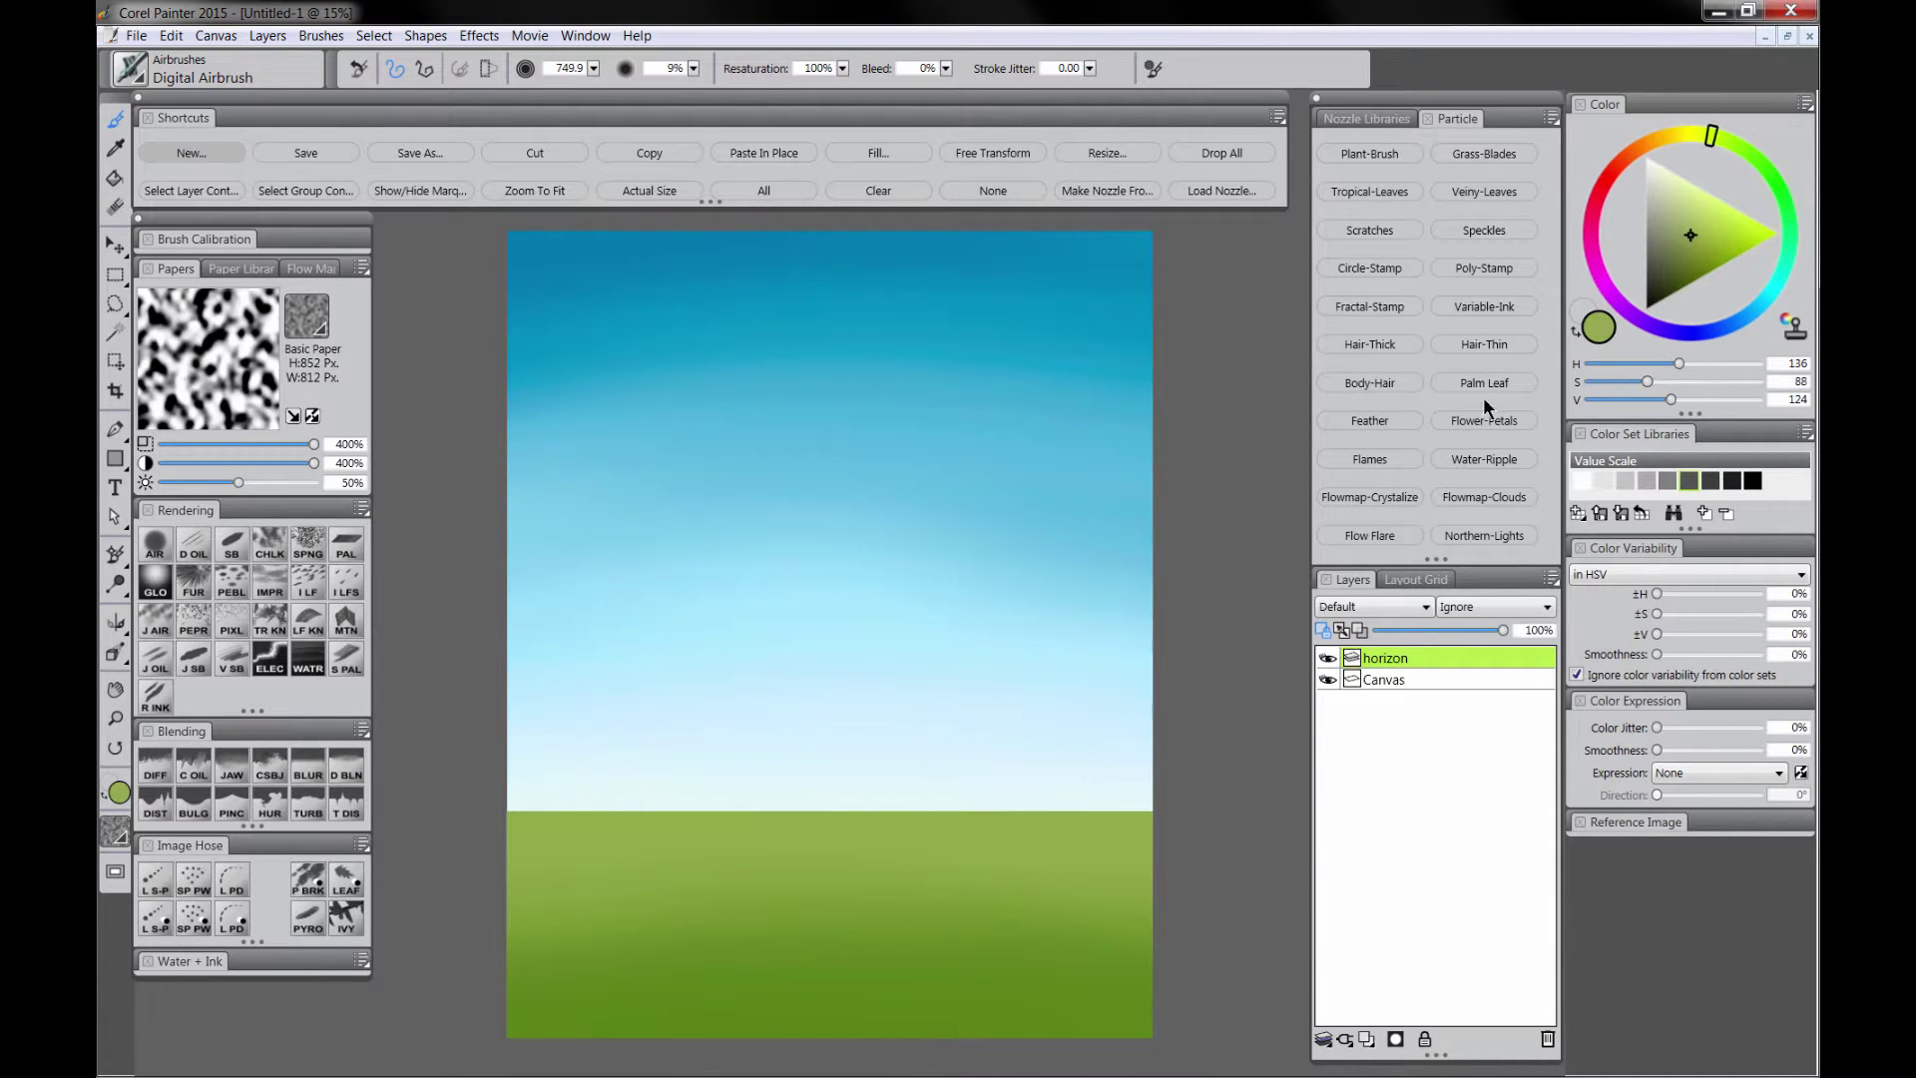
click(1714, 202)
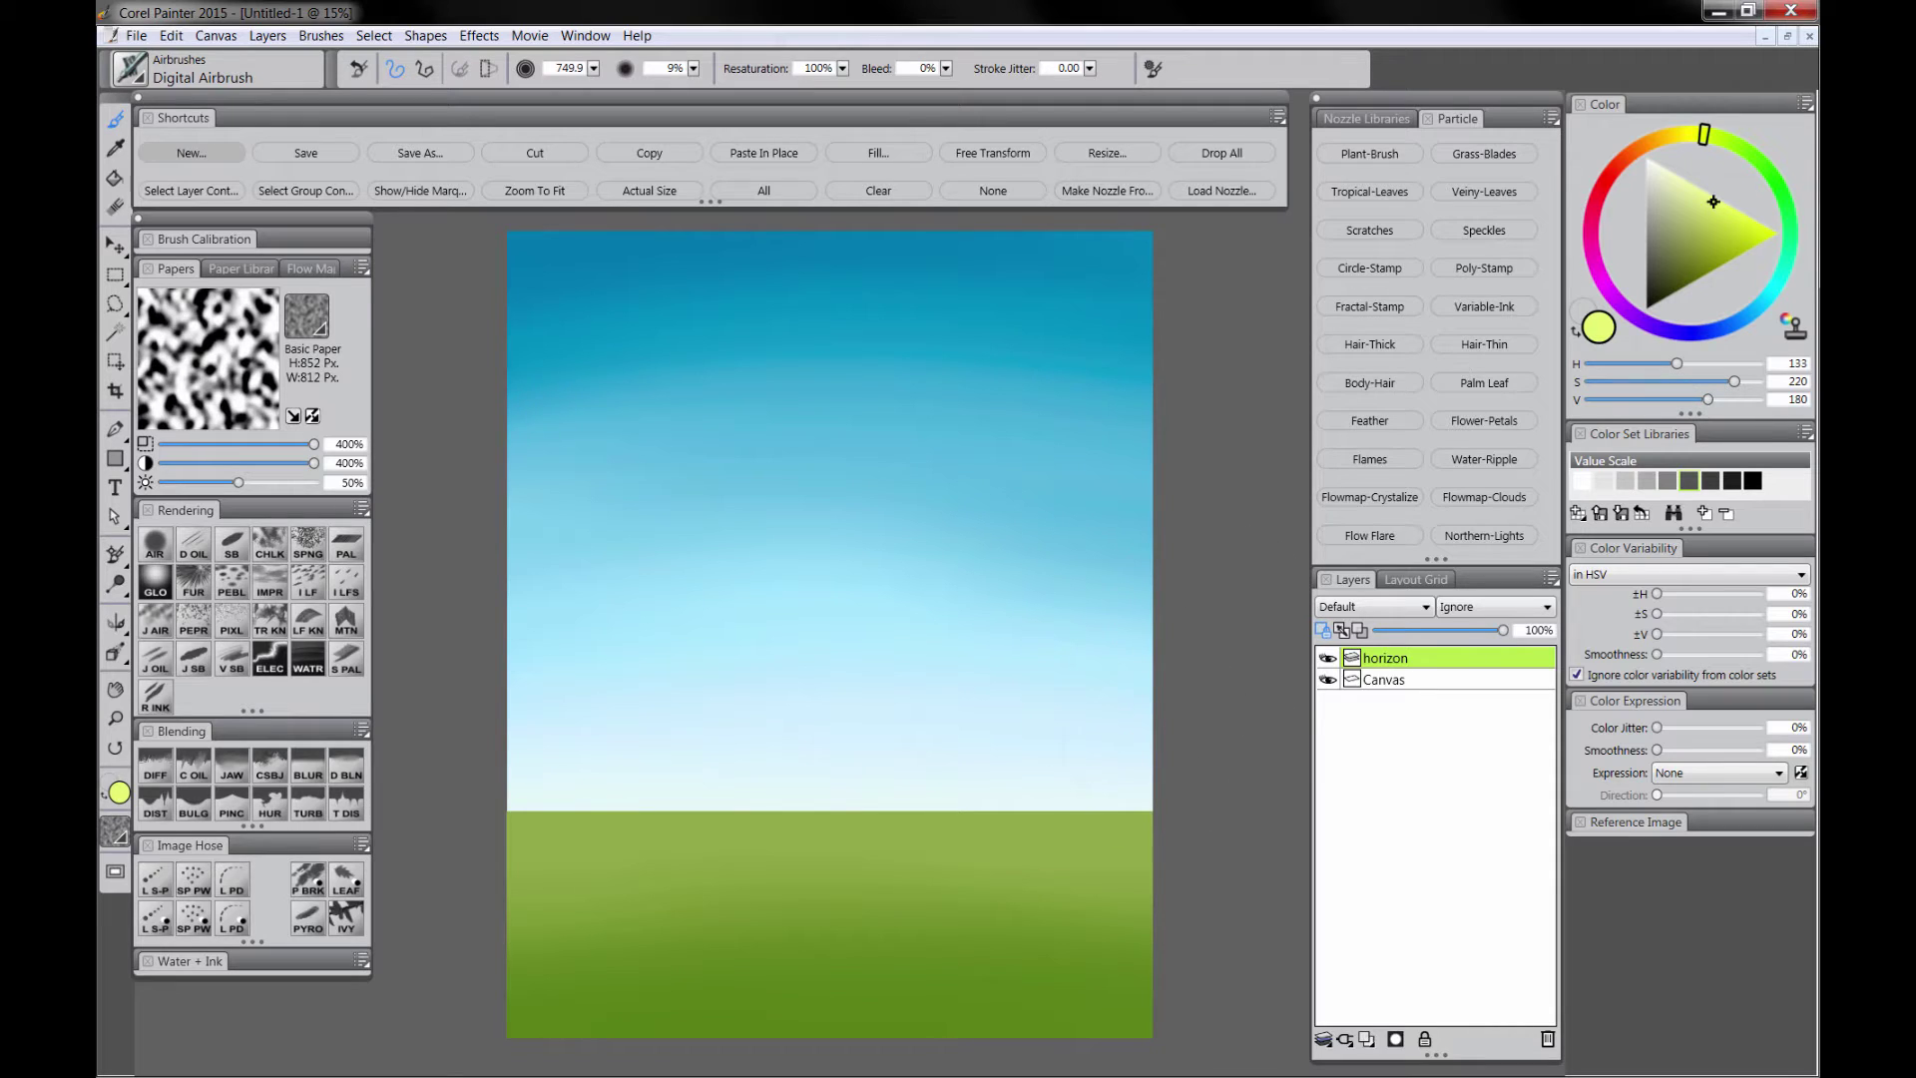
key([)
mouse_move(1197, 812)
mouse_down()
mouse_move(449, 791)
mouse_move(974, 812)
mouse_move(465, 885)
mouse_up()
Step: Reduce the airbrush to about size 215 and paint yellow-green streaks across the field, running from the horizon to the foreground
key([)
key([)
key([)
key([)
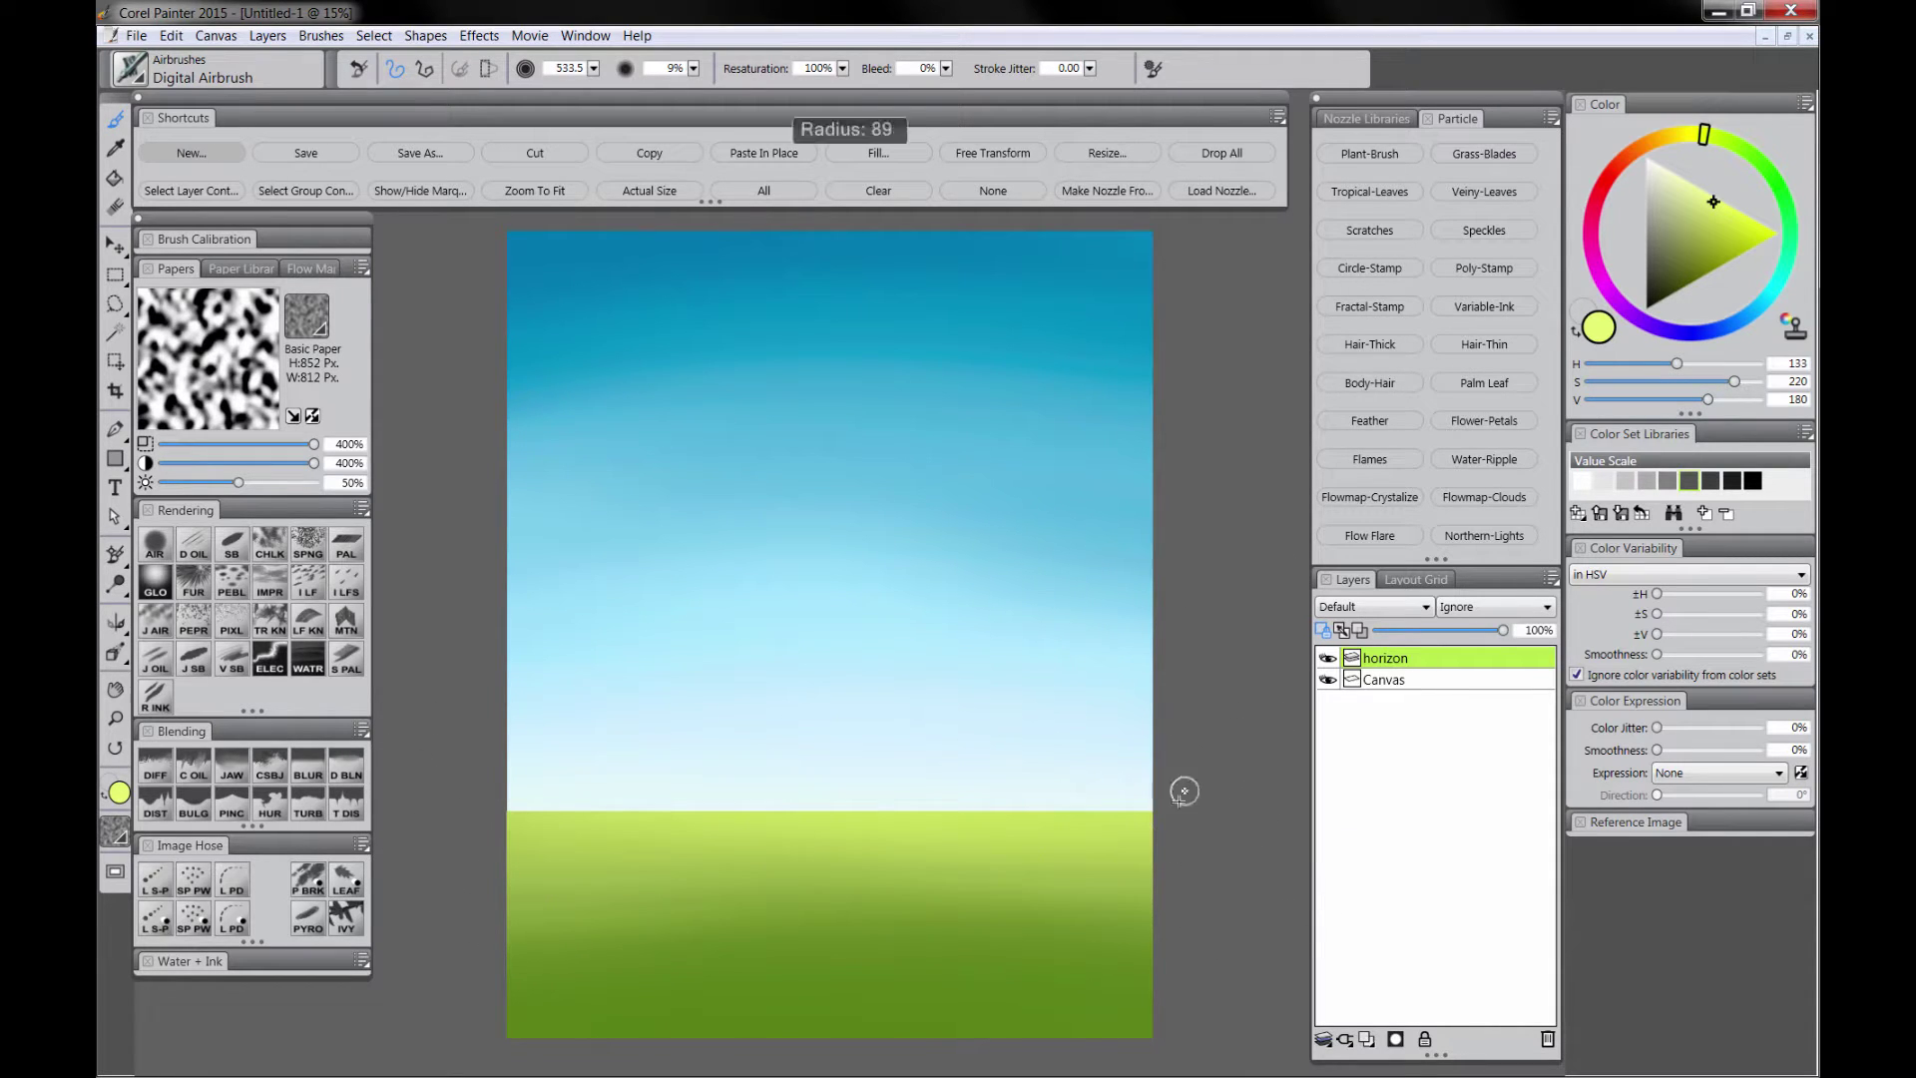
mouse_move(1218, 787)
mouse_down()
mouse_move(671, 983)
mouse_move(479, 1017)
mouse_up()
mouse_move(1042, 828)
mouse_down()
mouse_move(400, 986)
mouse_move(658, 879)
mouse_move(1210, 797)
mouse_move(674, 871)
mouse_move(1114, 802)
mouse_move(445, 837)
mouse_up()
mouse_move(1105, 799)
mouse_down()
mouse_move(1017, 883)
mouse_move(659, 1032)
mouse_move(851, 992)
mouse_move(1157, 811)
mouse_move(991, 1031)
mouse_move(1154, 888)
mouse_up()
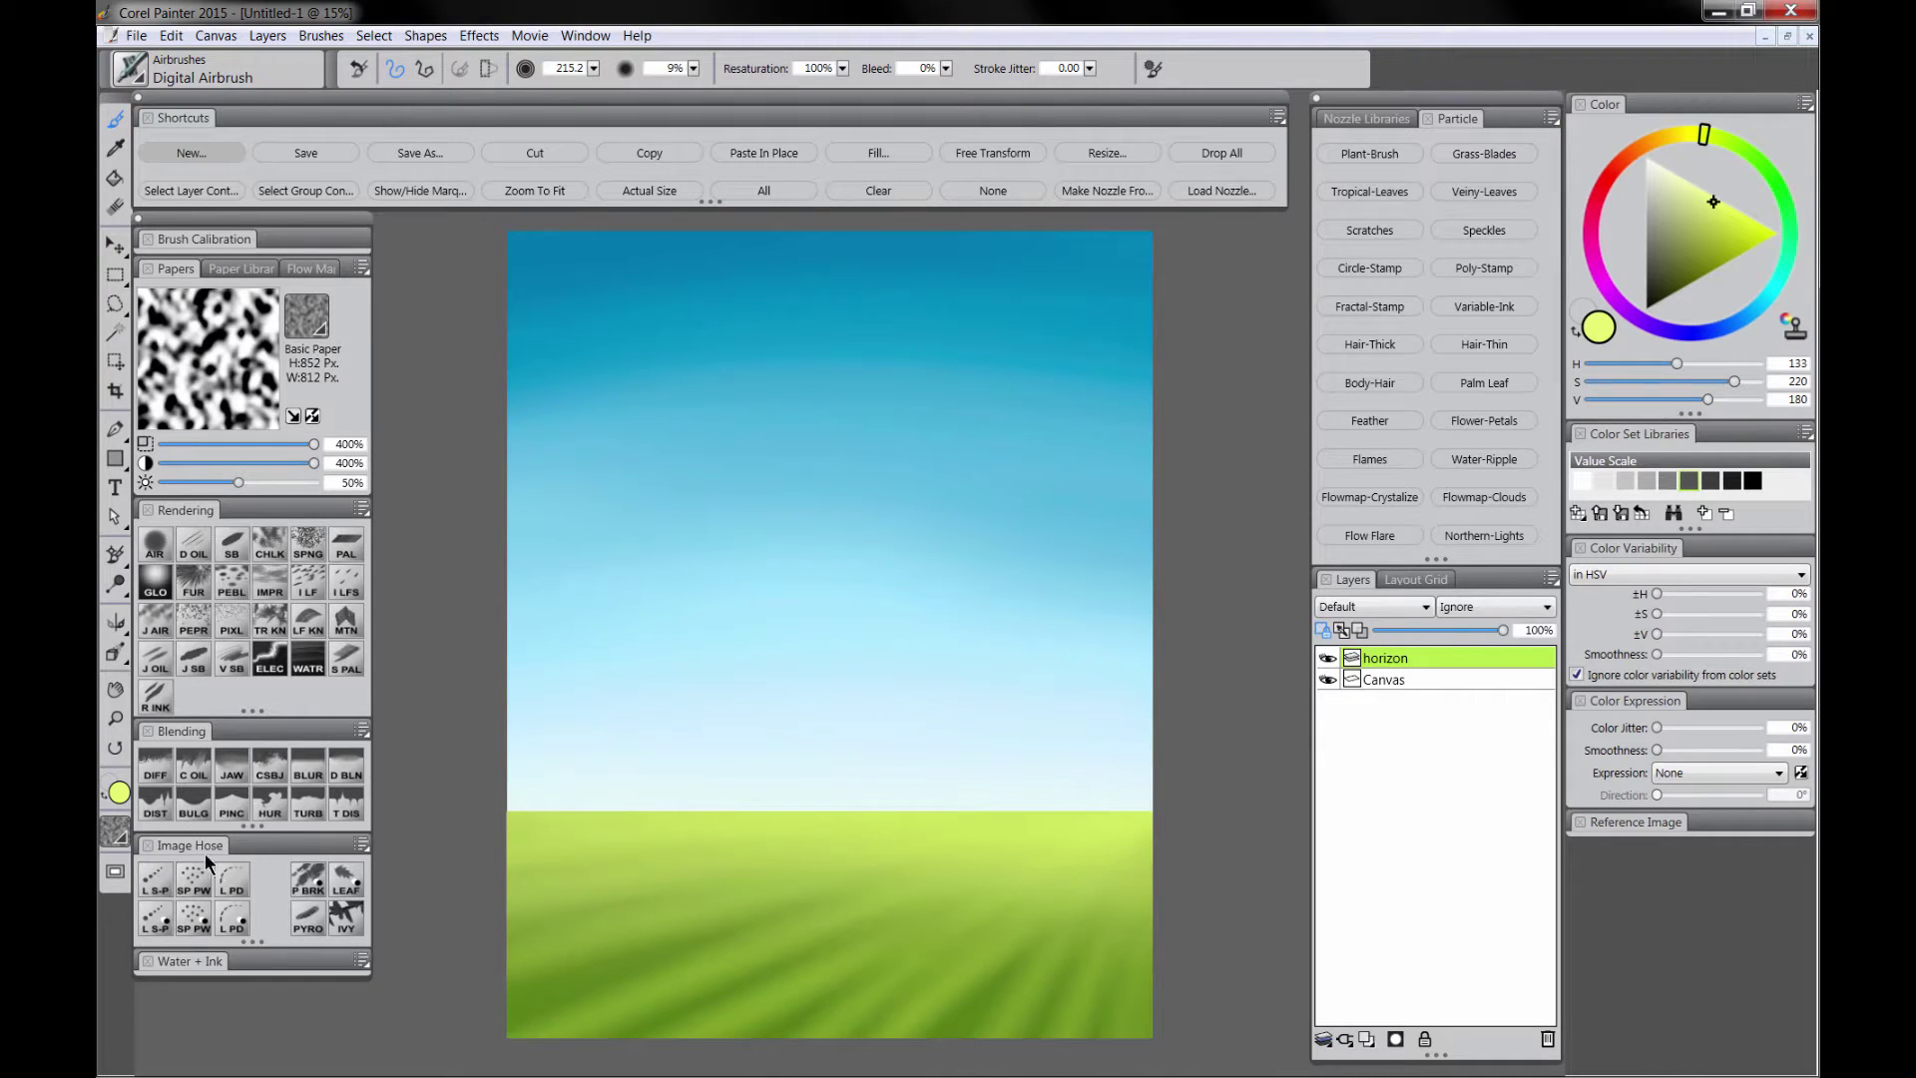
Step: Soften the field's streaks with the Diffuse Blur blender at about size 400 and smooth the field with Distorto
click(164, 773)
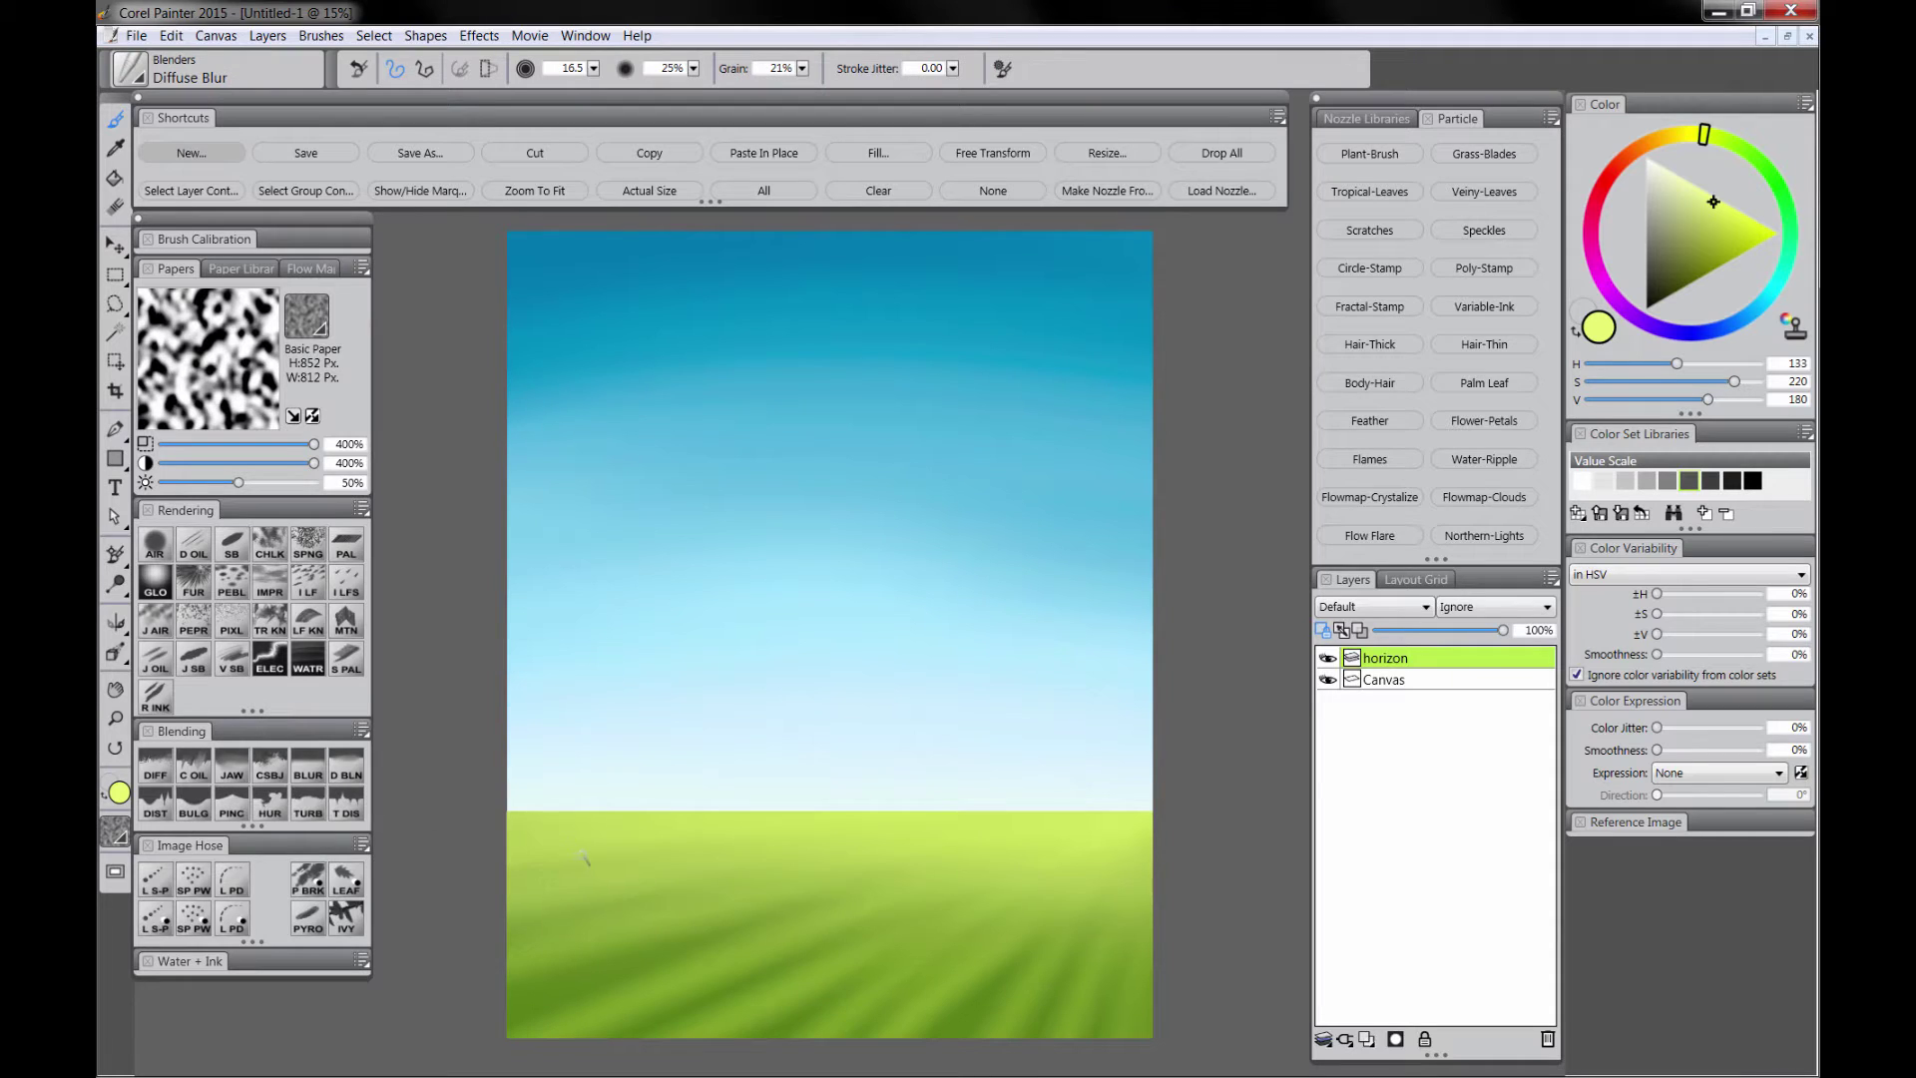
mouse_move(578, 848)
mouse_down()
mouse_move(578, 892)
mouse_move(594, 863)
mouse_move(658, 926)
mouse_move(580, 996)
mouse_move(768, 967)
mouse_move(763, 903)
mouse_move(843, 902)
mouse_move(849, 995)
mouse_move(1066, 985)
mouse_move(1051, 885)
mouse_move(1103, 850)
mouse_move(1101, 893)
mouse_move(1116, 864)
mouse_move(1035, 864)
mouse_move(1103, 932)
mouse_up()
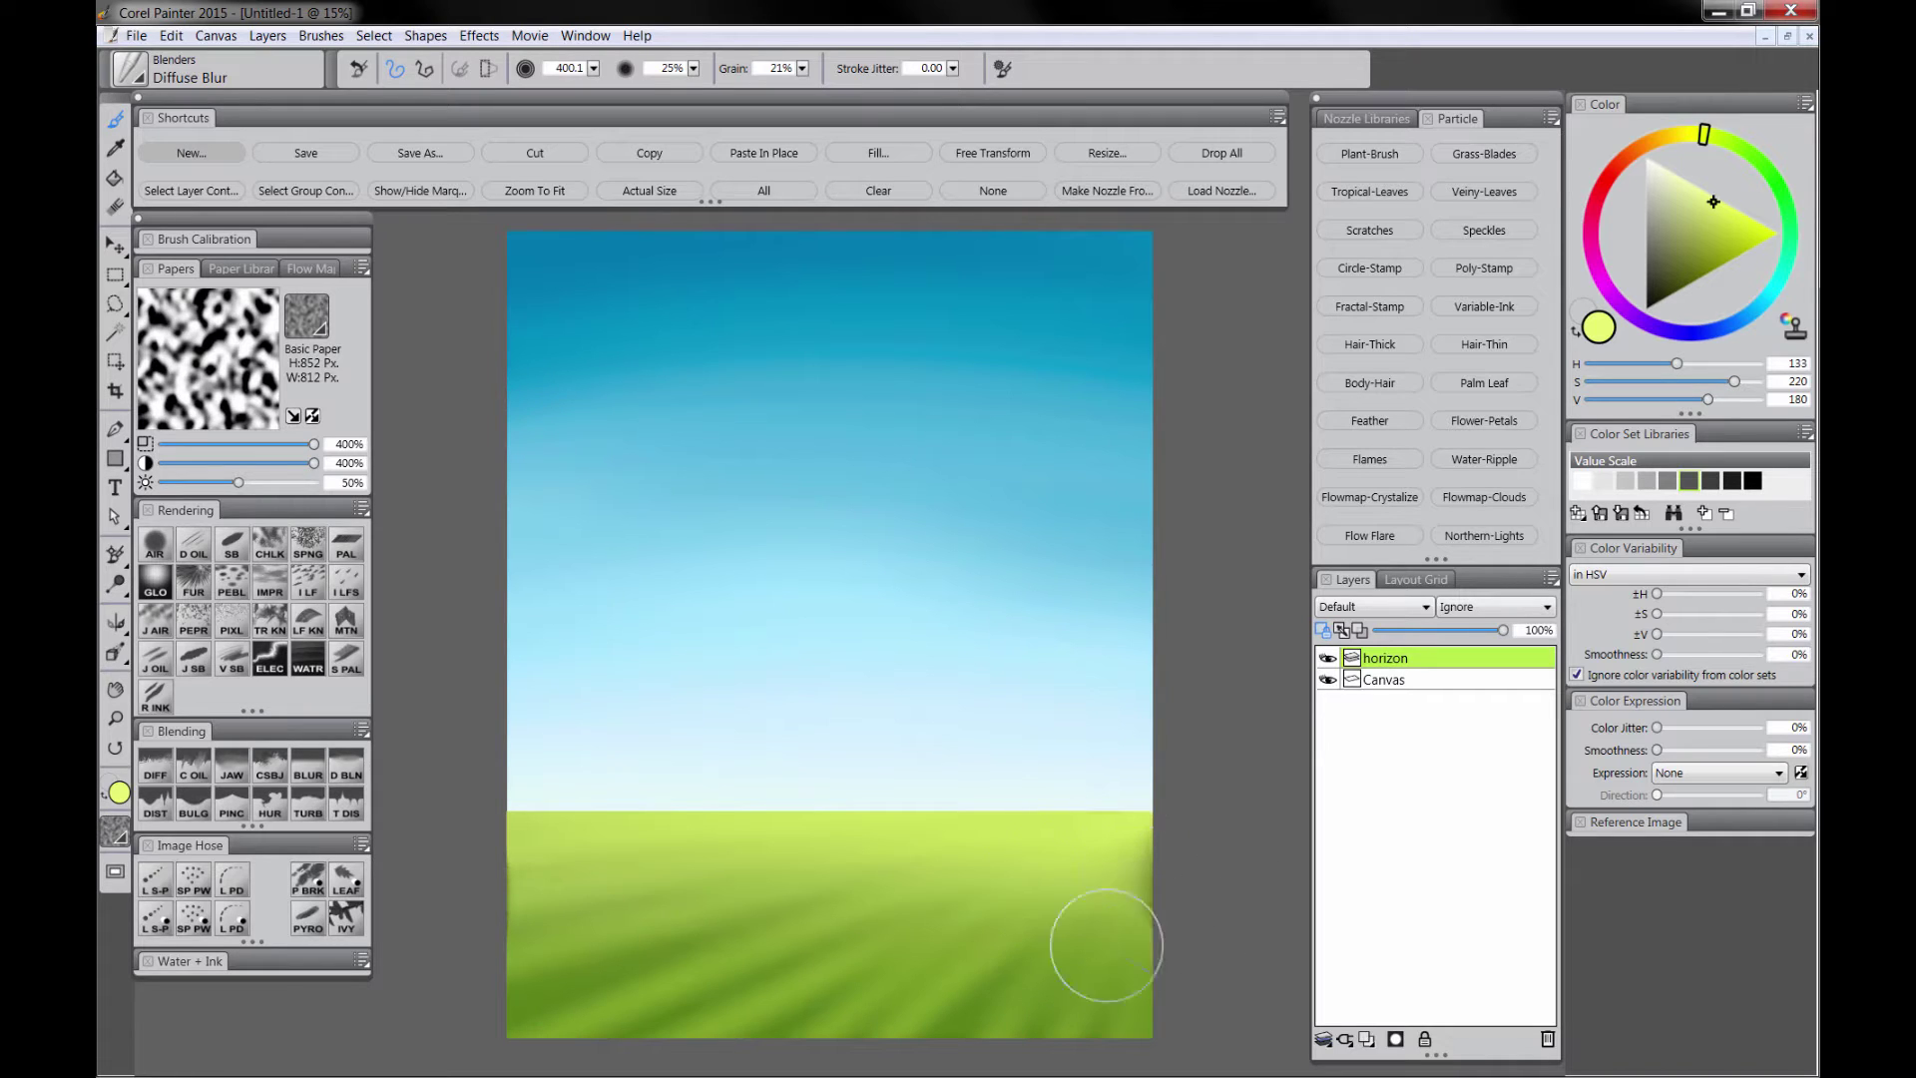
click(166, 807)
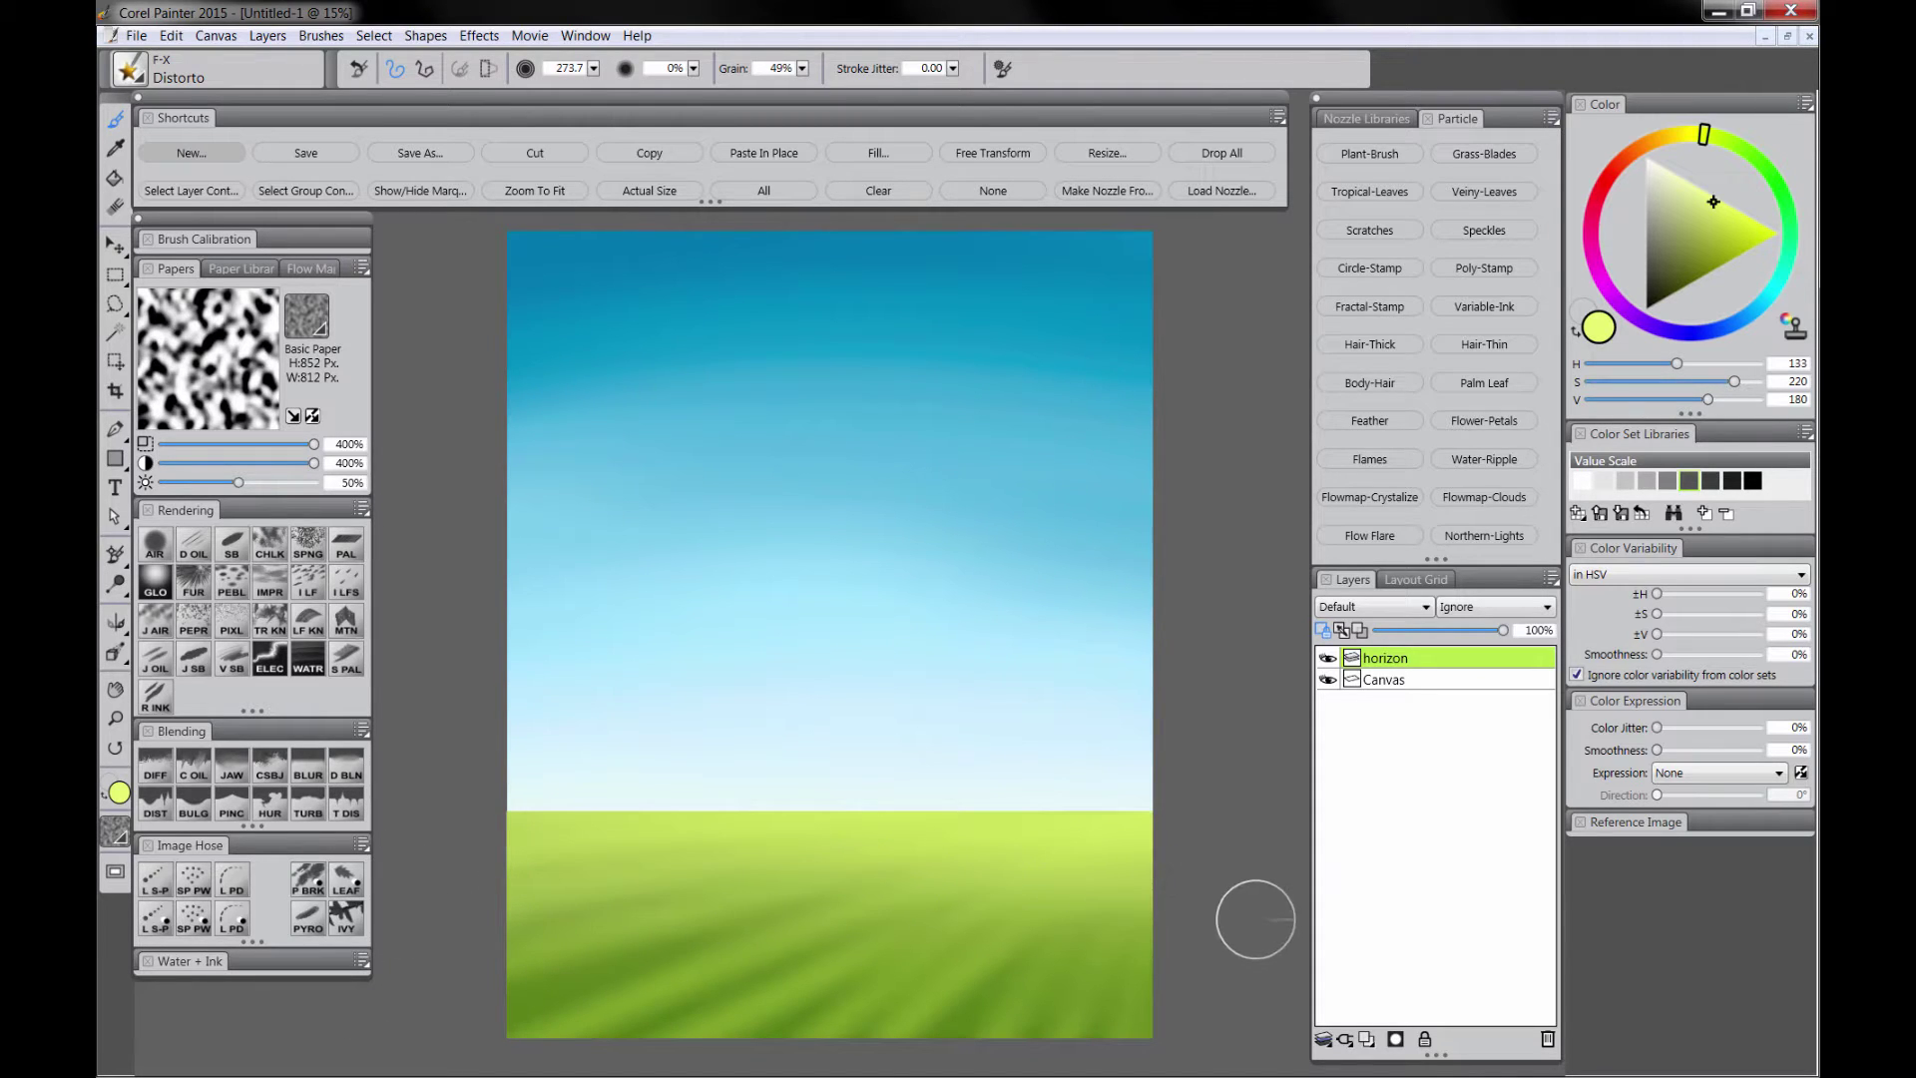
Step: Unlock the horizon layer's transparency, soften the horizon edge with Diffuse Blur, and brighten that edge with the Digital Airbrush
click(1323, 630)
click(164, 771)
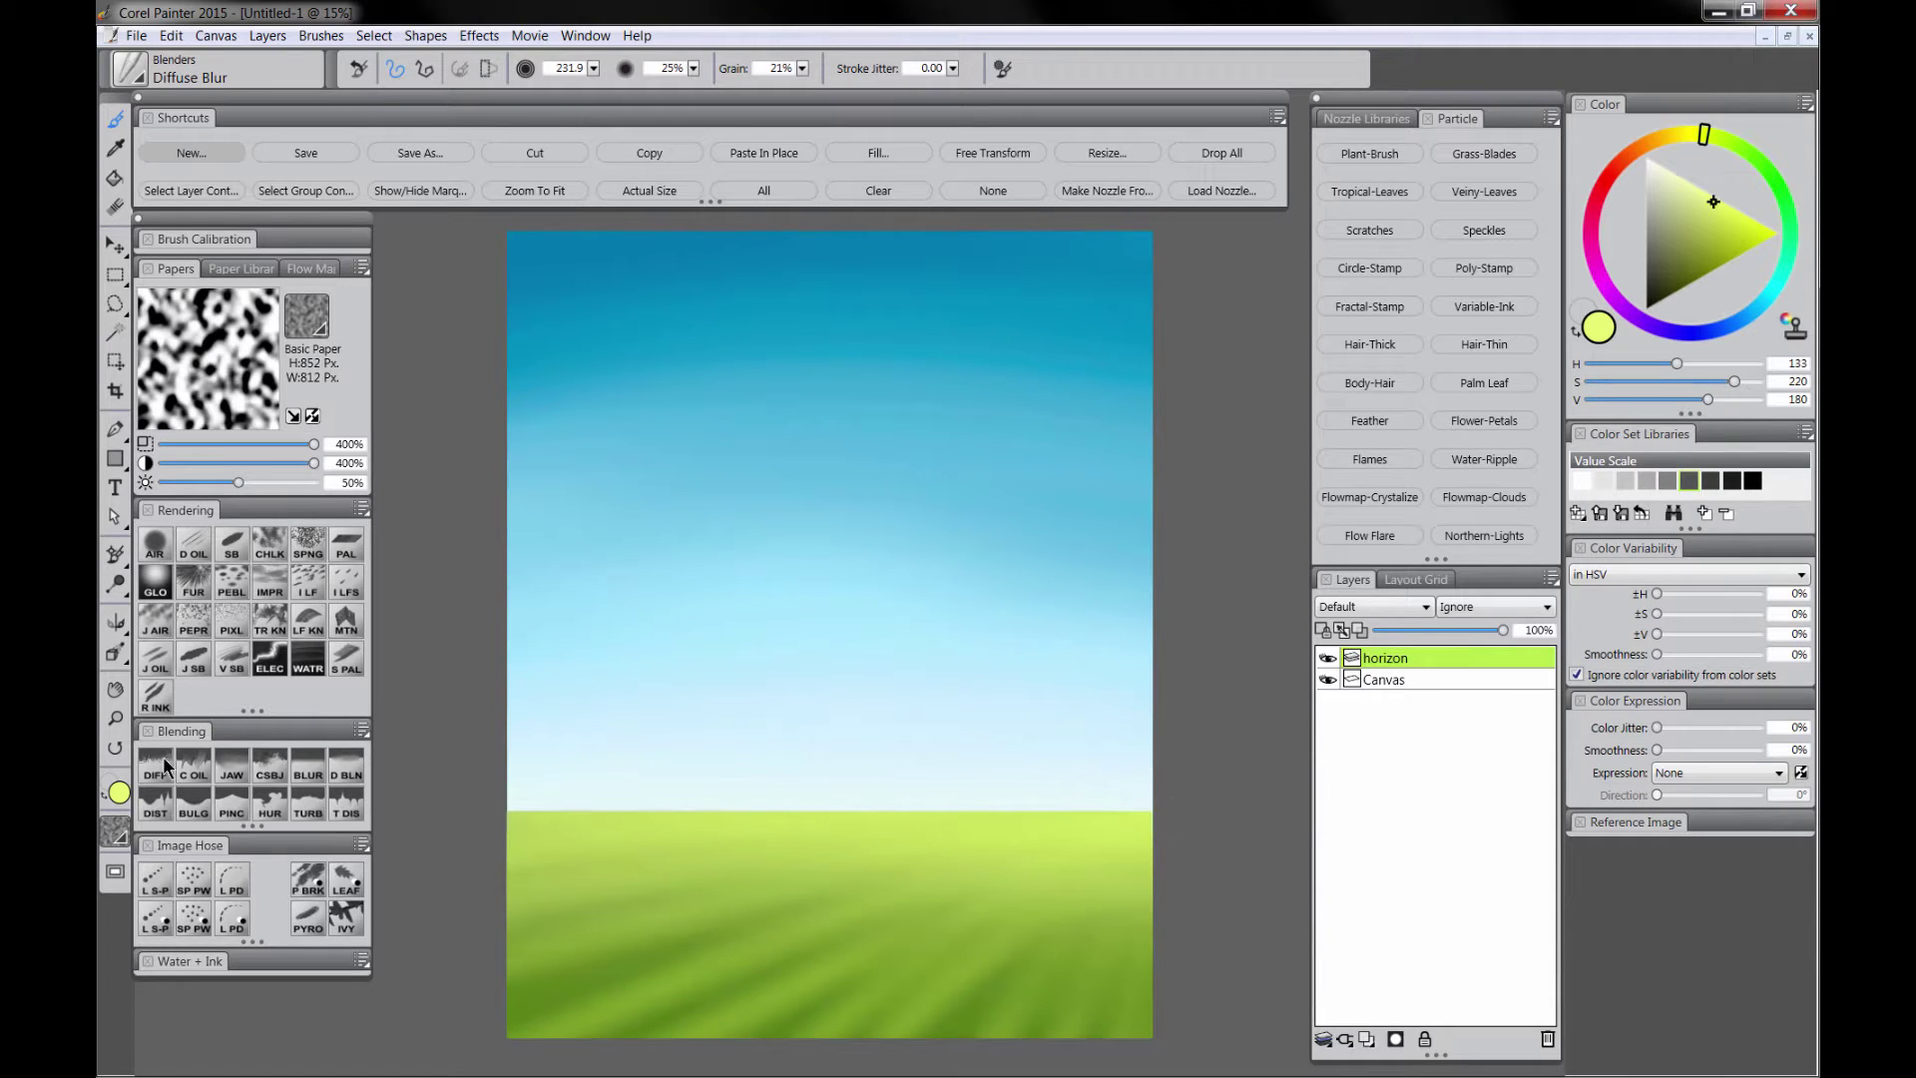
click(156, 546)
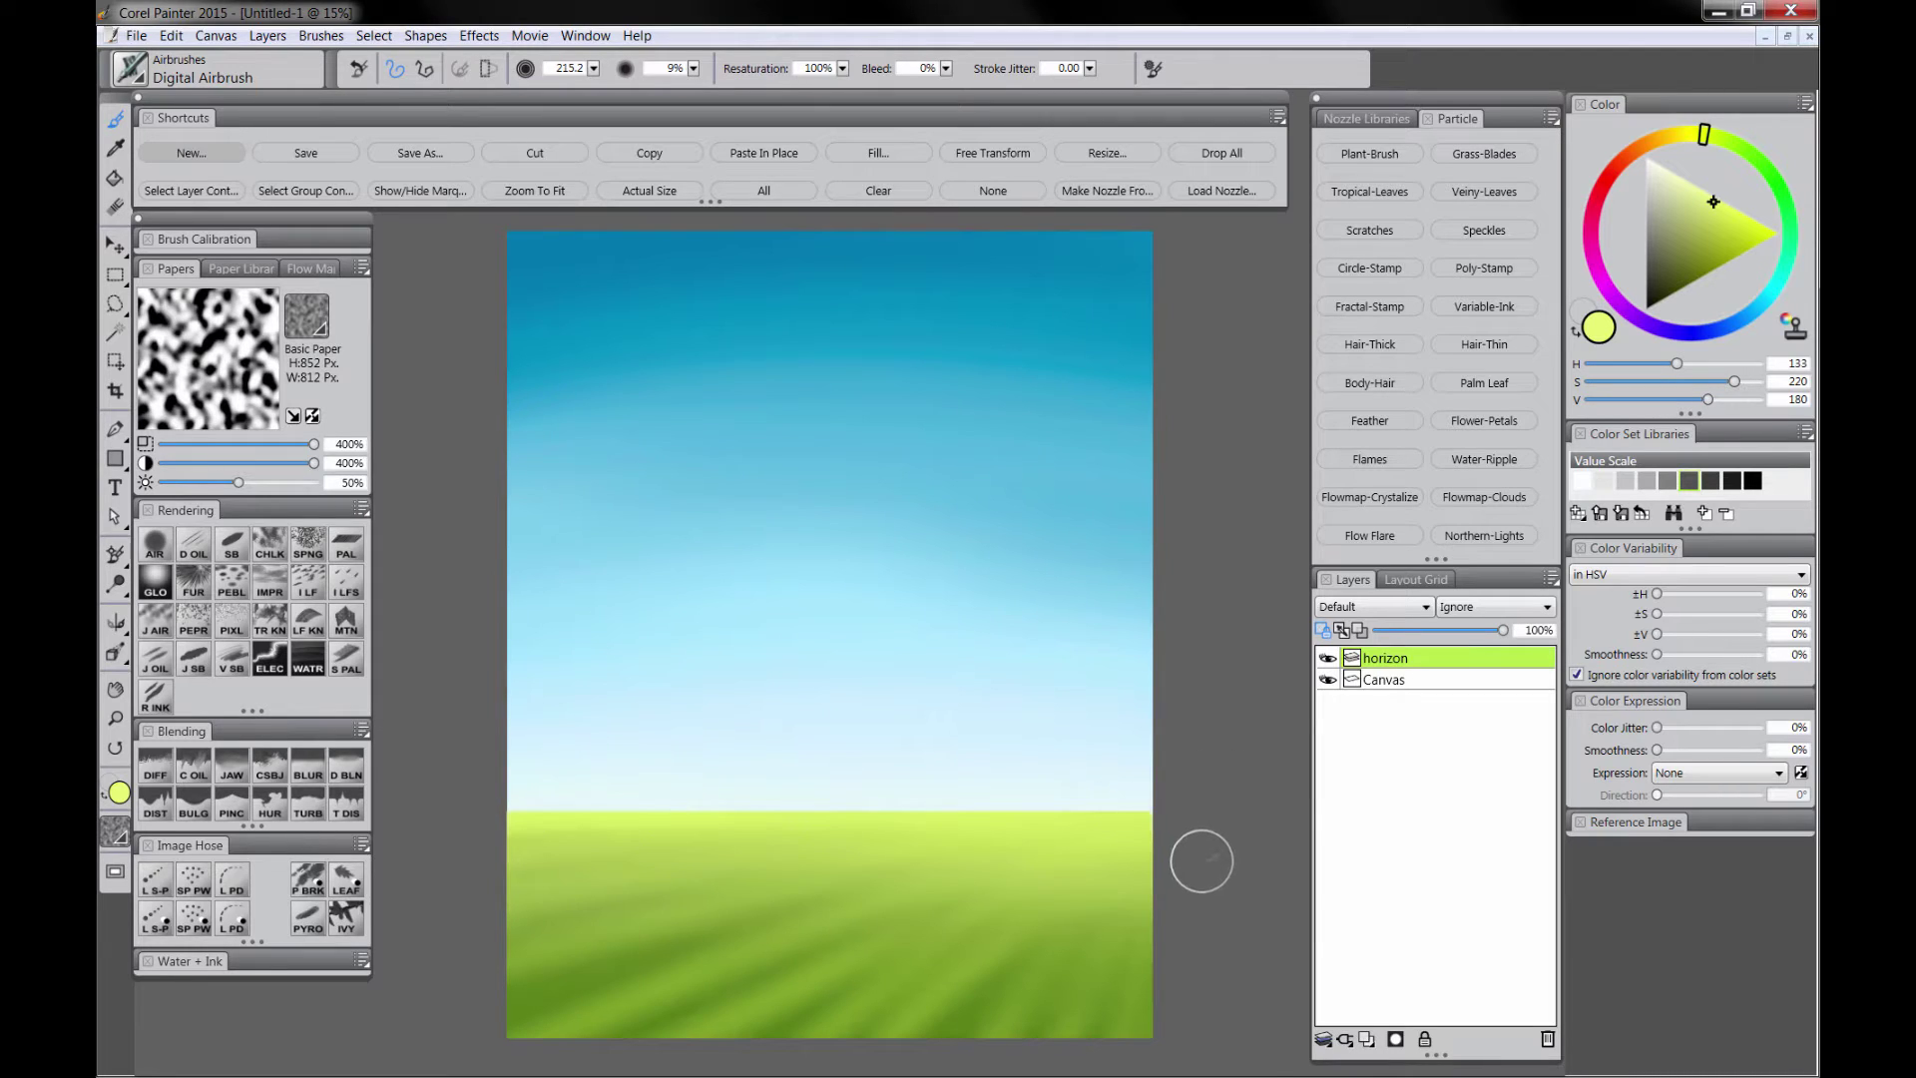
Step: Add a new layer above the horizon layer and name it hi
click(1367, 1040)
double_click(1401, 667)
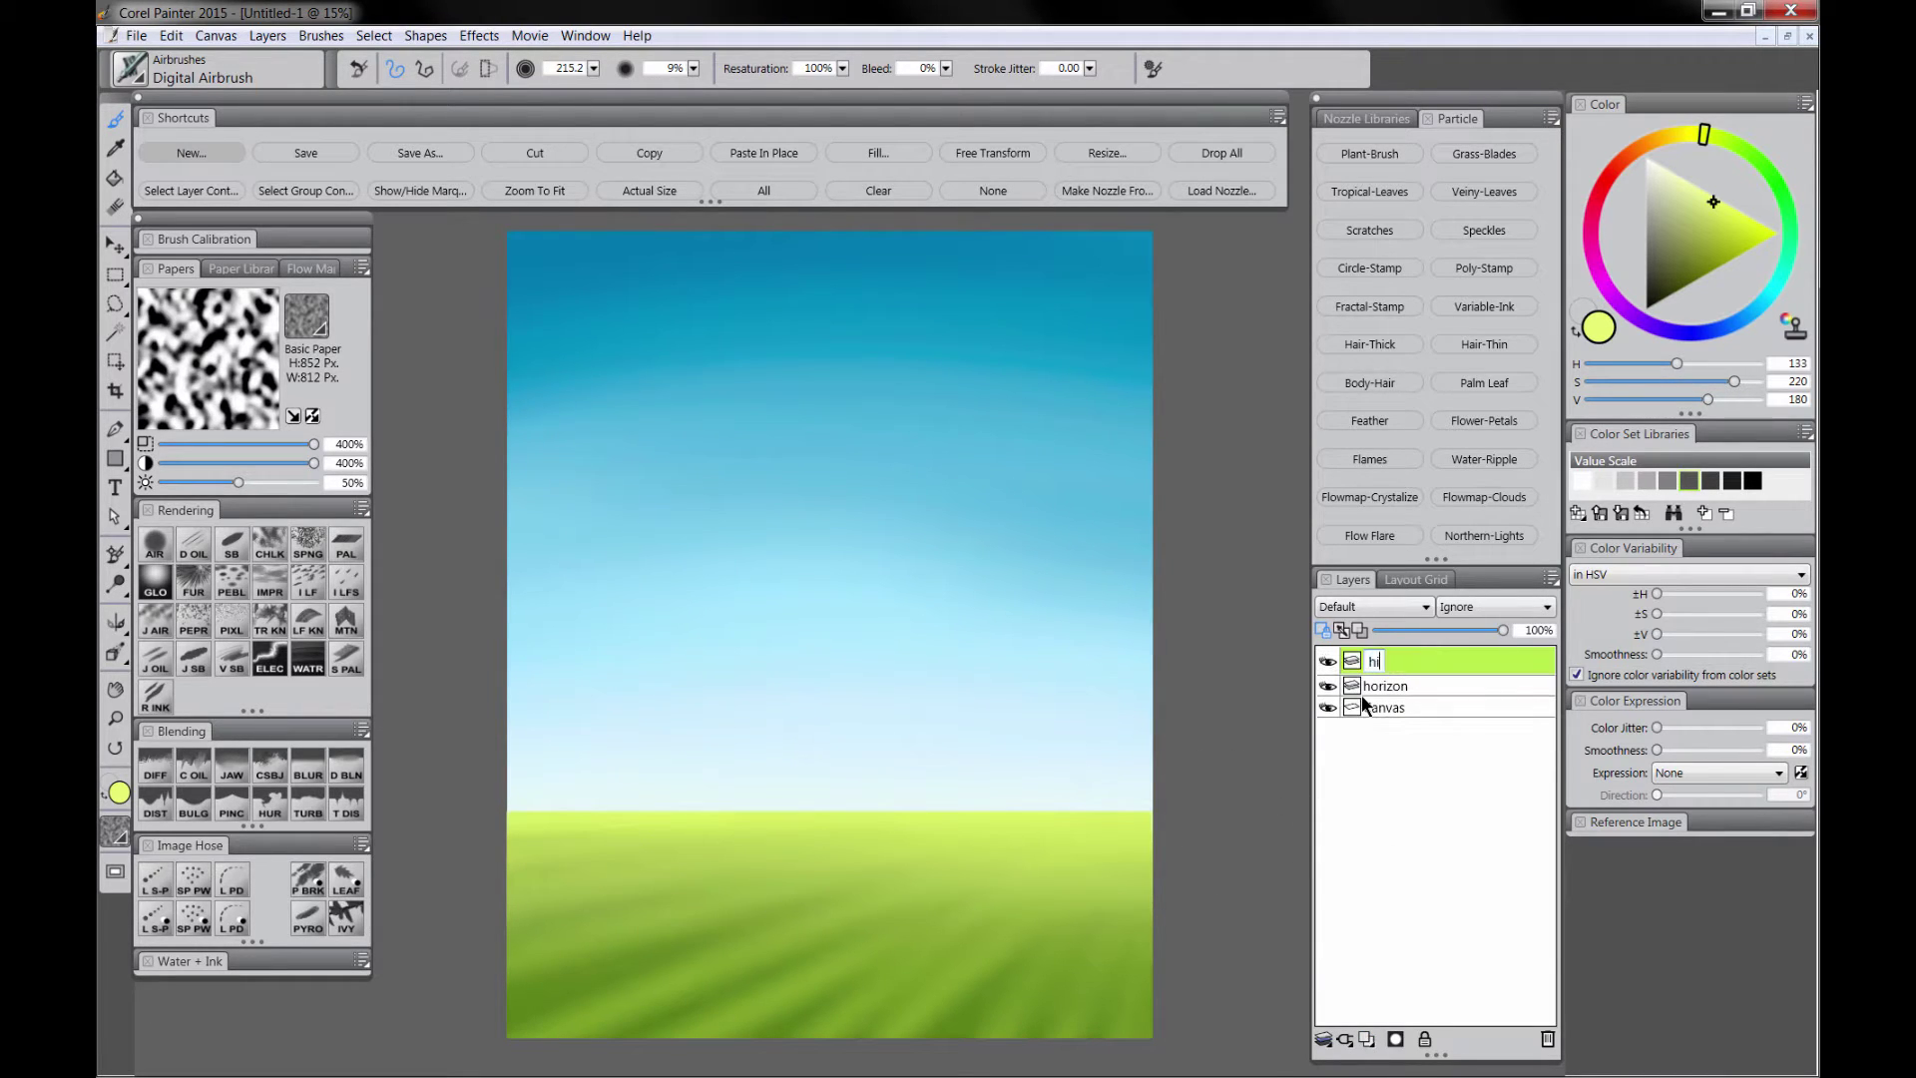
text(hi)
key(Return)
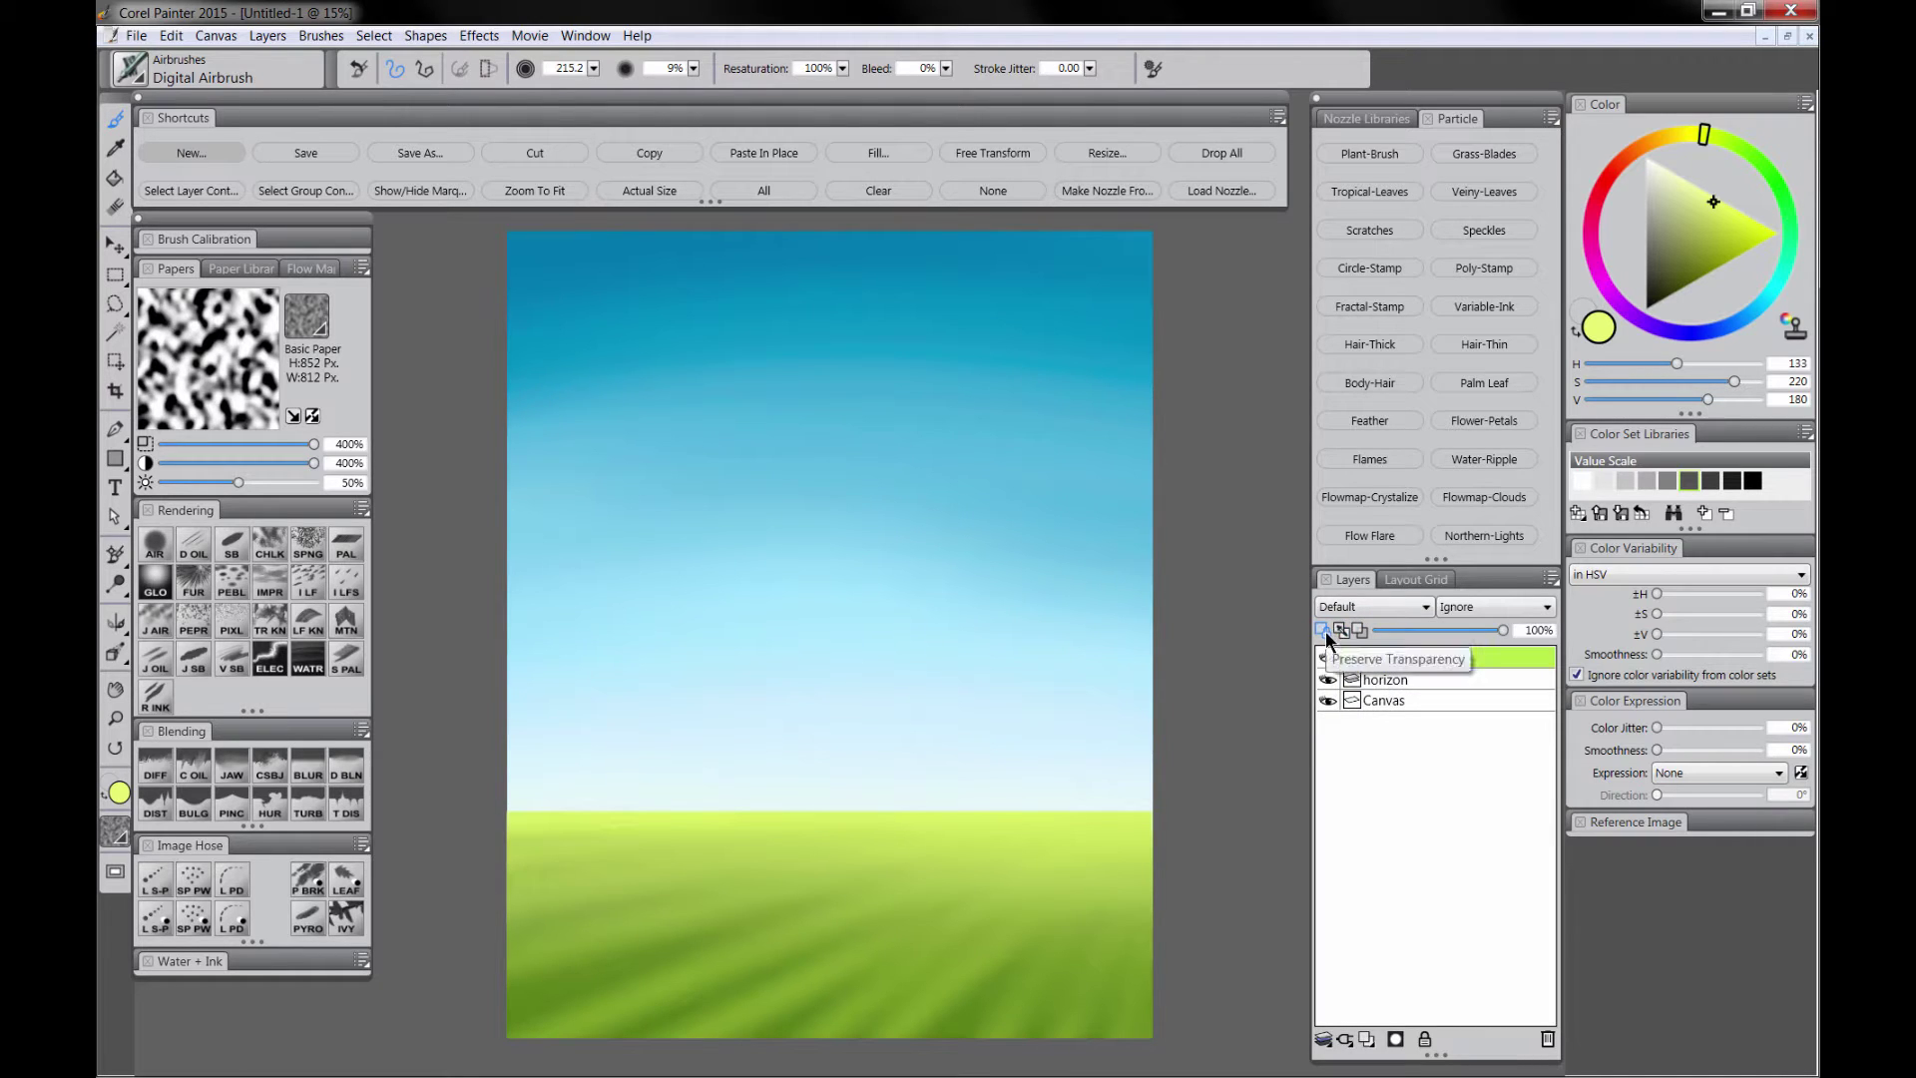
Step: Move the hills layer below the horizon layer and paint low grey-violet hills along the skyline with the Mountain Knife at about size 115
click(1665, 339)
click(1661, 232)
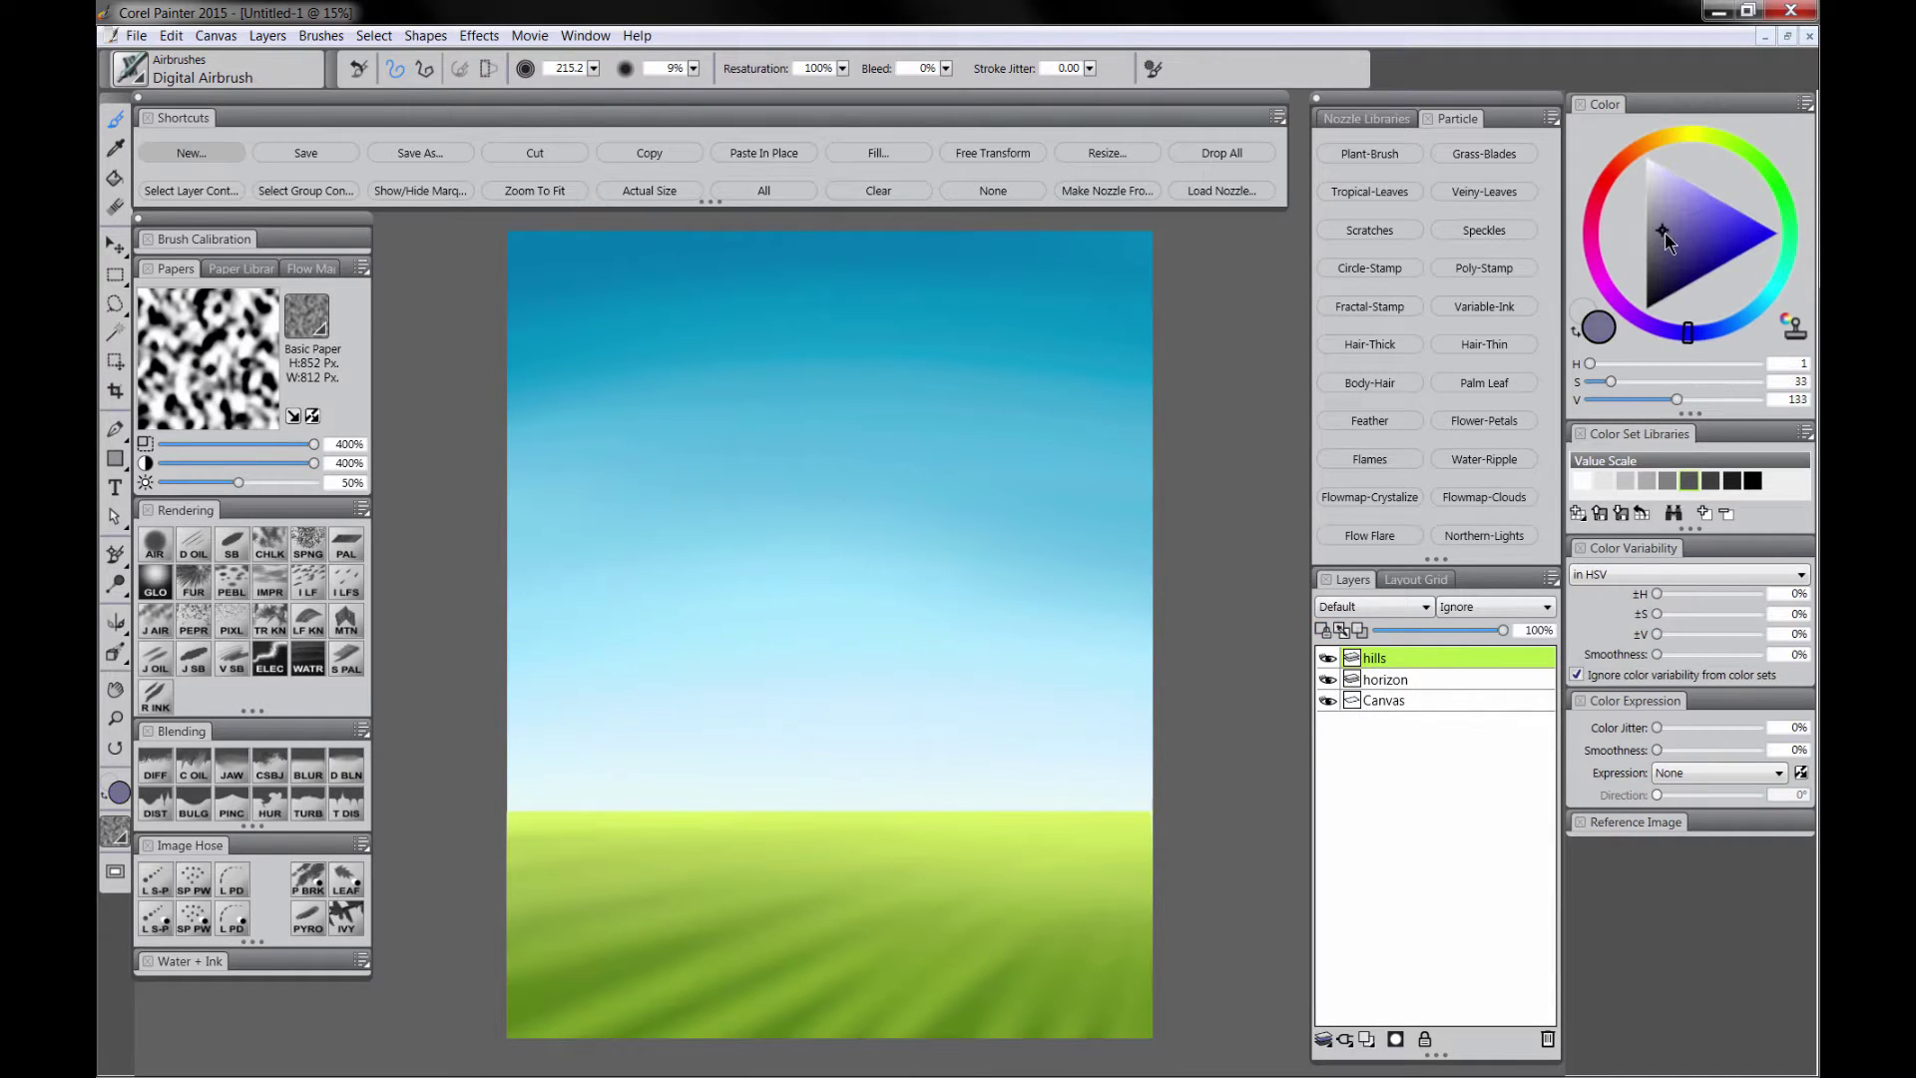
click(351, 622)
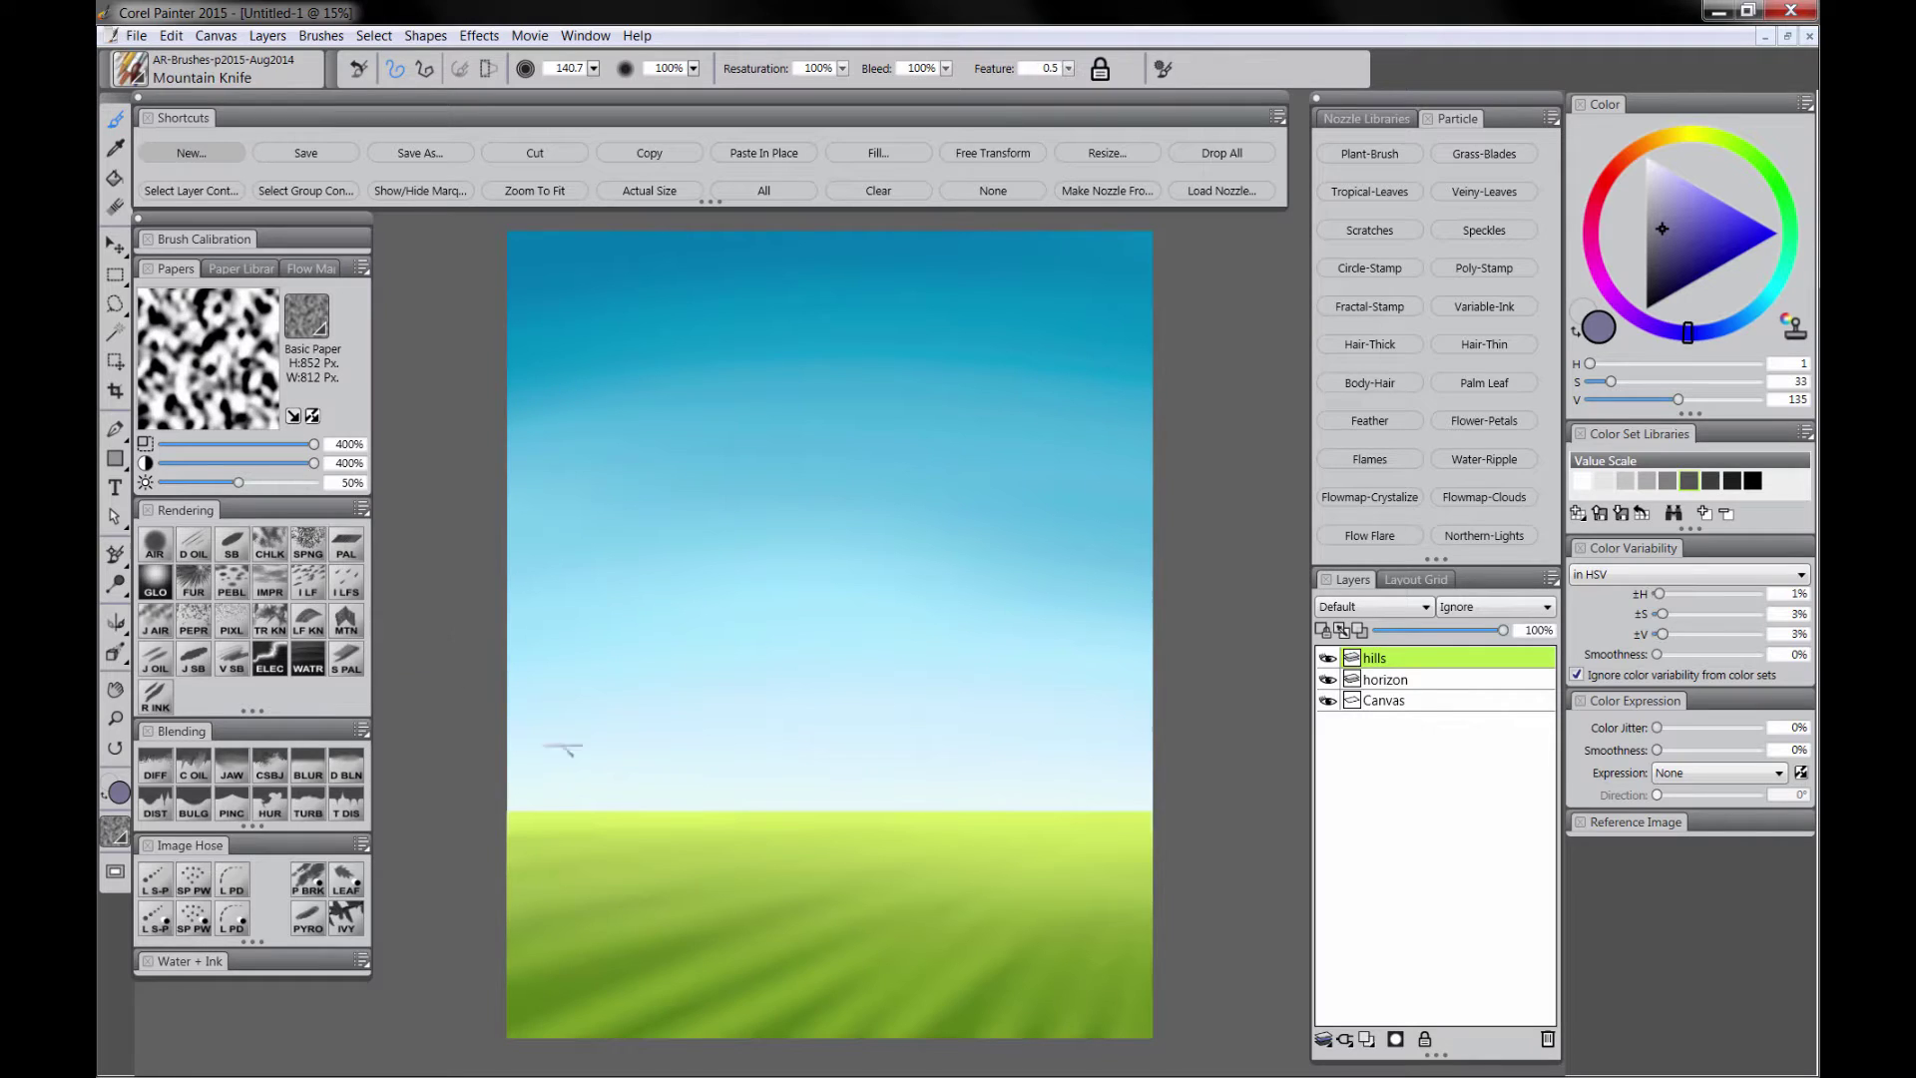
key(bracketleft)
drag(1400, 679, 1396, 686)
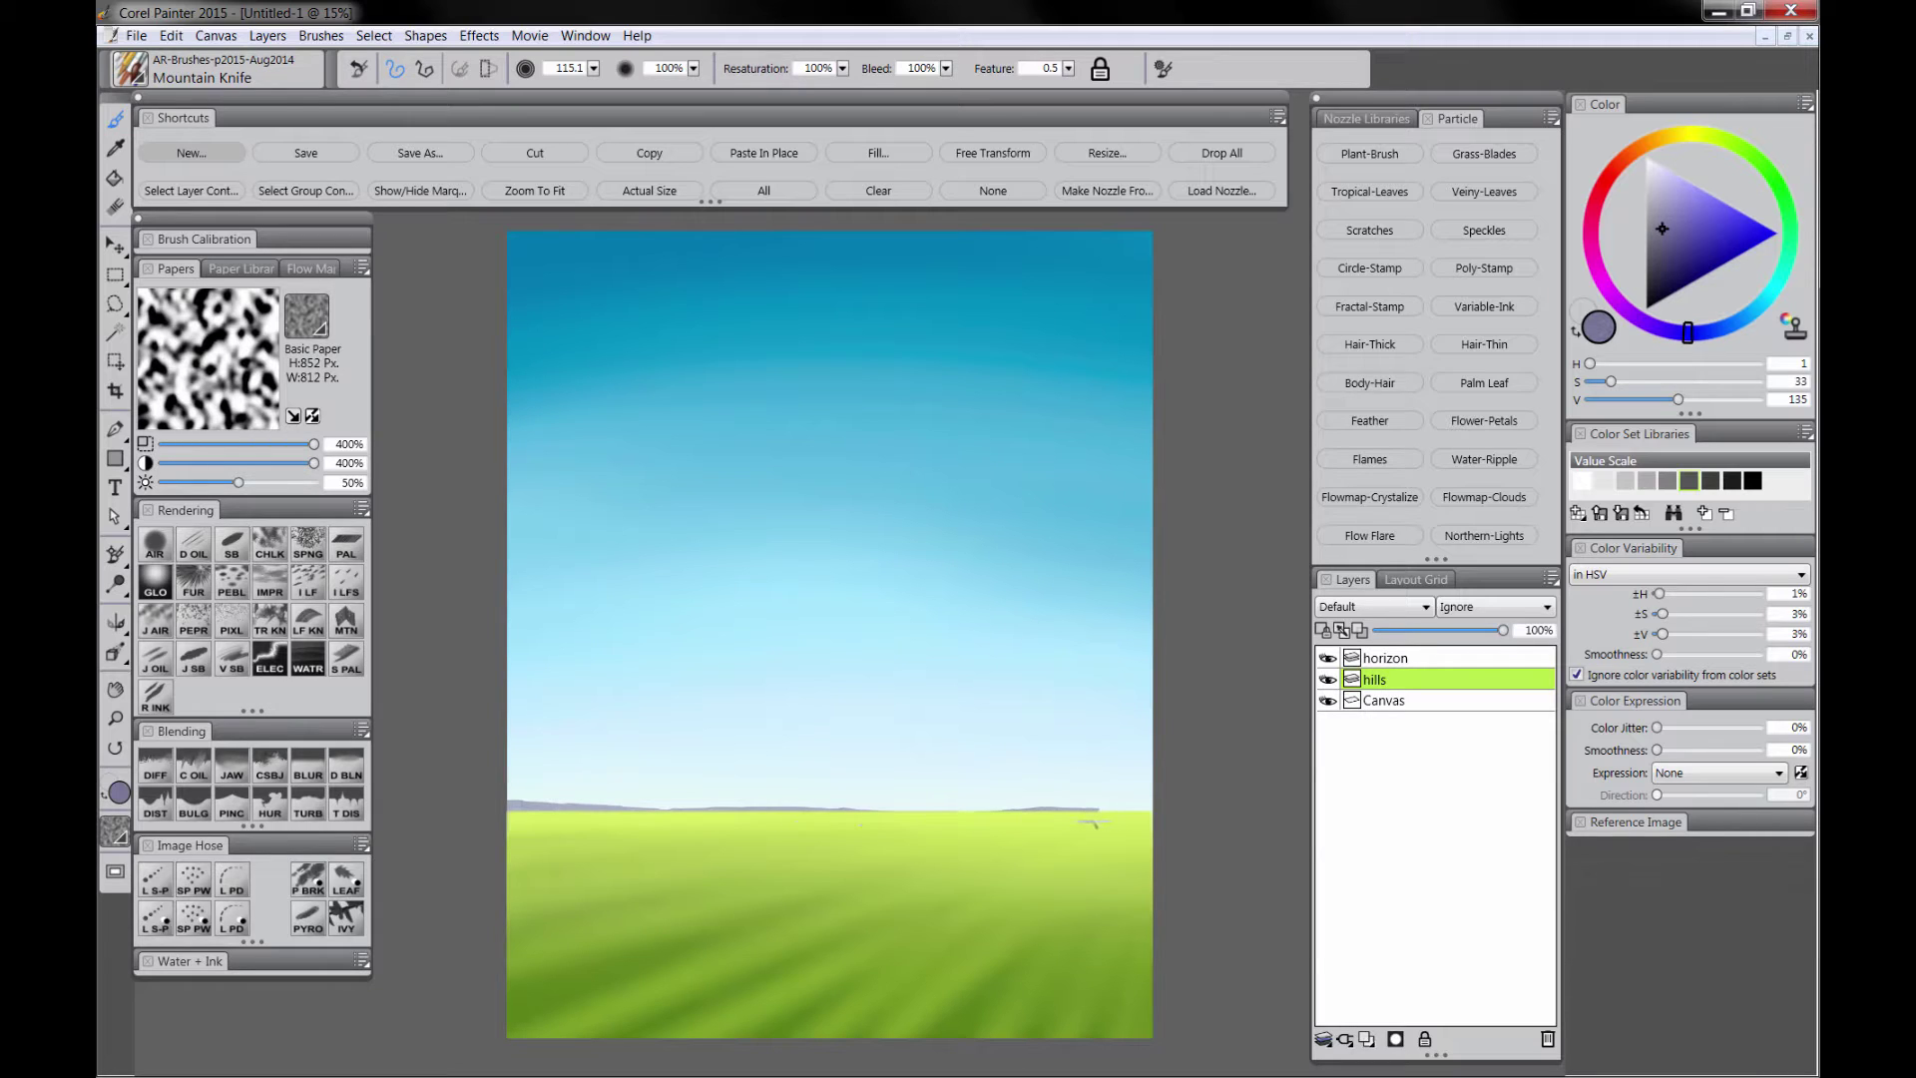
Step: Soften the hills with Diffuse Blur, preserve their transparency and fade them with pale sky colour using the Digital Airbrush at about size 284
click(157, 764)
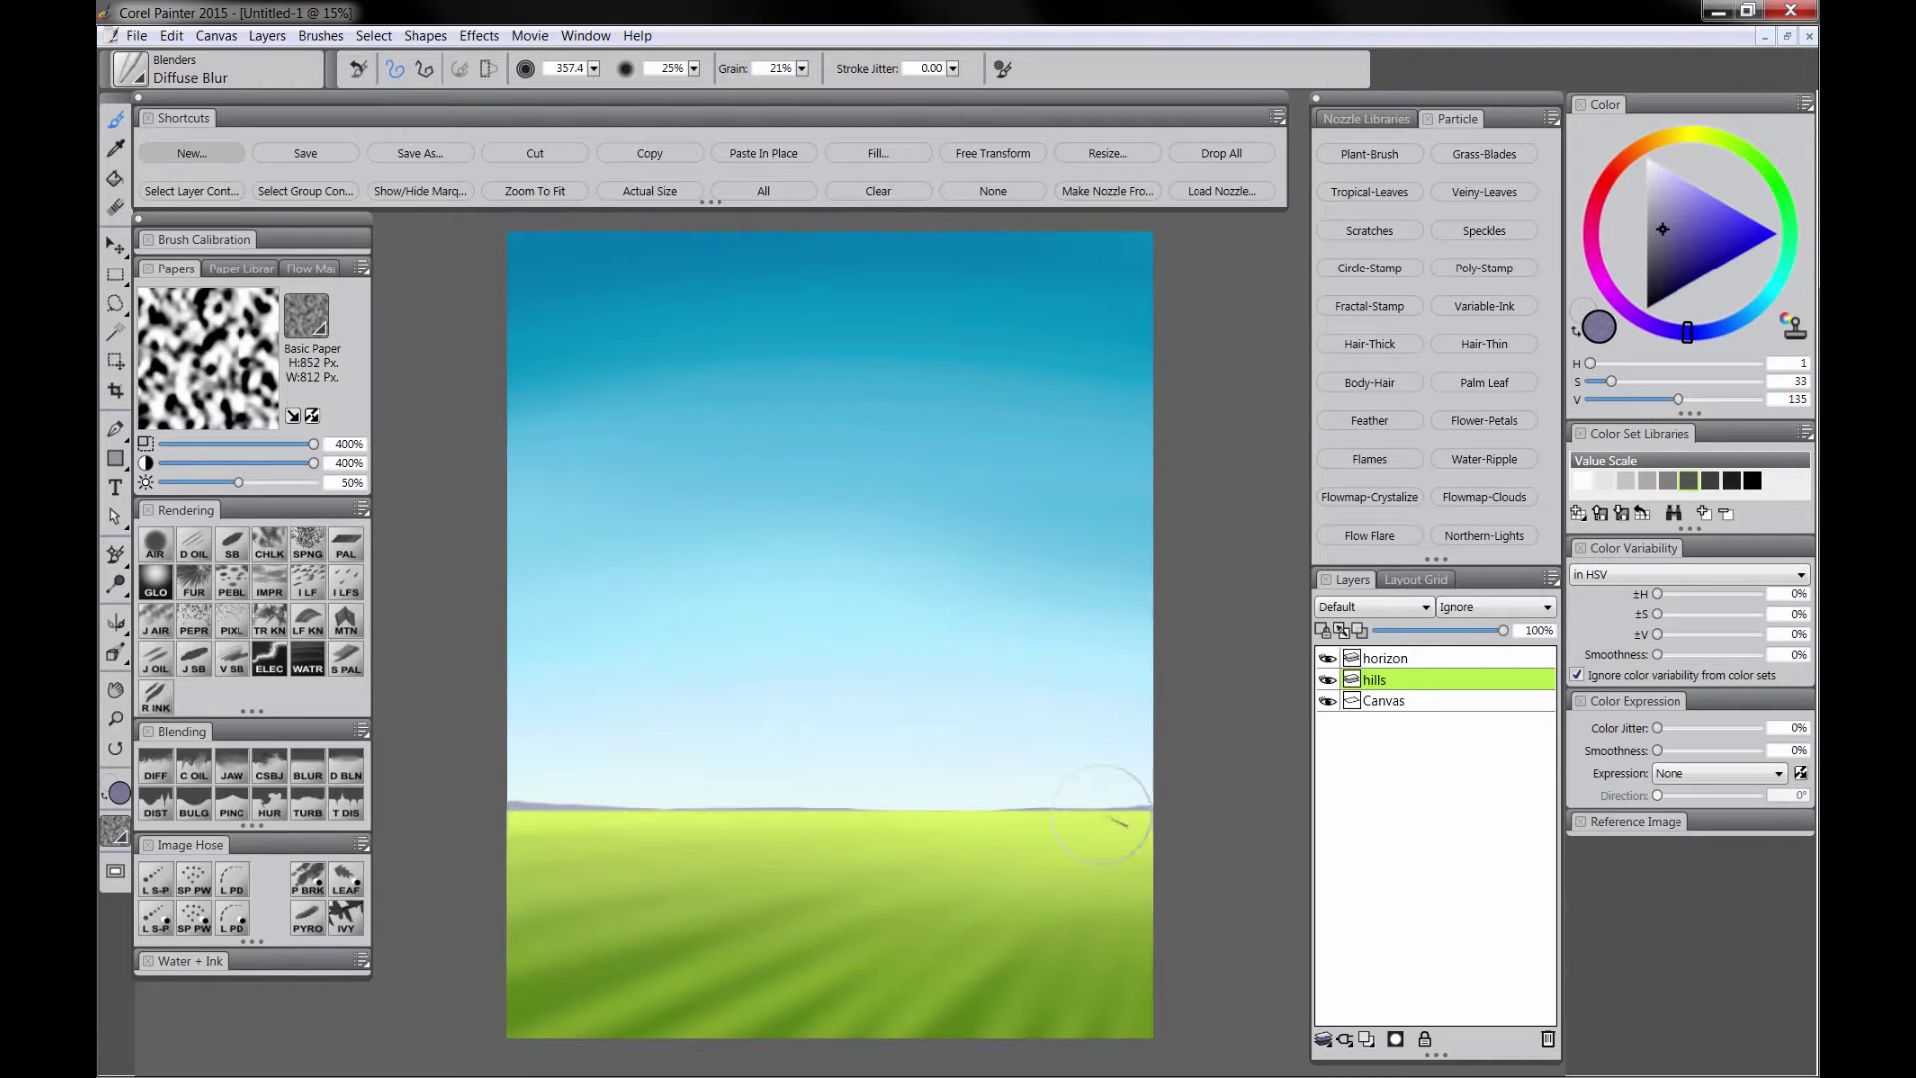
click(157, 548)
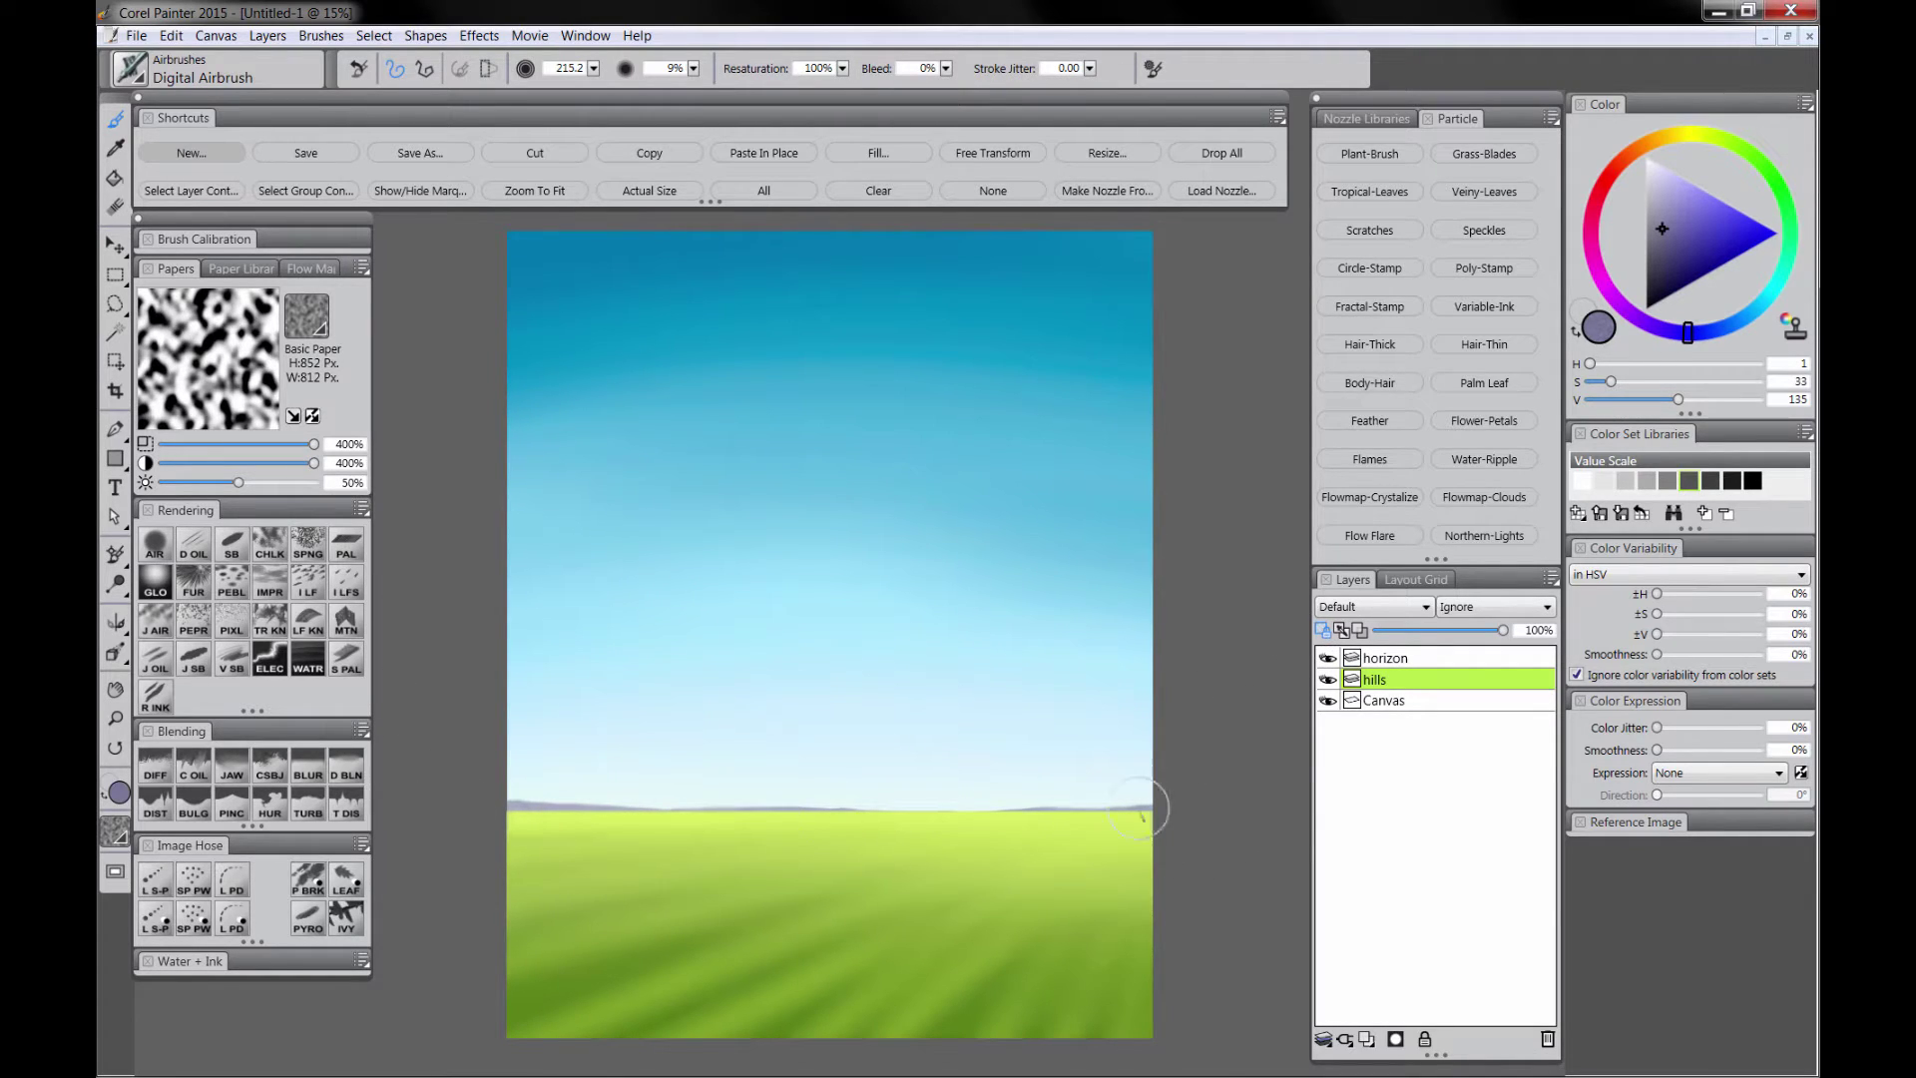
alt+click(910, 793)
key(bracketright)
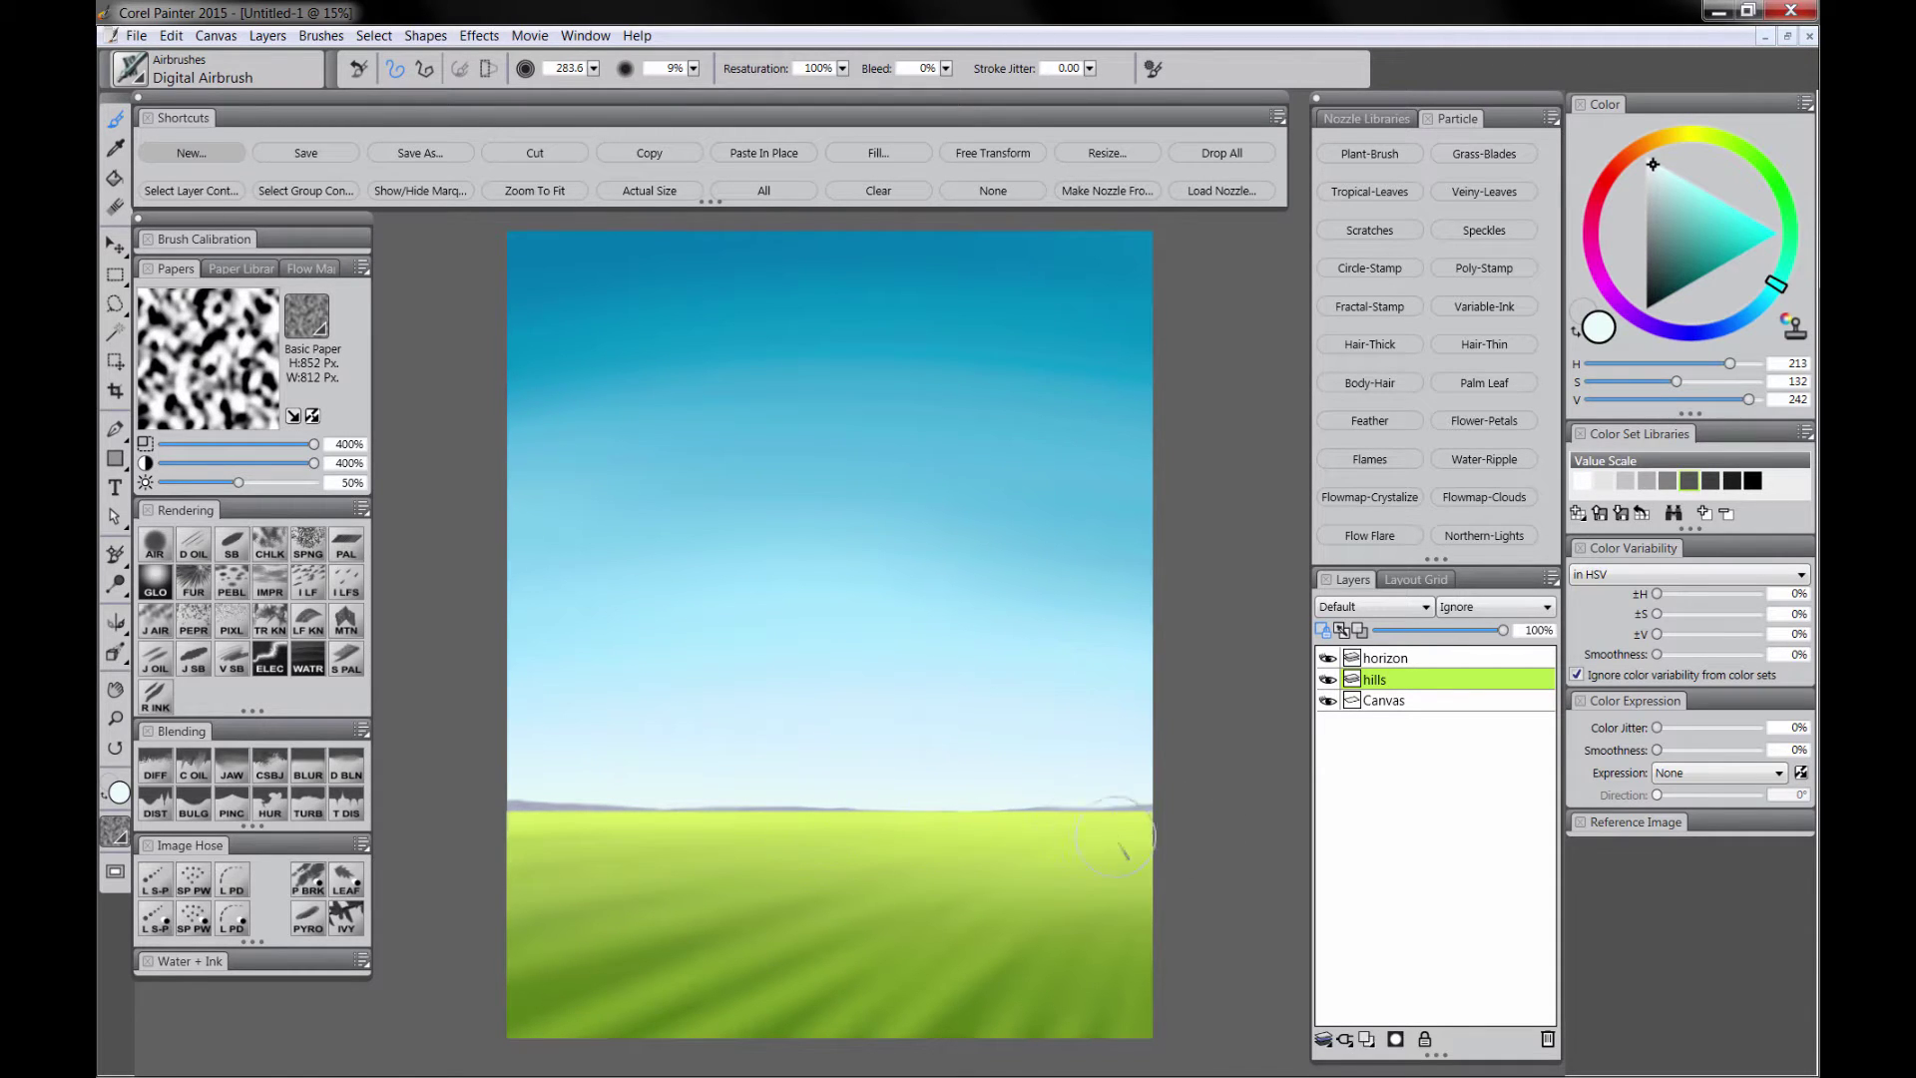
Step: Pick a dark orange-brown and add a new layer named trunk above the horizon layer
click(1644, 157)
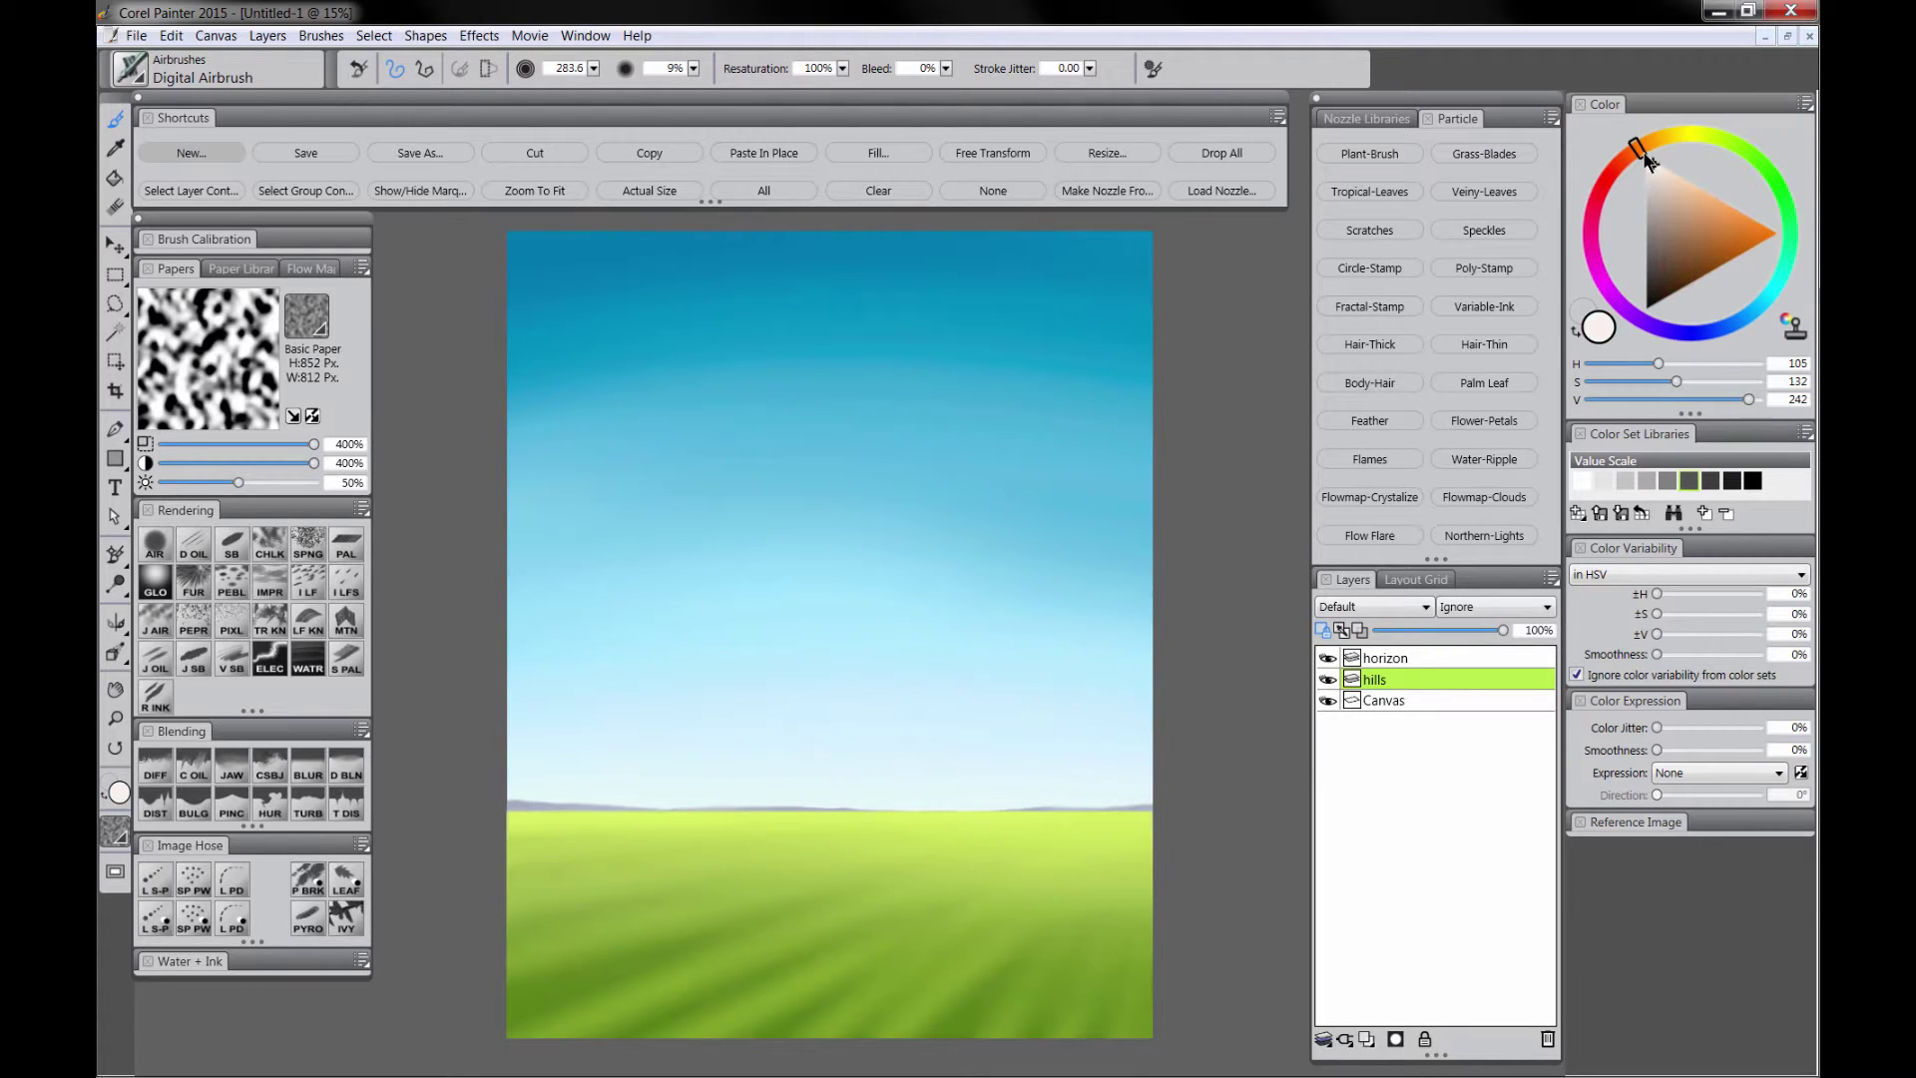
click(1707, 266)
click(1431, 658)
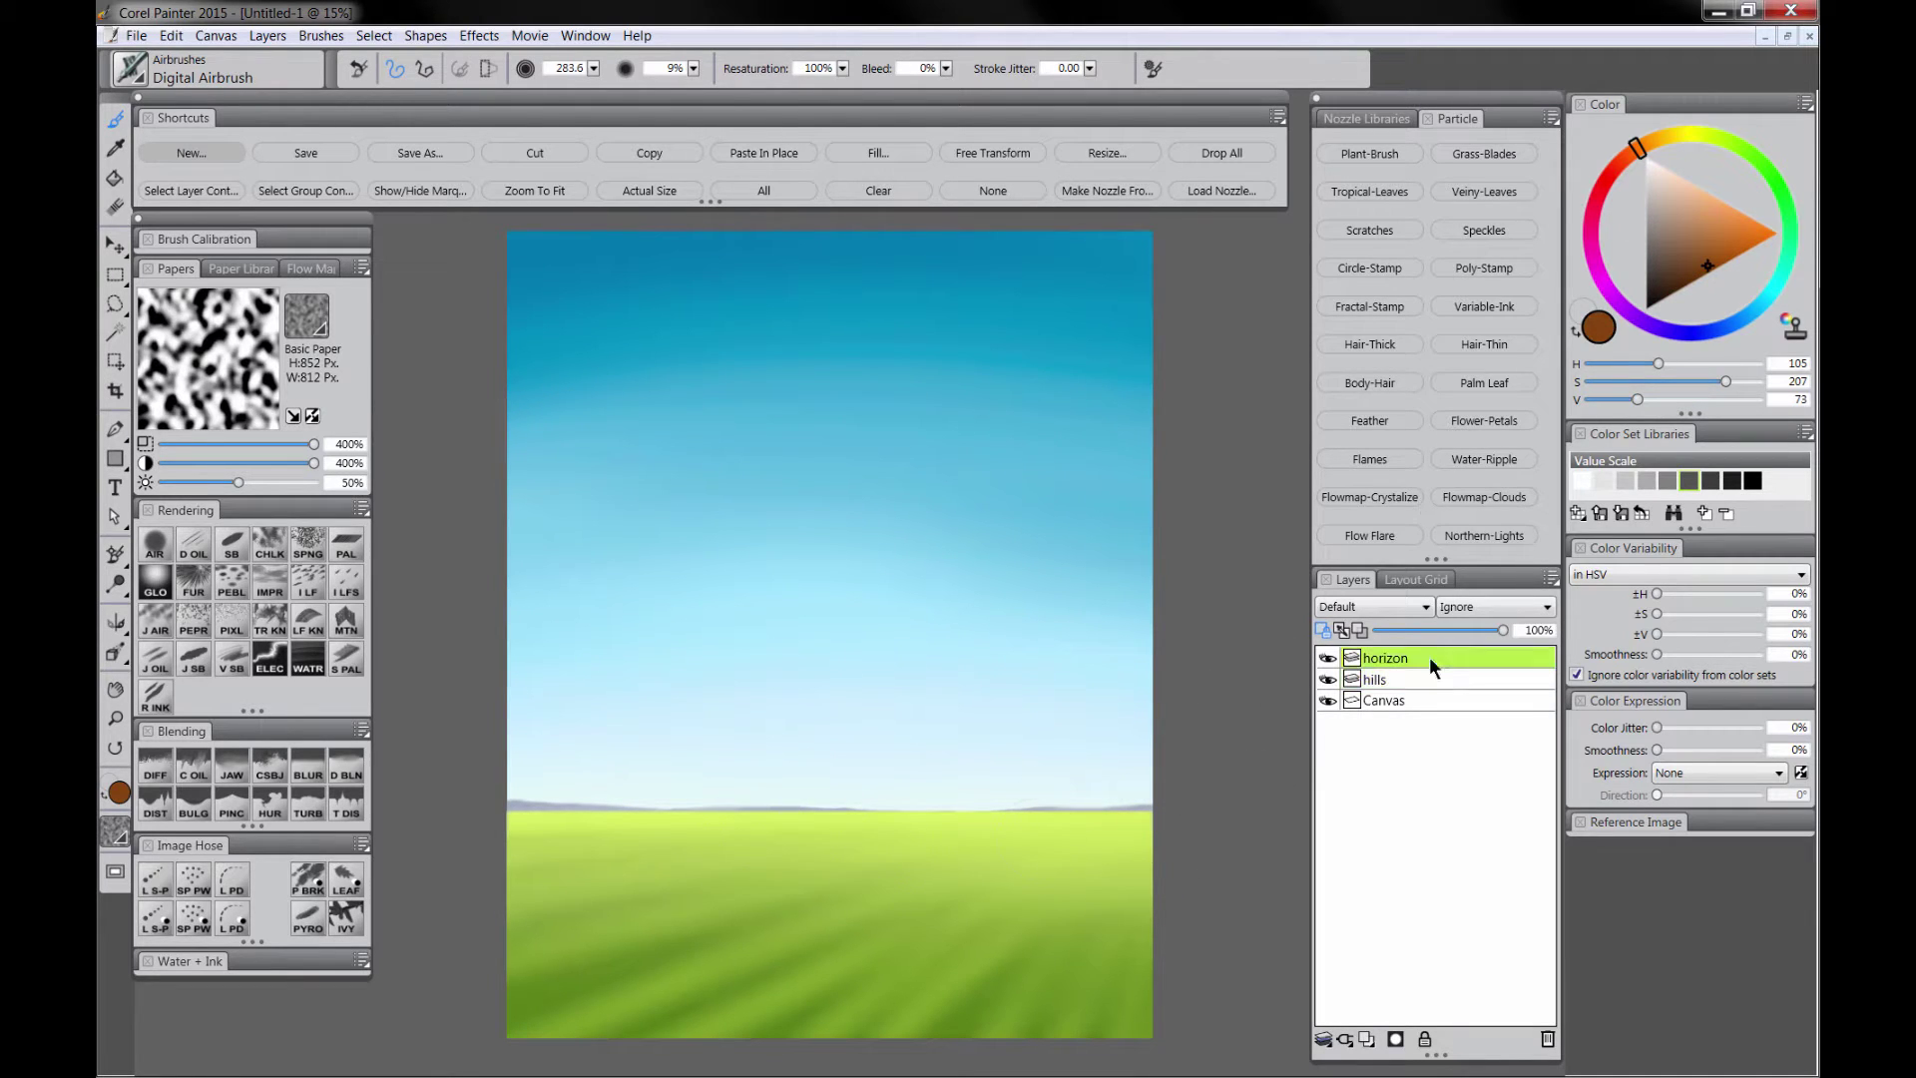
click(1364, 1041)
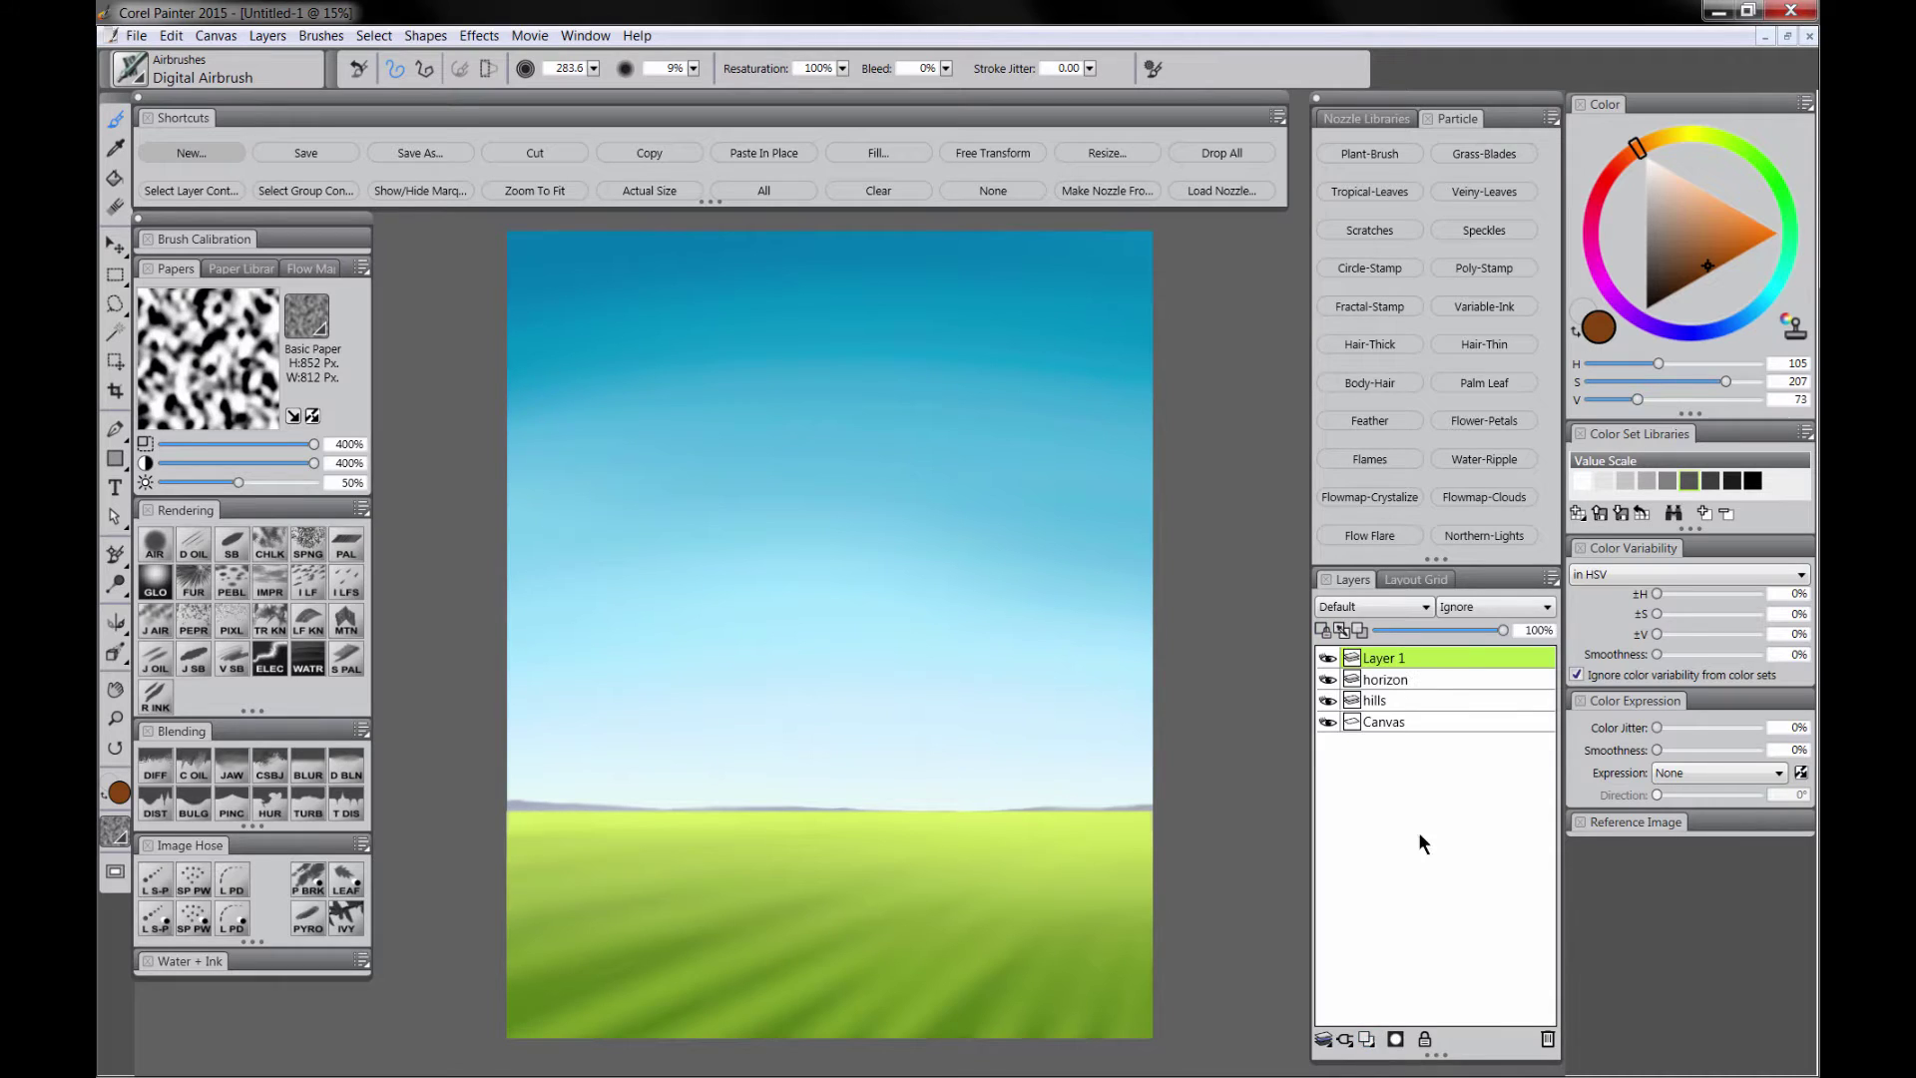
text(trun)
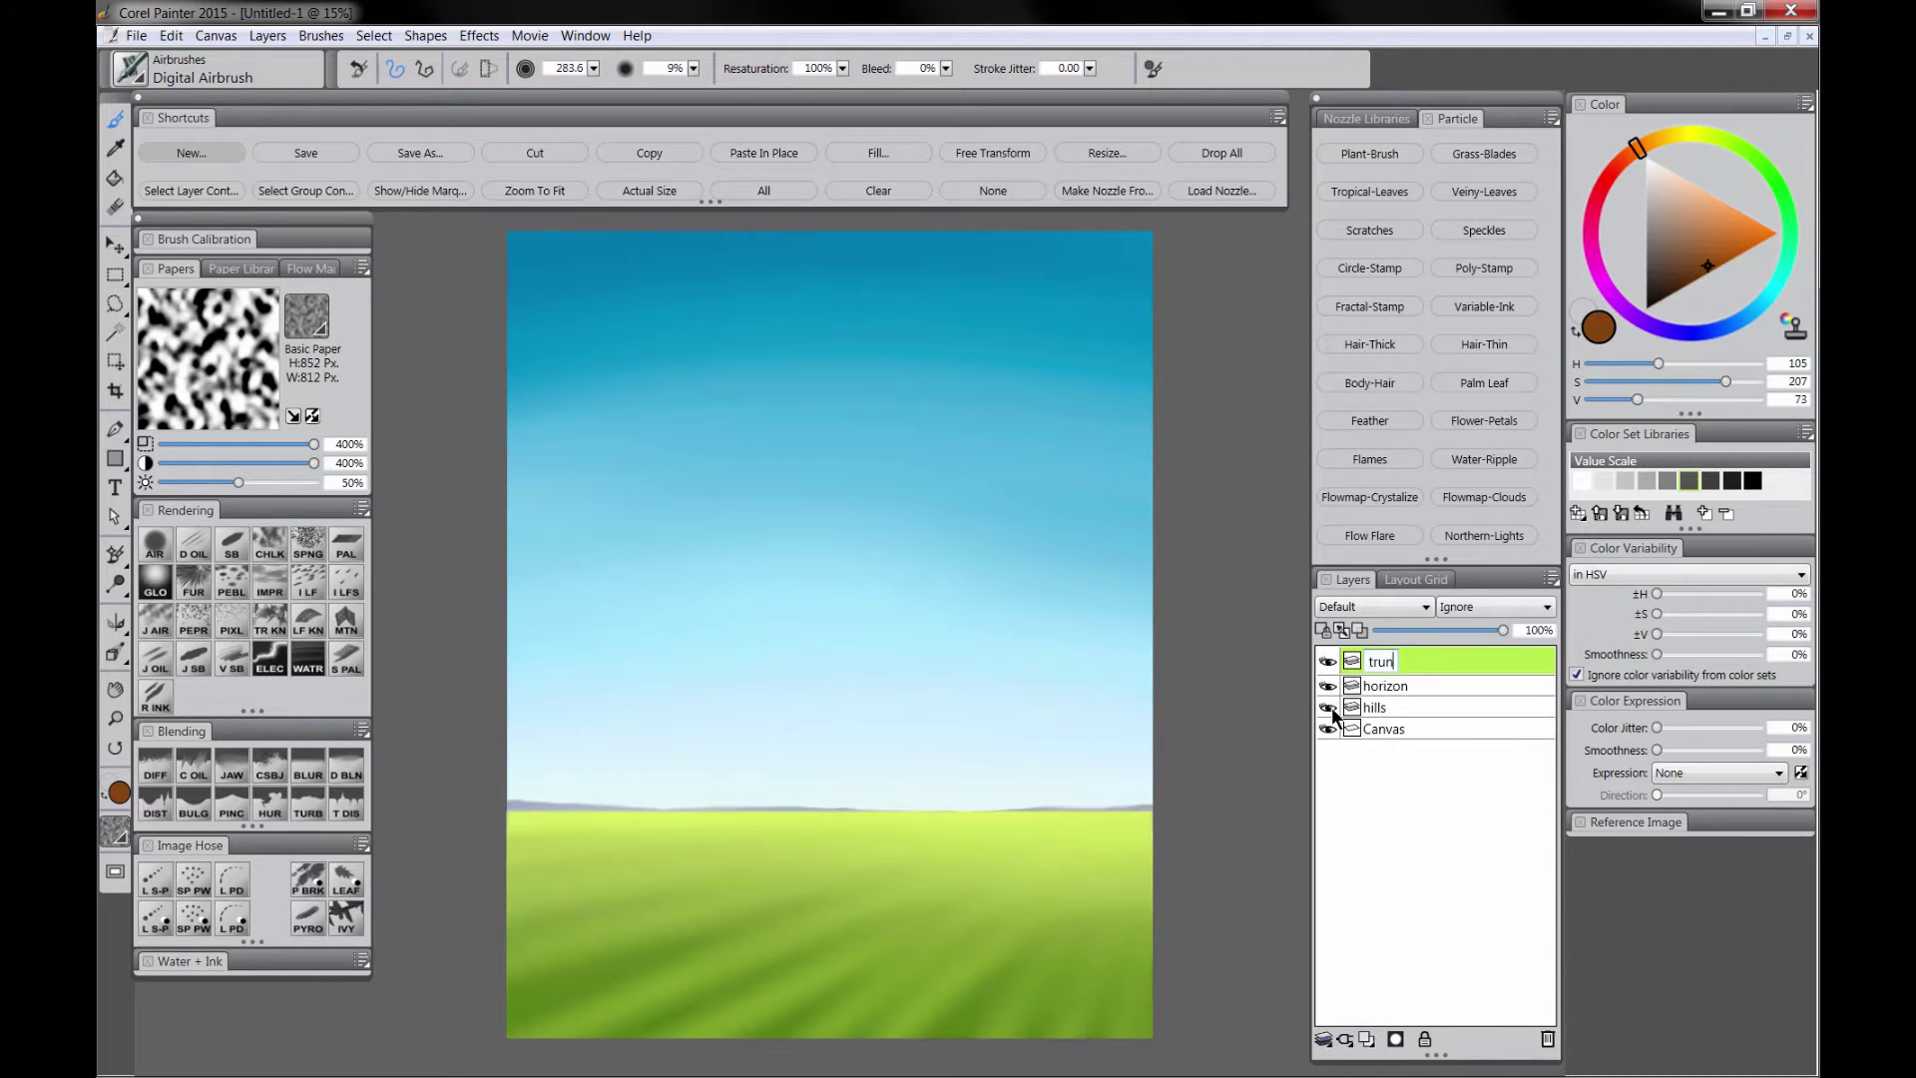
text(k)
key(Return)
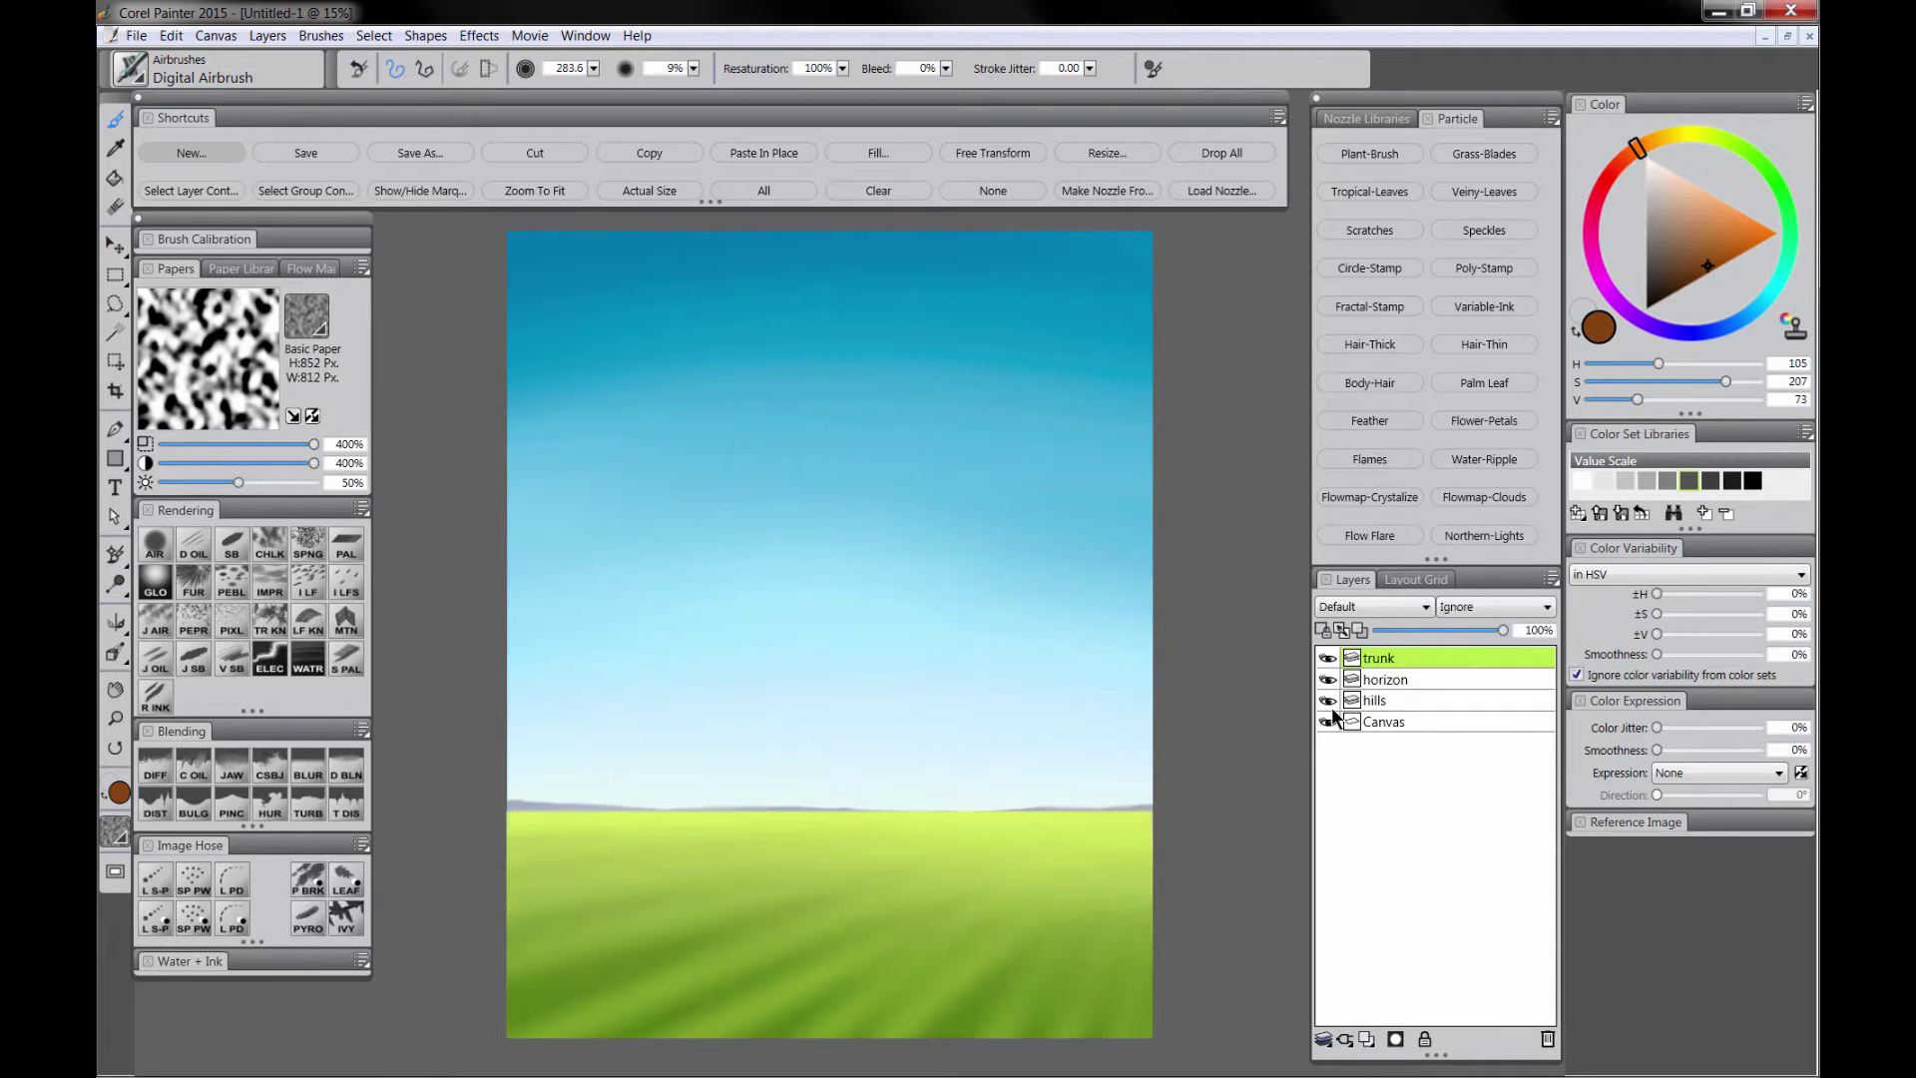
Step: Paint a tall tapering dark-brown tree trunk from the foreground into the sky with Jitter Scratchboard at about size 99
click(195, 662)
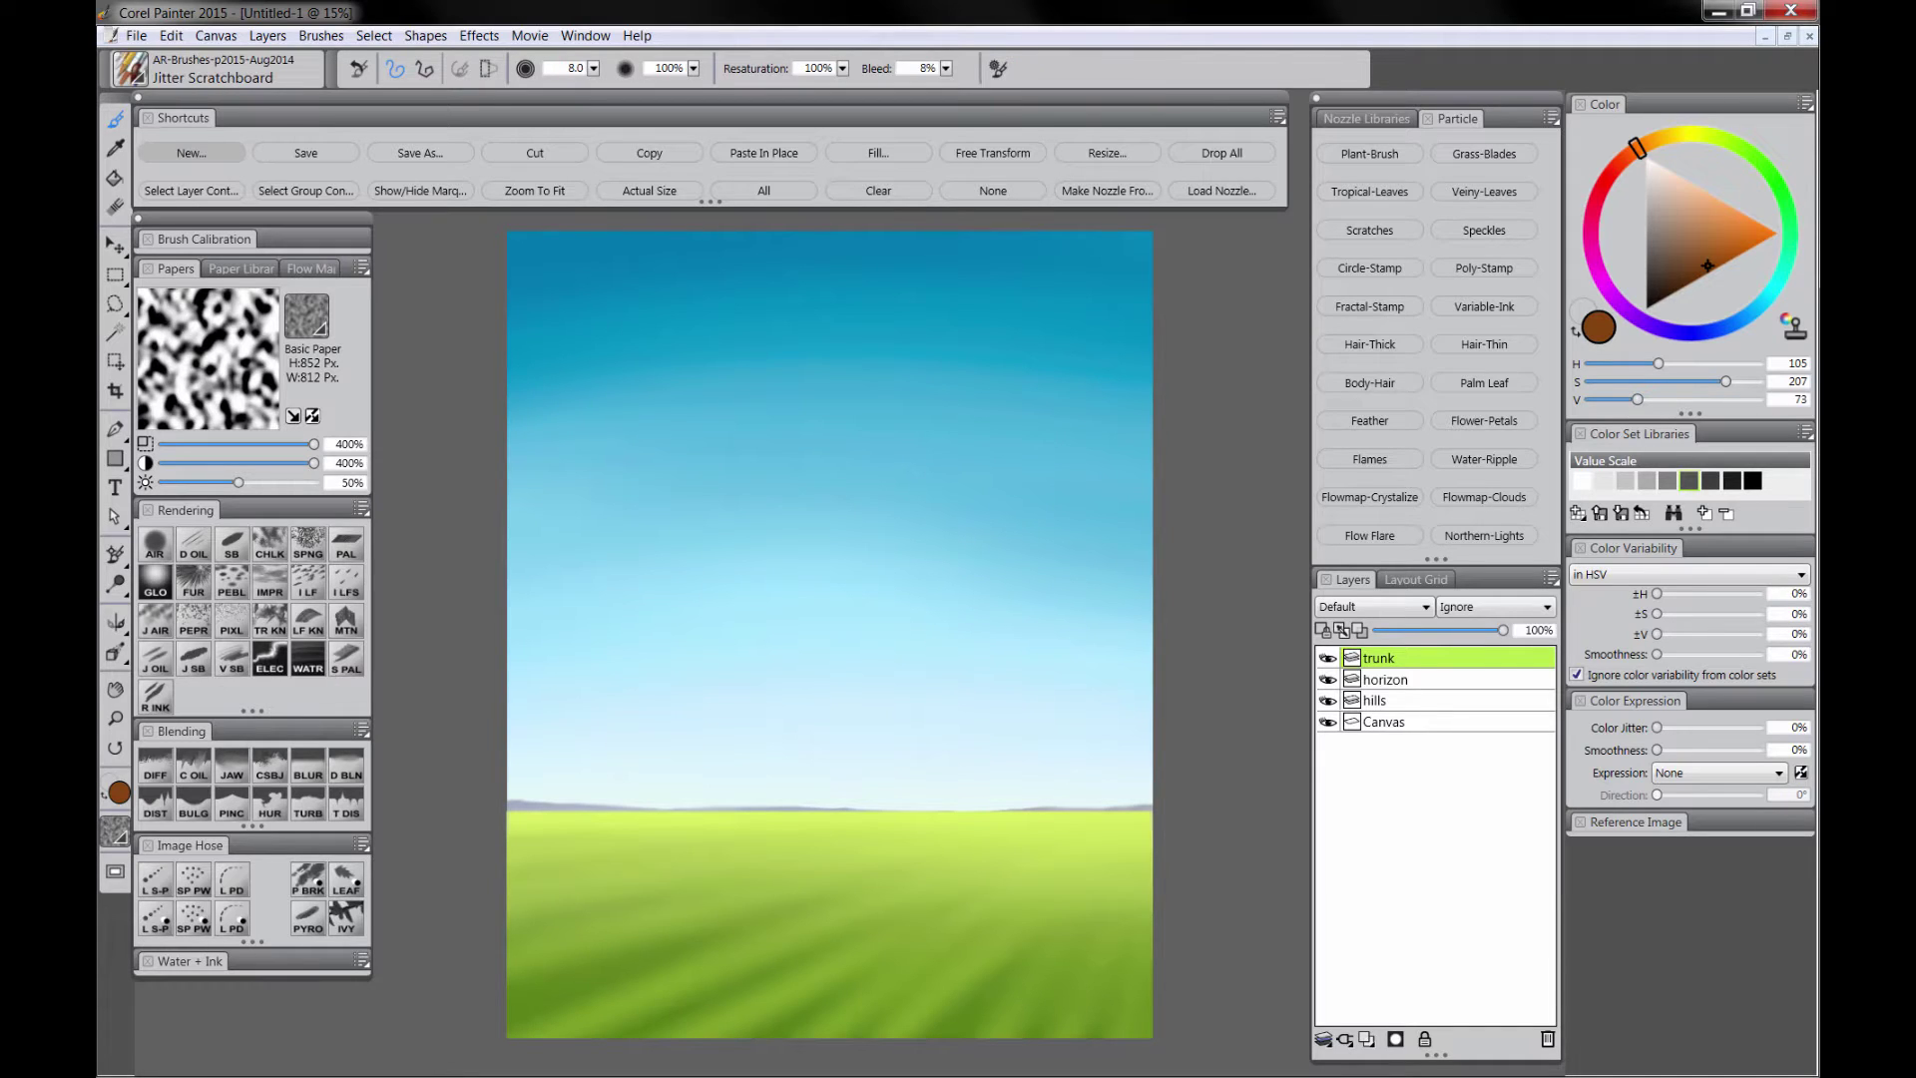
click(1673, 292)
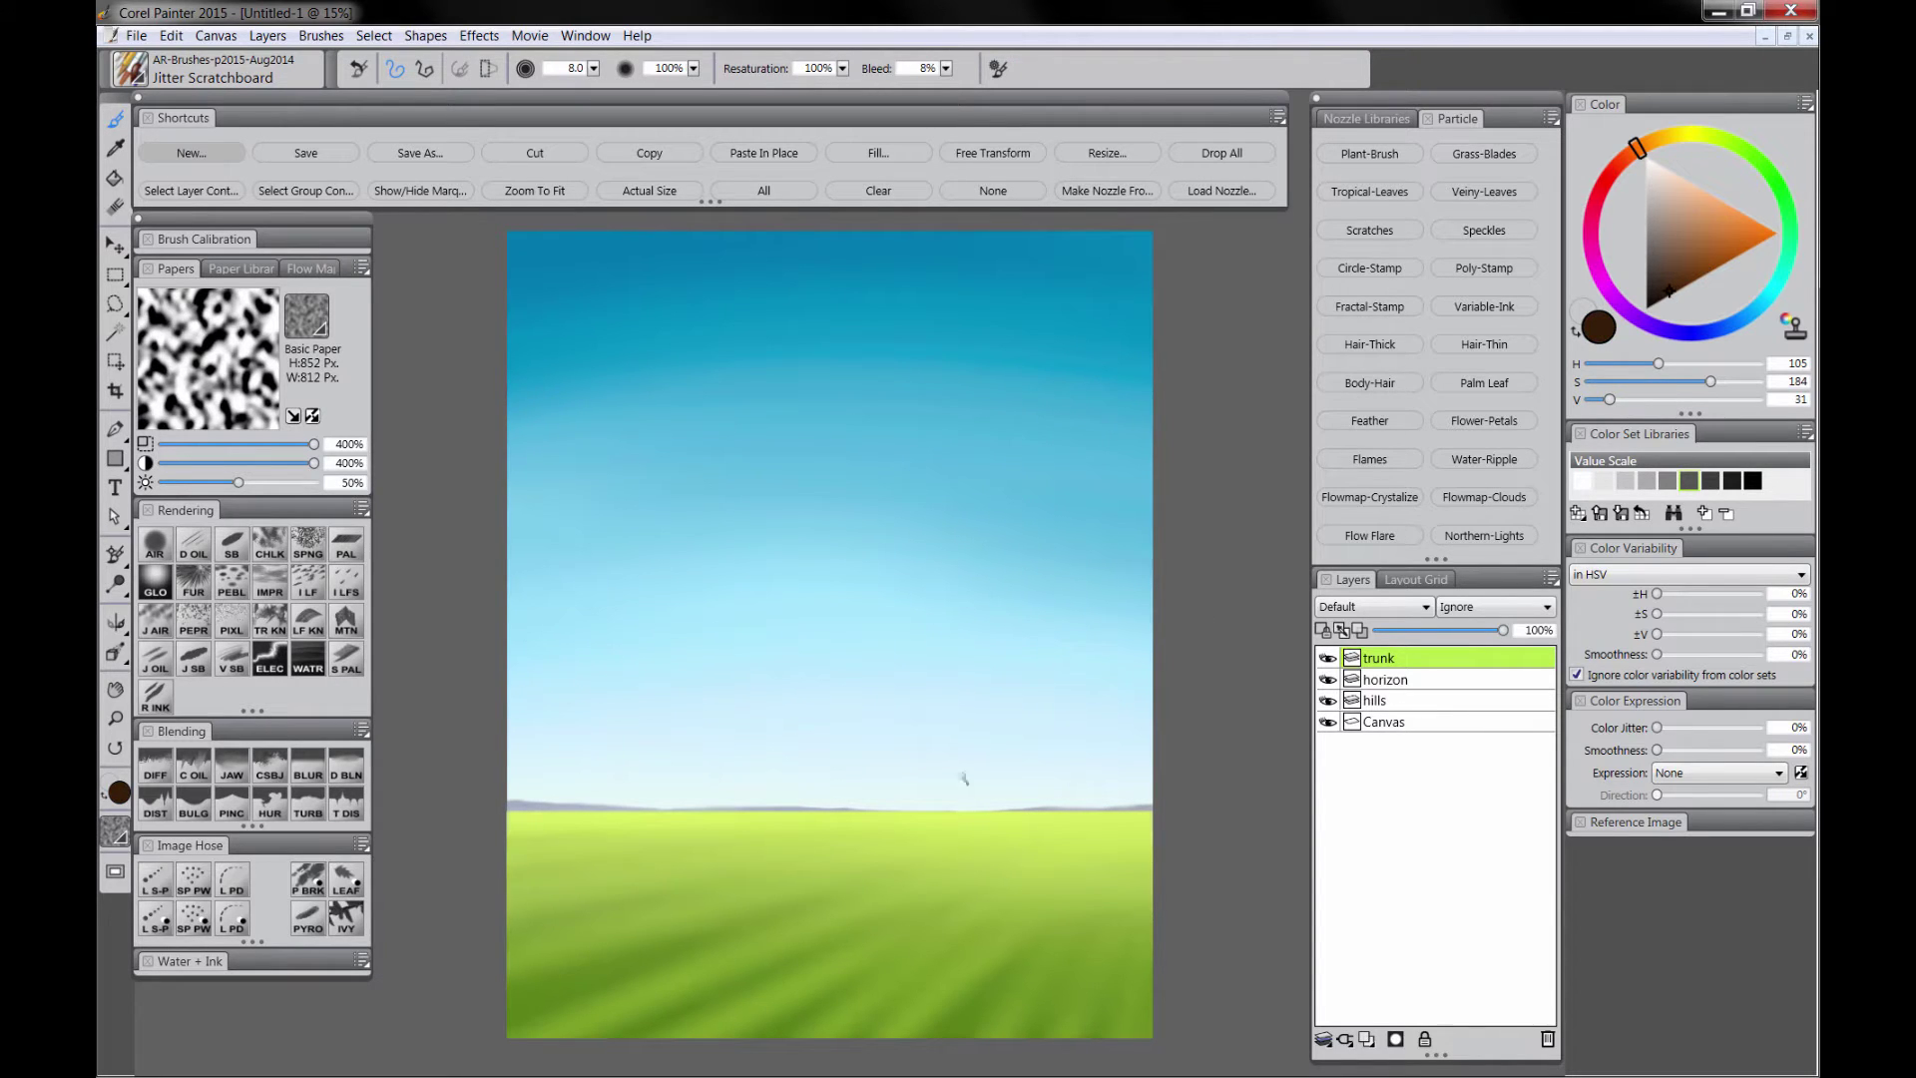
drag(795, 1037, 862, 473)
key(ctrl+z)
mouse_move(996, 1052)
mouse_down()
mouse_move(926, 647)
mouse_move(904, 251)
mouse_up()
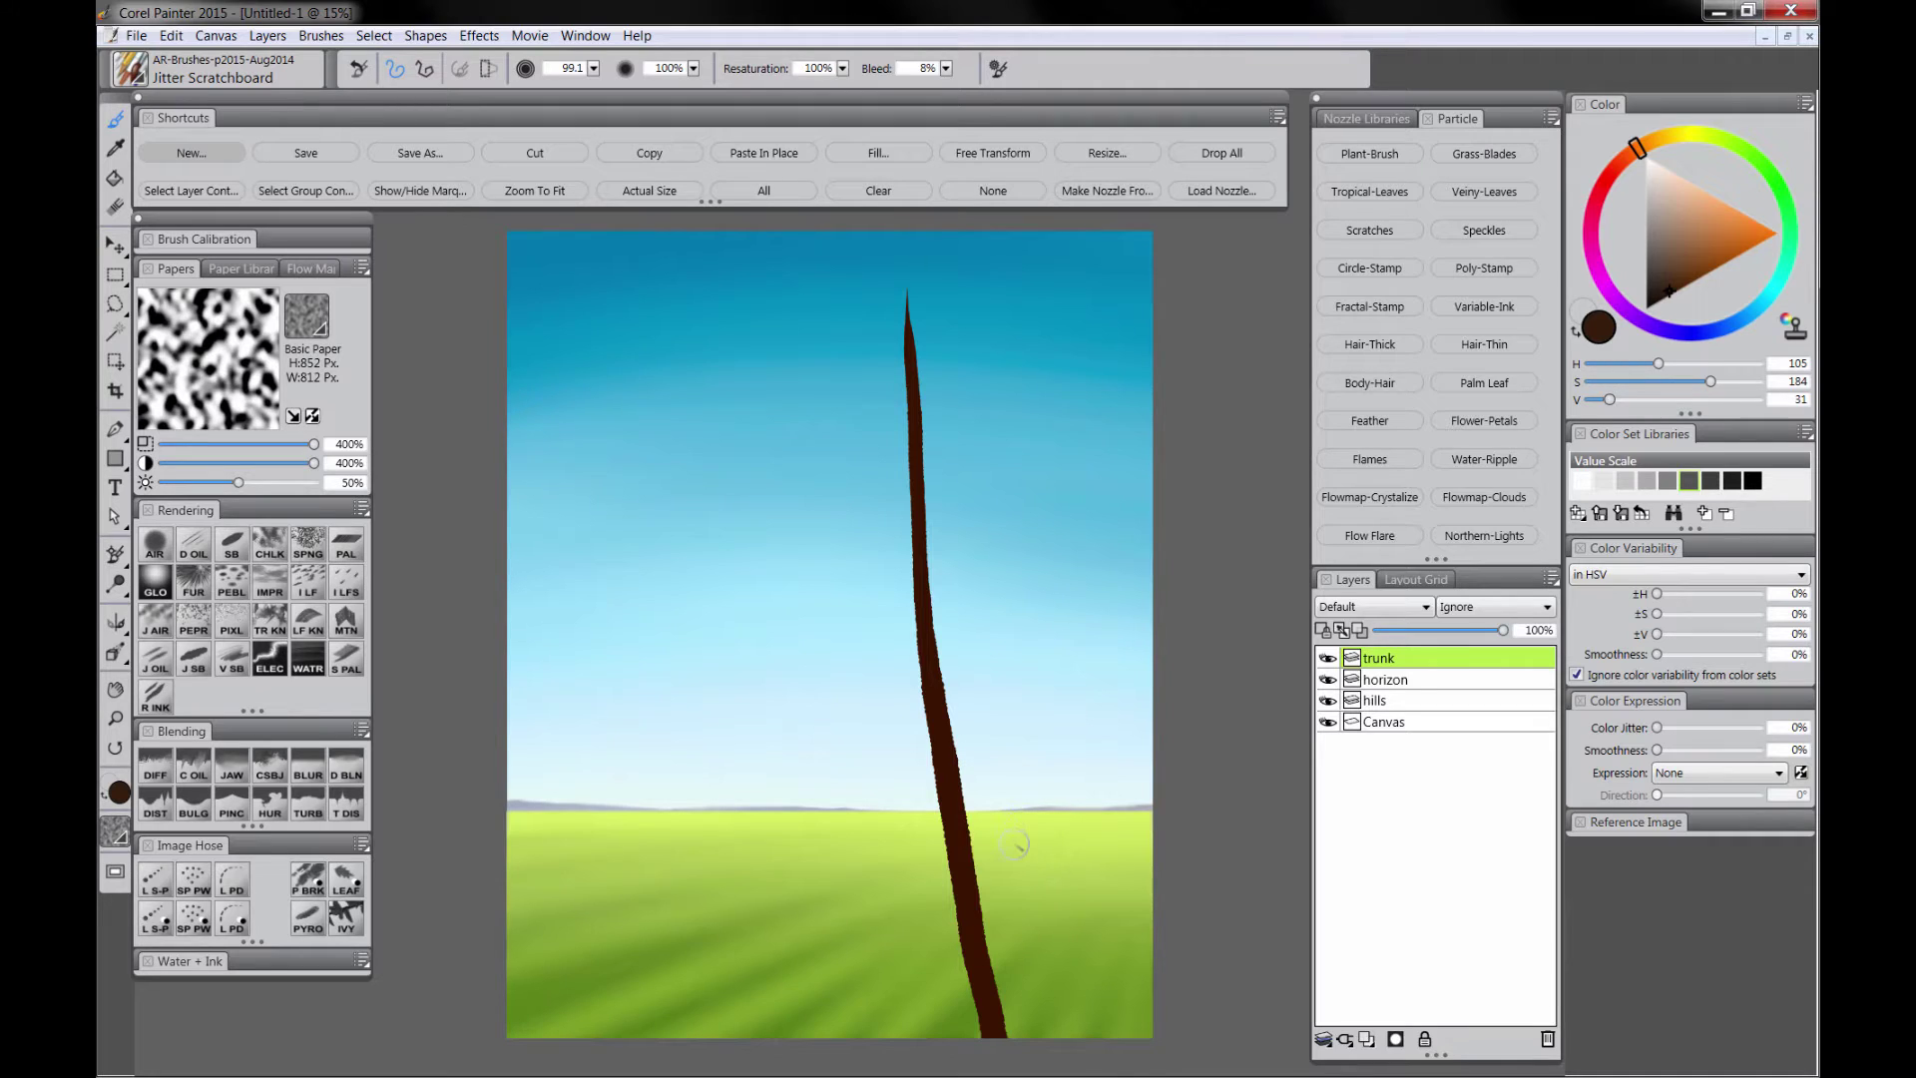
Step: Reduce the brush to about size 71 and paint two main limbs off the trunk plus smaller forks near its top
drag(952, 767, 1099, 380)
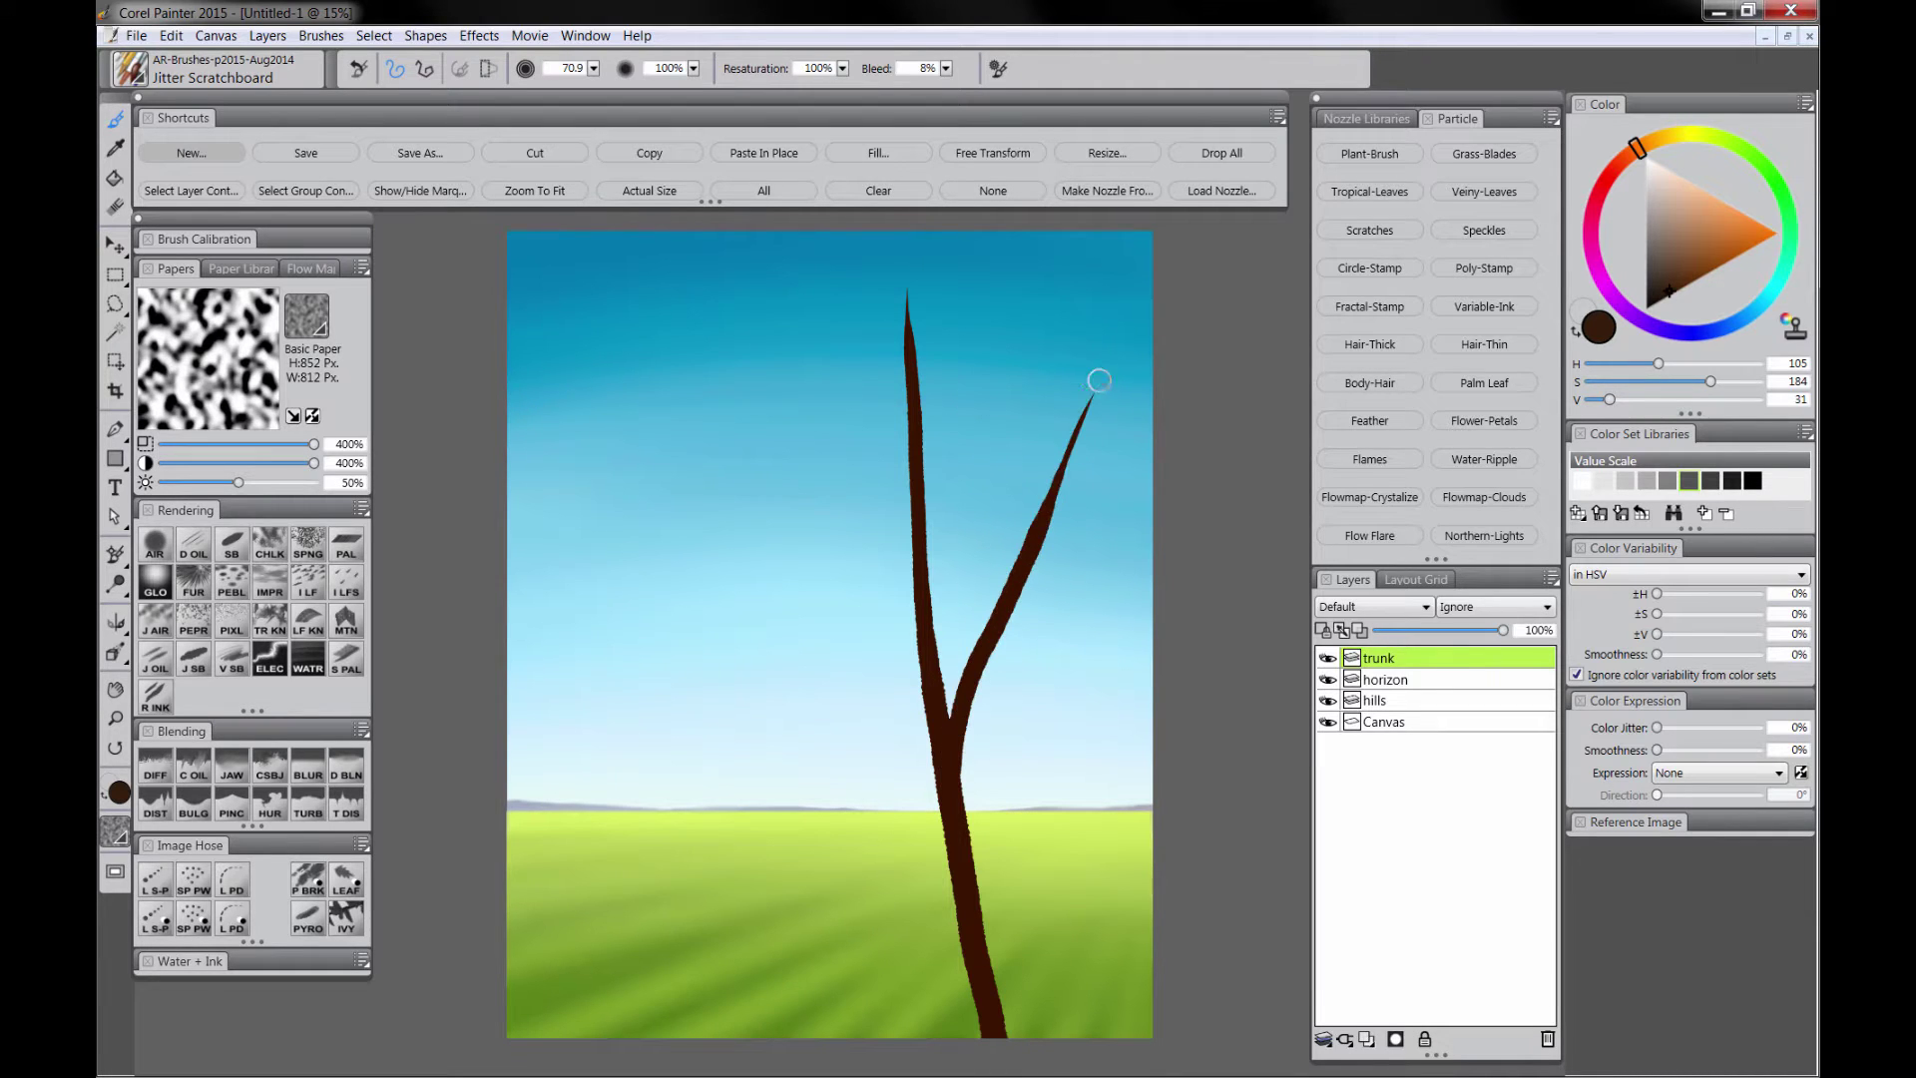
mouse_move(919, 649)
mouse_down()
mouse_move(895, 603)
mouse_move(684, 447)
mouse_up()
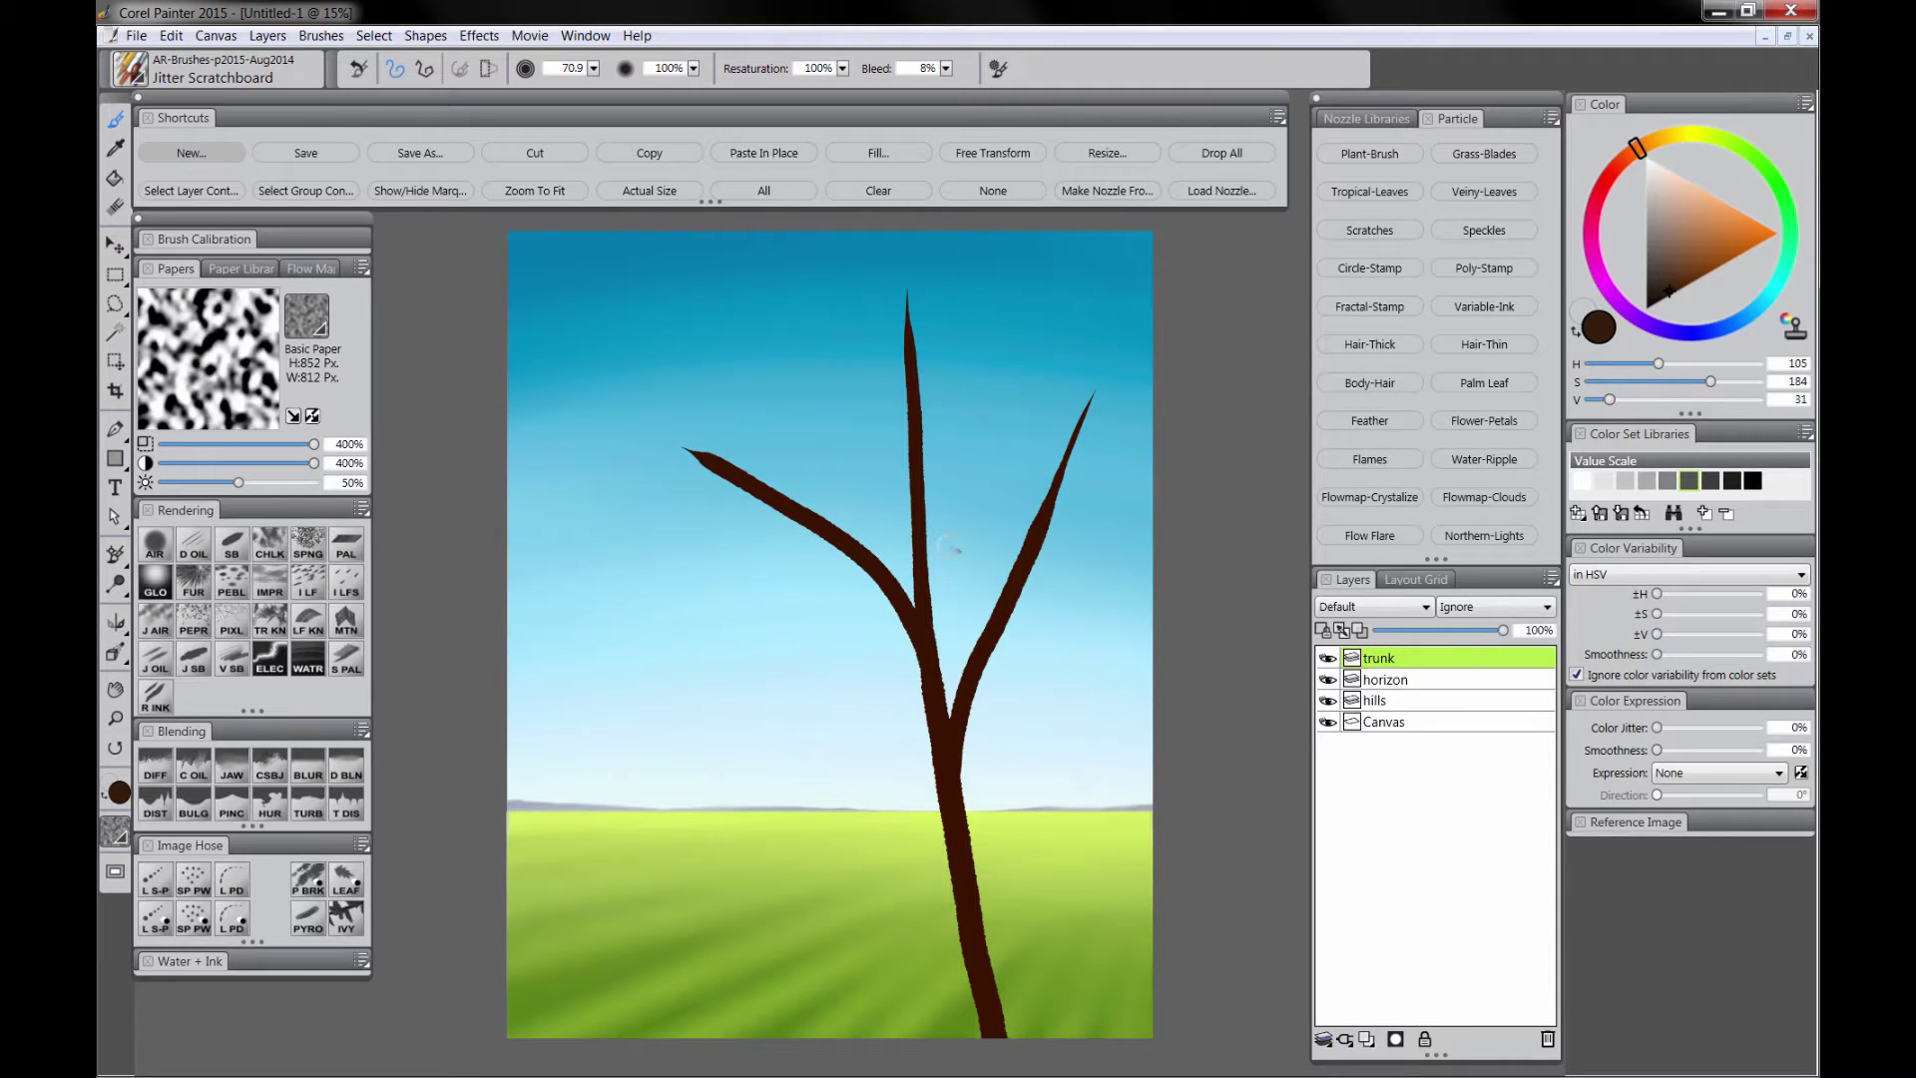
drag(919, 501, 1024, 331)
drag(922, 465, 1004, 334)
mouse_move(914, 389)
mouse_down()
mouse_move(850, 315)
mouse_move(919, 267)
mouse_move(871, 250)
mouse_up()
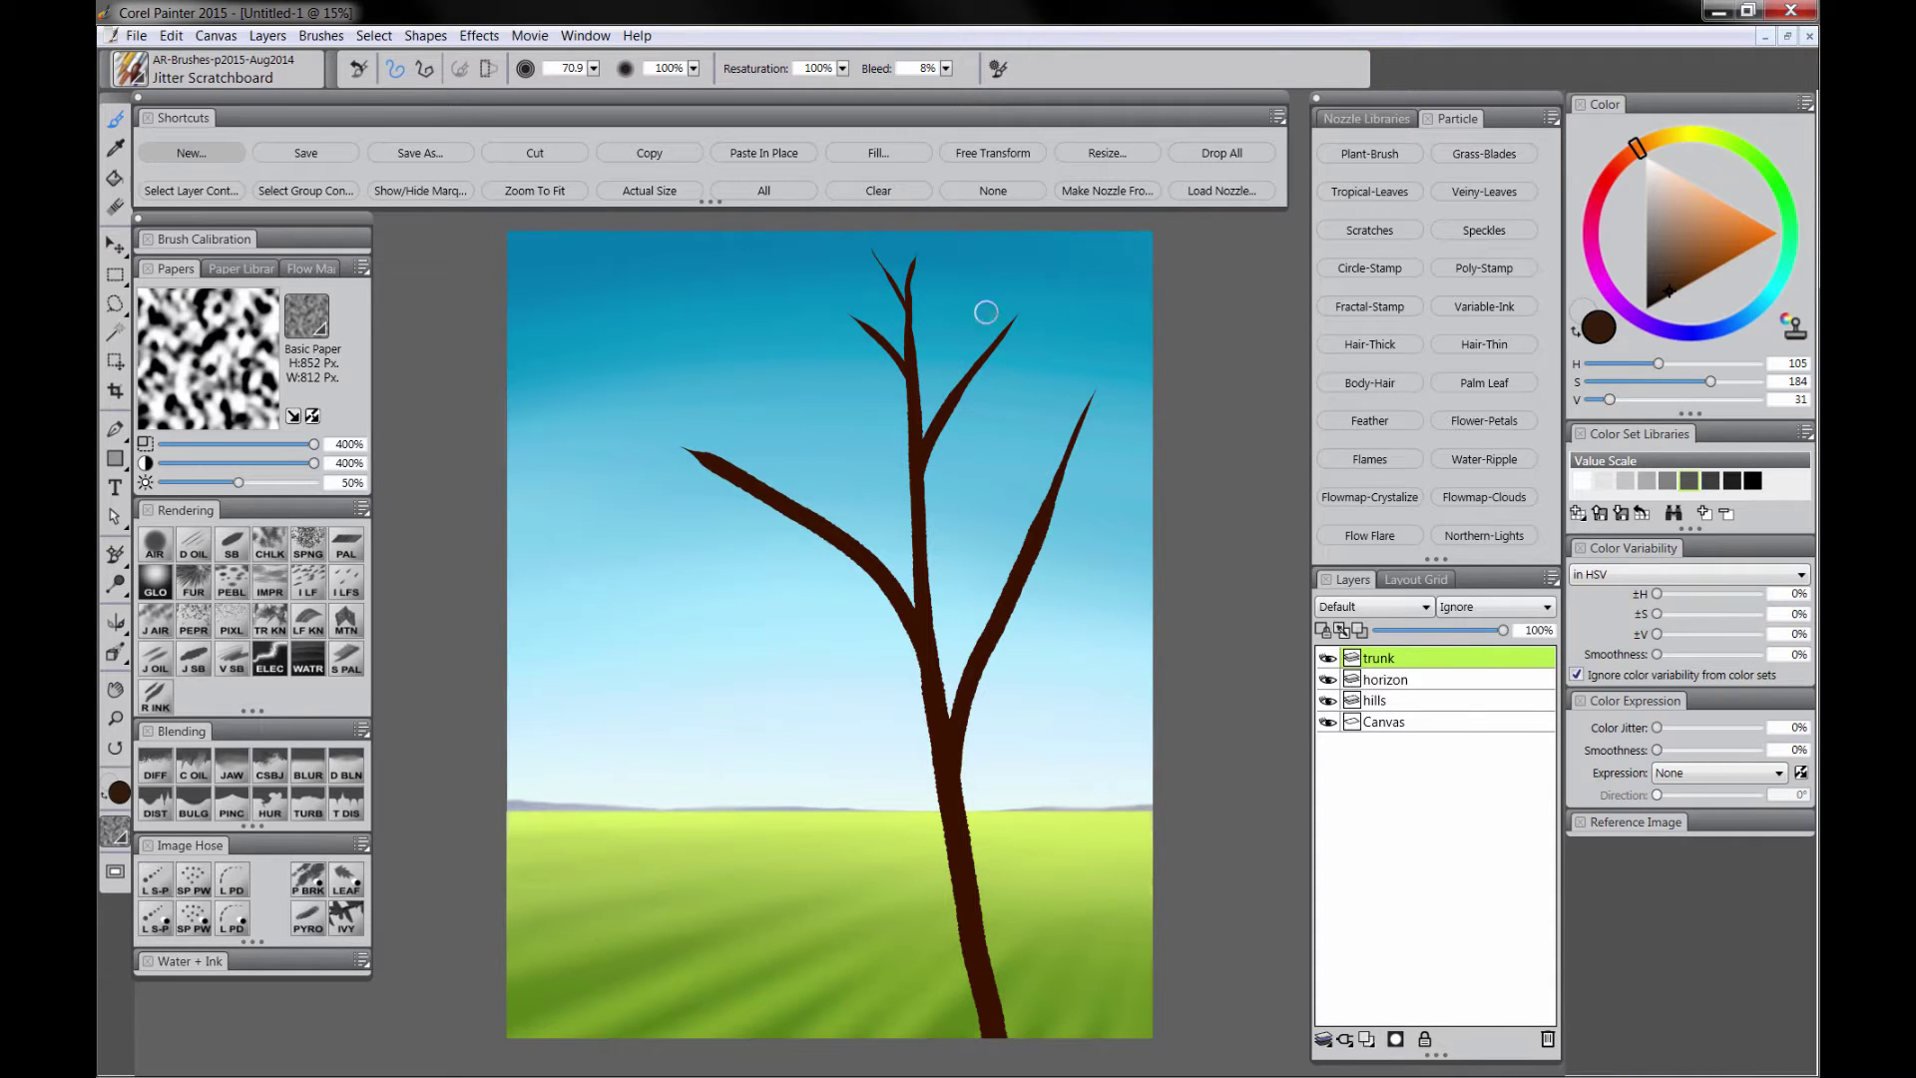
Step: Paint secondary branches forking off the tree's left and right main limbs
drag(830, 552, 621, 574)
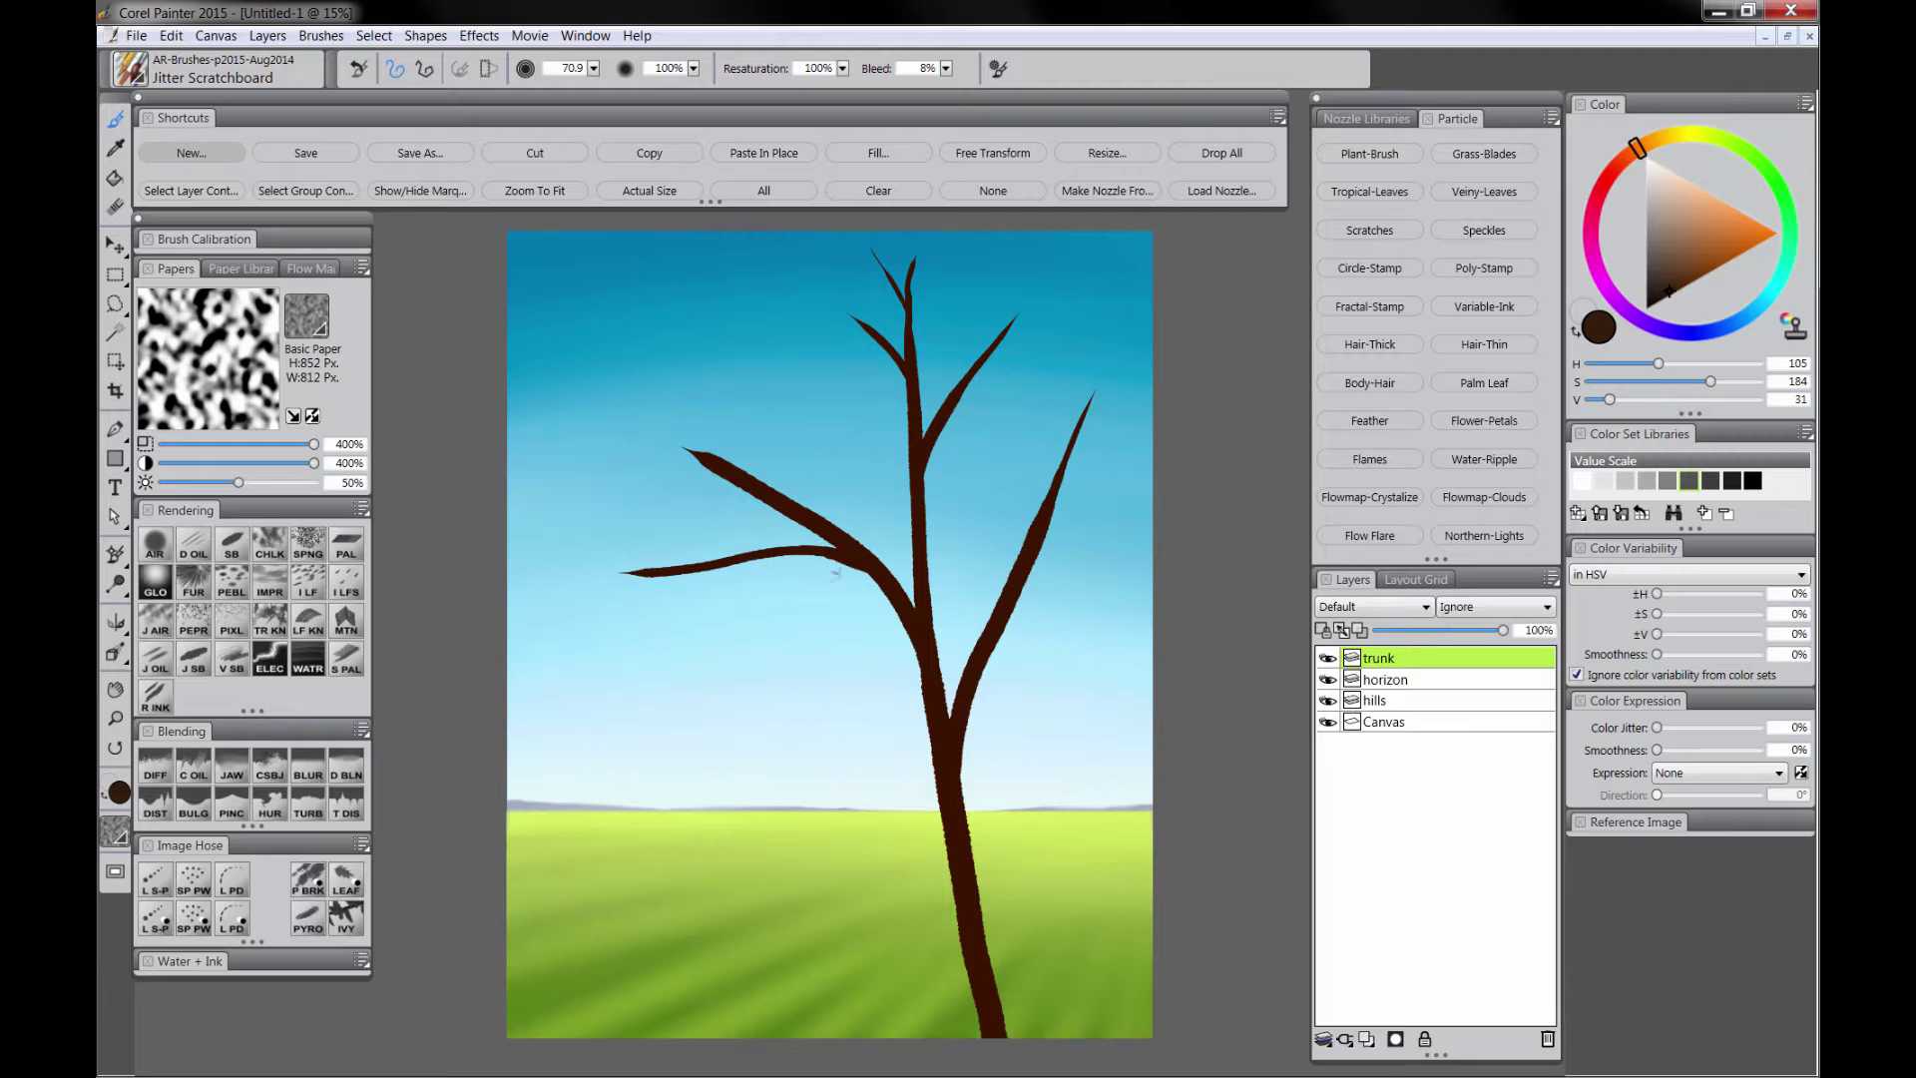
mouse_move(672, 437)
mouse_down()
mouse_move(593, 351)
mouse_move(646, 409)
mouse_move(556, 470)
mouse_up()
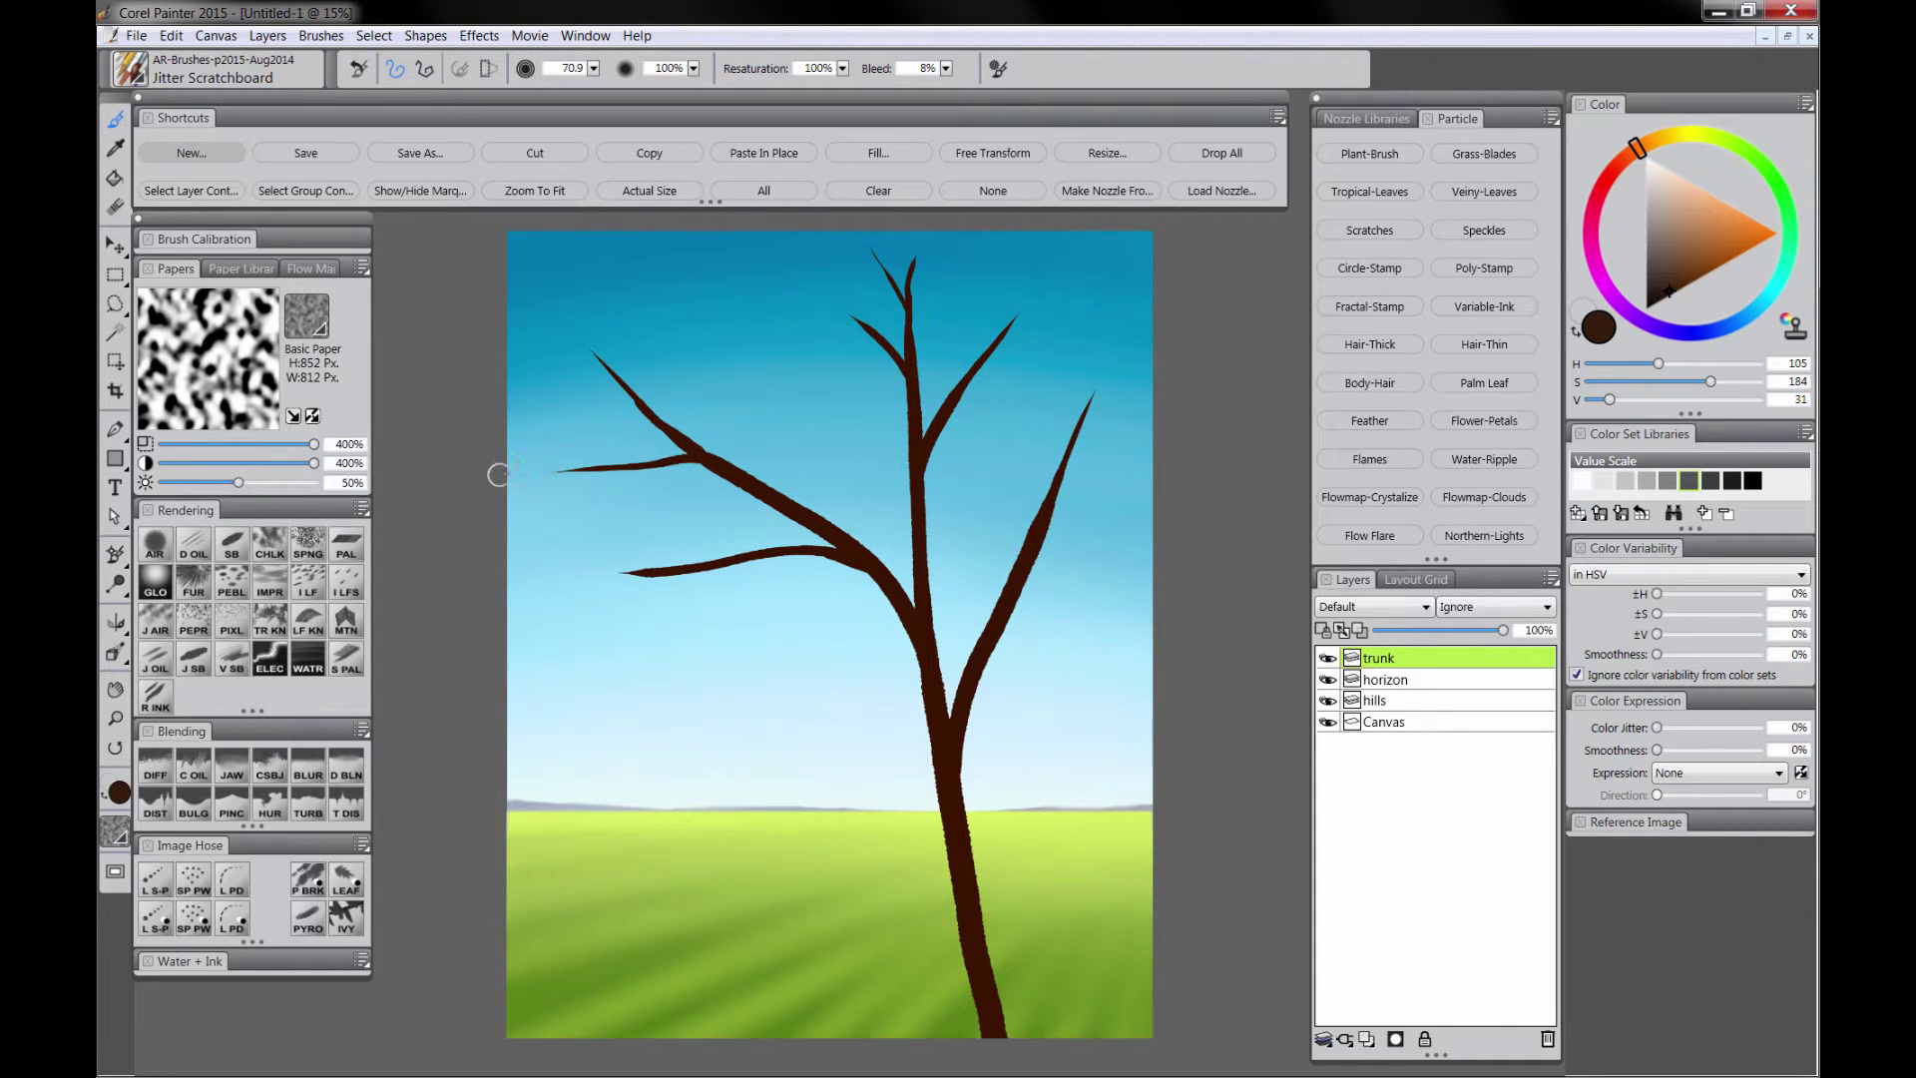
drag(997, 625, 1195, 531)
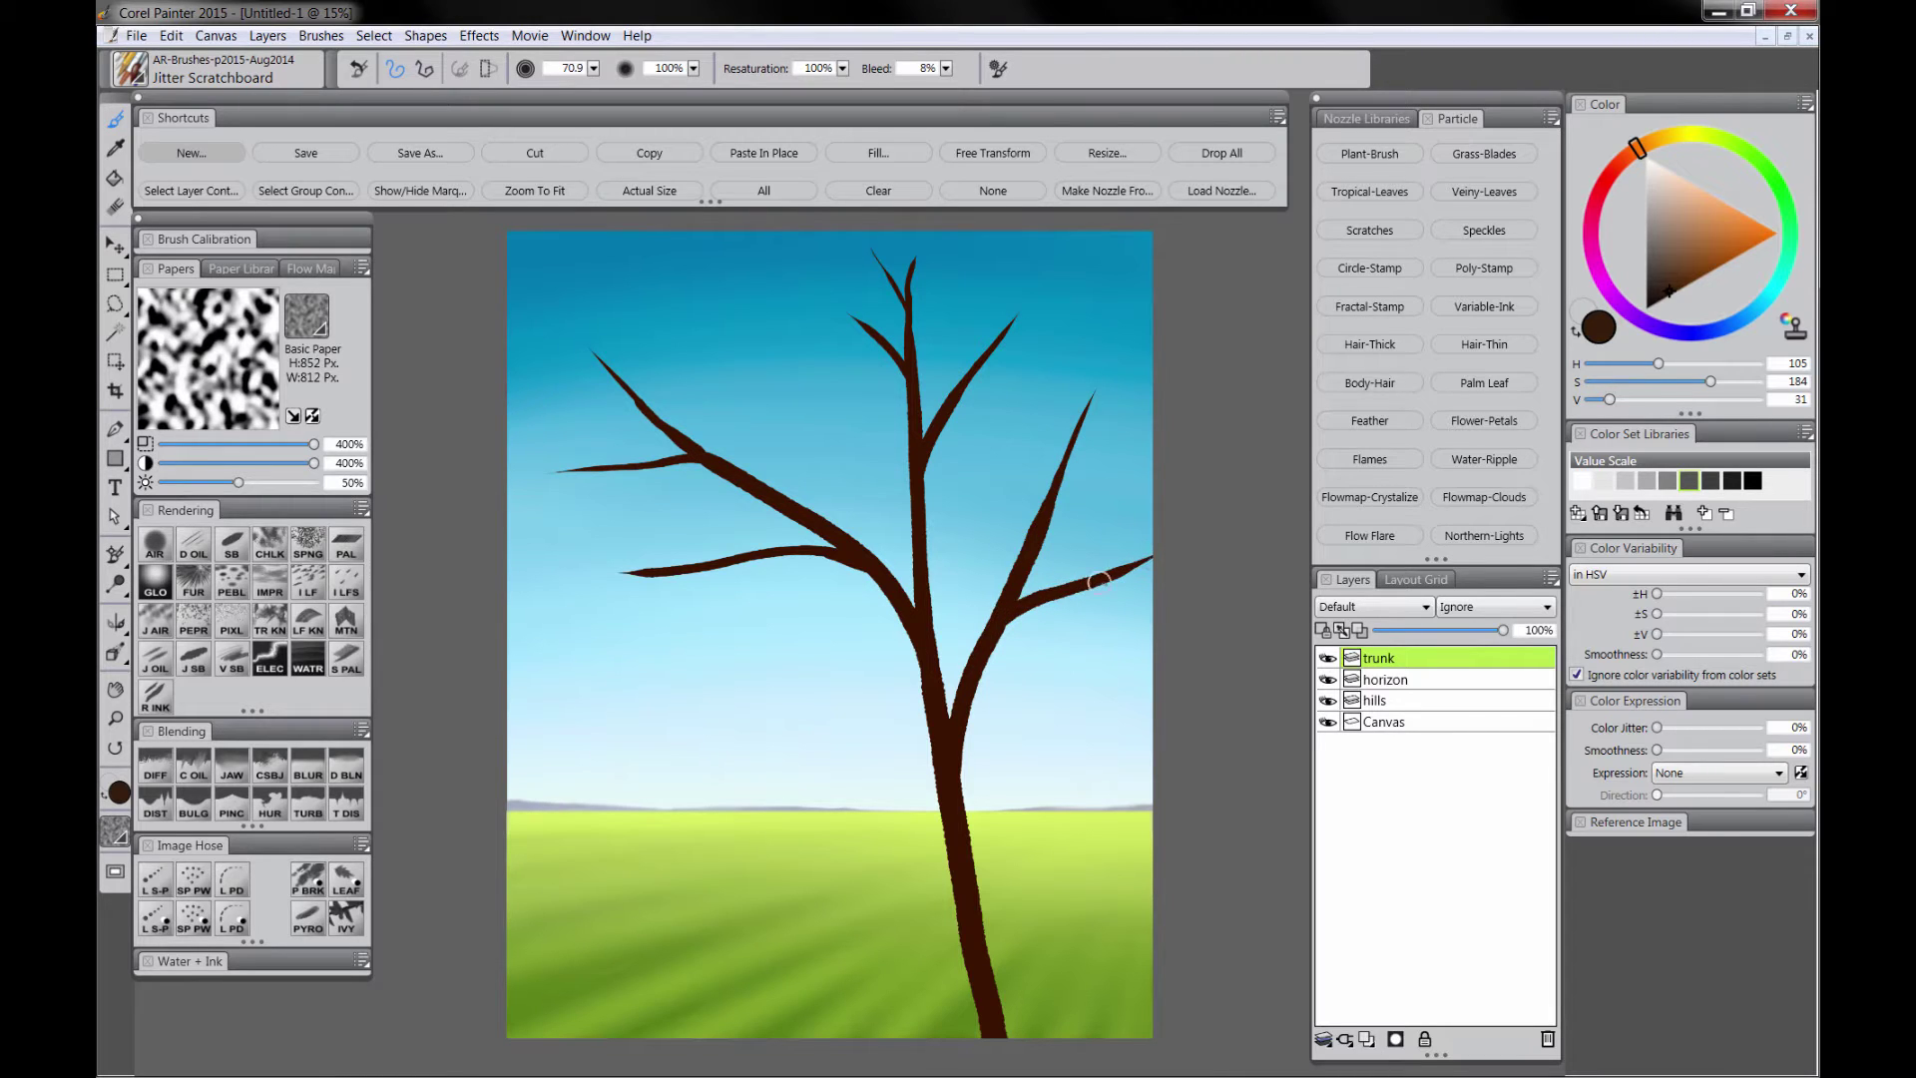
drag(1024, 558, 1022, 417)
Step: Thicken the trunk from the upper fork down to its base with additional dark-brown strokes
drag(919, 531, 951, 735)
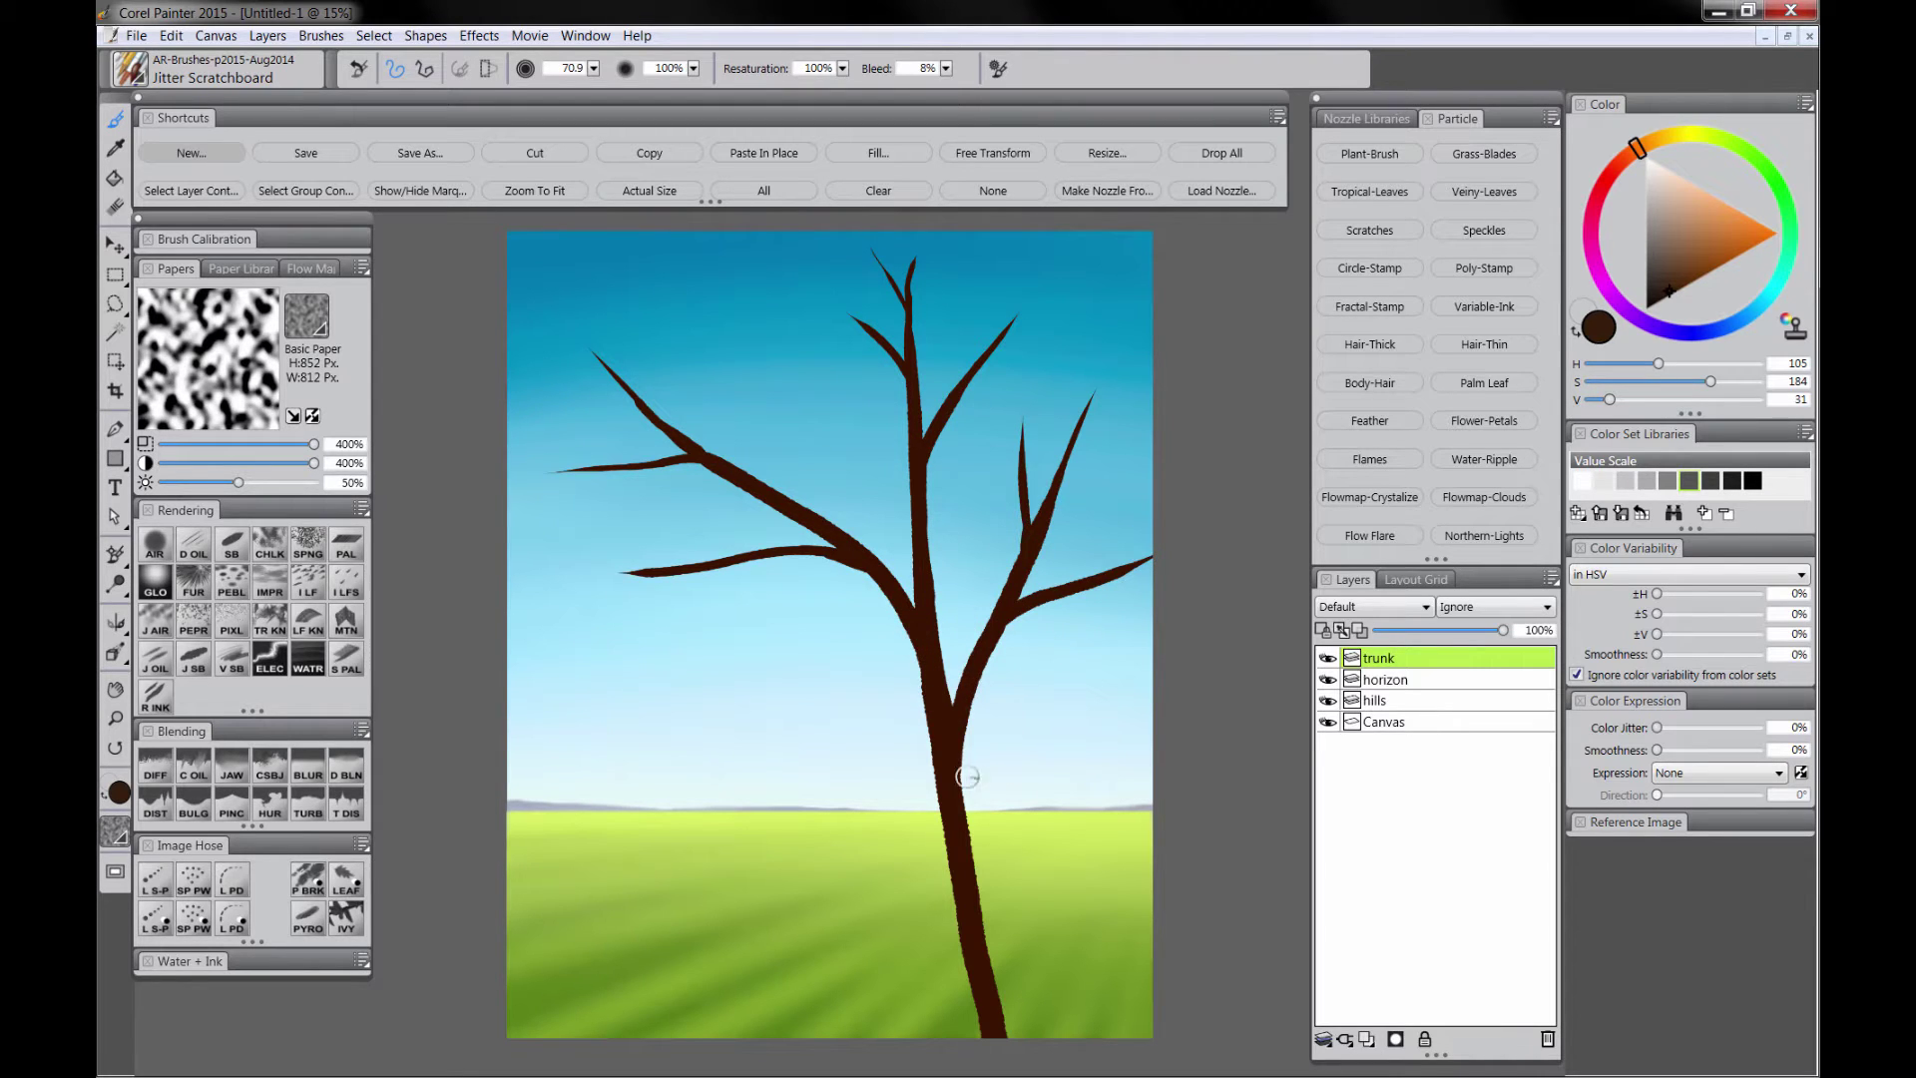
mouse_move(967, 776)
mouse_down()
mouse_move(982, 933)
mouse_move(1023, 1051)
mouse_up()
drag(948, 768, 1013, 1009)
drag(972, 843, 966, 693)
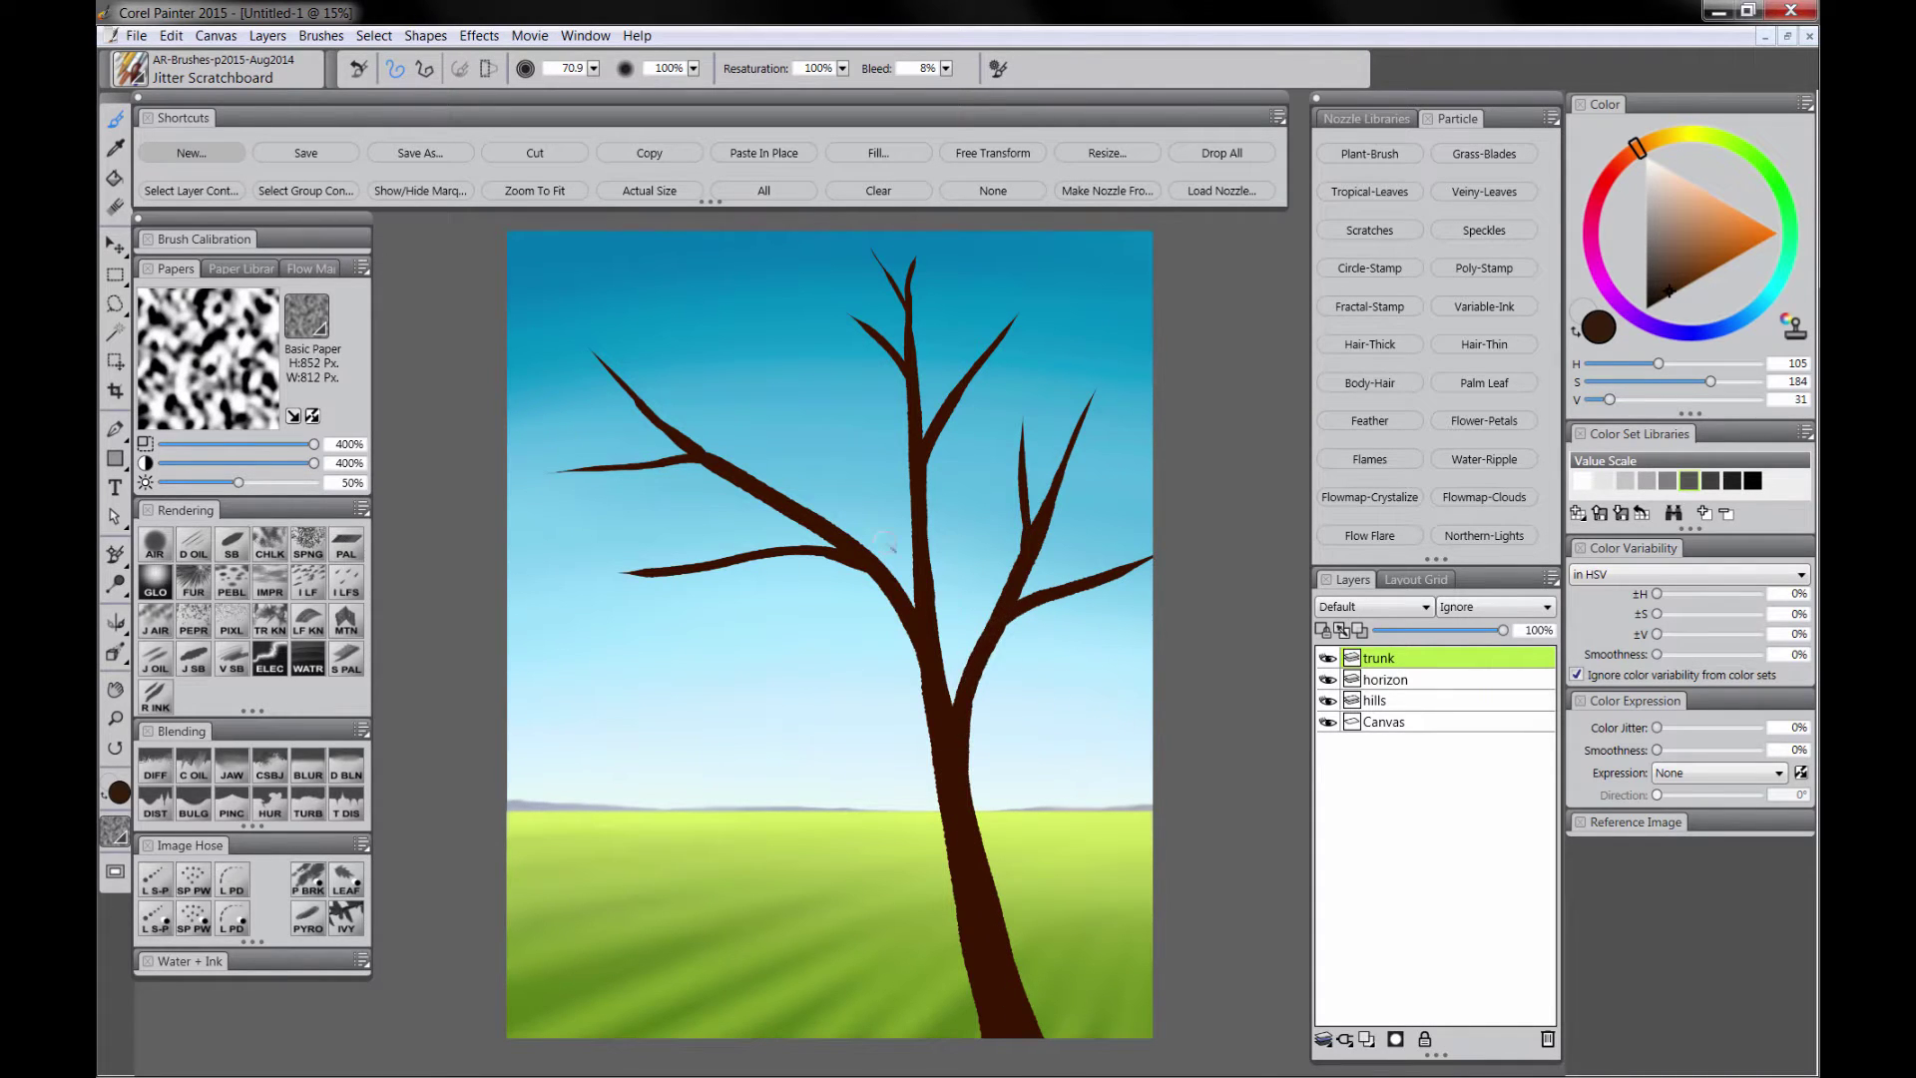
Step: Add a new layer above the trunk layer and name it branches
key(m)
click(883, 542)
click(1365, 1039)
double_click(1386, 660)
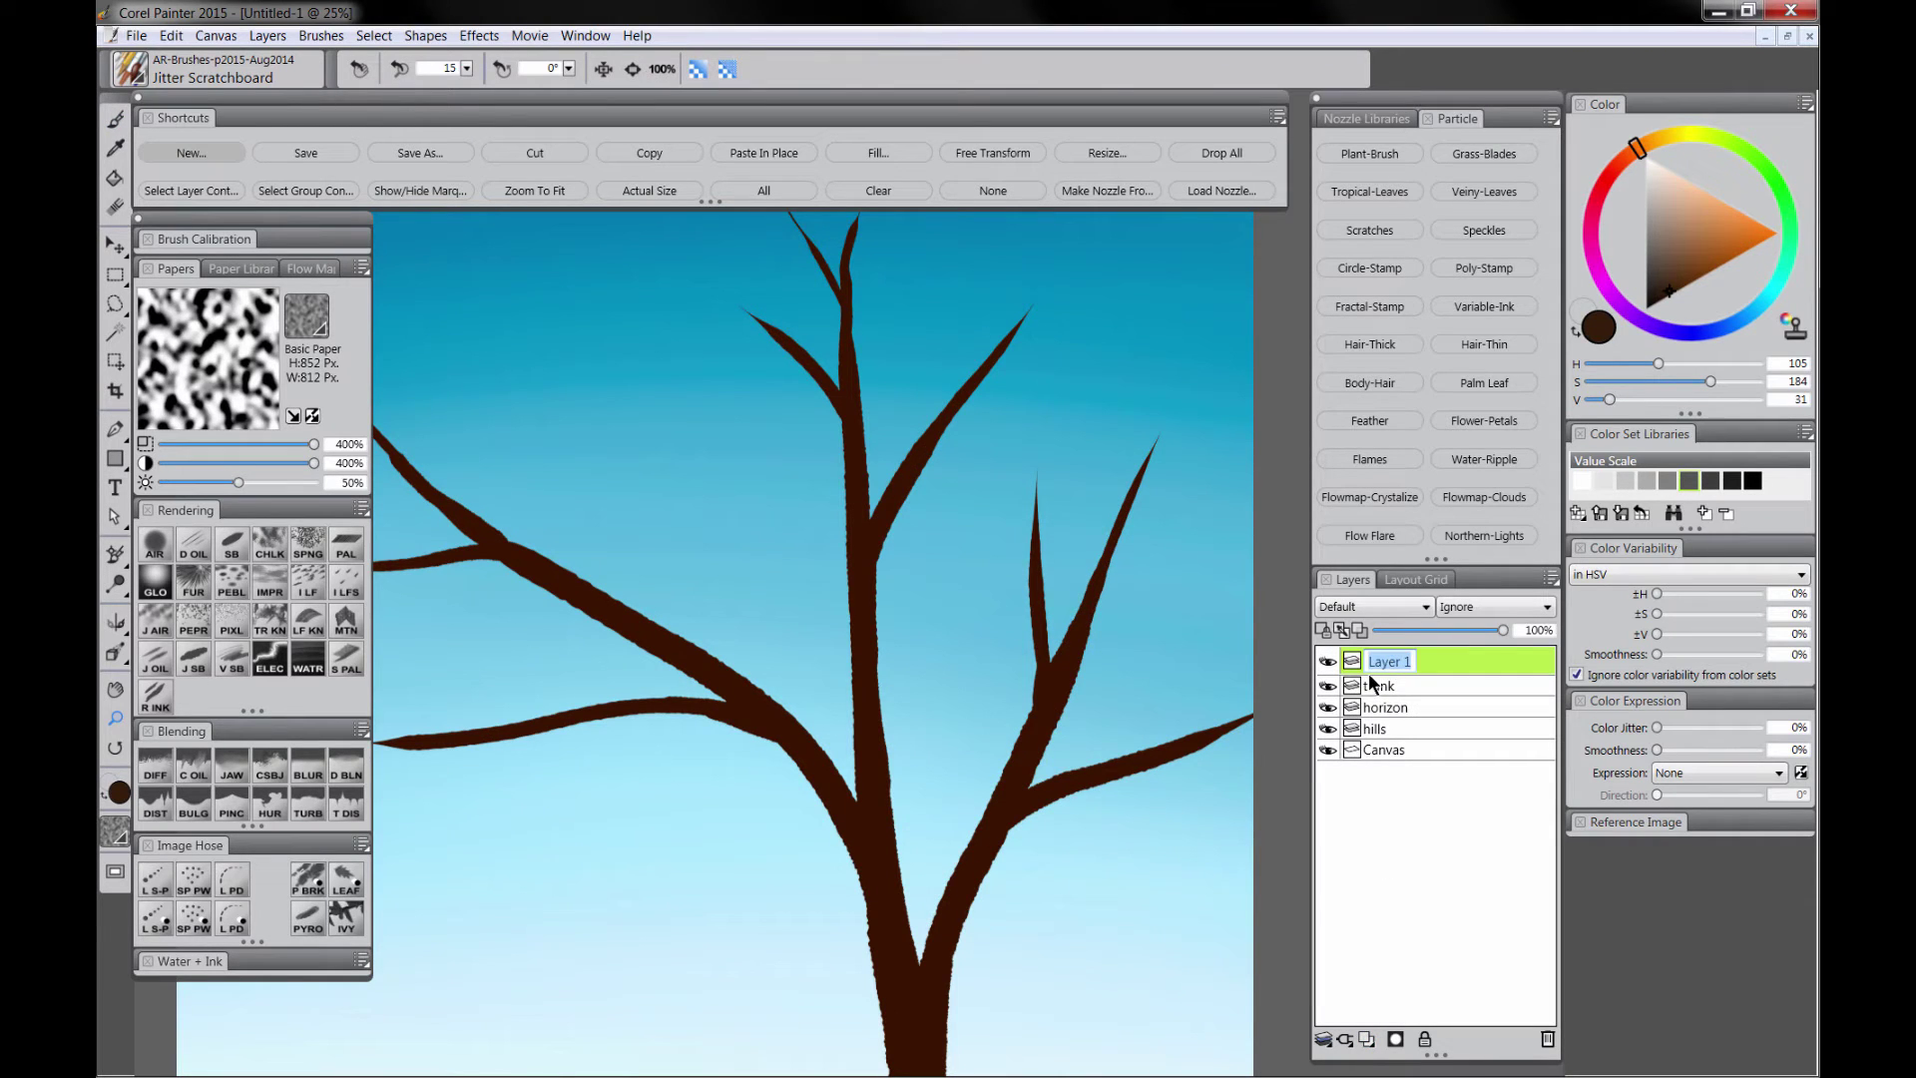
text(branches)
key(Return)
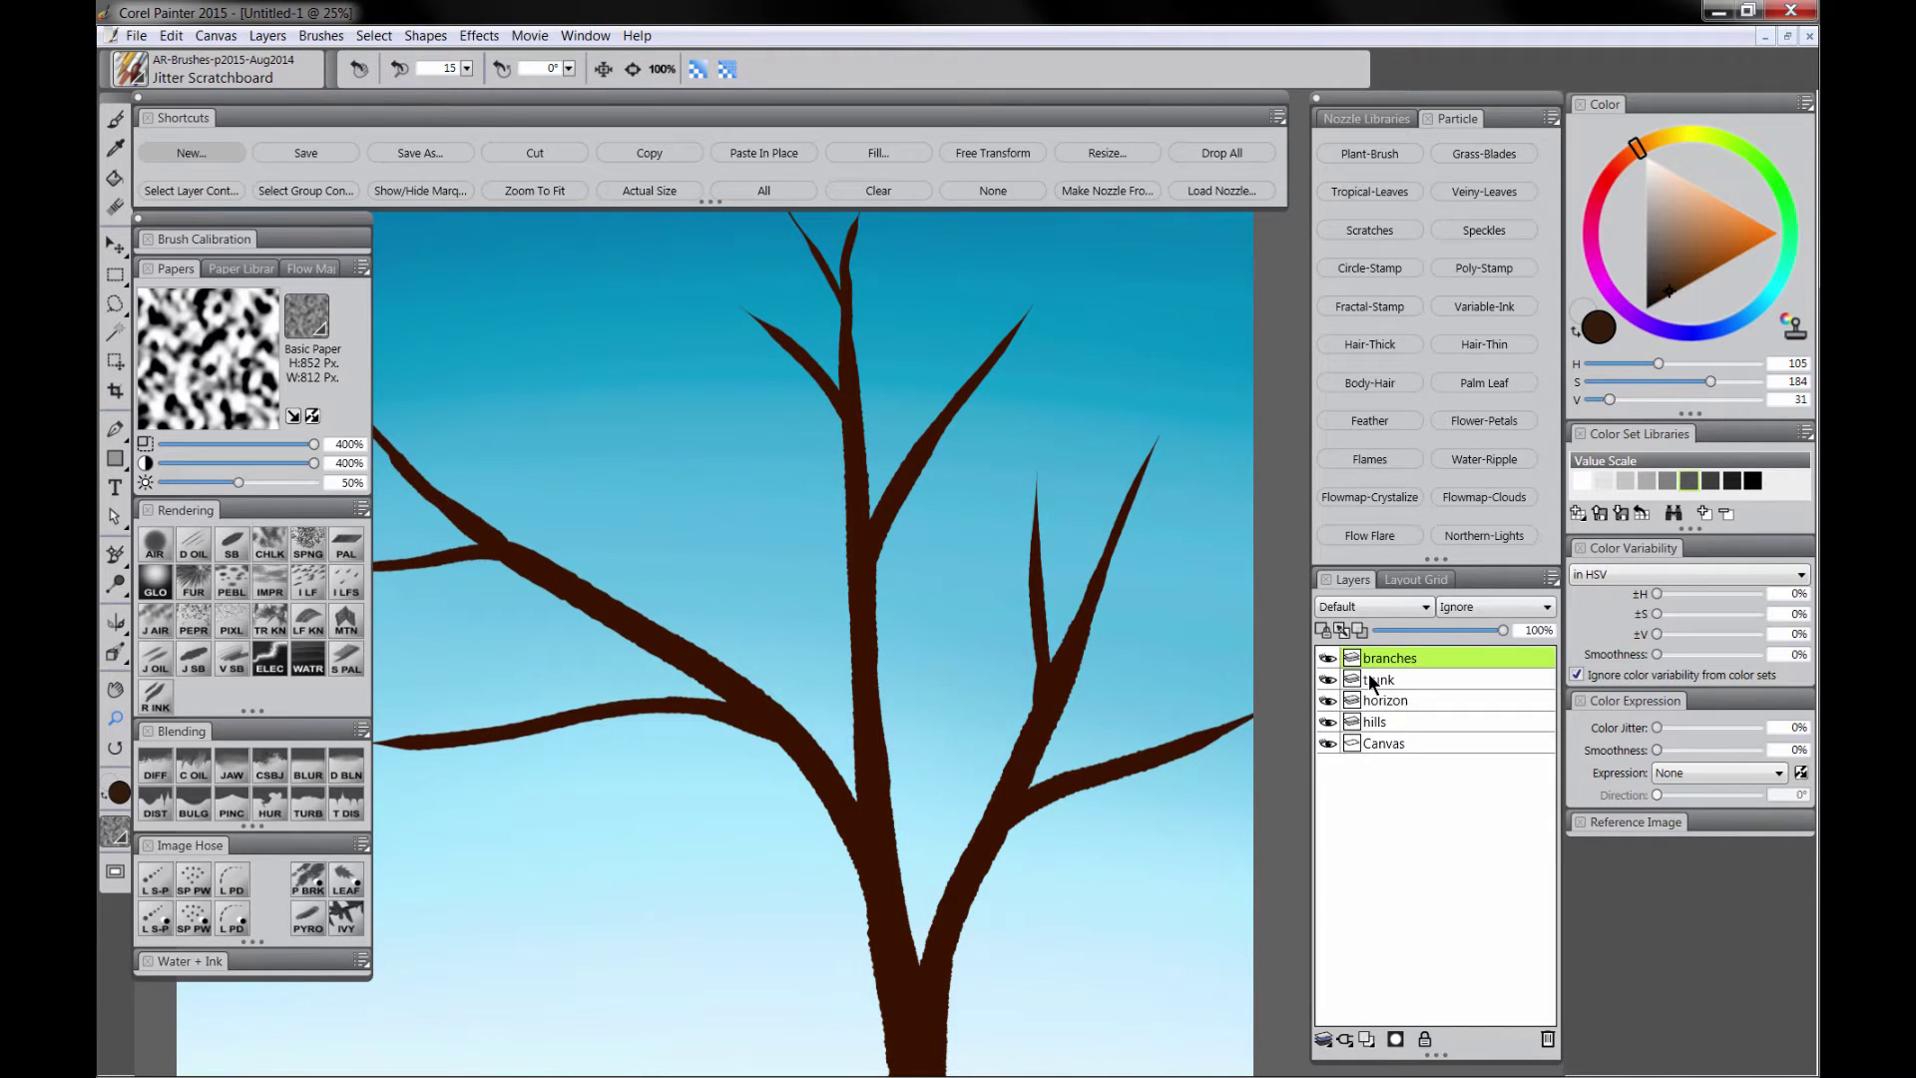
Step: Paint thin offshoots on the tree's top and upper-right branches with the Rough-Ink brush, hiding the interface panels for more room
key(Tab)
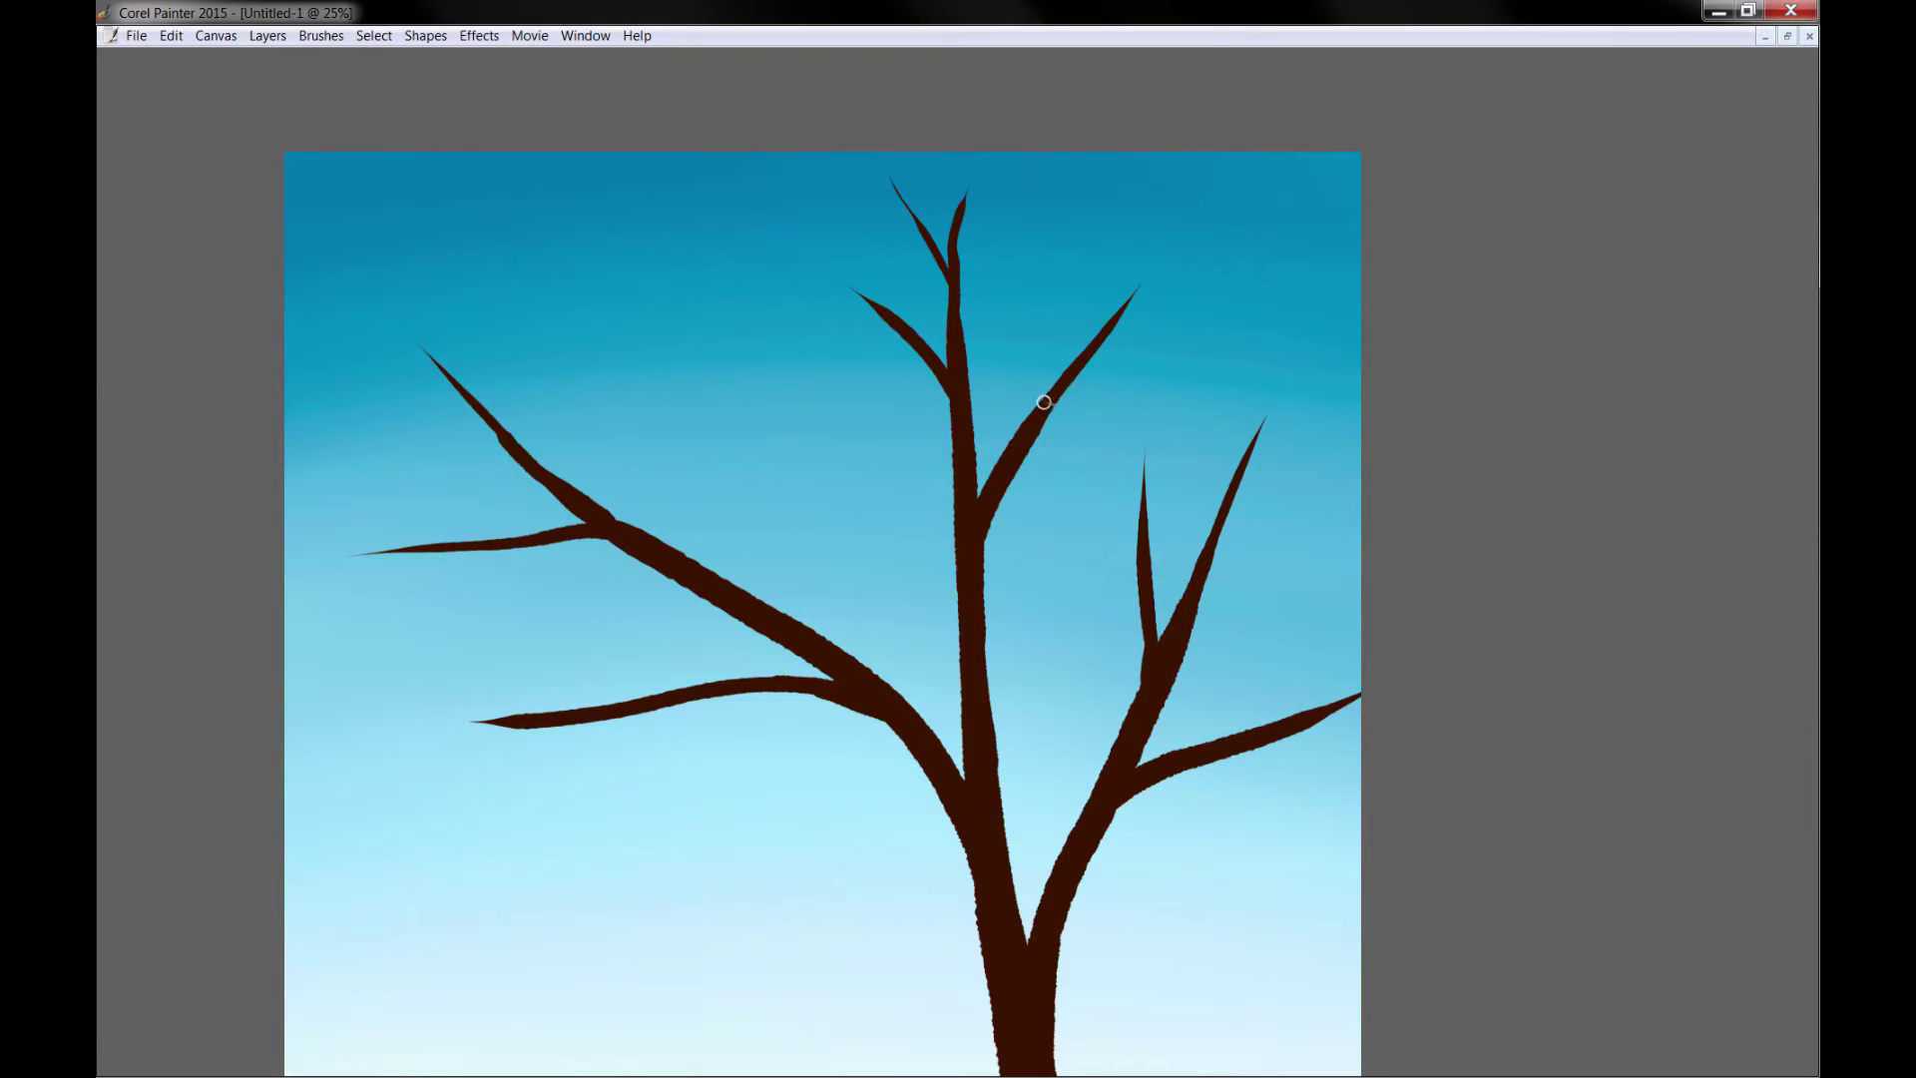
key(Tab)
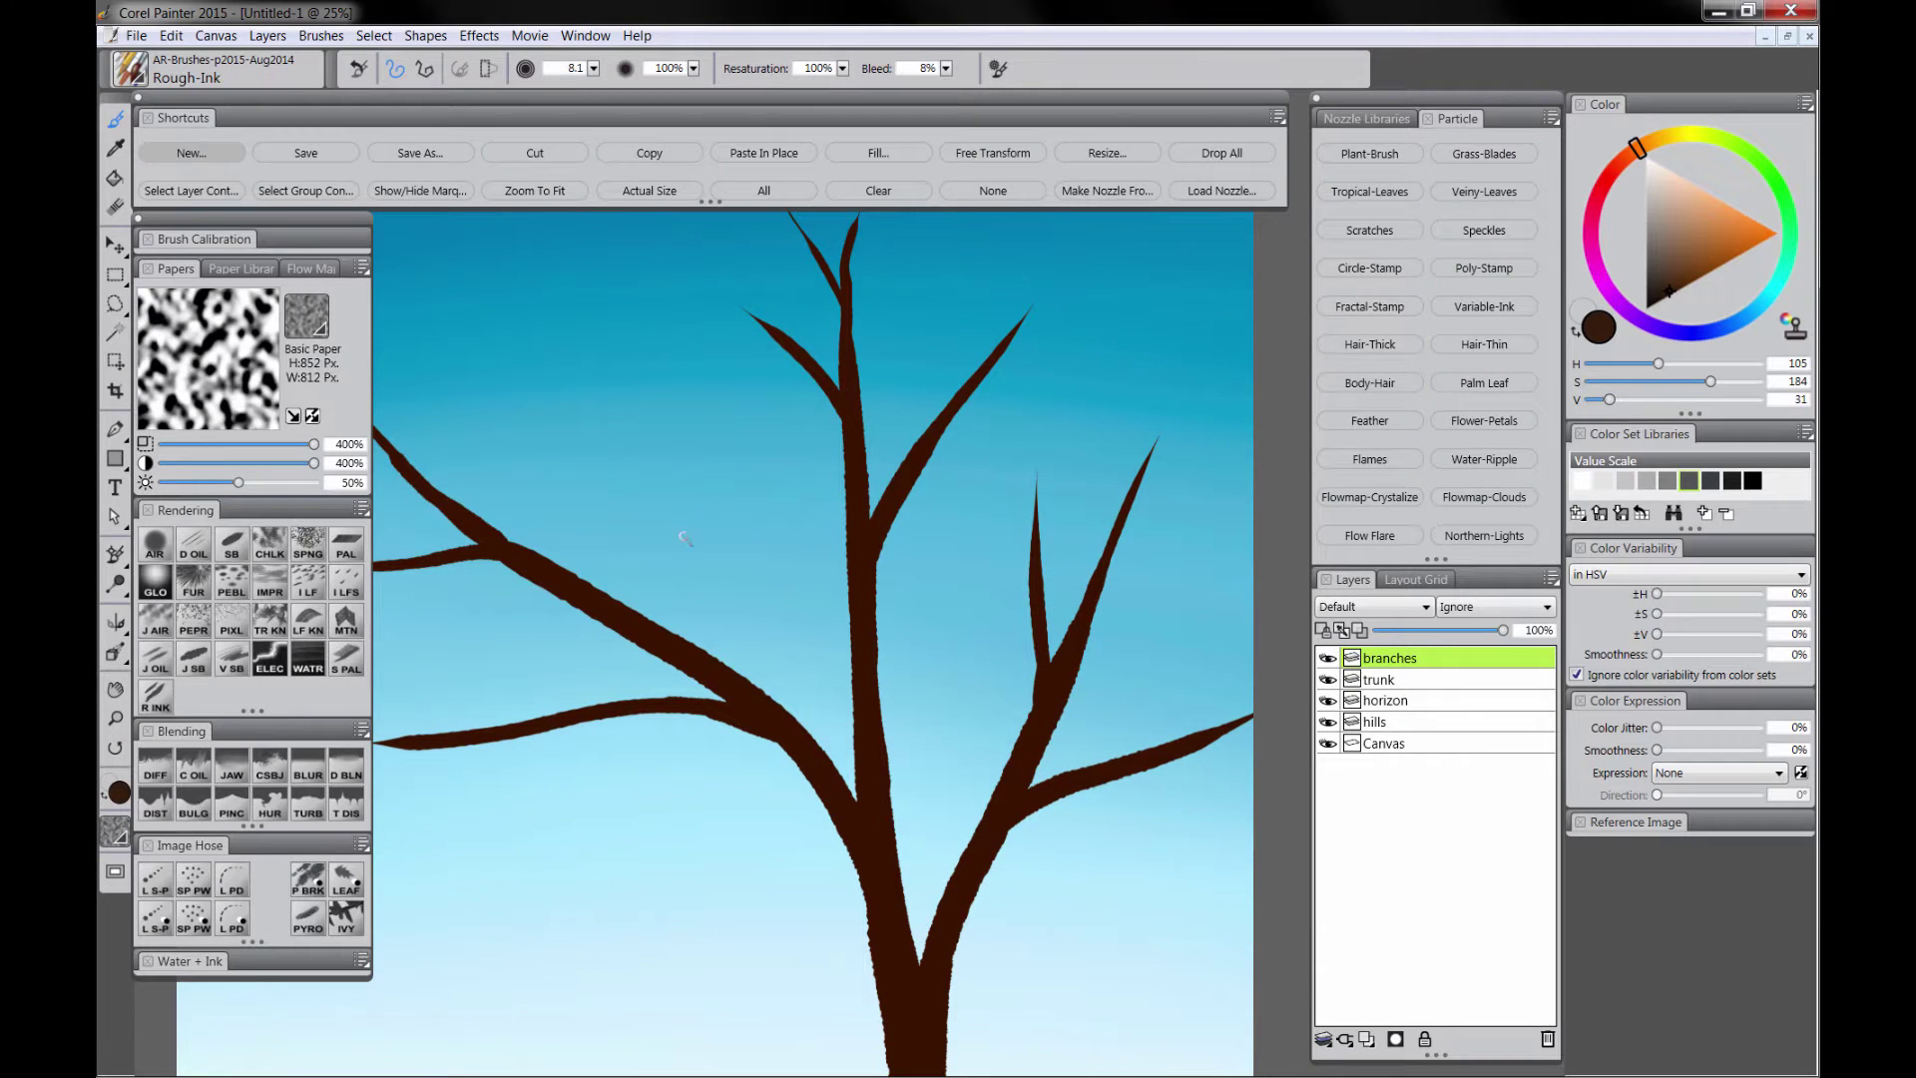
key(Tab)
drag(1043, 397, 1059, 230)
drag(1092, 352, 1223, 308)
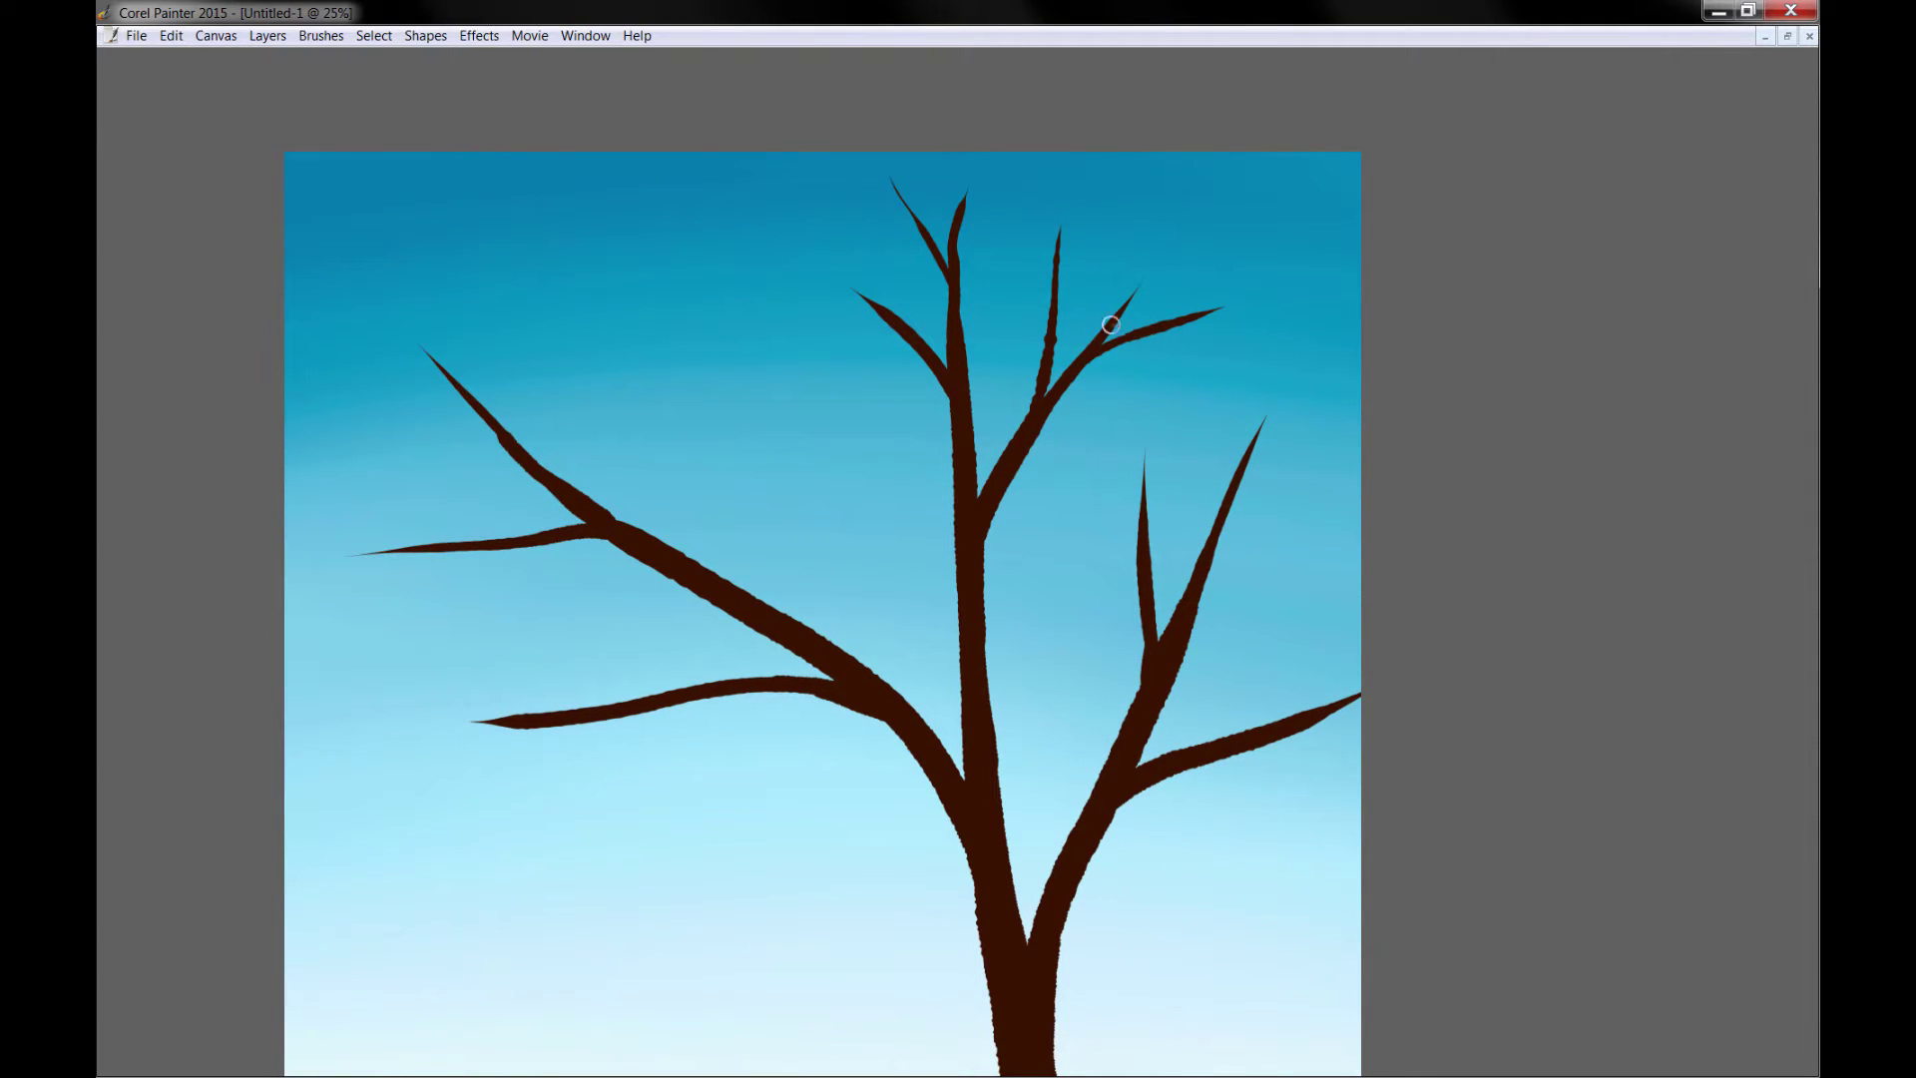
drag(1110, 324, 1185, 231)
drag(1125, 311, 1213, 258)
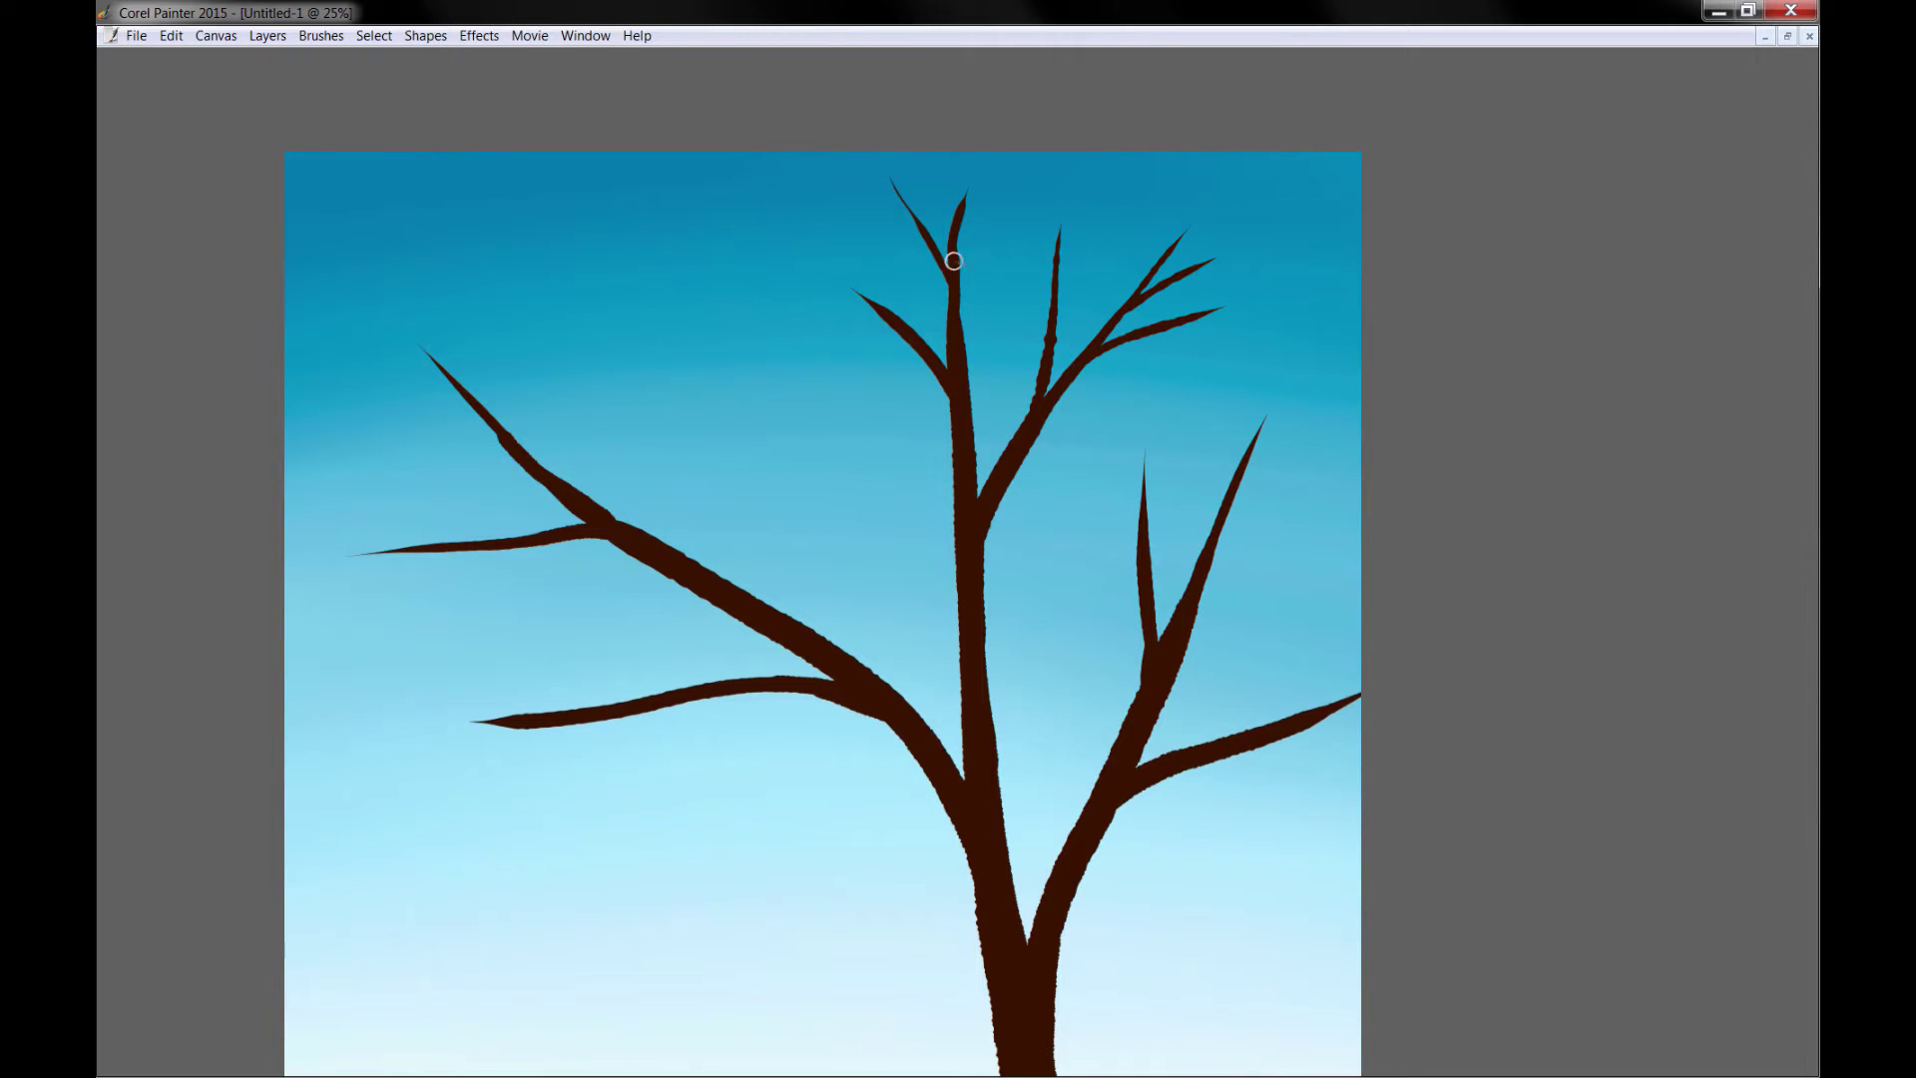
mouse_move(850, 196)
mouse_down()
mouse_move(924, 226)
mouse_move(1000, 133)
mouse_up()
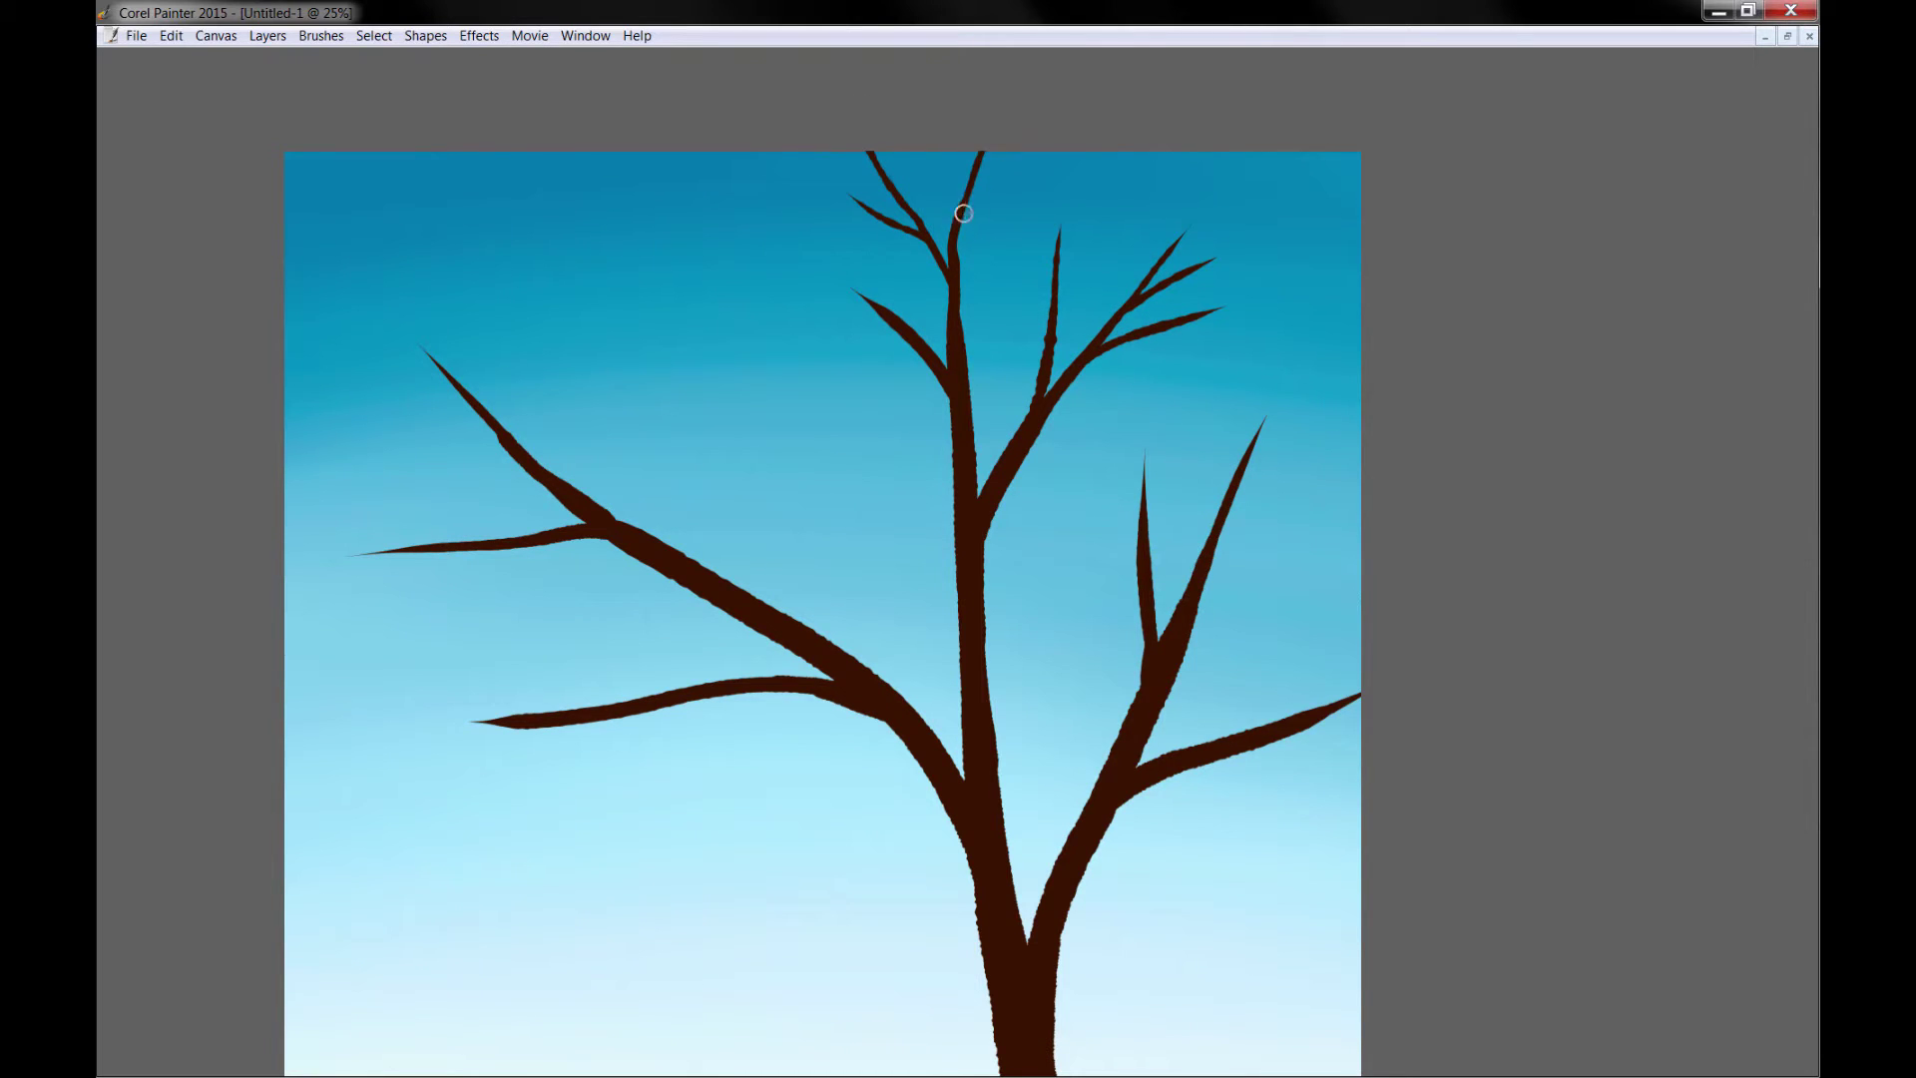
drag(962, 213, 1061, 130)
Step: Paint thinner branches off the left limbs, the upper-left fork and the outer right limb
mouse_move(908, 337)
mouse_down()
mouse_move(778, 236)
mouse_move(734, 303)
mouse_move(738, 479)
mouse_up()
drag(529, 549, 369, 779)
drag(499, 439, 320, 277)
drag(638, 698, 488, 804)
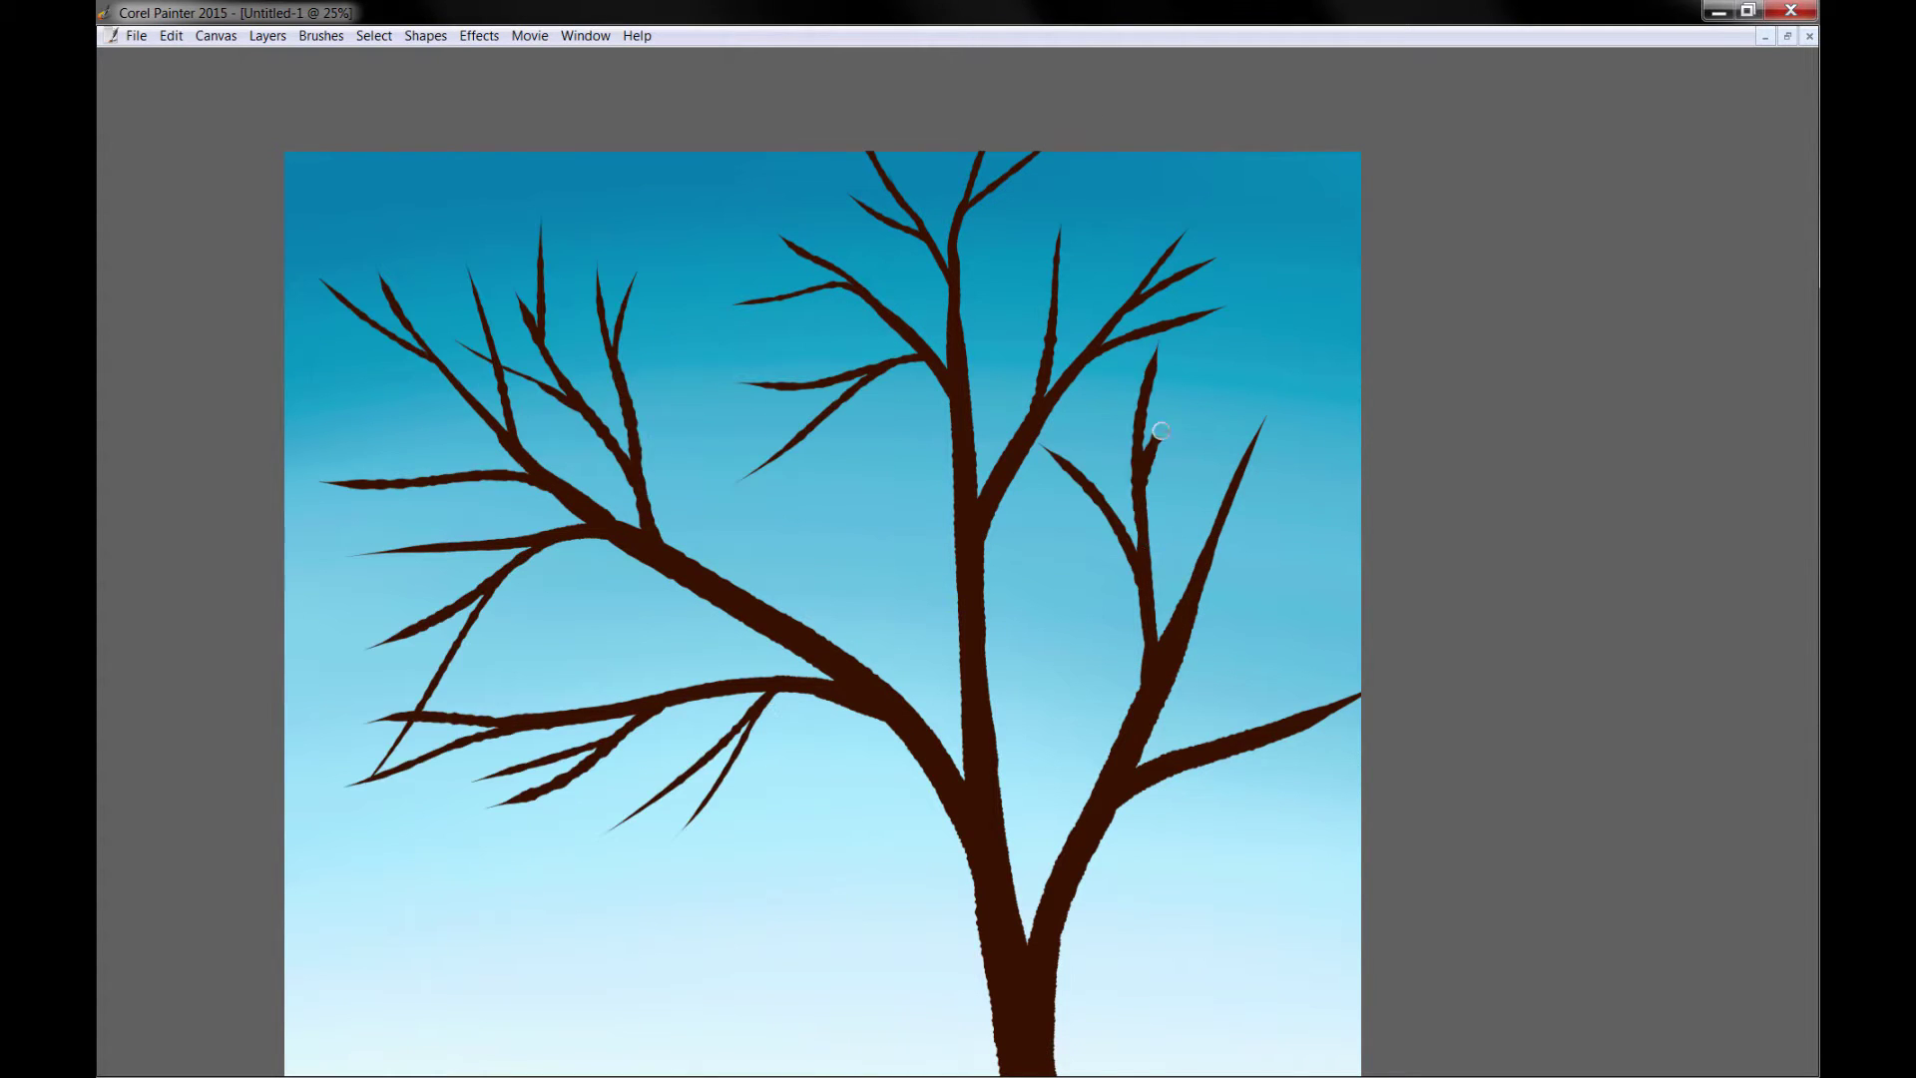
drag(1267, 539, 1347, 299)
drag(778, 639, 599, 620)
Step: Fill the central crown with fine forking twigs and add more to the right limb
drag(998, 339, 1047, 200)
drag(1177, 599, 1197, 419)
drag(858, 260, 739, 152)
drag(849, 379, 710, 290)
drag(898, 449, 768, 528)
drag(997, 239, 1108, 160)
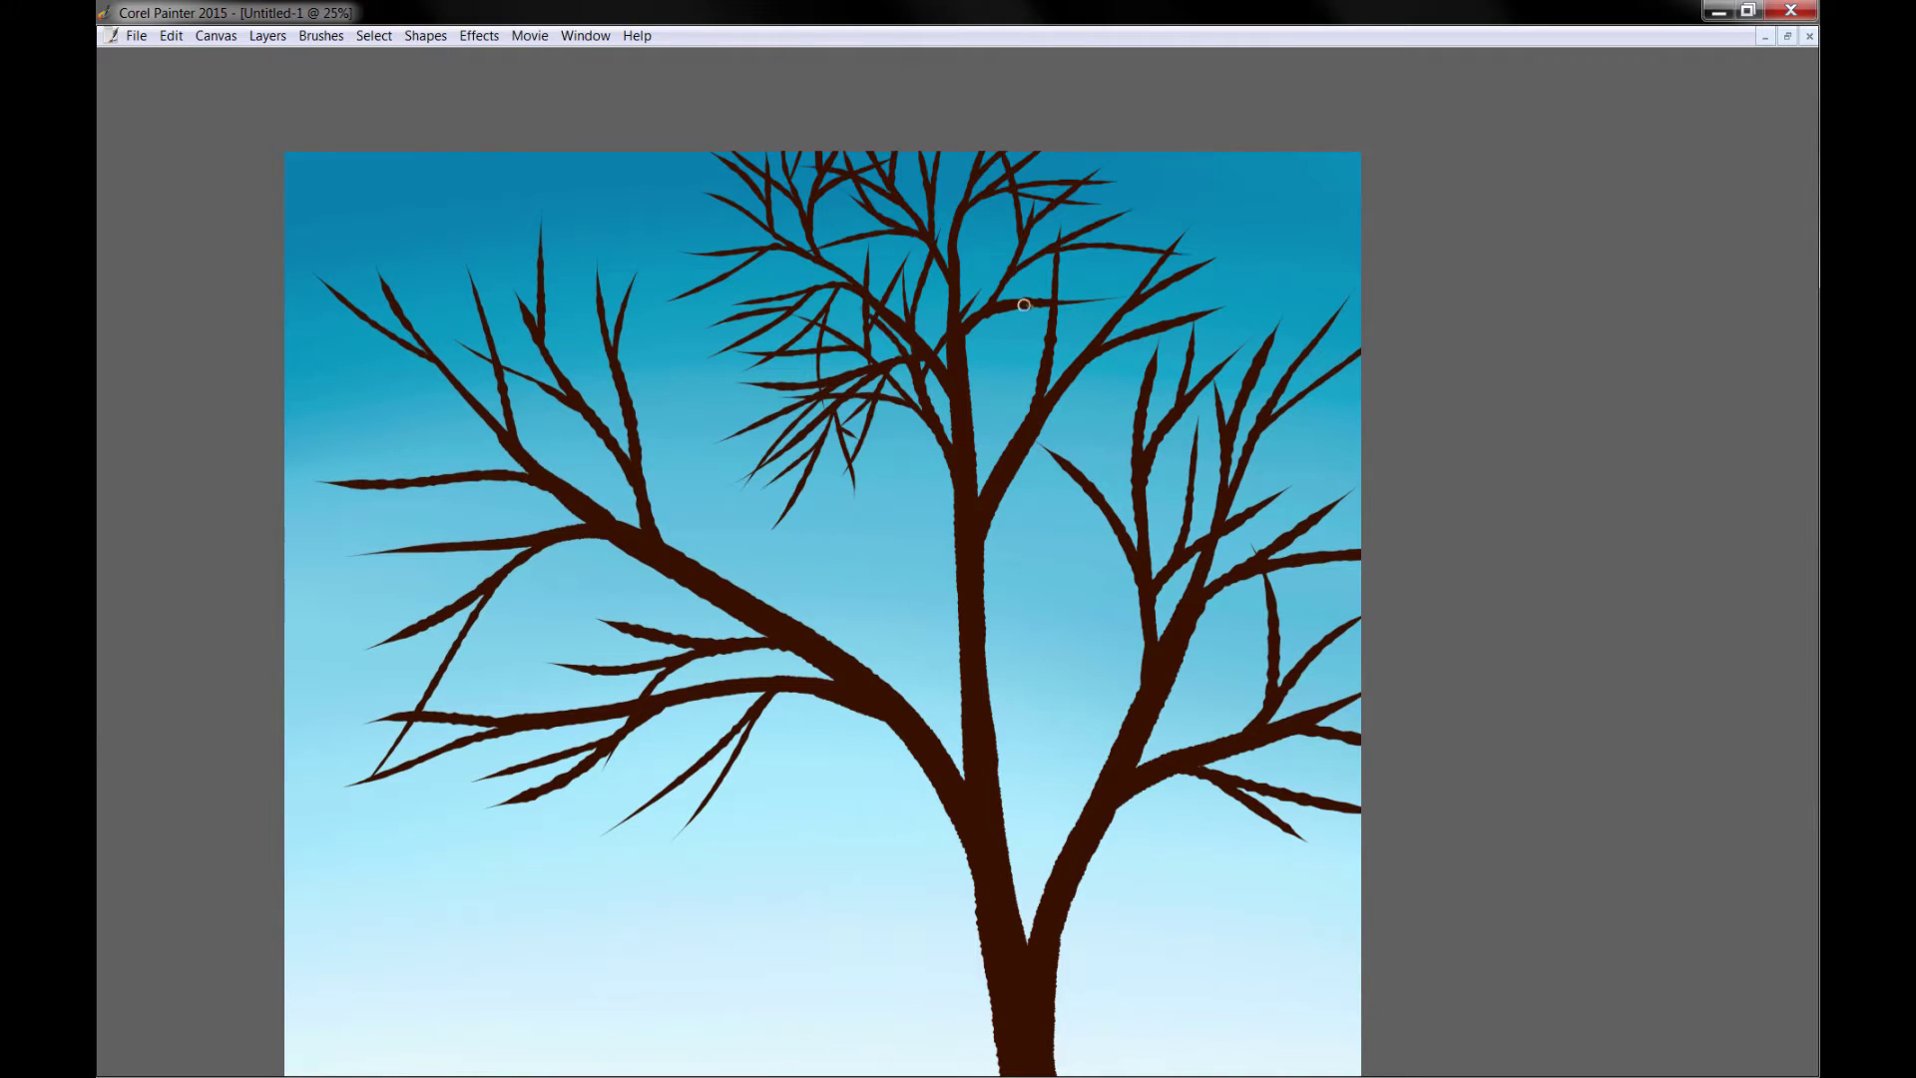
Step: Paint dense twigs across the right side of the crown and around the upper-left branches
drag(1097, 299, 1307, 289)
mouse_move(1128, 349)
mouse_down()
mouse_move(1120, 537)
mouse_move(1247, 319)
mouse_up()
drag(1277, 548, 1357, 399)
drag(1257, 813, 1352, 903)
drag(529, 319, 628, 189)
drag(469, 459, 379, 369)
drag(459, 559, 285, 489)
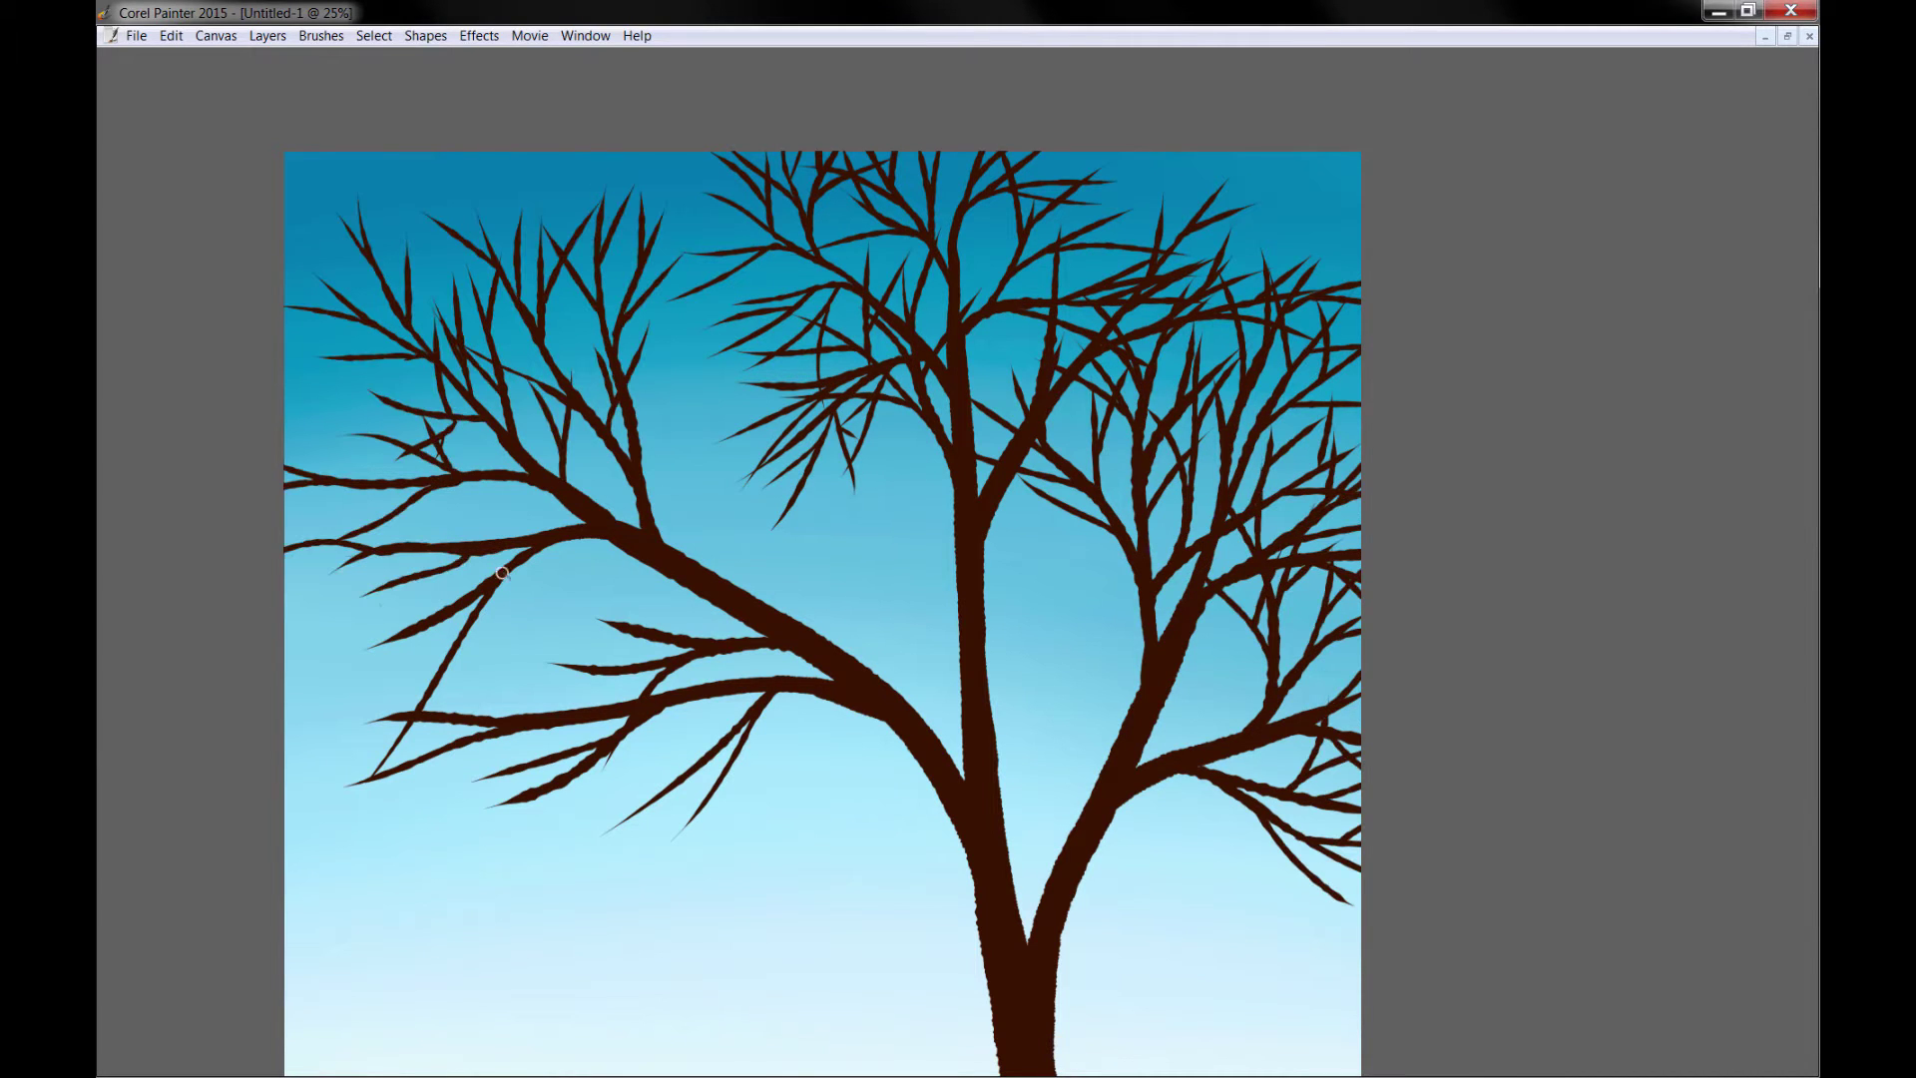
Step: Paint twigs along the lower-left branches and into the open gaps beside the central trunk
drag(449, 698, 290, 739)
drag(558, 778, 429, 927)
drag(699, 758, 578, 878)
drag(788, 774, 733, 853)
drag(619, 549, 469, 708)
drag(988, 618, 1138, 563)
drag(778, 479, 664, 569)
drag(878, 714, 764, 768)
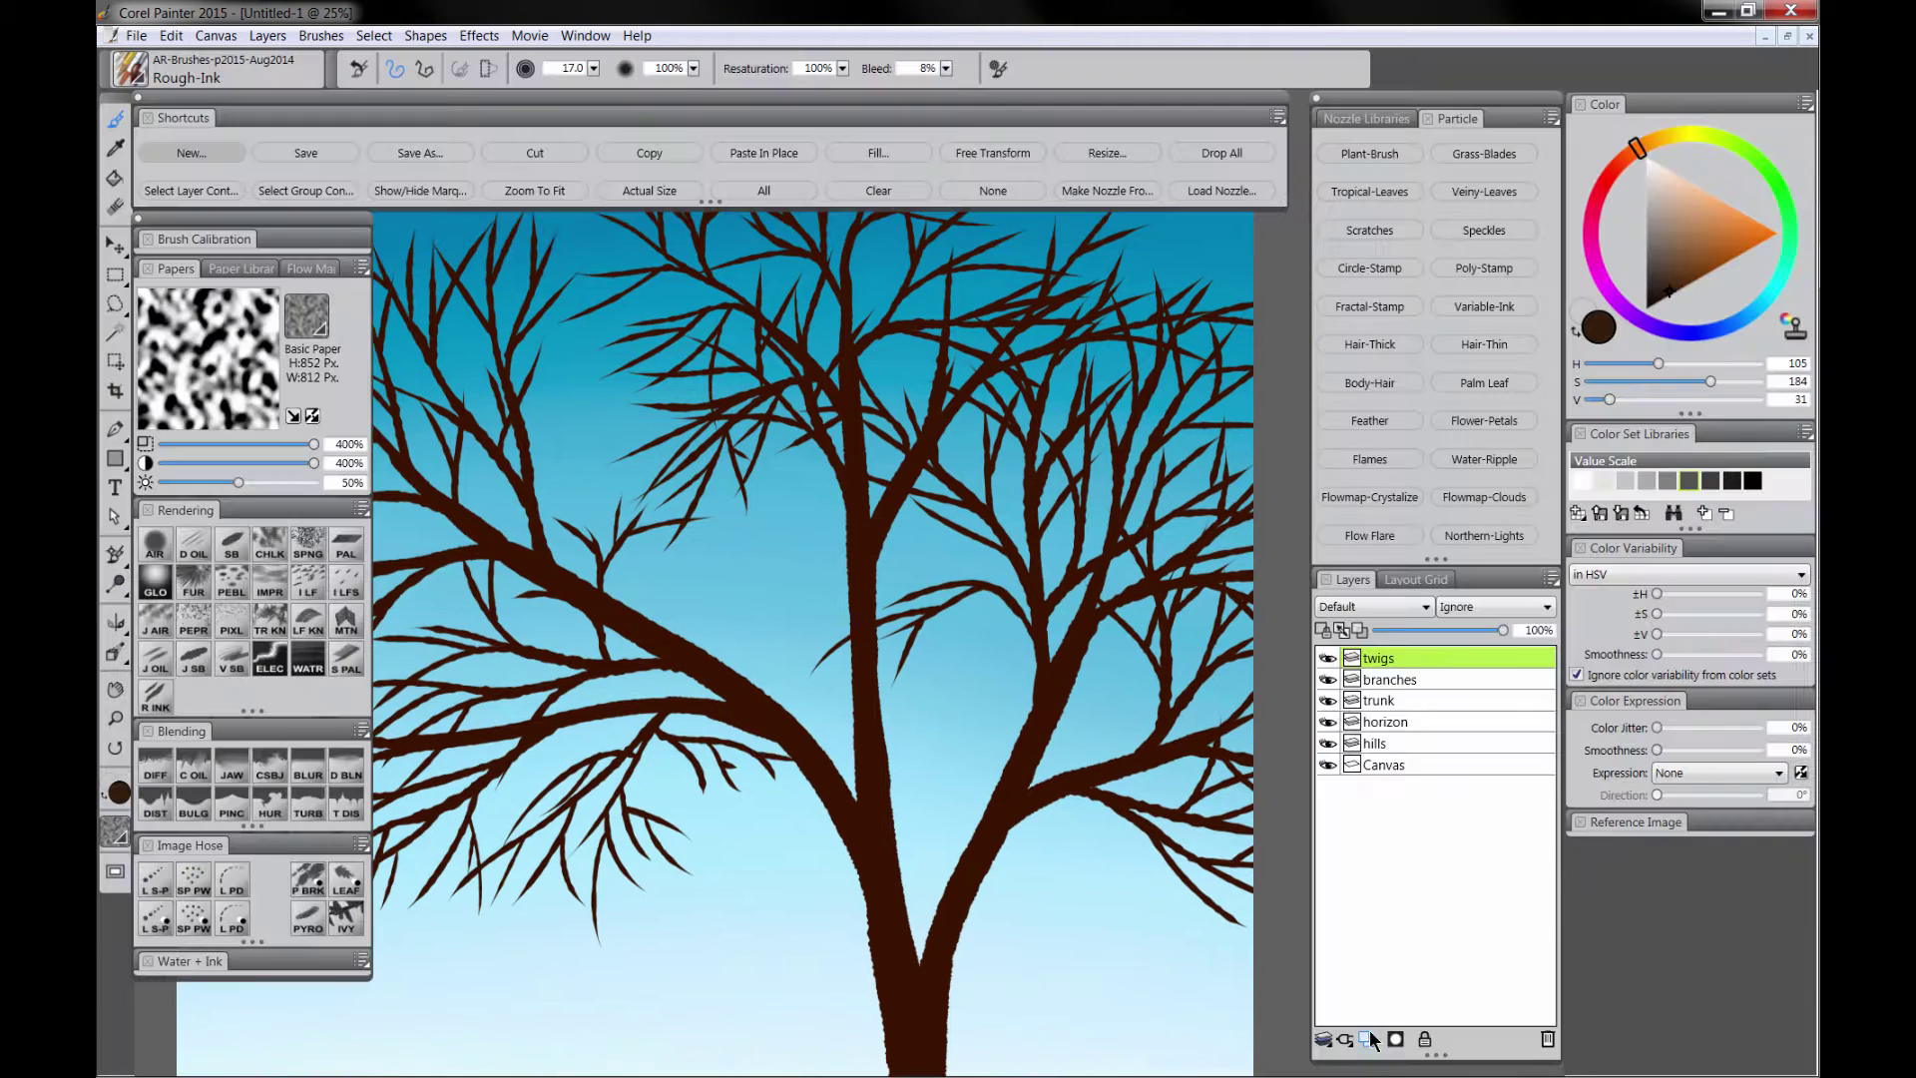
Step: Add a new layer above the twigs layer and name it small-twigs
key(ctrl+shift+n)
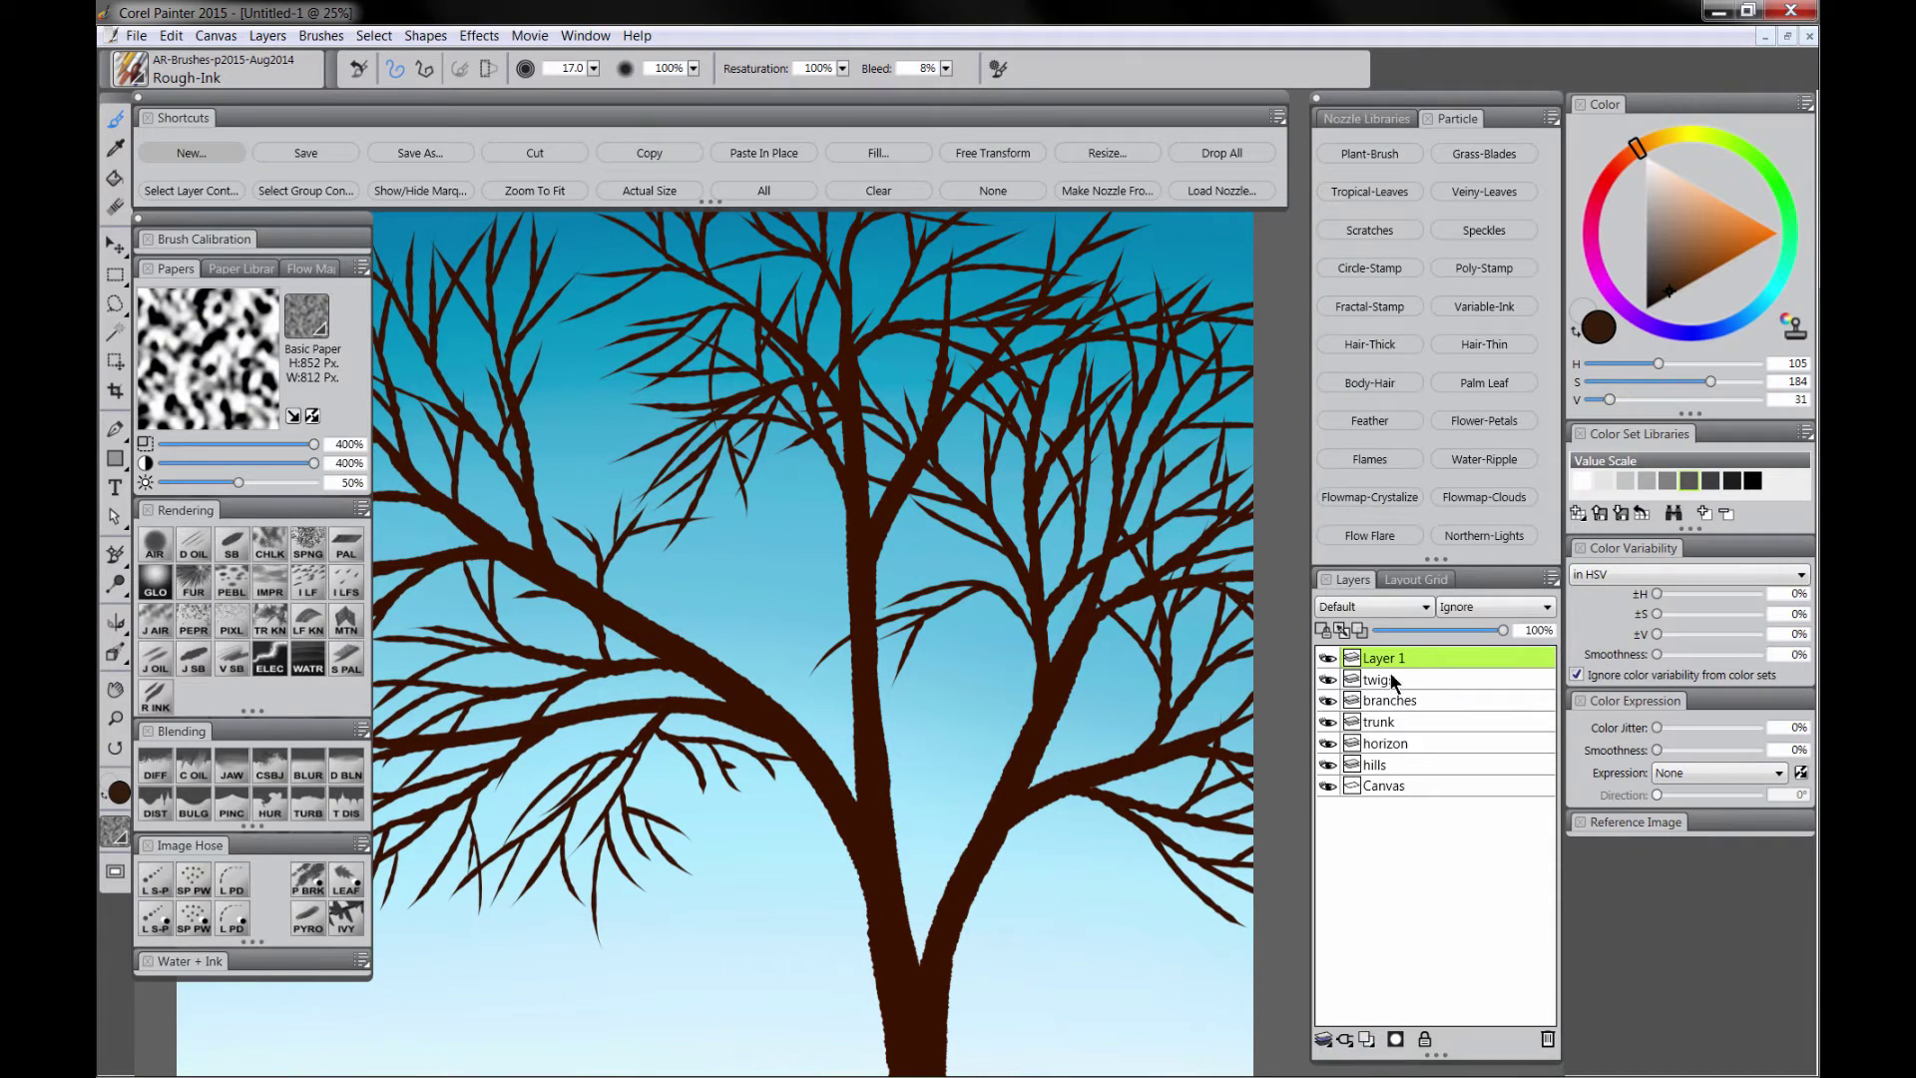
double_click(1389, 659)
text(small-twigs)
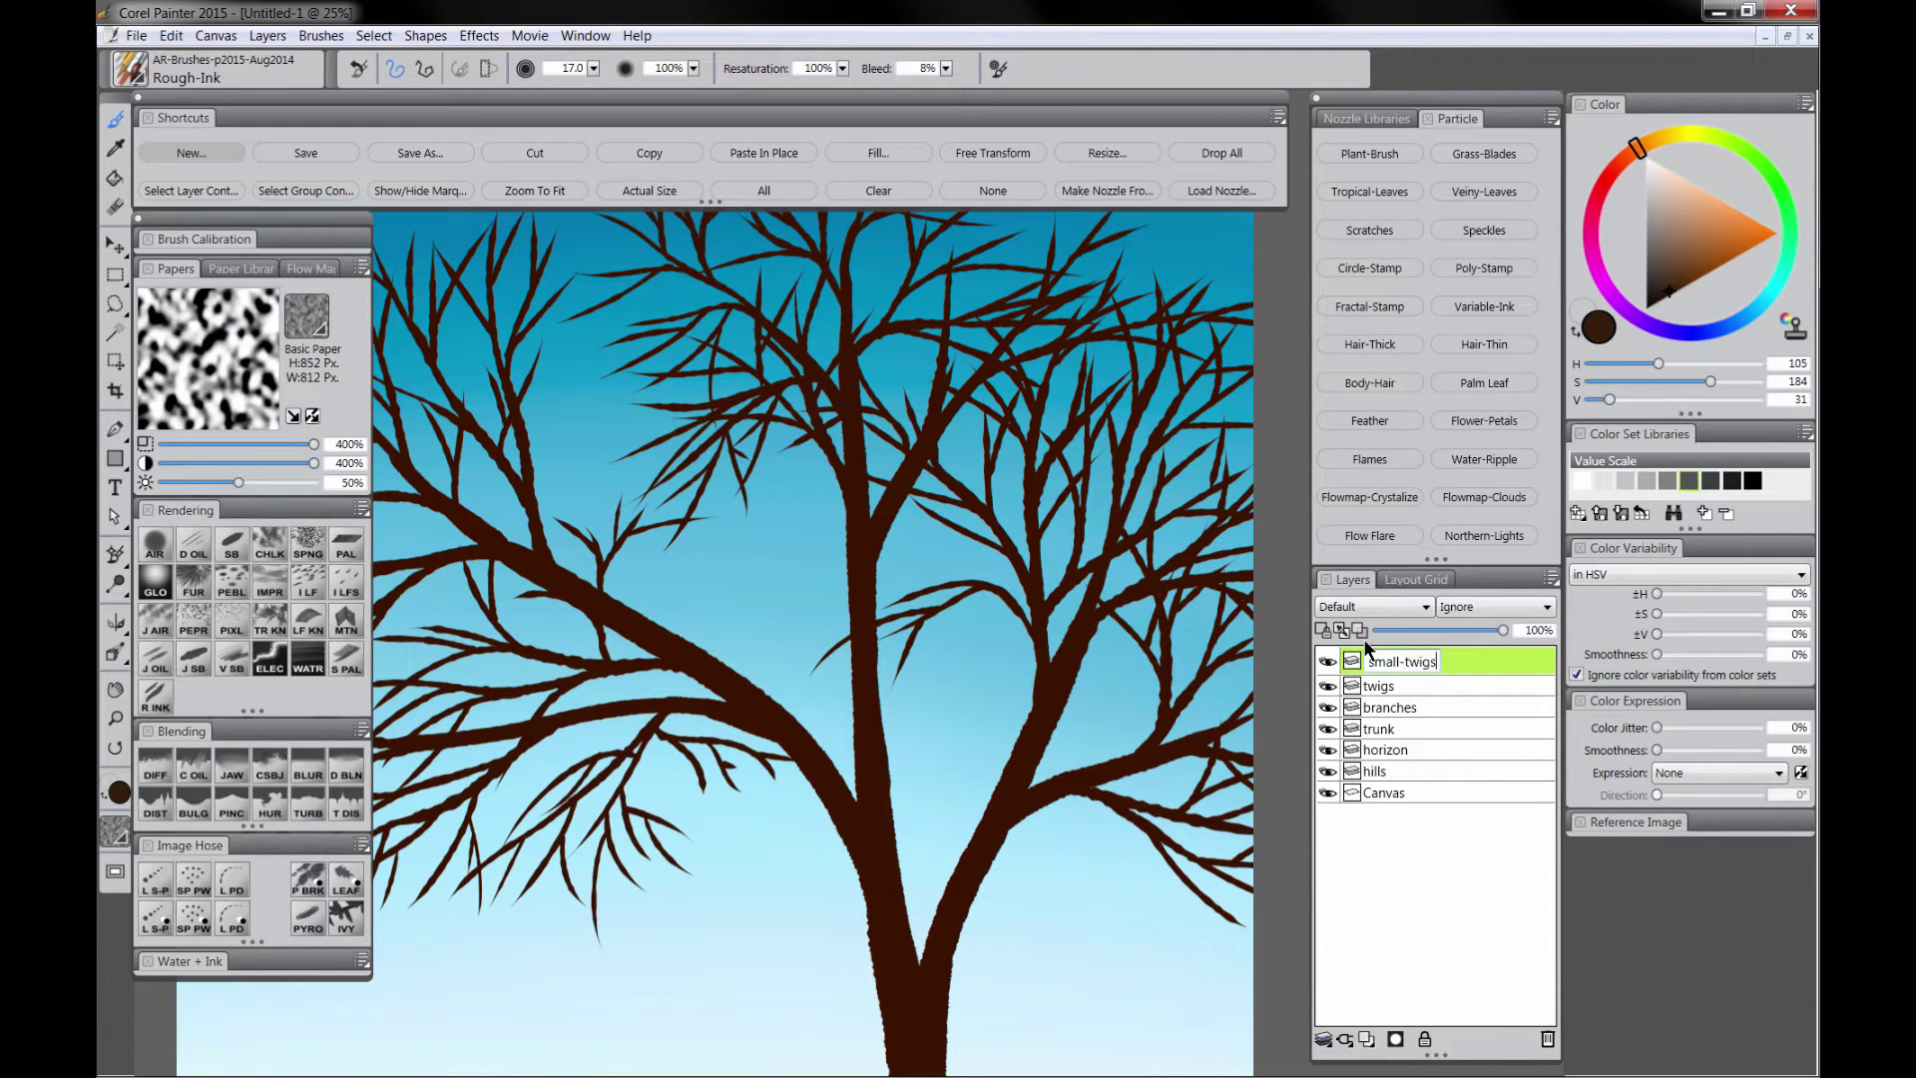
key(Return)
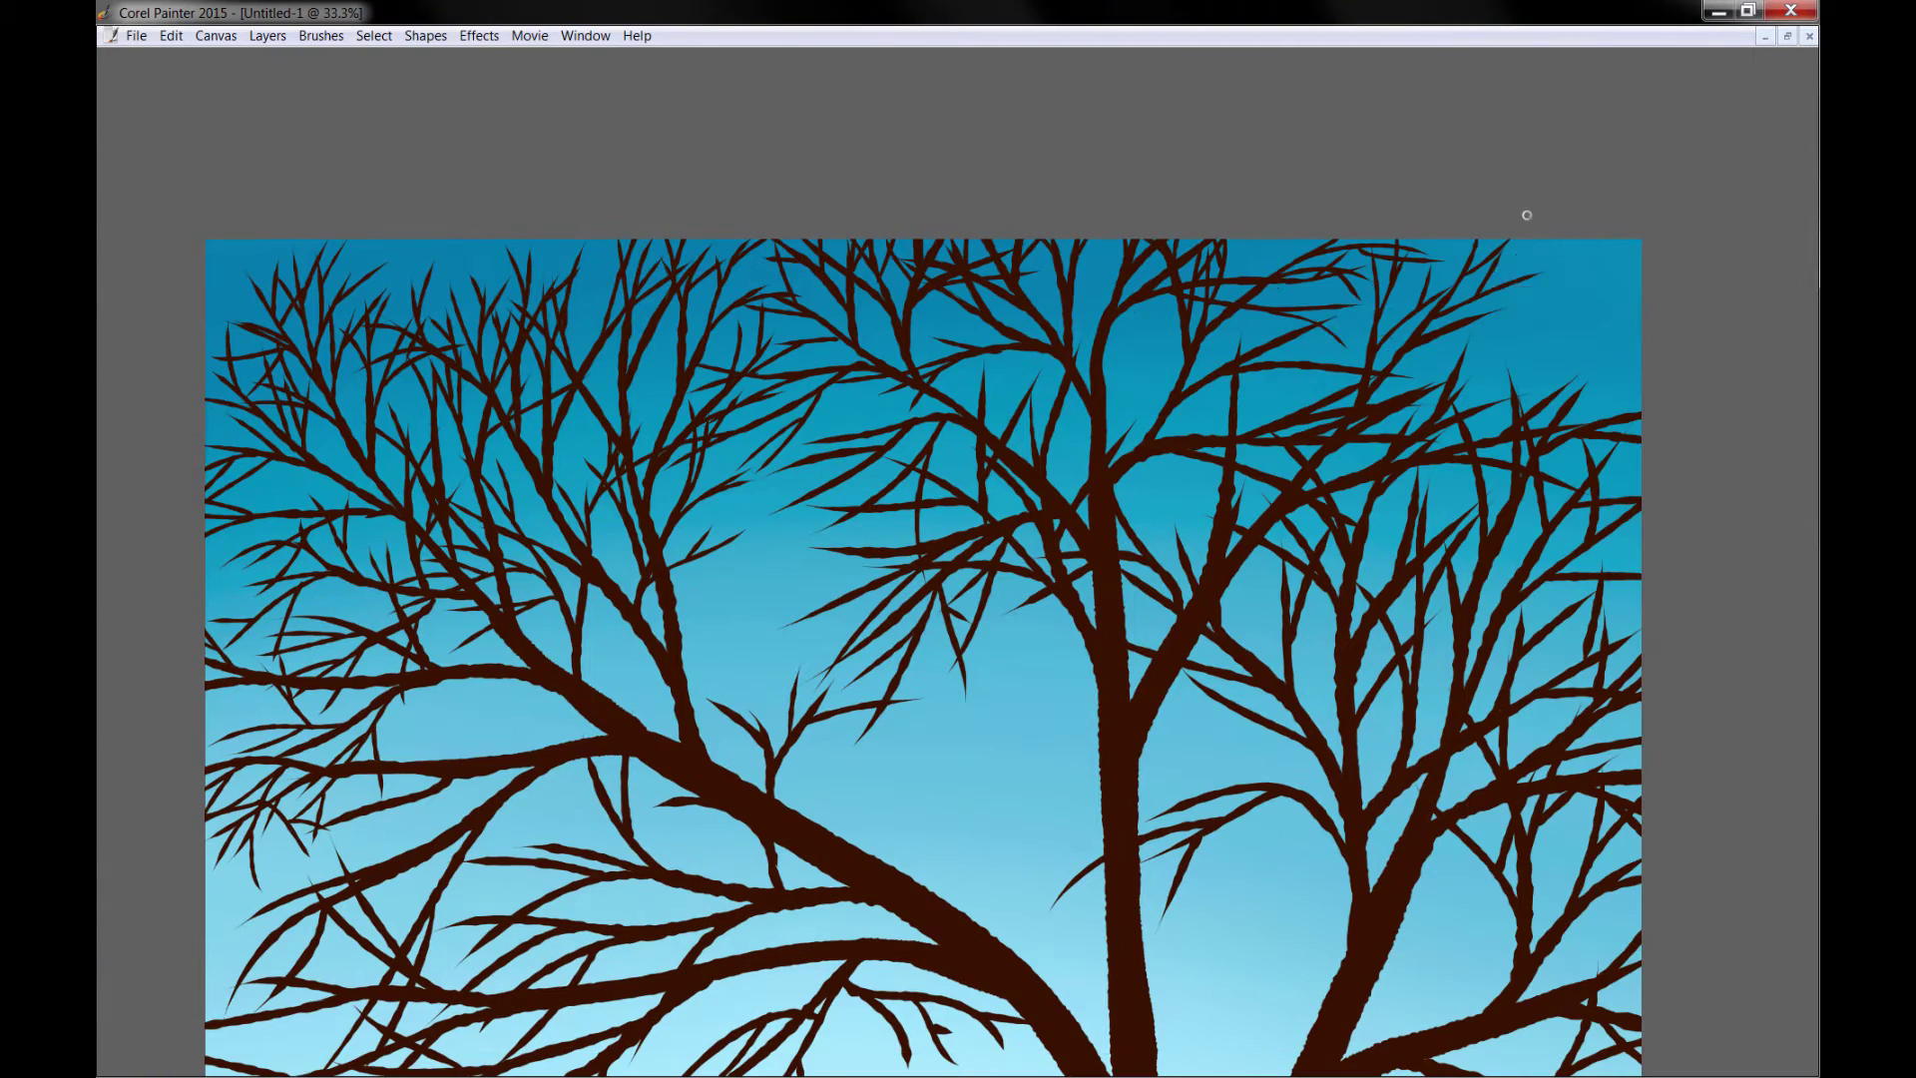
Step: Paint small forking twigs into the open gaps around the central trunk, the upper crown and the left and right limbs
drag(843, 464, 684, 574)
drag(1043, 608, 793, 818)
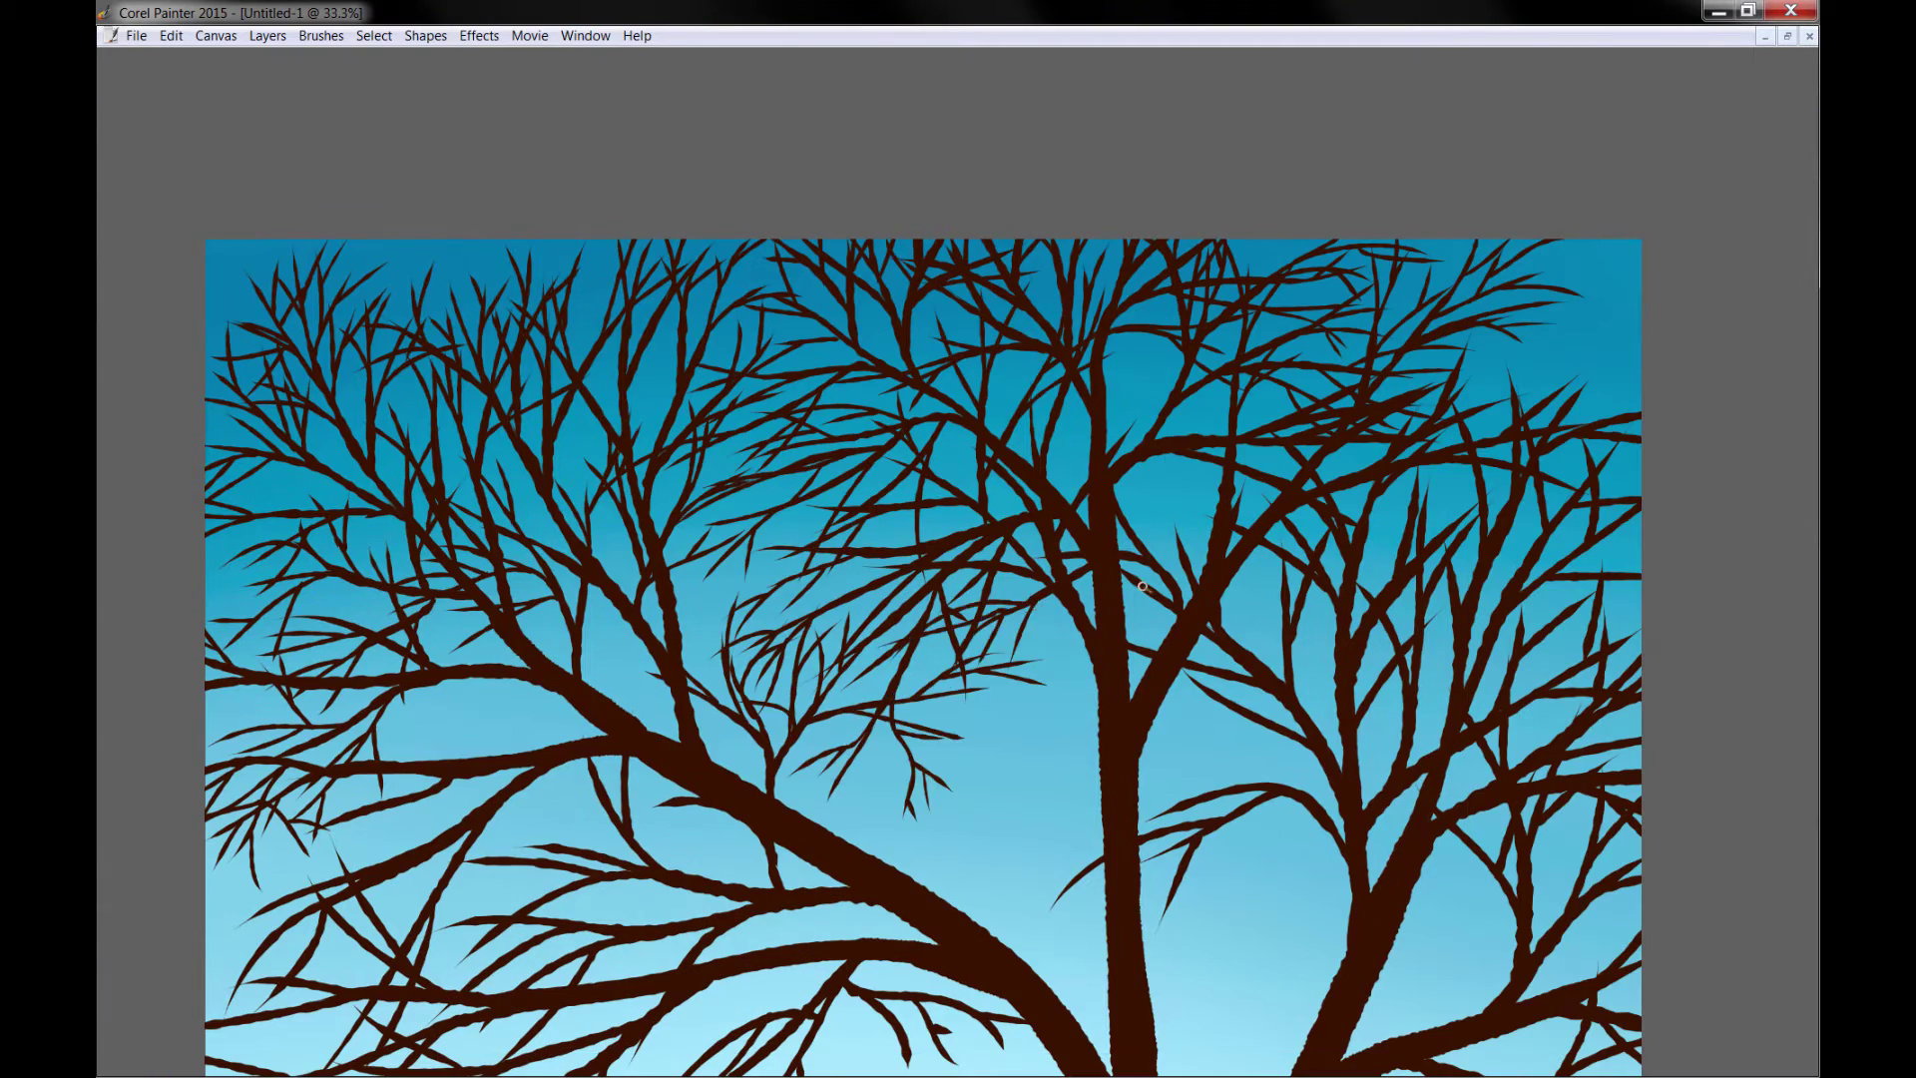
drag(1662, 569, 1317, 489)
drag(1297, 234, 1112, 339)
drag(1317, 489, 1157, 419)
drag(1093, 698, 997, 748)
drag(698, 499, 1147, 518)
drag(334, 704, 185, 853)
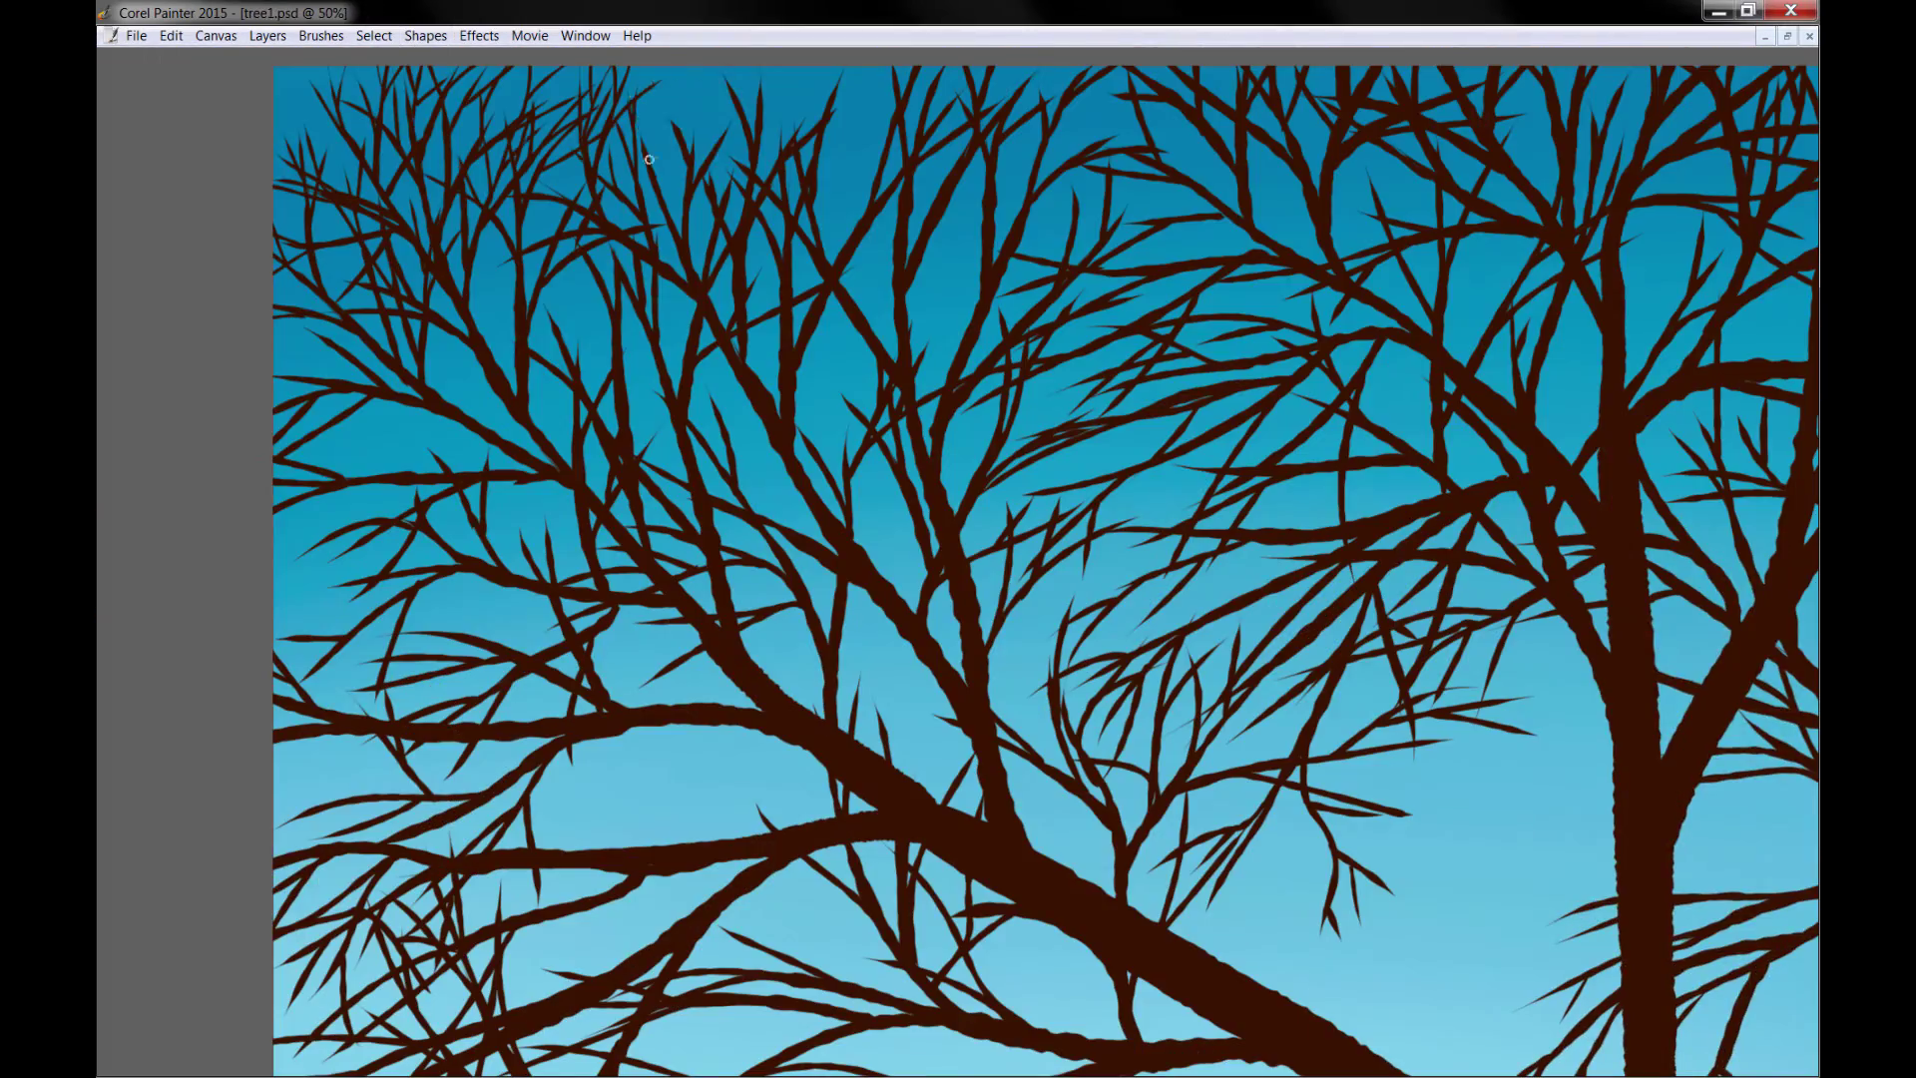
Step: Paint finer twigs on the tips of the upper-left crown and the branches left of the central trunk
drag(682, 70, 639, 189)
drag(379, 529, 299, 713)
drag(858, 334, 698, 429)
drag(479, 419, 389, 563)
drag(888, 574, 778, 669)
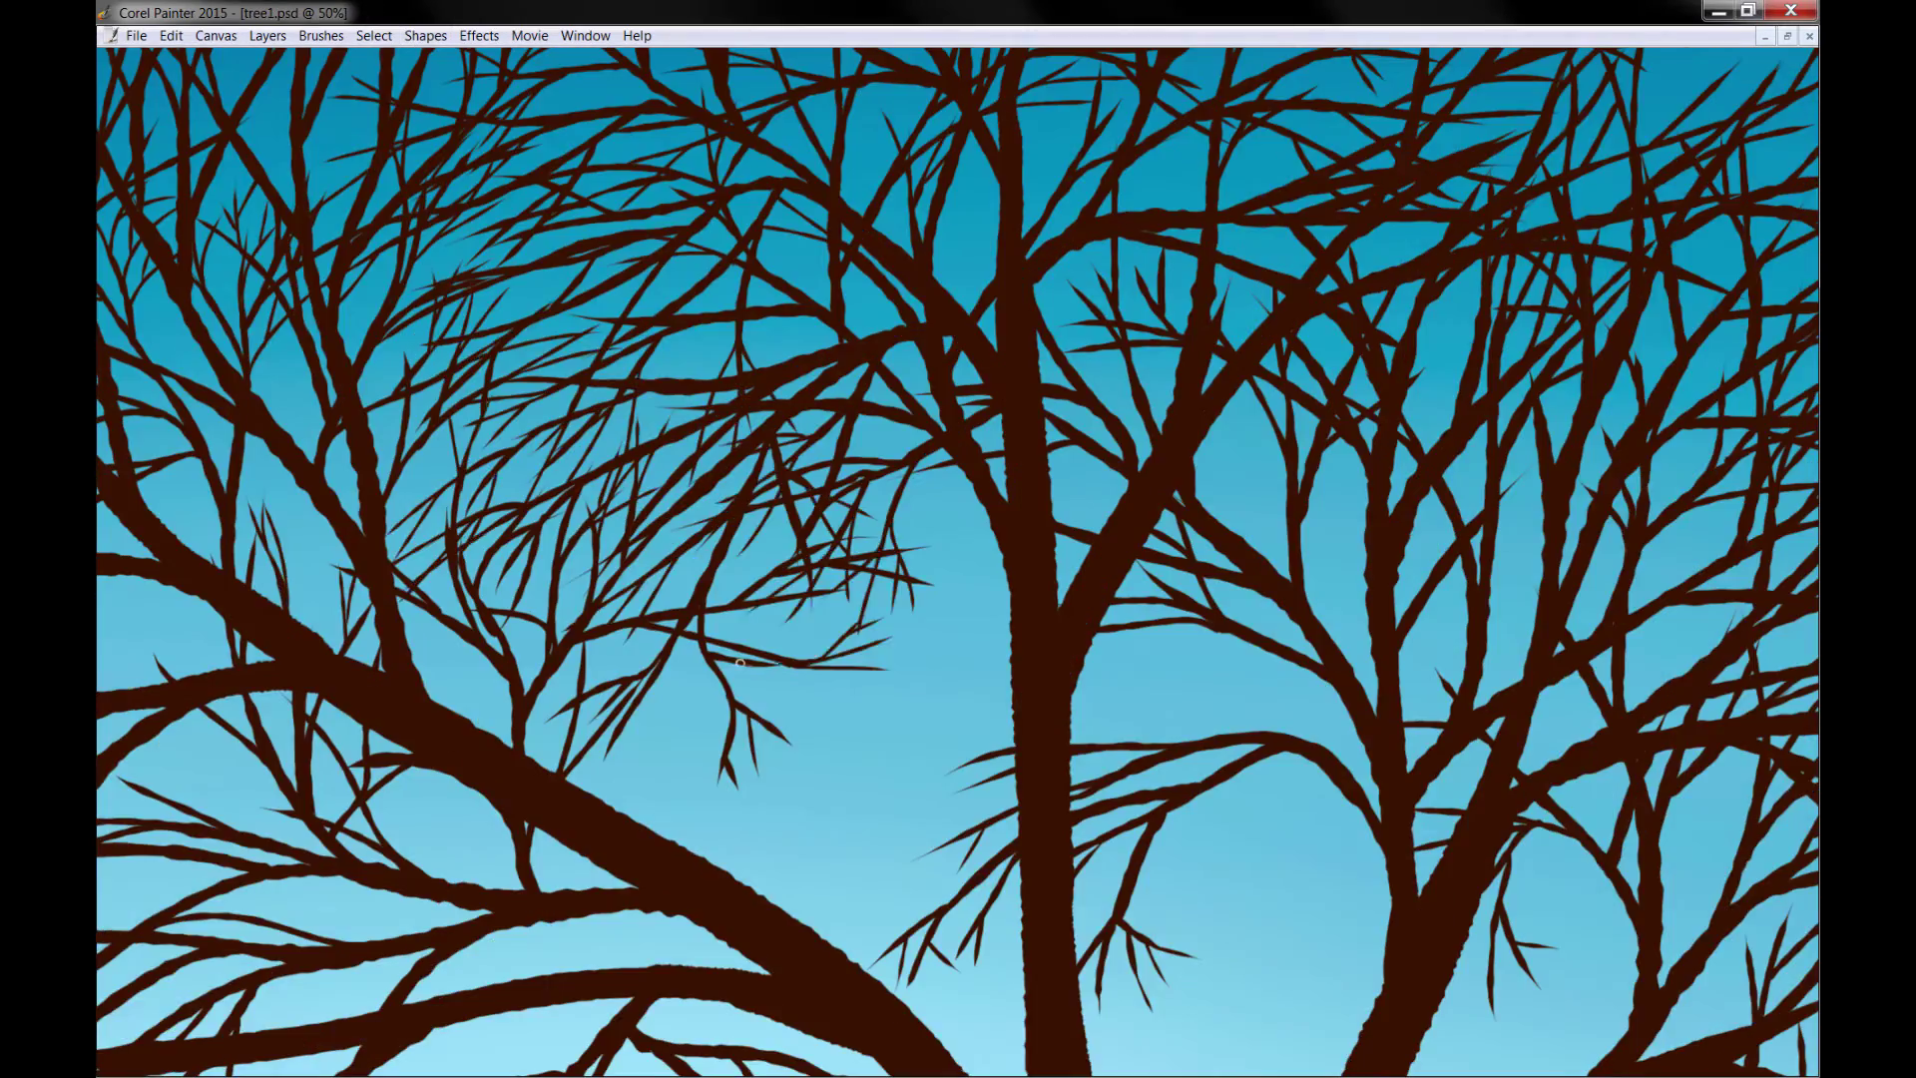
Step: Extend the fine twigs beside the central trunk and across the right side of the crown
drag(873, 798, 783, 863)
drag(793, 464, 738, 509)
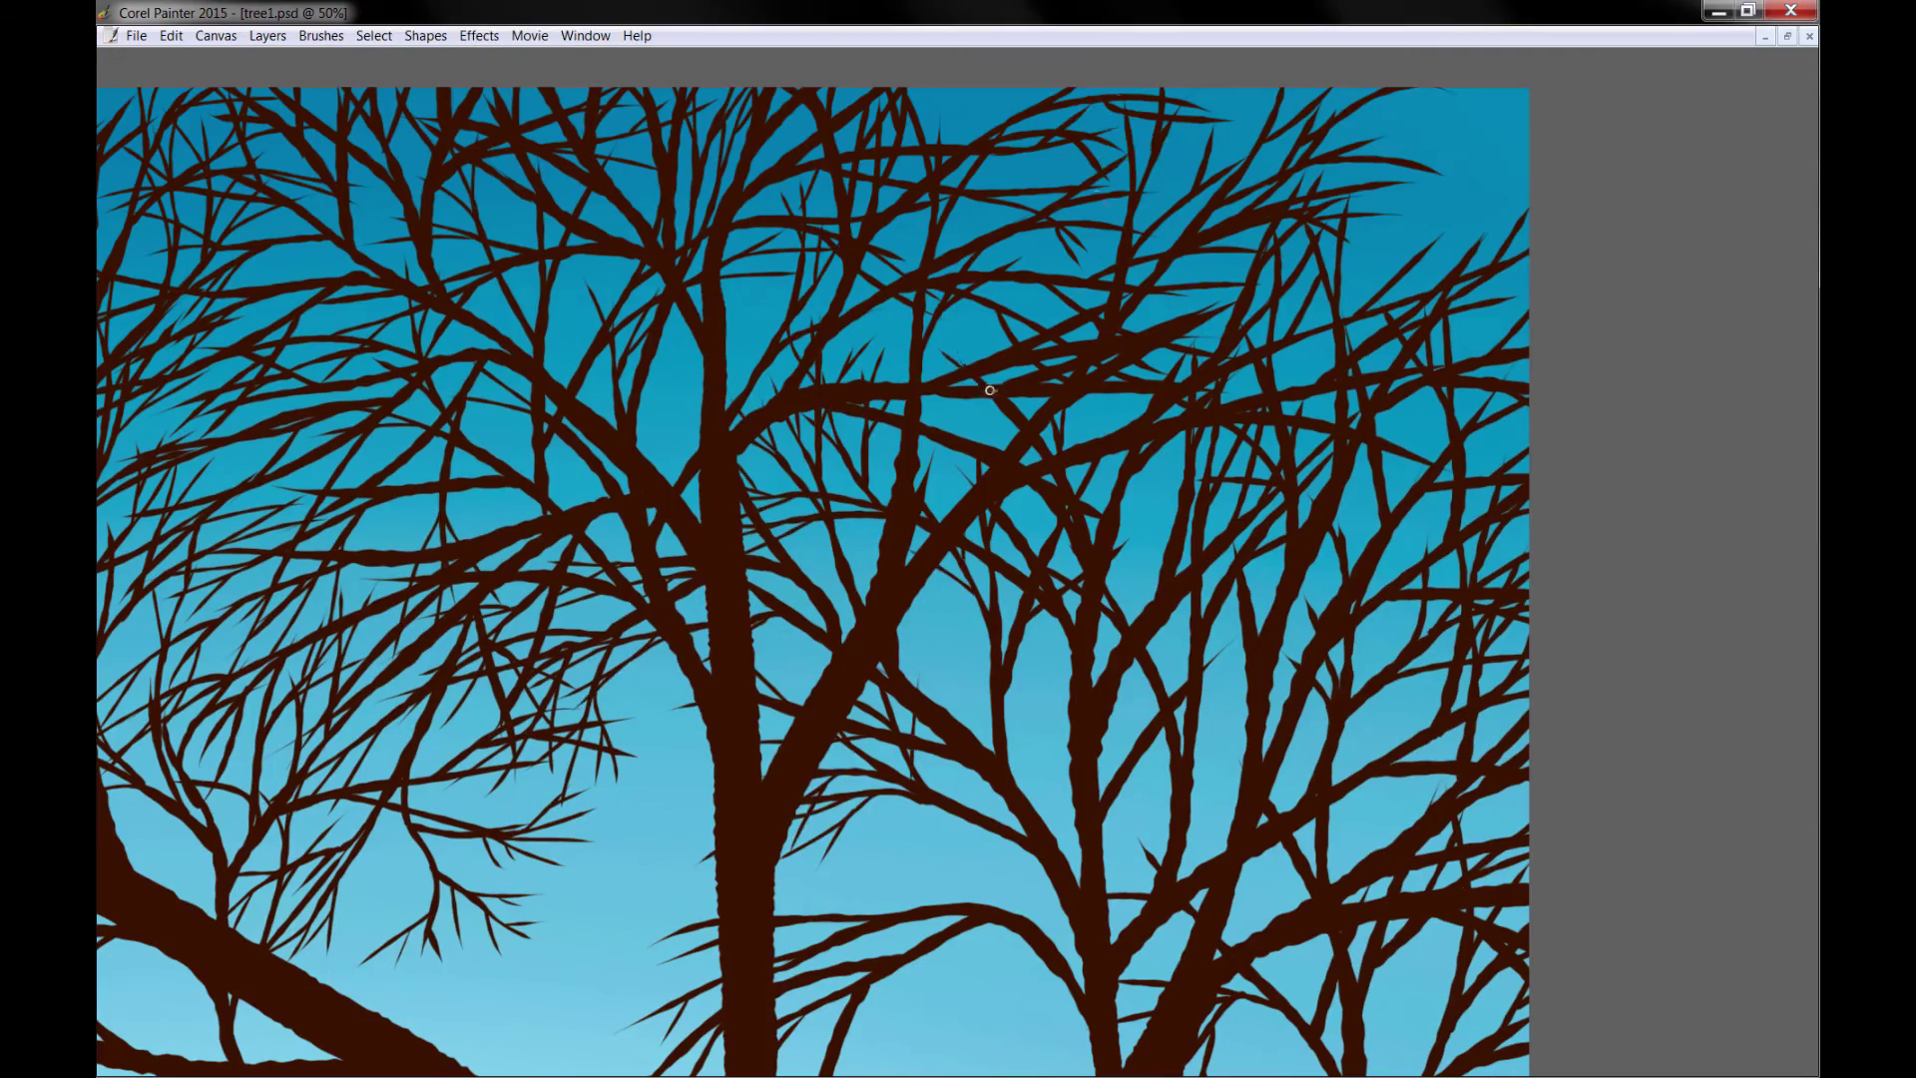
drag(1511, 170, 1347, 249)
drag(1497, 179, 1402, 279)
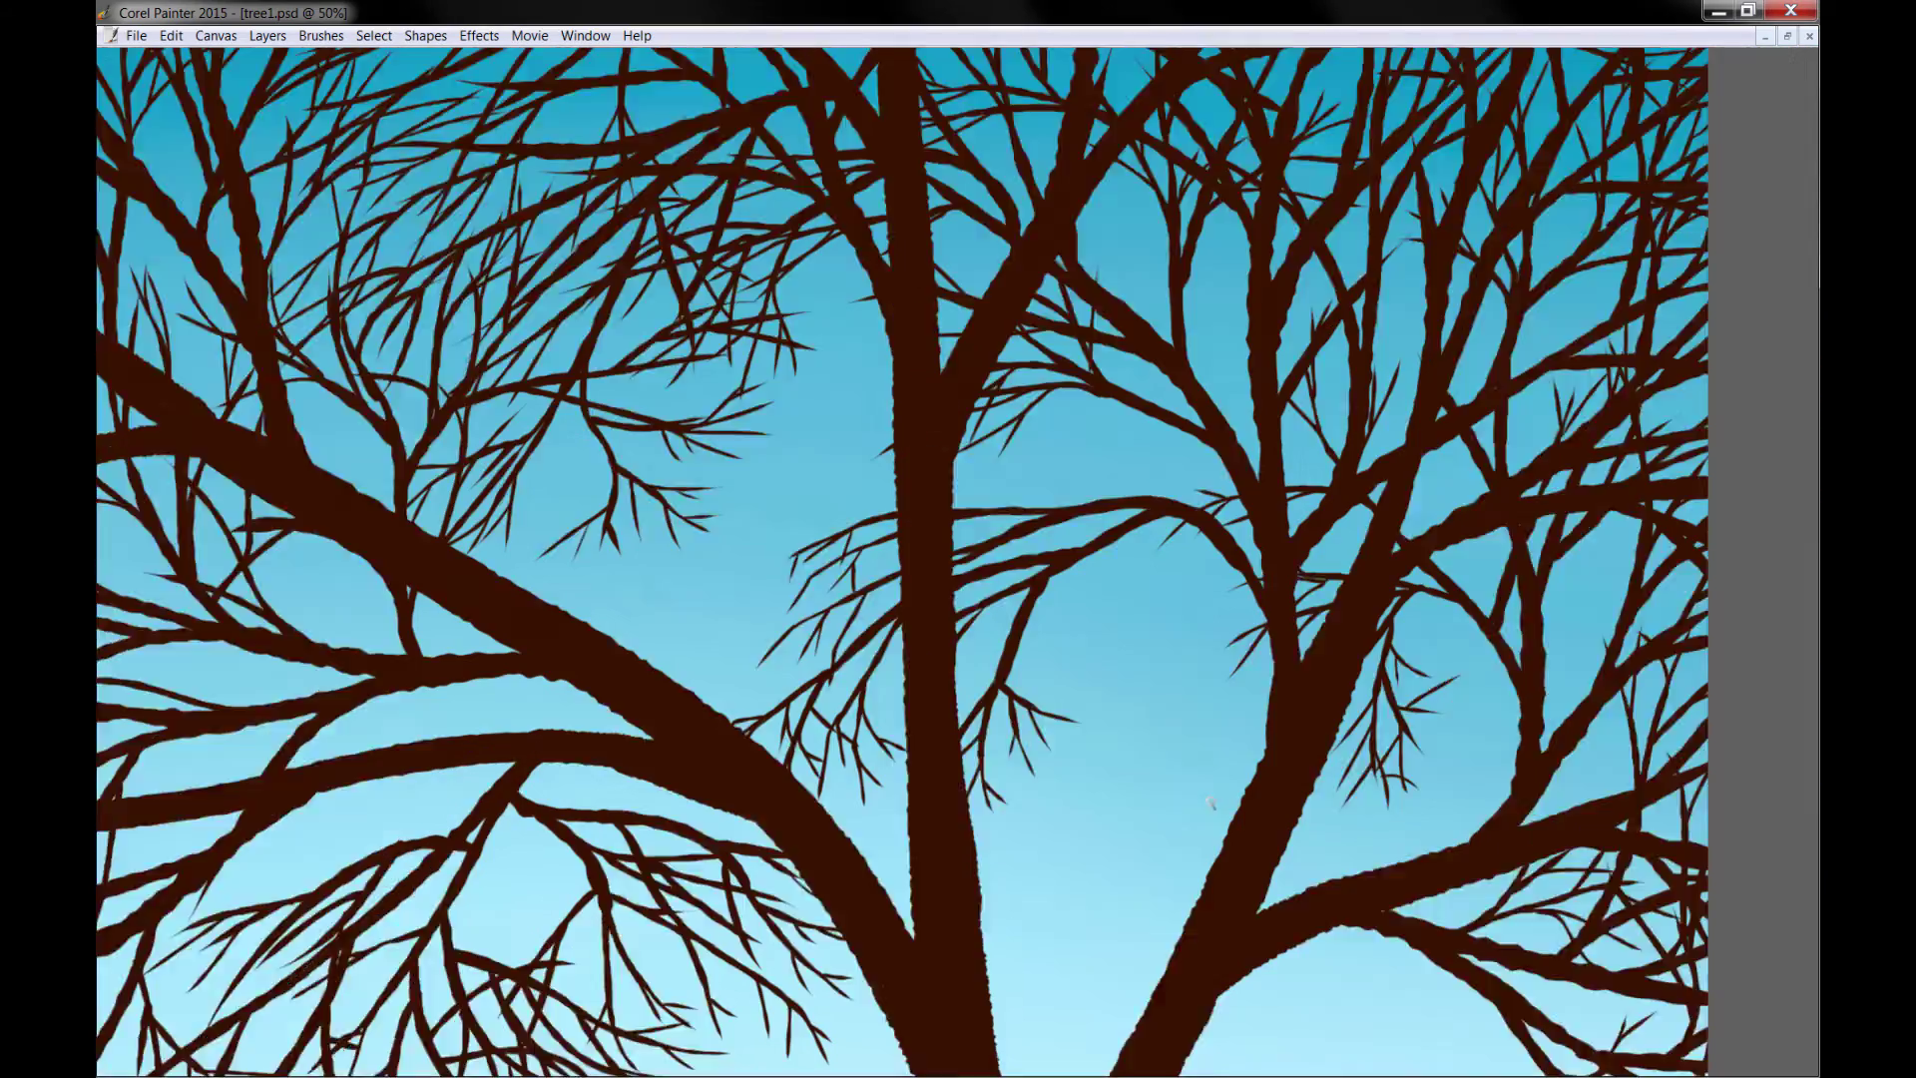
alt+click(849, 456)
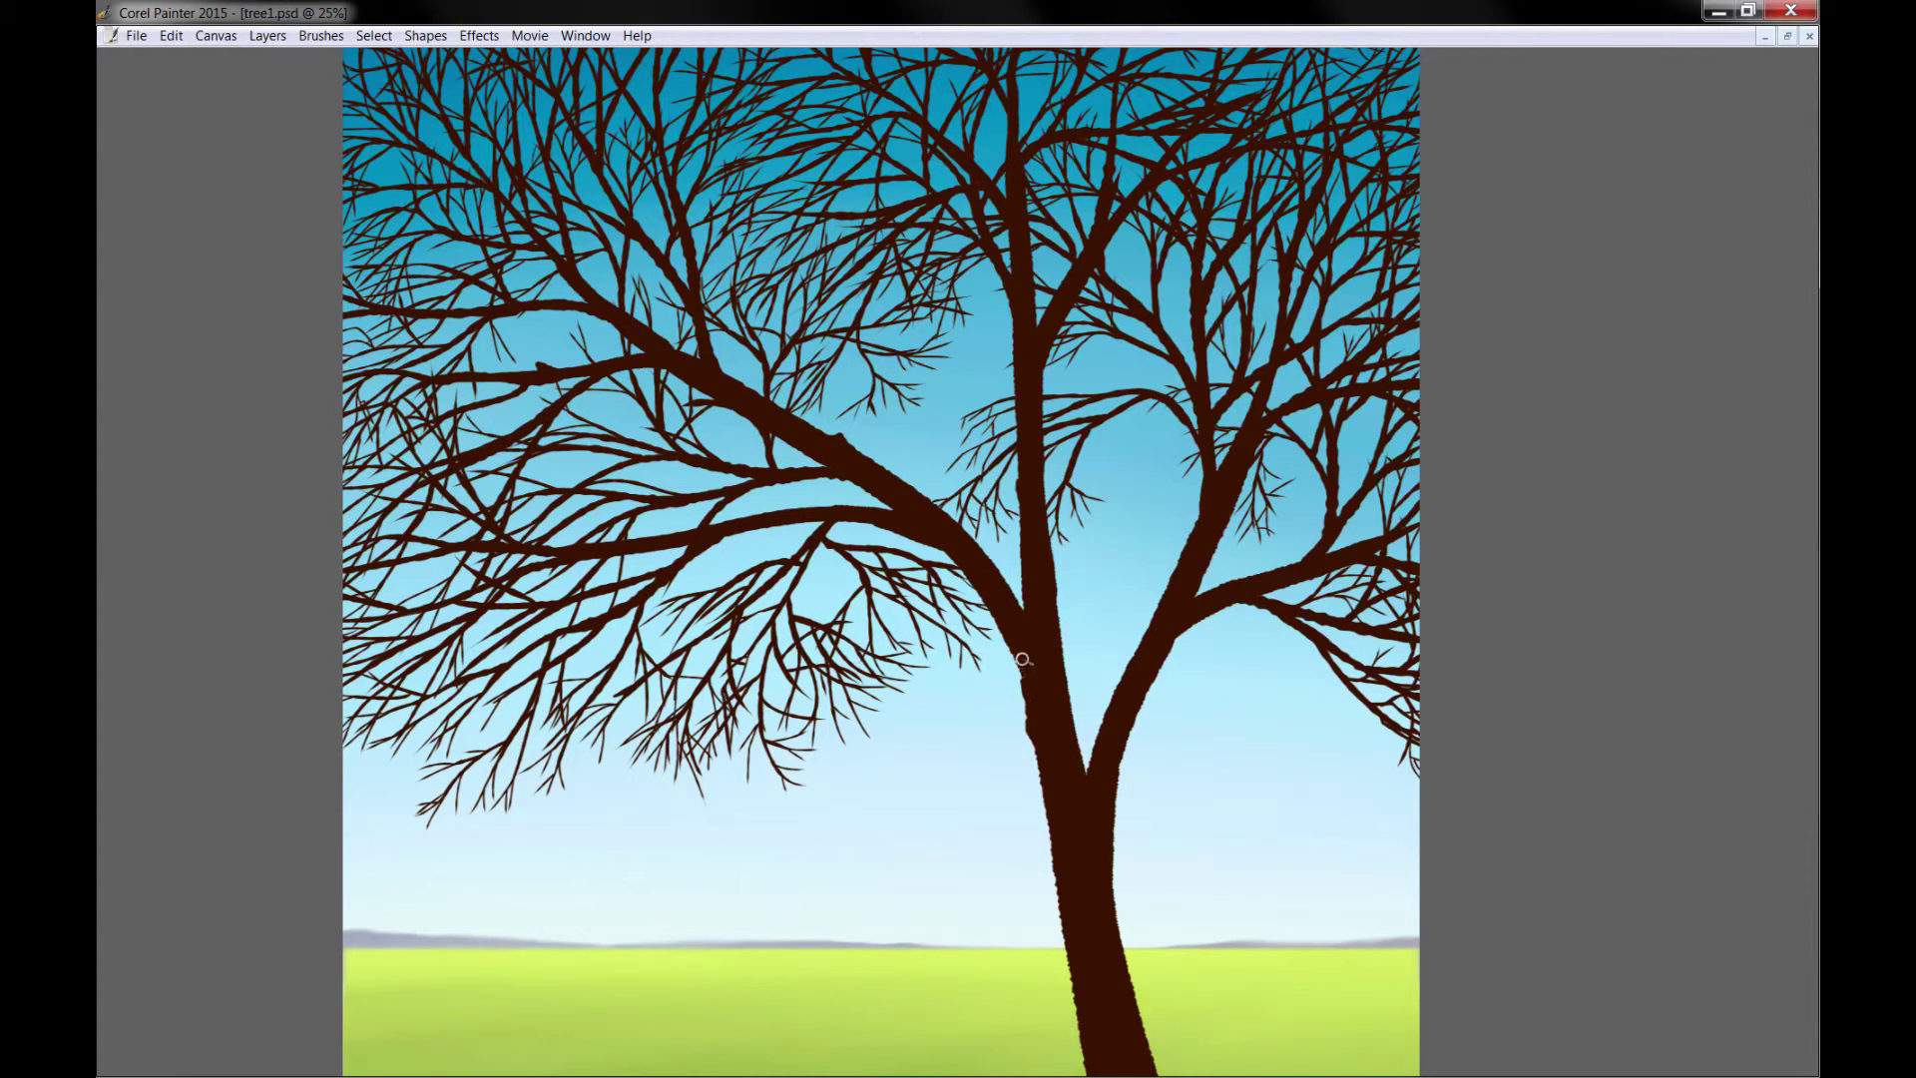
Step: Merge the layers from fine-twigs down to trunk into a single layer named tree-trunk
drag(1197, 734, 1038, 602)
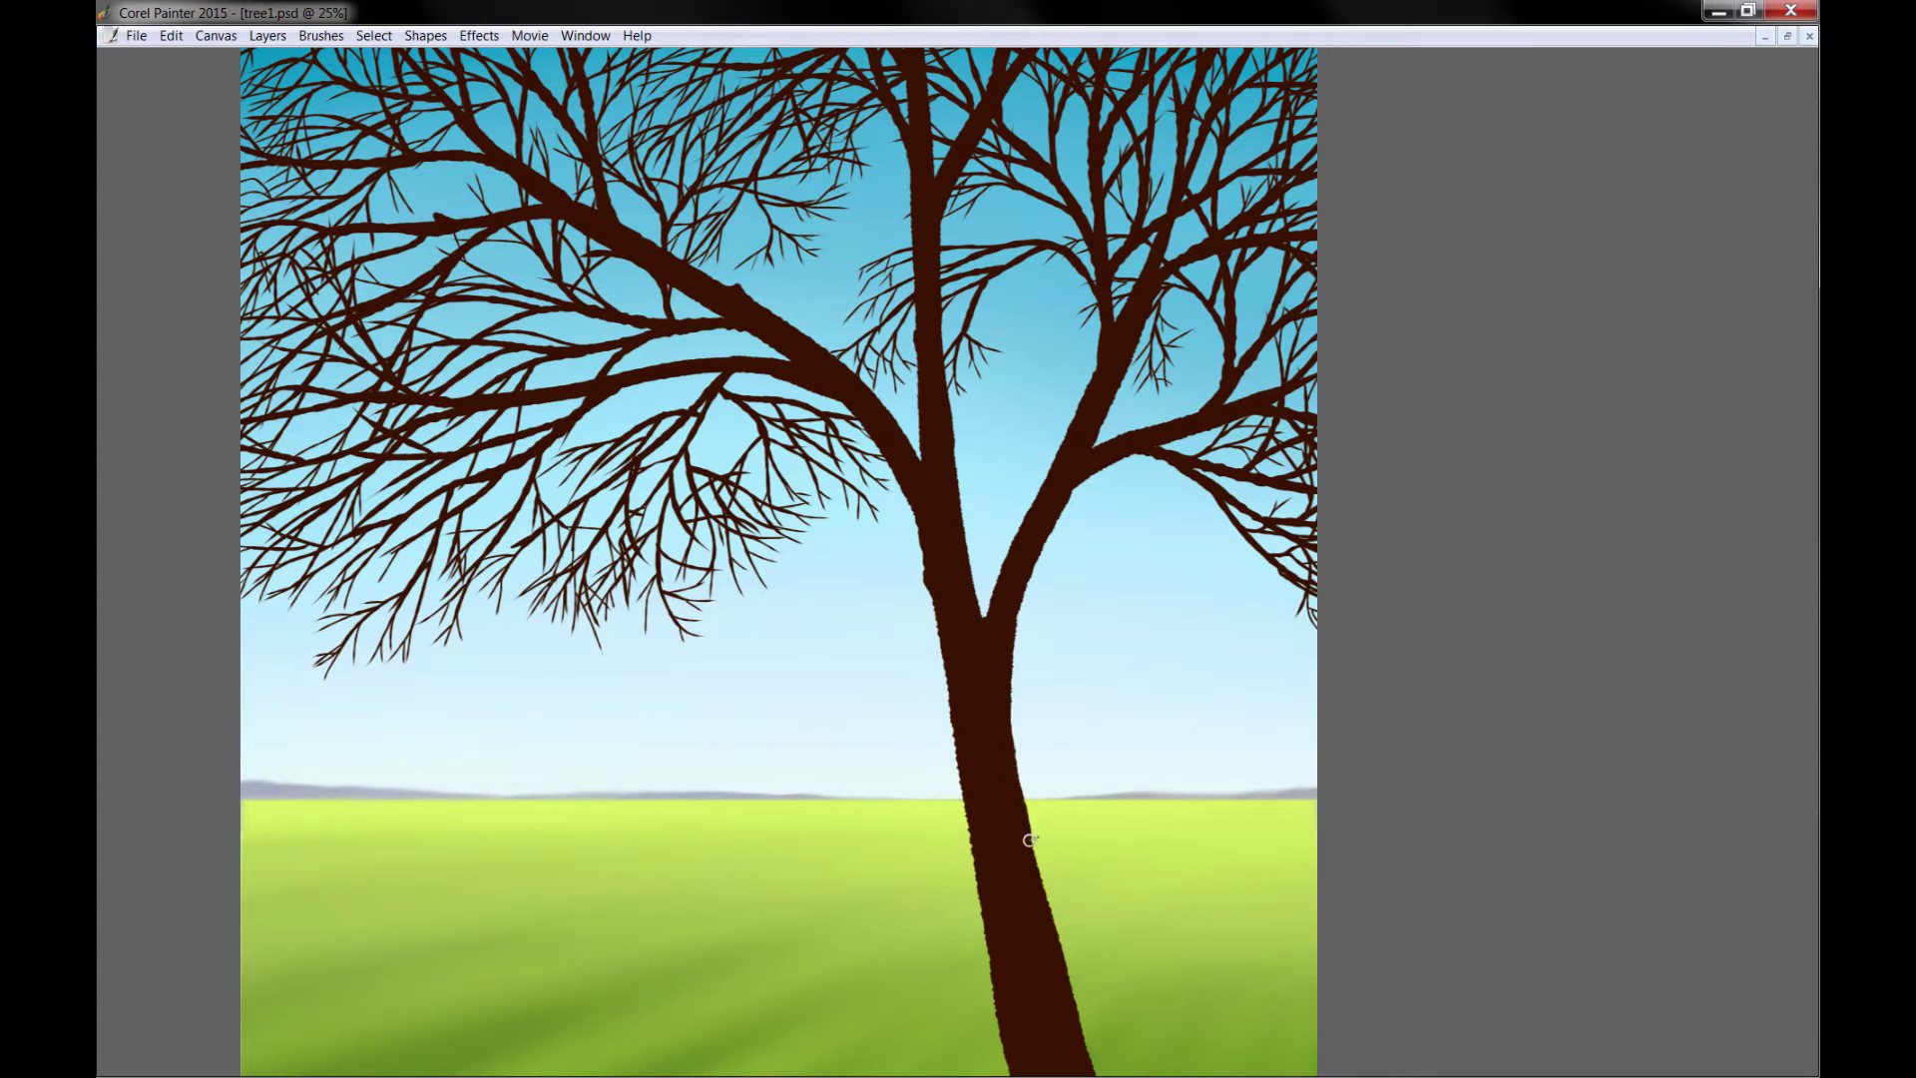
drag(1031, 876, 1013, 656)
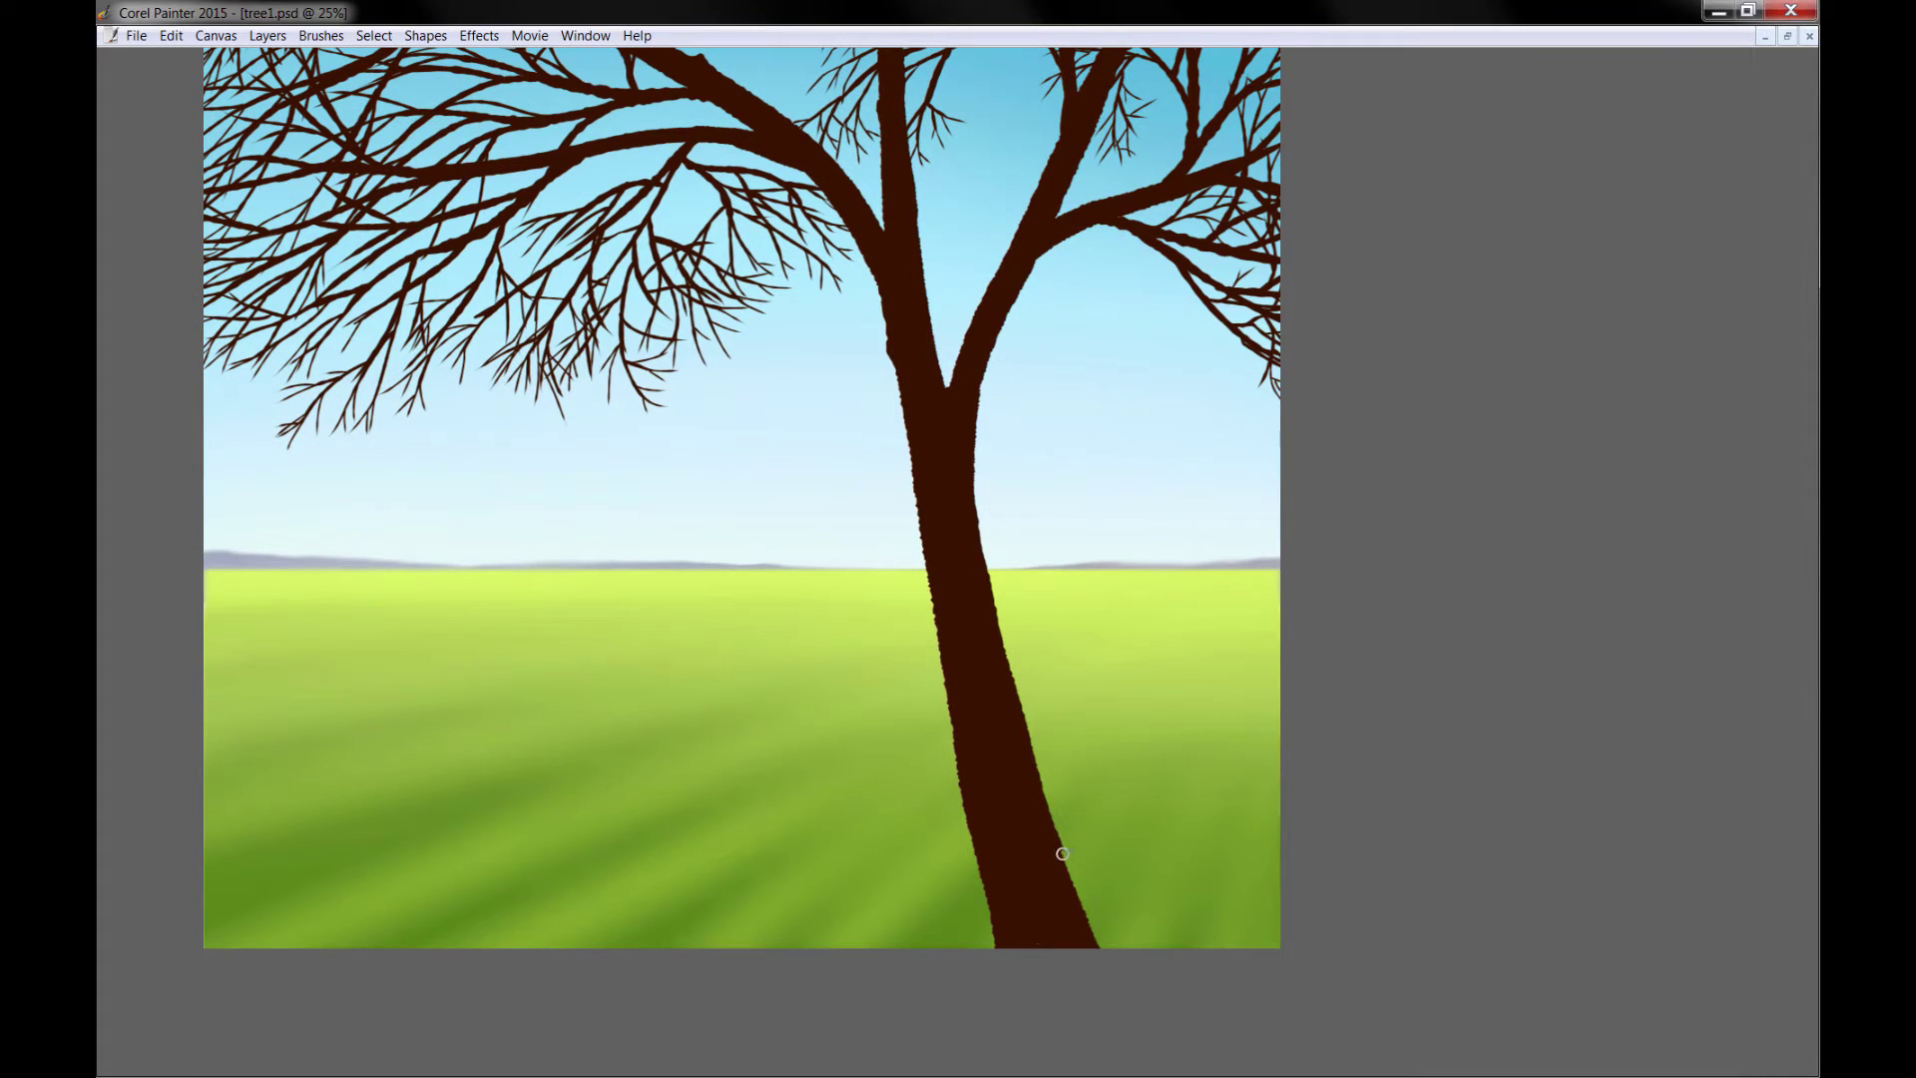
key(Tab)
key(ctrl+0)
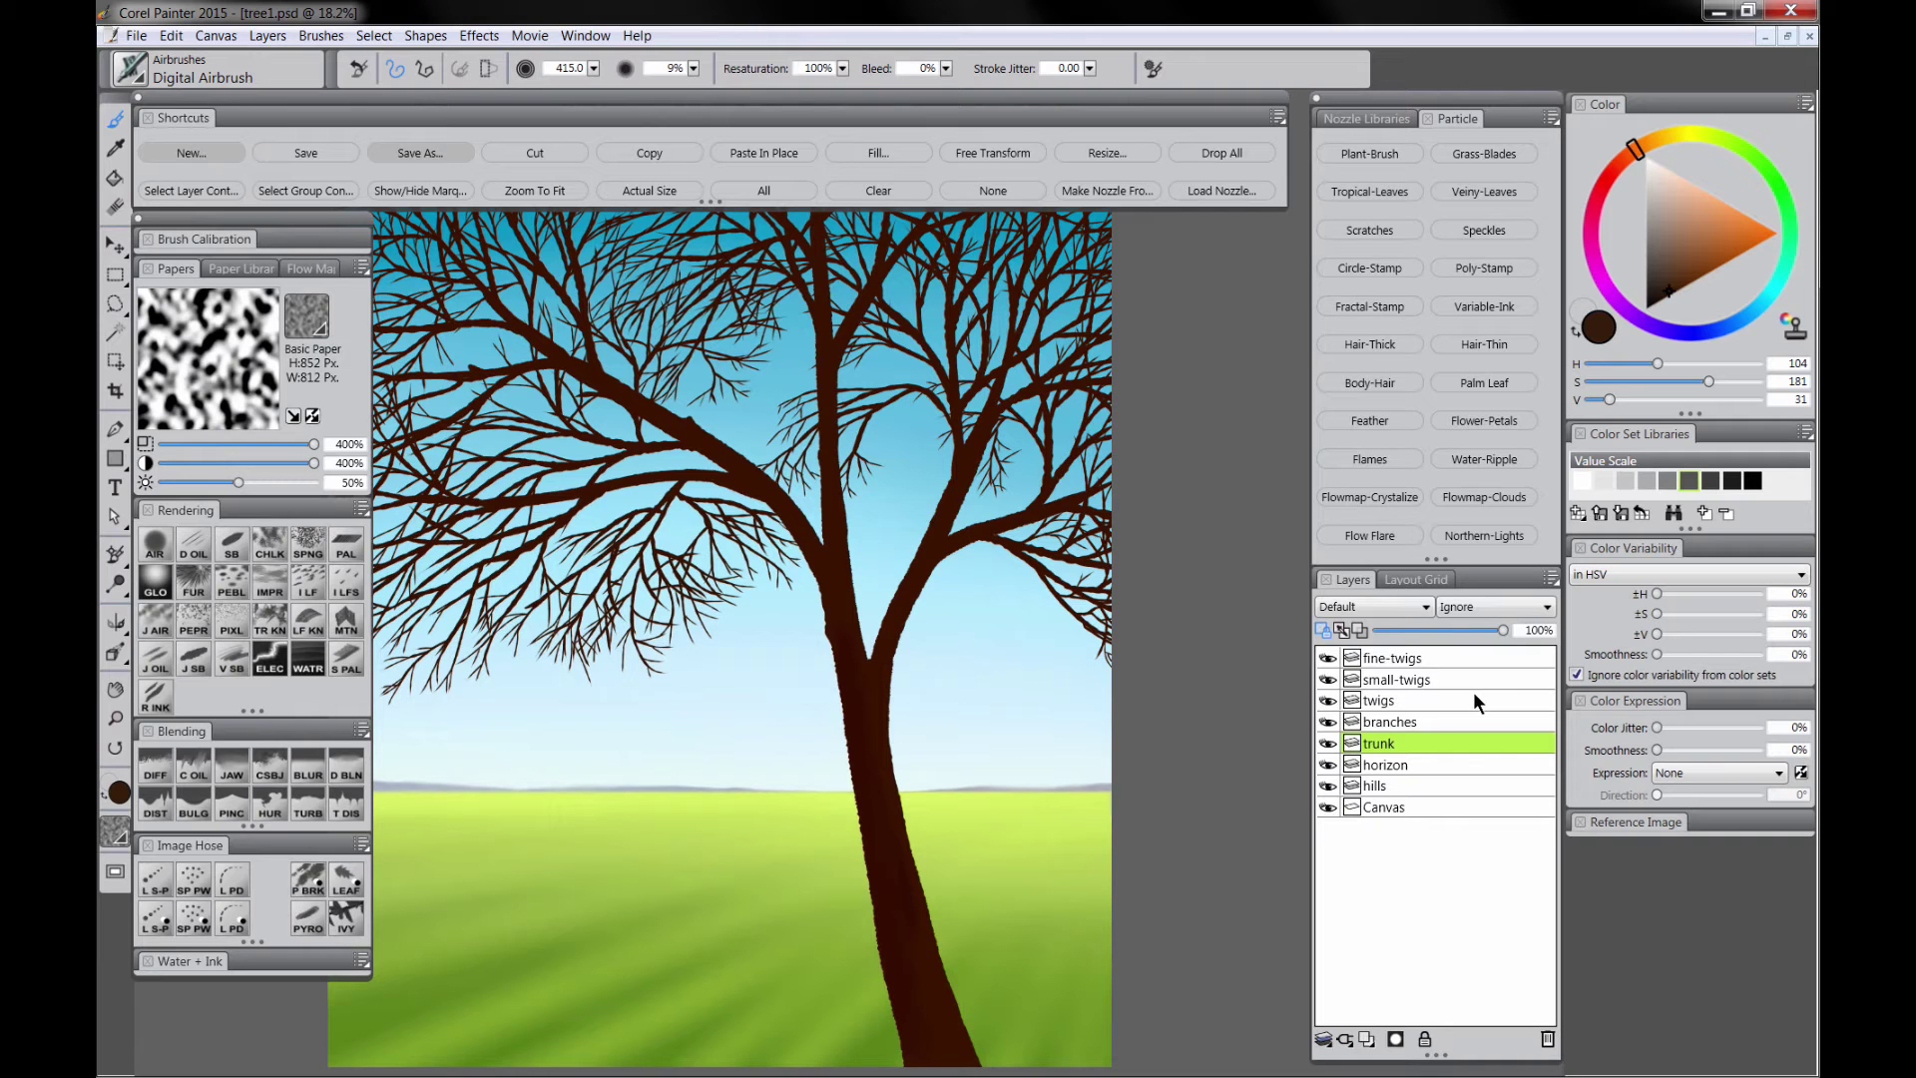
click(1424, 661)
shift+click(1409, 742)
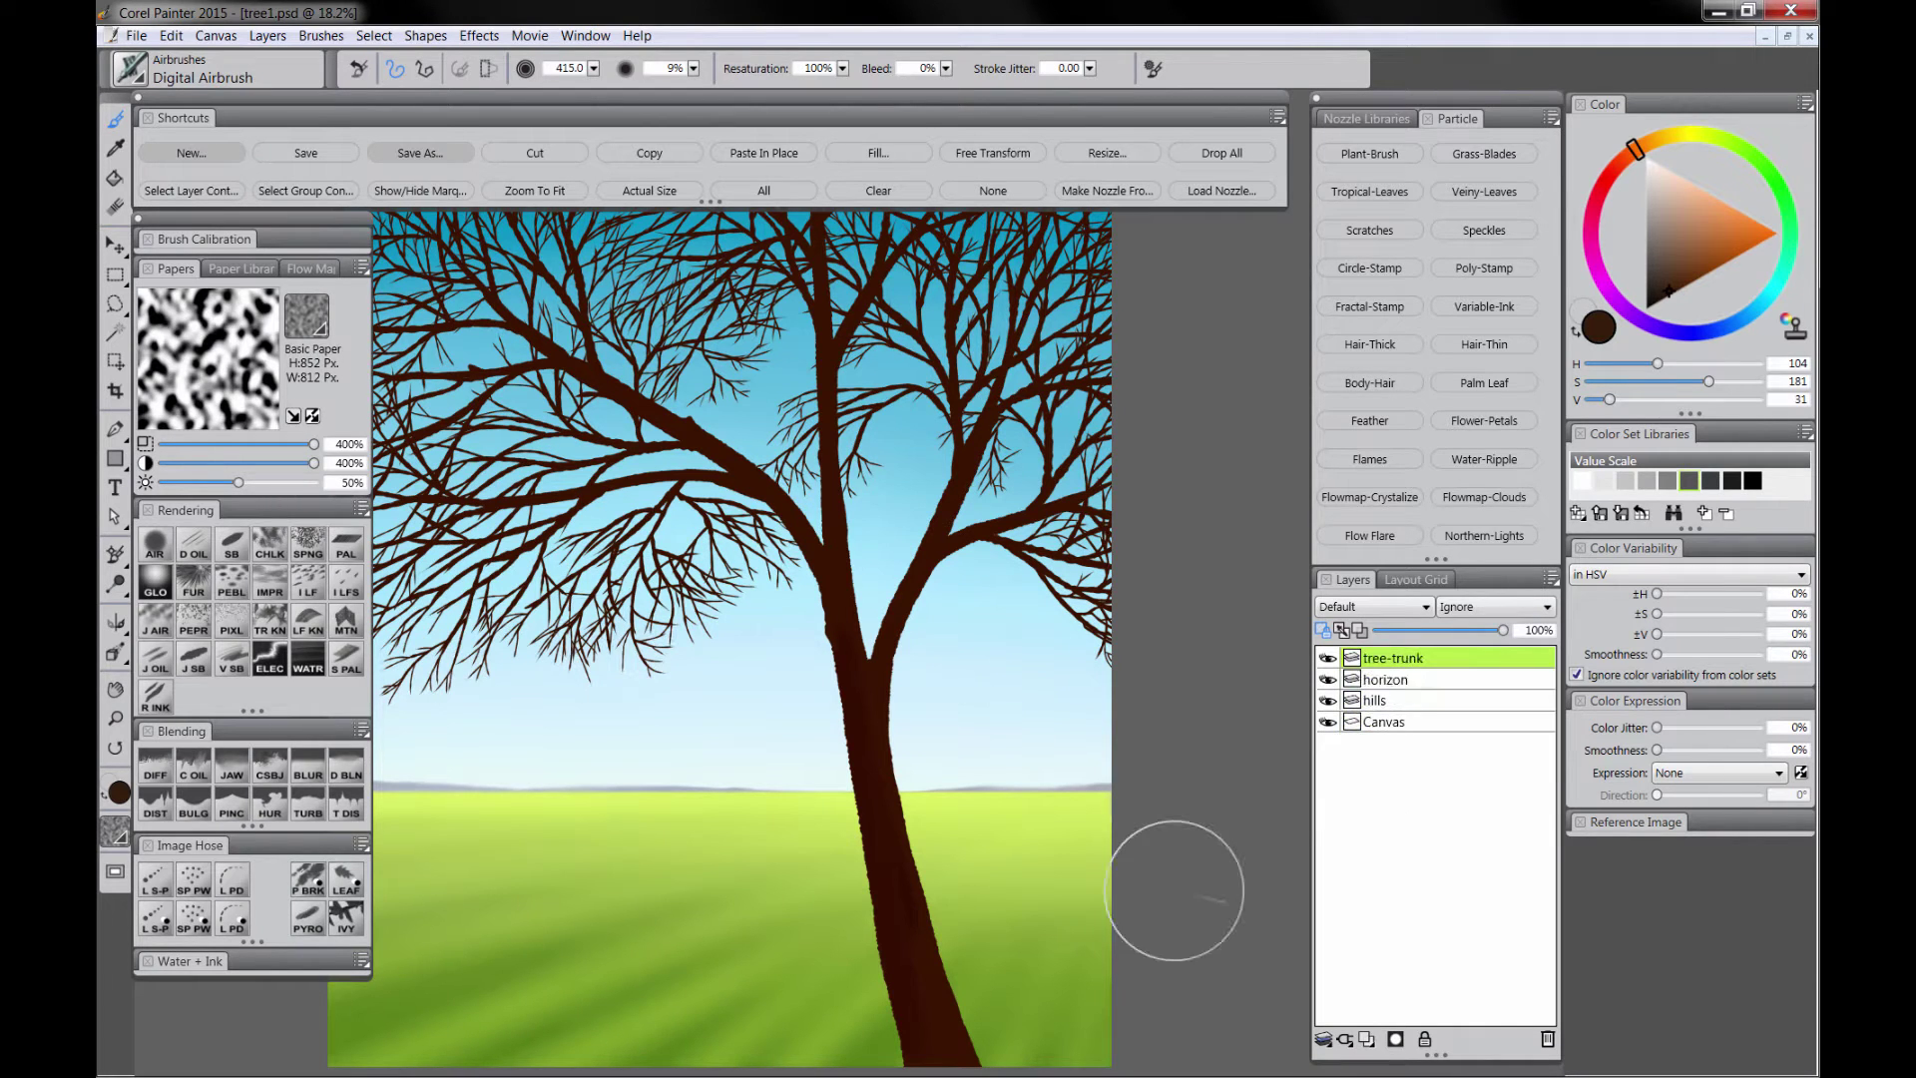
Step: Airbrush very dark brown shading (hue 104, saturation 255, value 20) along the trunk and main limbs with the Digital Airbrush
click(1667, 297)
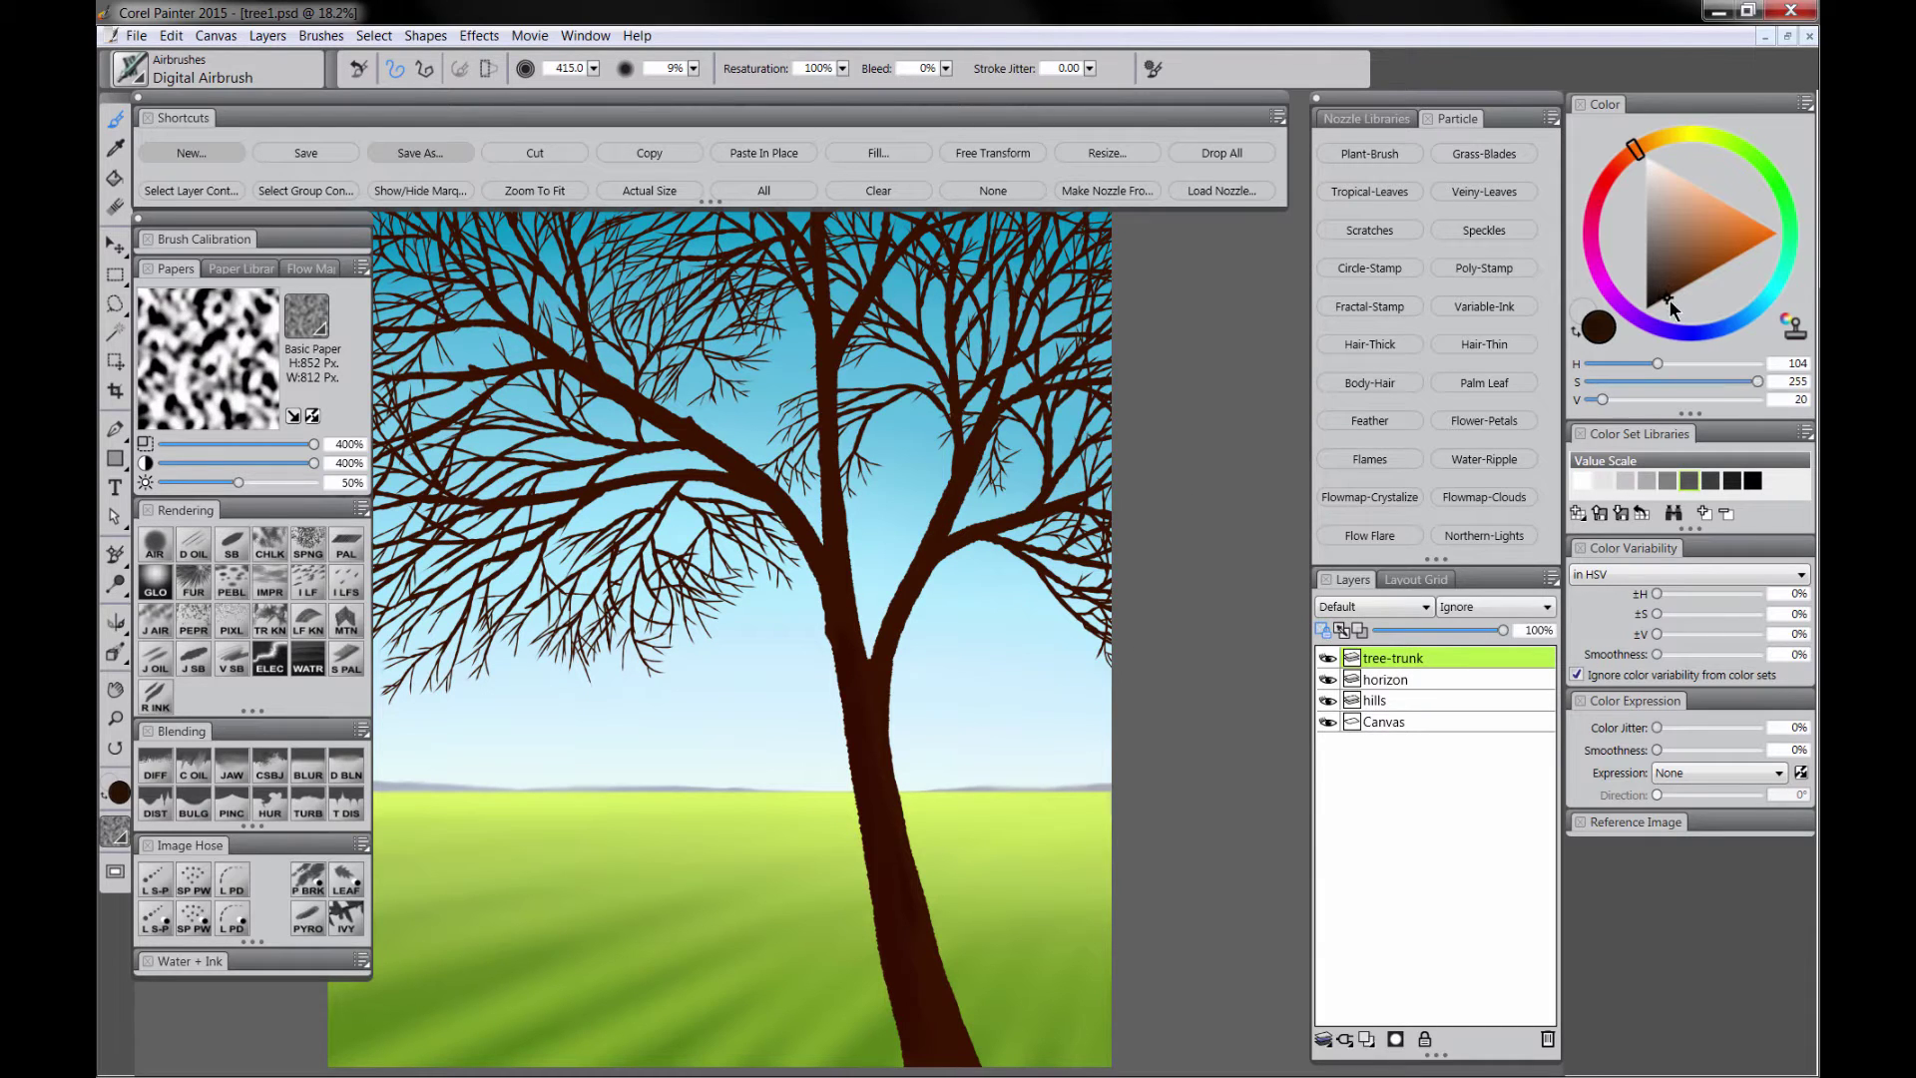
key(Tab)
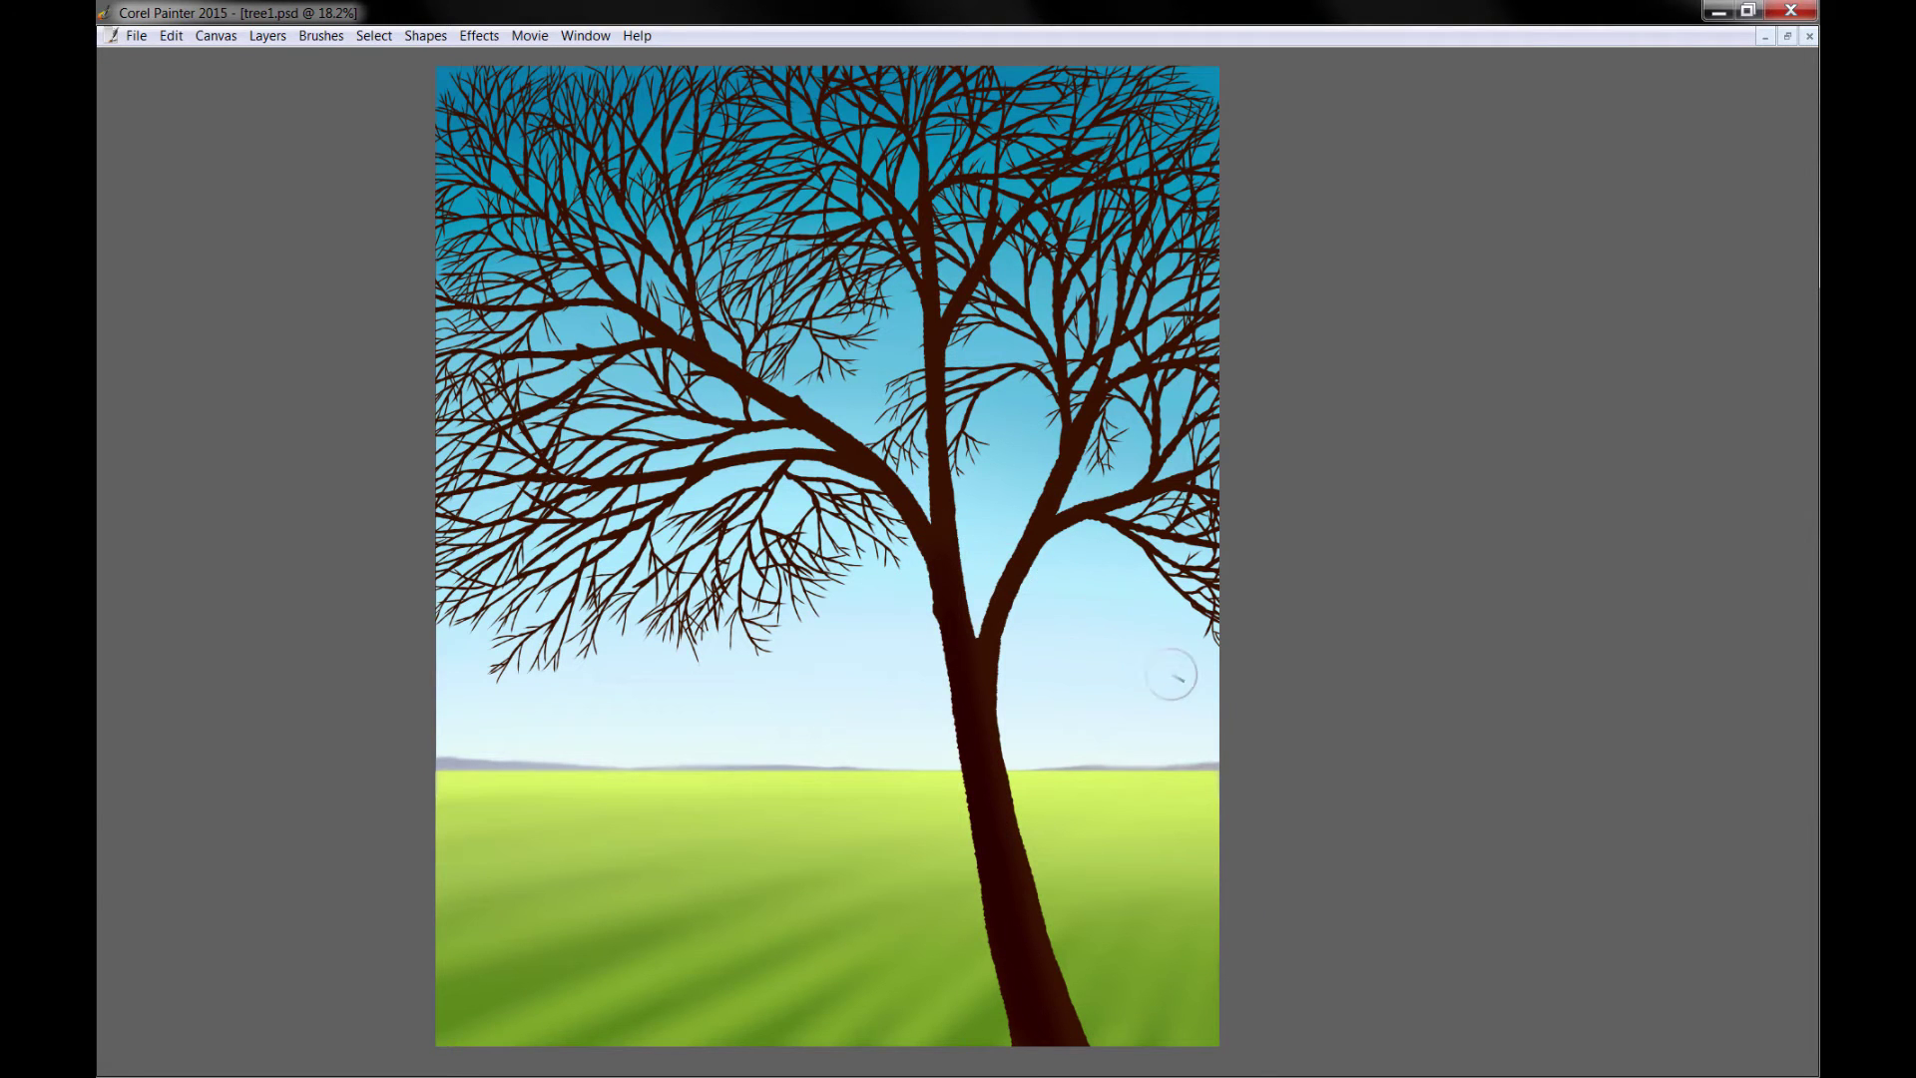
key(Tab)
key(Tab)
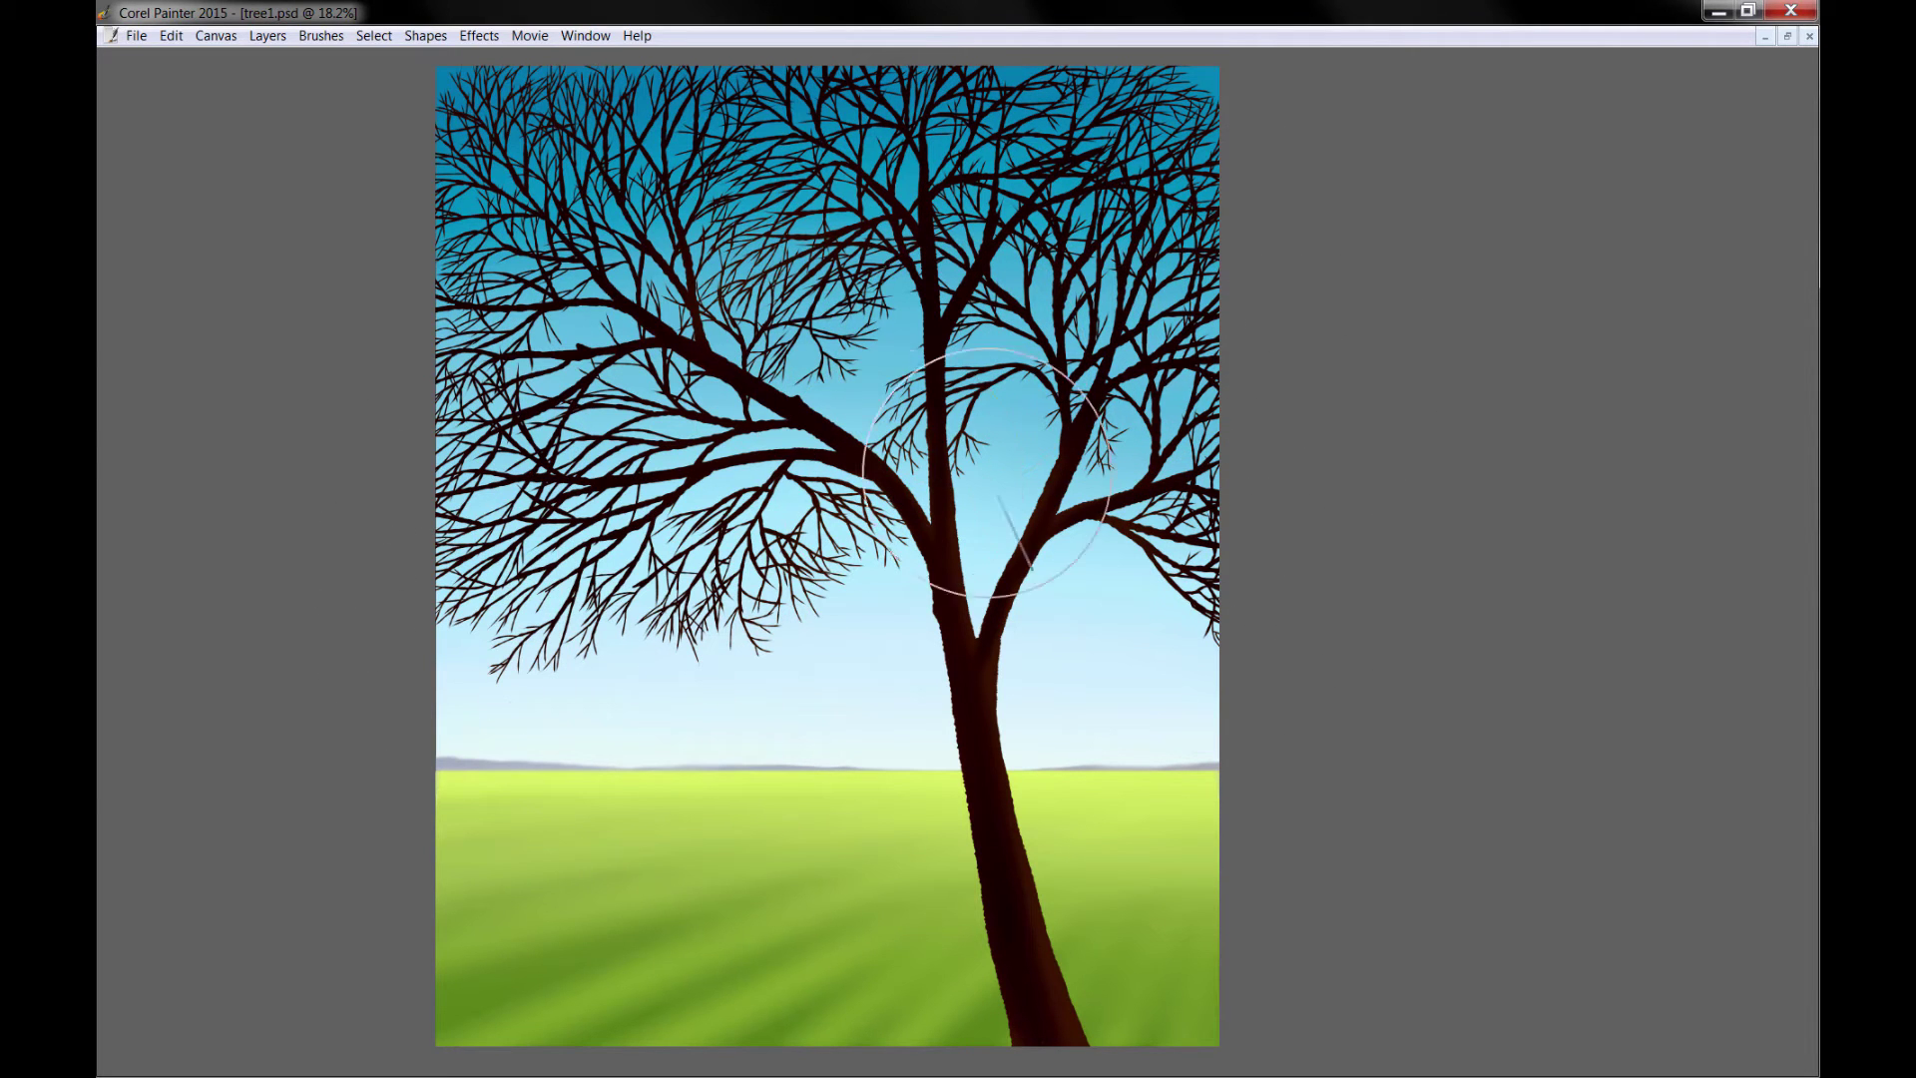
Step: Airbrush a soft green tint sampled from the field along the lower trunk, and shade it back with dark brown
key(Tab)
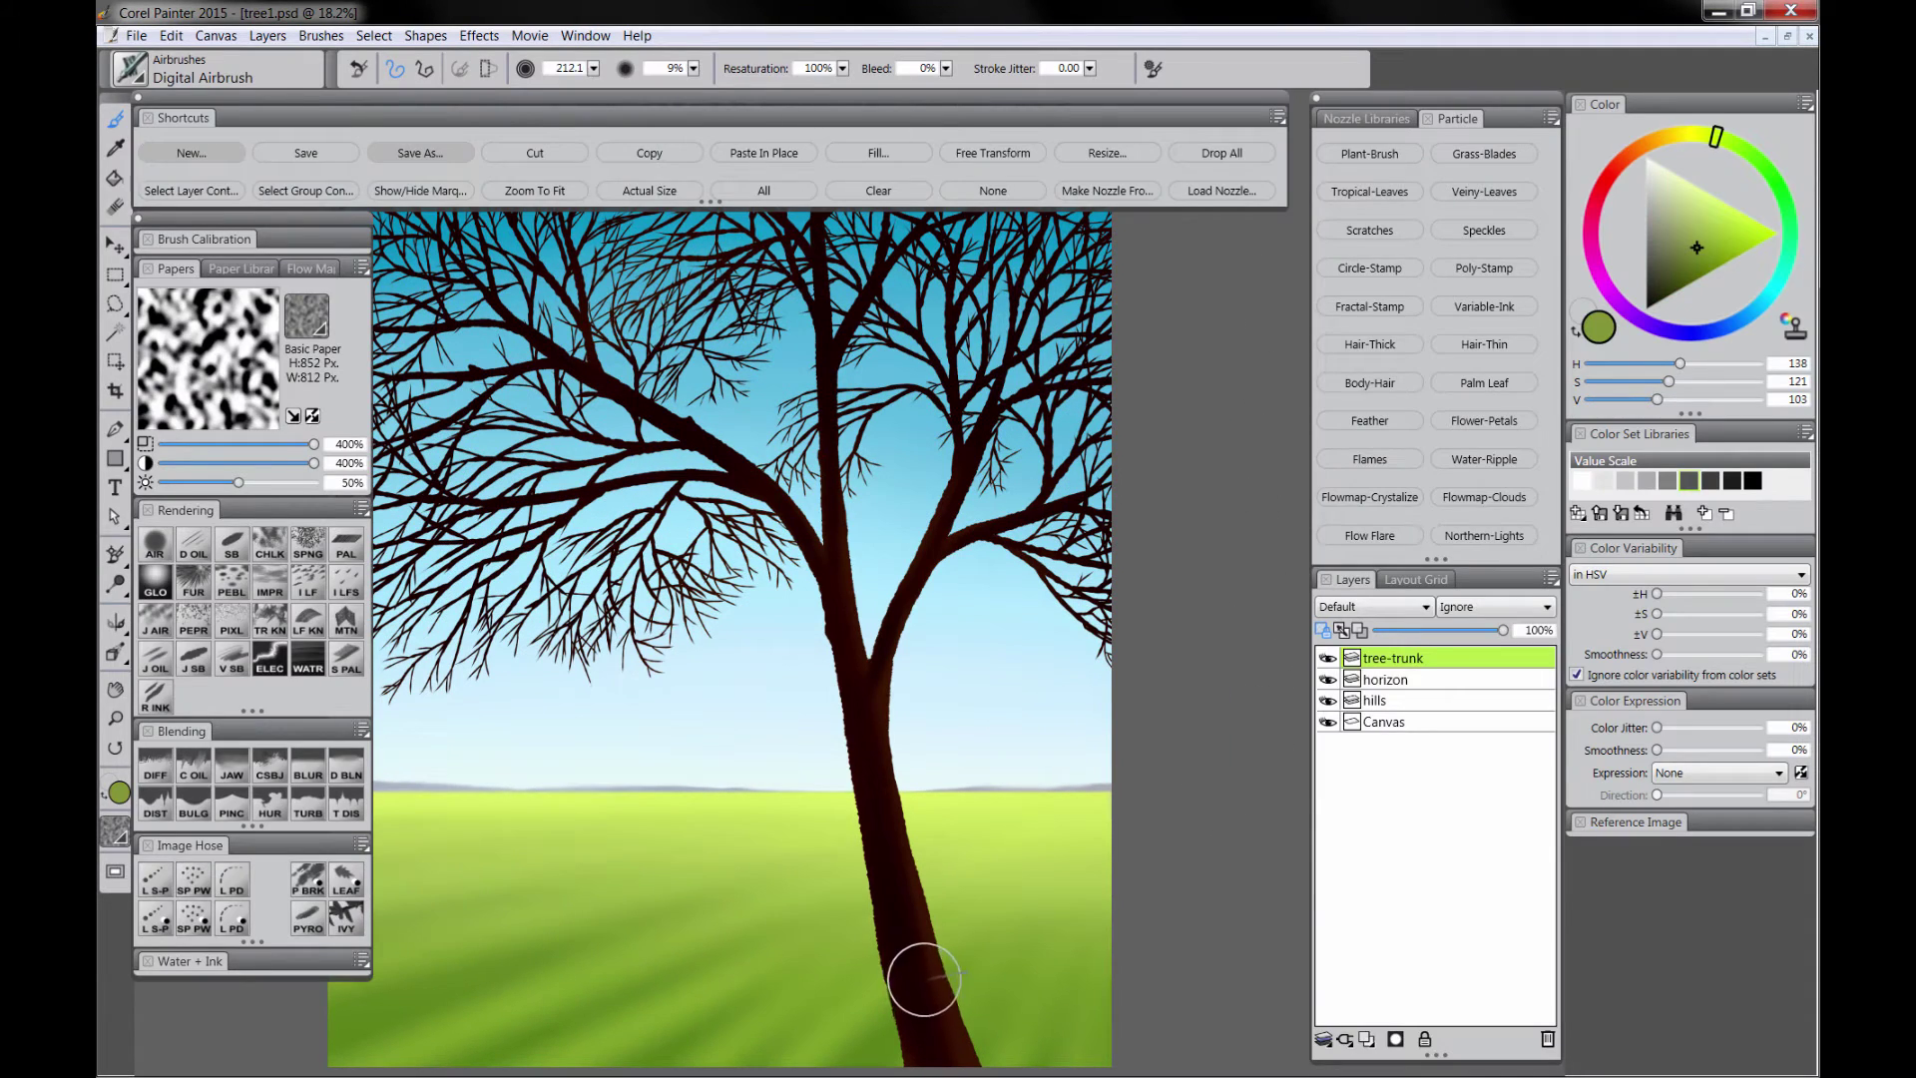
key(Tab)
drag(948, 794, 950, 611)
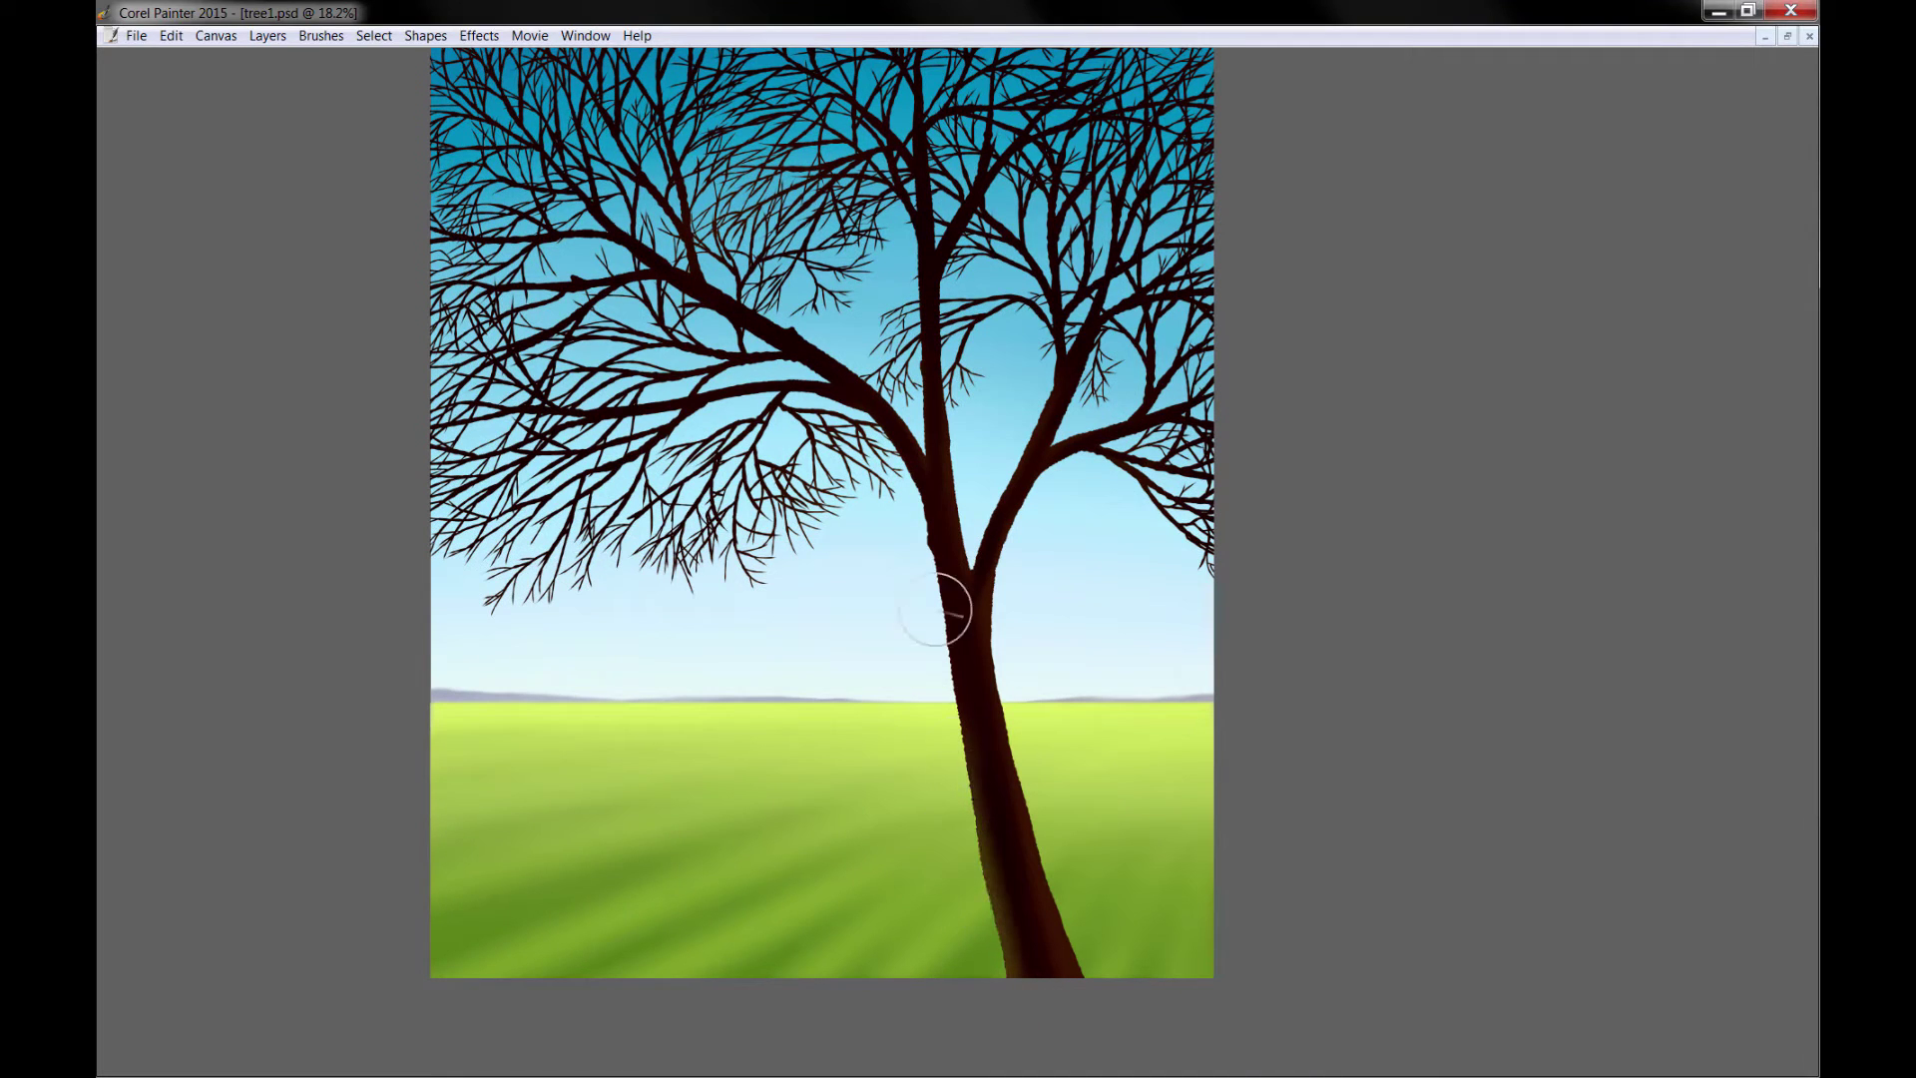
drag(985, 791, 1060, 1052)
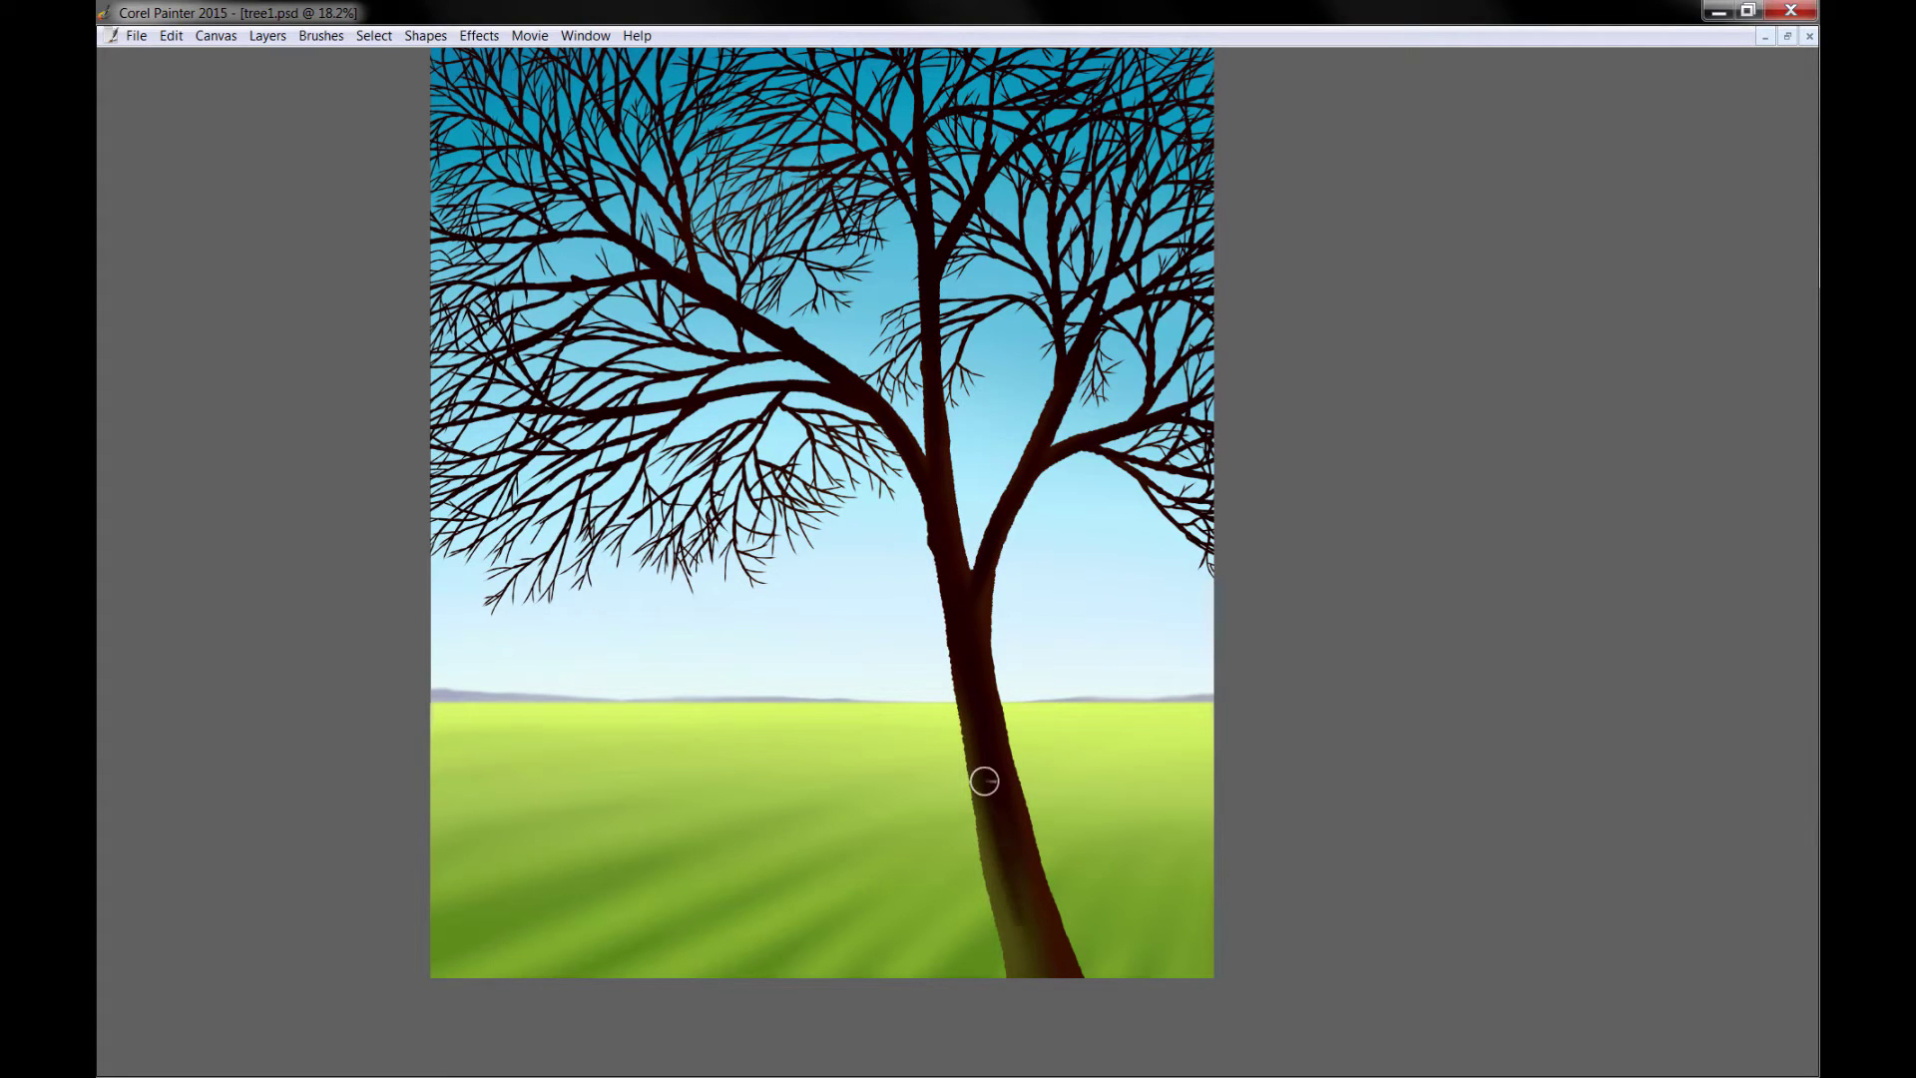
drag(984, 781, 1033, 995)
drag(999, 841, 1030, 1018)
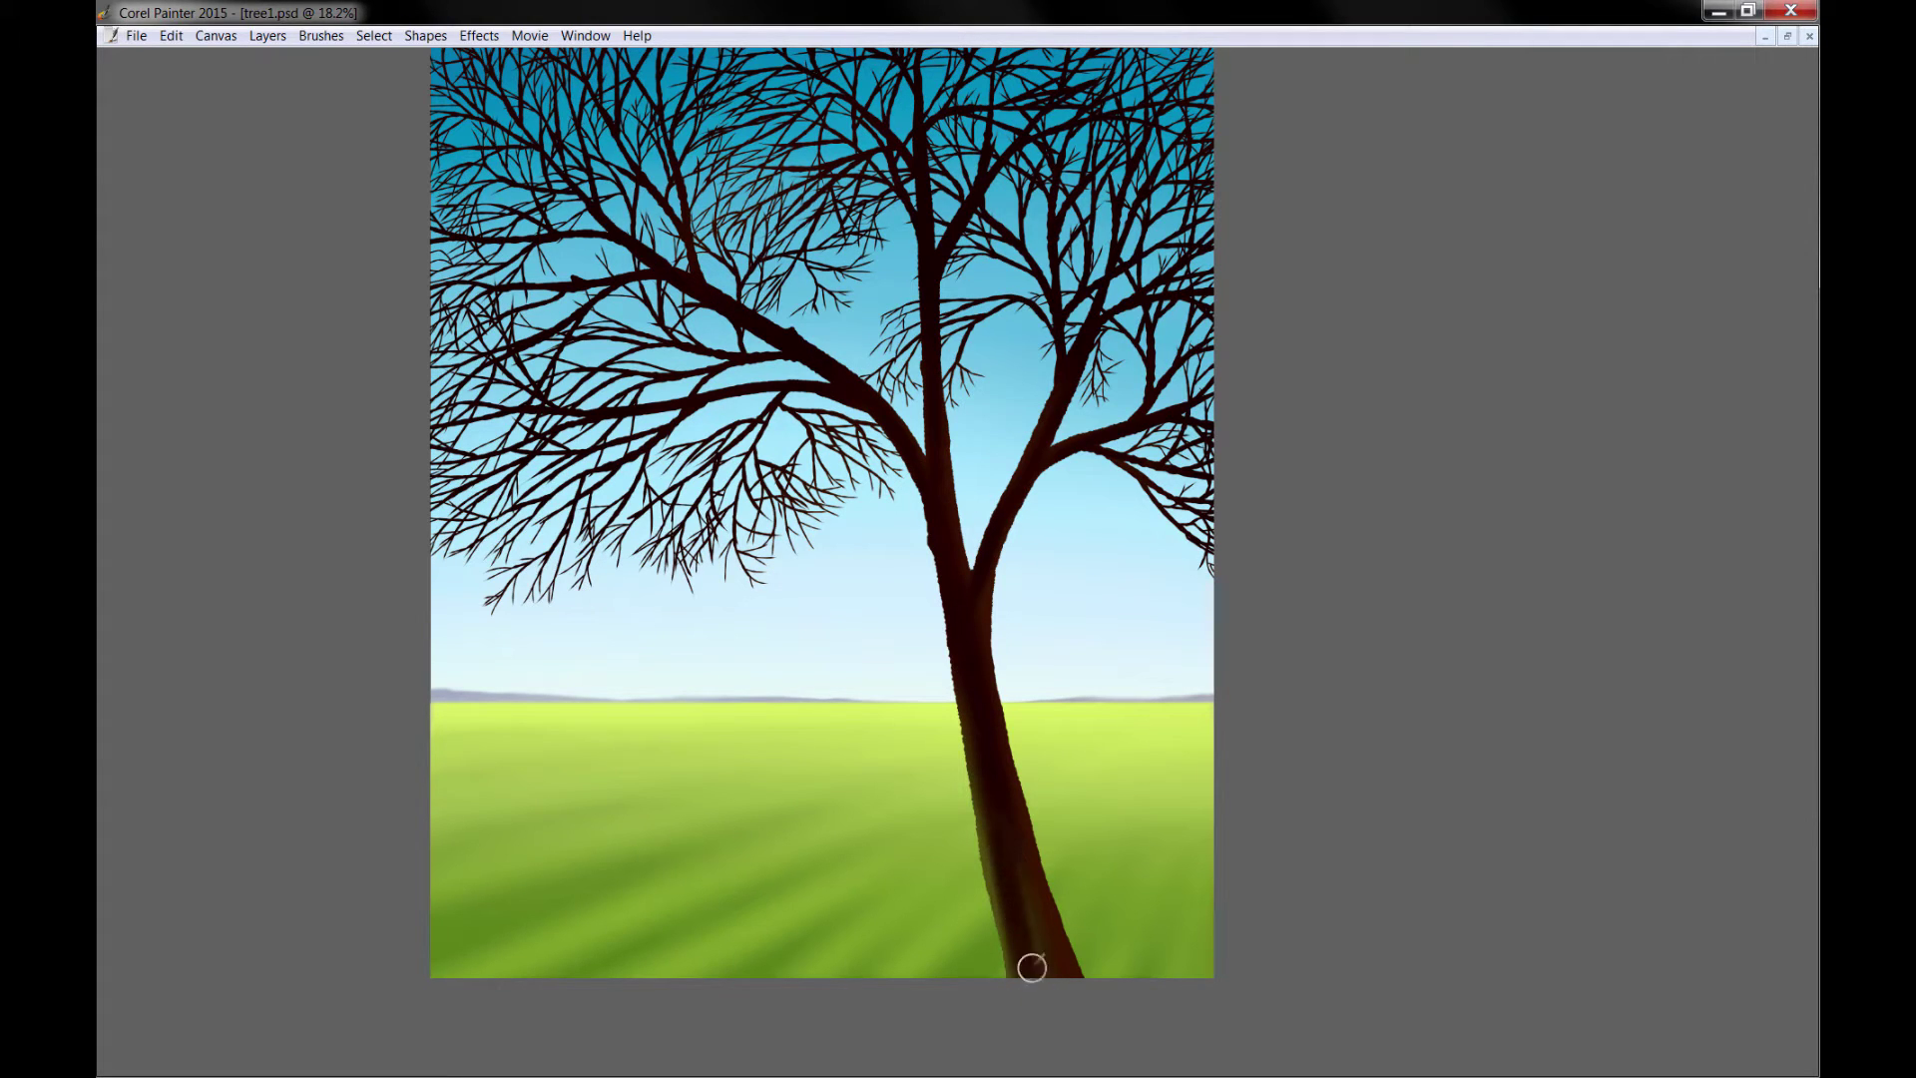
Step: Paint medium-brown bark streaks (hue 108, saturation 123, value 90) along the trunk and main limbs with the Smooth Palette Knife at size 40
key(Tab)
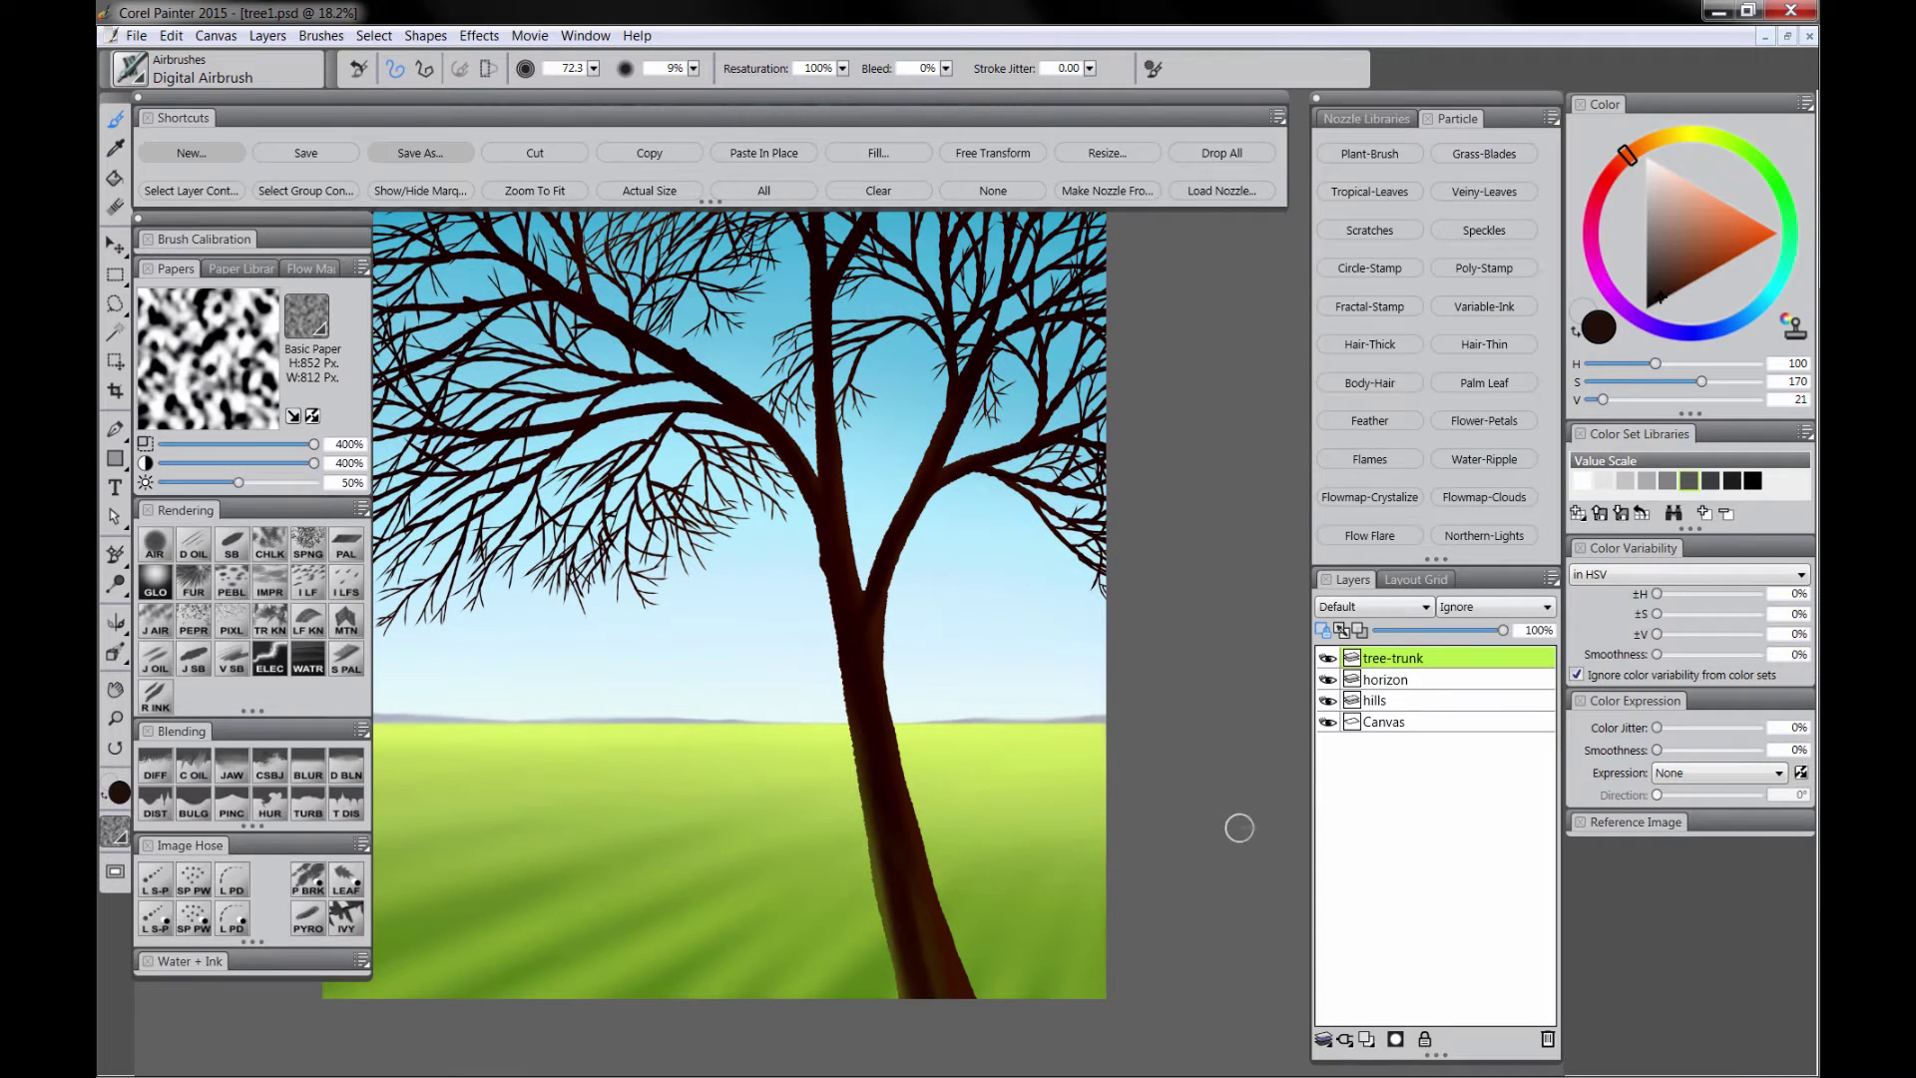
alt+click(955, 940)
click(1690, 255)
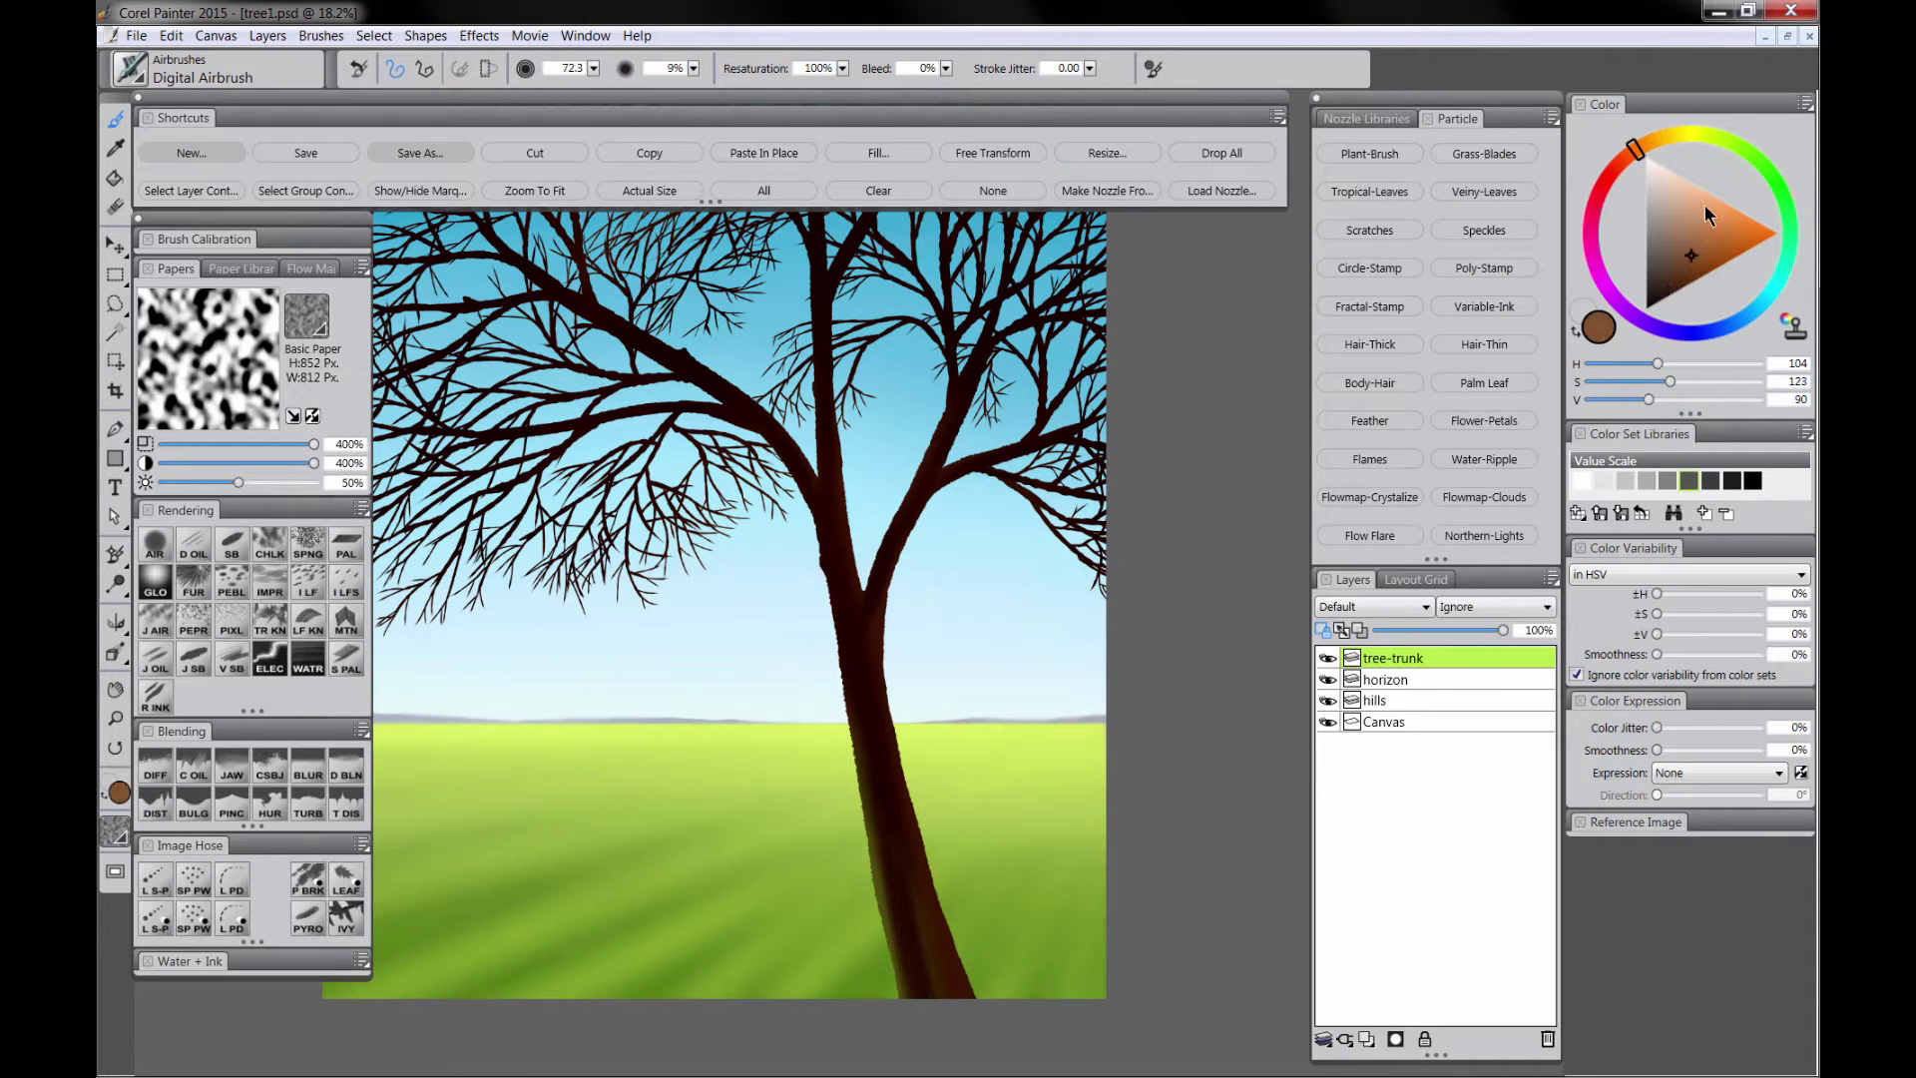
click(1636, 150)
key(Tab)
key(Tab)
key(ctrl+1)
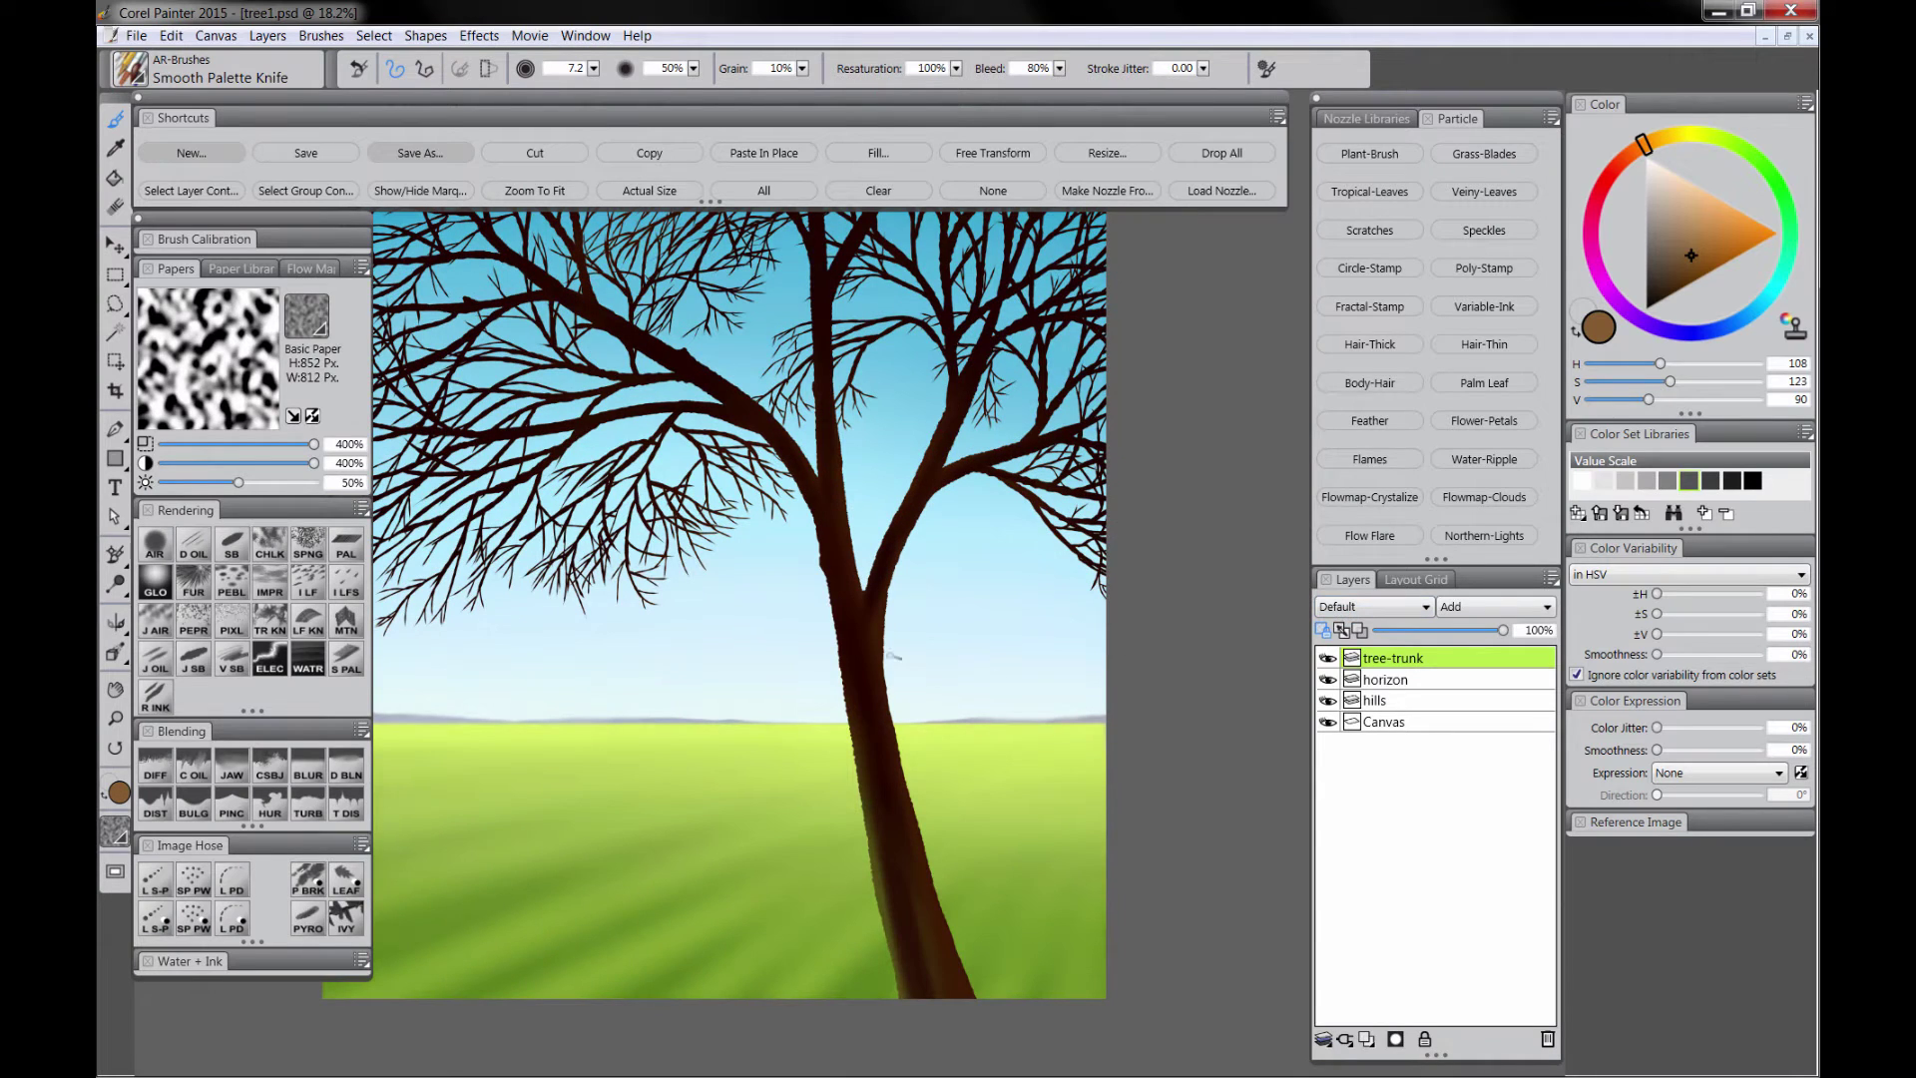
key(Tab)
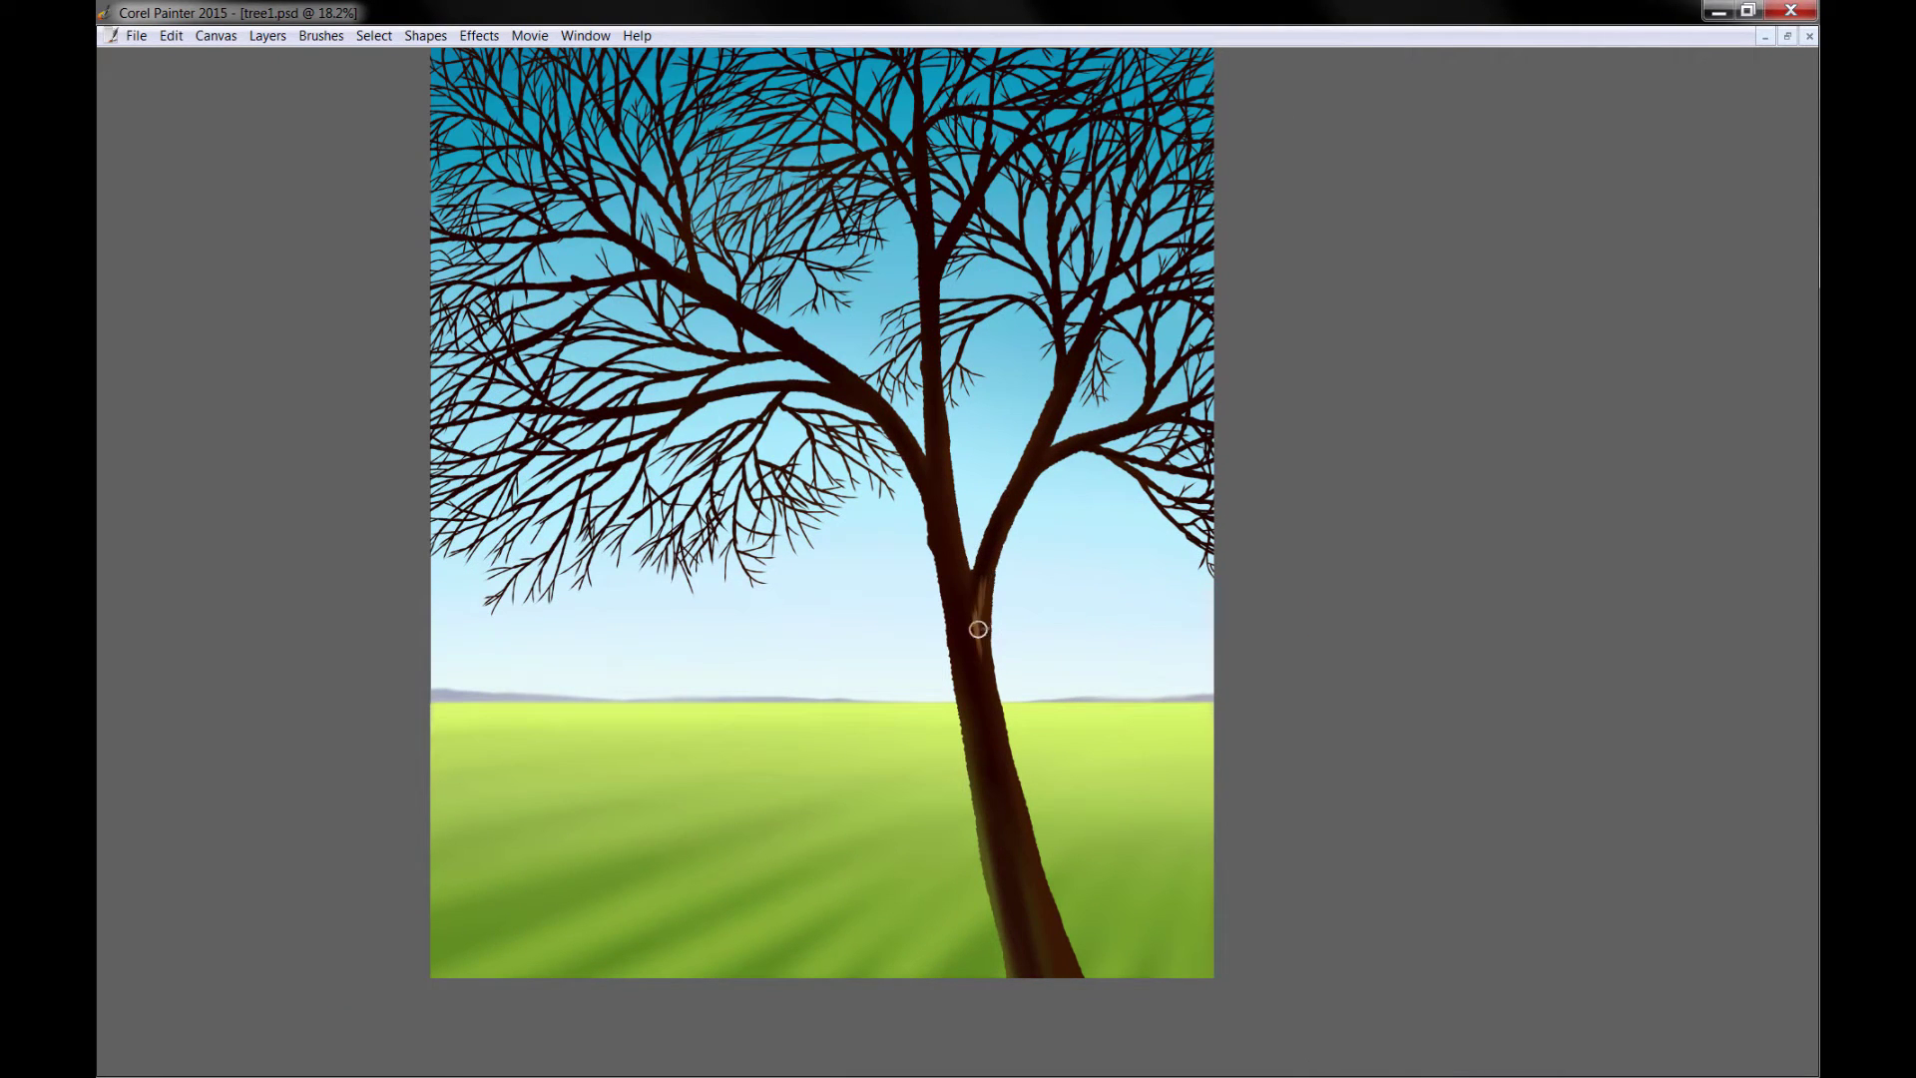
mouse_move(978, 628)
mouse_down()
mouse_move(988, 744)
mouse_move(979, 663)
mouse_move(1065, 966)
mouse_move(1028, 866)
mouse_move(1033, 479)
mouse_move(1066, 375)
mouse_move(937, 411)
mouse_move(943, 450)
mouse_move(788, 340)
mouse_move(1009, 962)
mouse_up()
key(Tab)
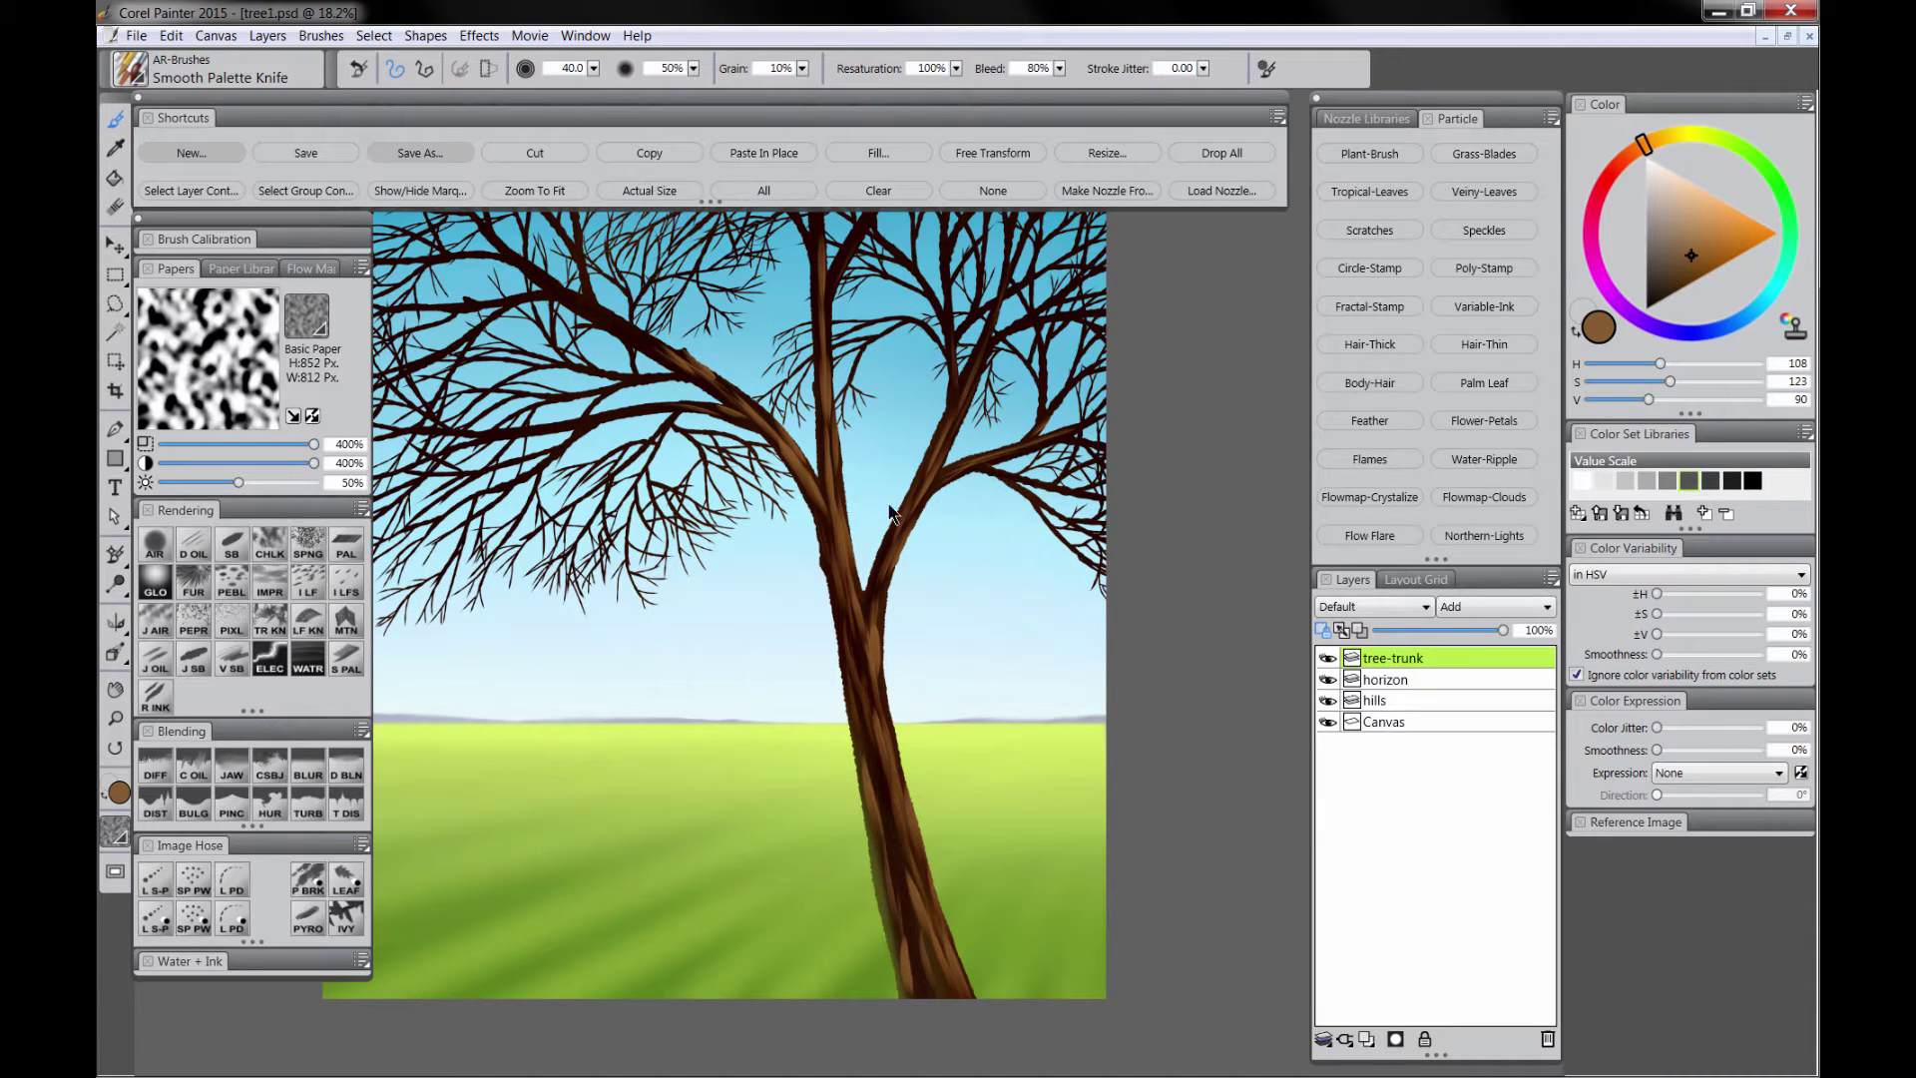
Step: Texture the bark with a near-black brown using the Sponge brush, and smudge it with the Coarse Oily Blender
click(1632, 158)
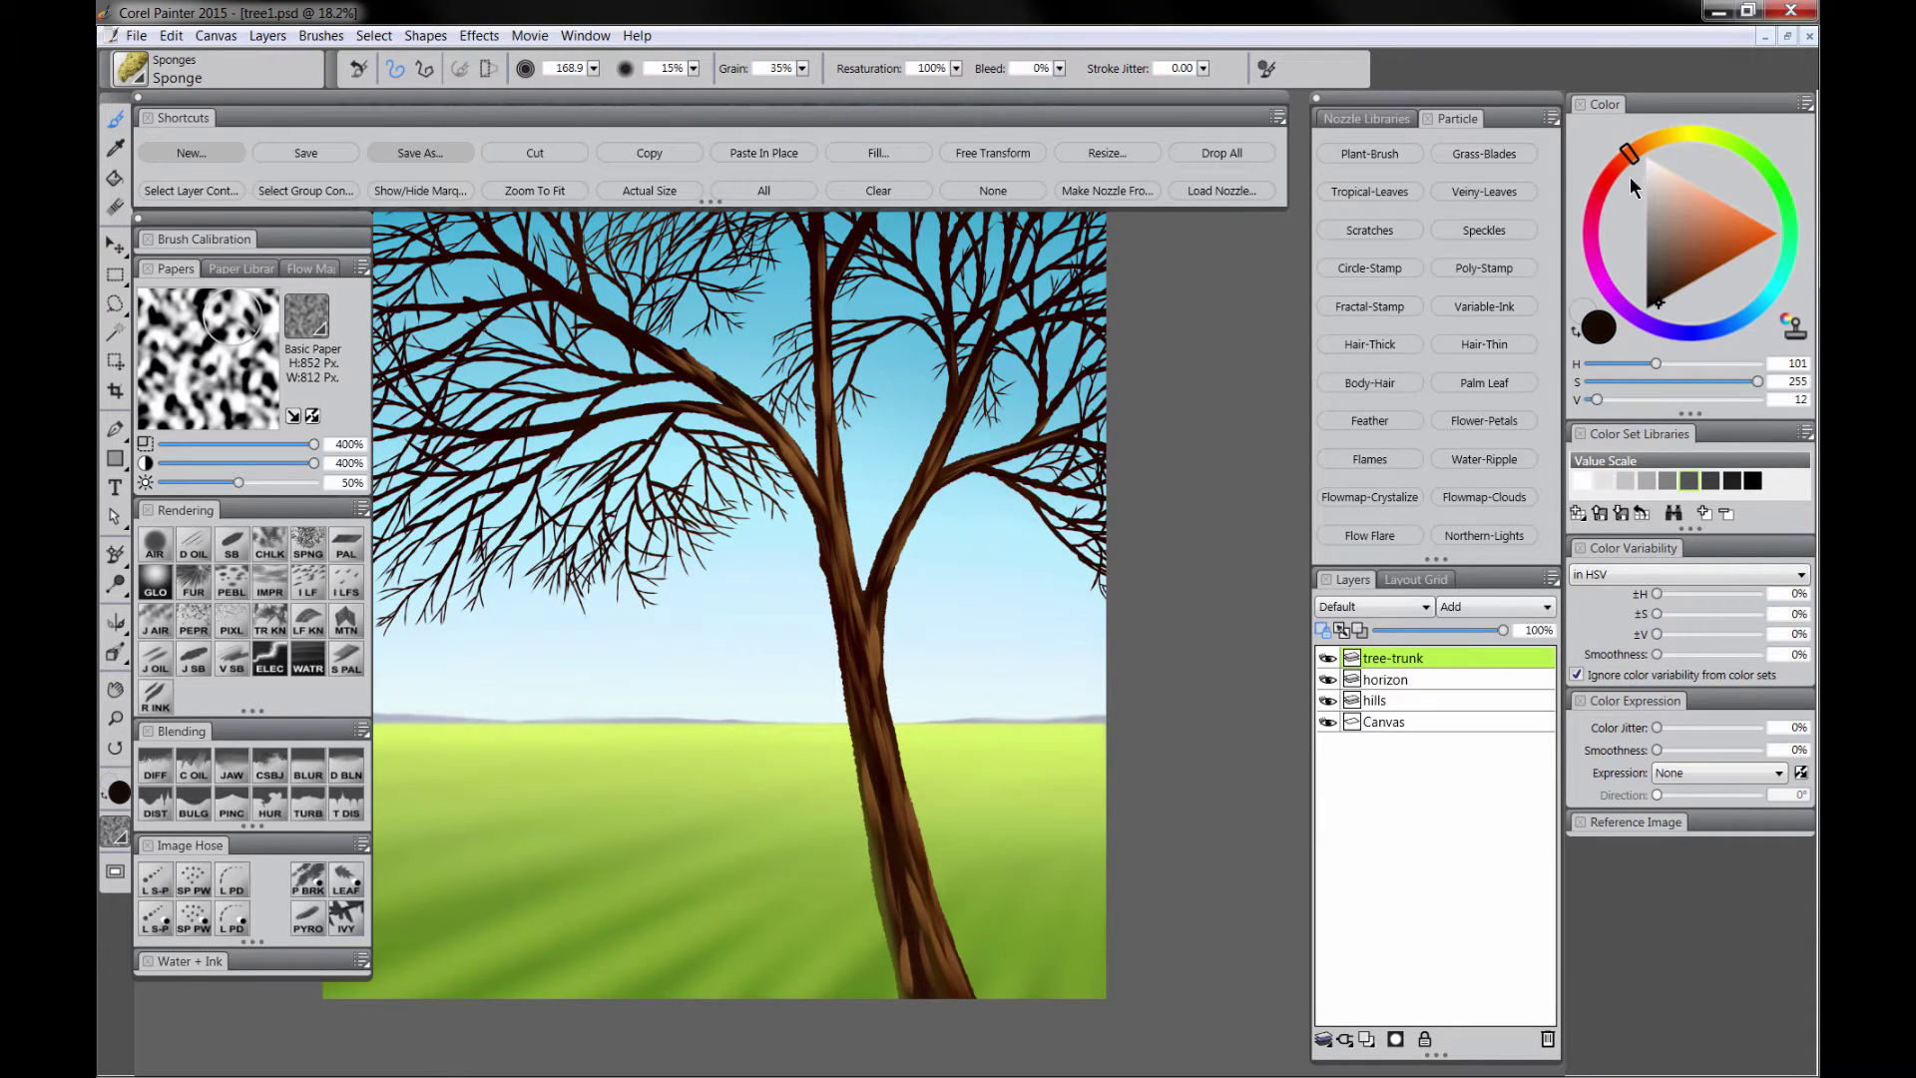
key(Tab)
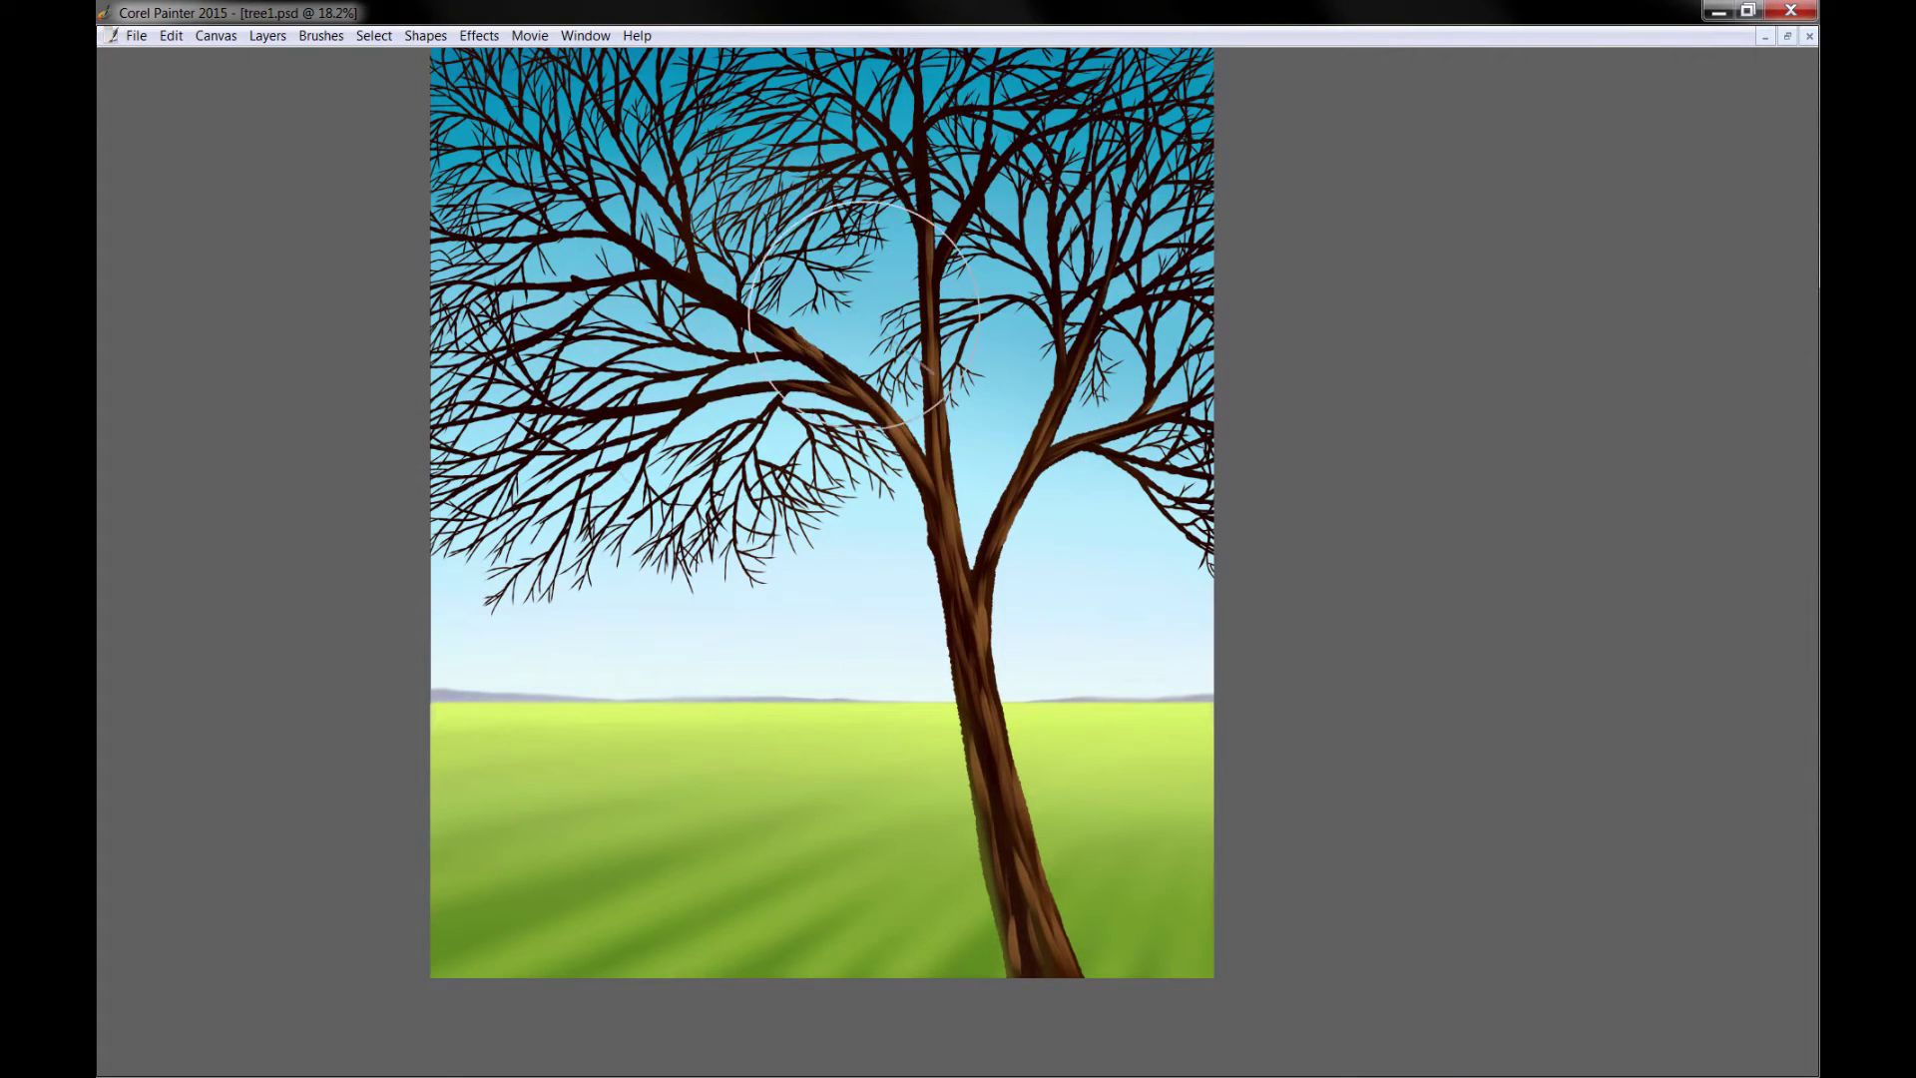
mouse_move(982, 399)
mouse_down()
mouse_move(924, 642)
mouse_move(997, 940)
mouse_move(1014, 889)
mouse_move(975, 812)
mouse_up()
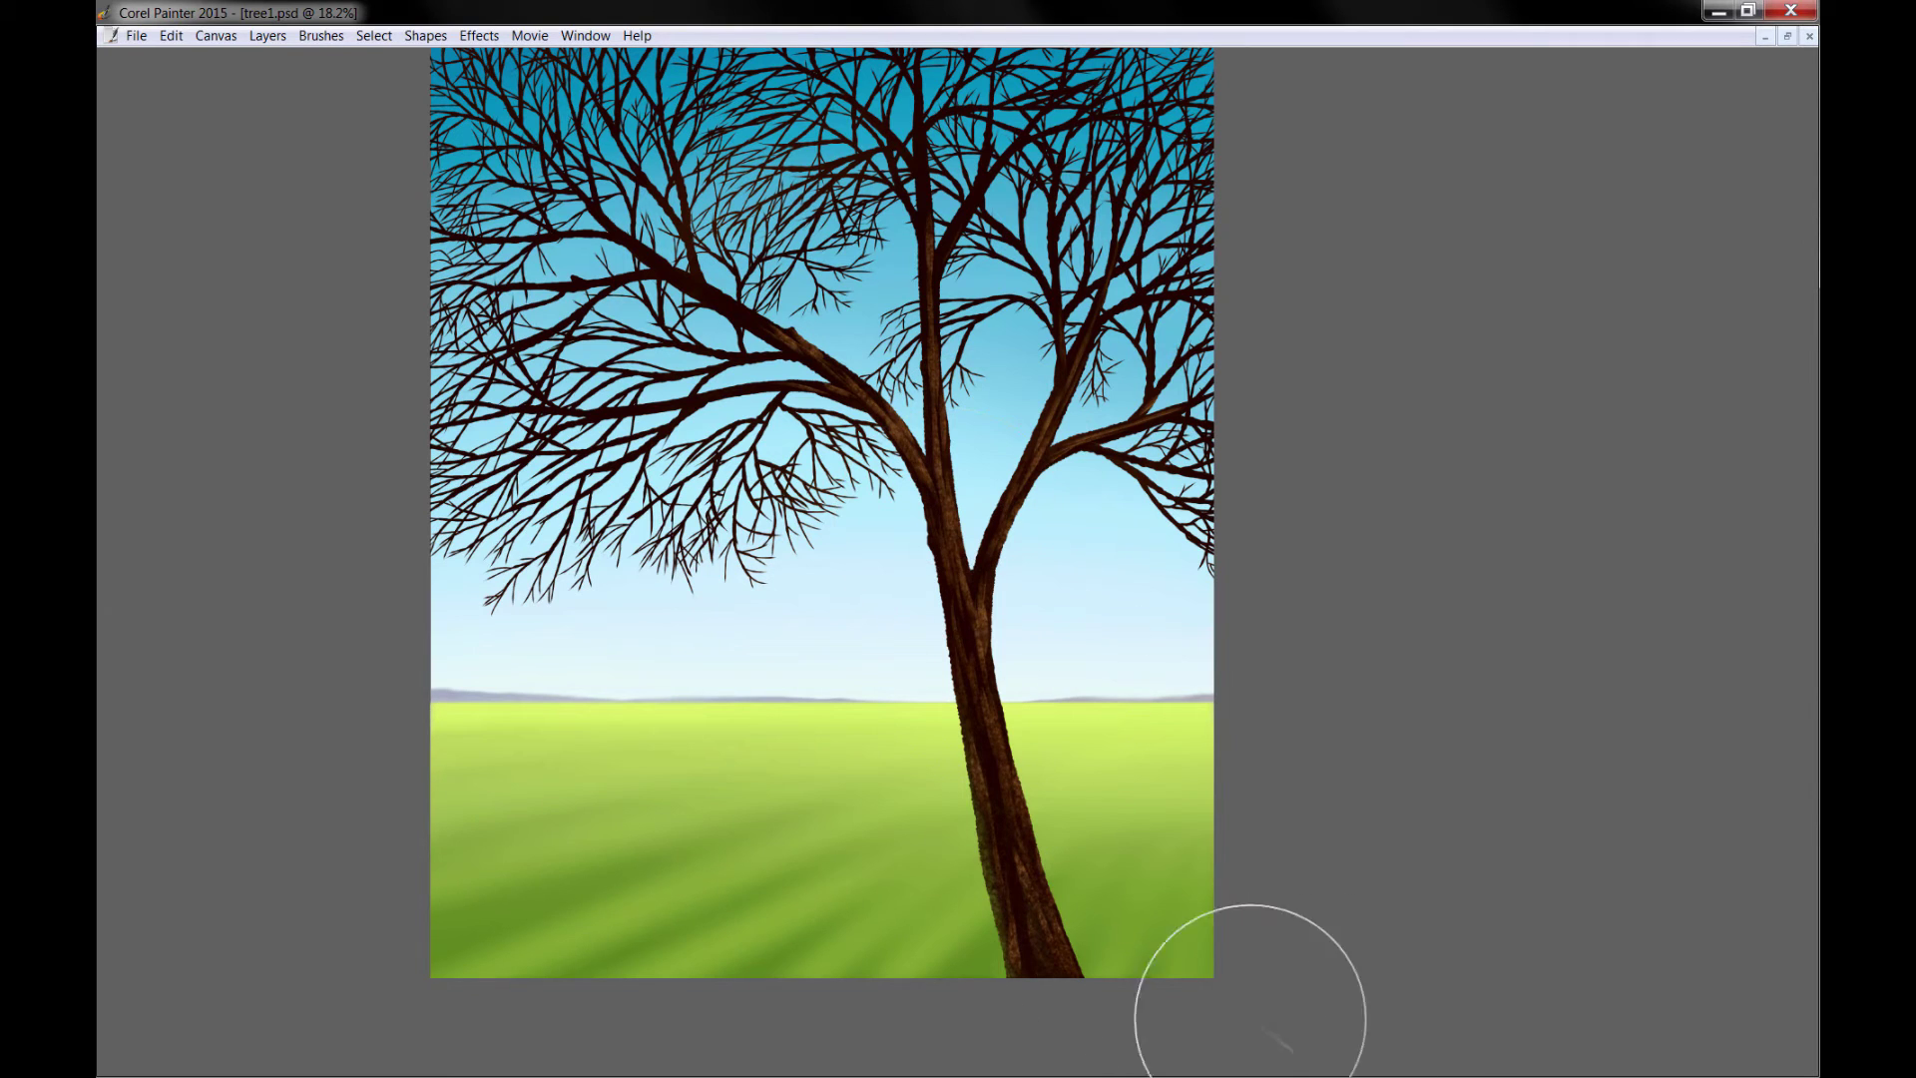
key(Tab)
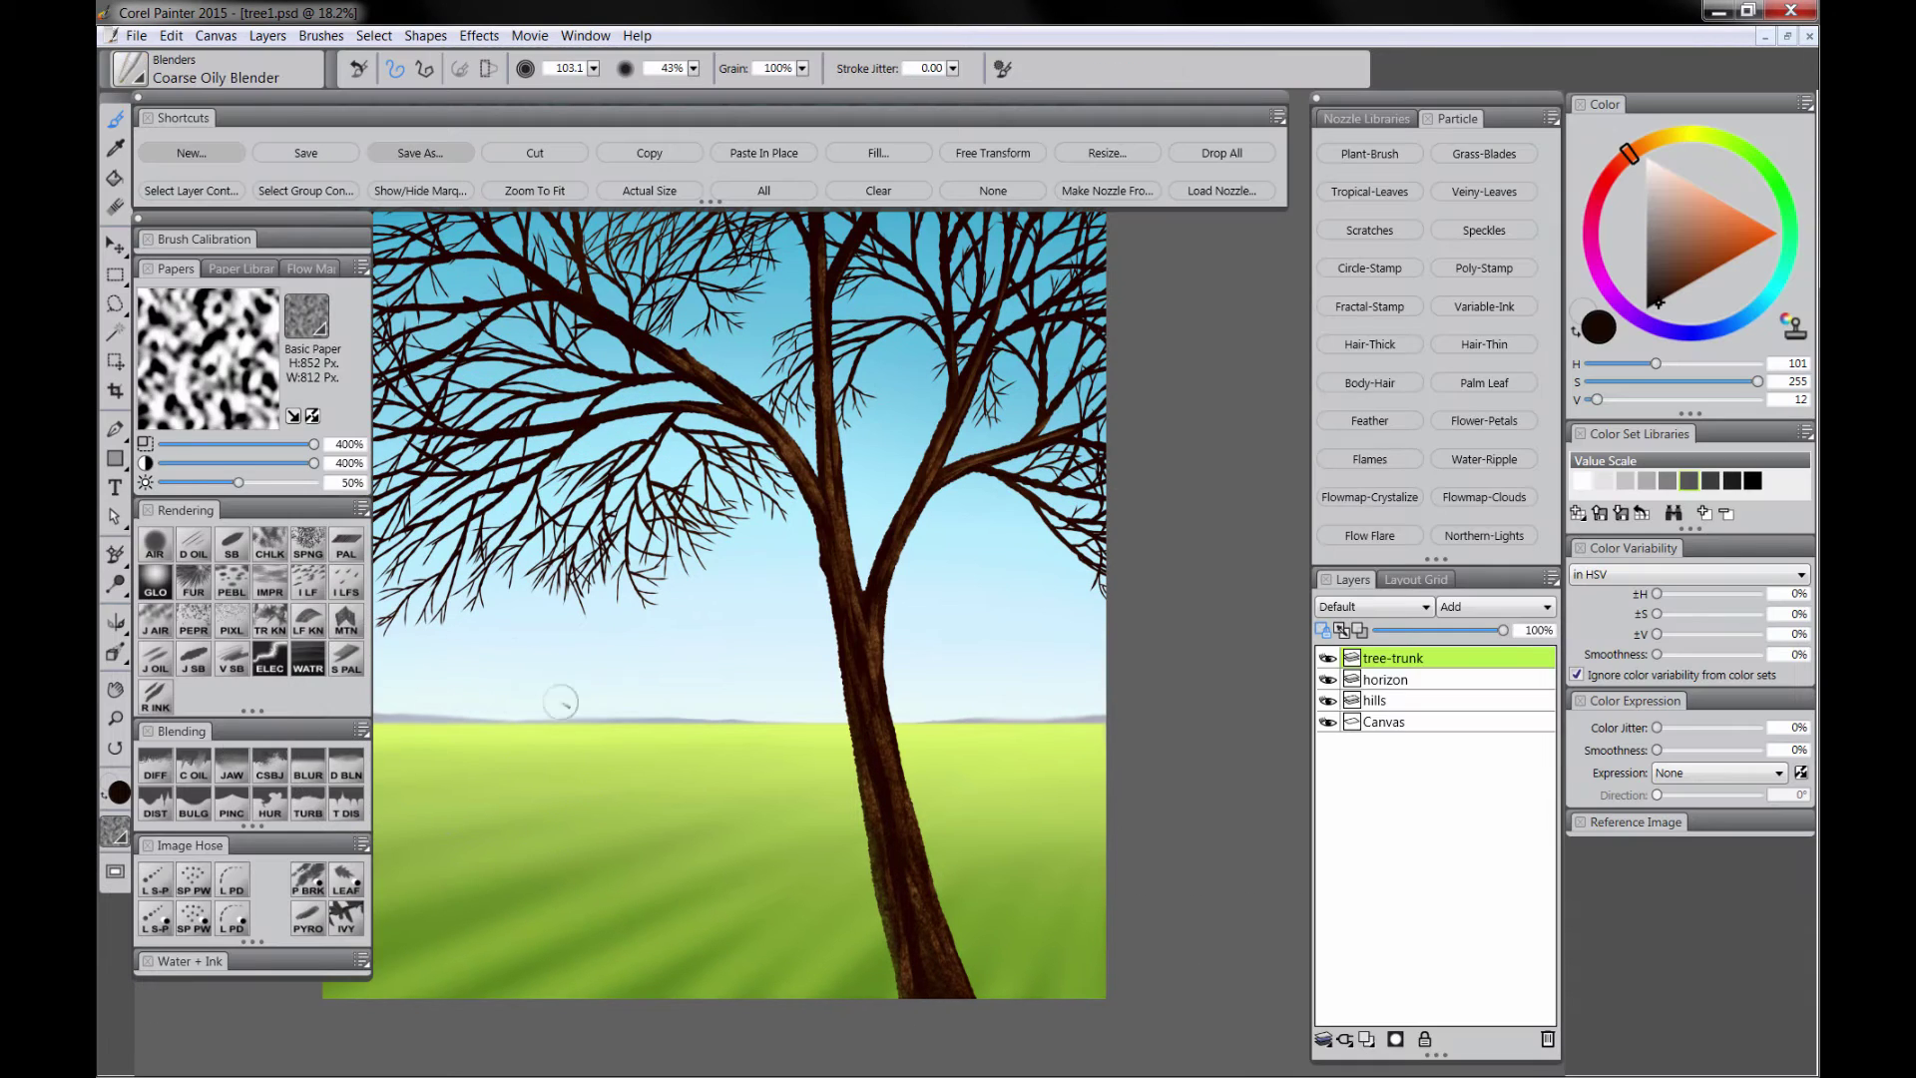
key(Tab)
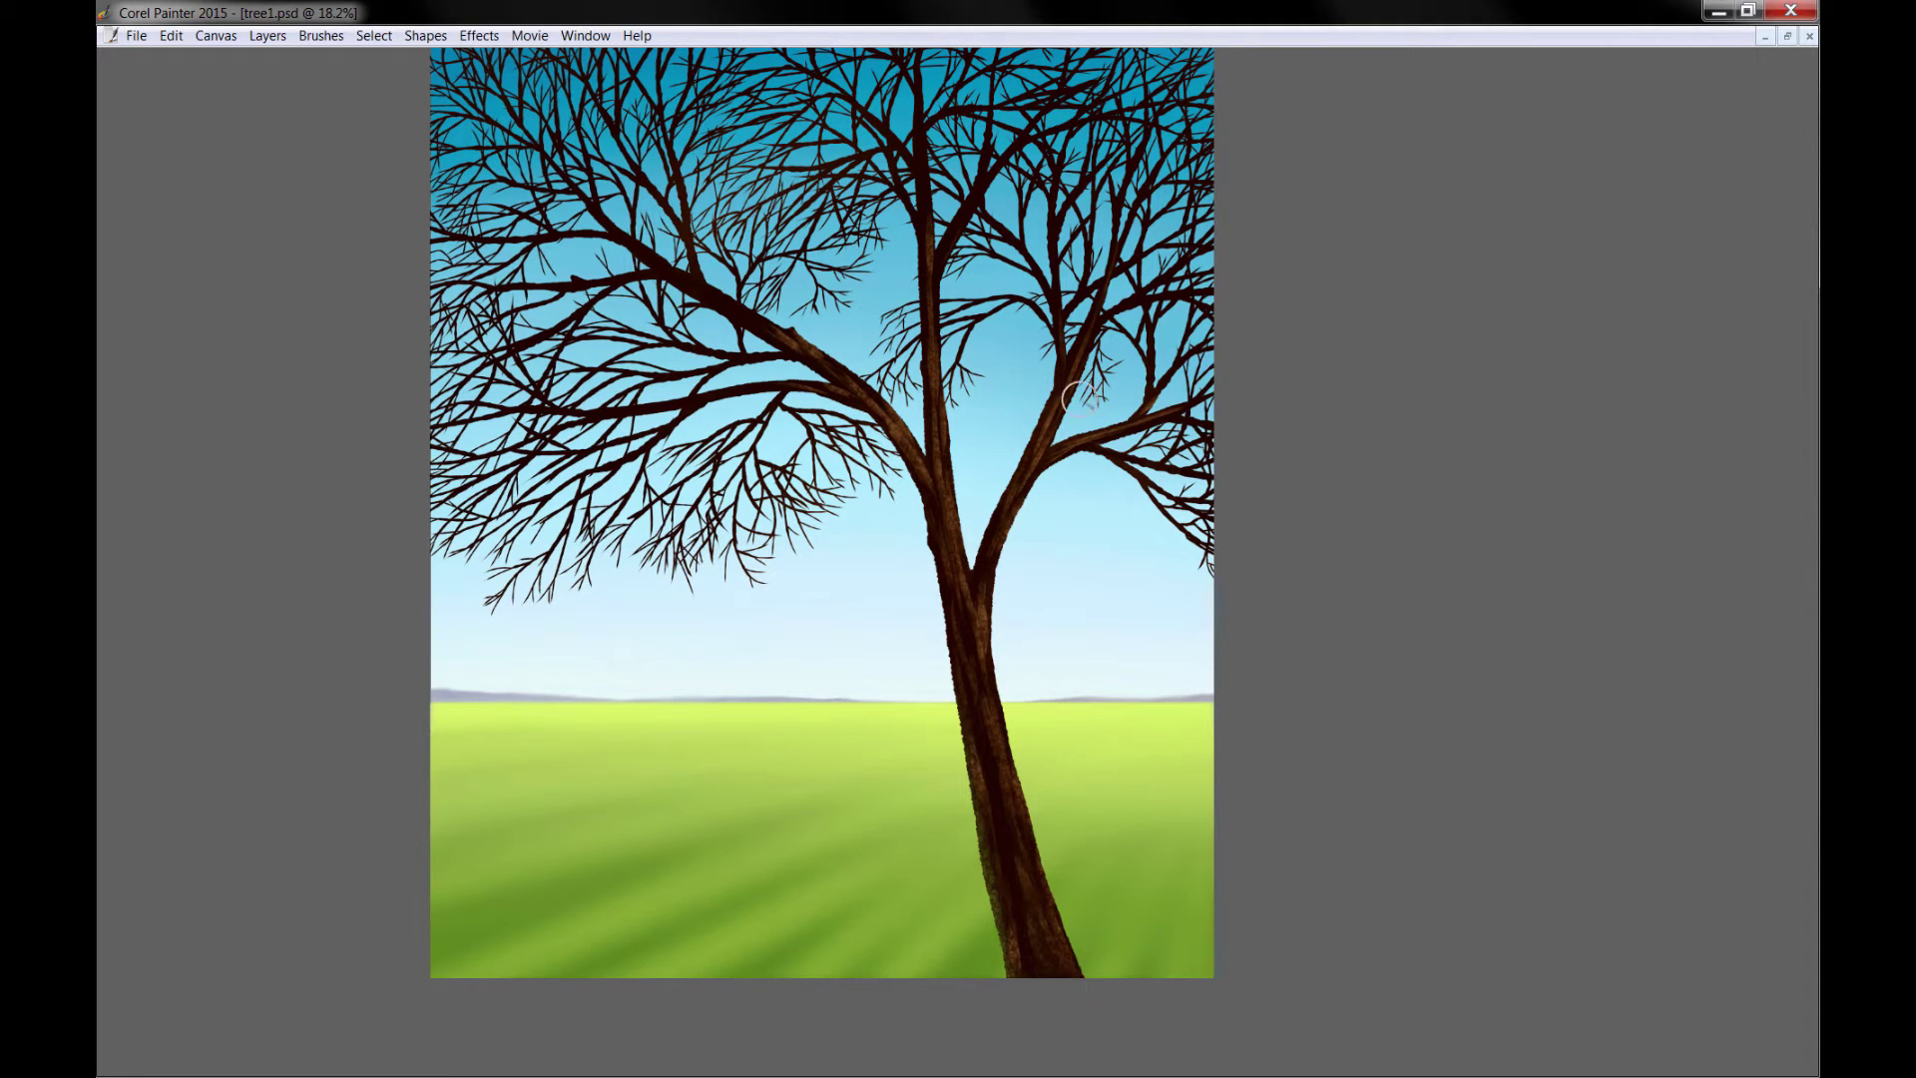
Step: Switch to the Digital Airbrush with light brown, select the tree-trunk layer's content and hide the selection marquee
key(Tab)
click(157, 546)
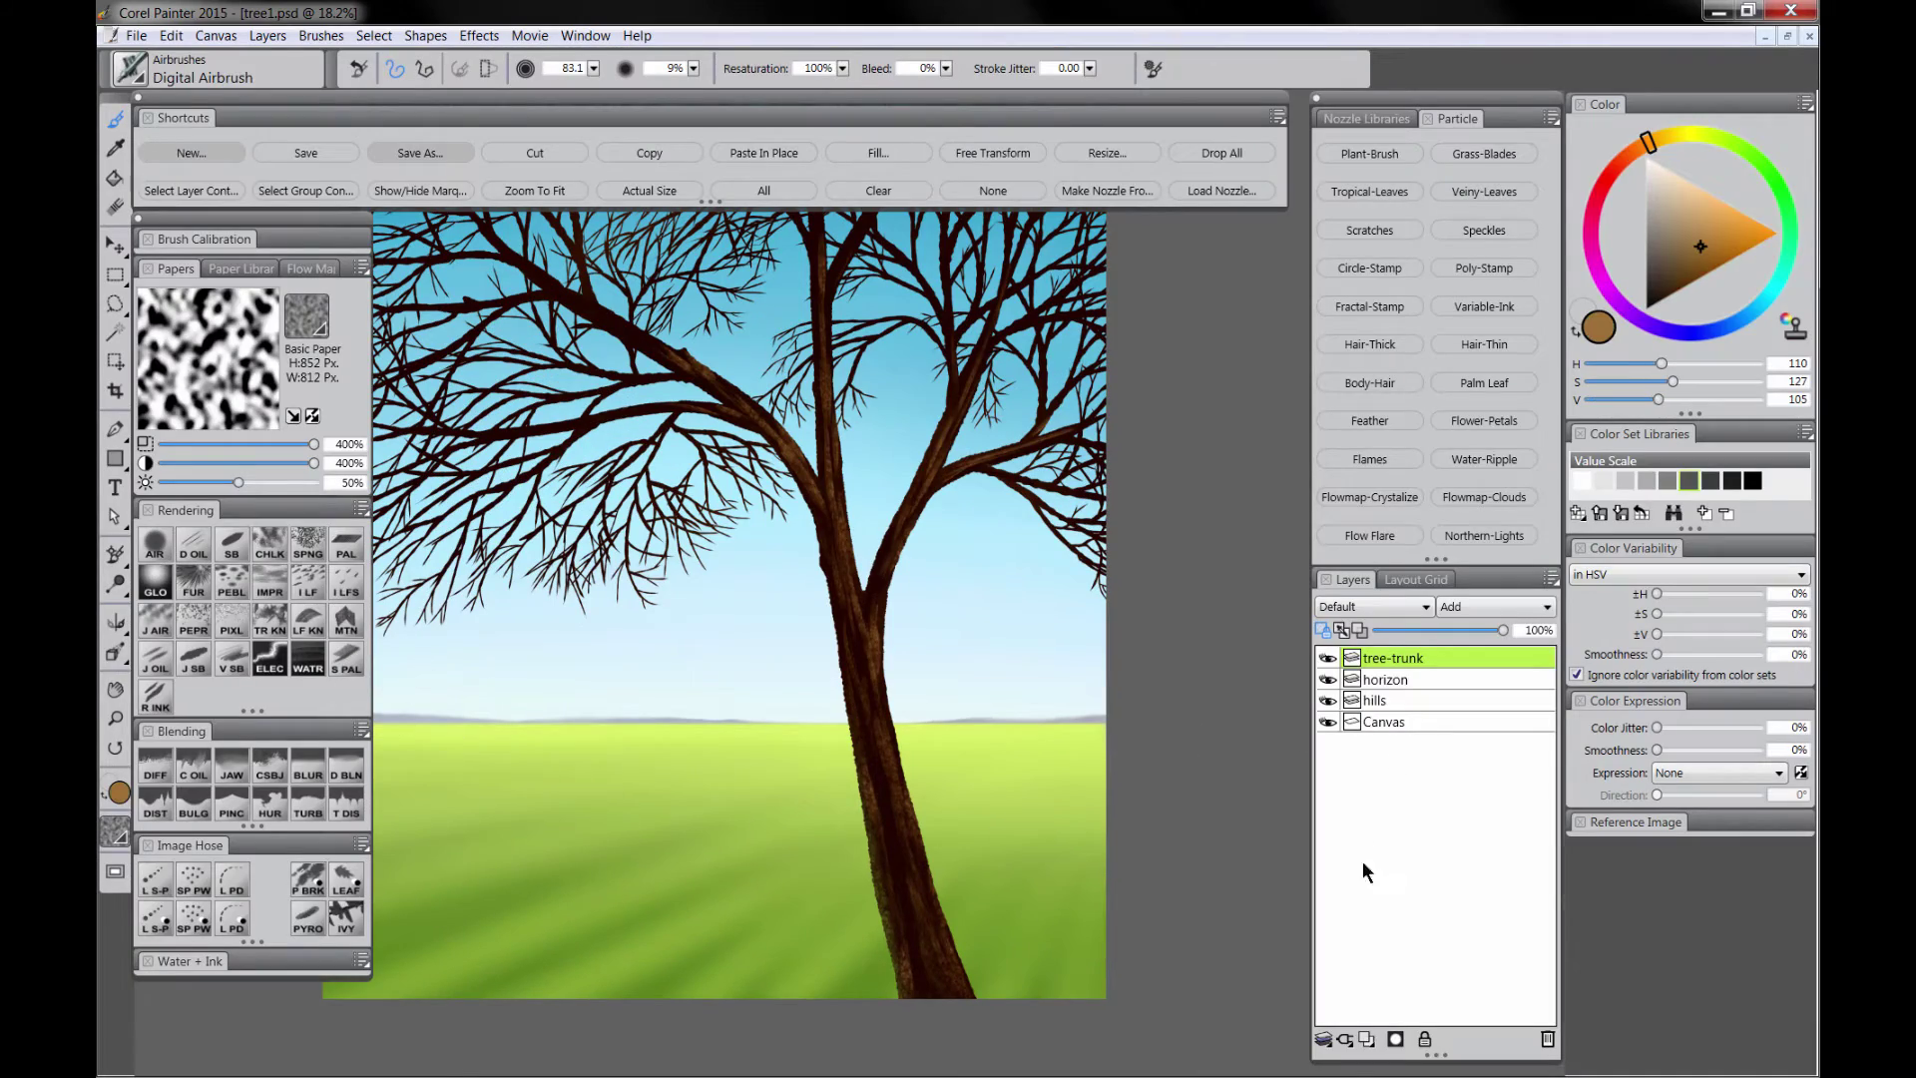
click(191, 191)
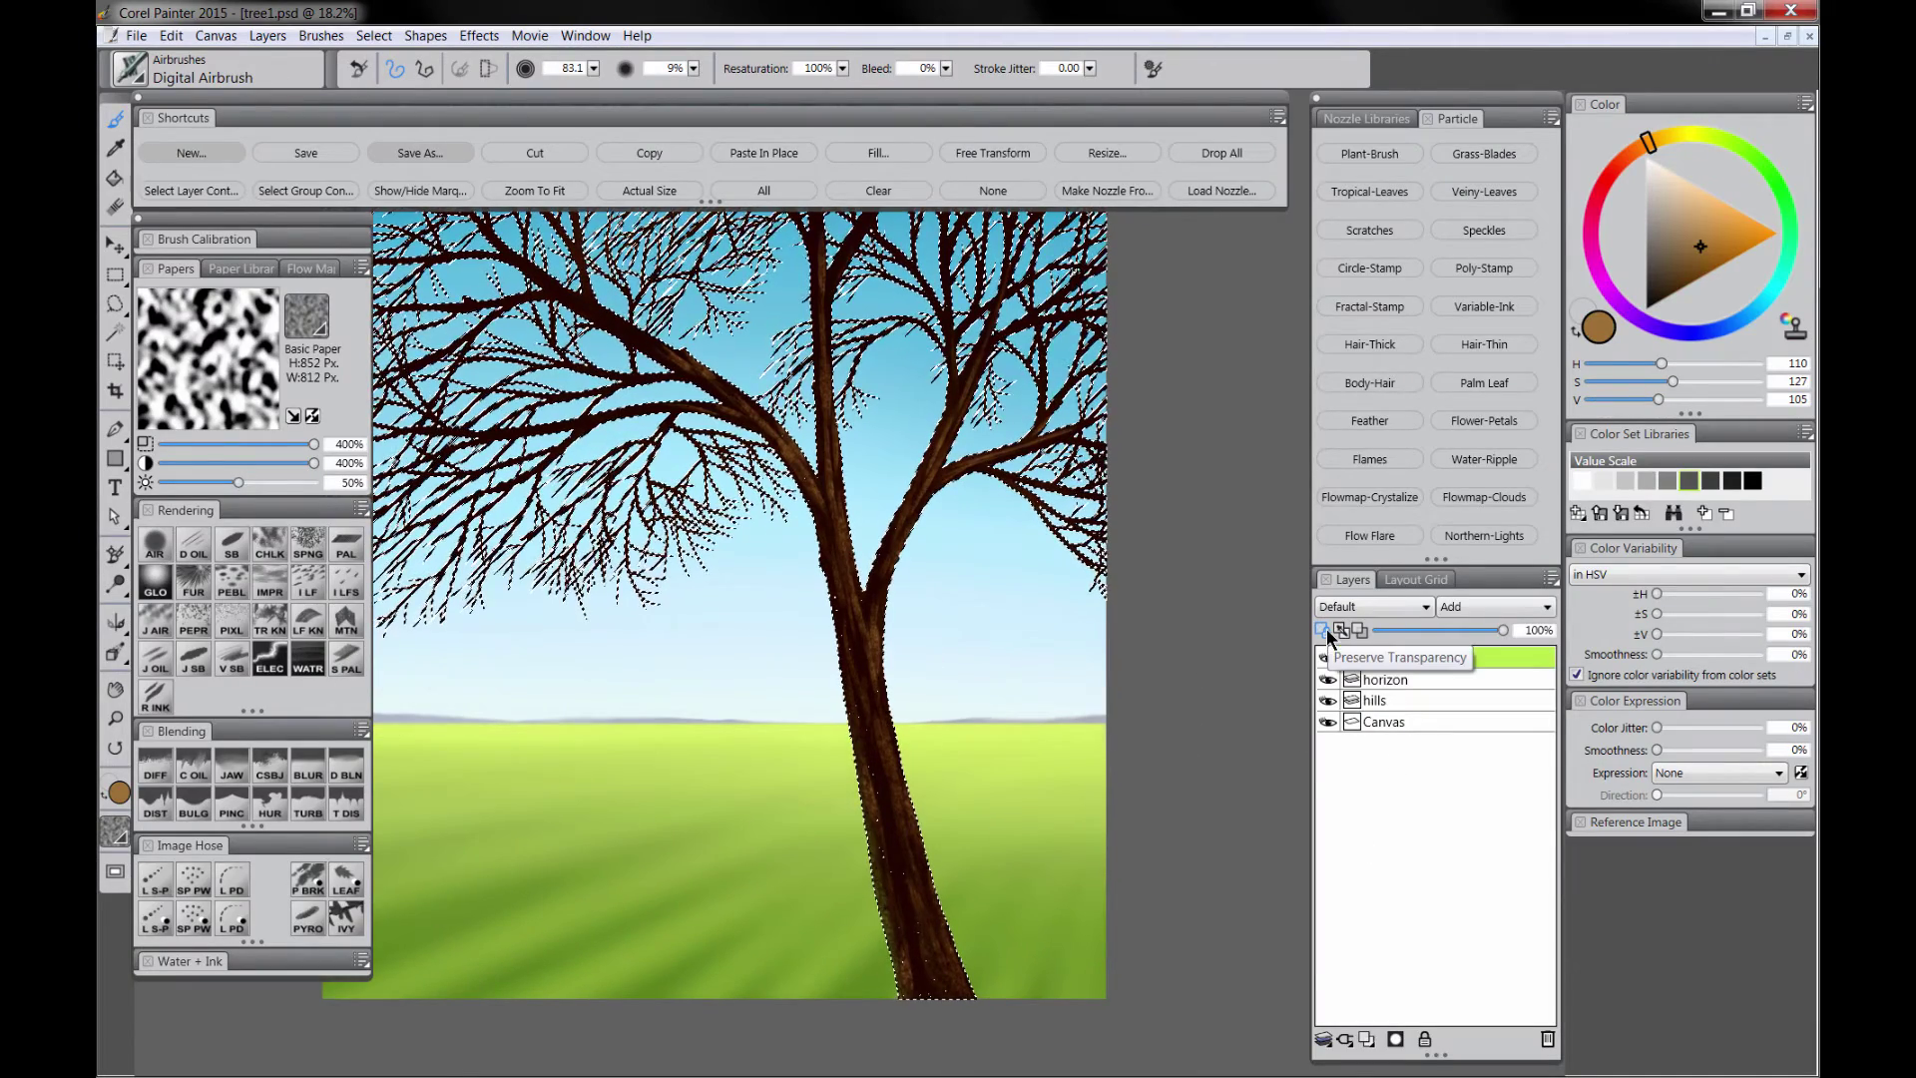
click(441, 197)
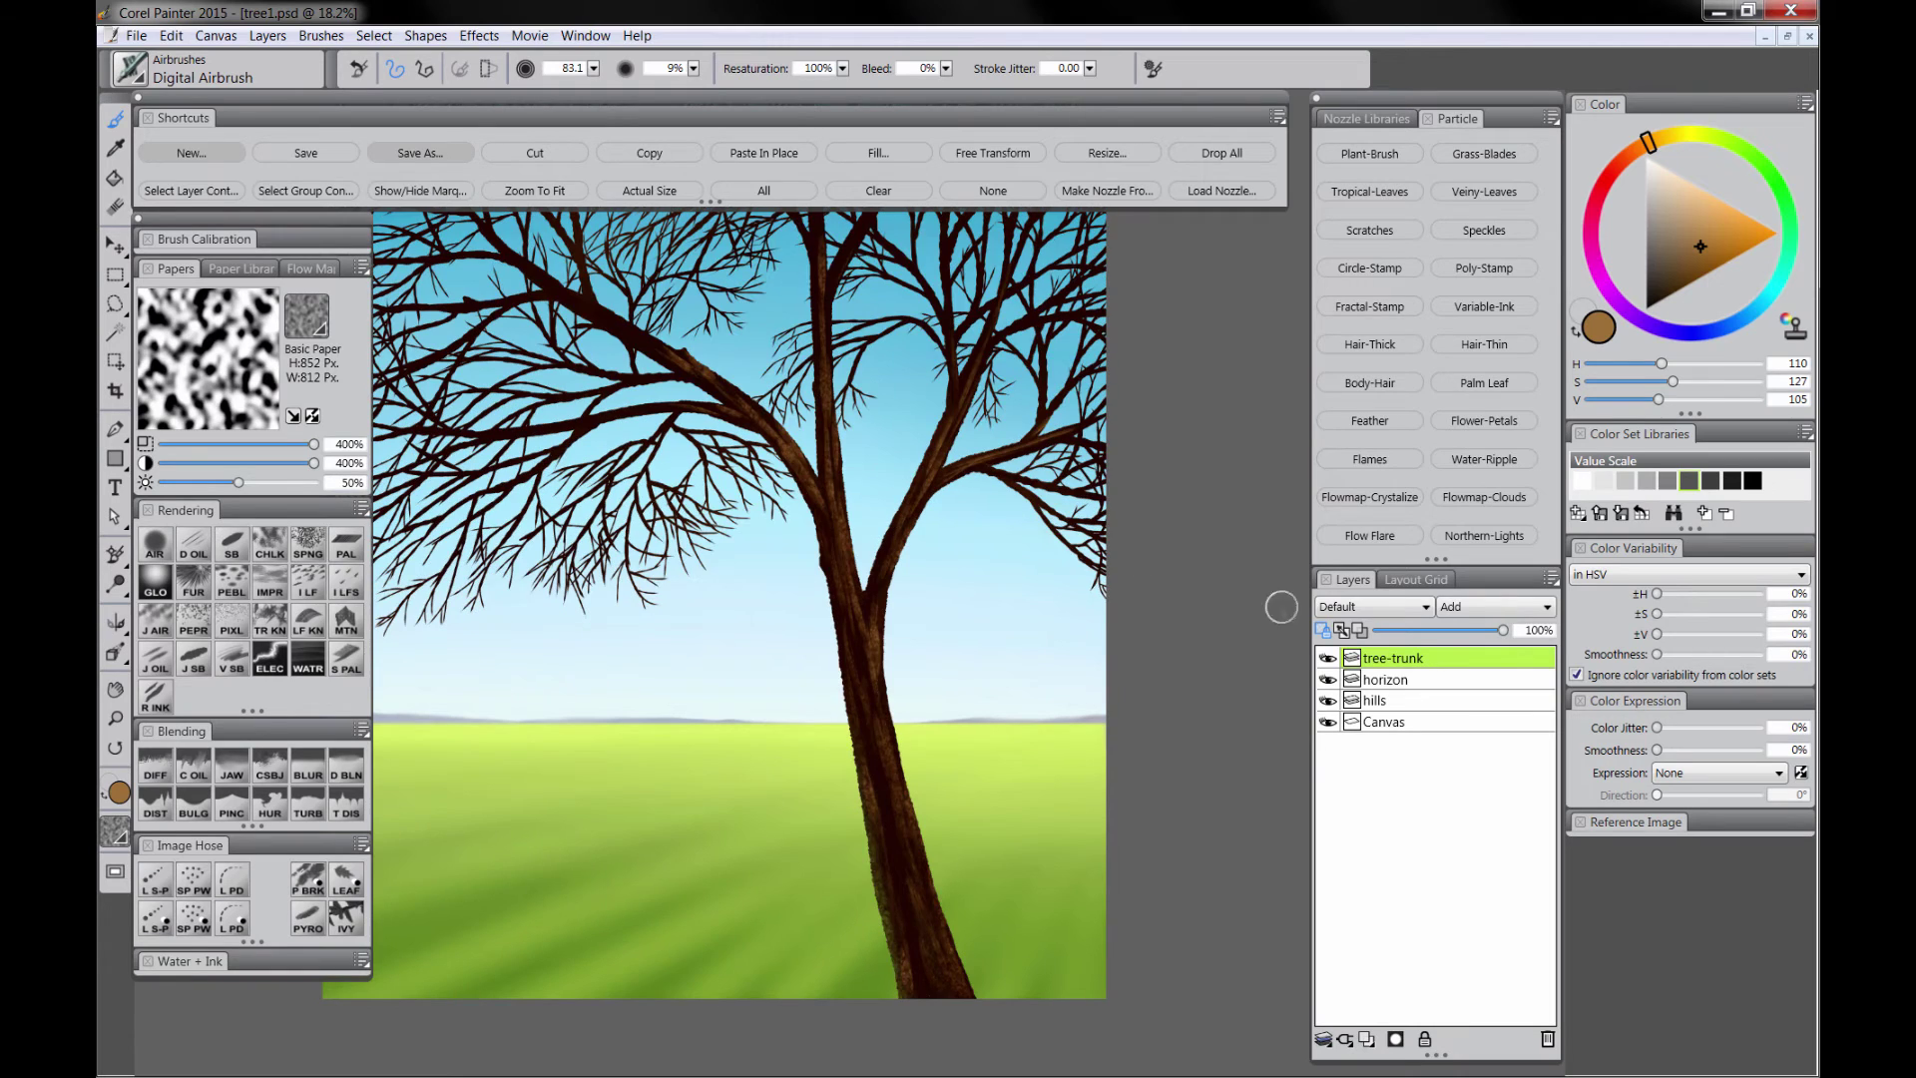
Step: Add a layer above the tree-trunk layer, set its composite method to Screen and name it lighten
click(1393, 1039)
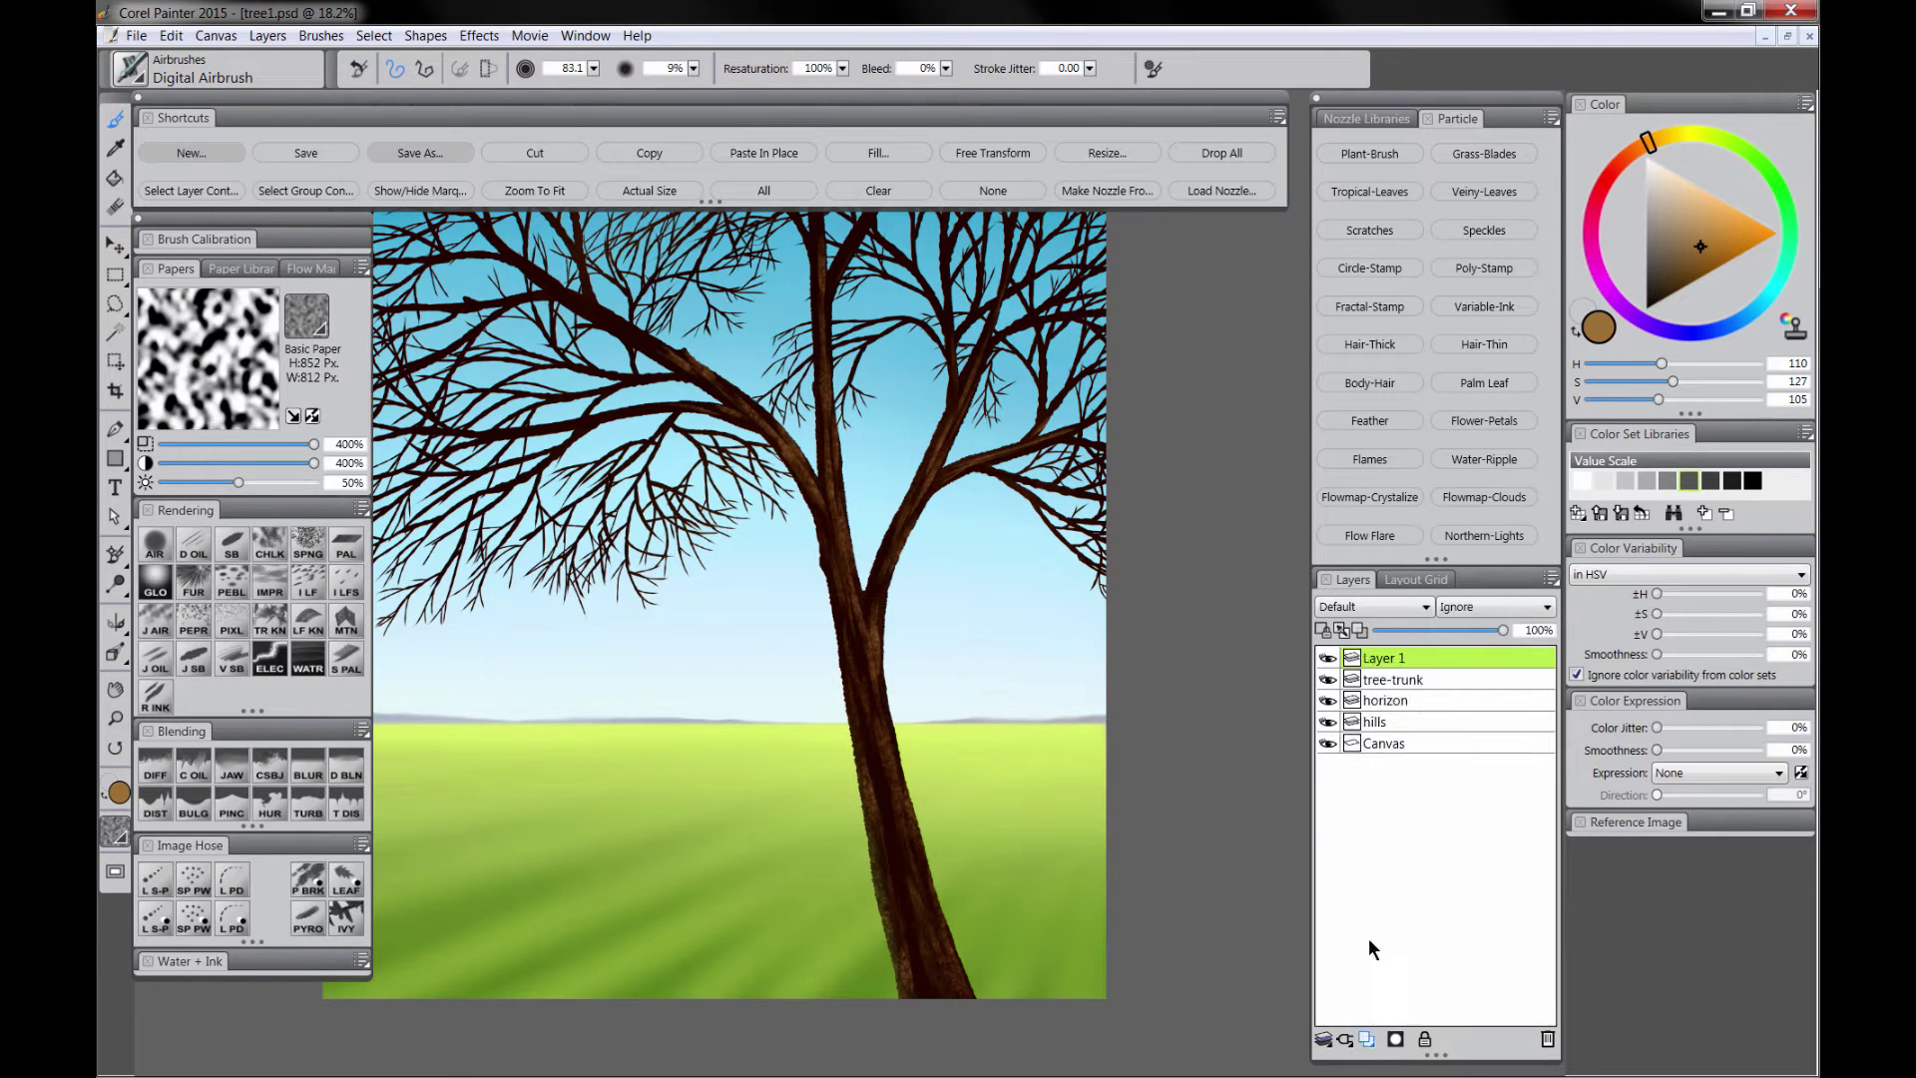
click(1389, 610)
click(1337, 788)
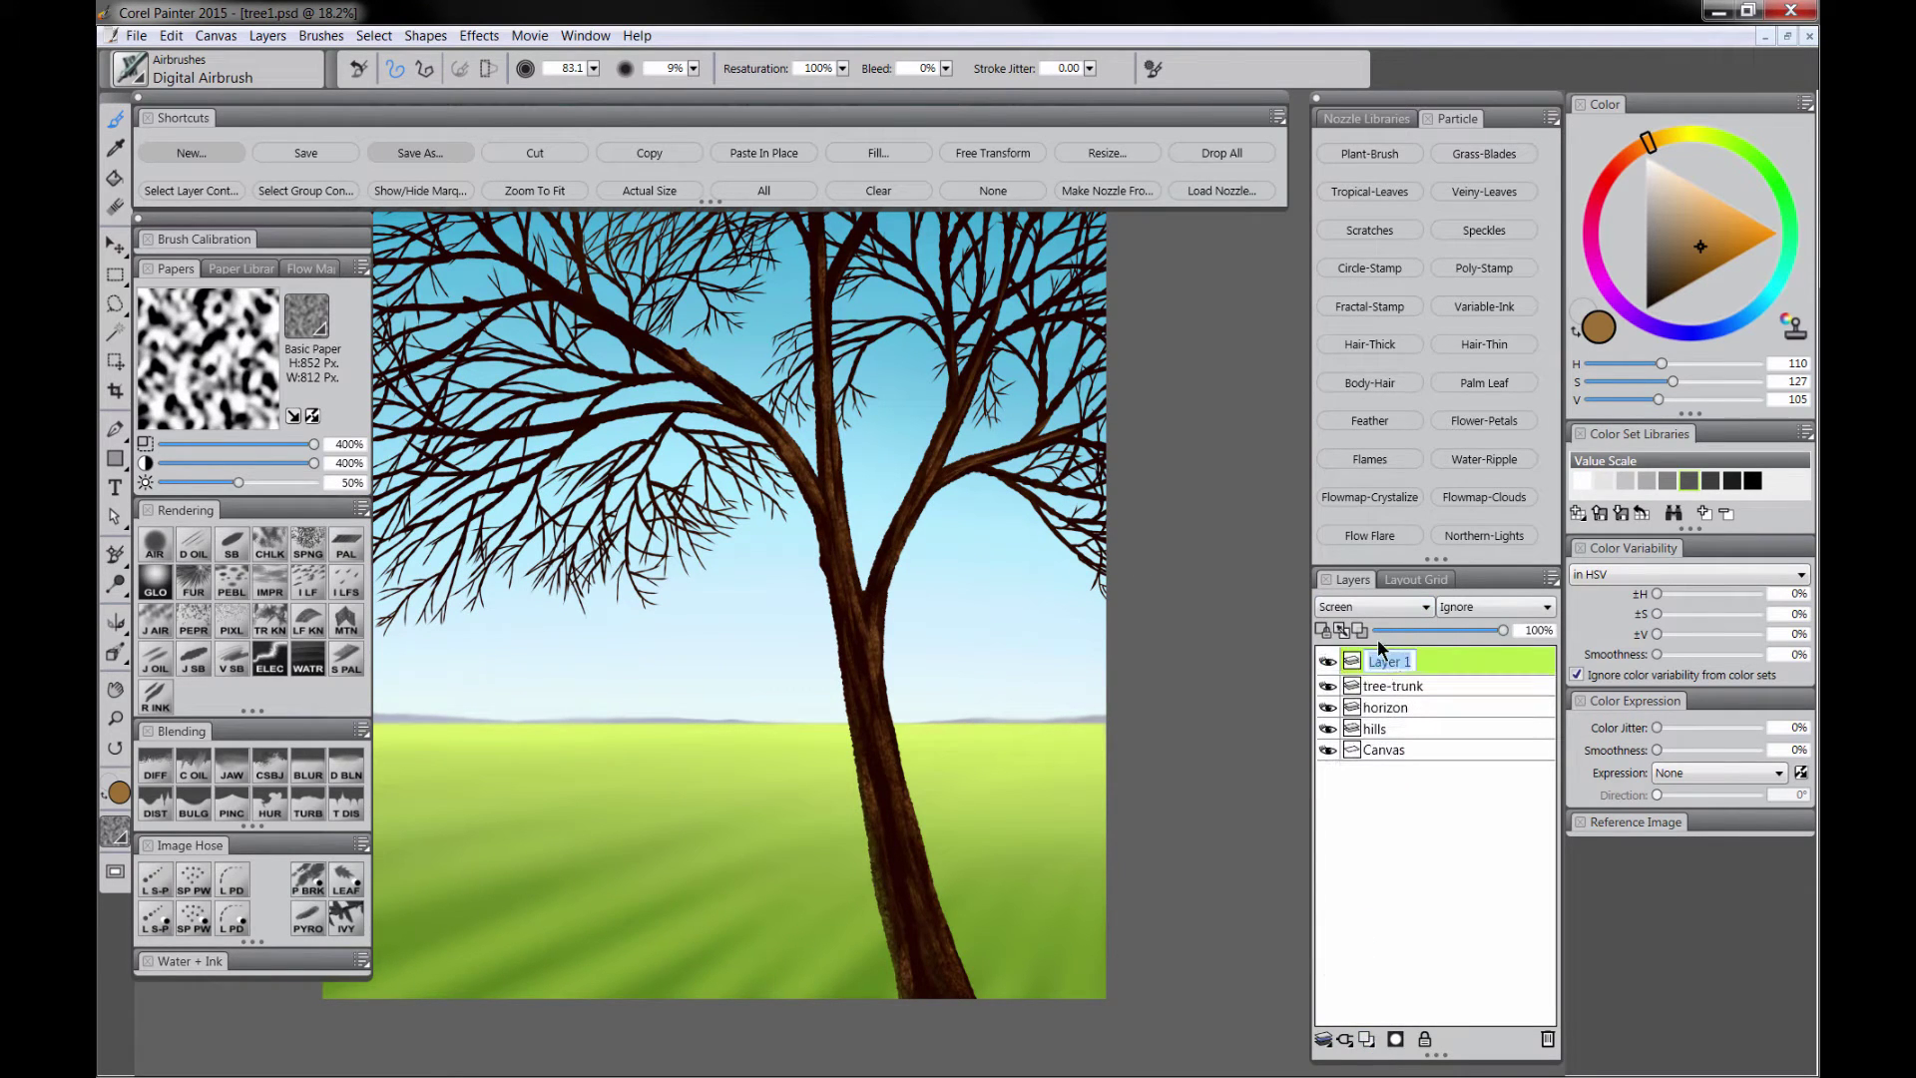
text(lighten)
key(Return)
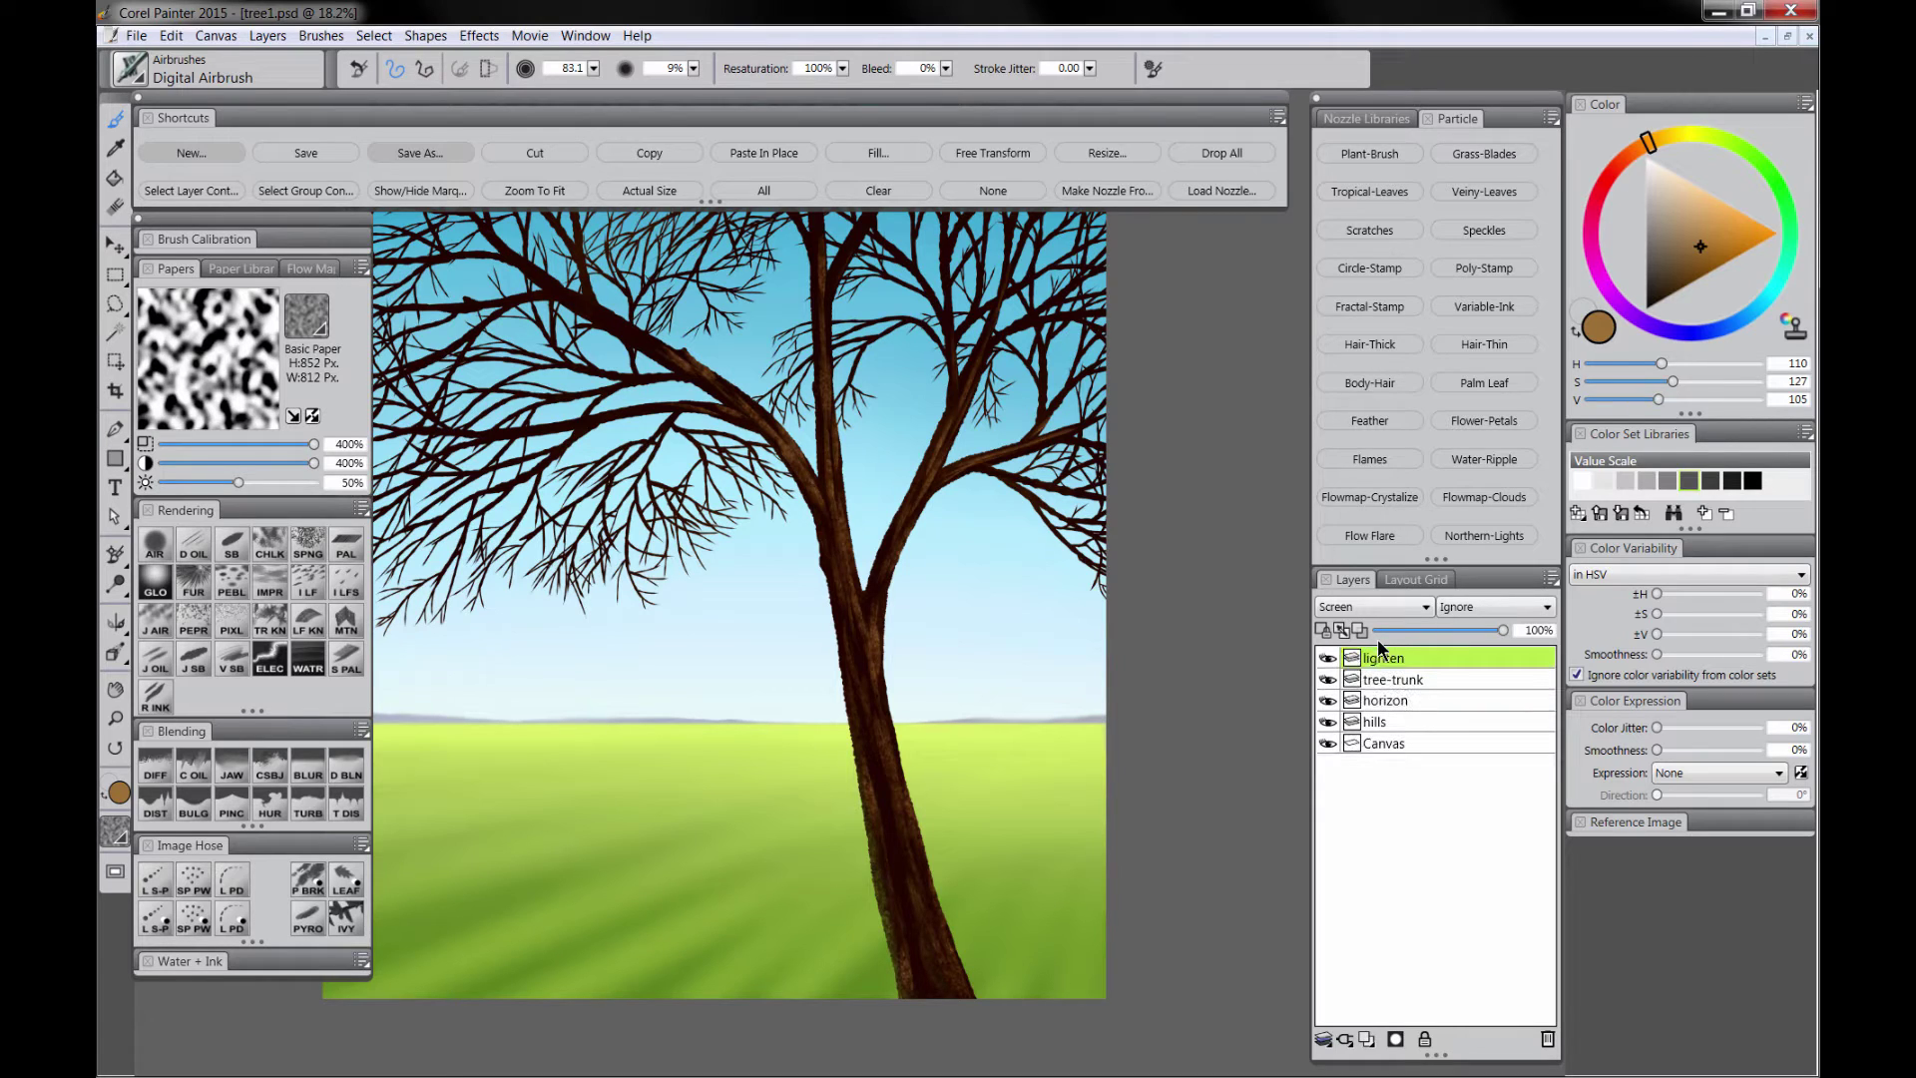
Step: Airbrush brown light (hue 110, saturation 123, value 111) along the trunk, and texture it with black Square Chalk at size 267.4
drag(1690, 257, 1704, 249)
mouse_move(833, 452)
mouse_down()
mouse_move(838, 554)
mouse_move(868, 602)
mouse_move(859, 653)
mouse_move(952, 1002)
mouse_move(914, 809)
mouse_up()
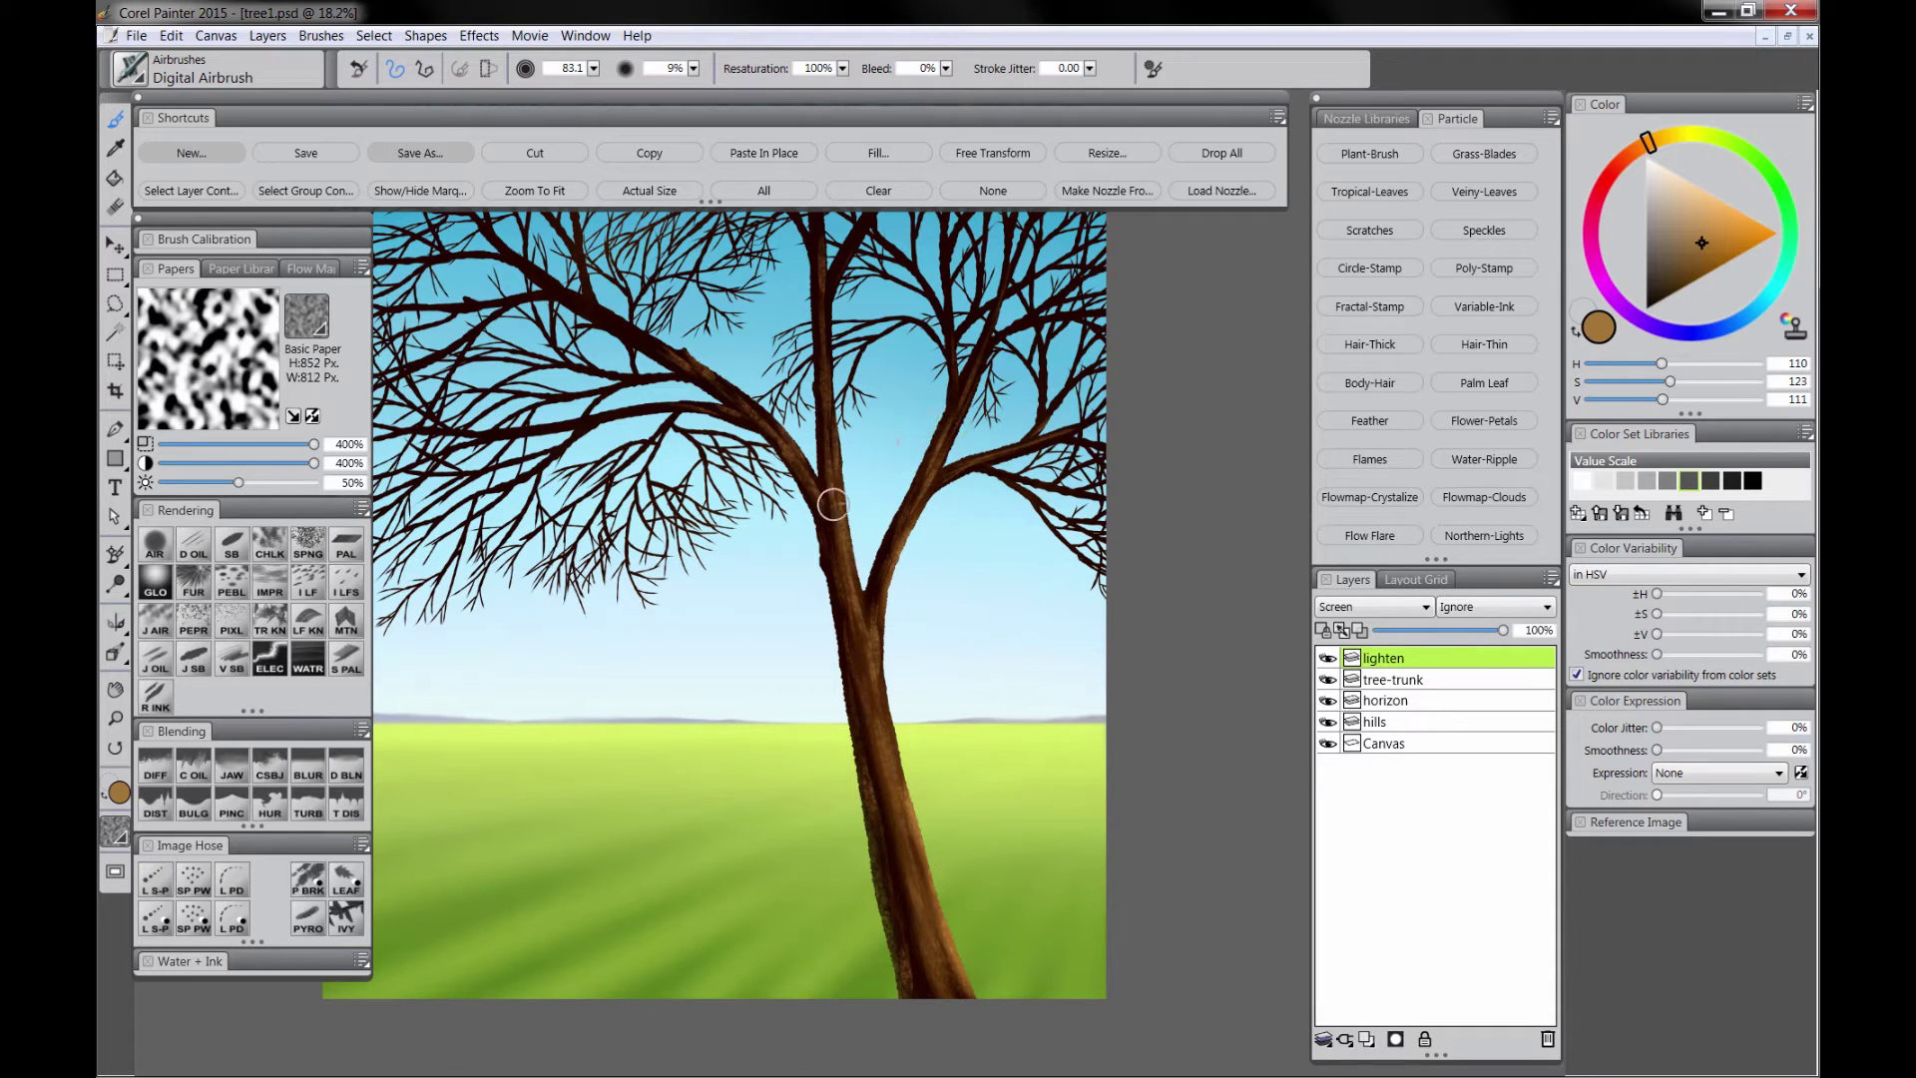
click(282, 553)
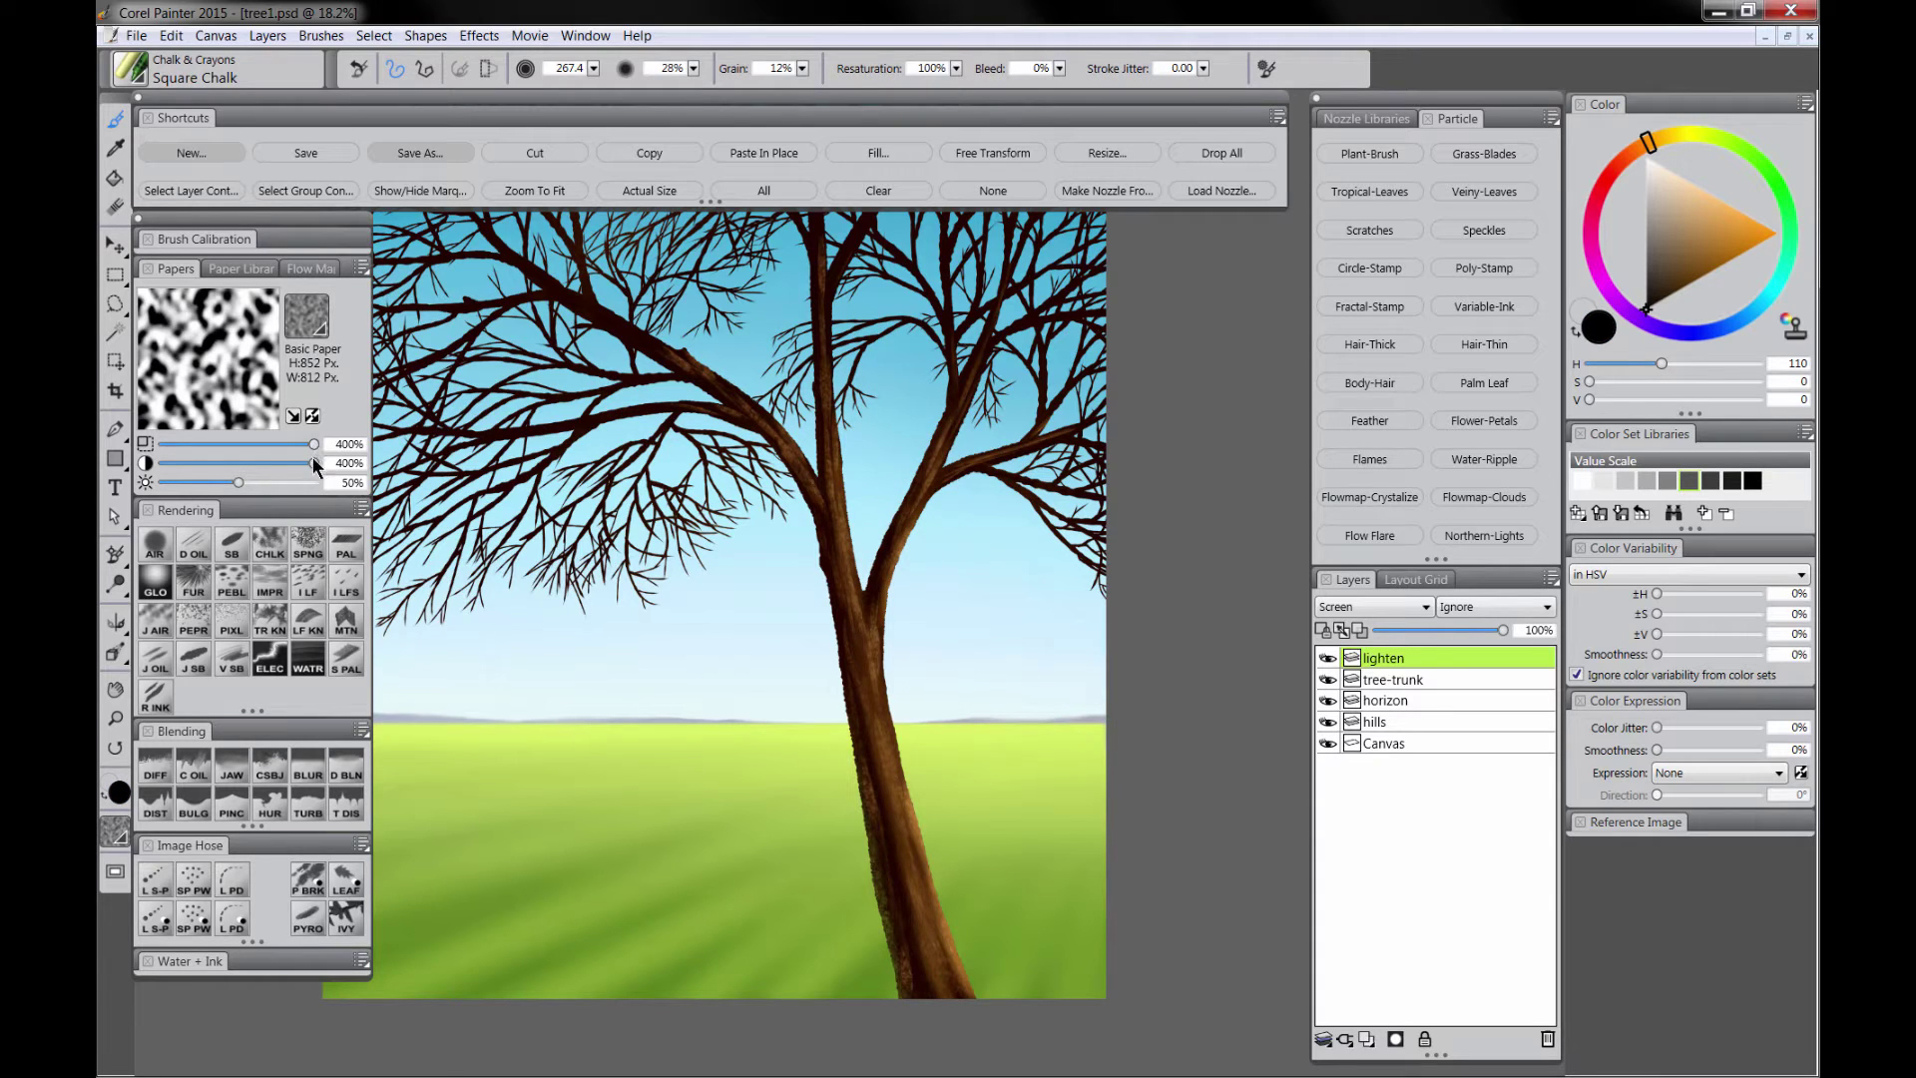
drag(876, 684, 930, 881)
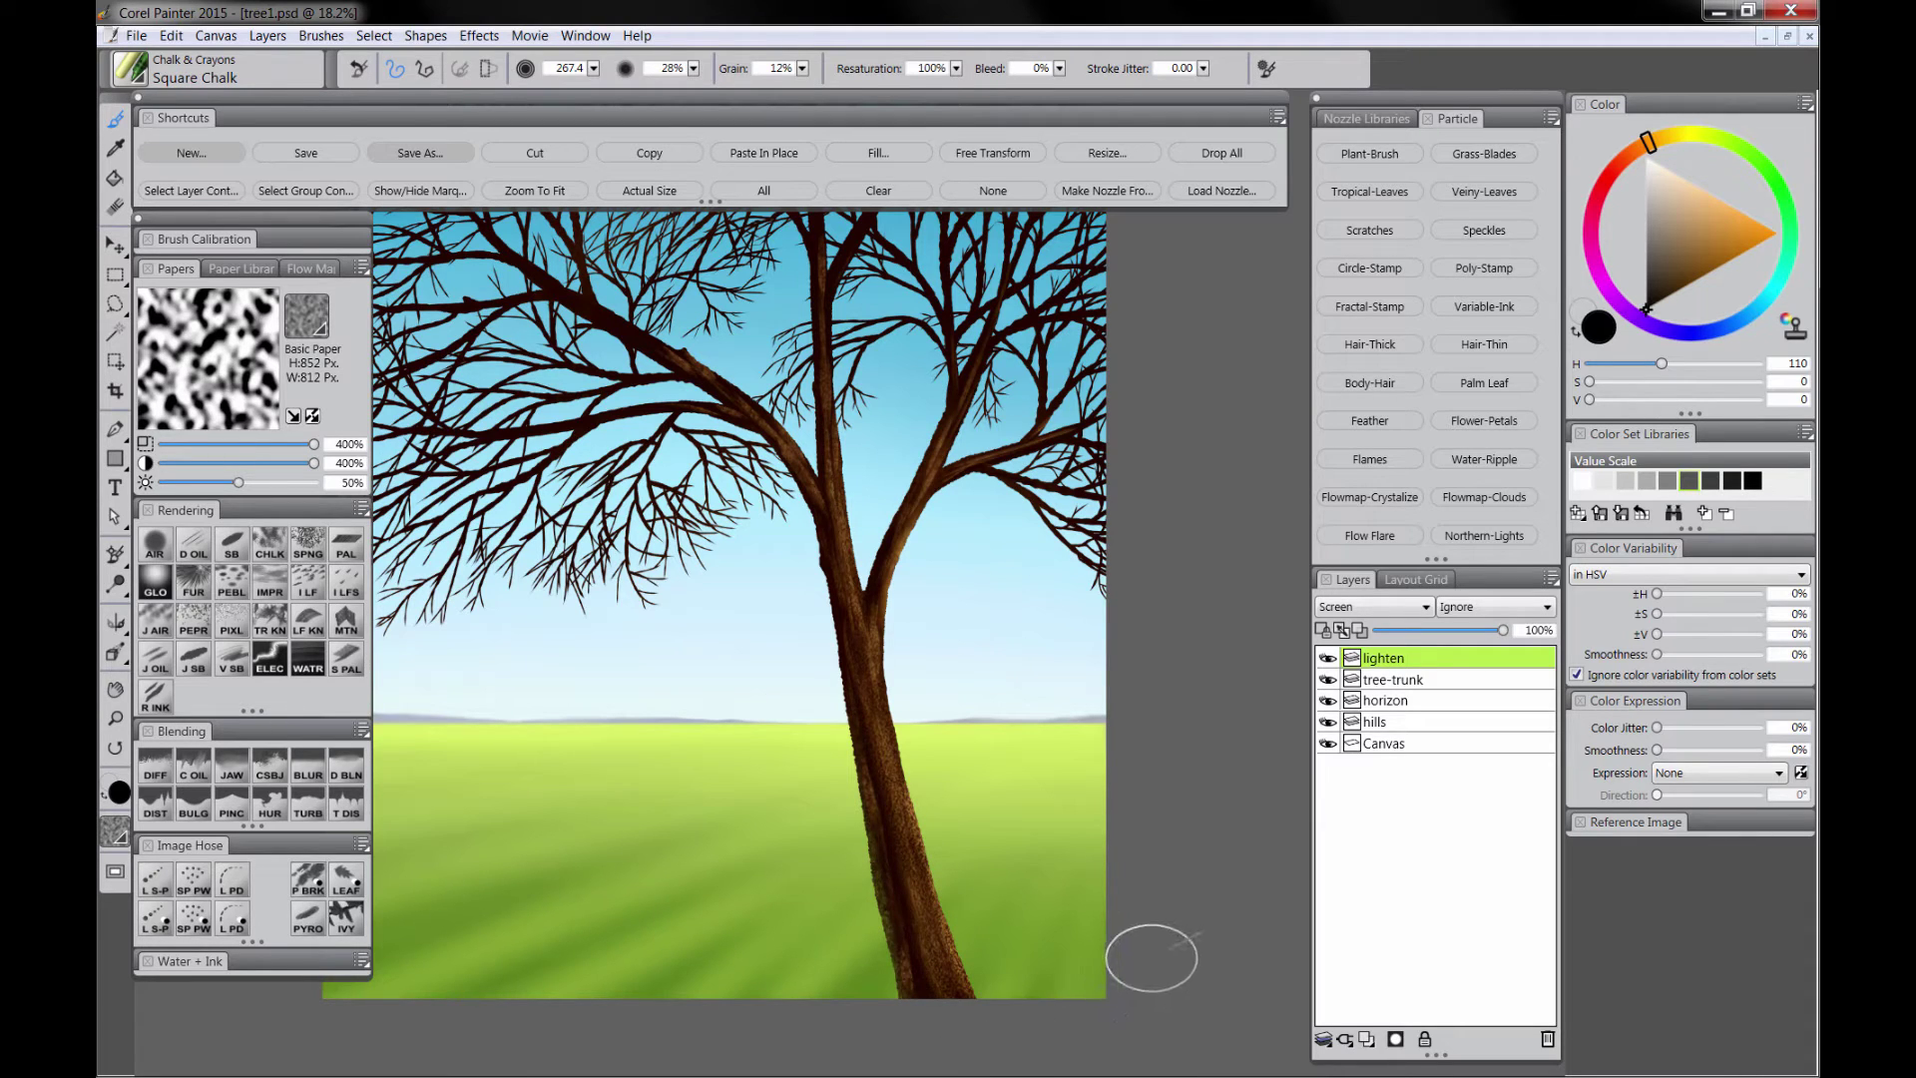
Step: Chalk light tan highlights (hue 110, saturation 150, value 150) onto the trunk at size 111.1 using the Polypay Wool paper
click(1711, 222)
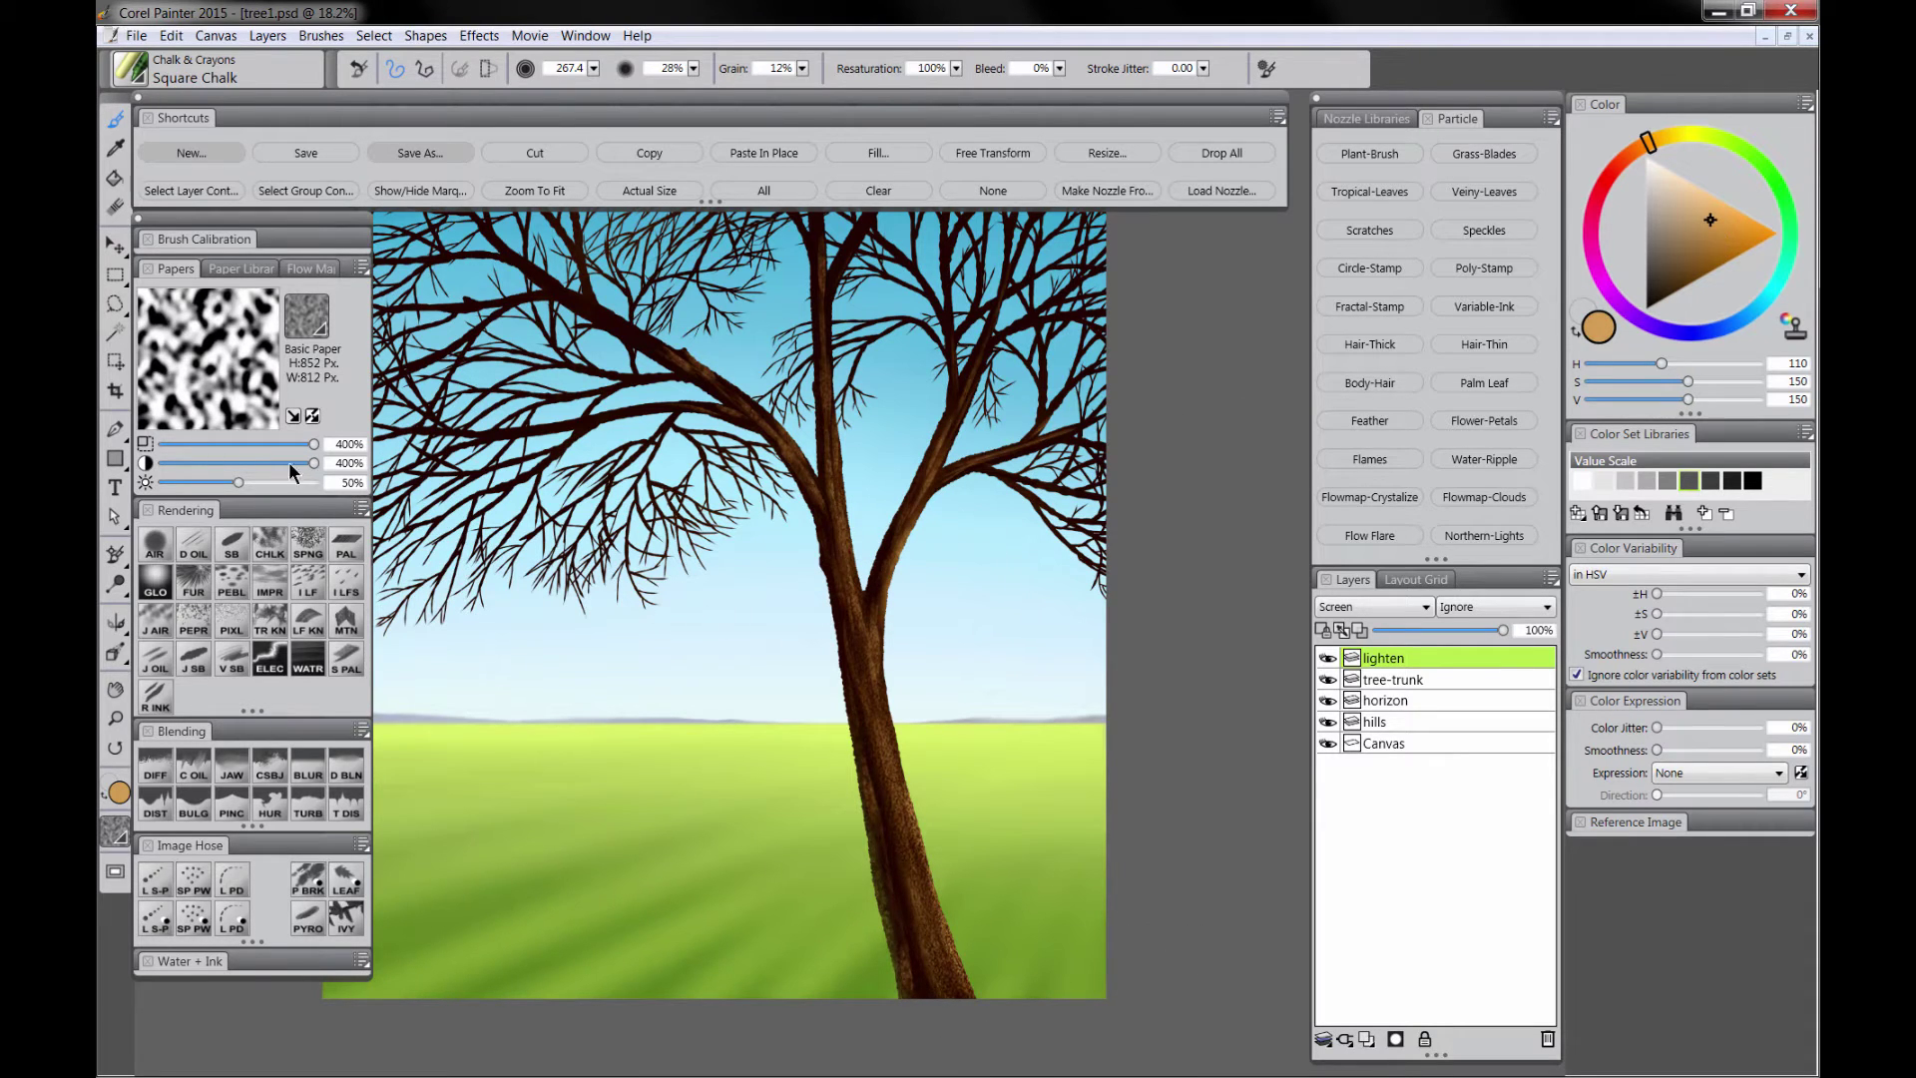
click(315, 339)
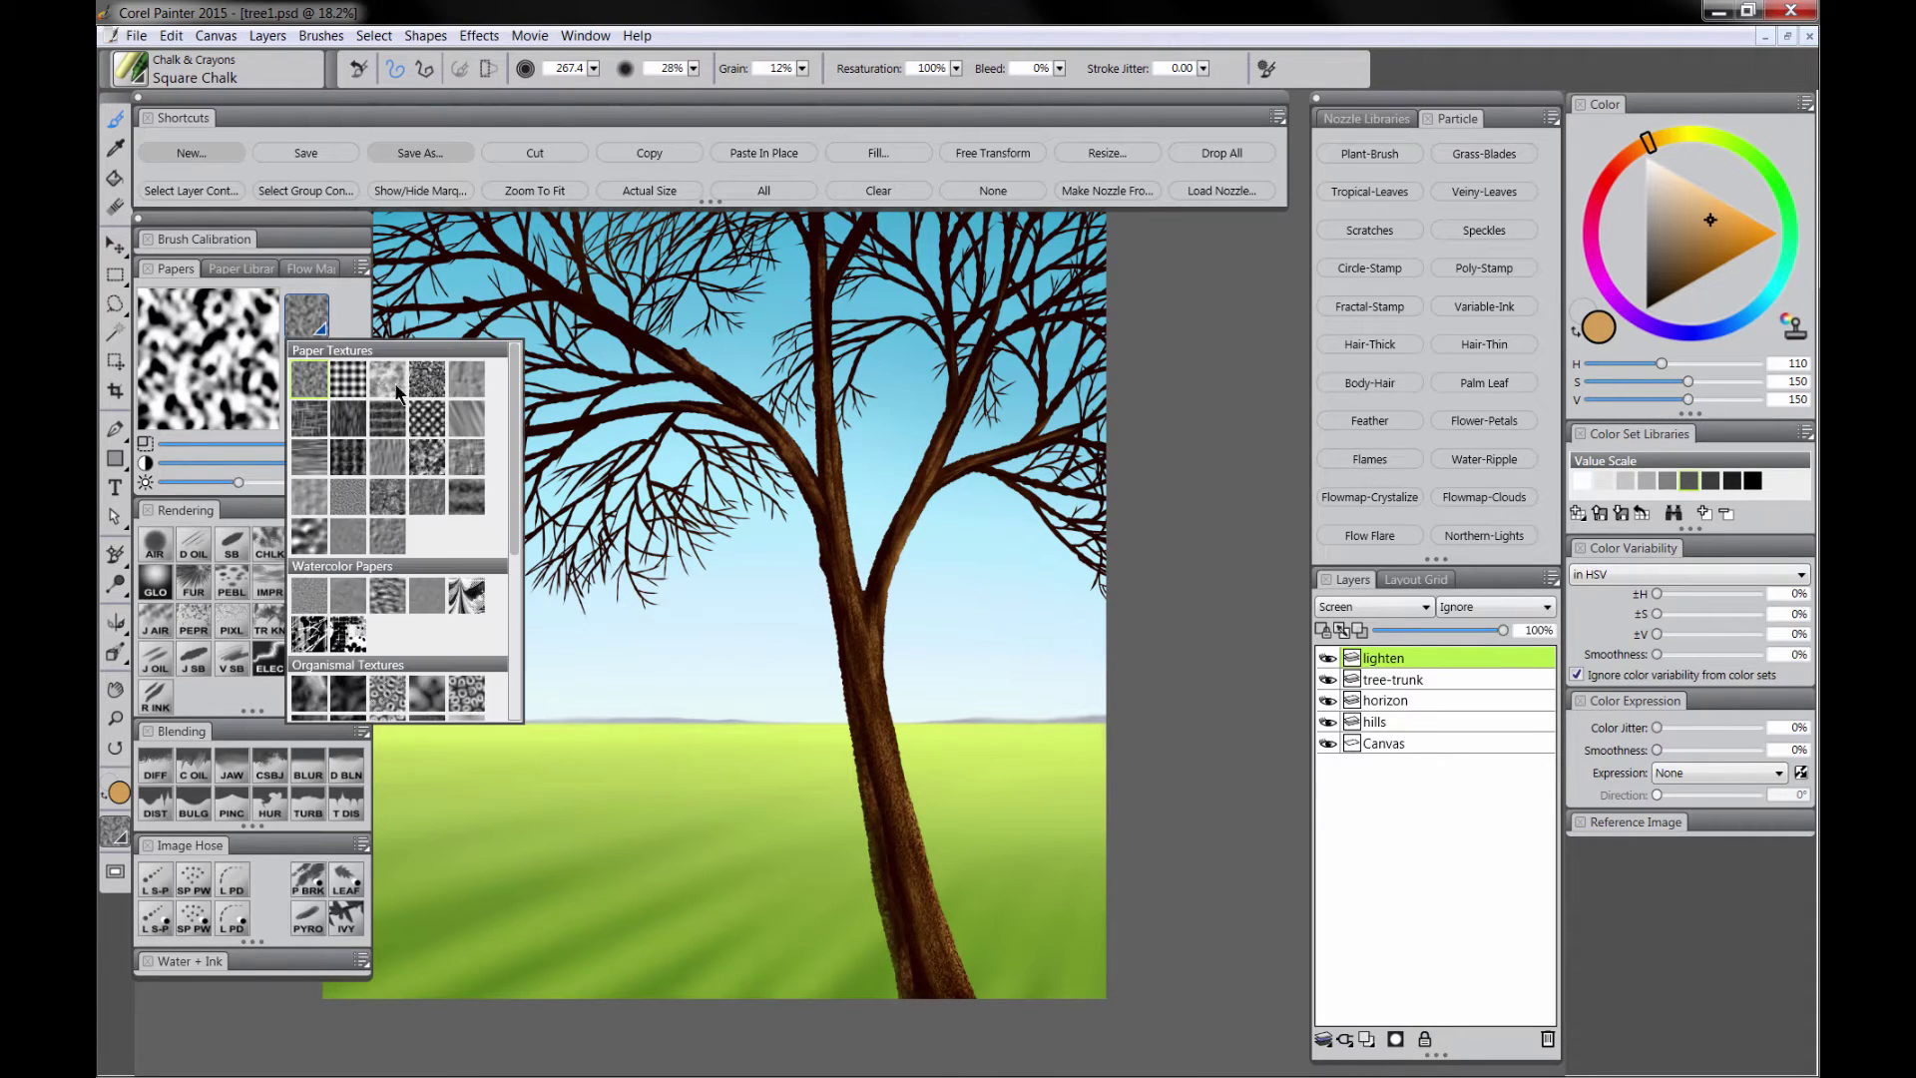
click(315, 701)
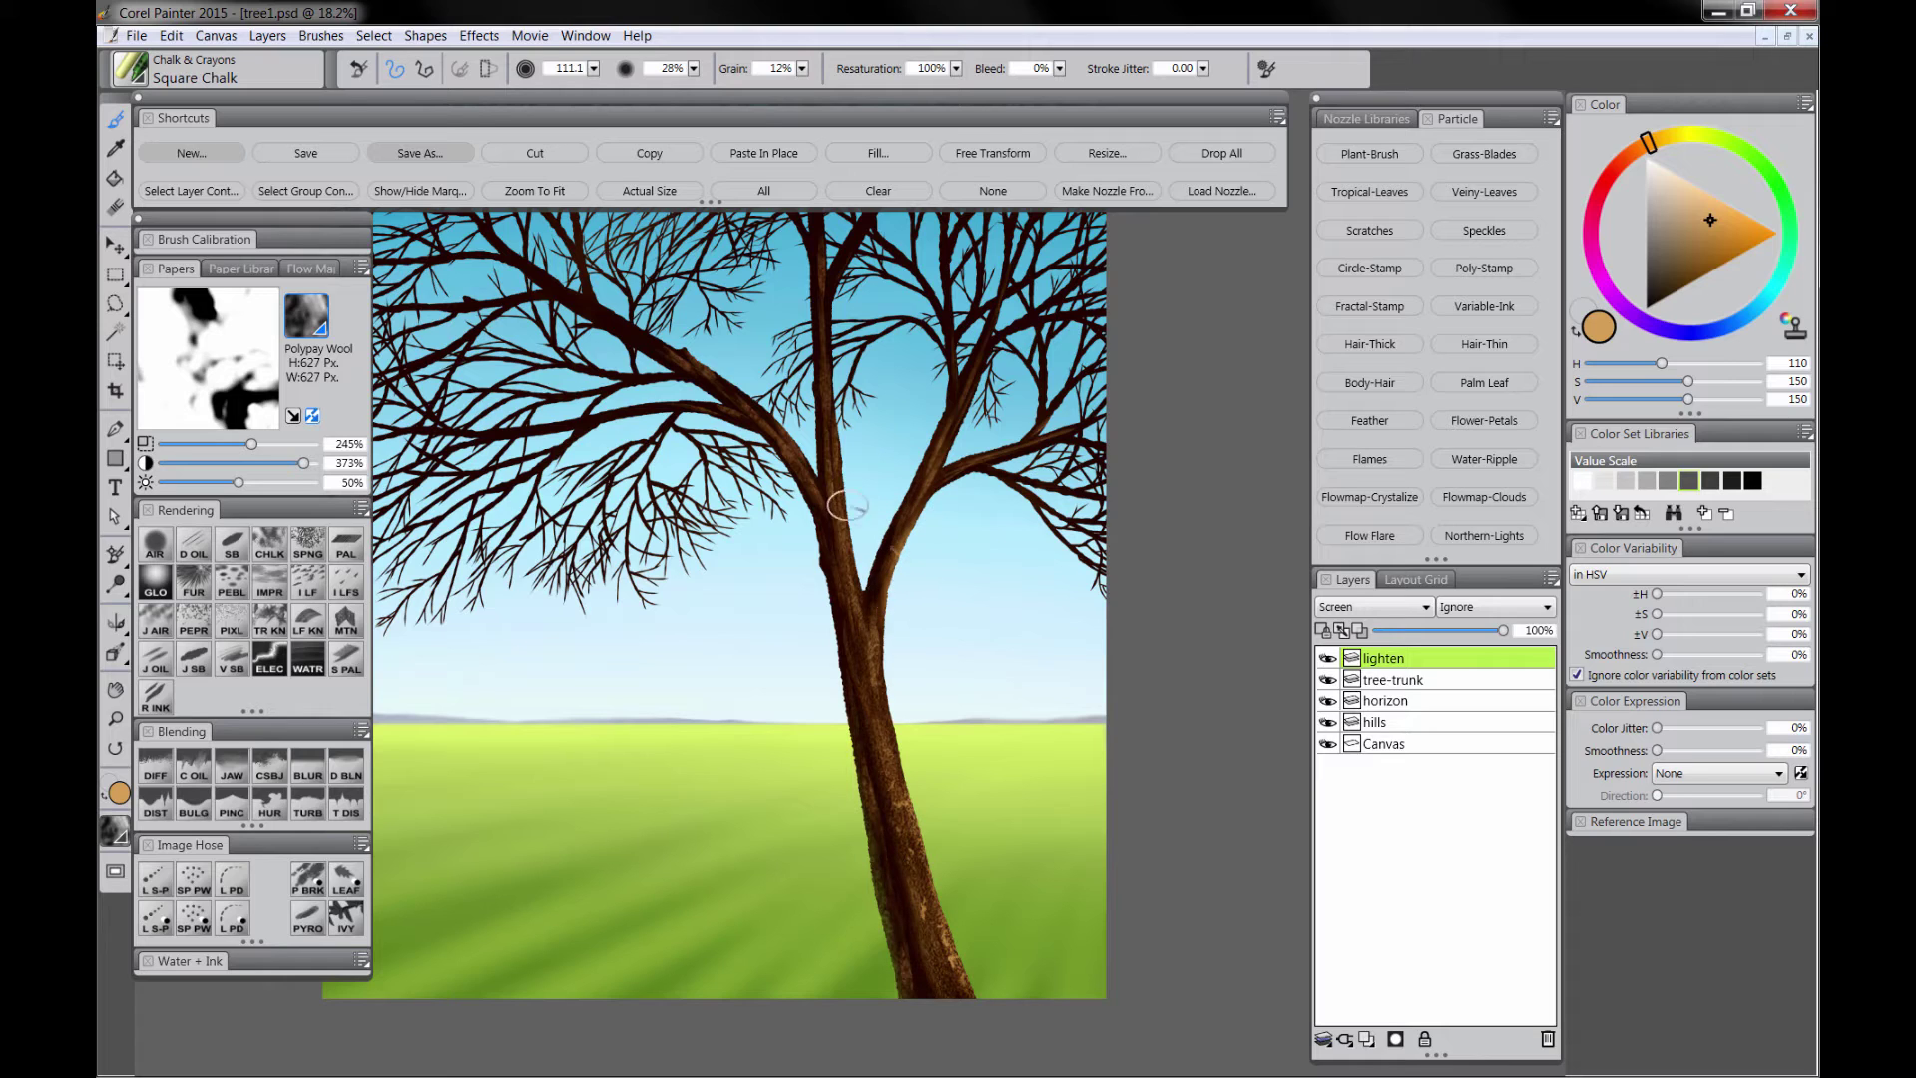
Step: Add a layer named darken at 82% opacity and chalk dark brown bark texture on it with paper scale and contrast at 400%
click(1368, 1039)
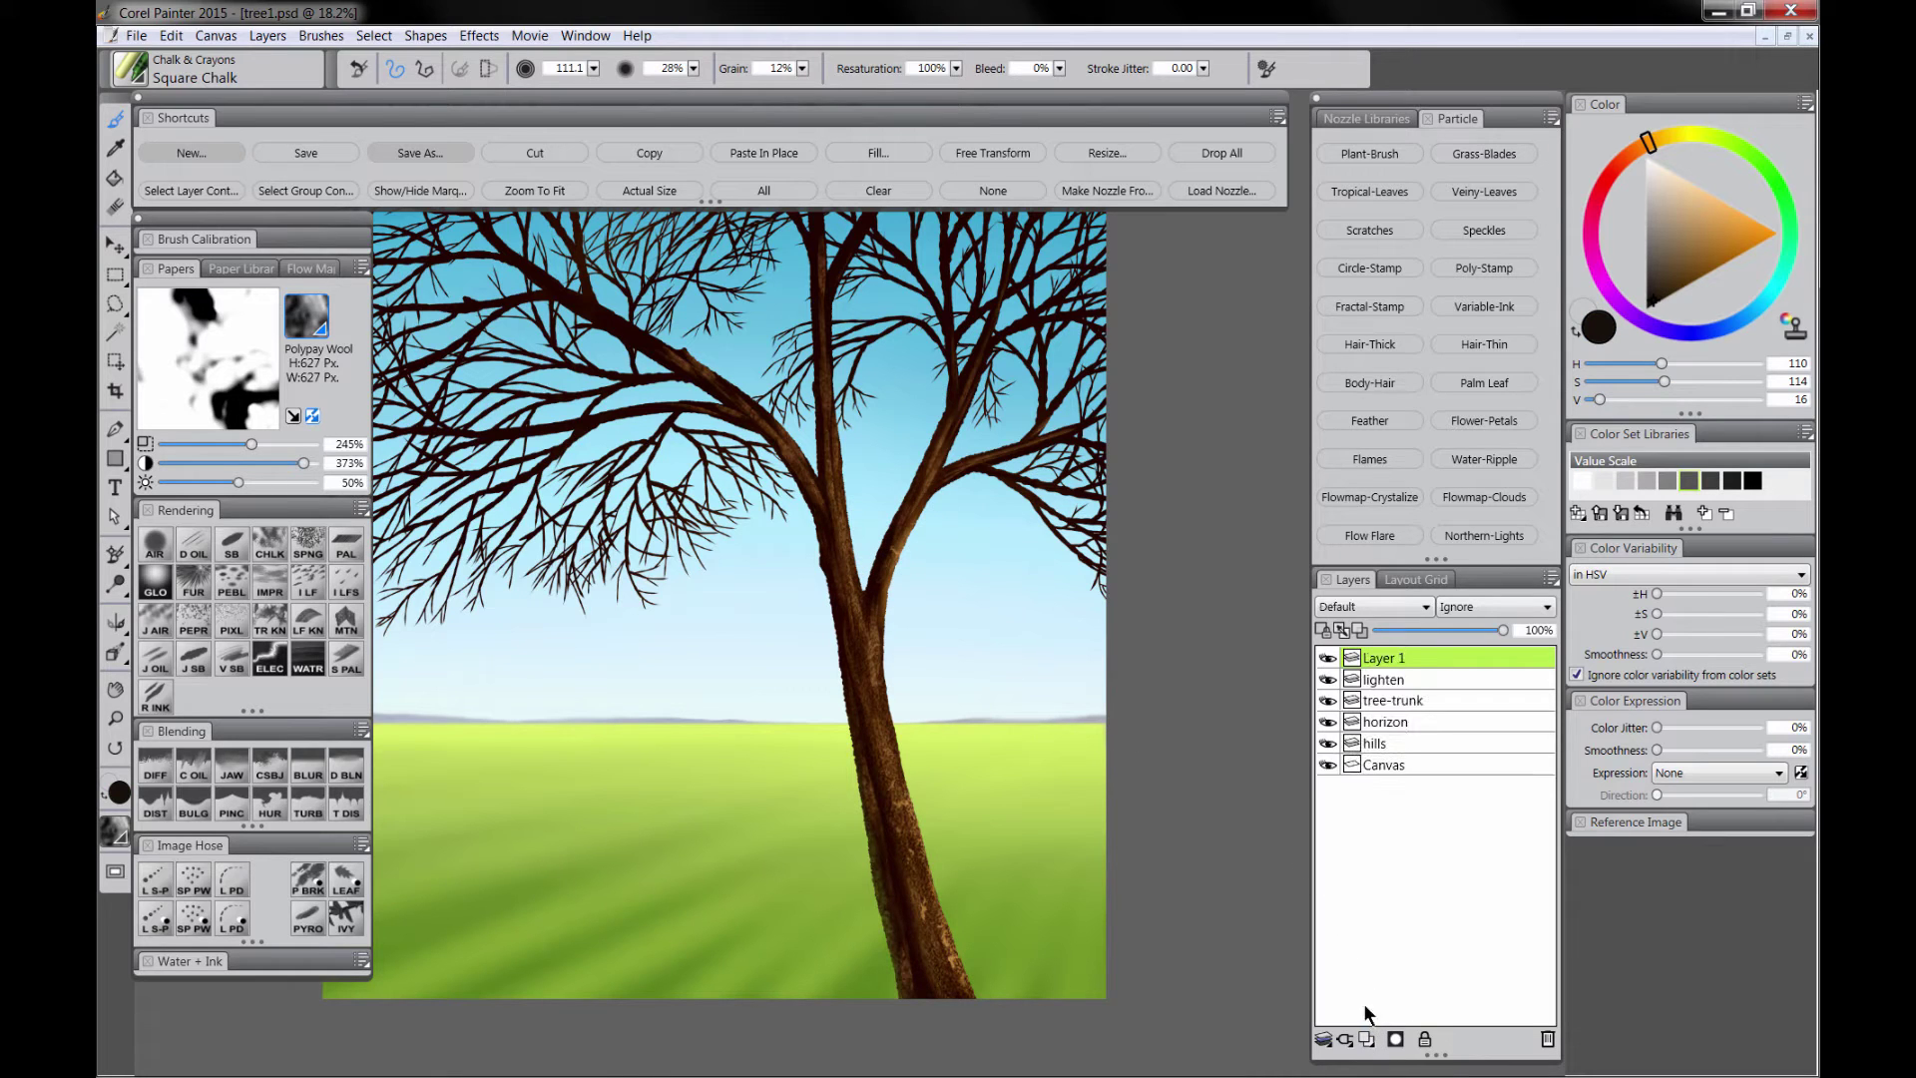
double_click(1393, 663)
text(darke)
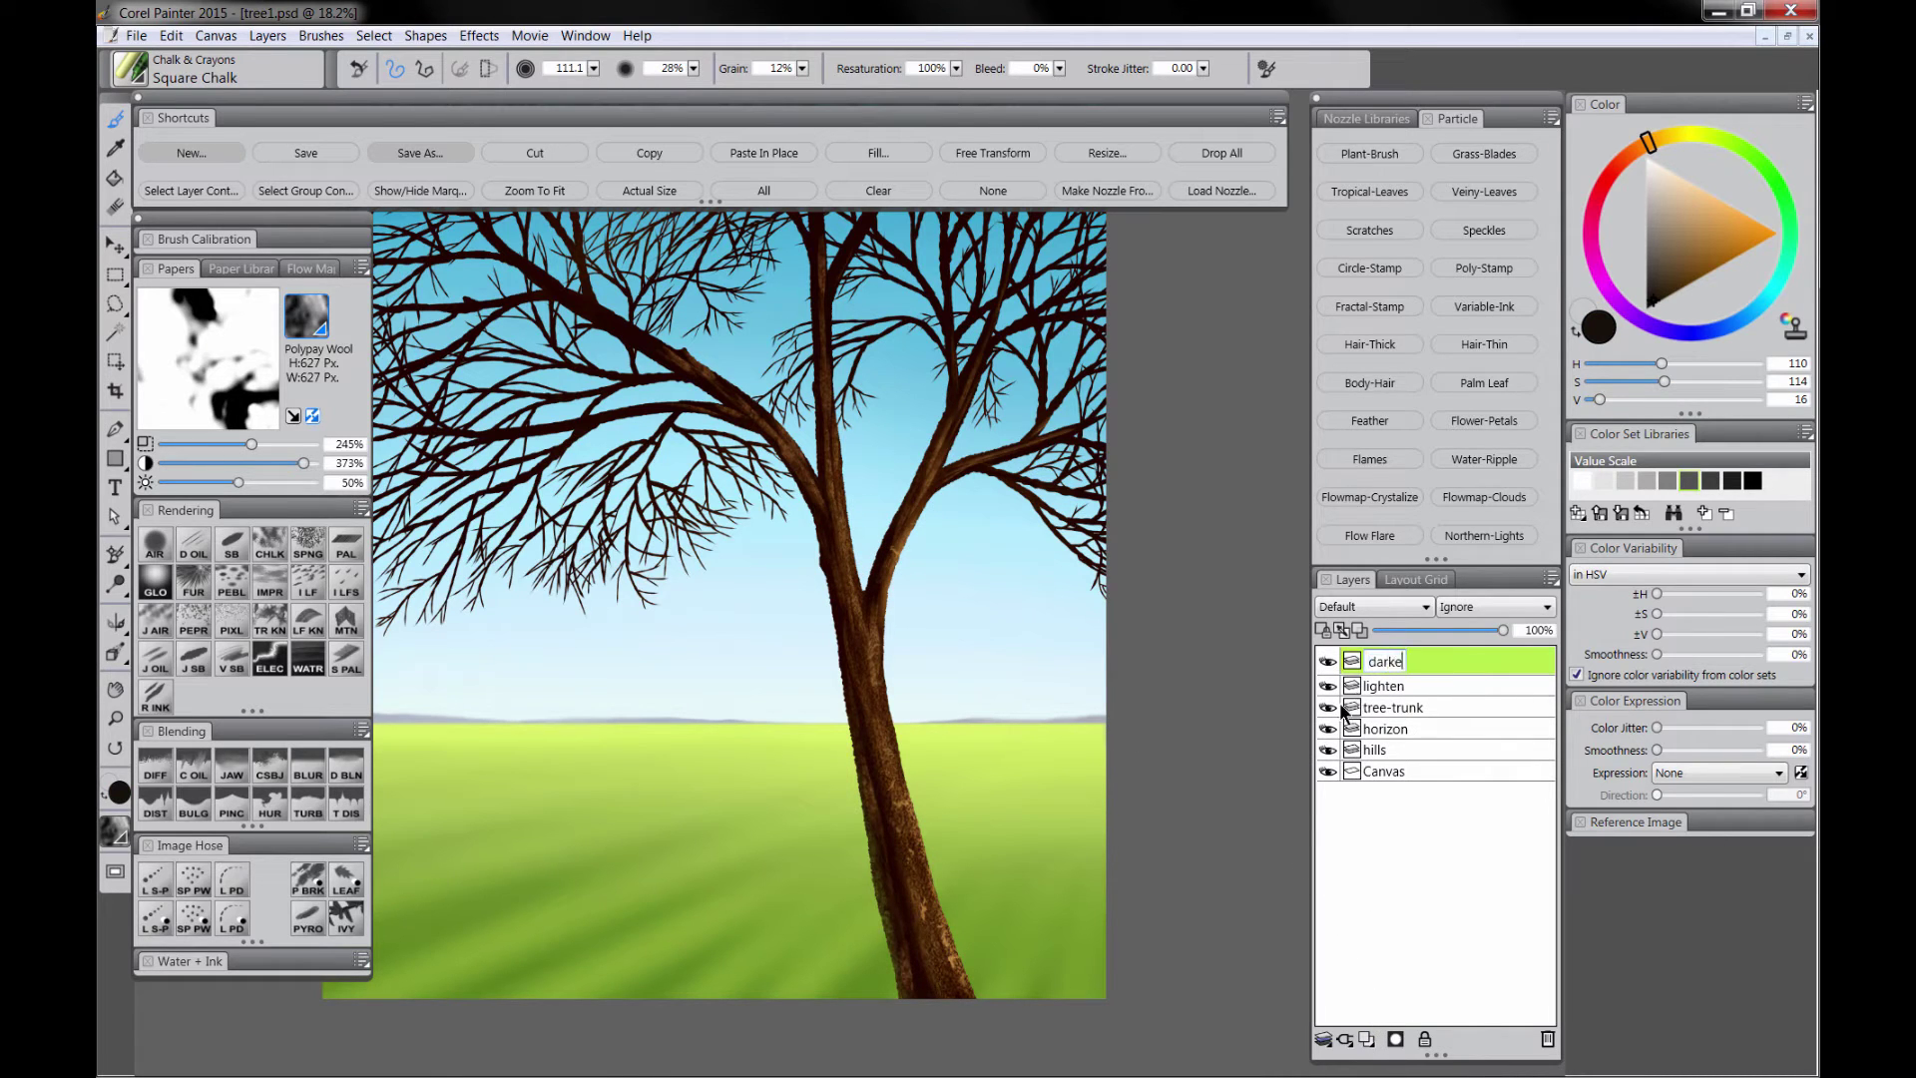
text(n)
key(Return)
drag(280, 445, 319, 463)
drag(306, 444, 319, 444)
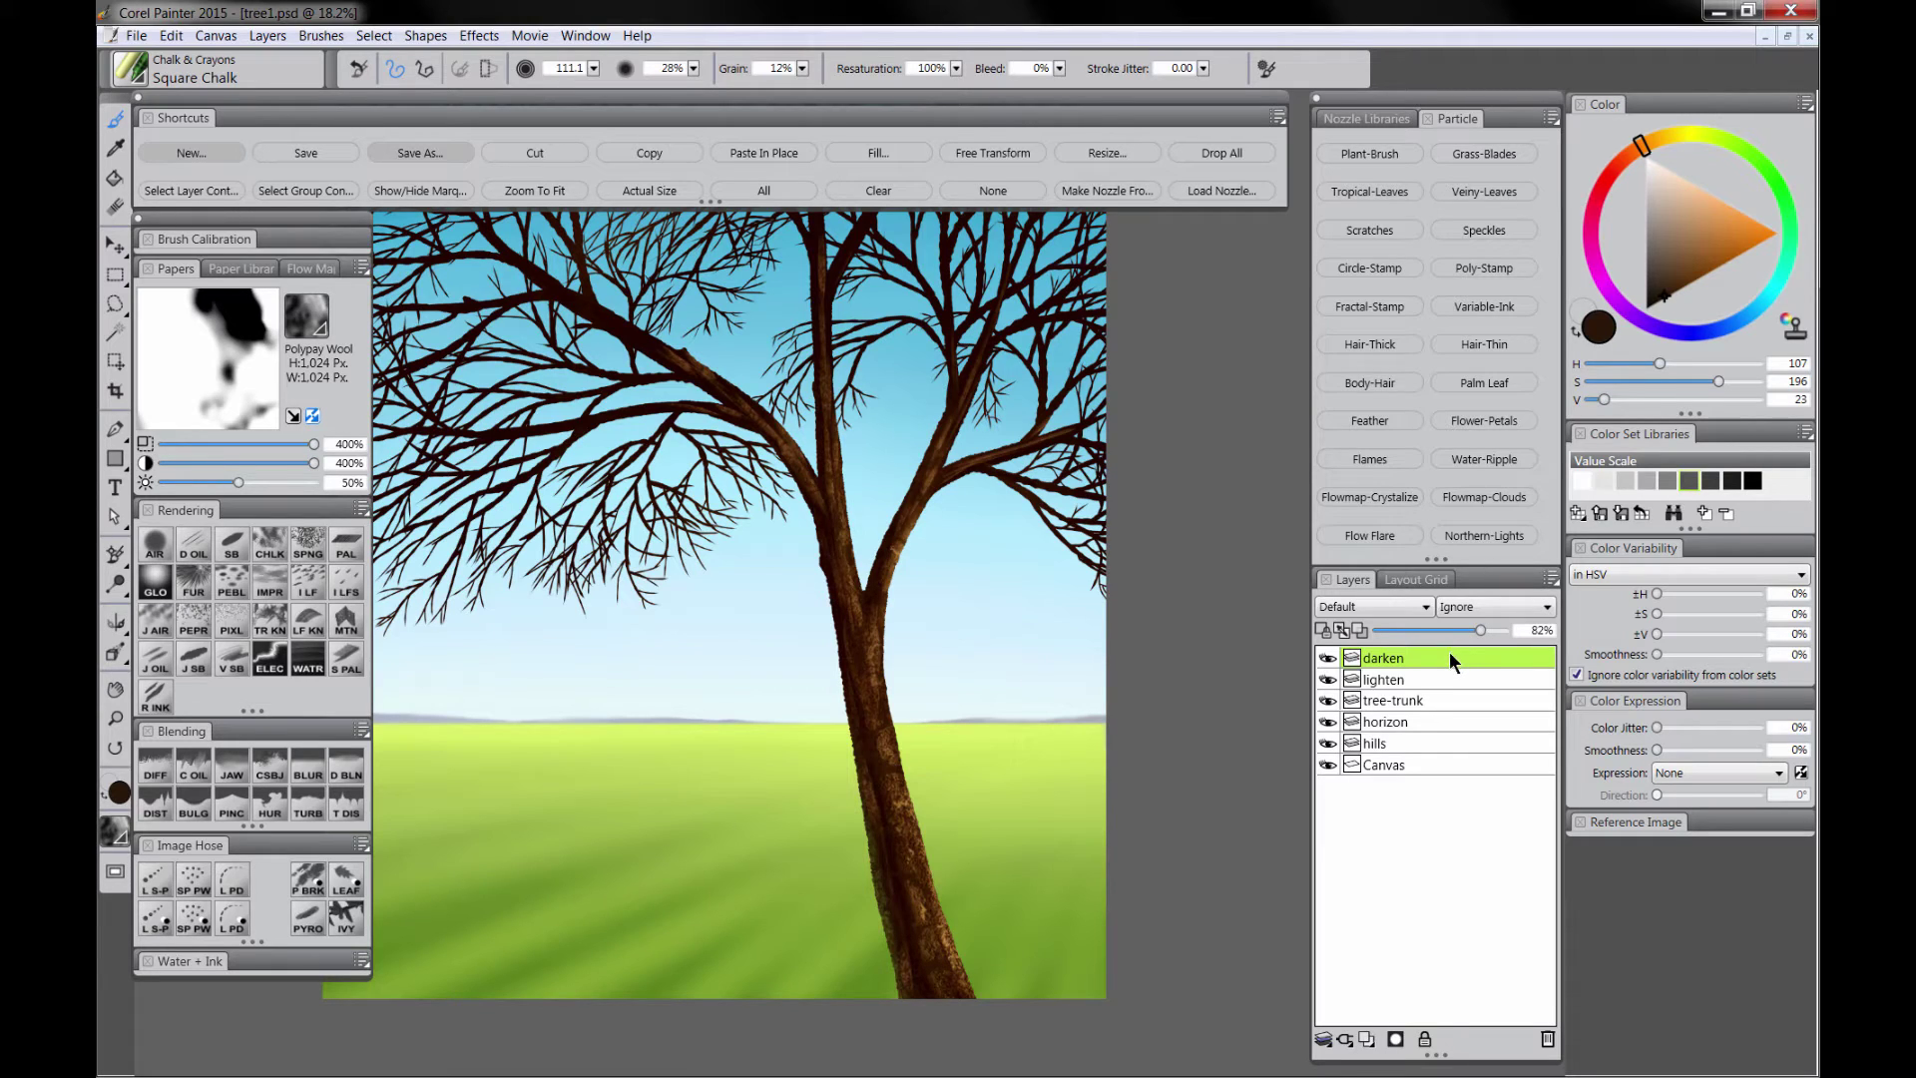
Step: Merge the darken, lighten and tree-trunk layers into one layer and rename it trunk
shift+click(1425, 698)
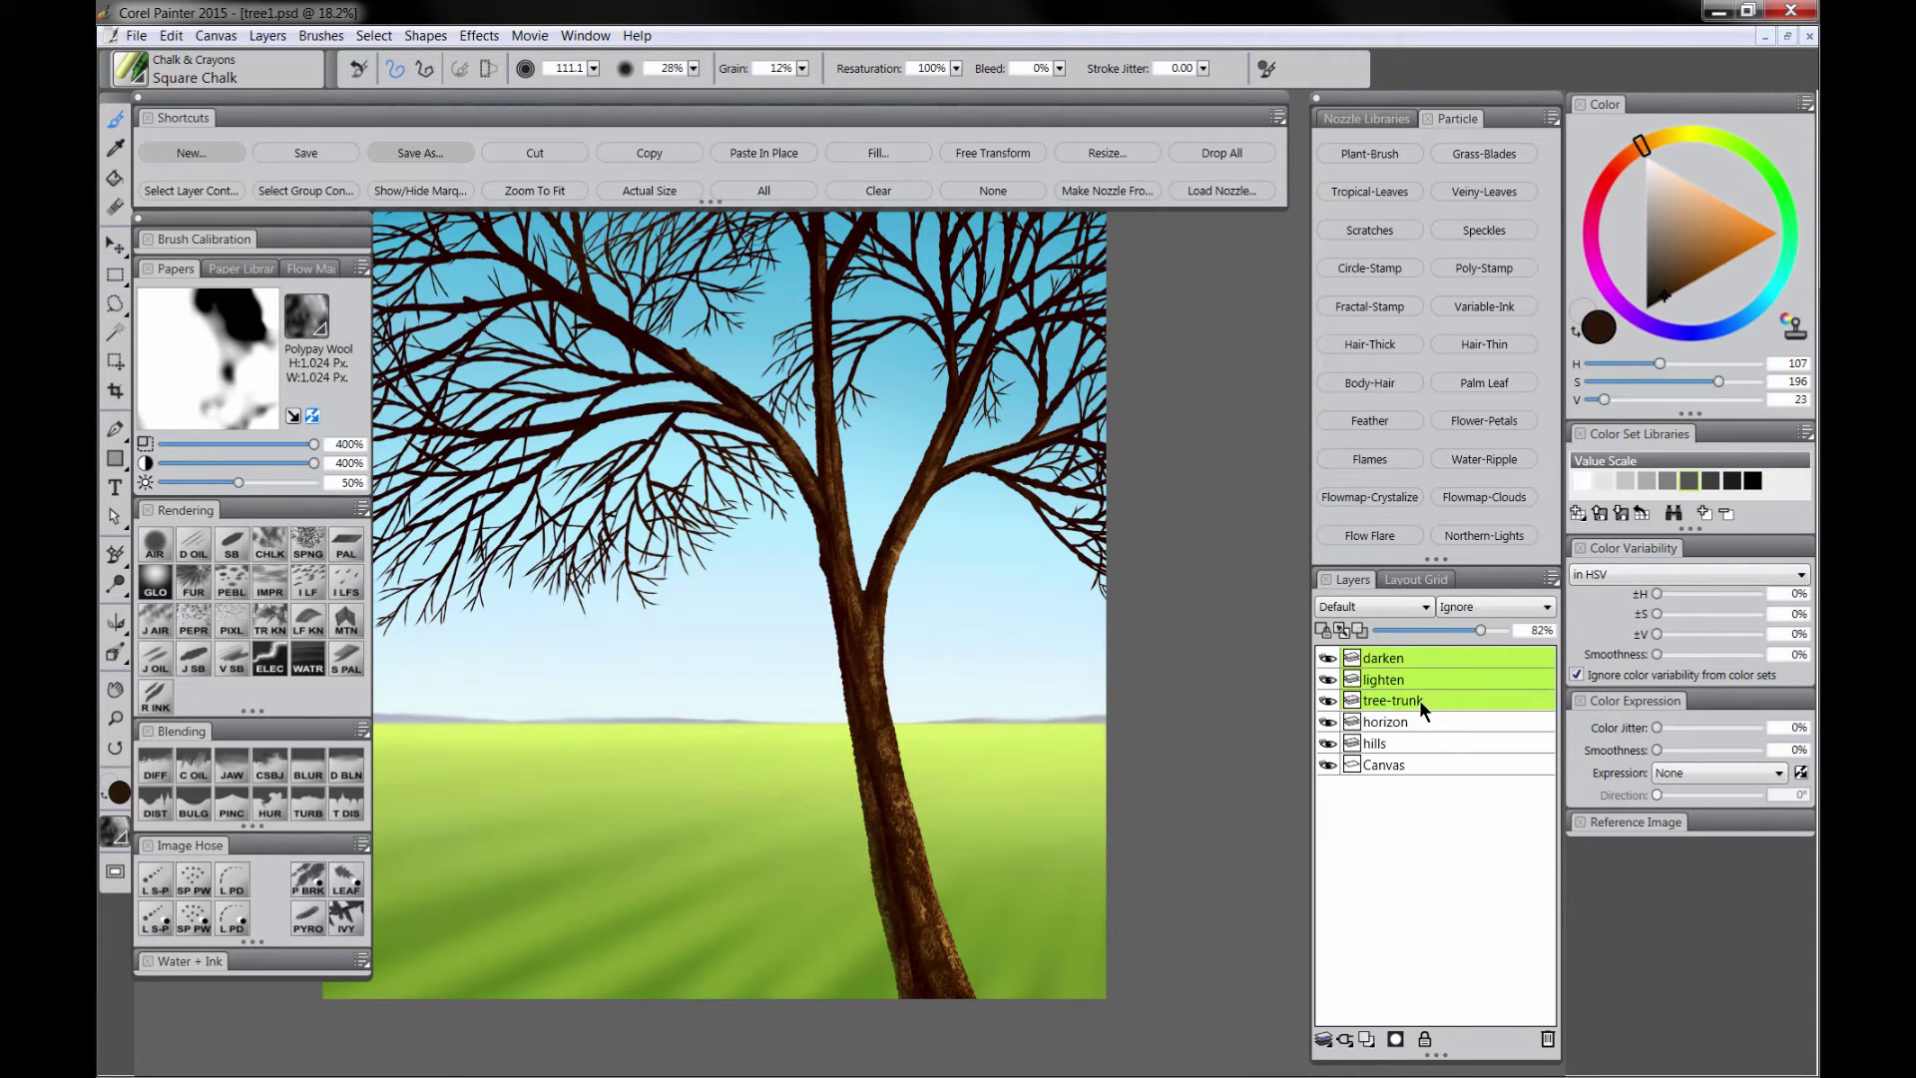
key(ctrl+shift+e)
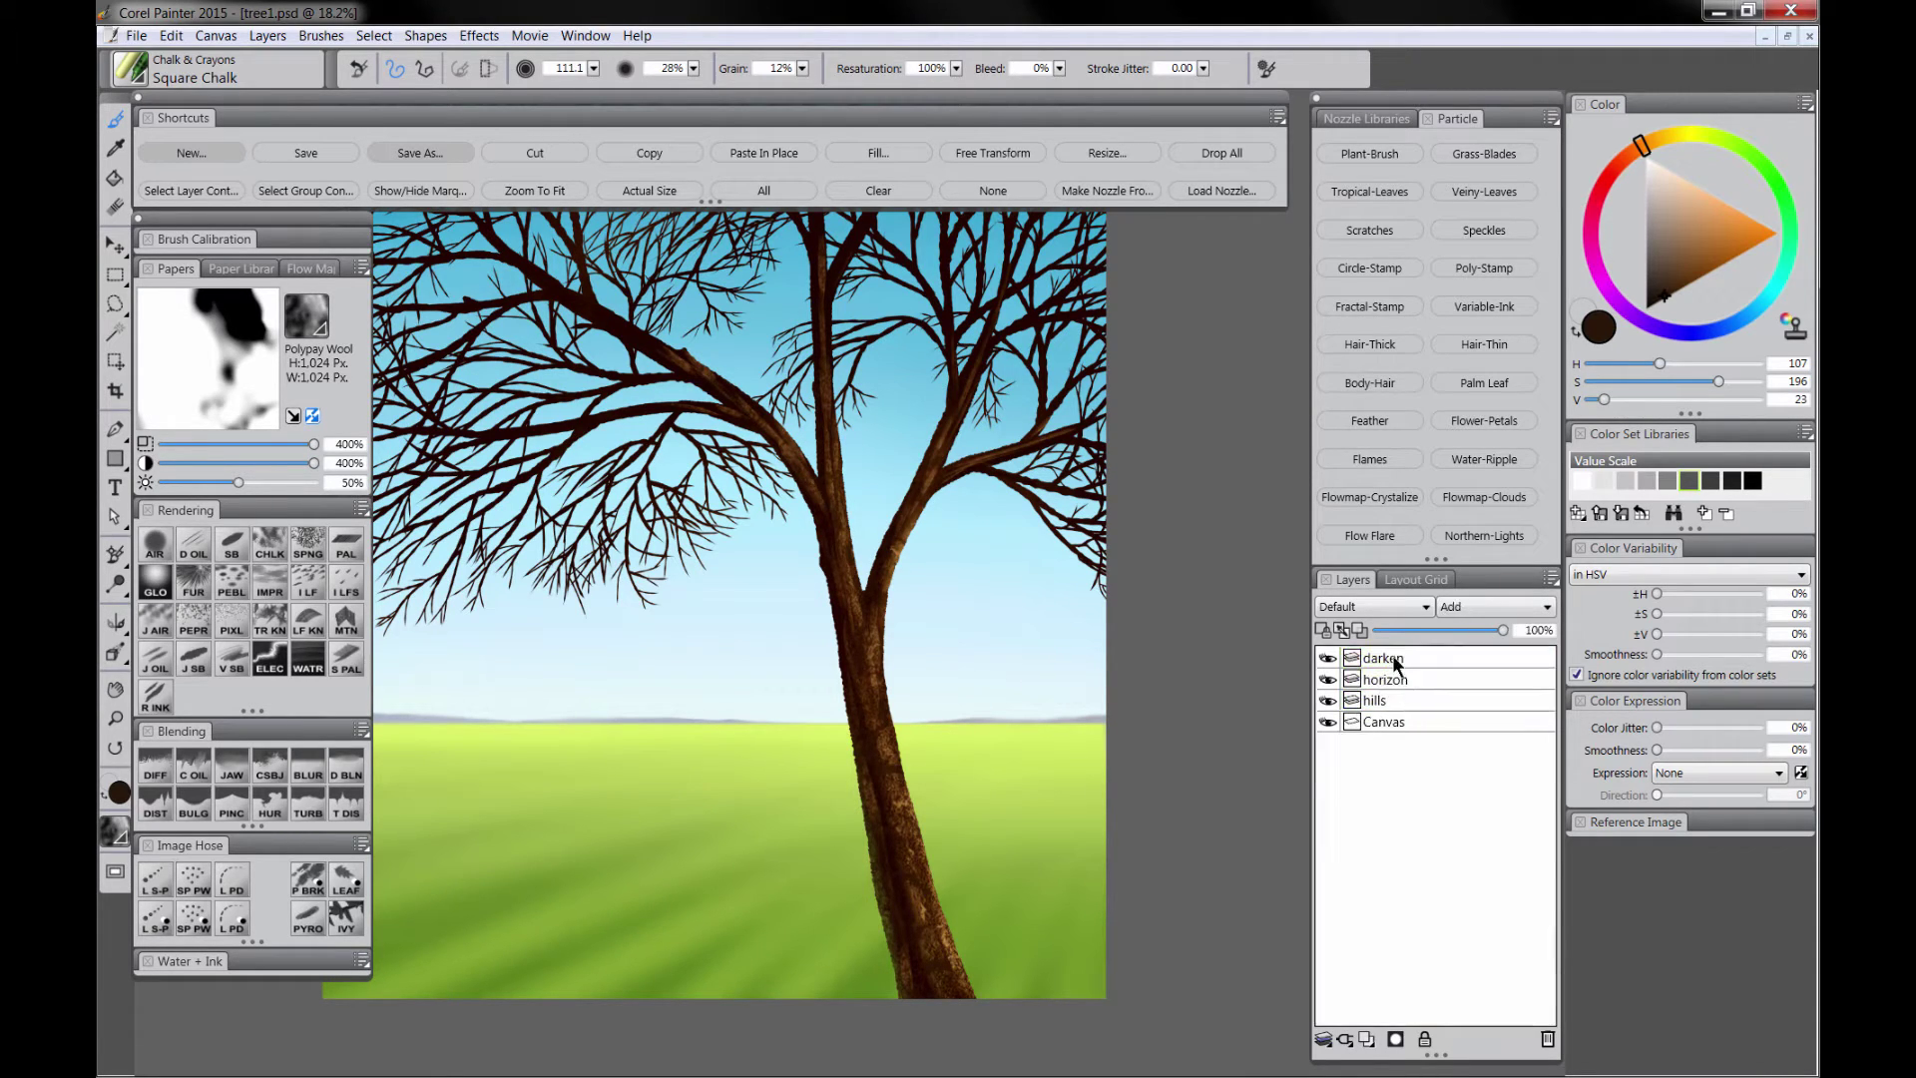
click(1402, 662)
Step: Add a layer above the trunk layer and name it leaves-fill
click(1366, 1039)
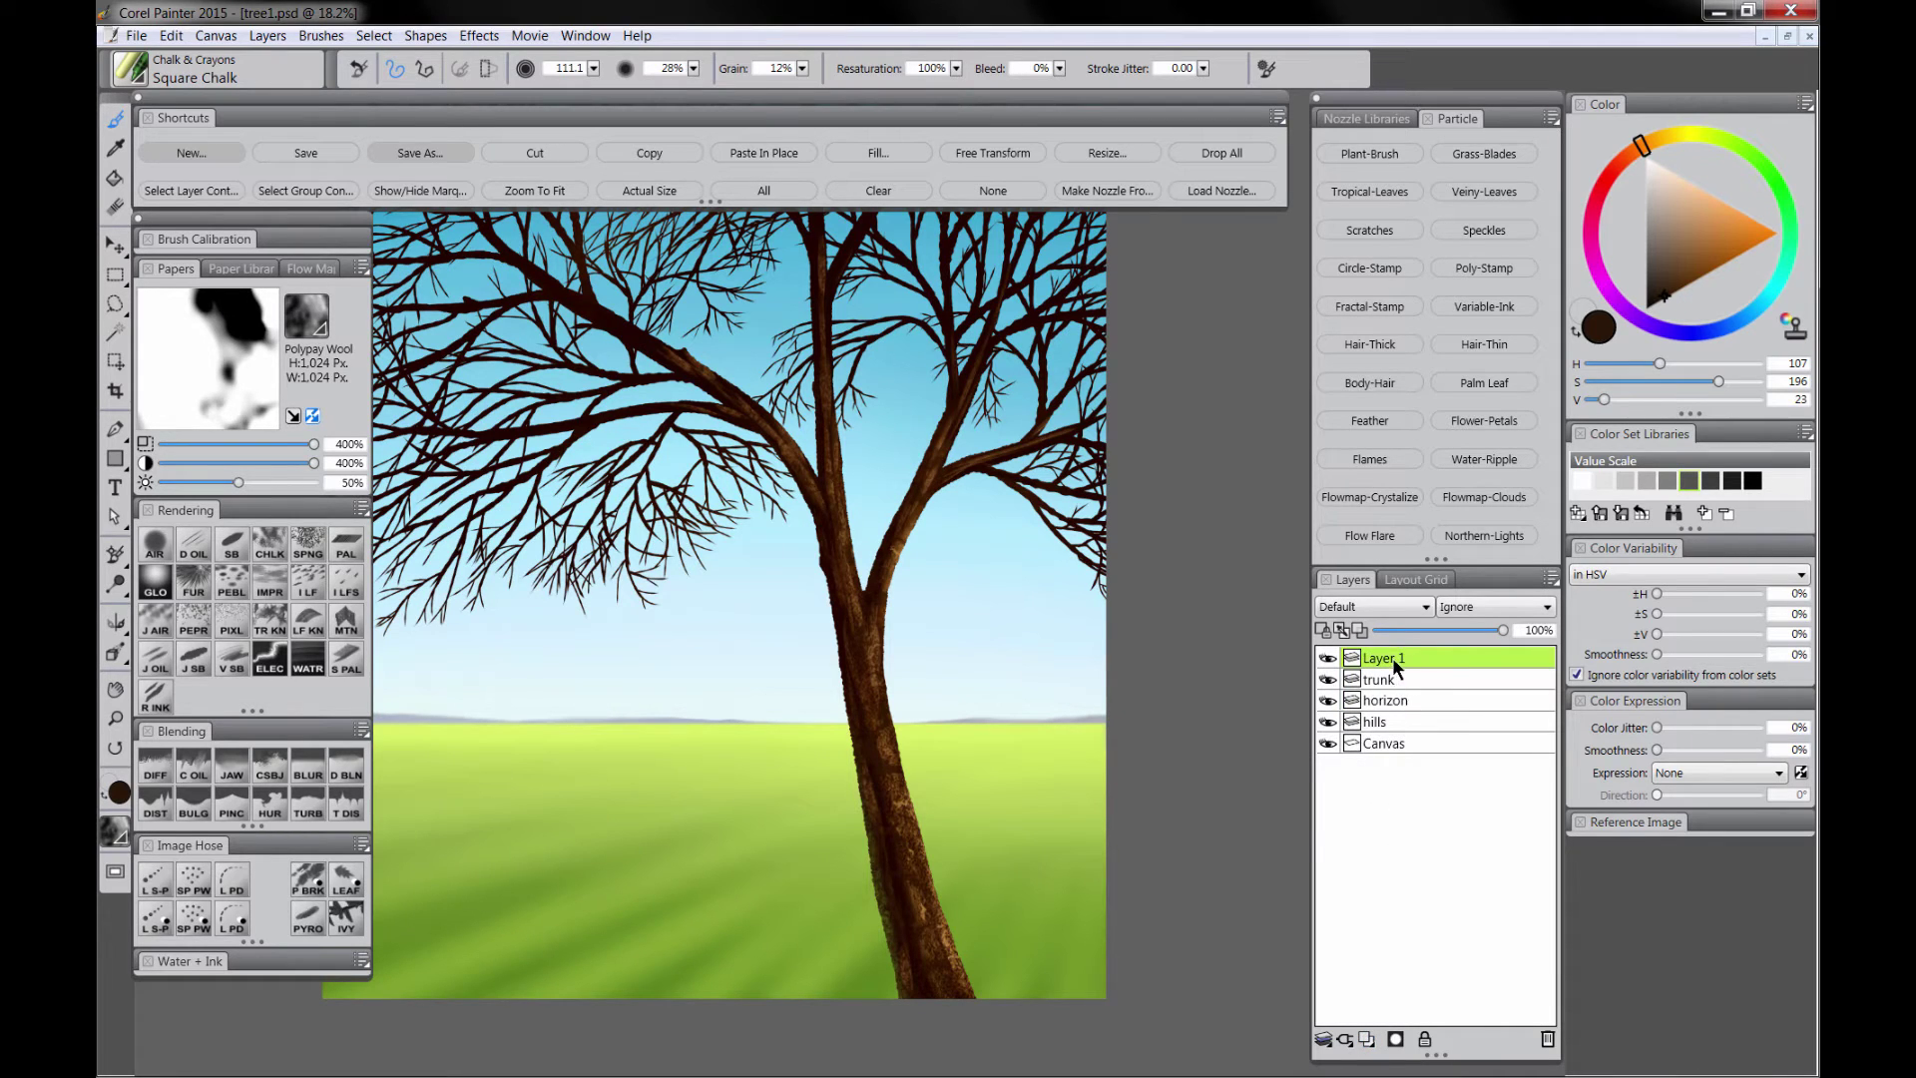
double_click(1394, 661)
text(leaves-fill)
key(Return)
Step: Fill the canopy with dark leaf clusters using the Impressionist Leaf brush in the near-black brown sampled from the branches
click(345, 619)
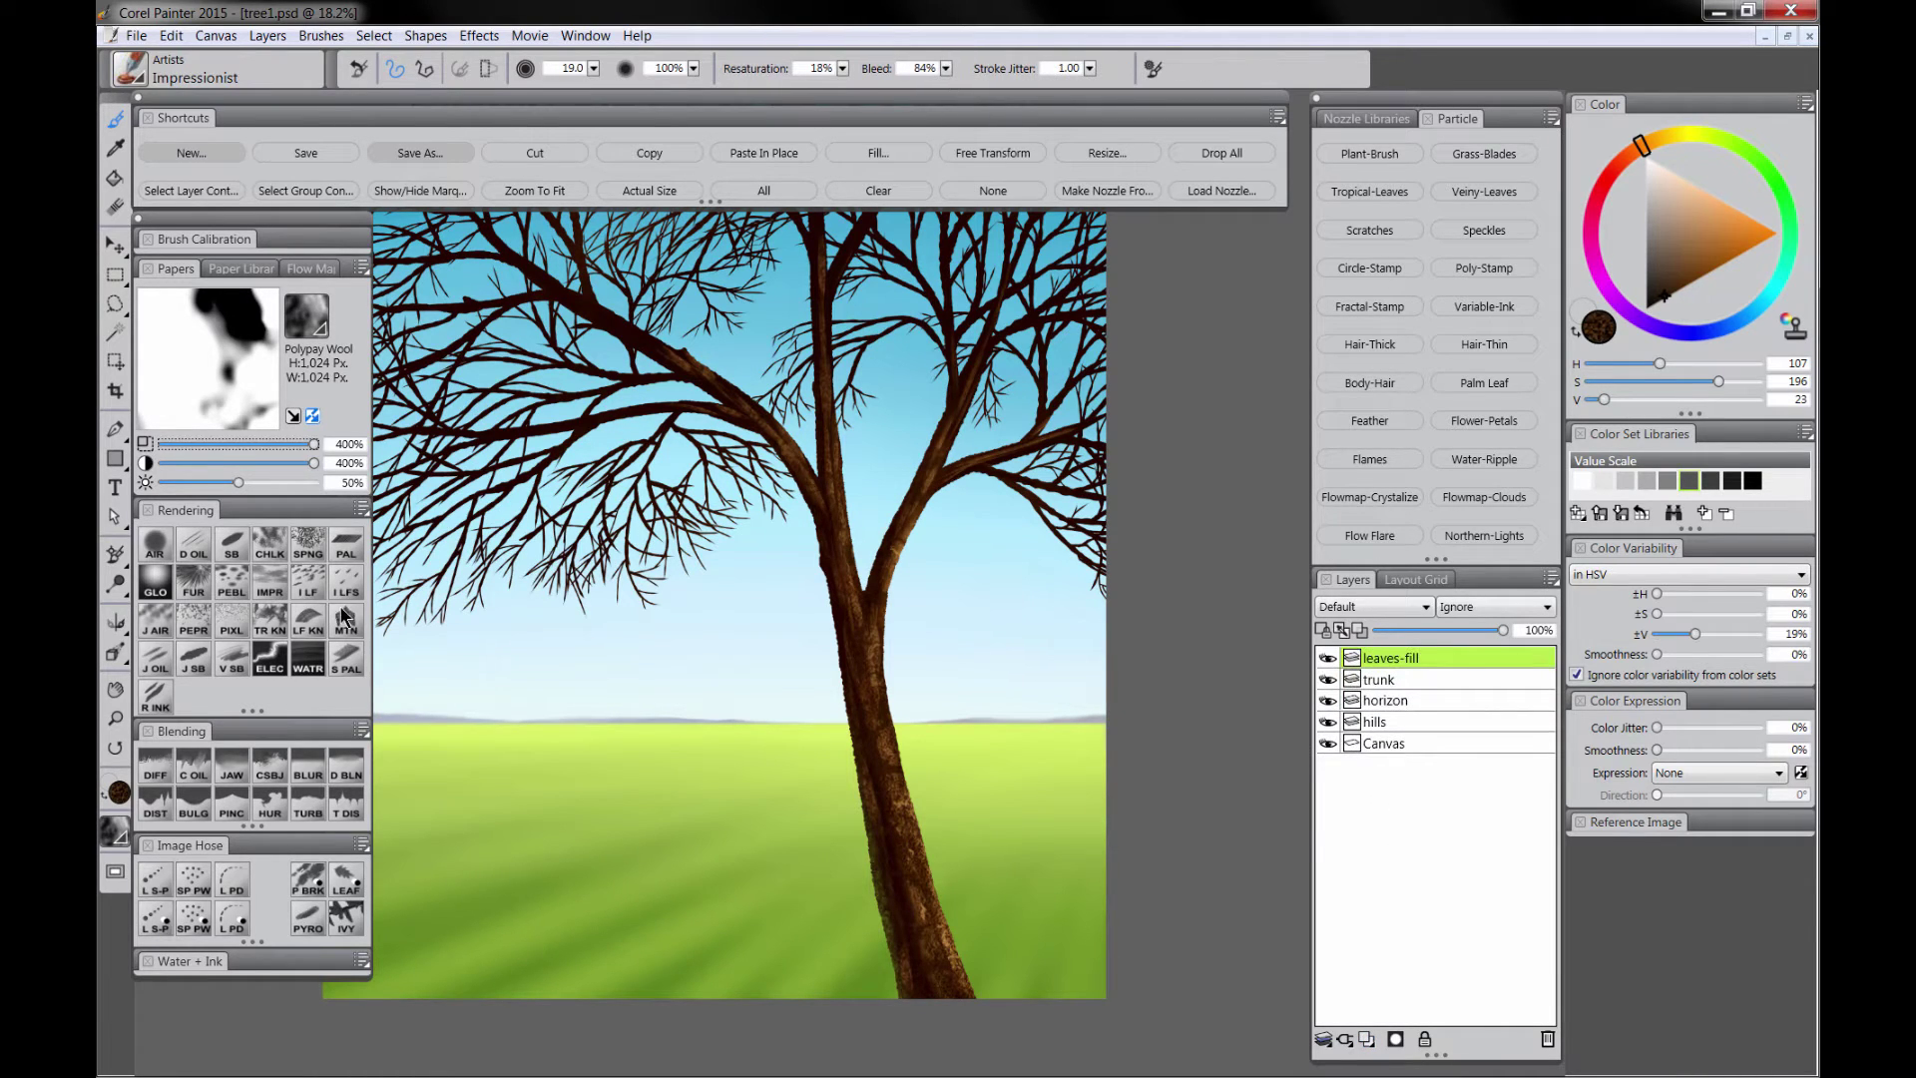
click(319, 589)
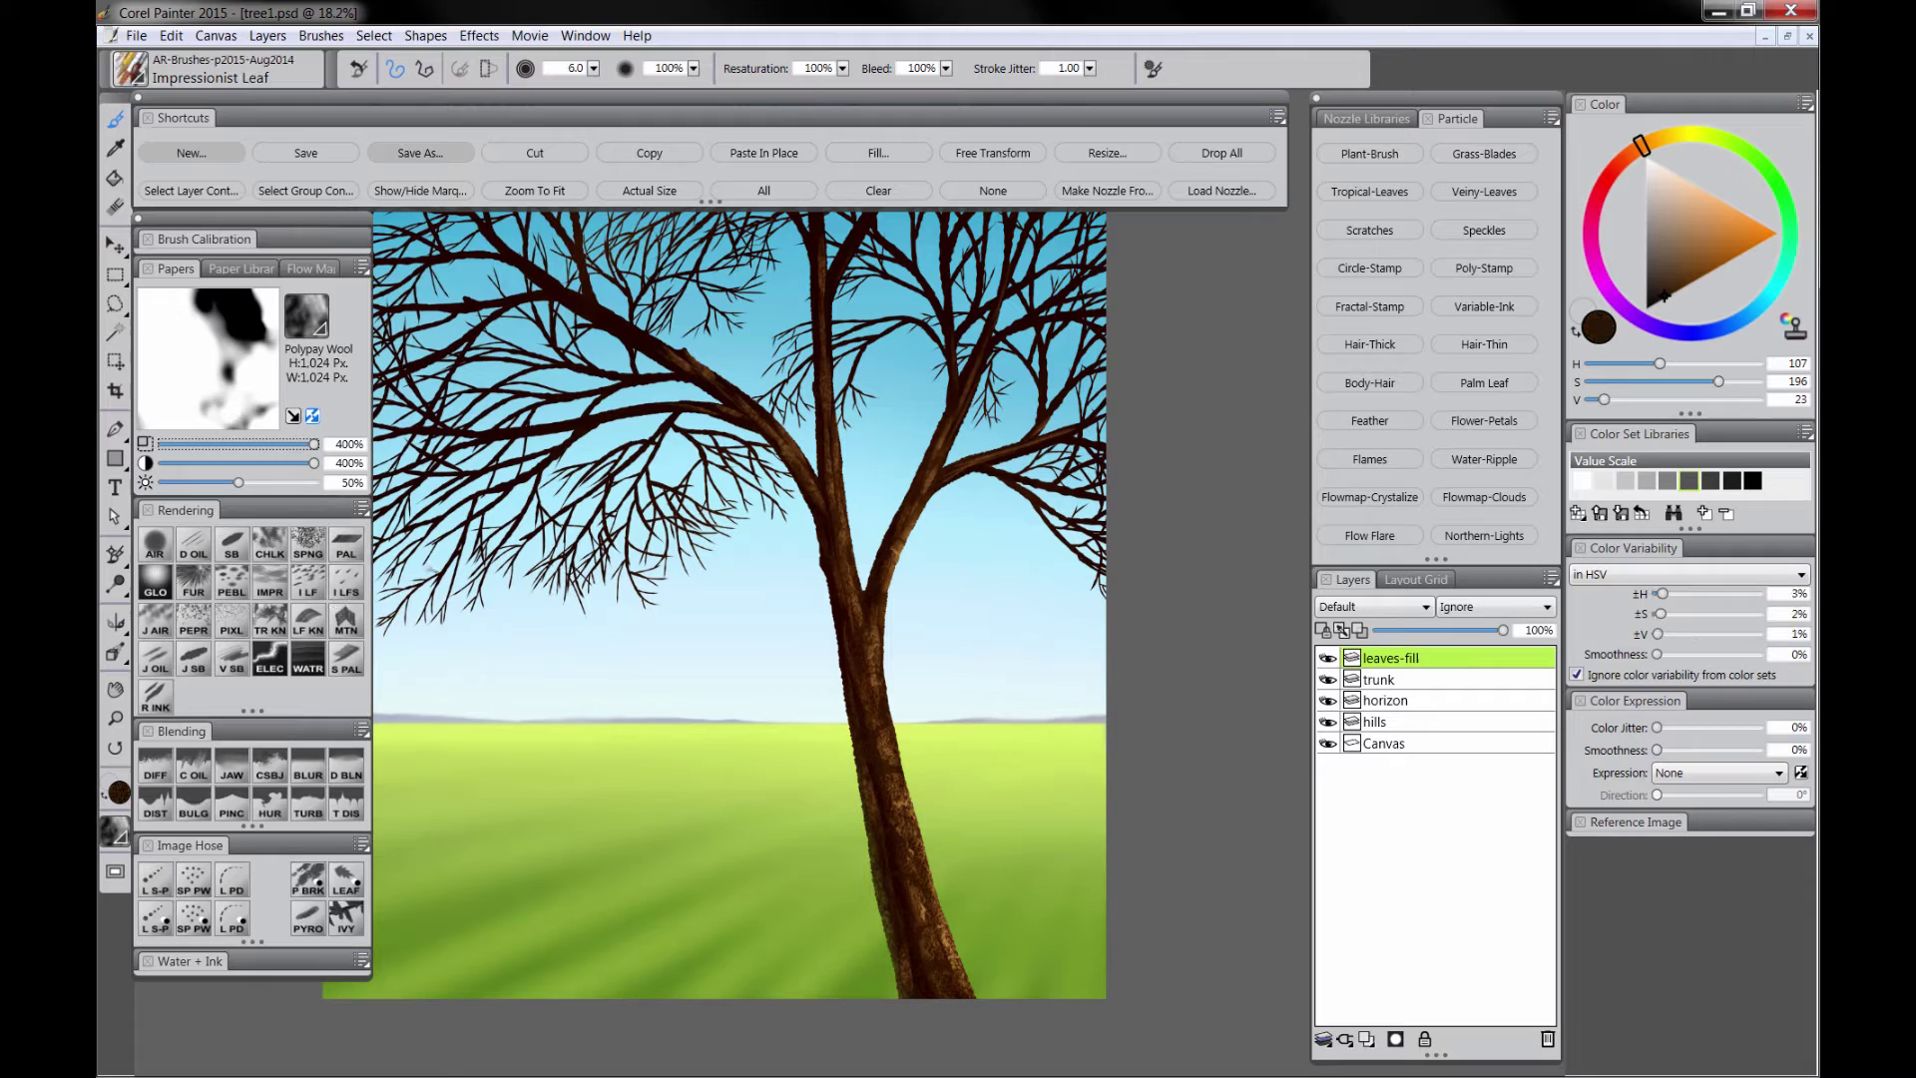
alt+click(982, 311)
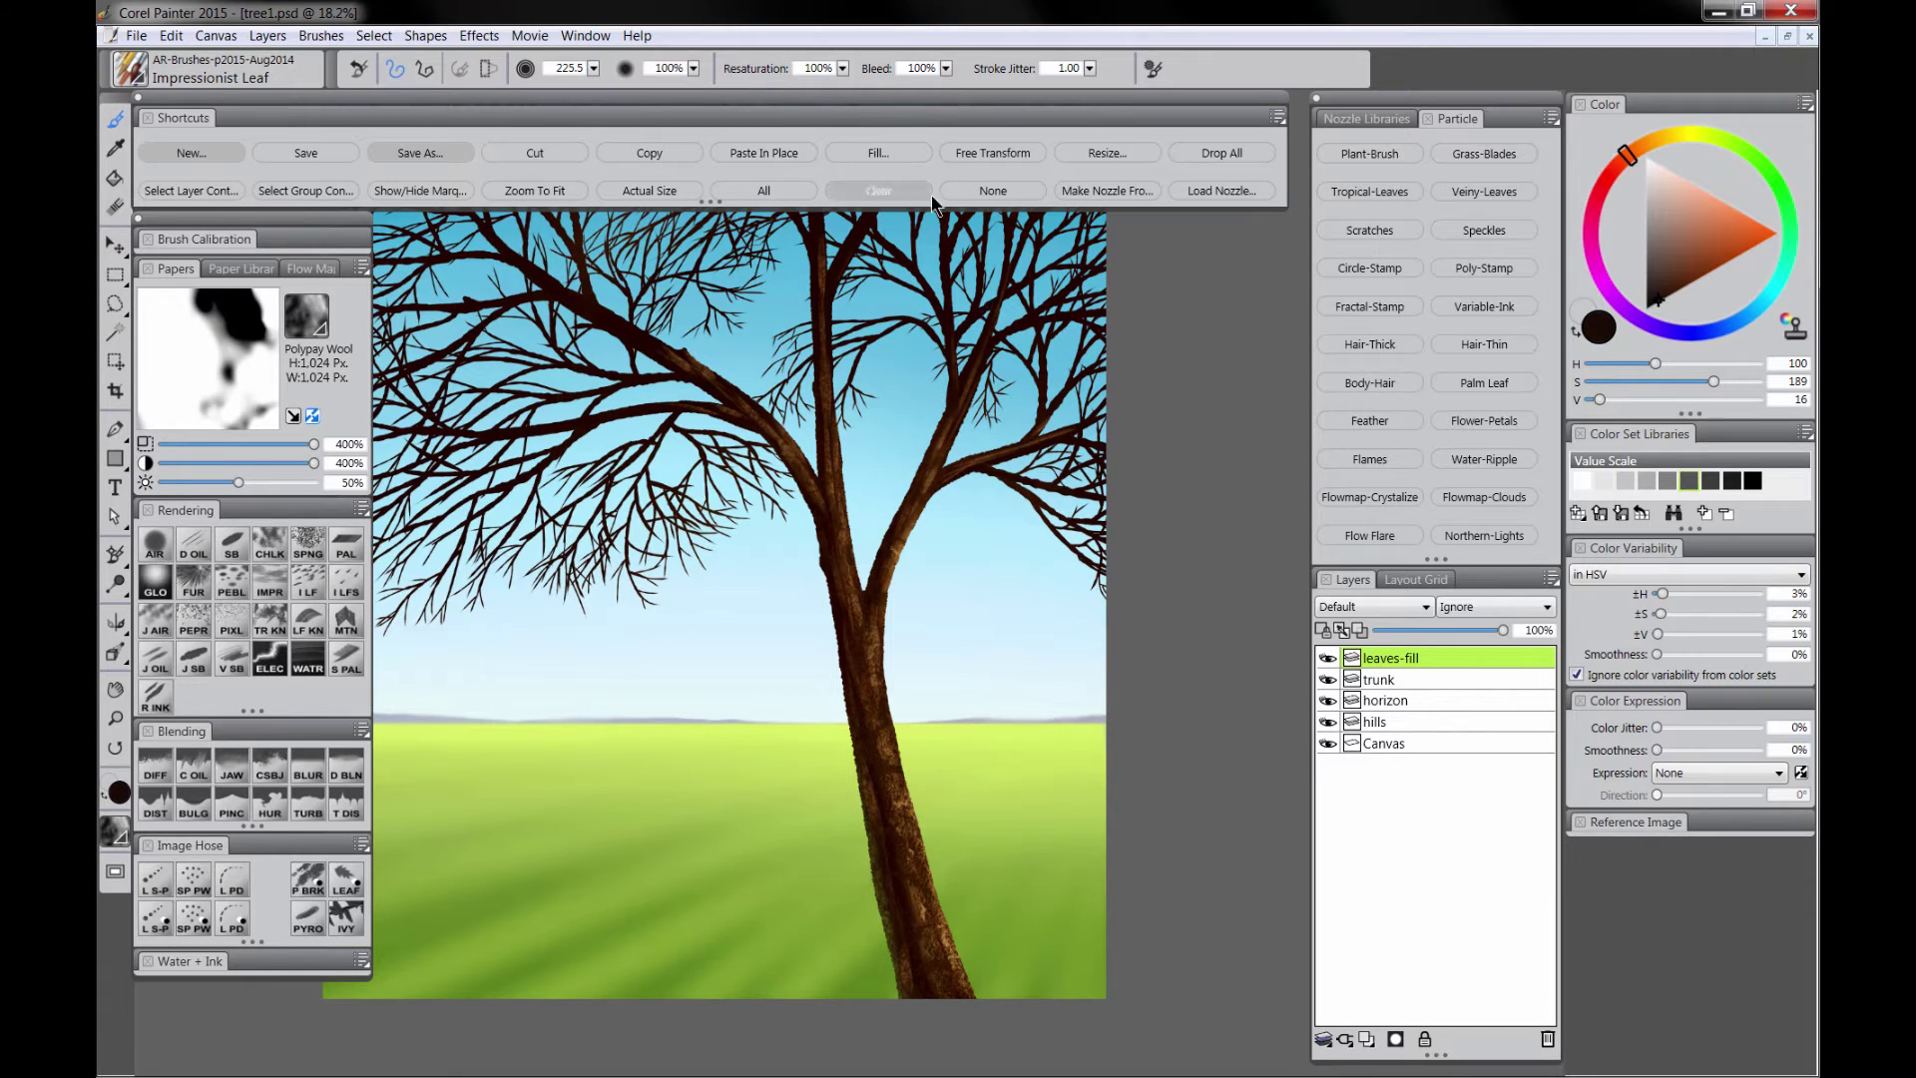
key(Tab)
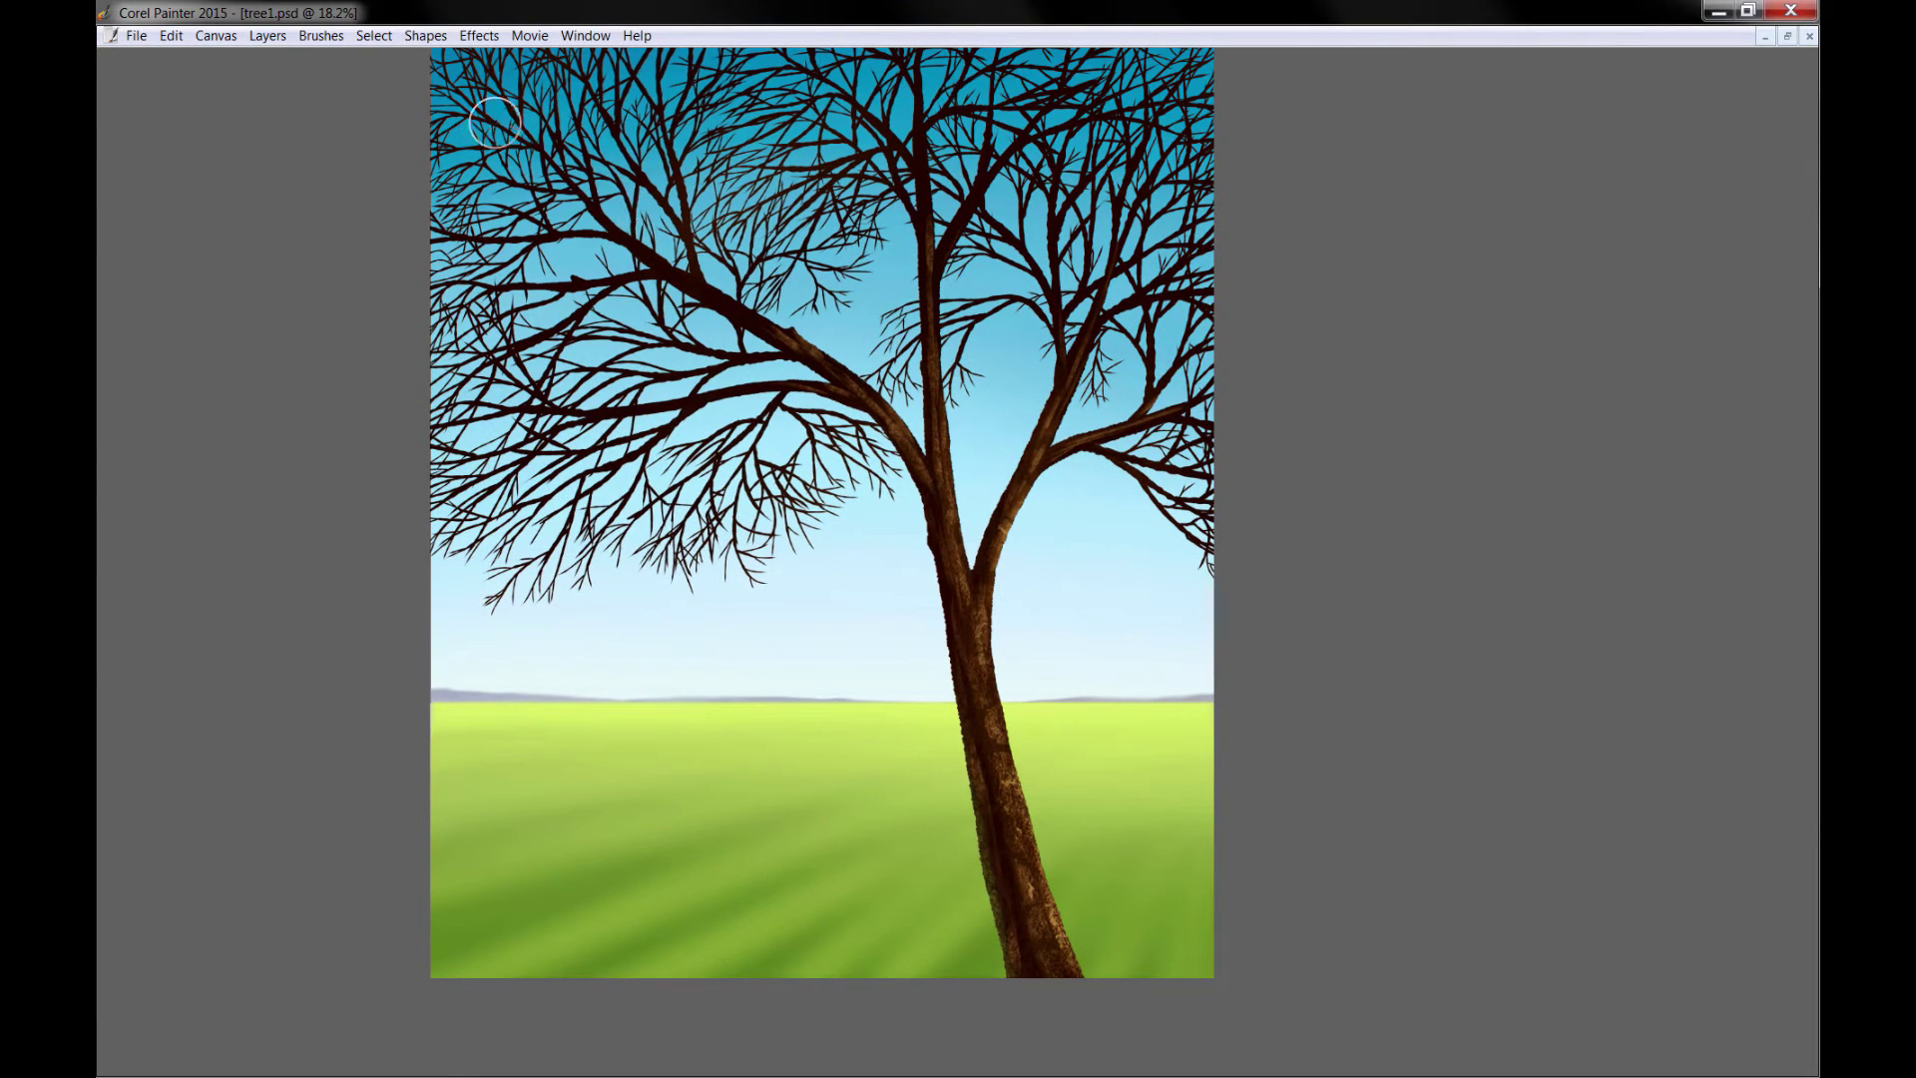
mouse_move(468, 70)
mouse_down()
mouse_move(449, 64)
mouse_move(439, 90)
mouse_move(461, 180)
mouse_move(423, 188)
mouse_move(604, 63)
mouse_move(703, 165)
mouse_move(718, 559)
mouse_move(658, 249)
mouse_move(853, 43)
mouse_move(1178, 300)
mouse_move(559, 479)
mouse_move(718, 34)
mouse_move(935, 303)
mouse_move(427, 548)
mouse_move(479, 594)
mouse_up()
key(Tab)
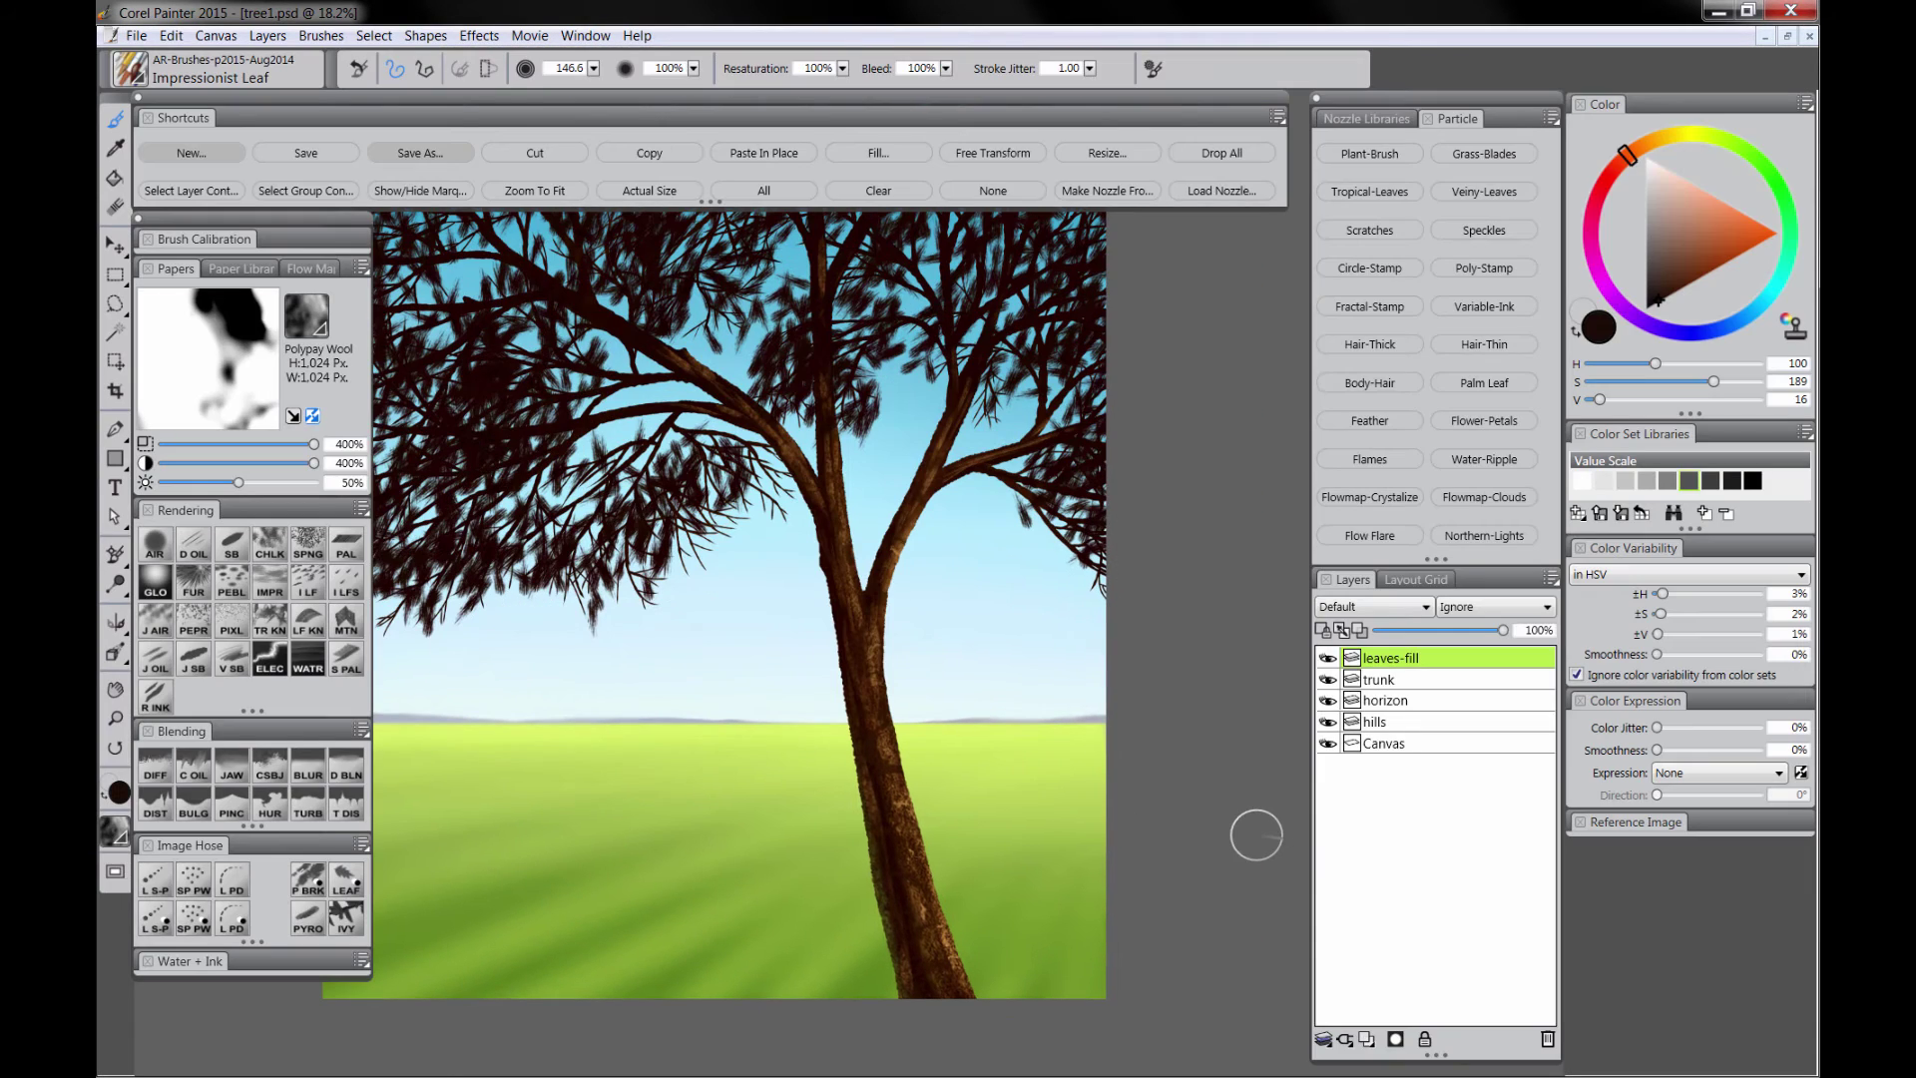
Step: Add a layer above leaves-fill and name it leaves-mid
click(1367, 1038)
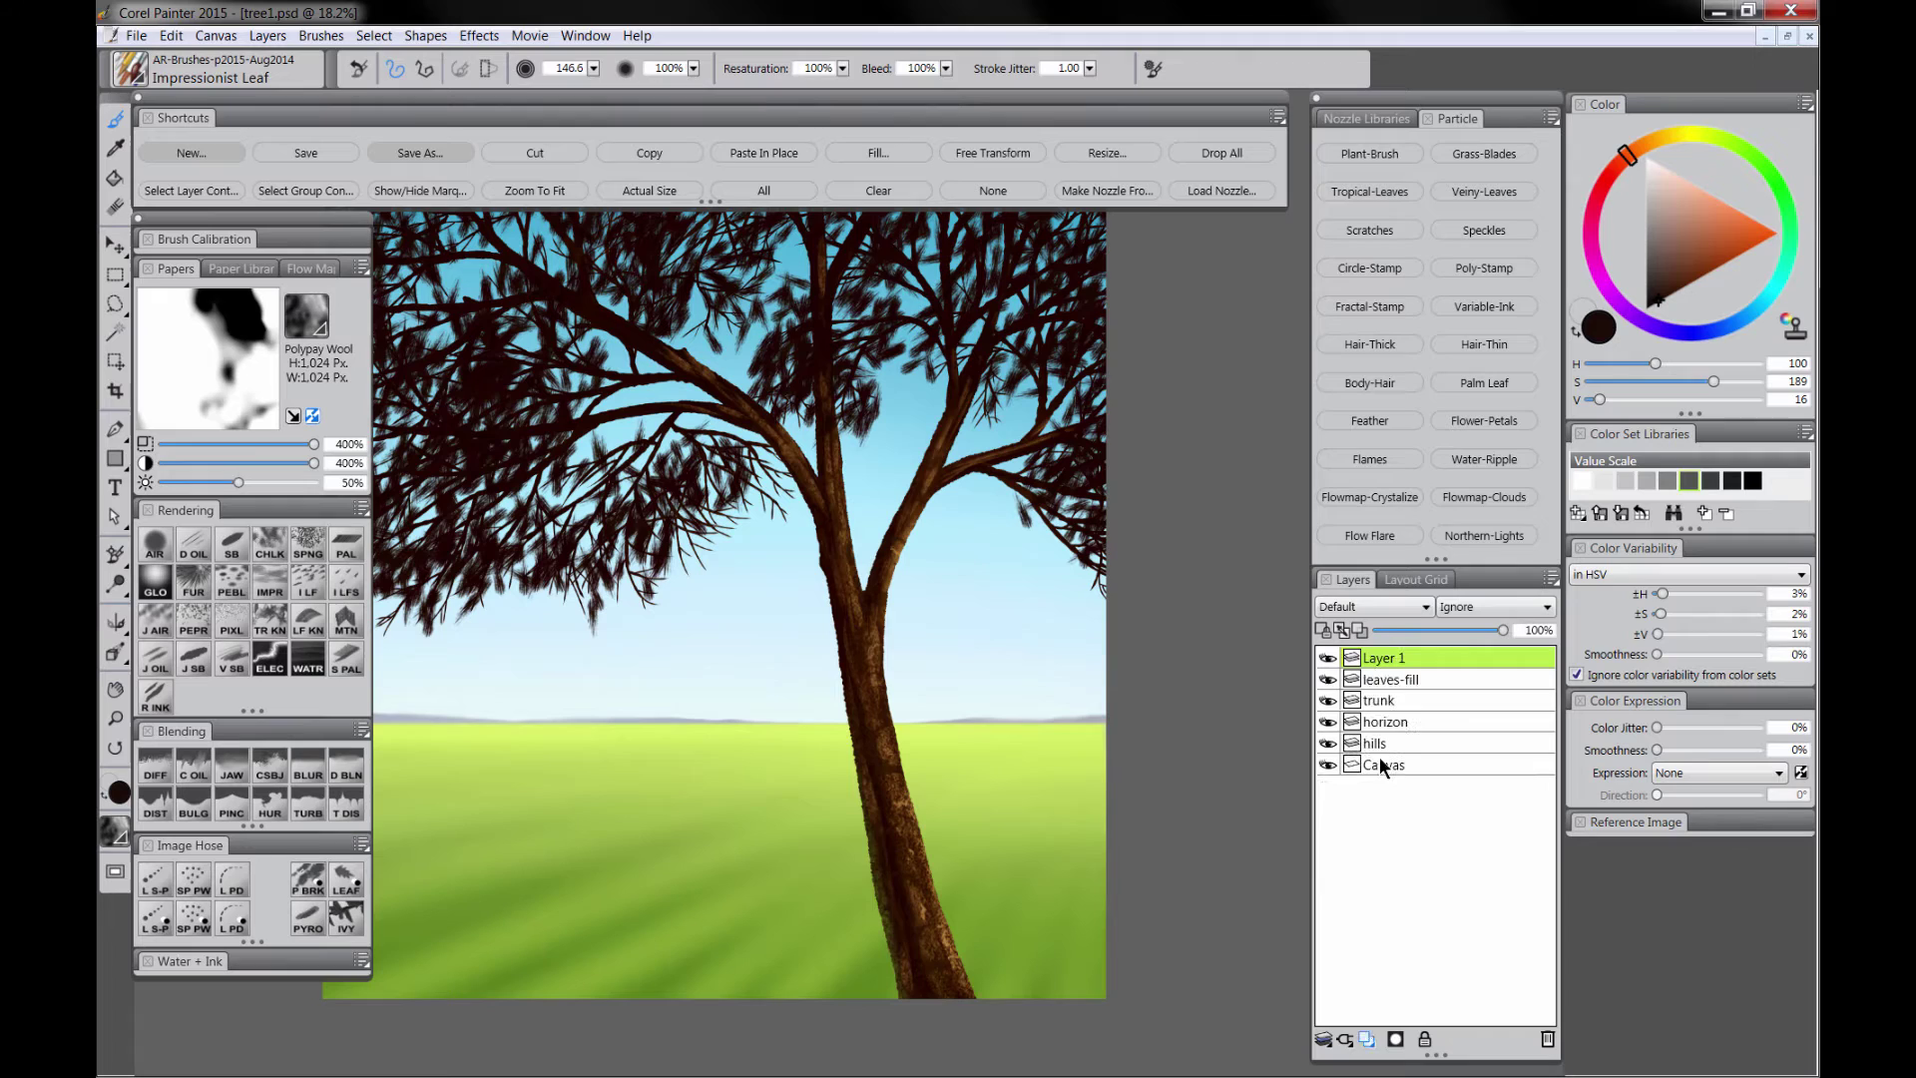
double_click(1386, 659)
text(leaves-mid)
key(Return)
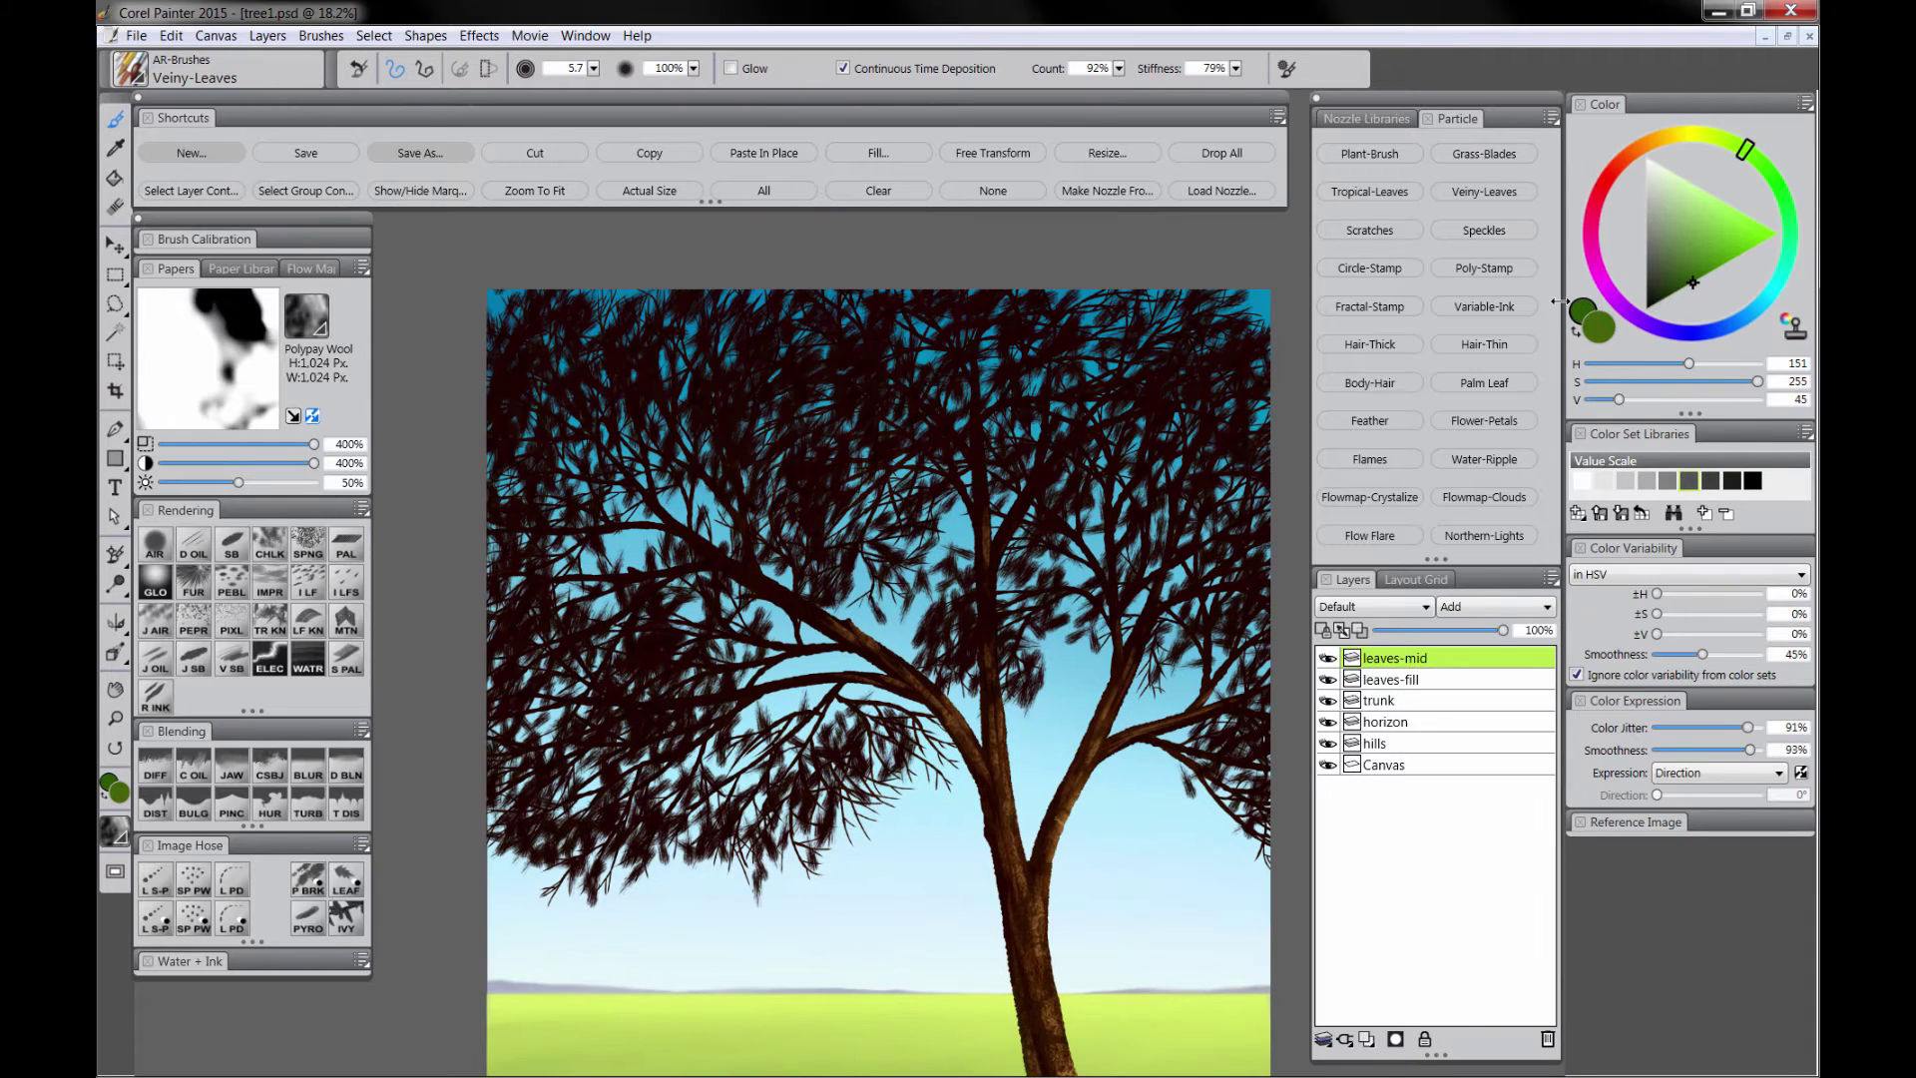
Step: Paint green leaves (hue 142, saturation 255, value 66) across the upper canopy with the Veiny-Leaves particle brush
drag(1678, 297, 1714, 269)
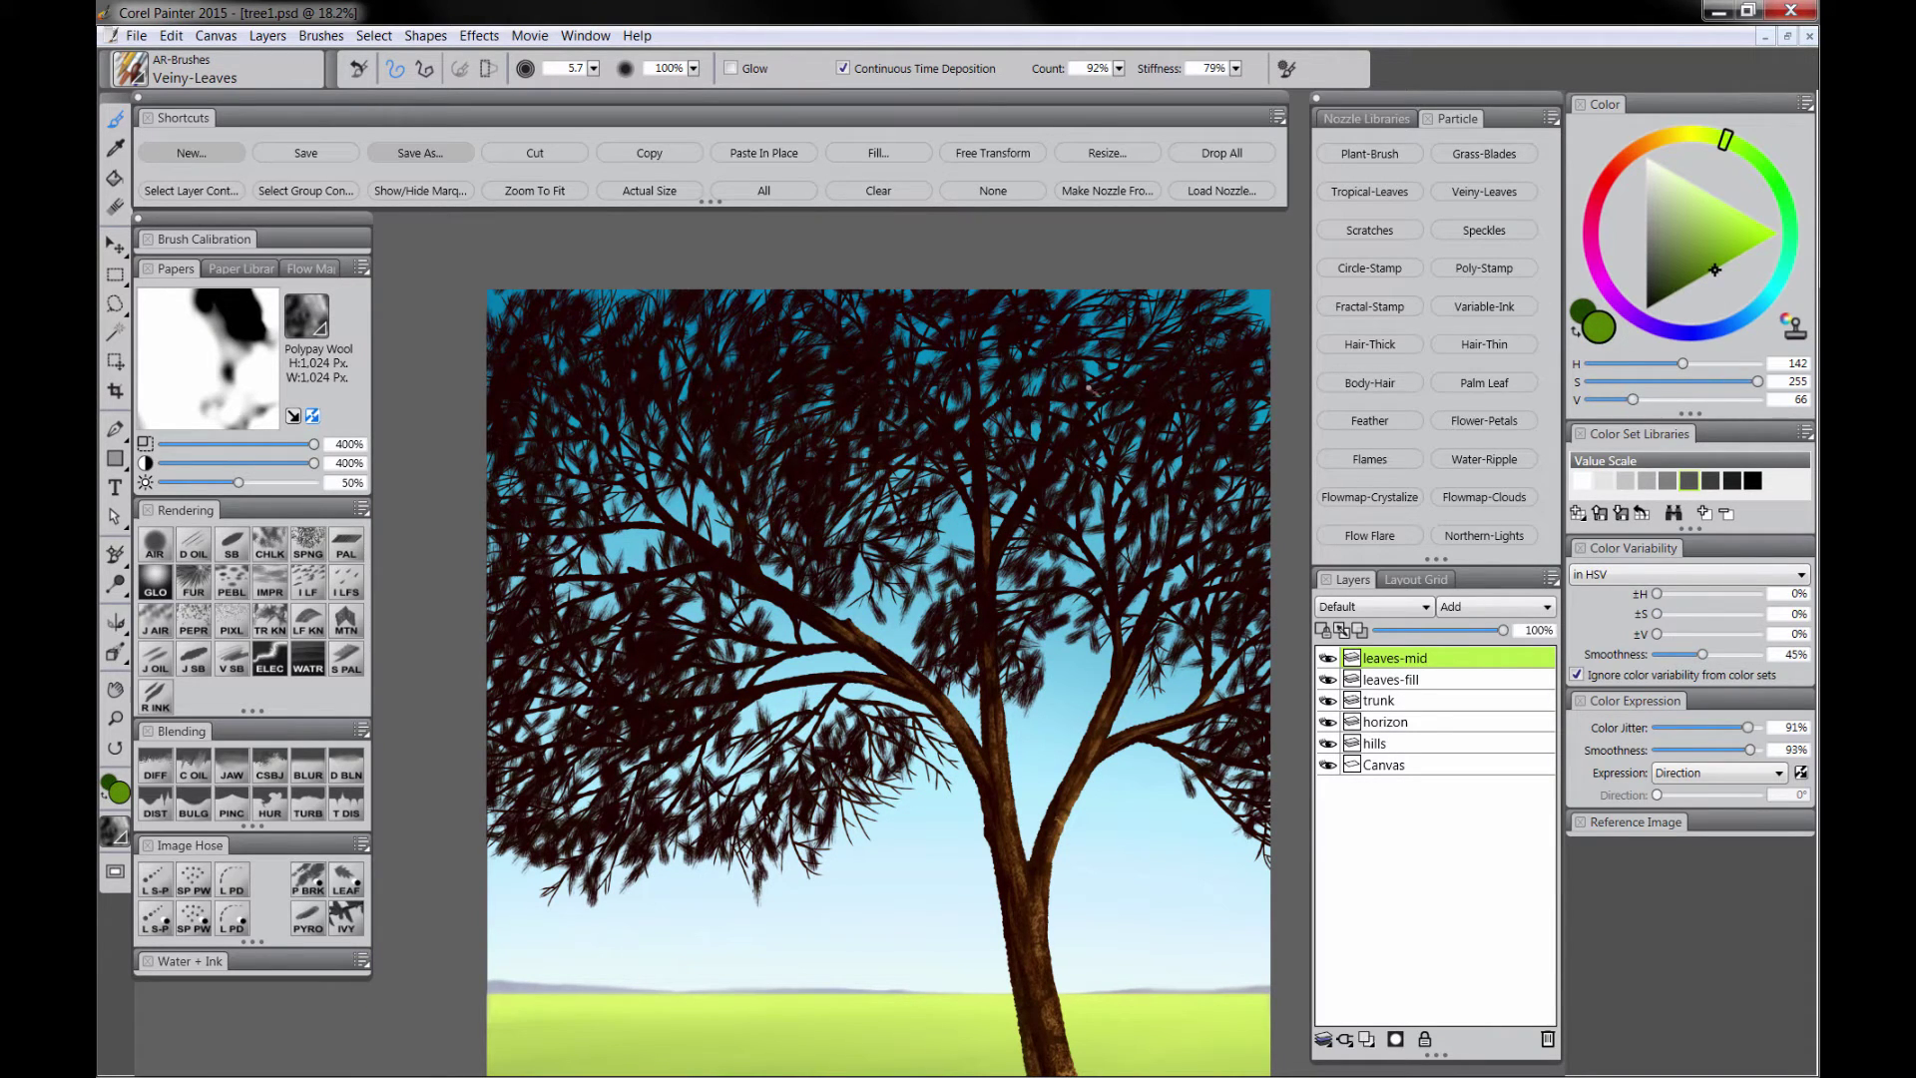
key(Tab)
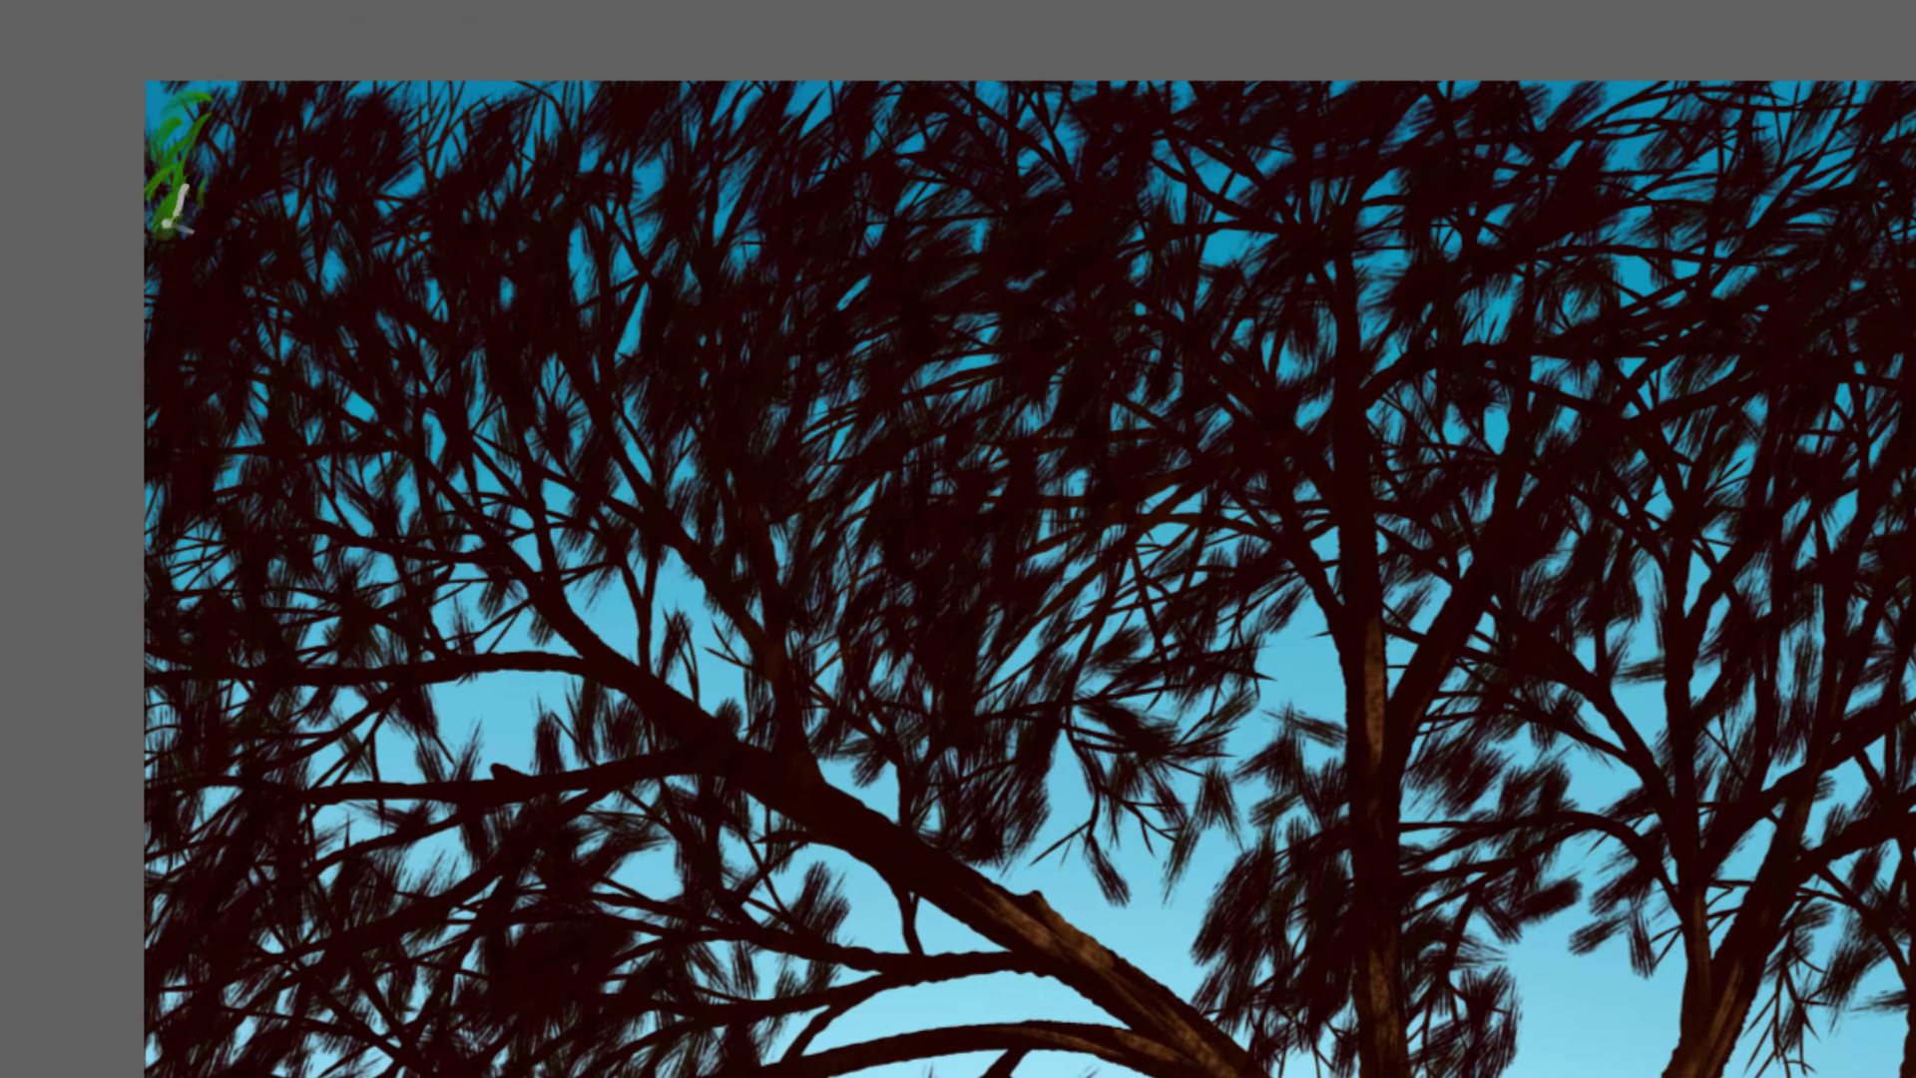
mouse_move(261, 98)
mouse_down()
mouse_move(279, 174)
mouse_move(227, 192)
mouse_up()
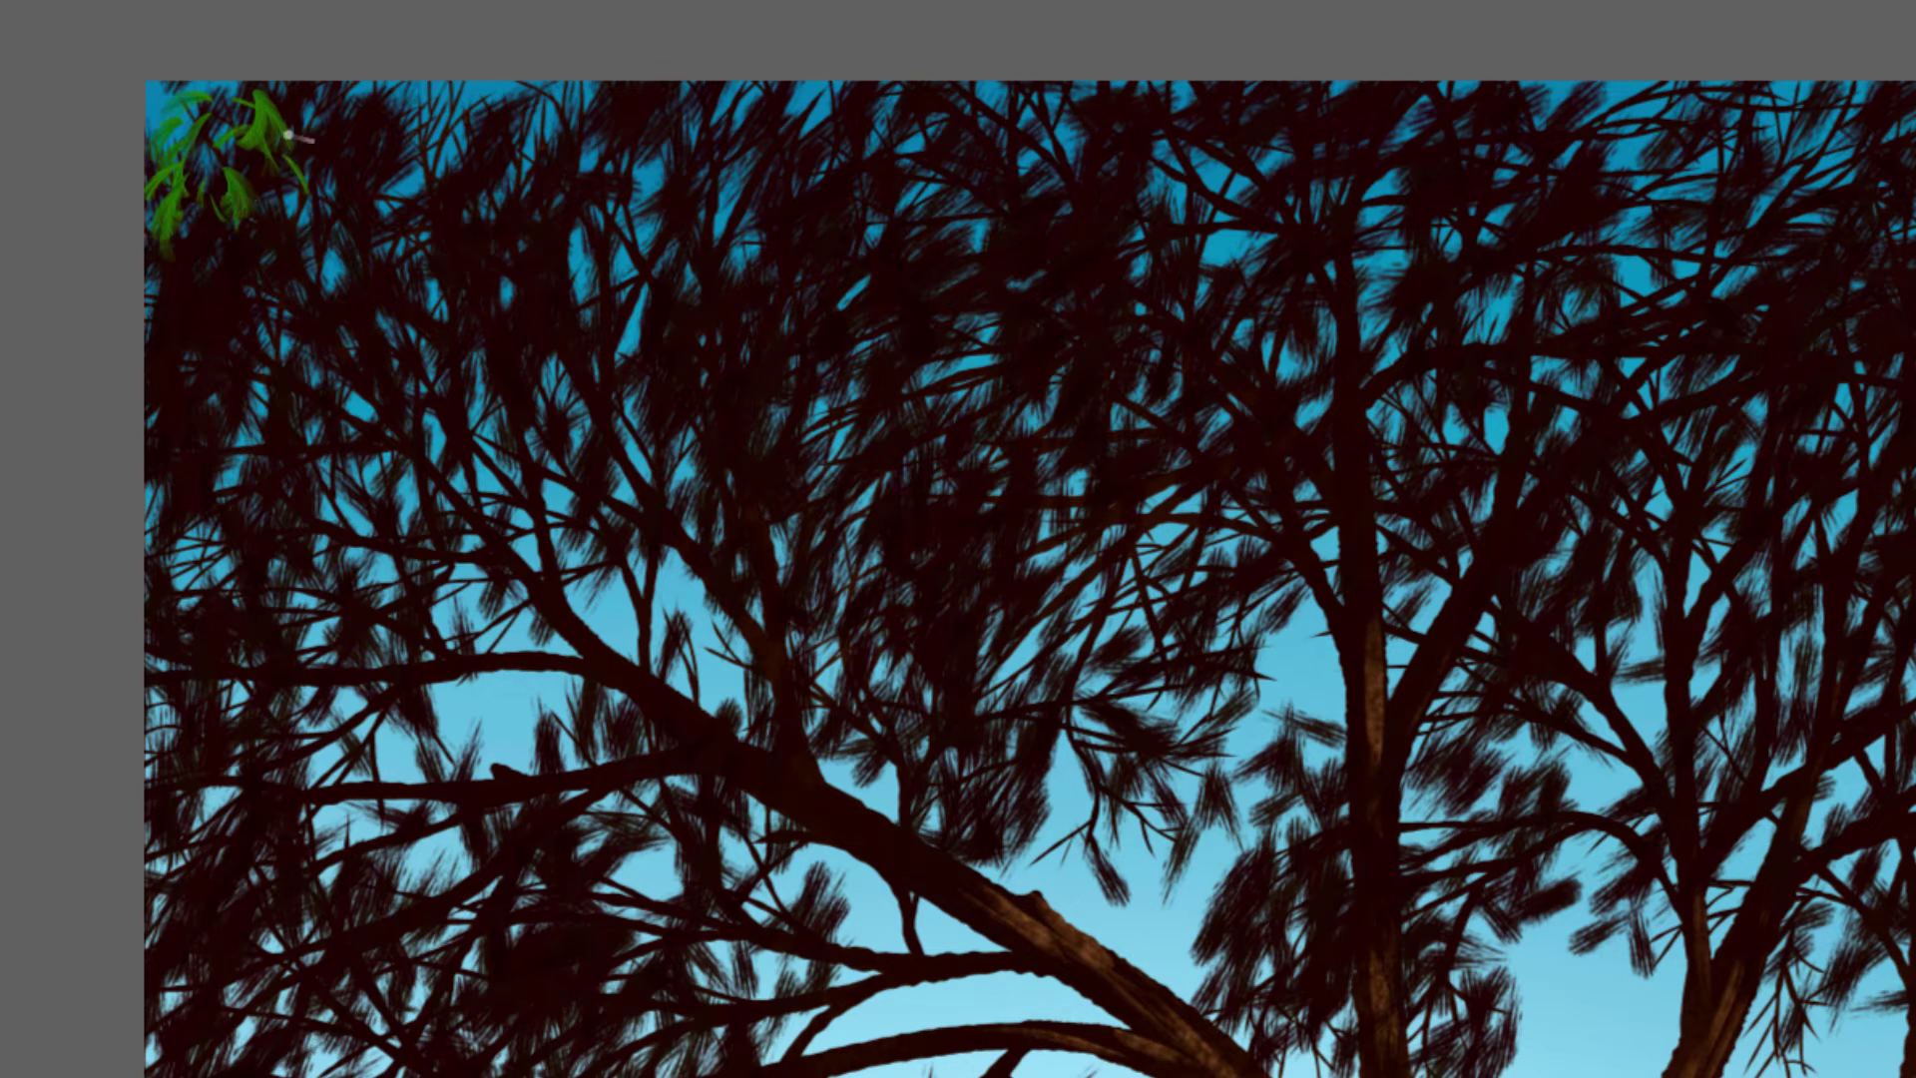
drag(319, 100, 352, 147)
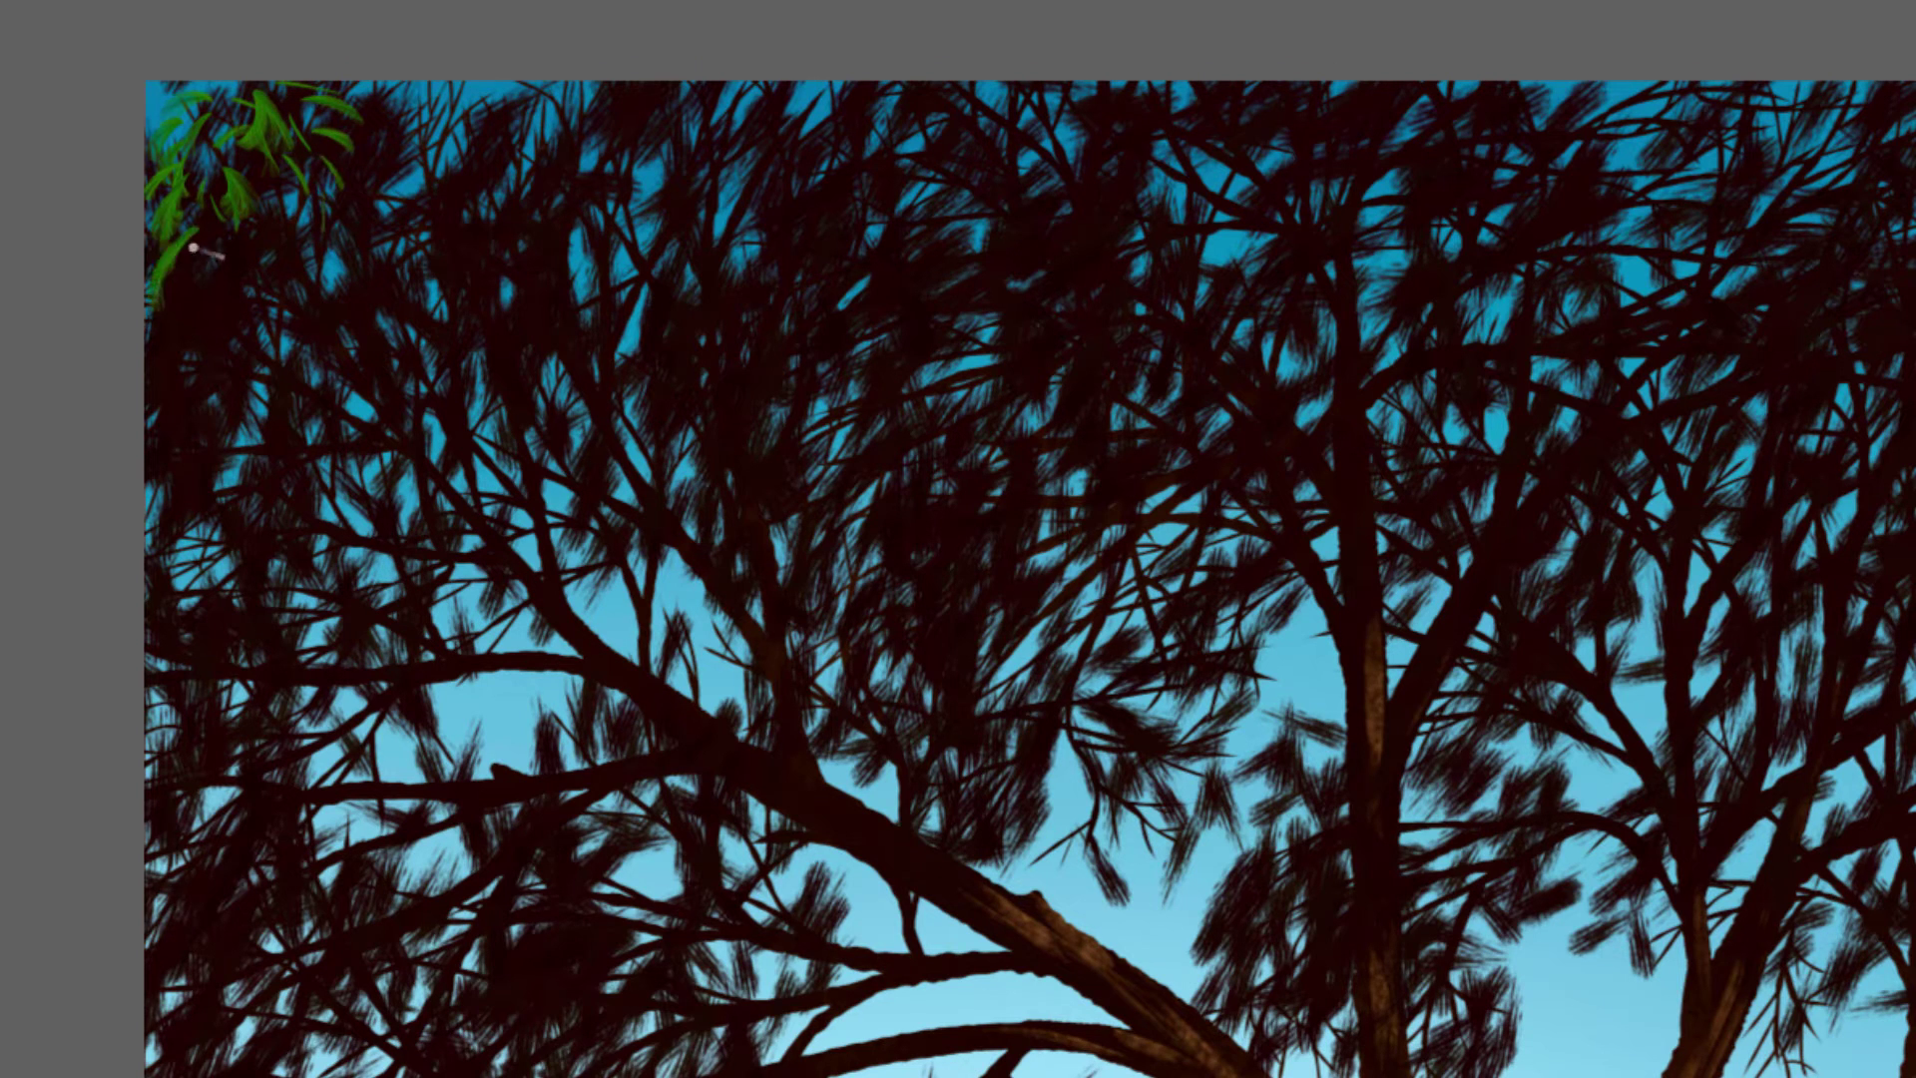
drag(168, 293, 162, 377)
drag(261, 244, 226, 301)
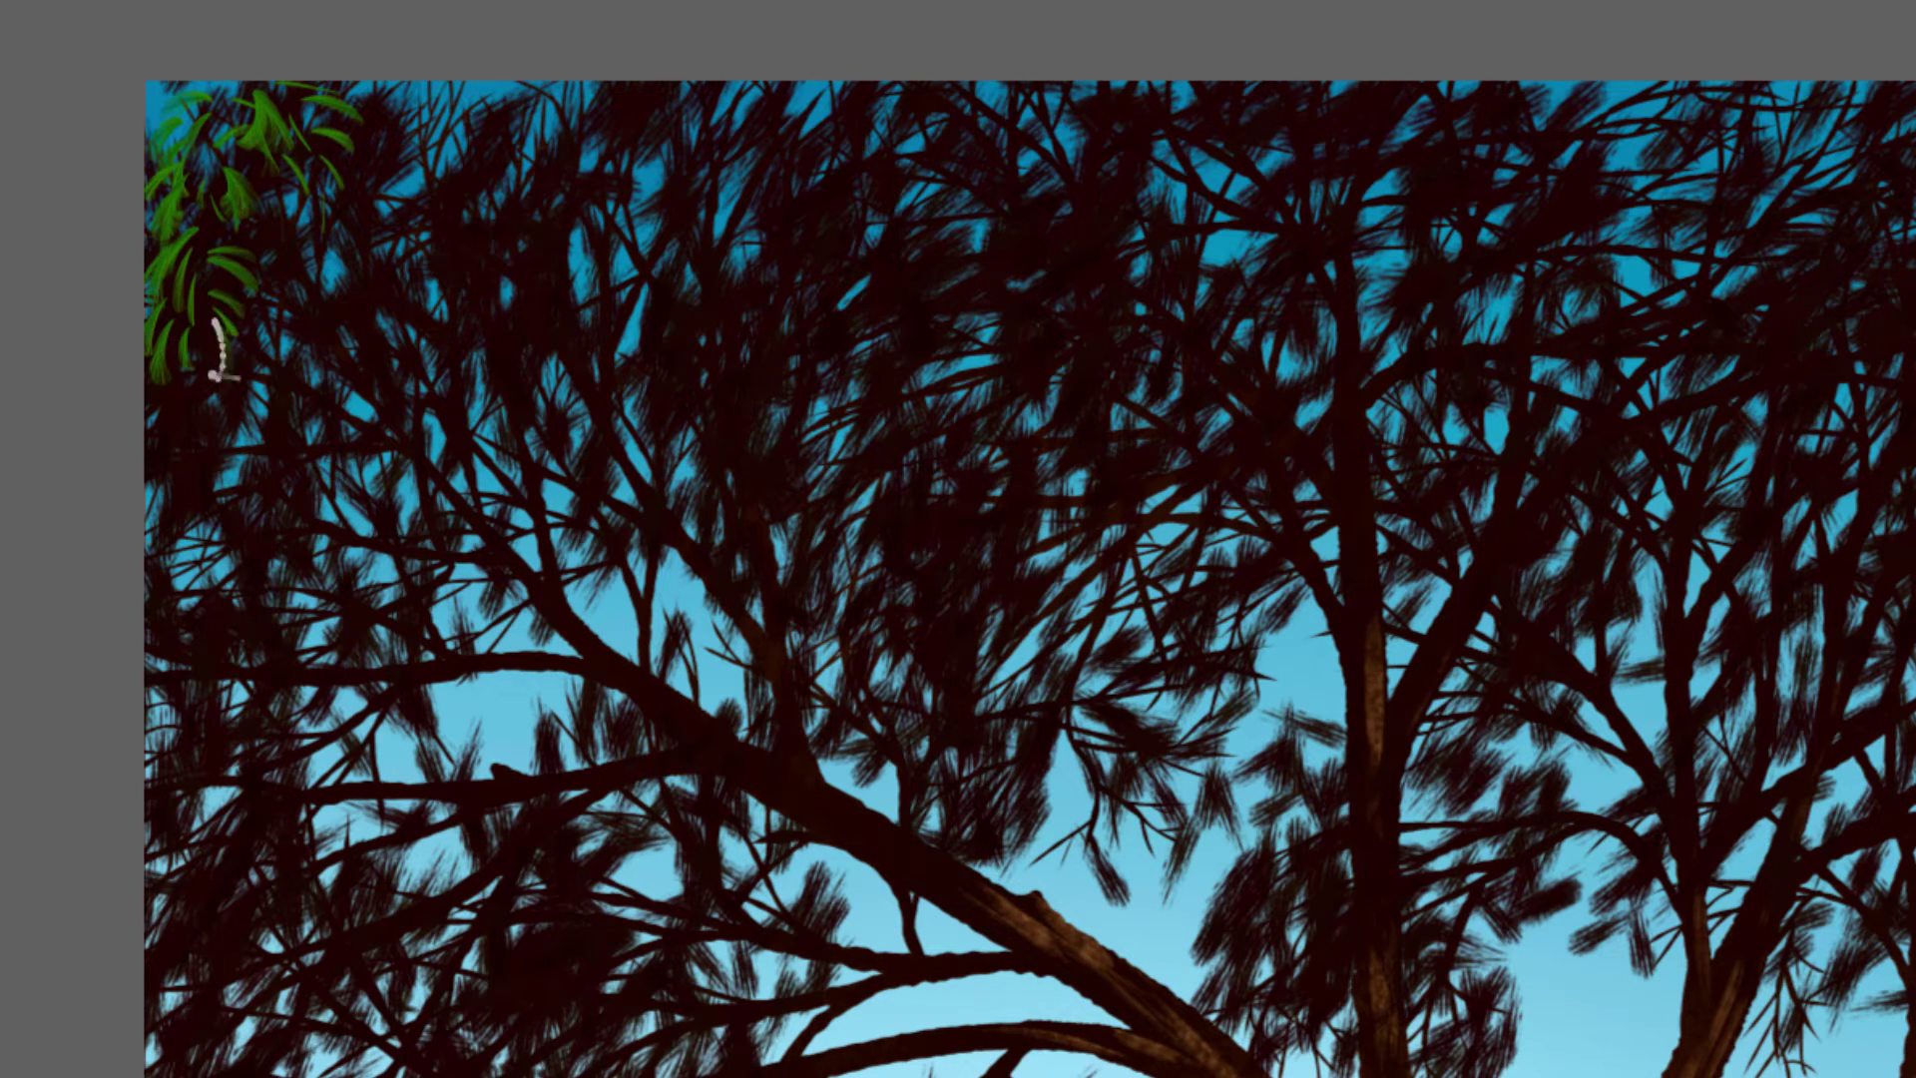
mouse_move(170, 384)
mouse_down()
mouse_move(156, 479)
mouse_move(193, 420)
mouse_move(170, 510)
mouse_up()
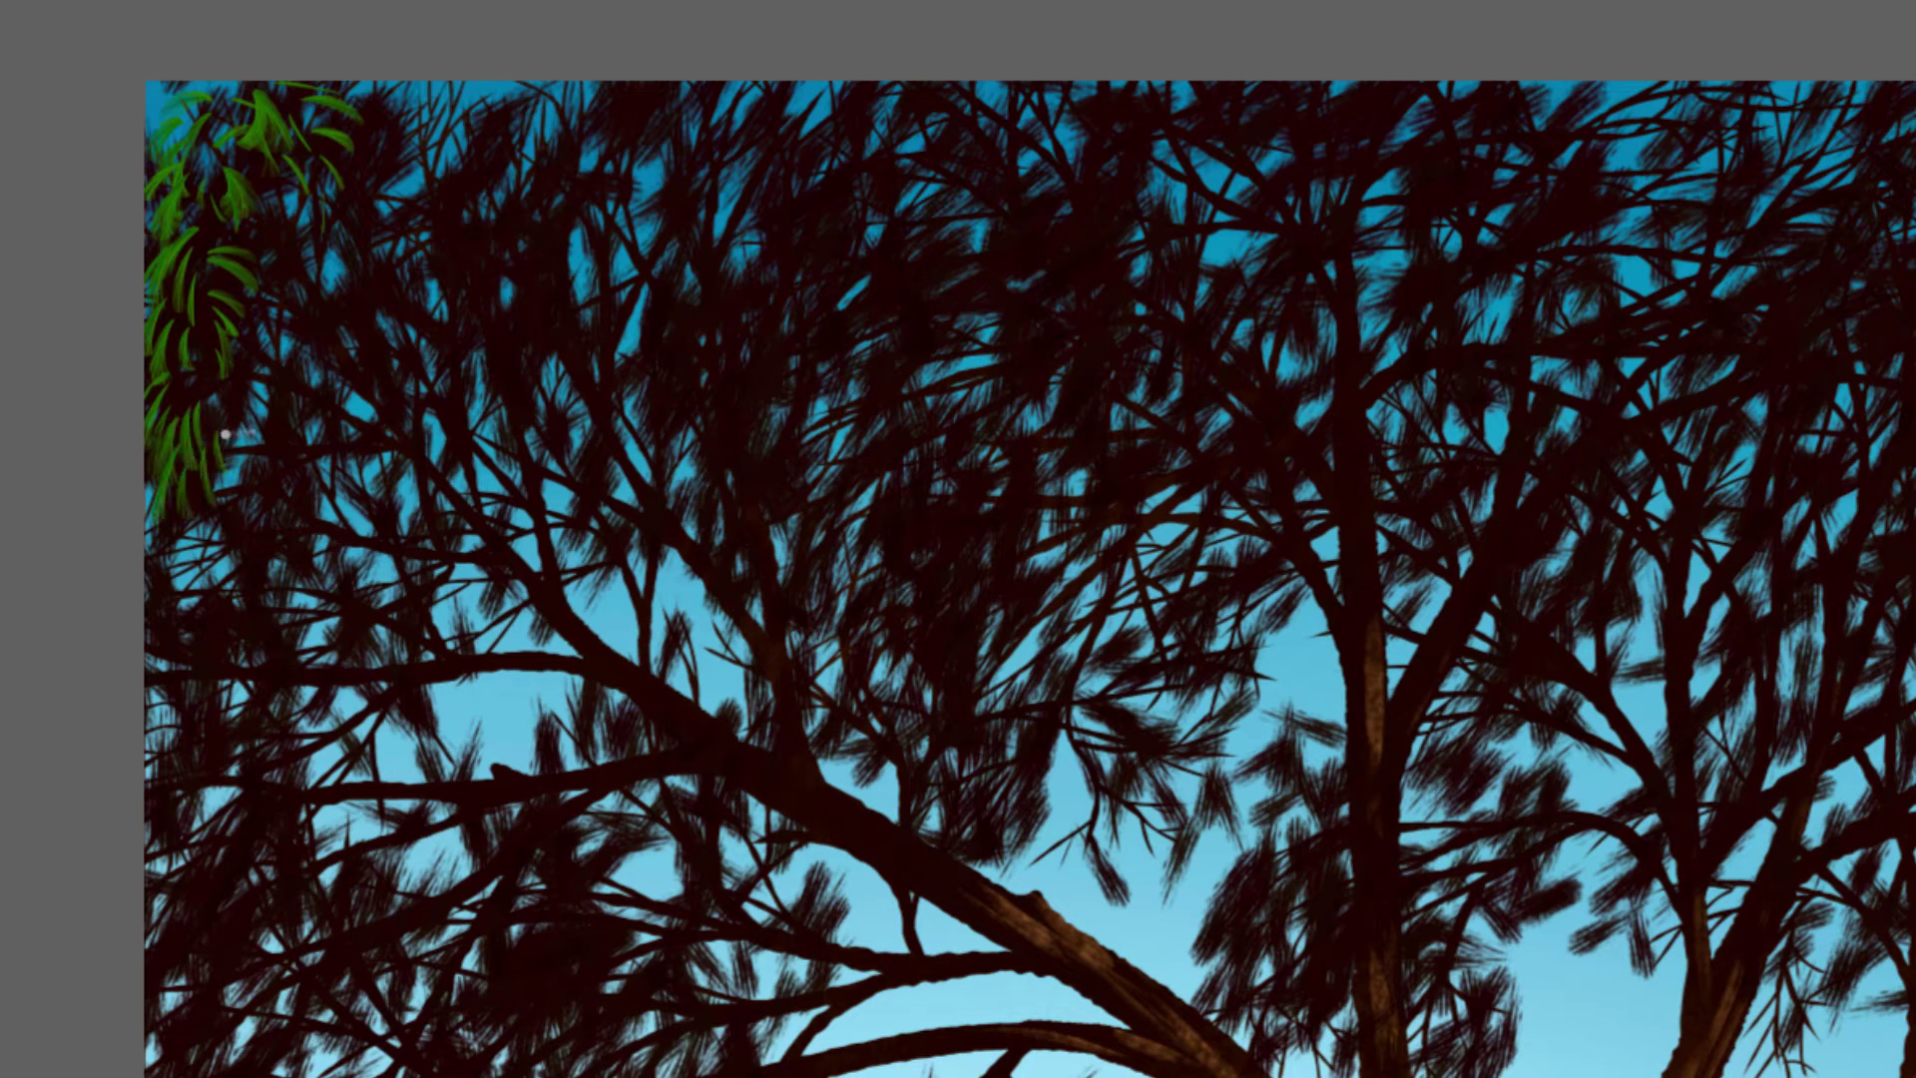
mouse_move(372, 132)
mouse_down()
mouse_move(363, 199)
mouse_move(396, 160)
mouse_move(263, 247)
mouse_move(256, 304)
mouse_up()
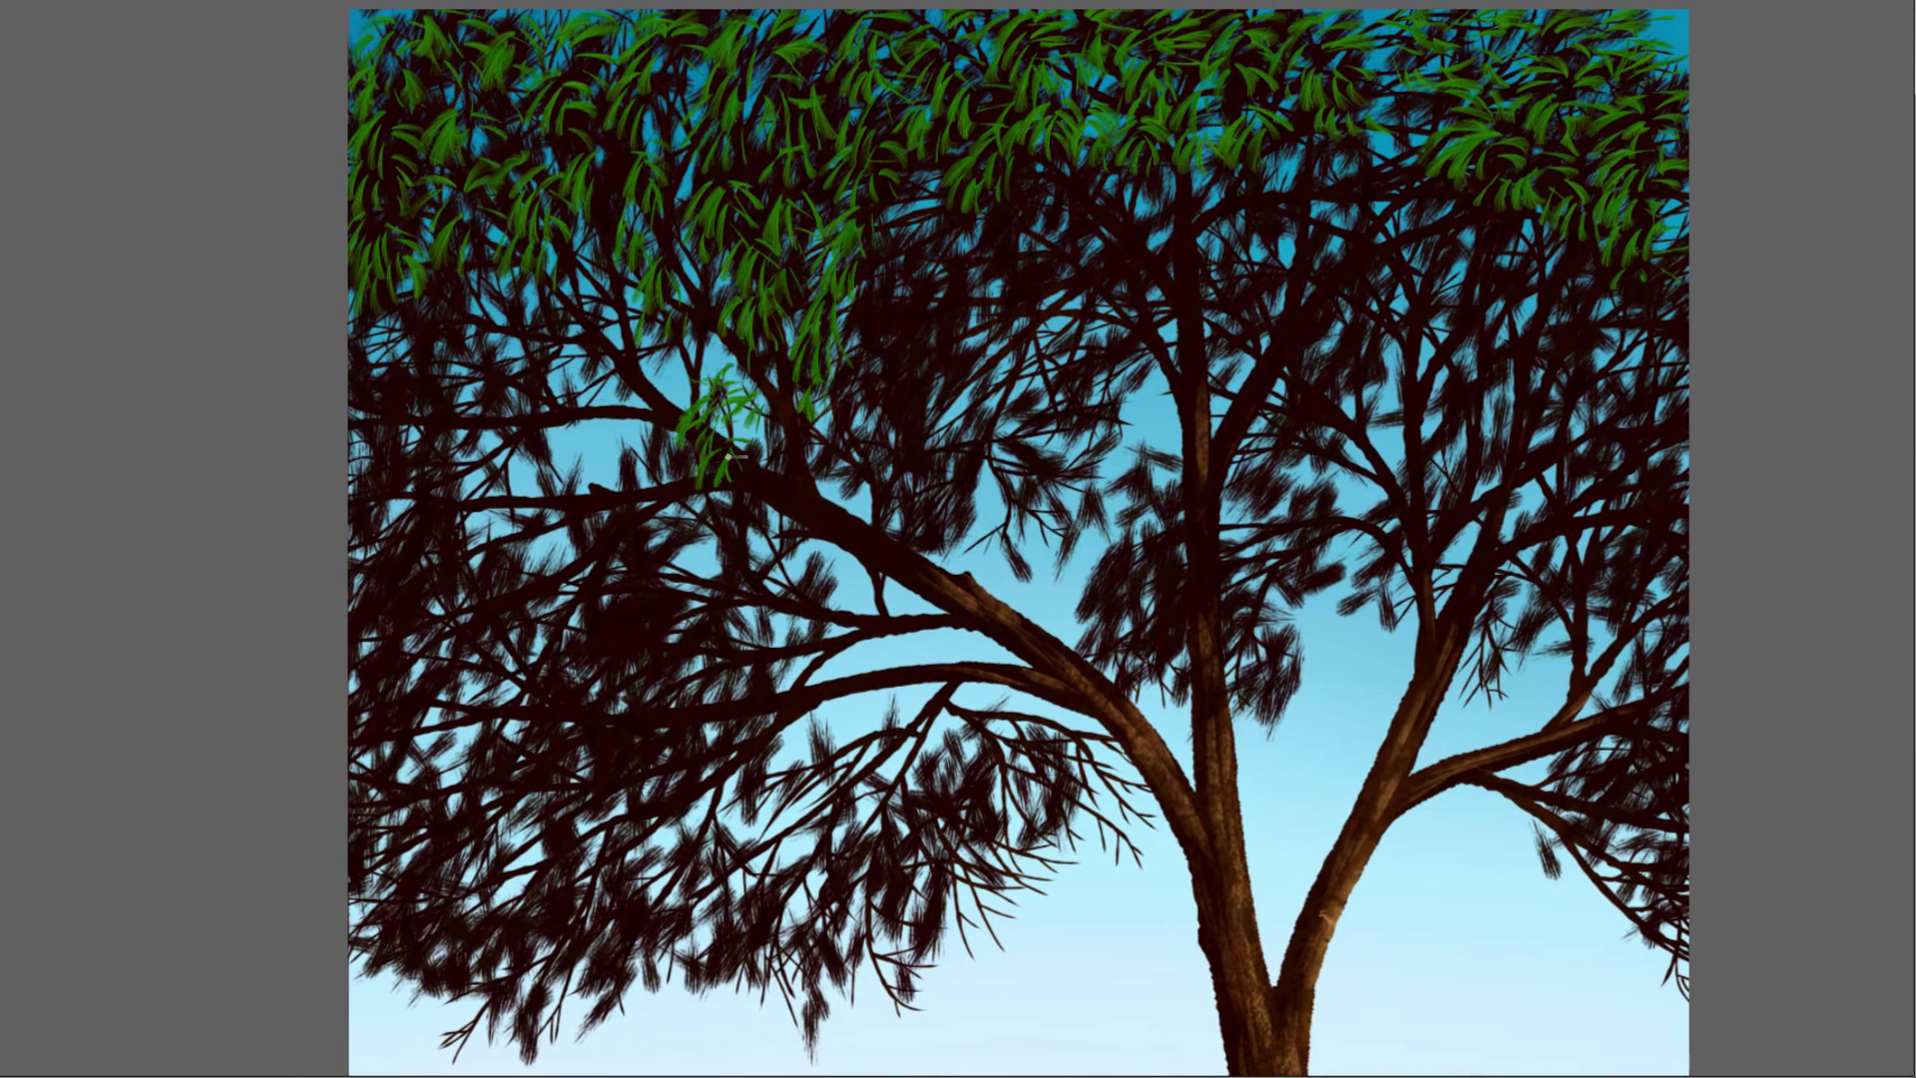
Step: Continue painting green Veiny-Leaves foliage over the middle and lower branches until the whole canopy is covered
mouse_move(728, 455)
mouse_down()
mouse_move(868, 499)
mouse_move(1038, 499)
mouse_move(1097, 379)
mouse_up()
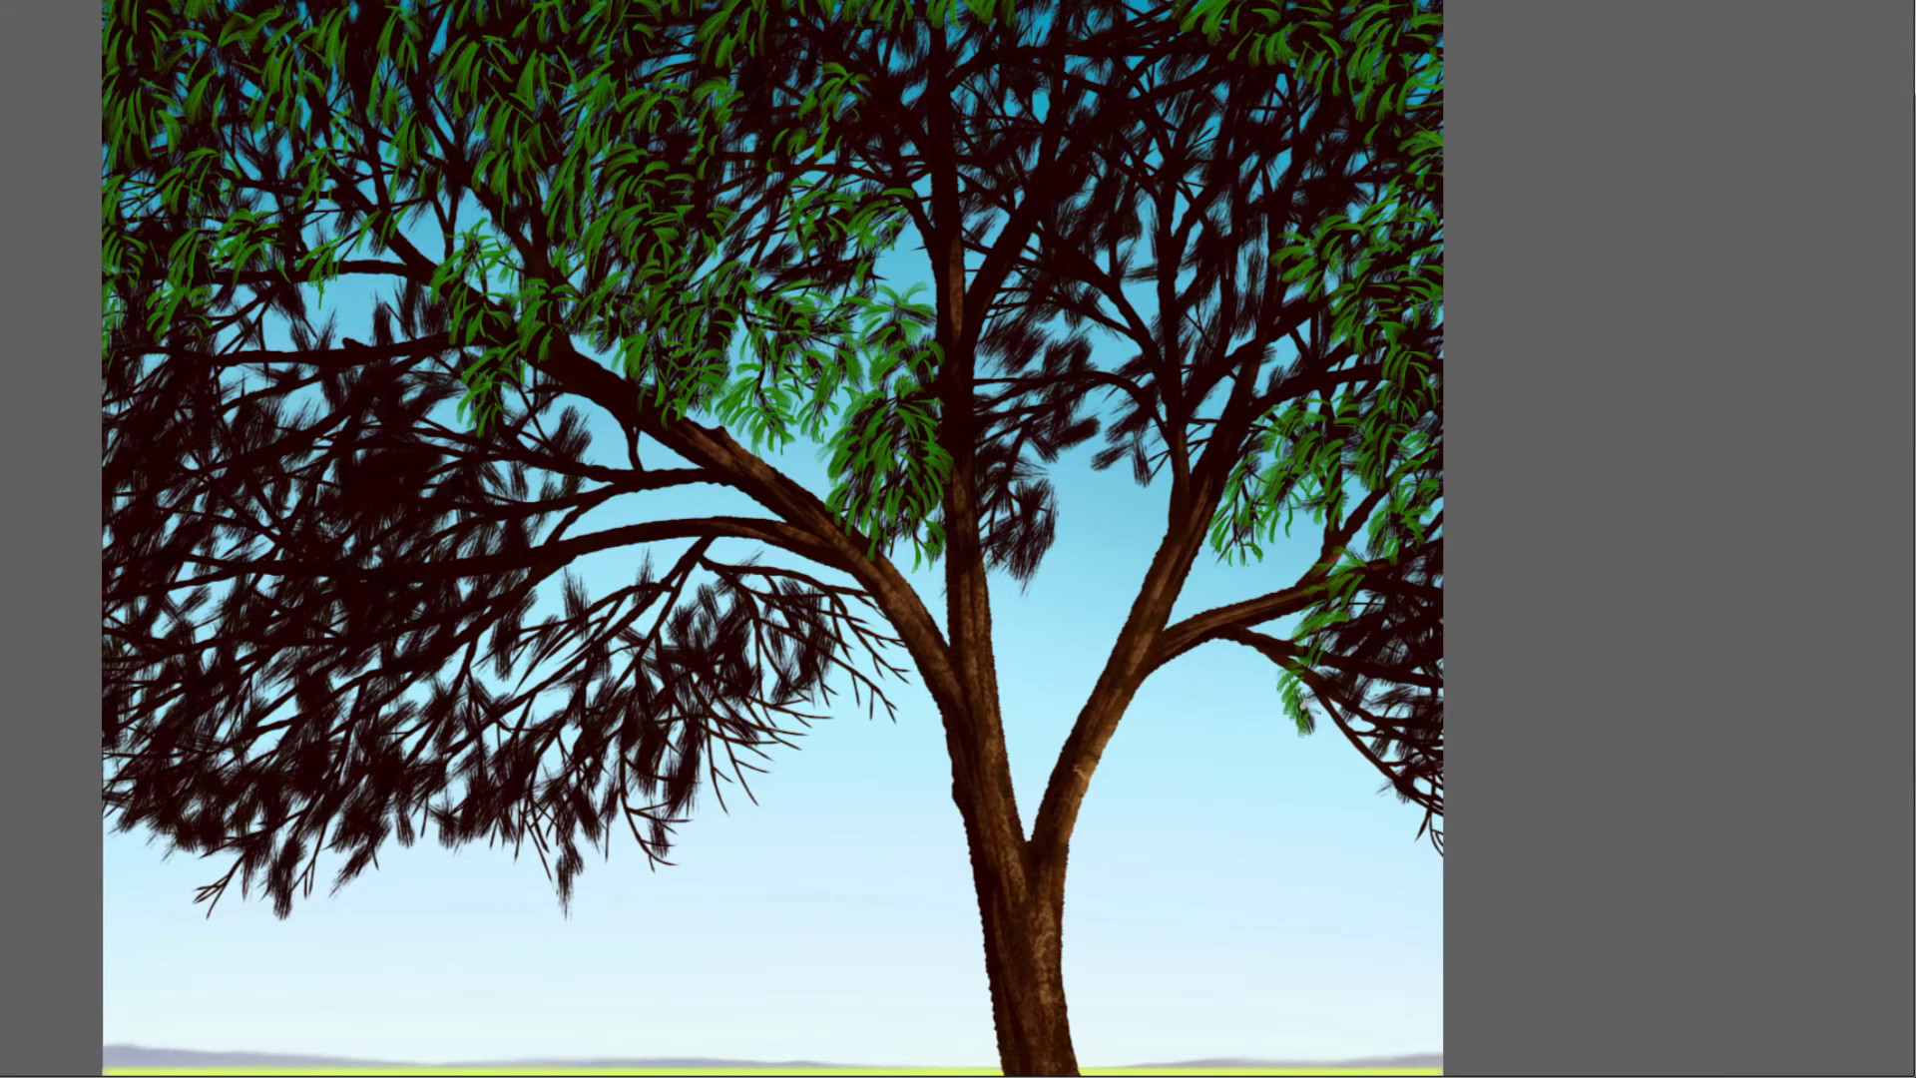
mouse_move(1397, 699)
mouse_down()
mouse_move(1127, 444)
mouse_move(1248, 130)
mouse_up()
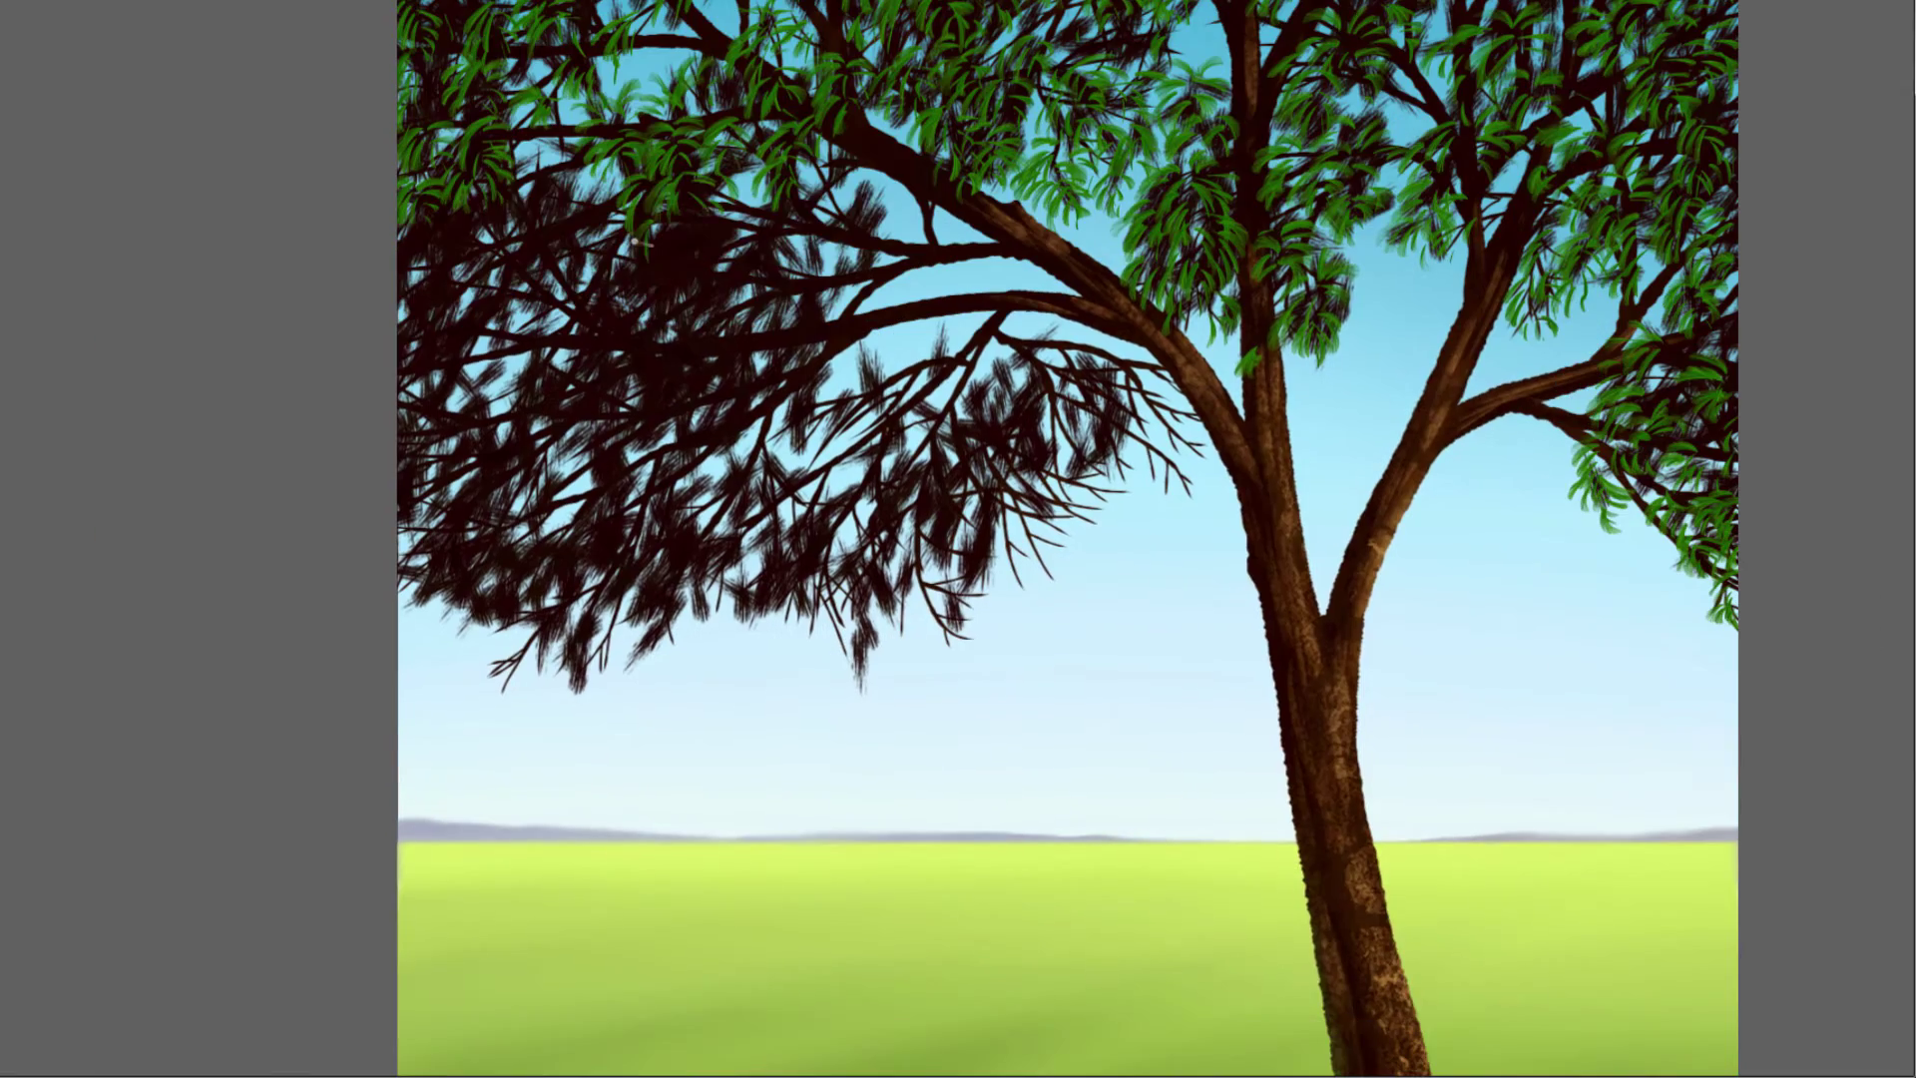
drag(698, 259, 459, 329)
drag(699, 329, 1177, 469)
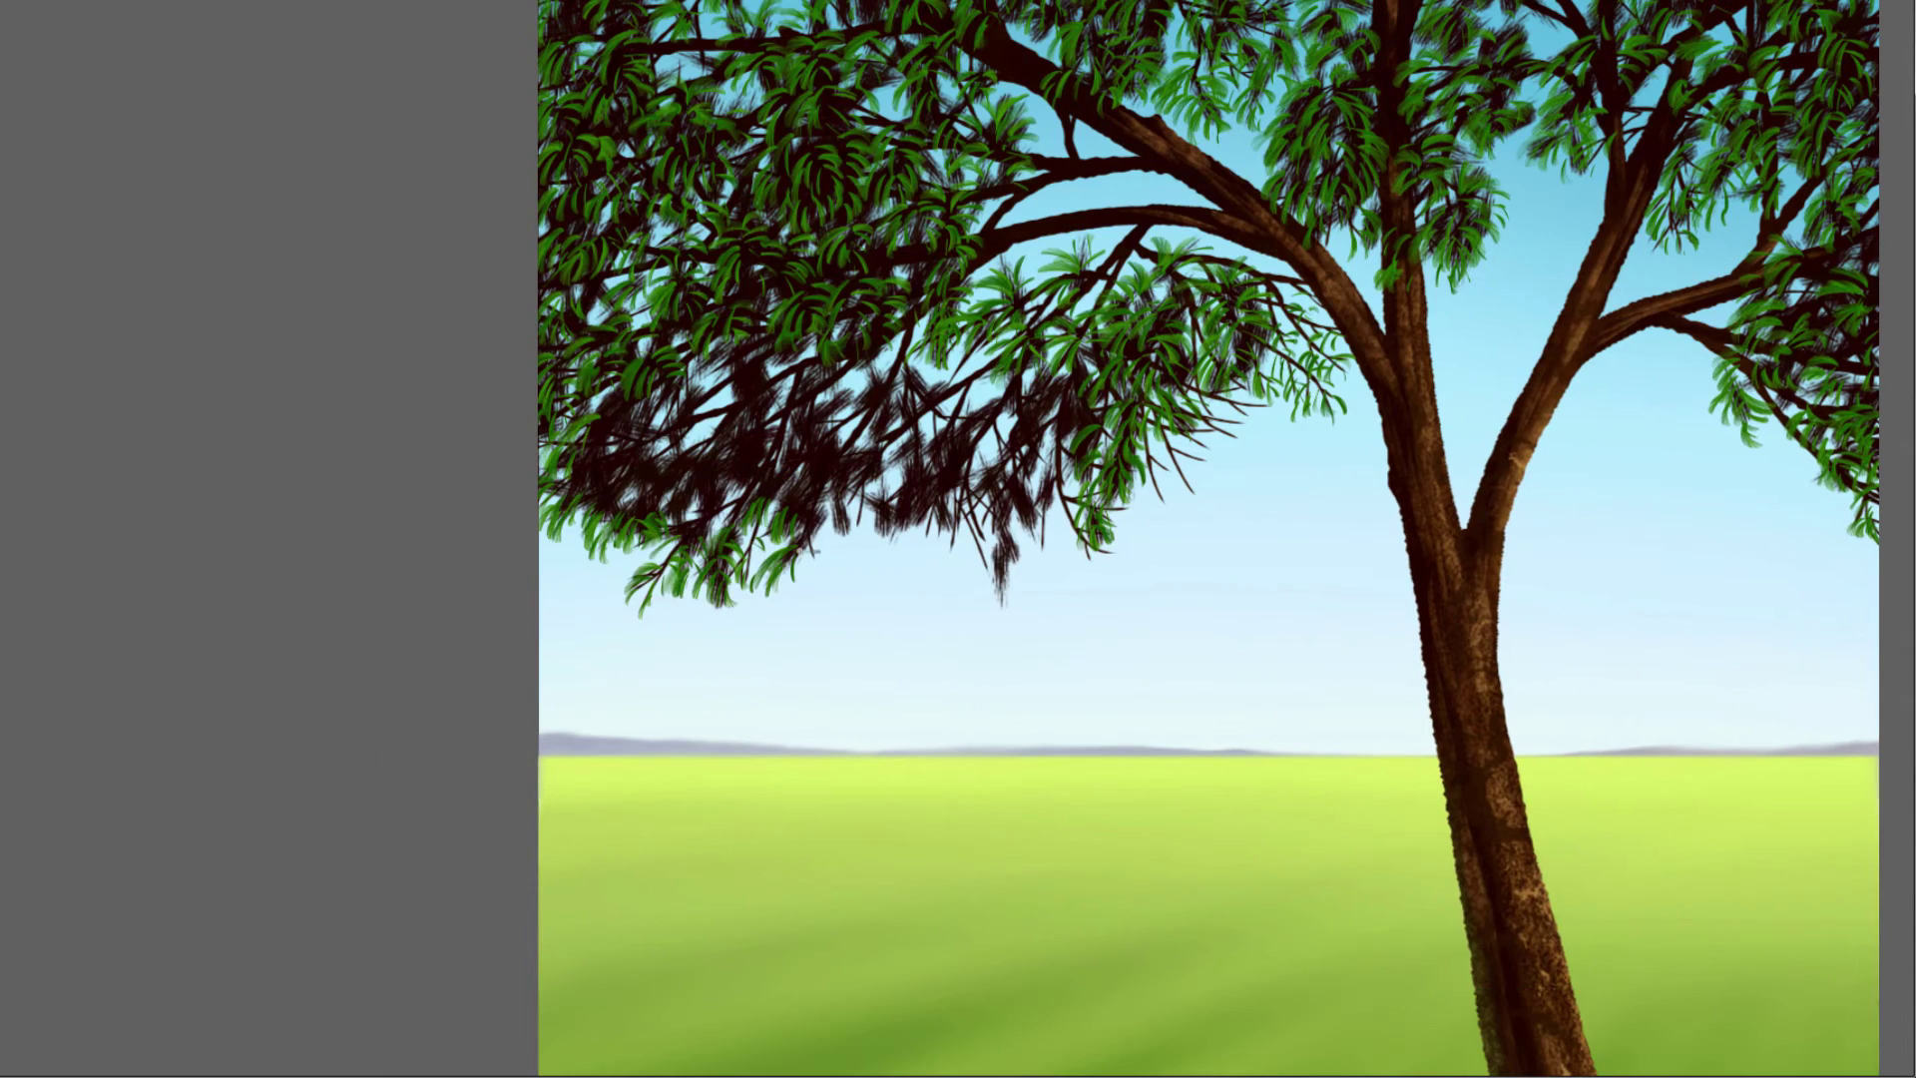
drag(848, 479, 618, 419)
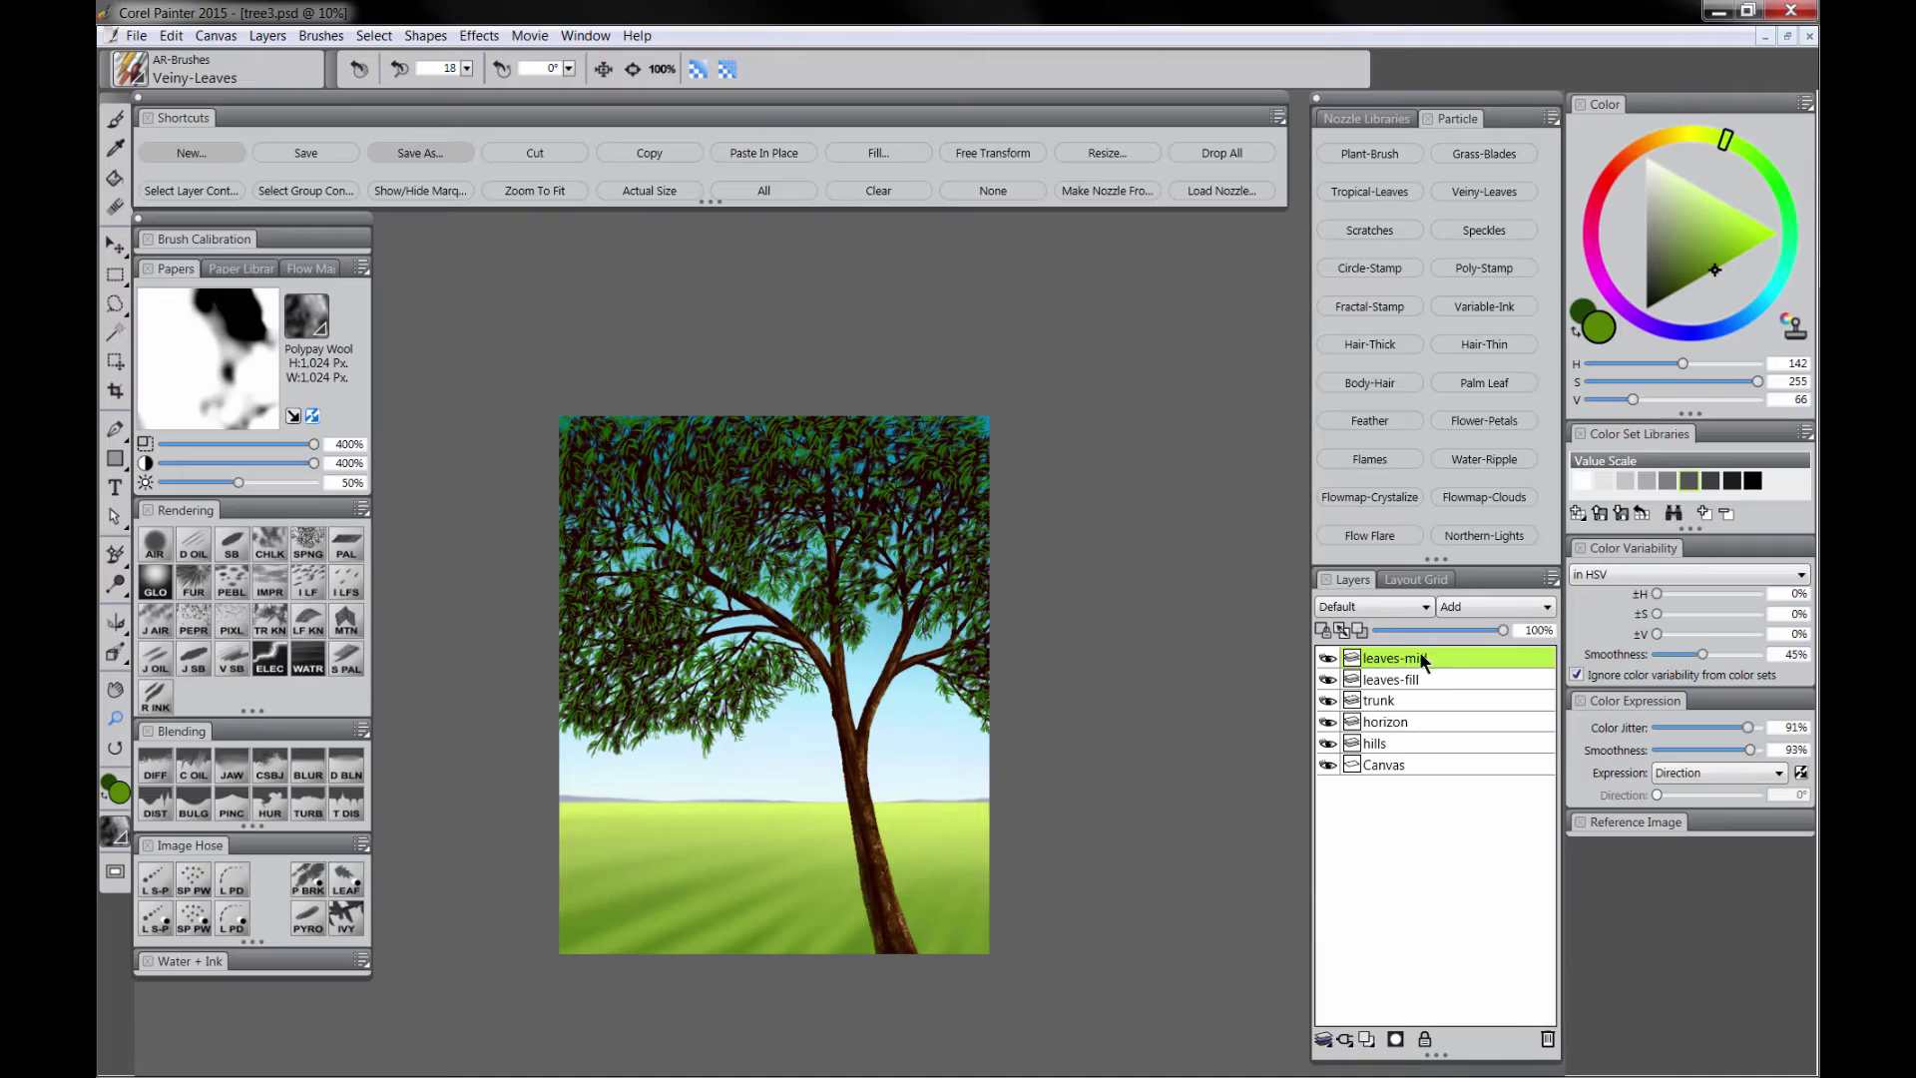
Step: Select the leaves-mid layer's content and hide the selection marquee
click(214, 191)
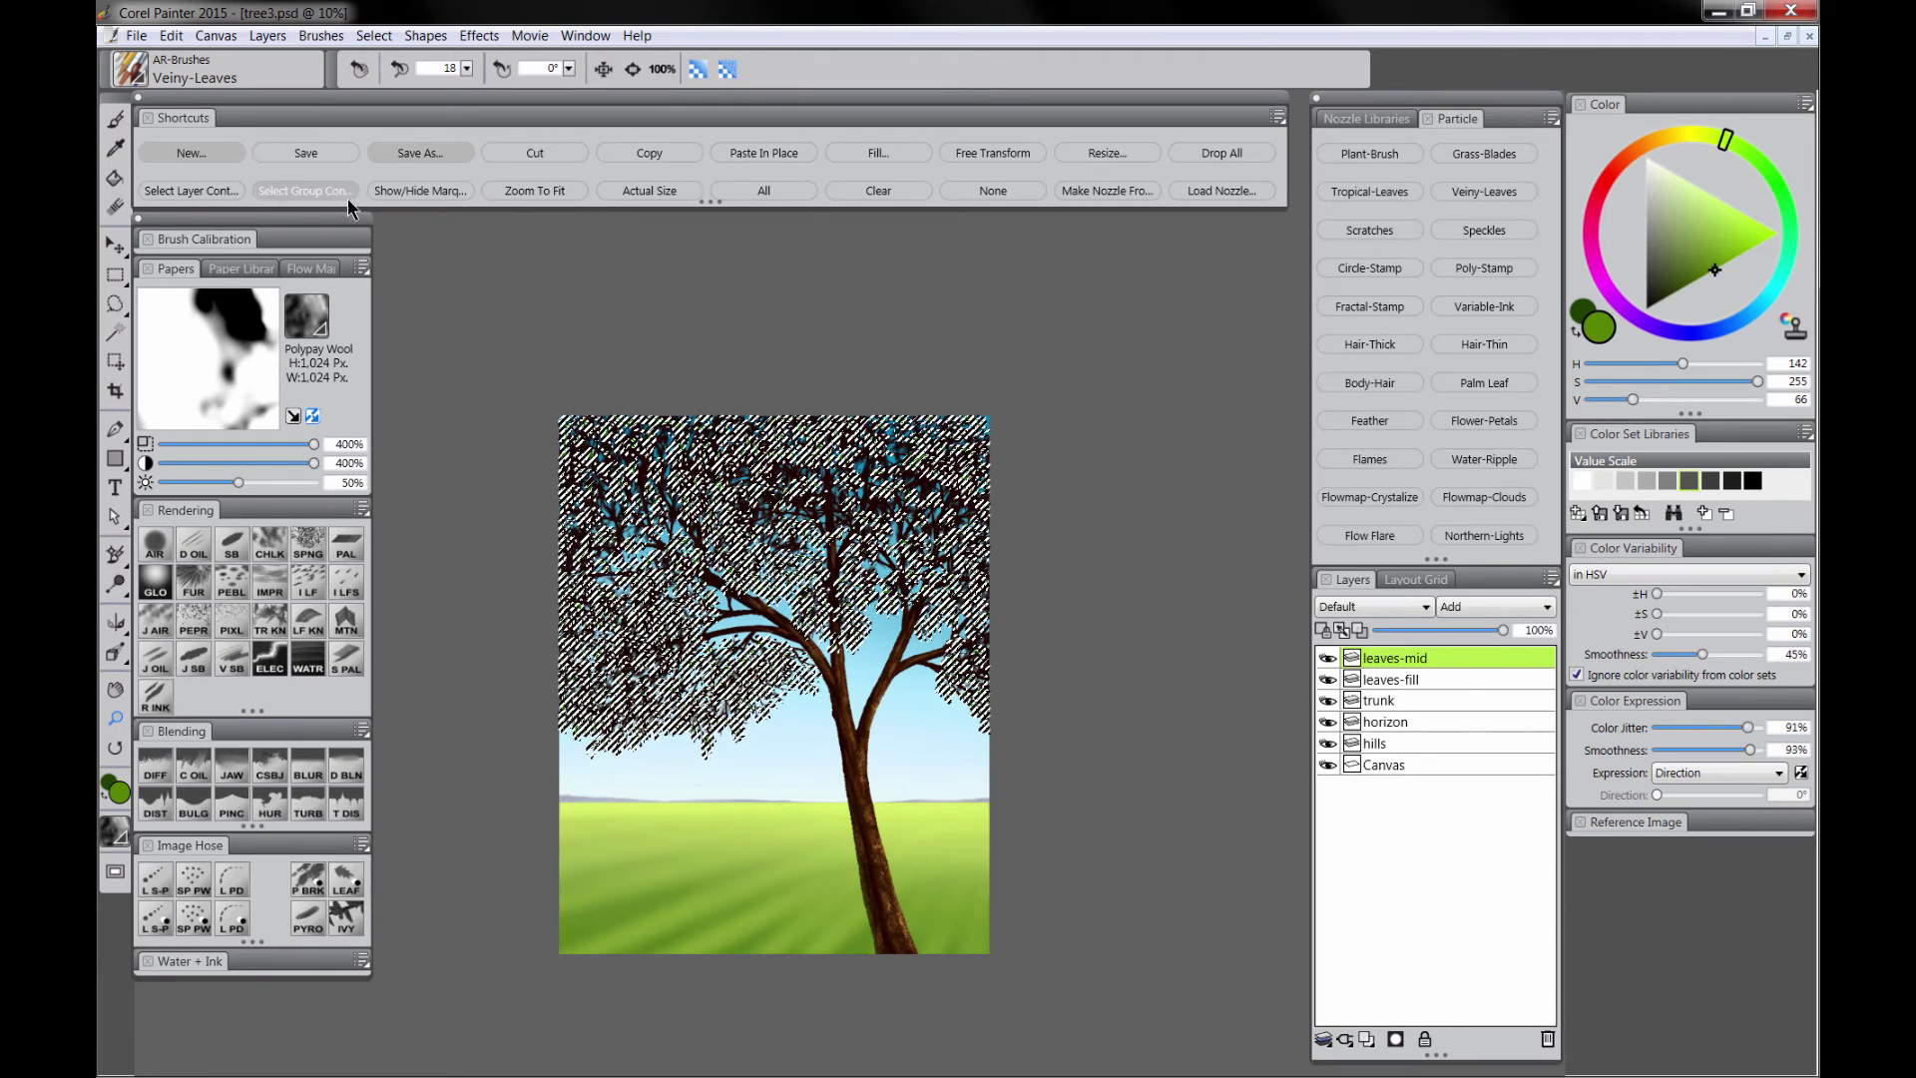
click(423, 191)
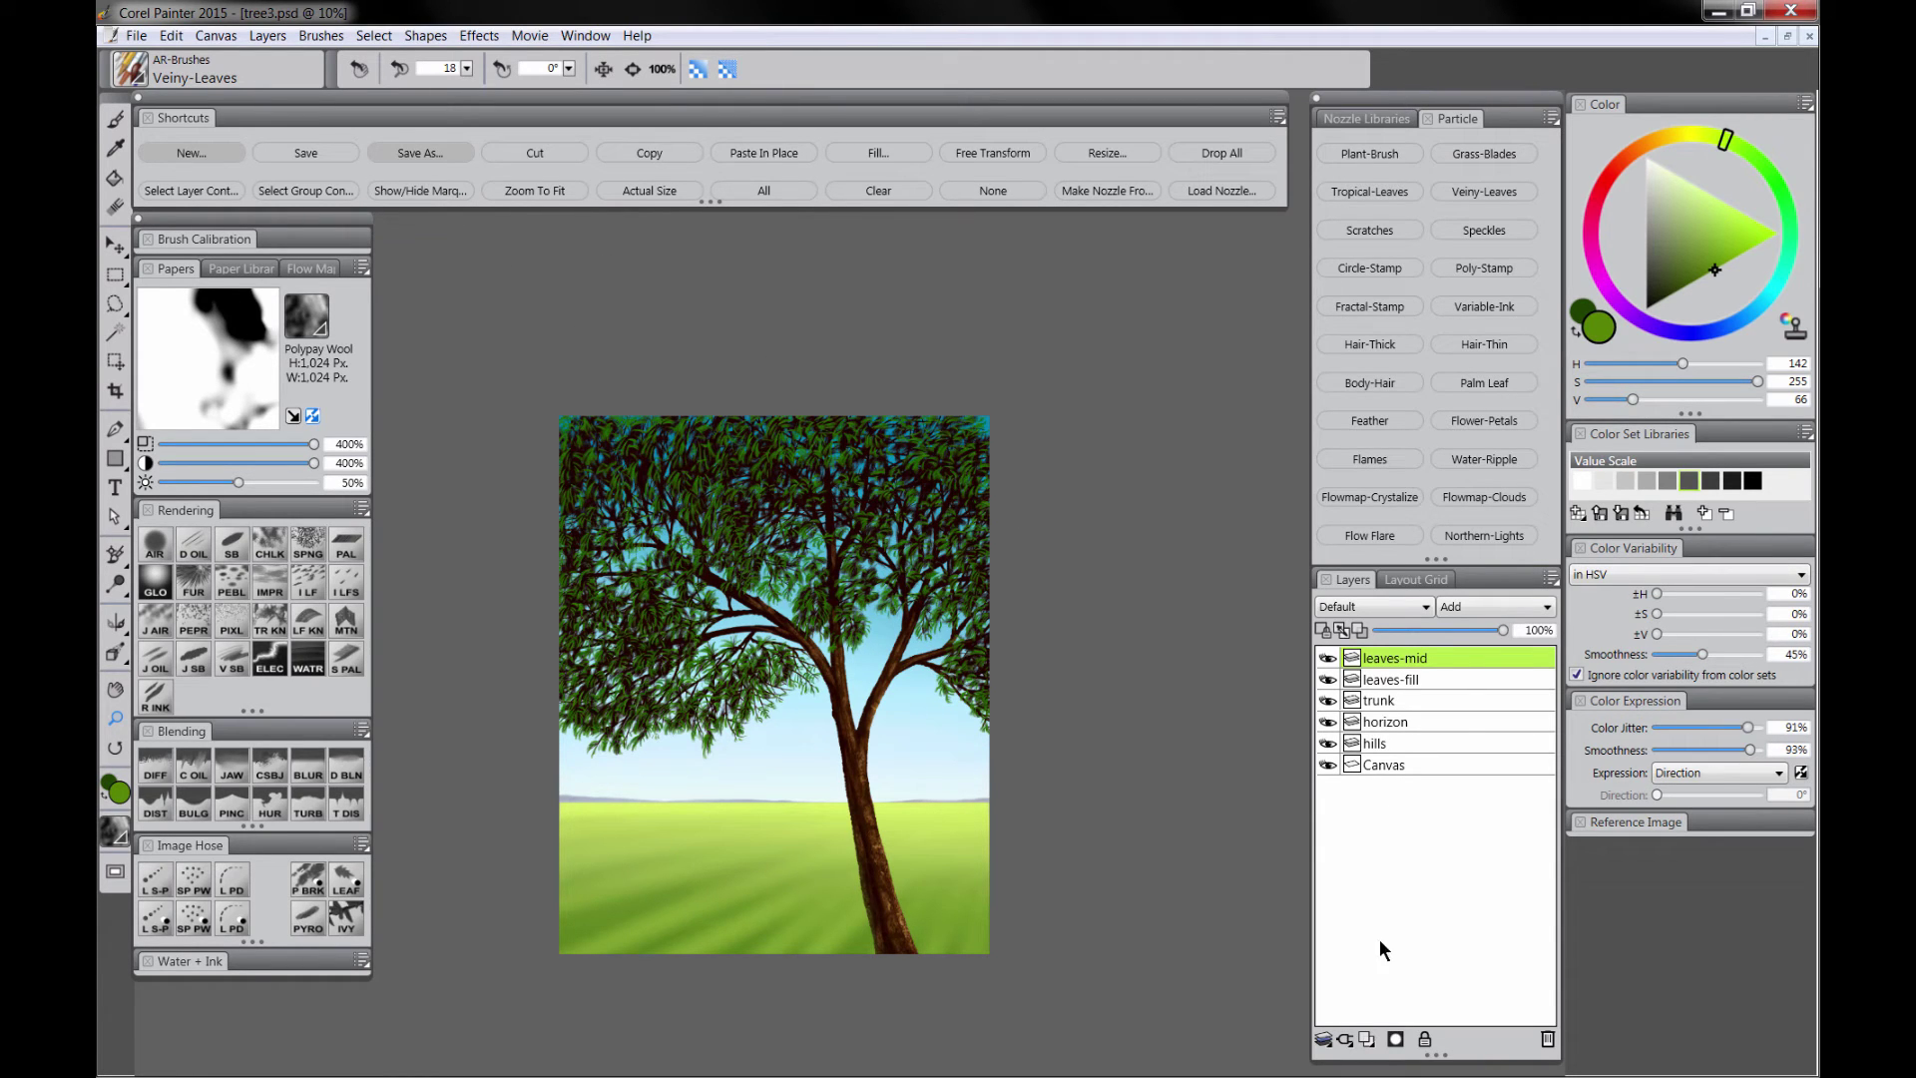
Step: Add a new layer above leaves-mid and set its composite method to Multiply
click(1366, 1039)
click(1373, 606)
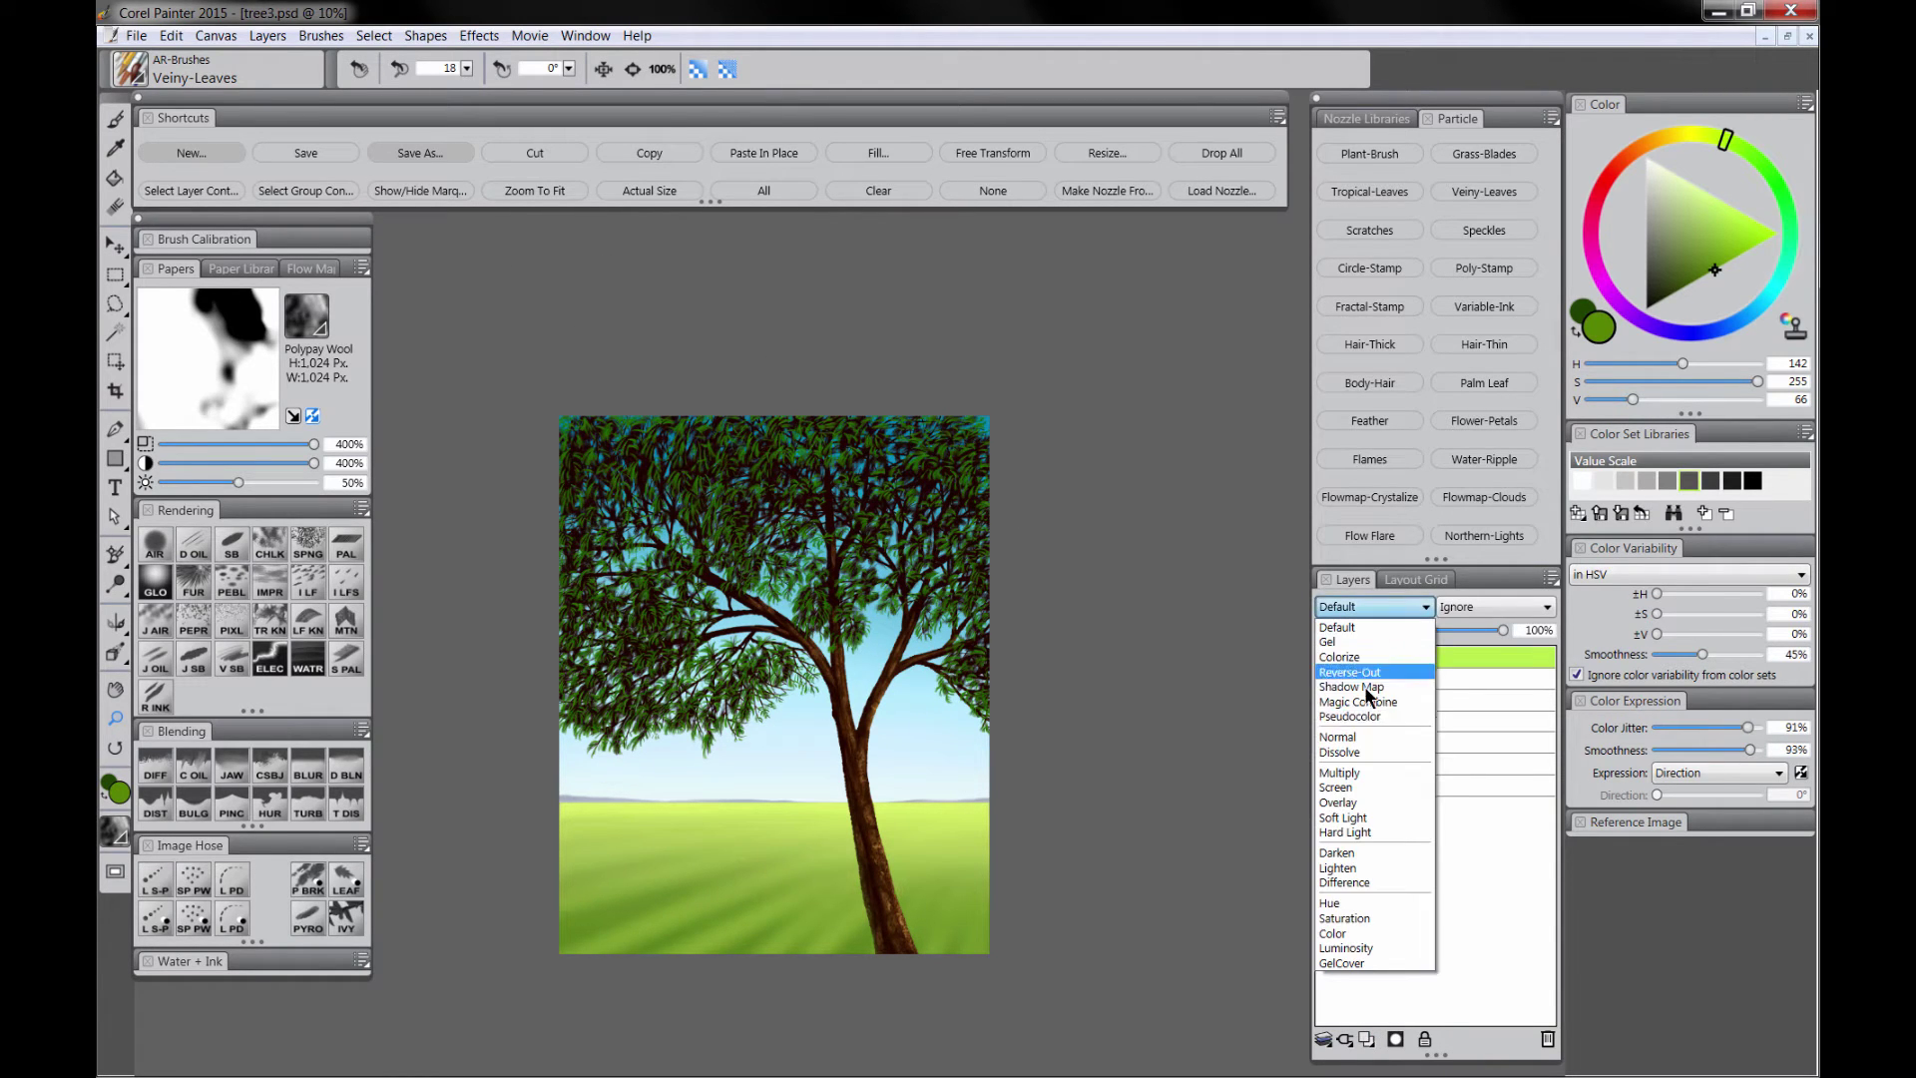
click(1373, 790)
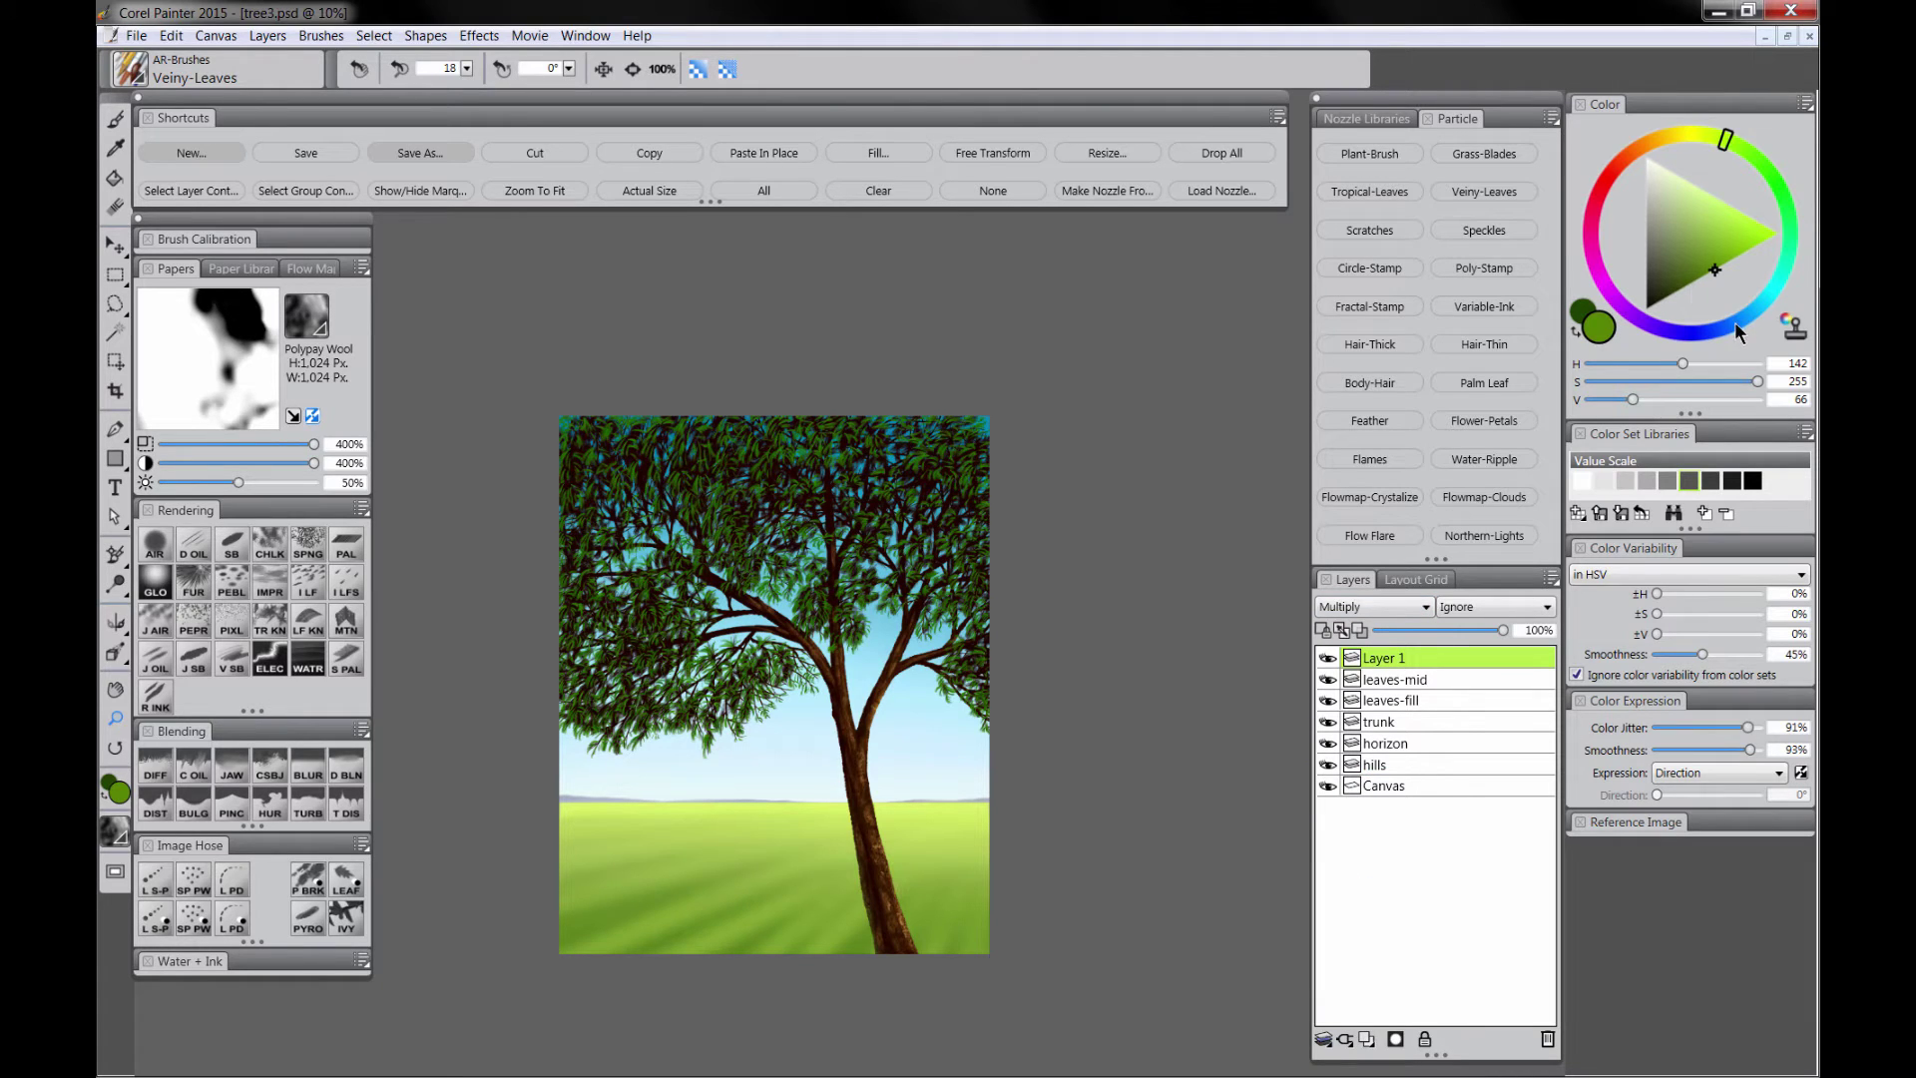
Step: Shade the canopy with dark blue (hue 237, saturation 174, value 53) using the Digital Airbrush at size about 750
click(1734, 321)
click(1680, 283)
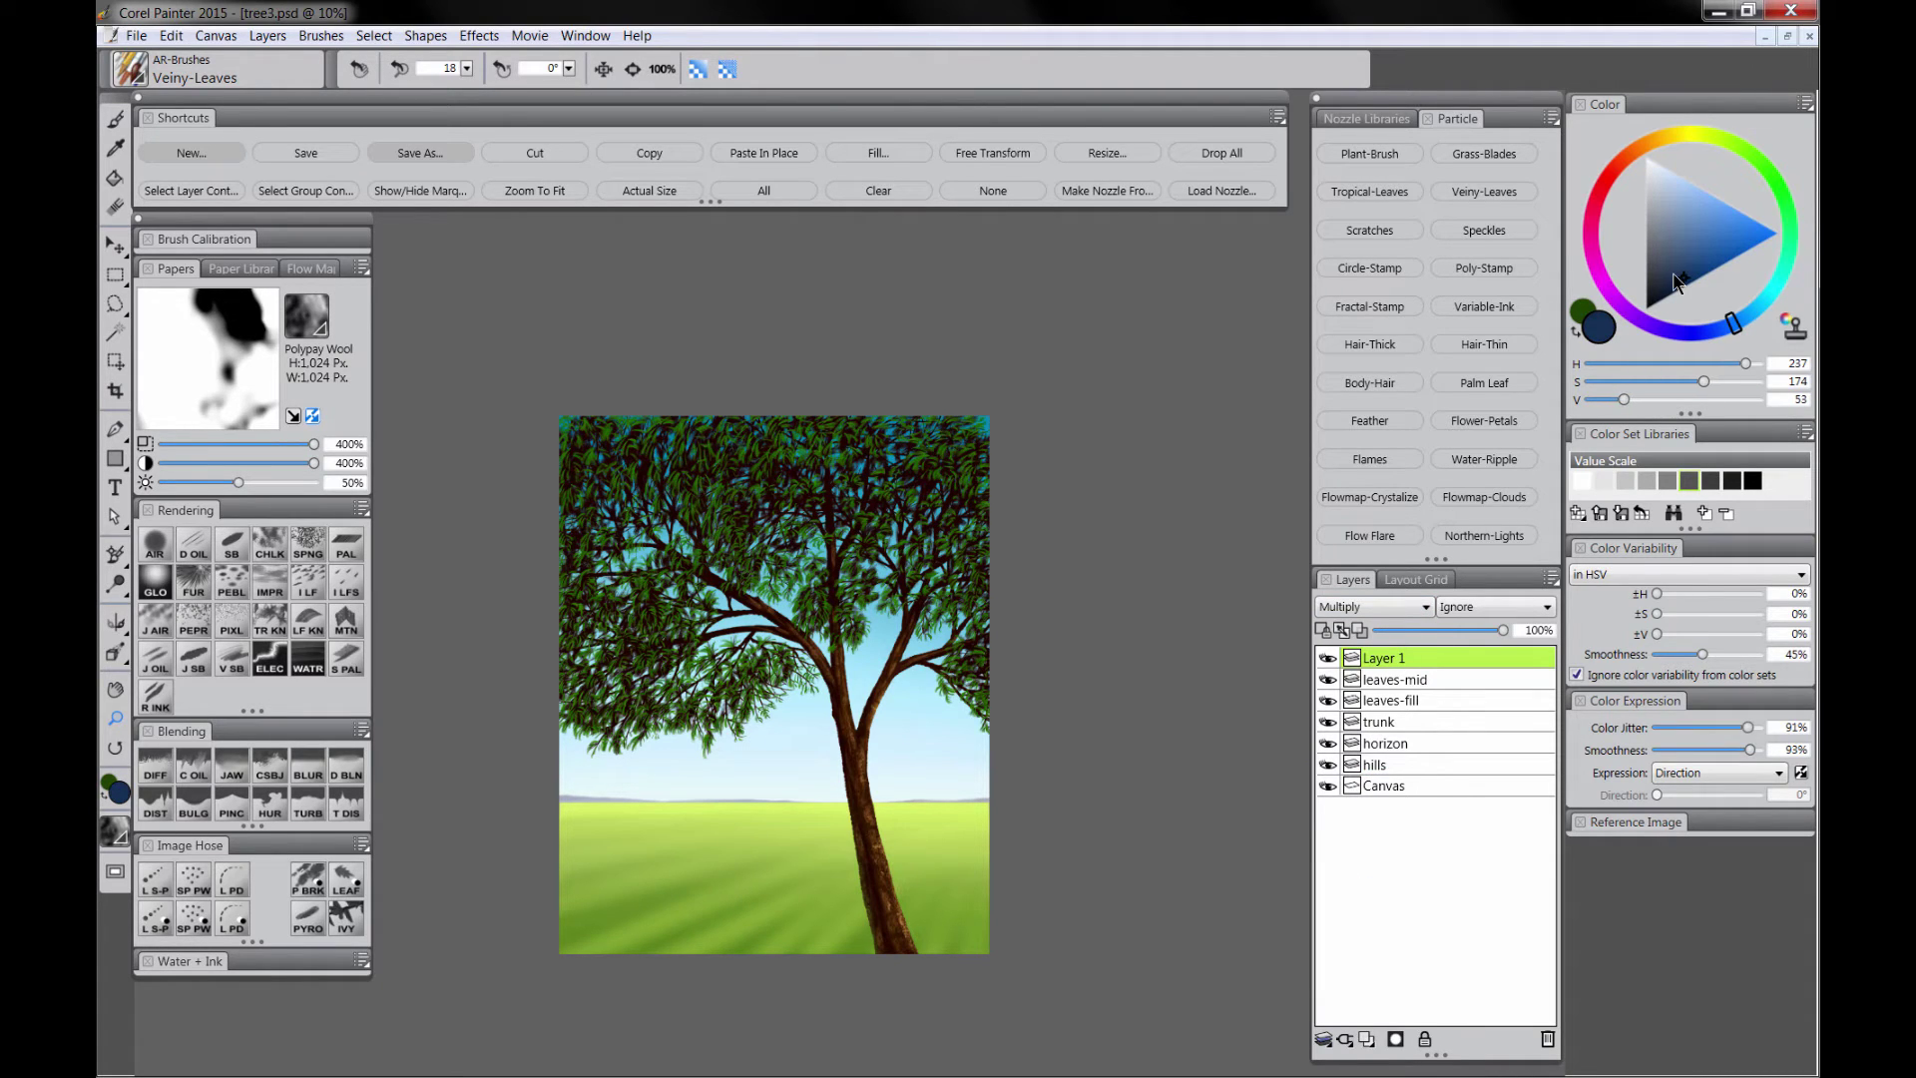
key(b)
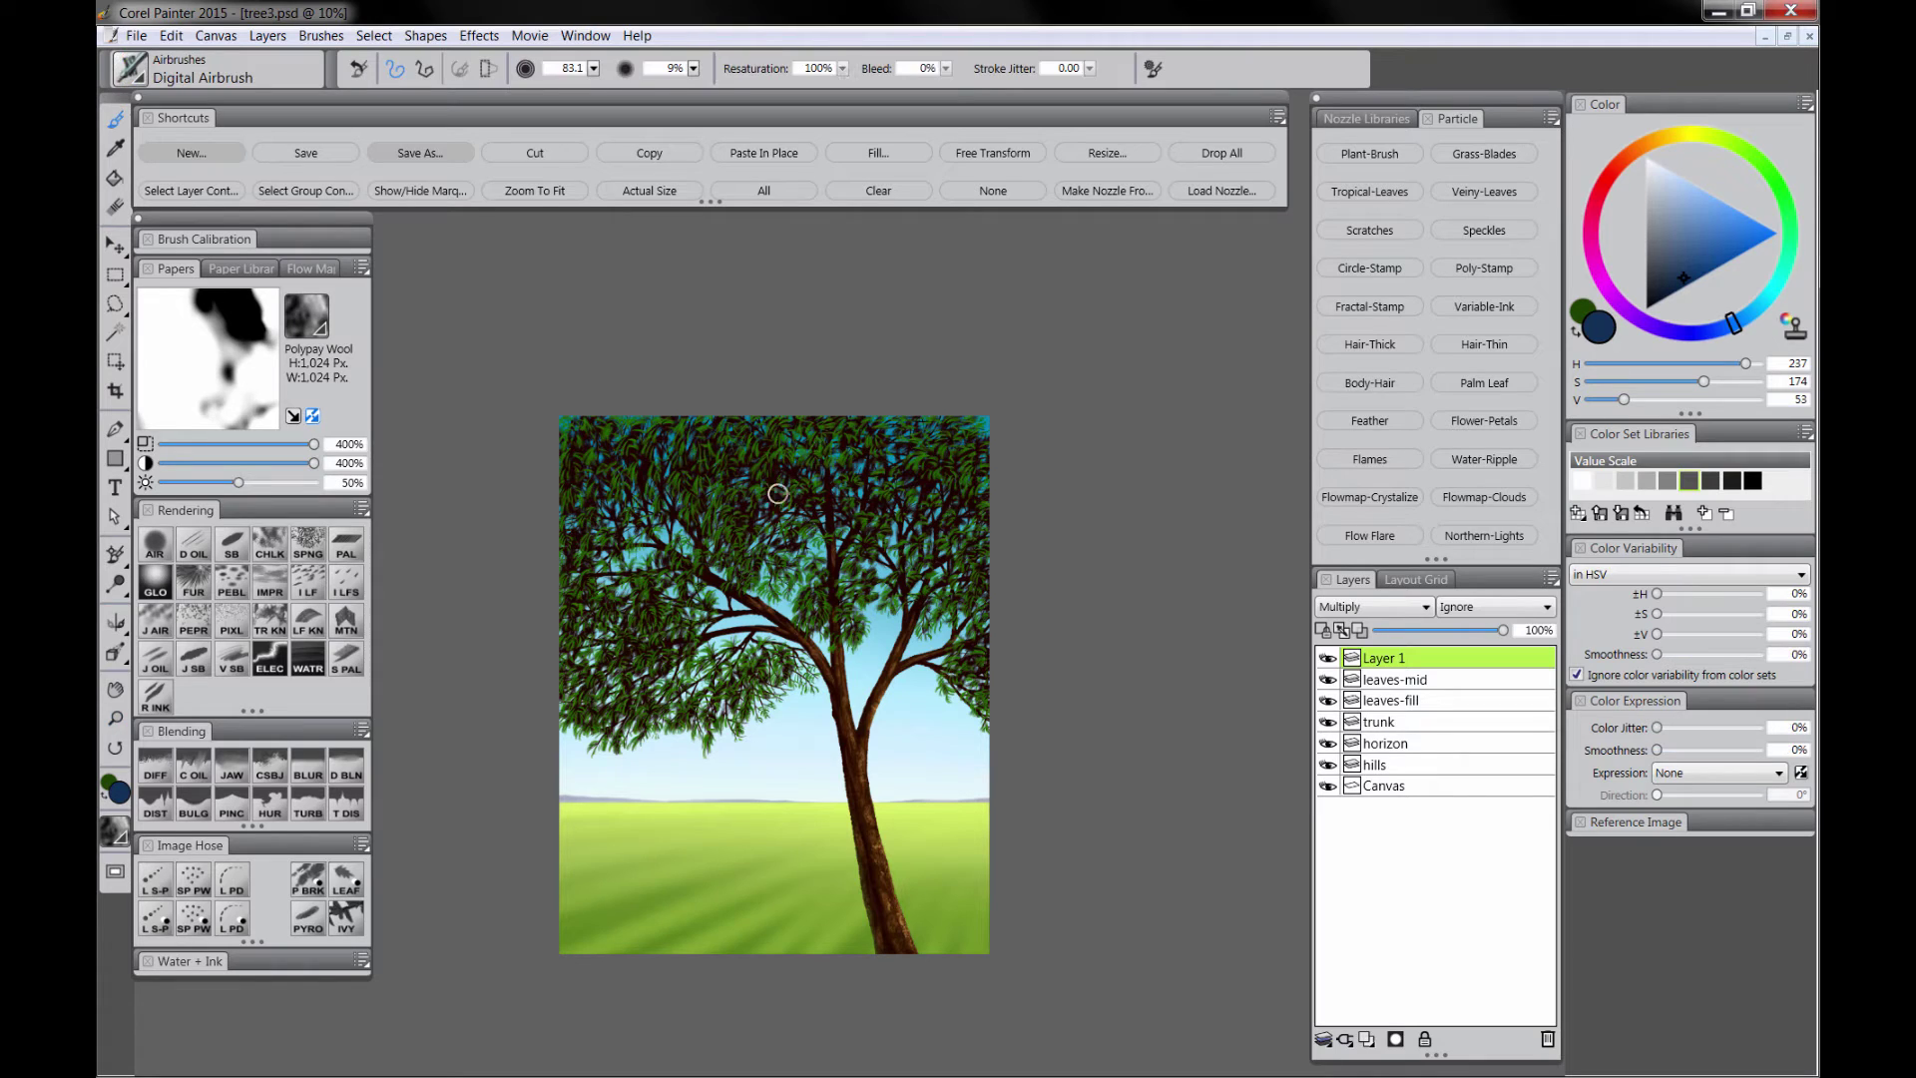
drag(699, 545, 769, 562)
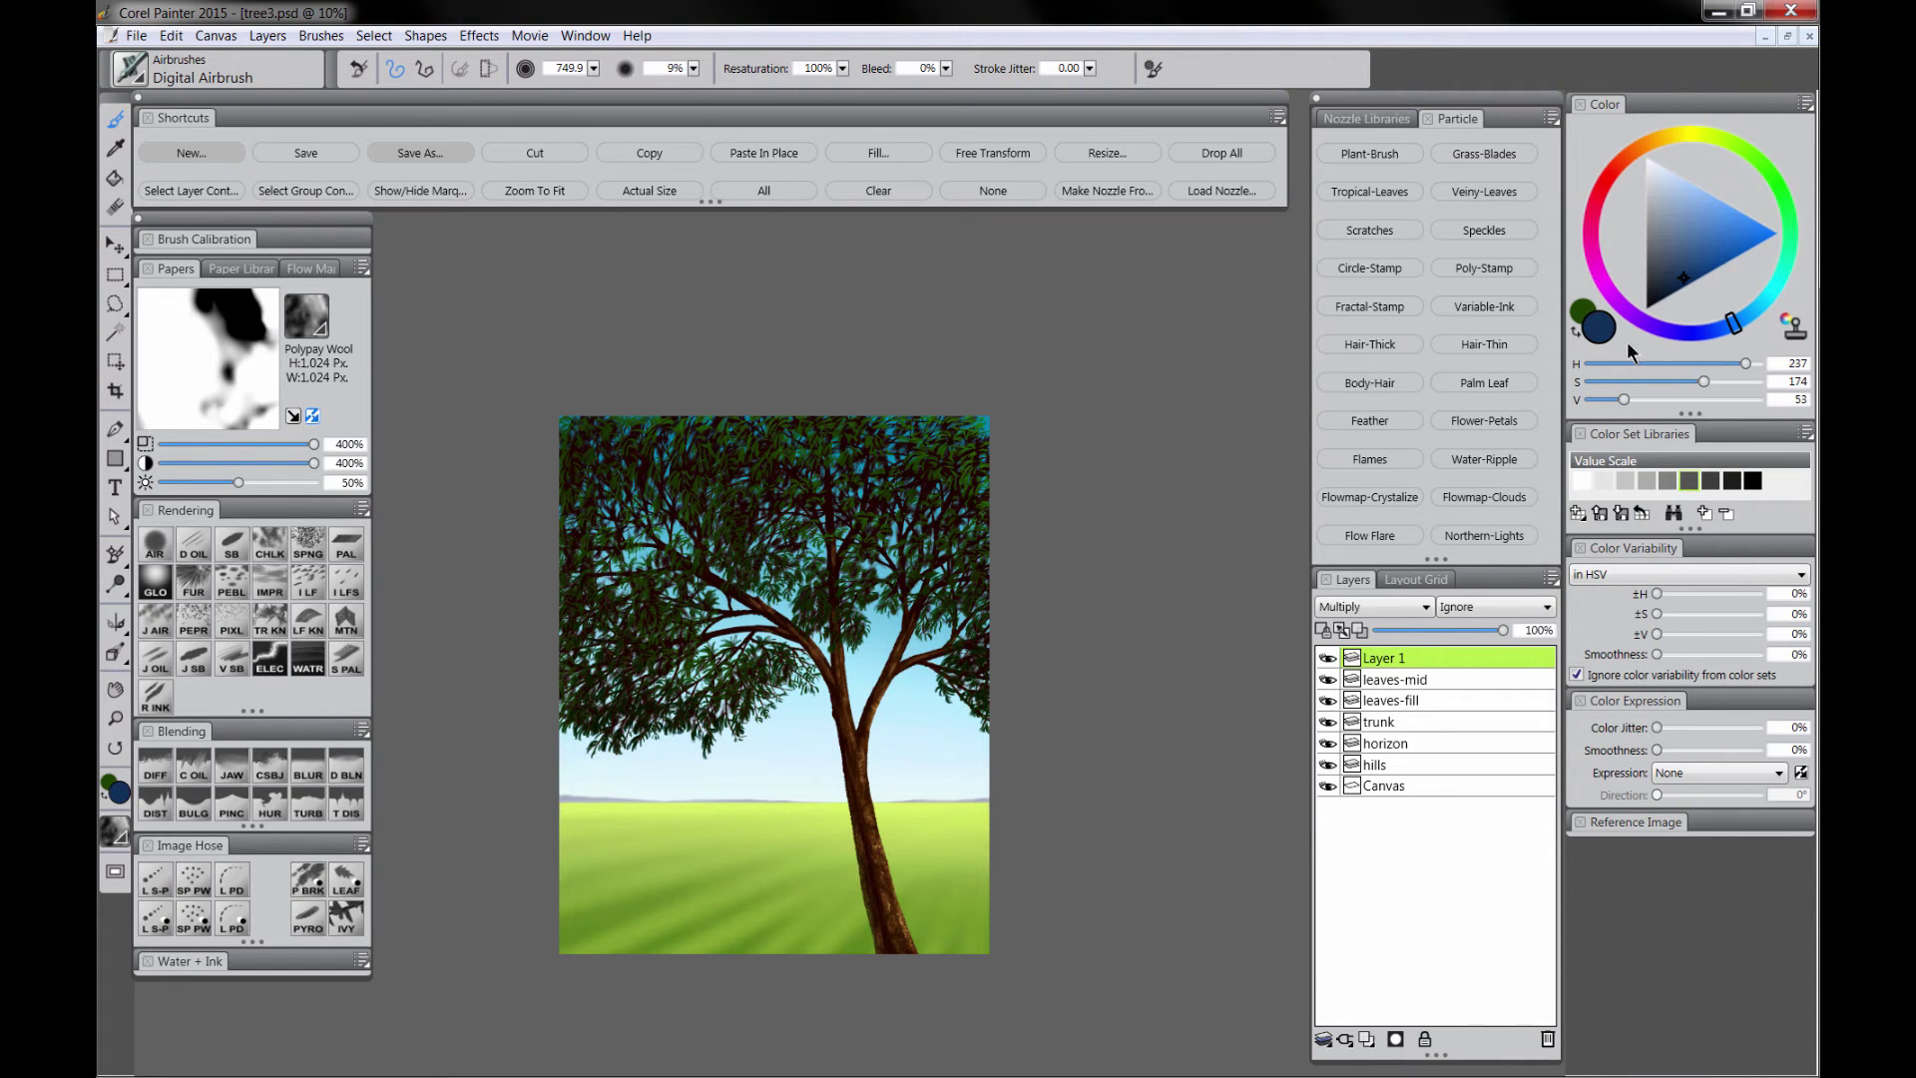
Step: Add another layer and dab bright green (hue 139, saturation 255, value 148) over the canopy with the Sponge
click(1656, 176)
click(1646, 158)
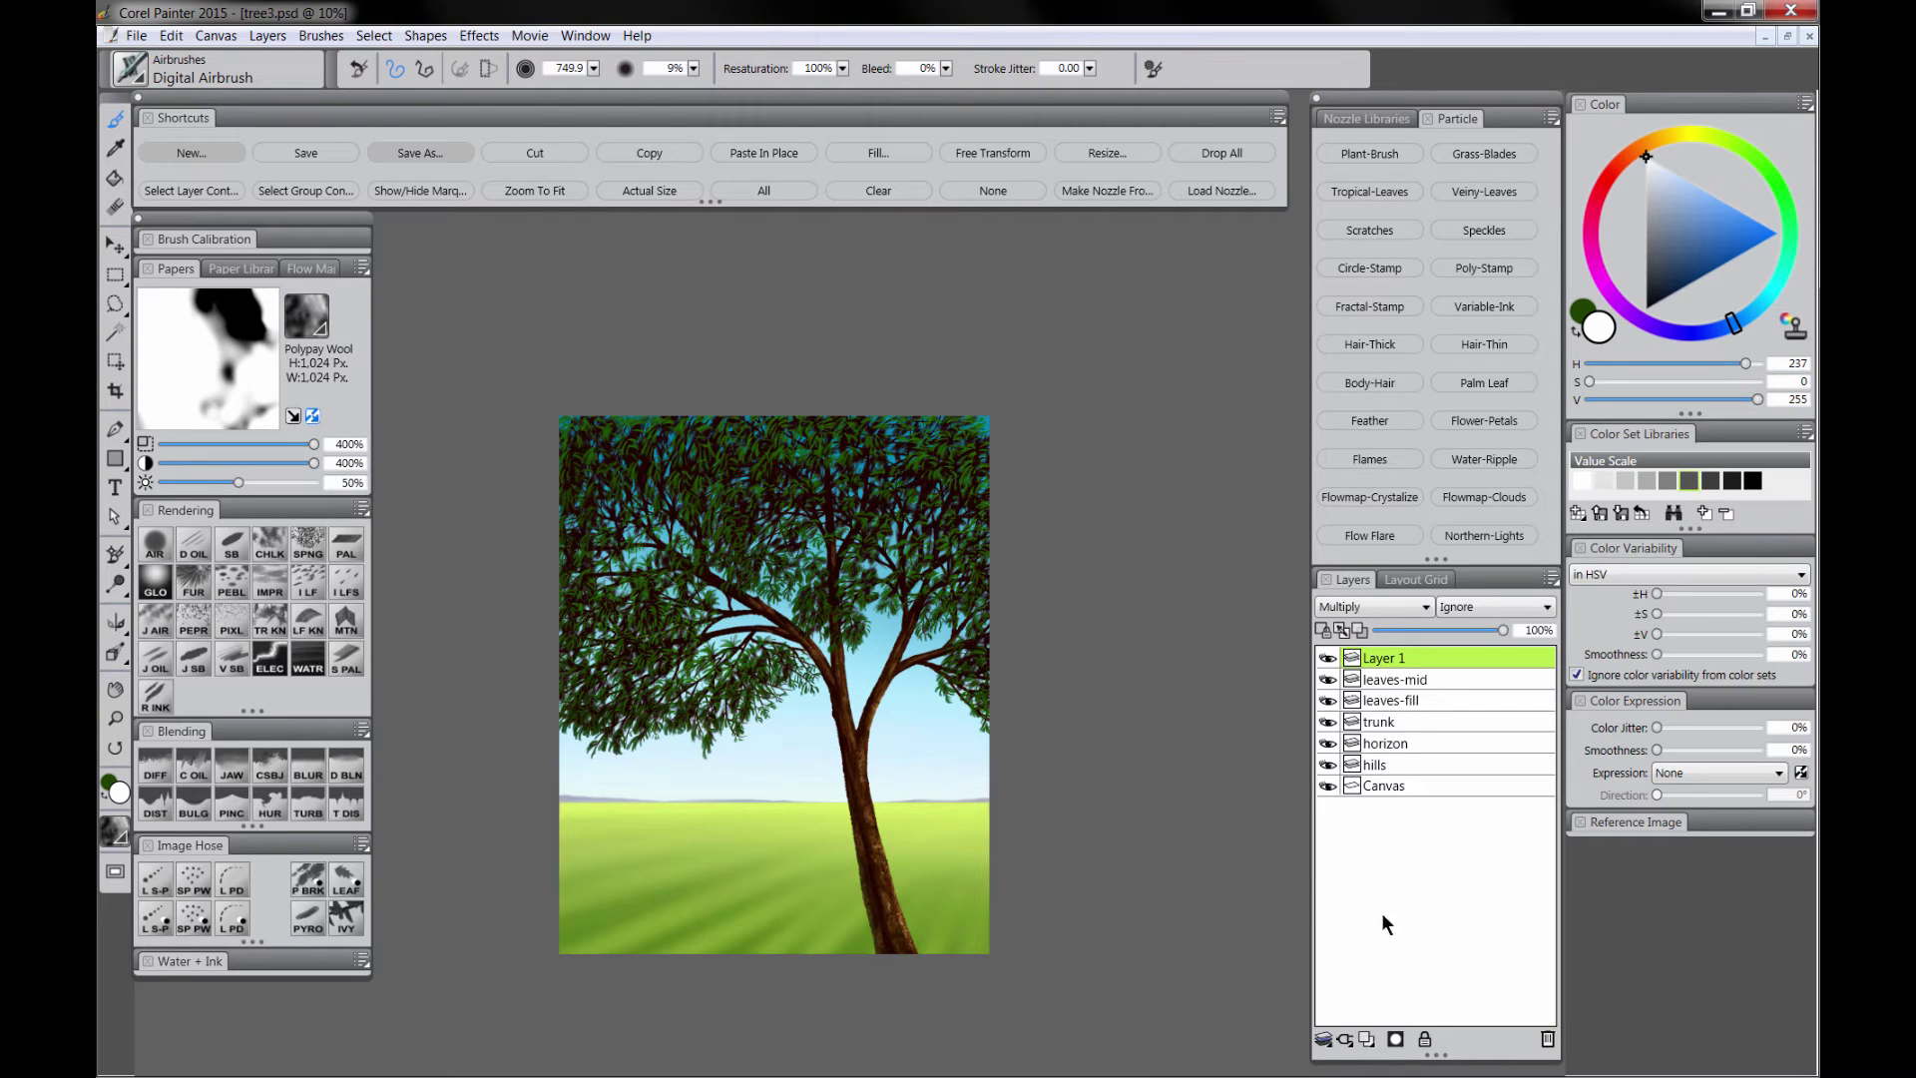
click(1367, 1040)
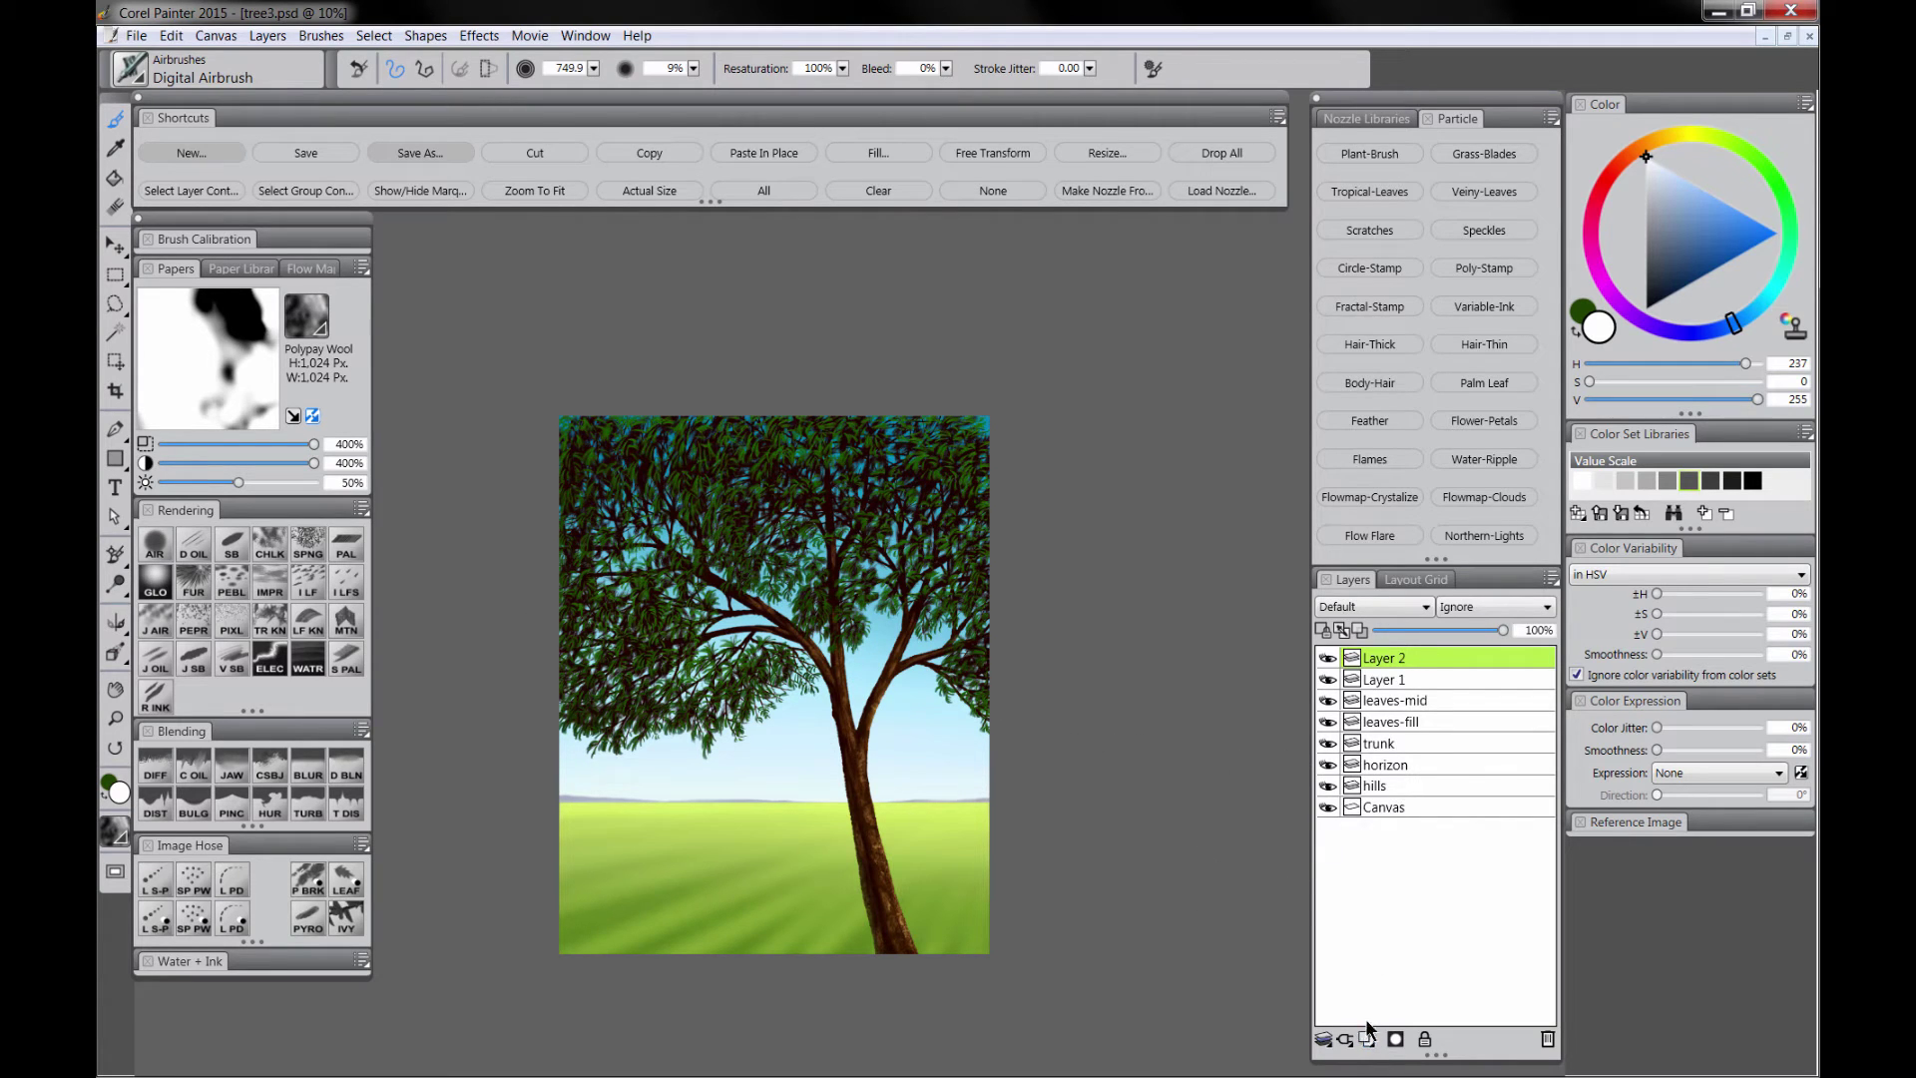
click(1722, 141)
drag(1721, 206, 1757, 220)
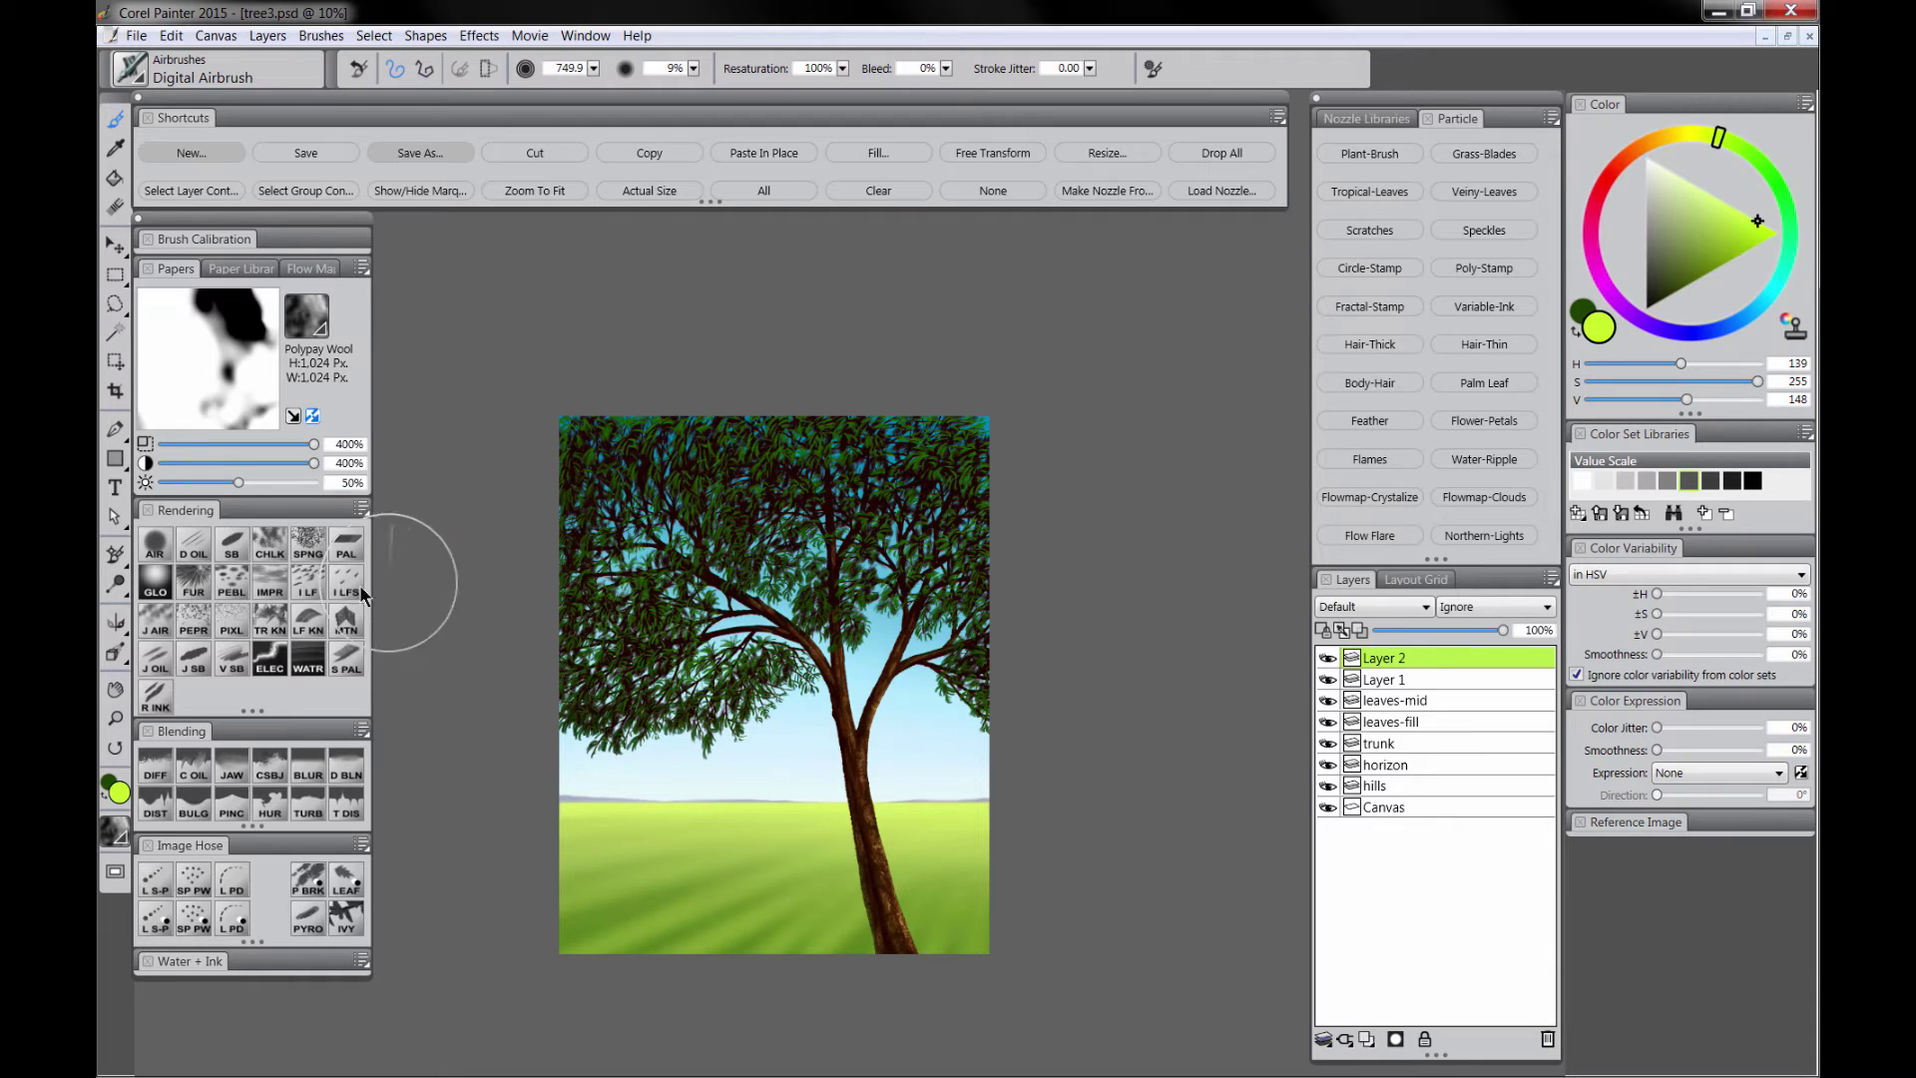
click(308, 547)
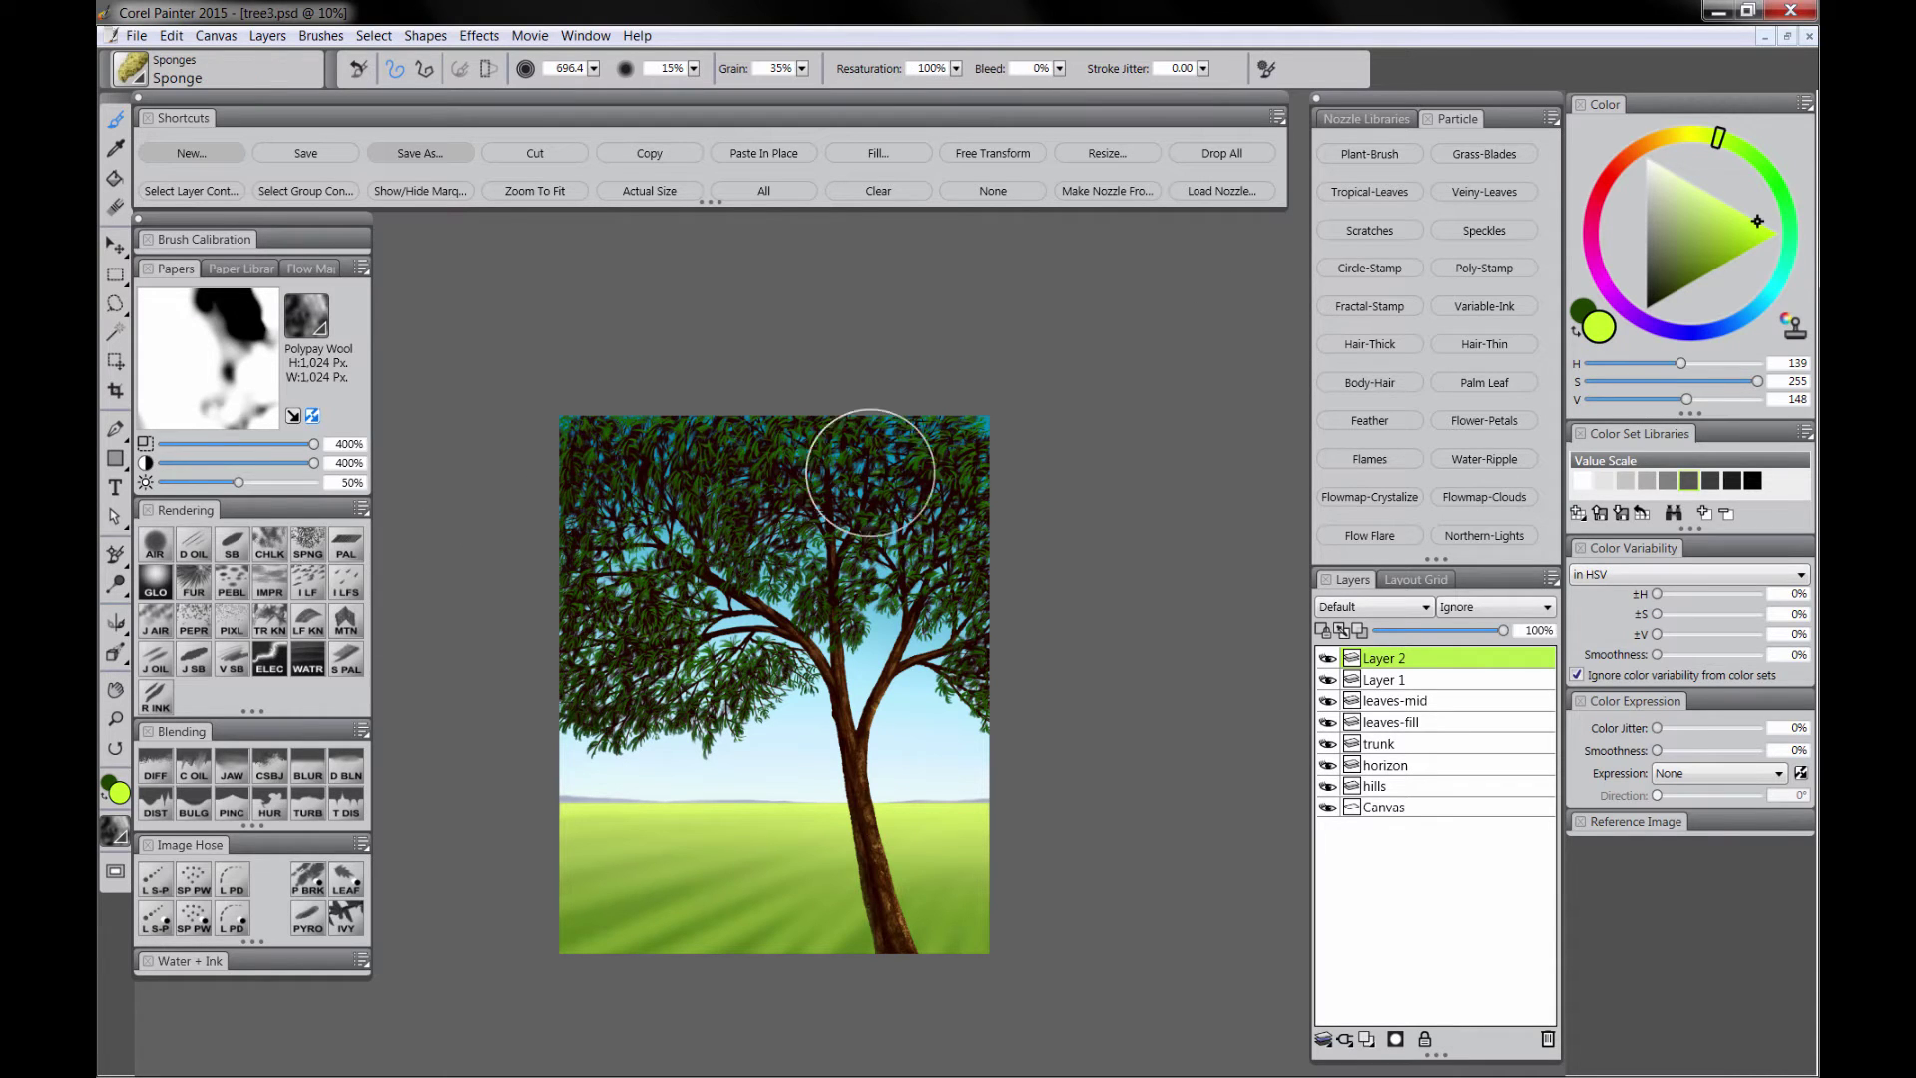
mouse_move(970, 489)
mouse_down()
mouse_move(962, 588)
mouse_move(1092, 593)
mouse_move(860, 482)
mouse_move(675, 461)
mouse_move(708, 413)
mouse_move(705, 587)
mouse_move(656, 472)
mouse_move(593, 453)
mouse_move(713, 611)
mouse_move(630, 628)
mouse_move(744, 654)
mouse_move(908, 581)
mouse_move(828, 591)
mouse_up()
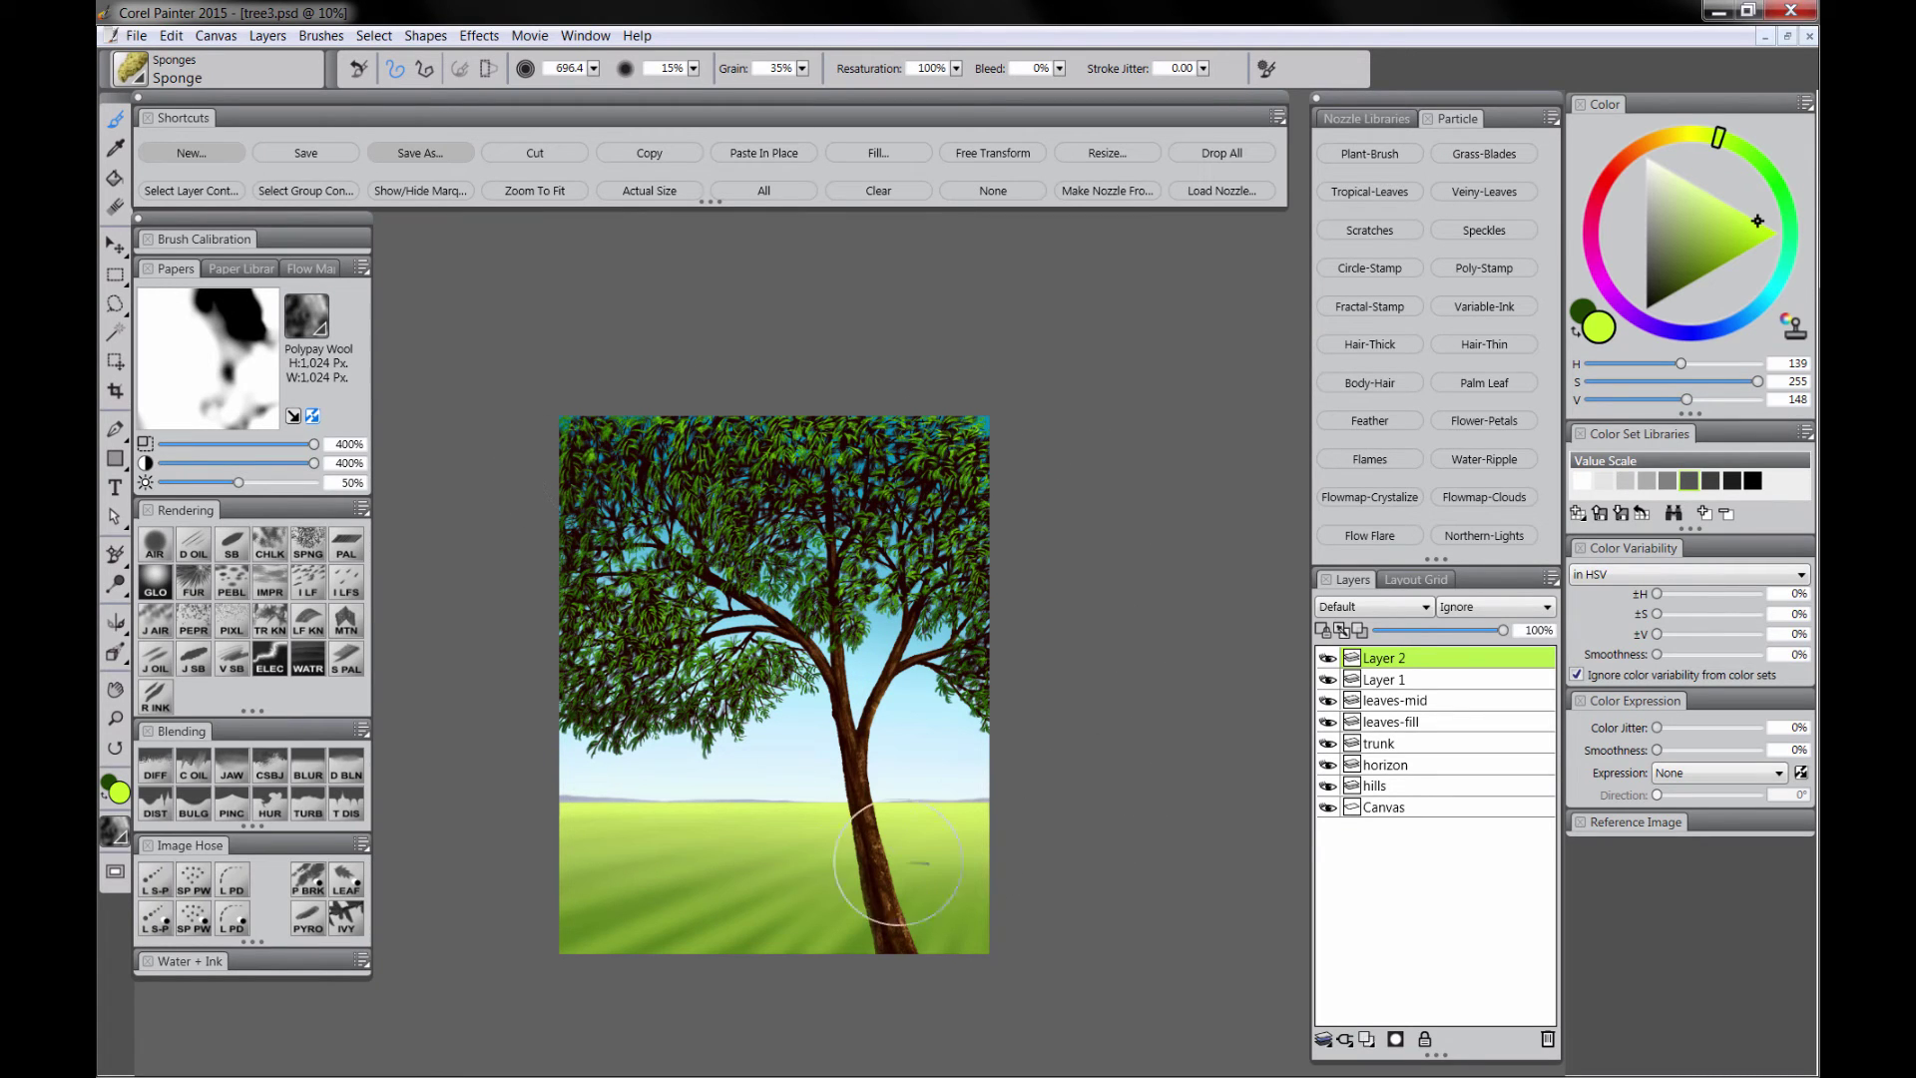
Step: Sample a muted blue (hue 228, saturation 83, value 107) from between the branches and lower Layer 2's opacity to about 68%
alt+click(893, 634)
alt+click(832, 587)
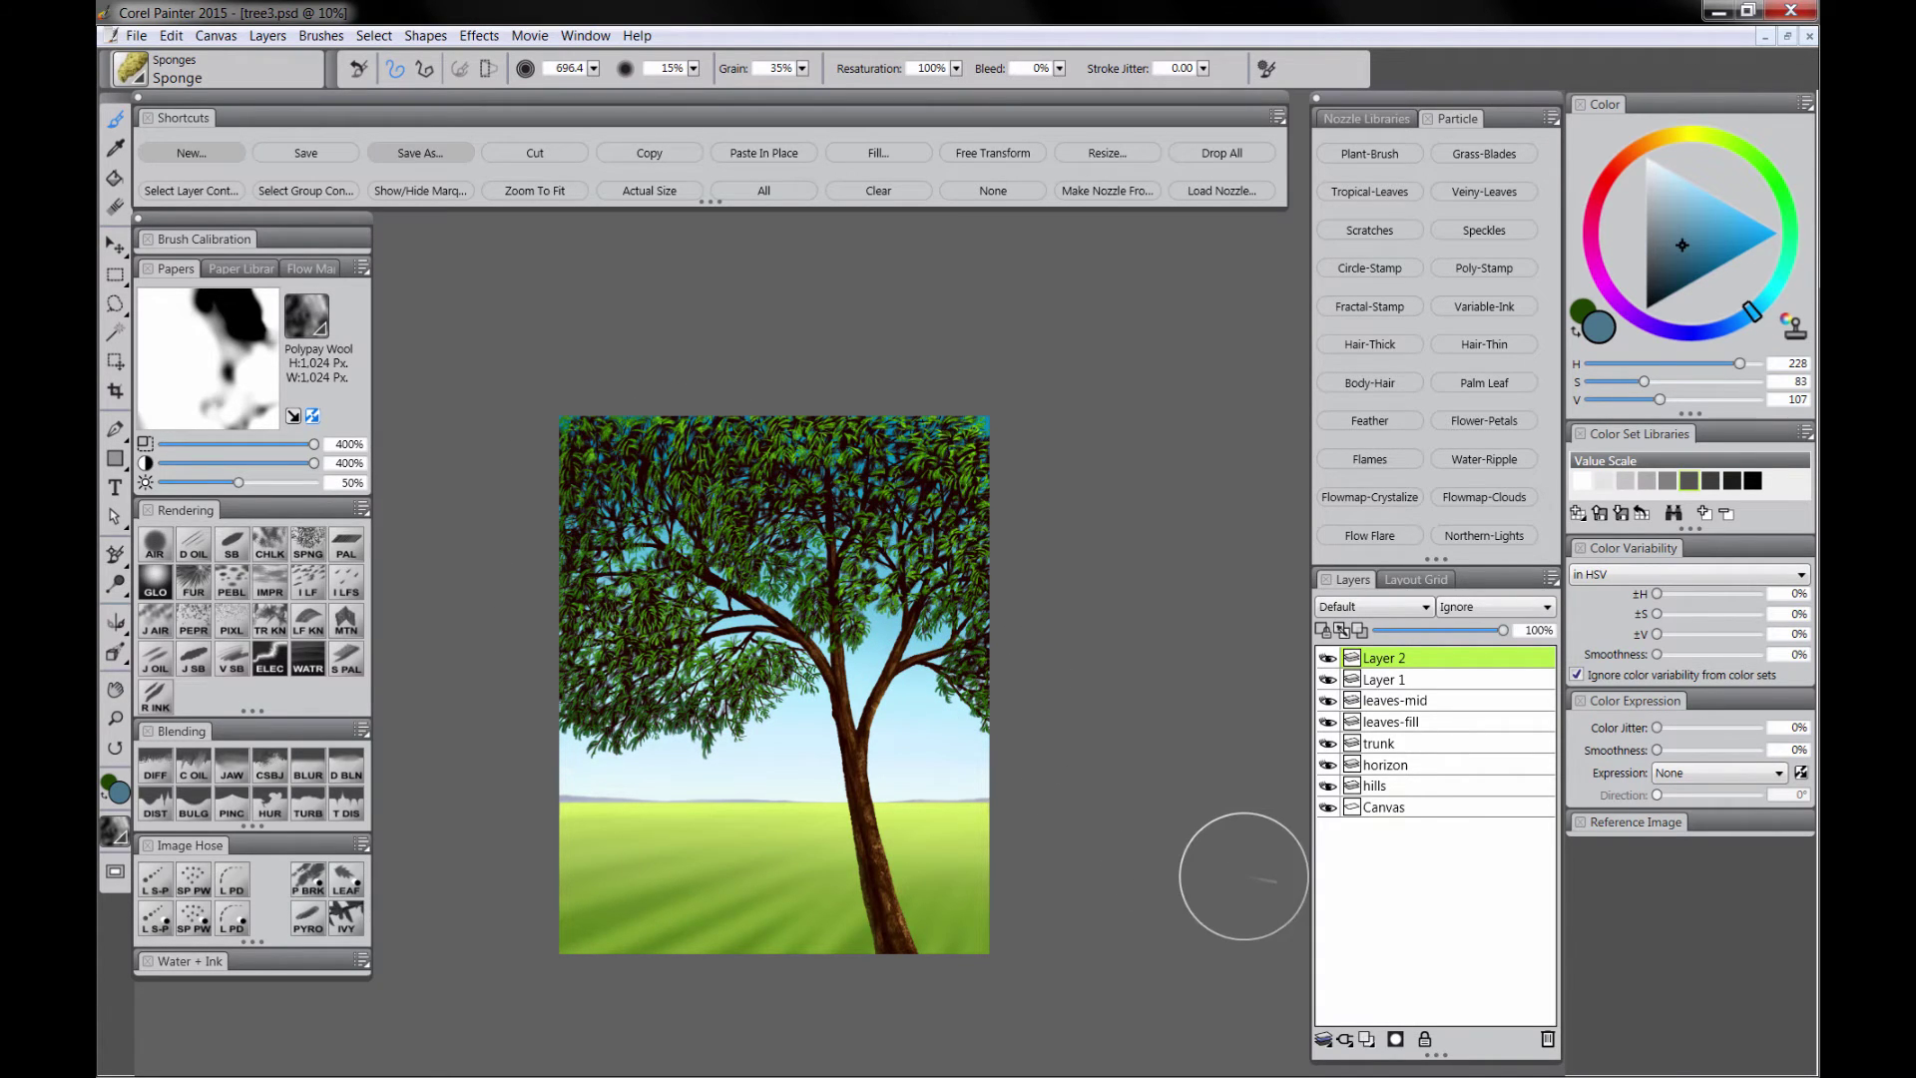
key(ctrl+space)
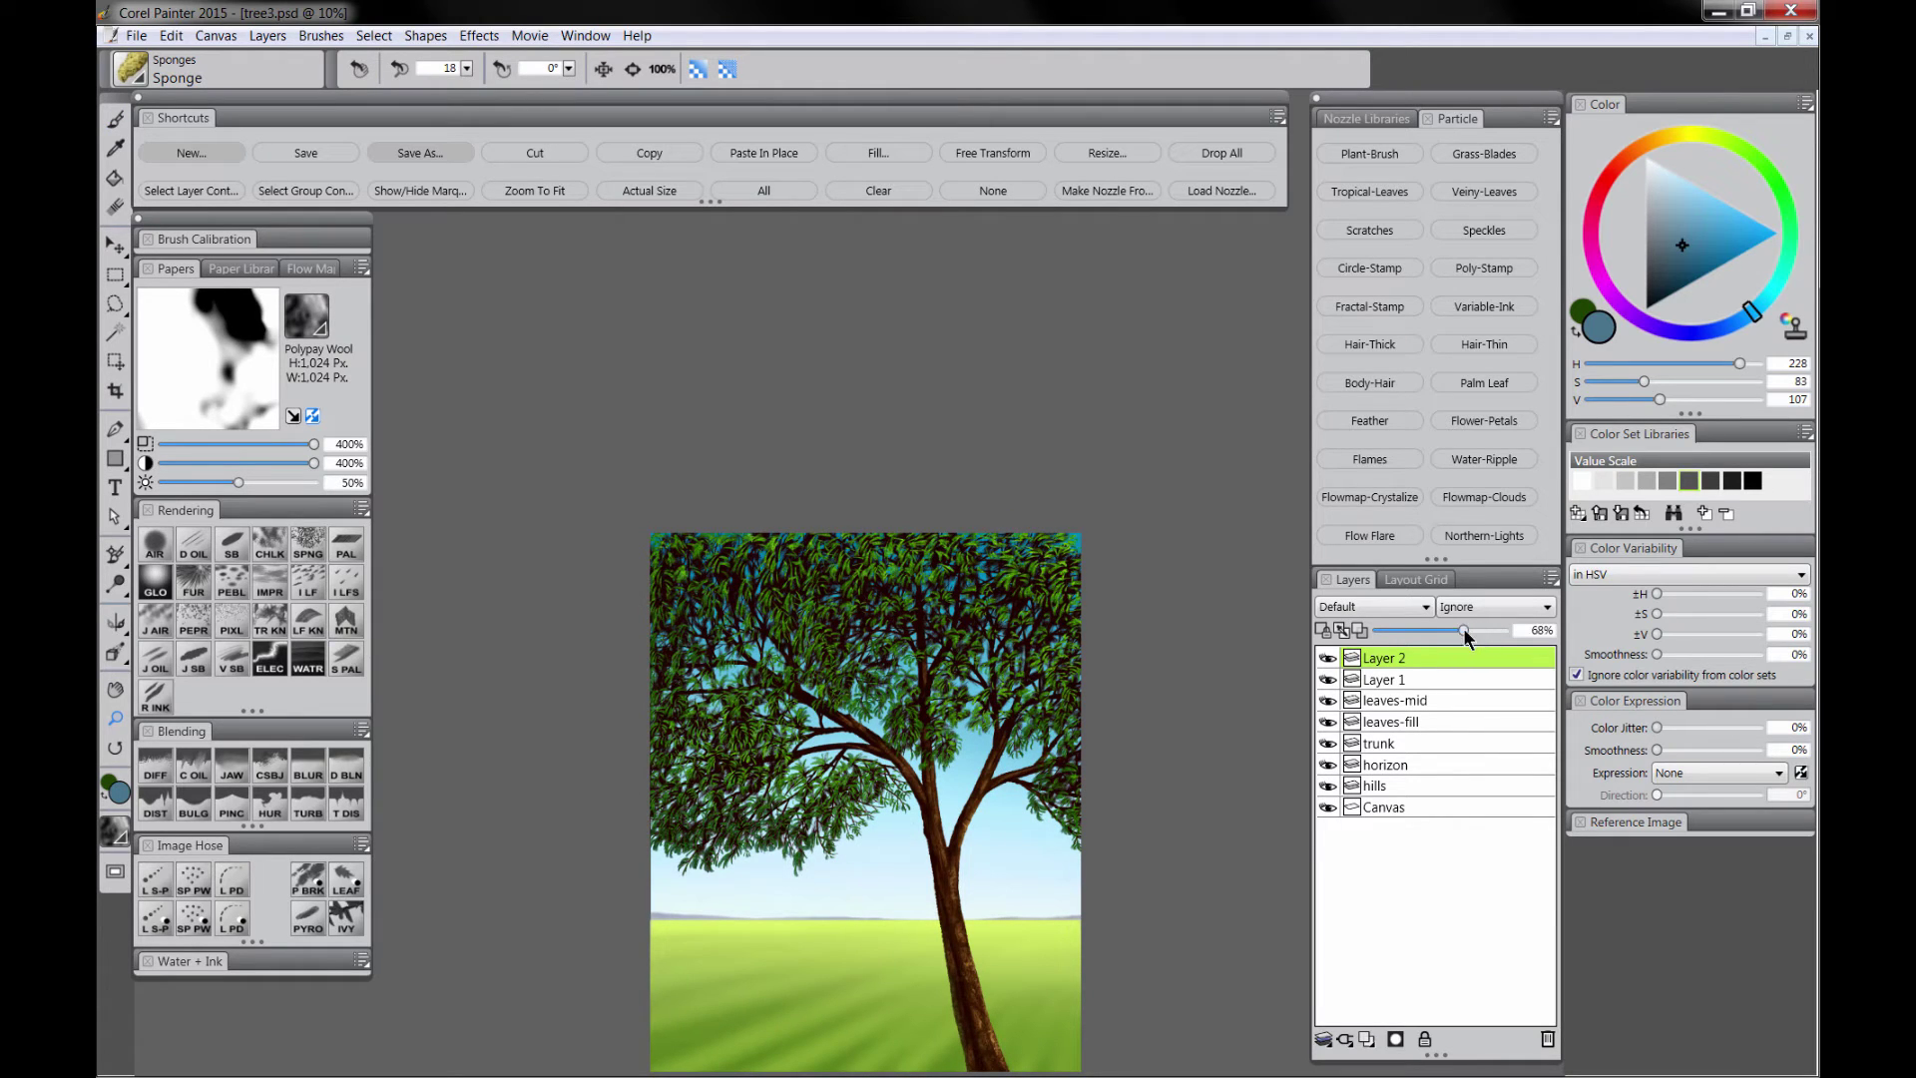
Step: Set Layer 1's opacity to 61% and name the three layers above leaves-mid shadow, lighten and hilights
click(1429, 679)
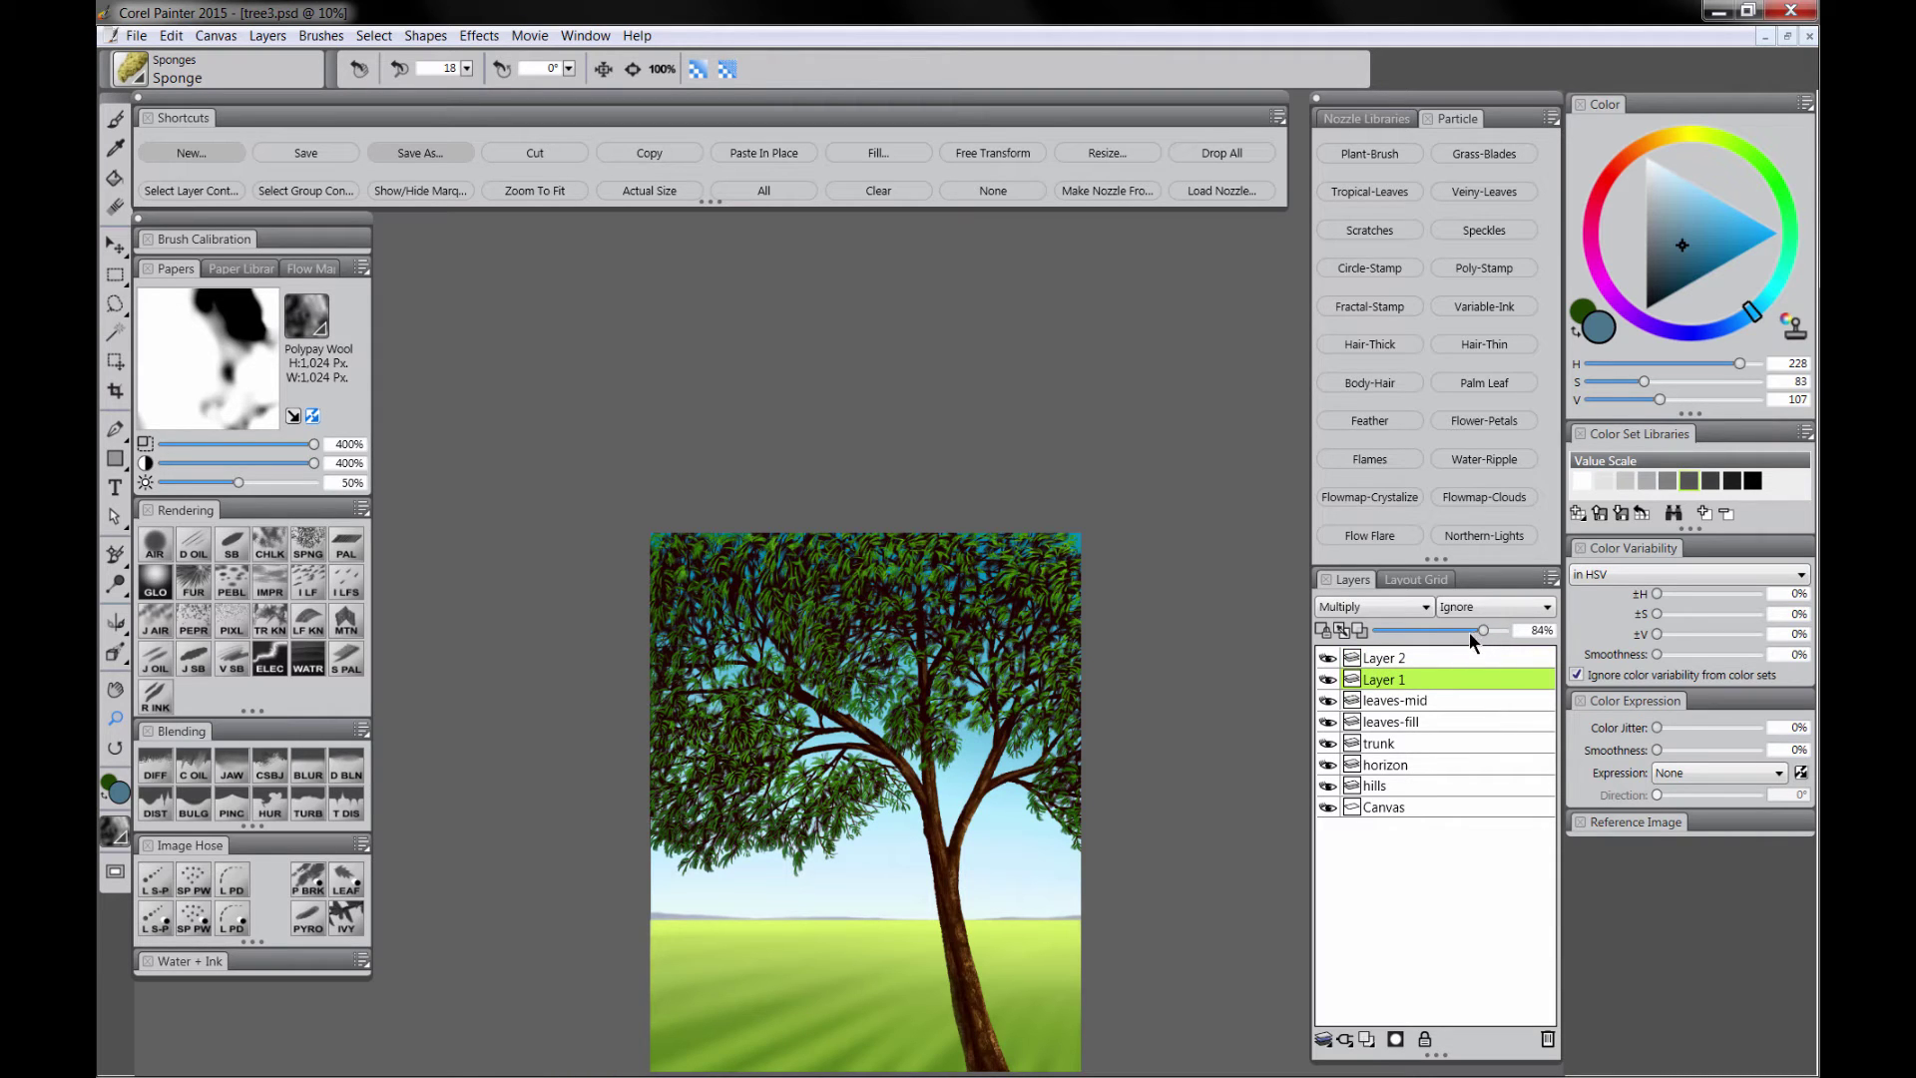
drag(1468, 631, 1453, 630)
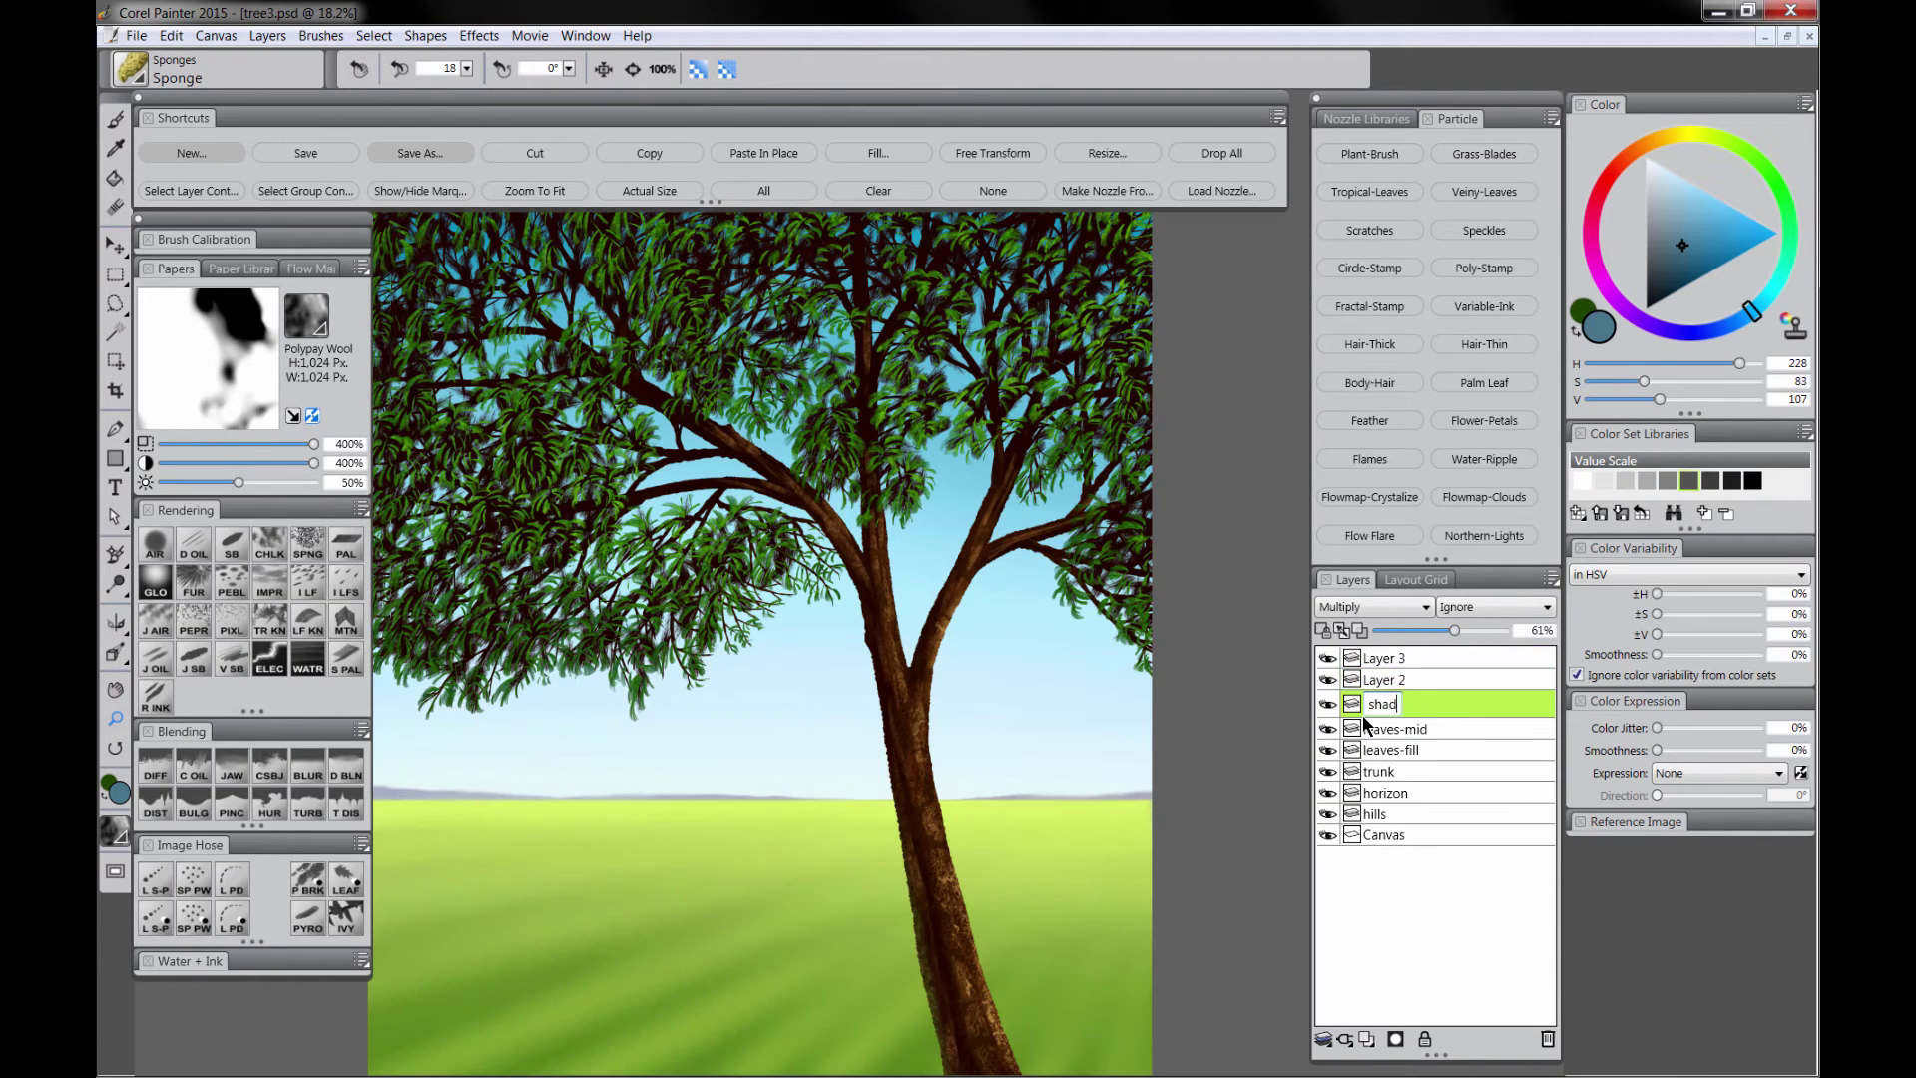
text(ow)
key(Return)
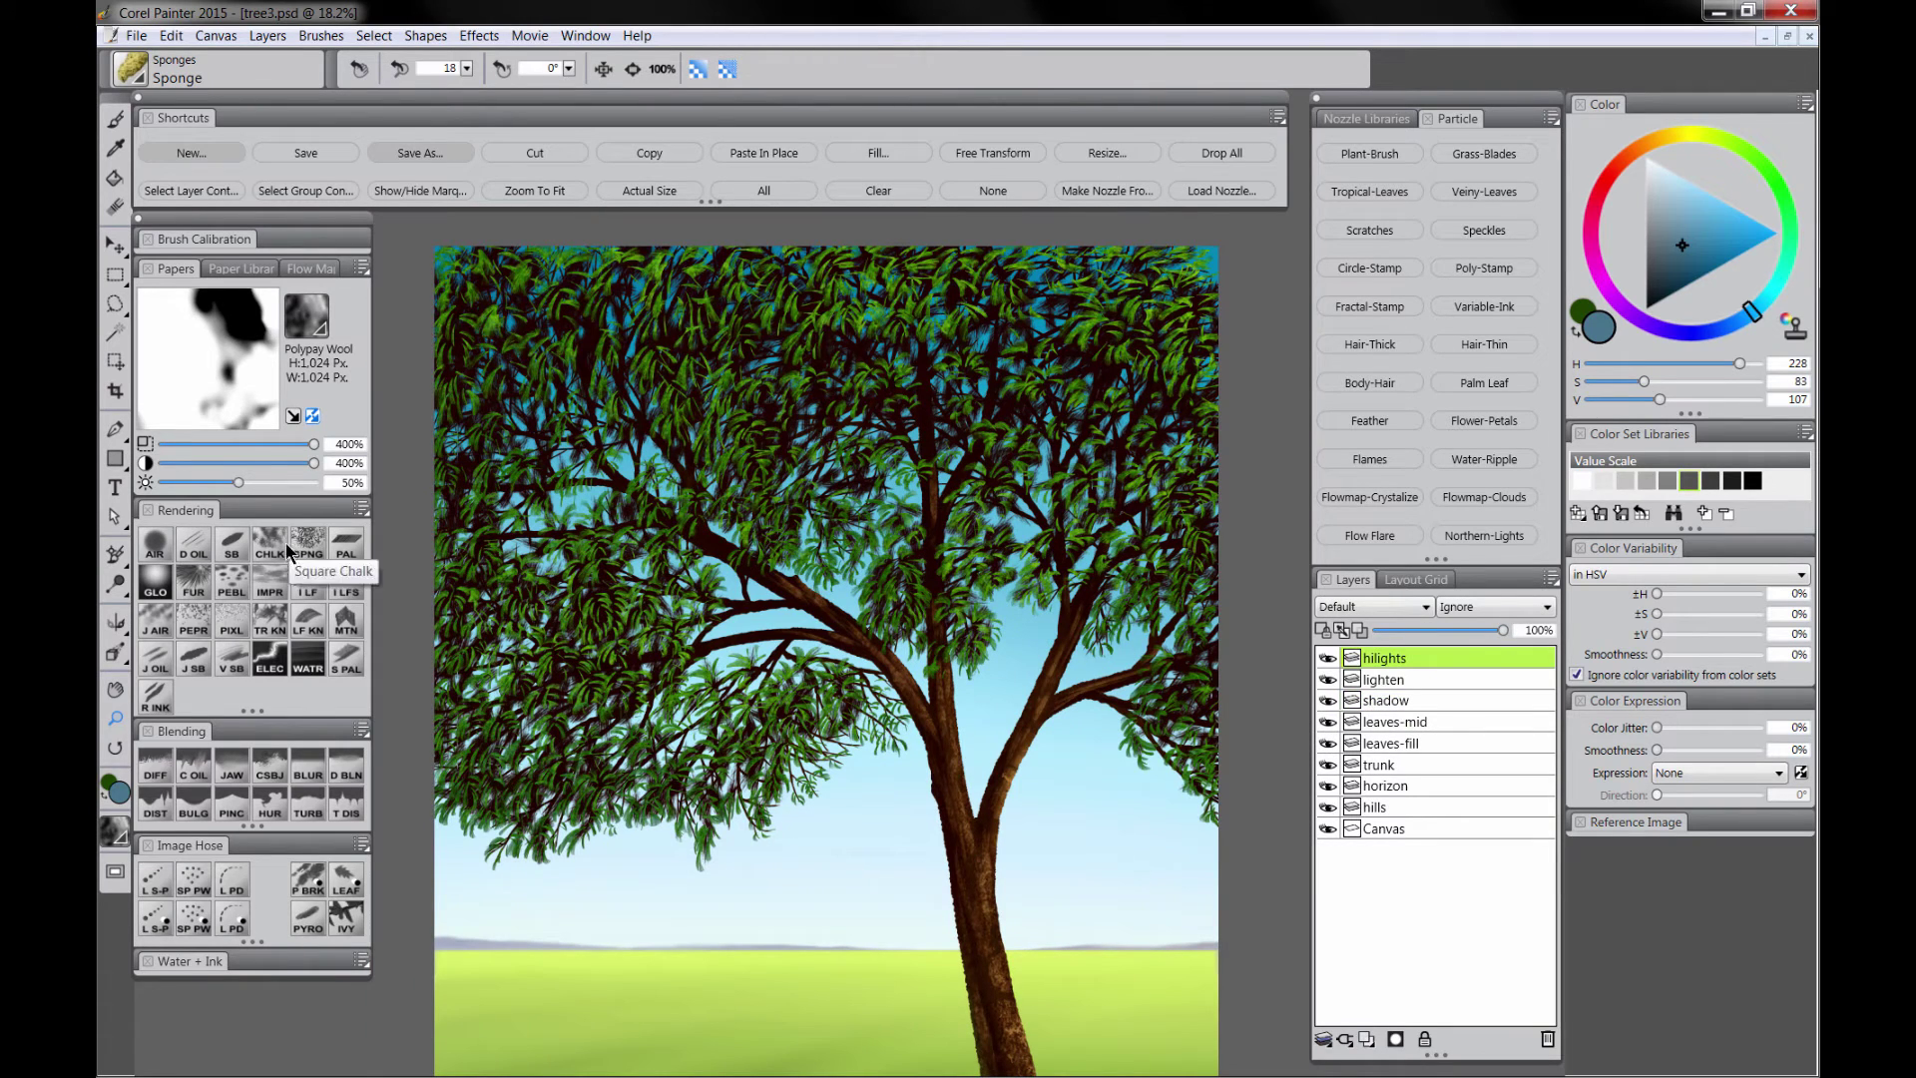
Step: Paint yellow-green highlights (hue 135, saturation 255, value 128) on the upper leaves with Square Chalk at size about 535
click(270, 544)
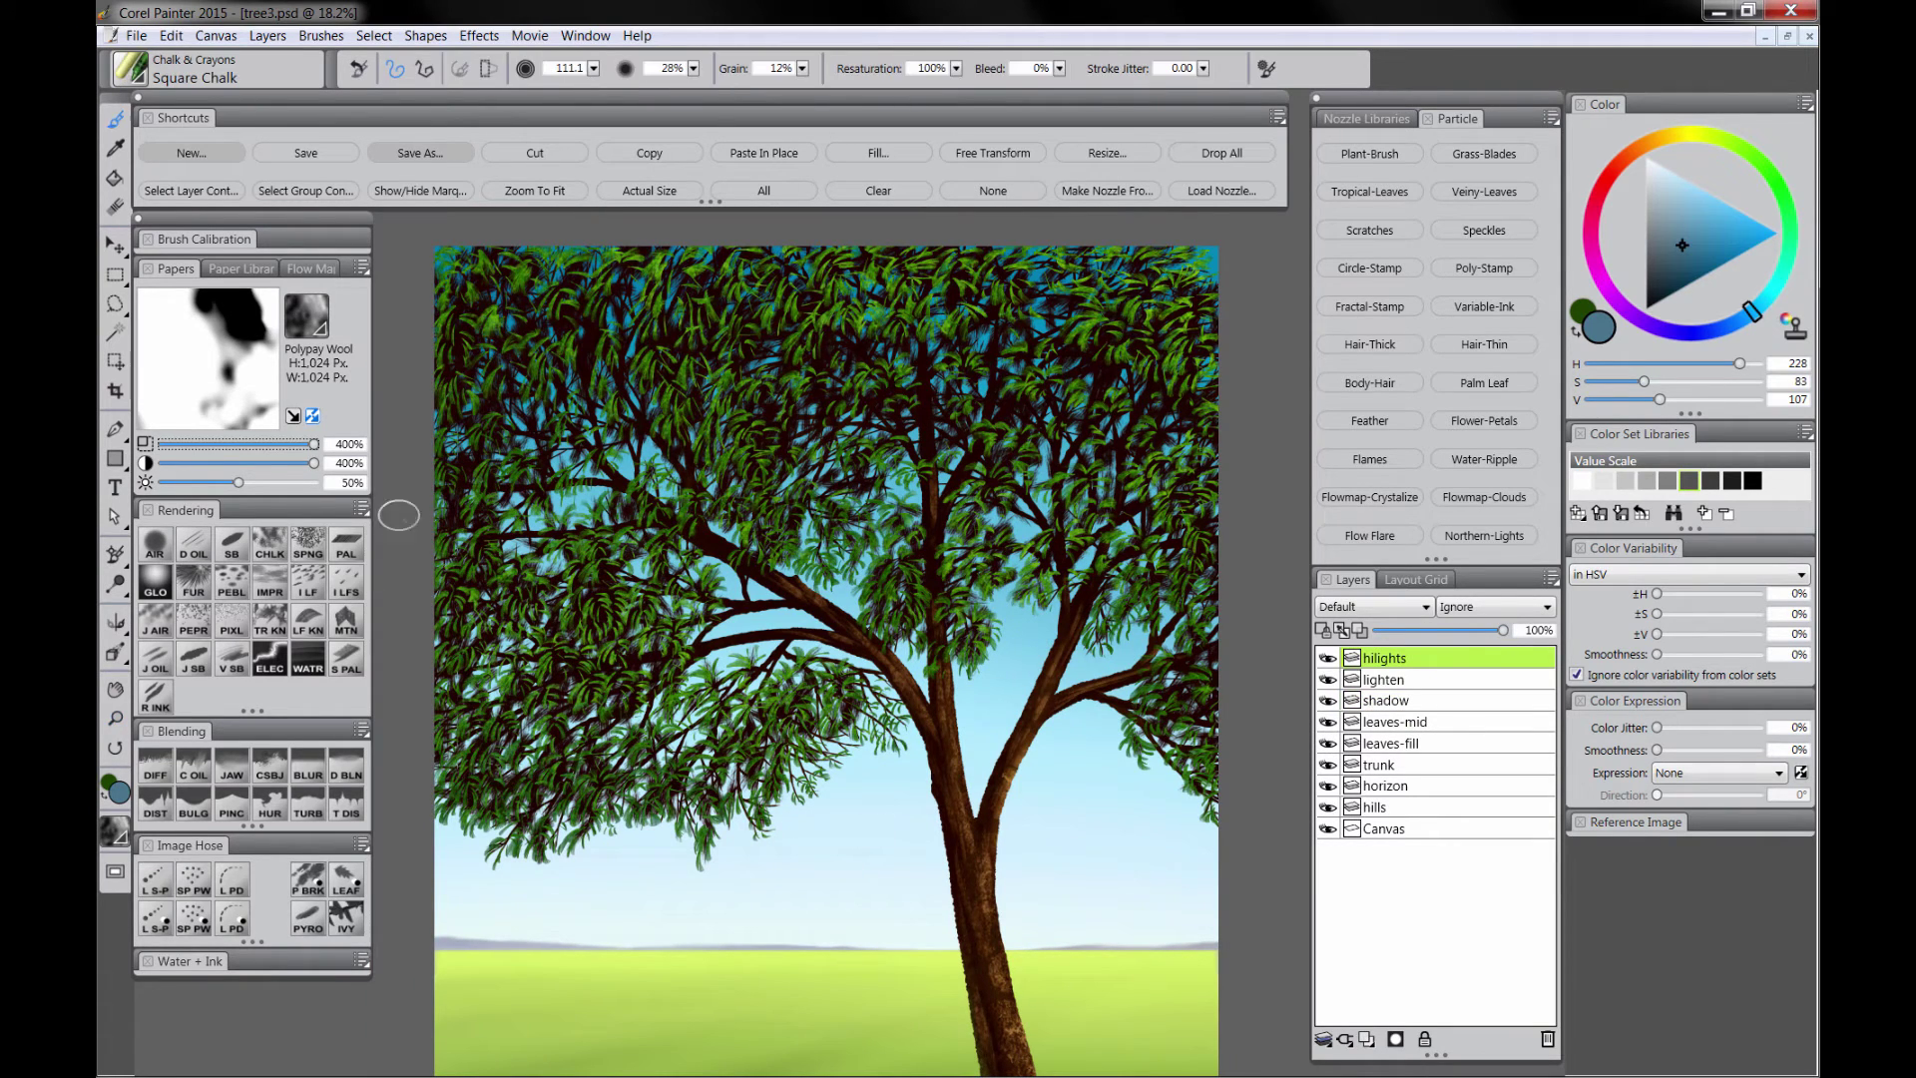
click(1714, 145)
click(1774, 232)
key(bracketright)
key(bracketright)
key(bracketright)
key(bracketright)
key(bracketright)
key(bracketright)
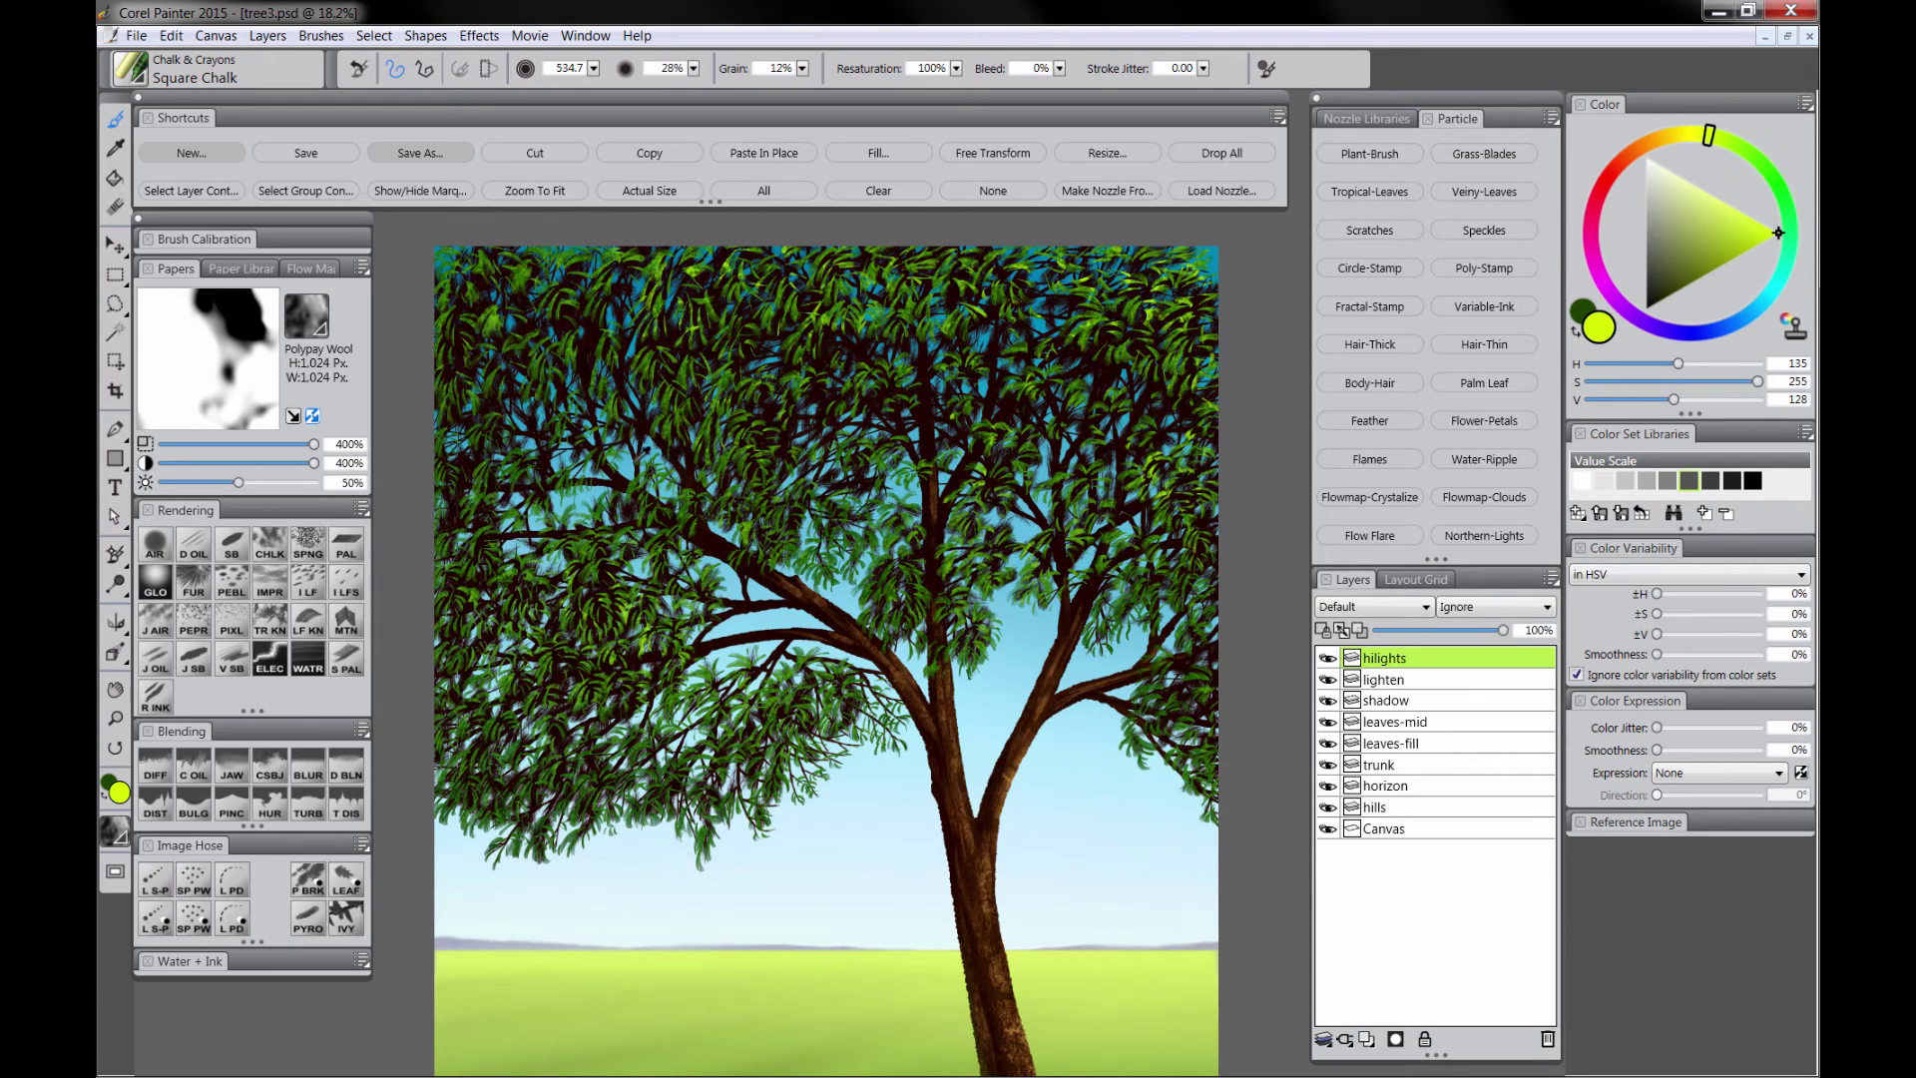
Step: Sponge dark green over the upper canopy on the leaves-fill layer with its transparency preserved
alt+click(641, 458)
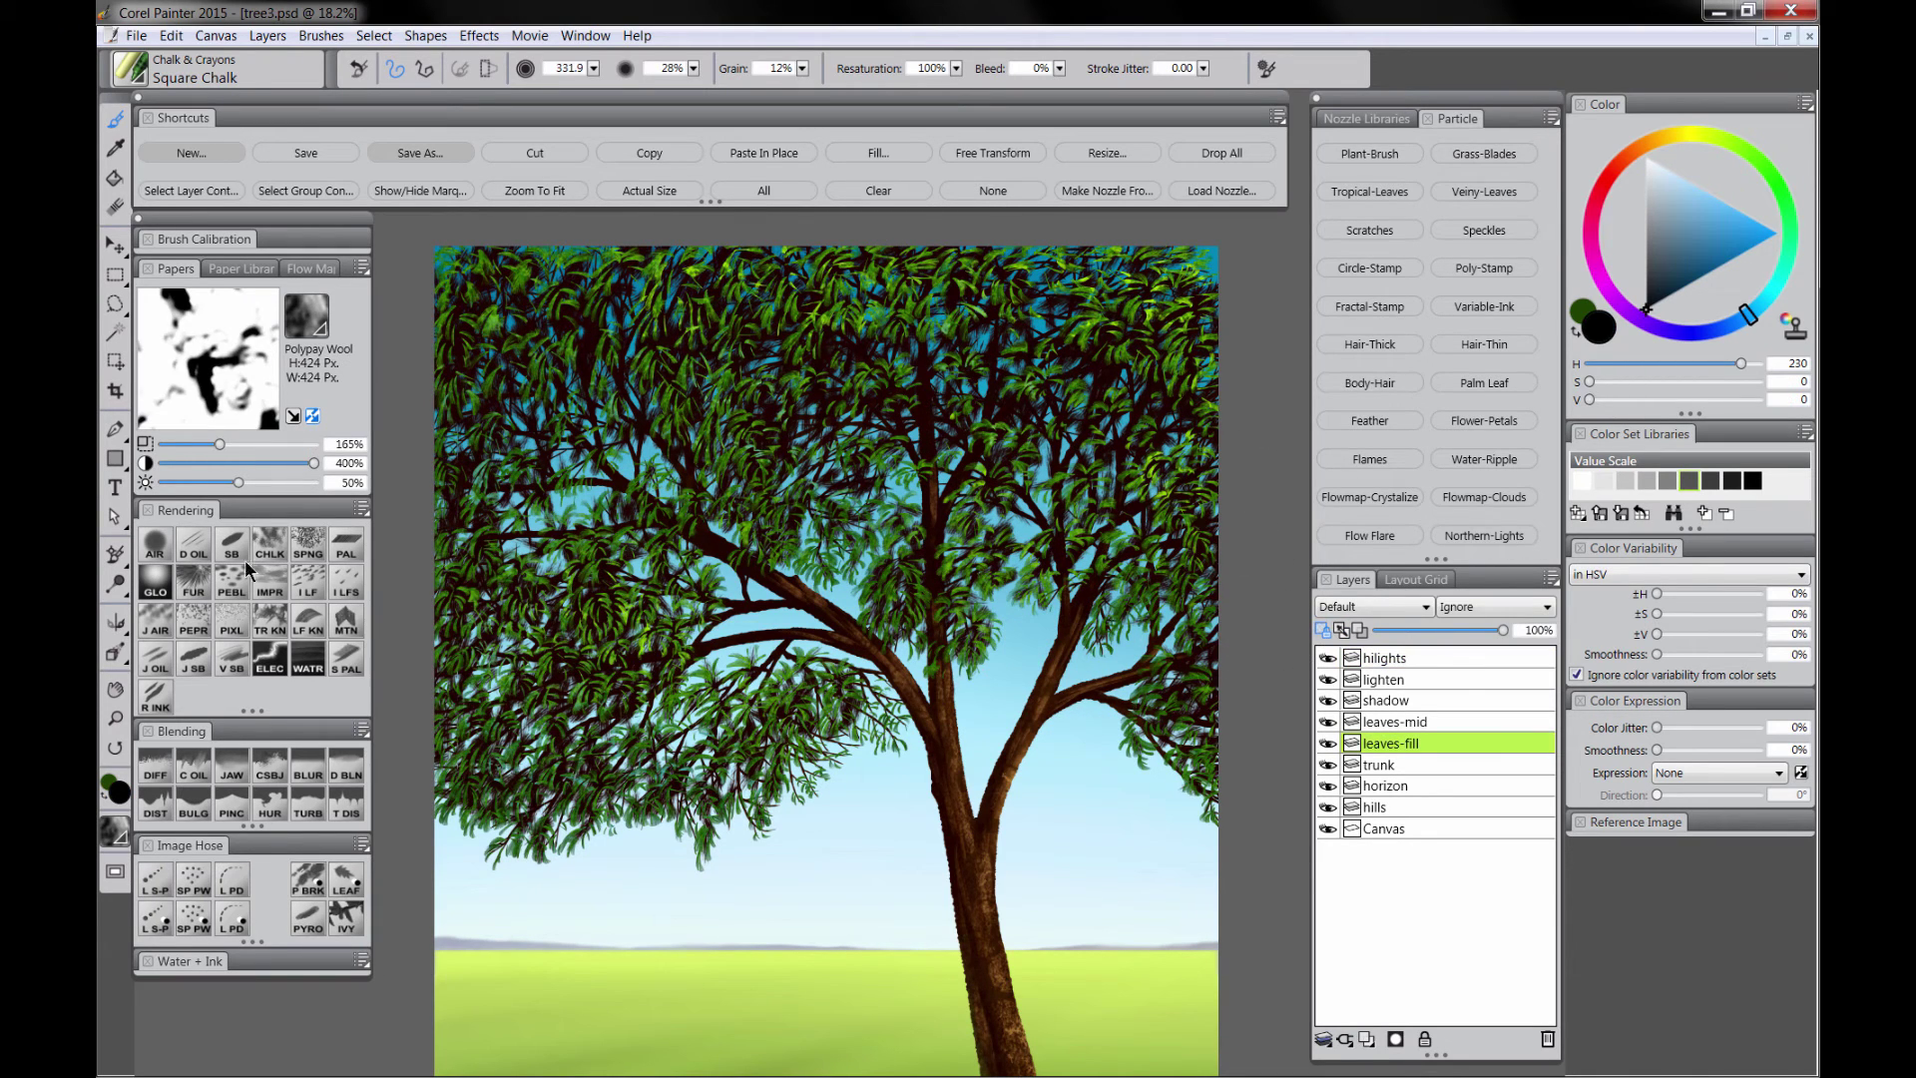
click(308, 545)
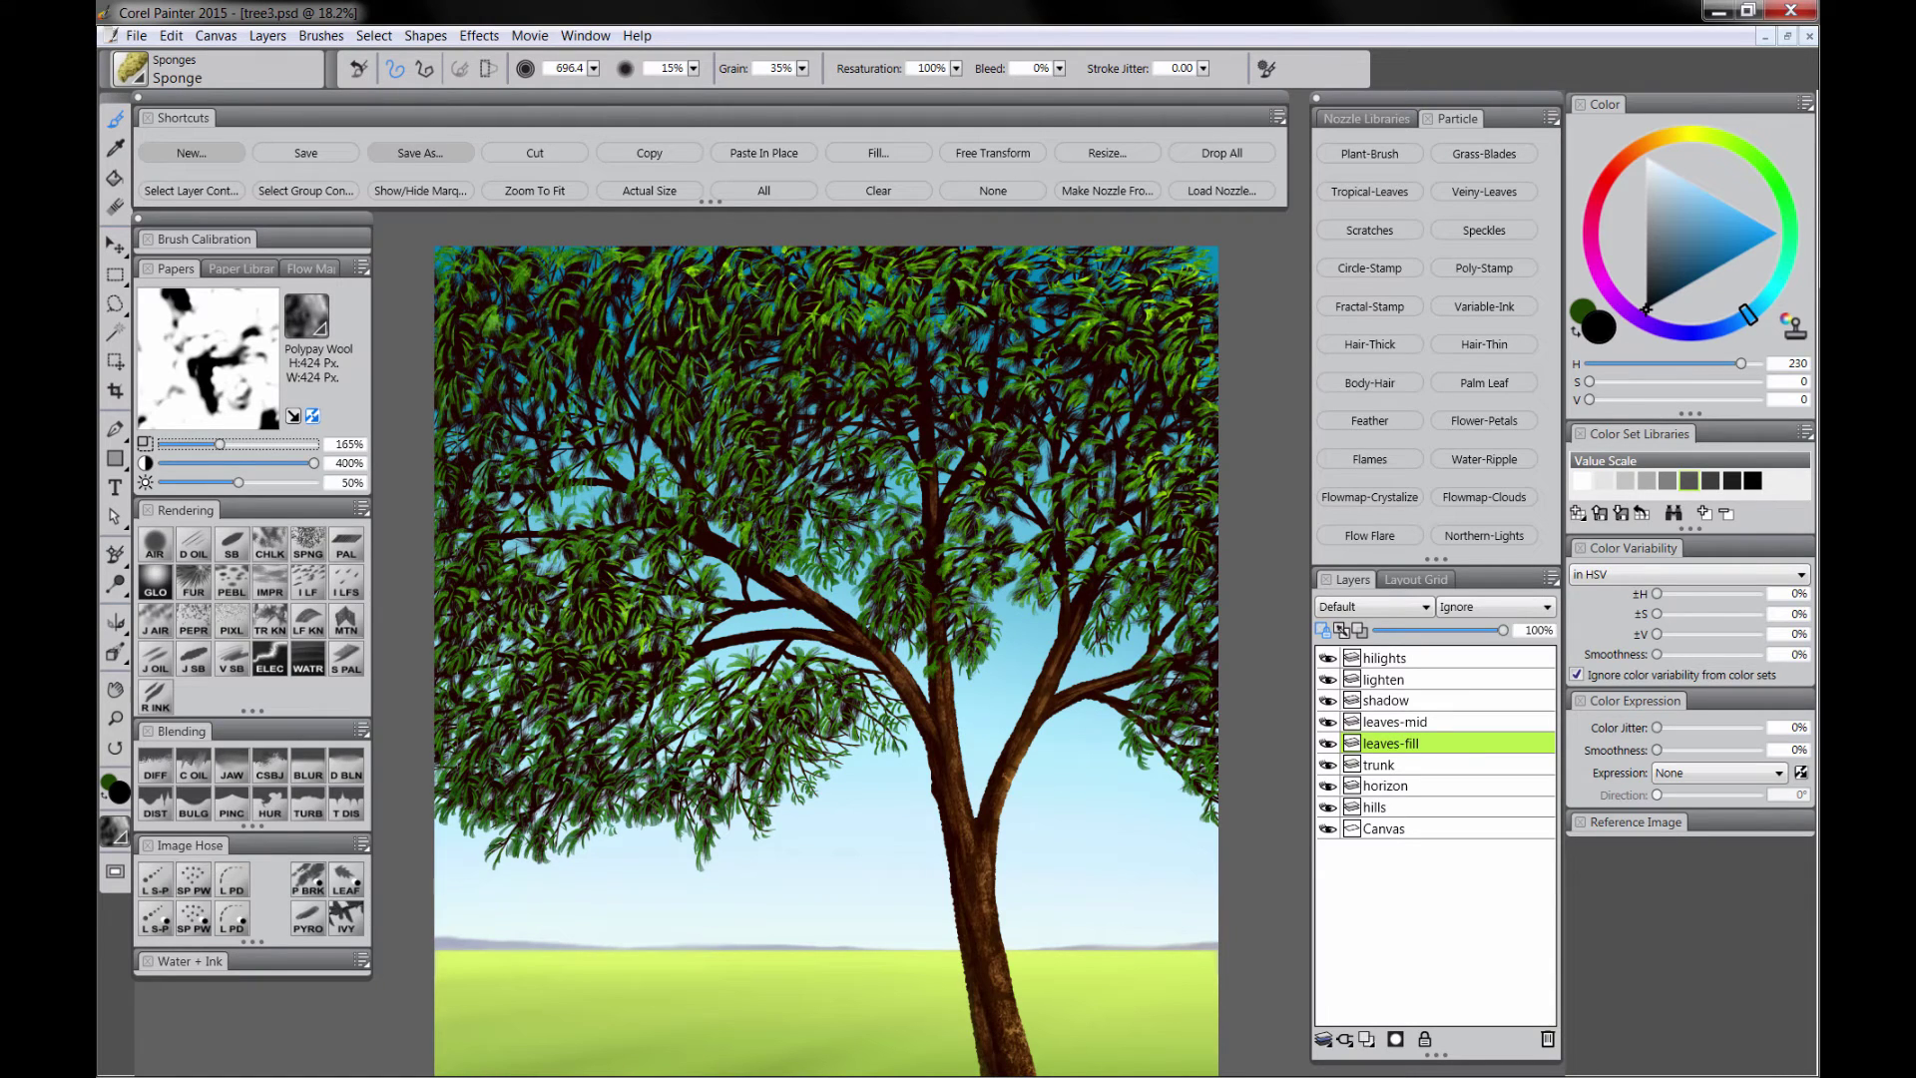
click(1722, 139)
drag(1667, 277, 1678, 298)
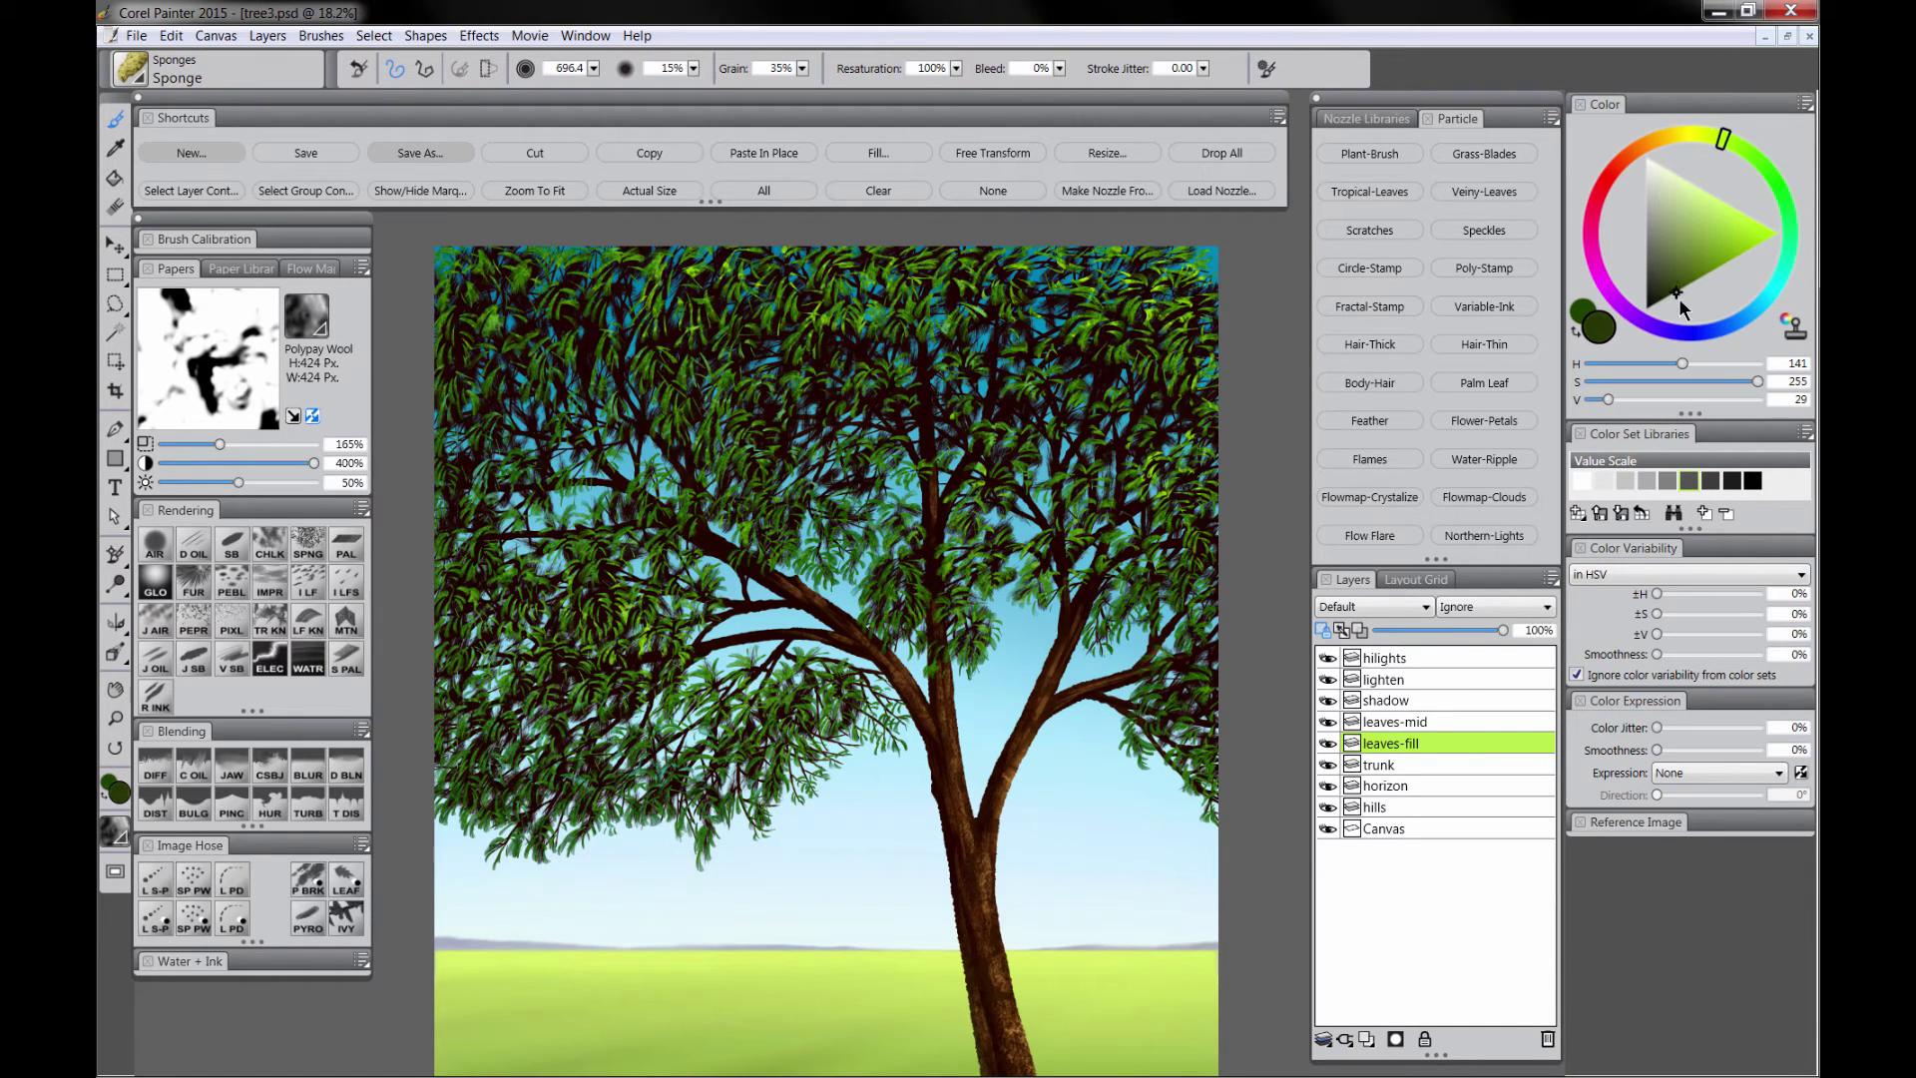
click(1778, 192)
drag(878, 321, 983, 339)
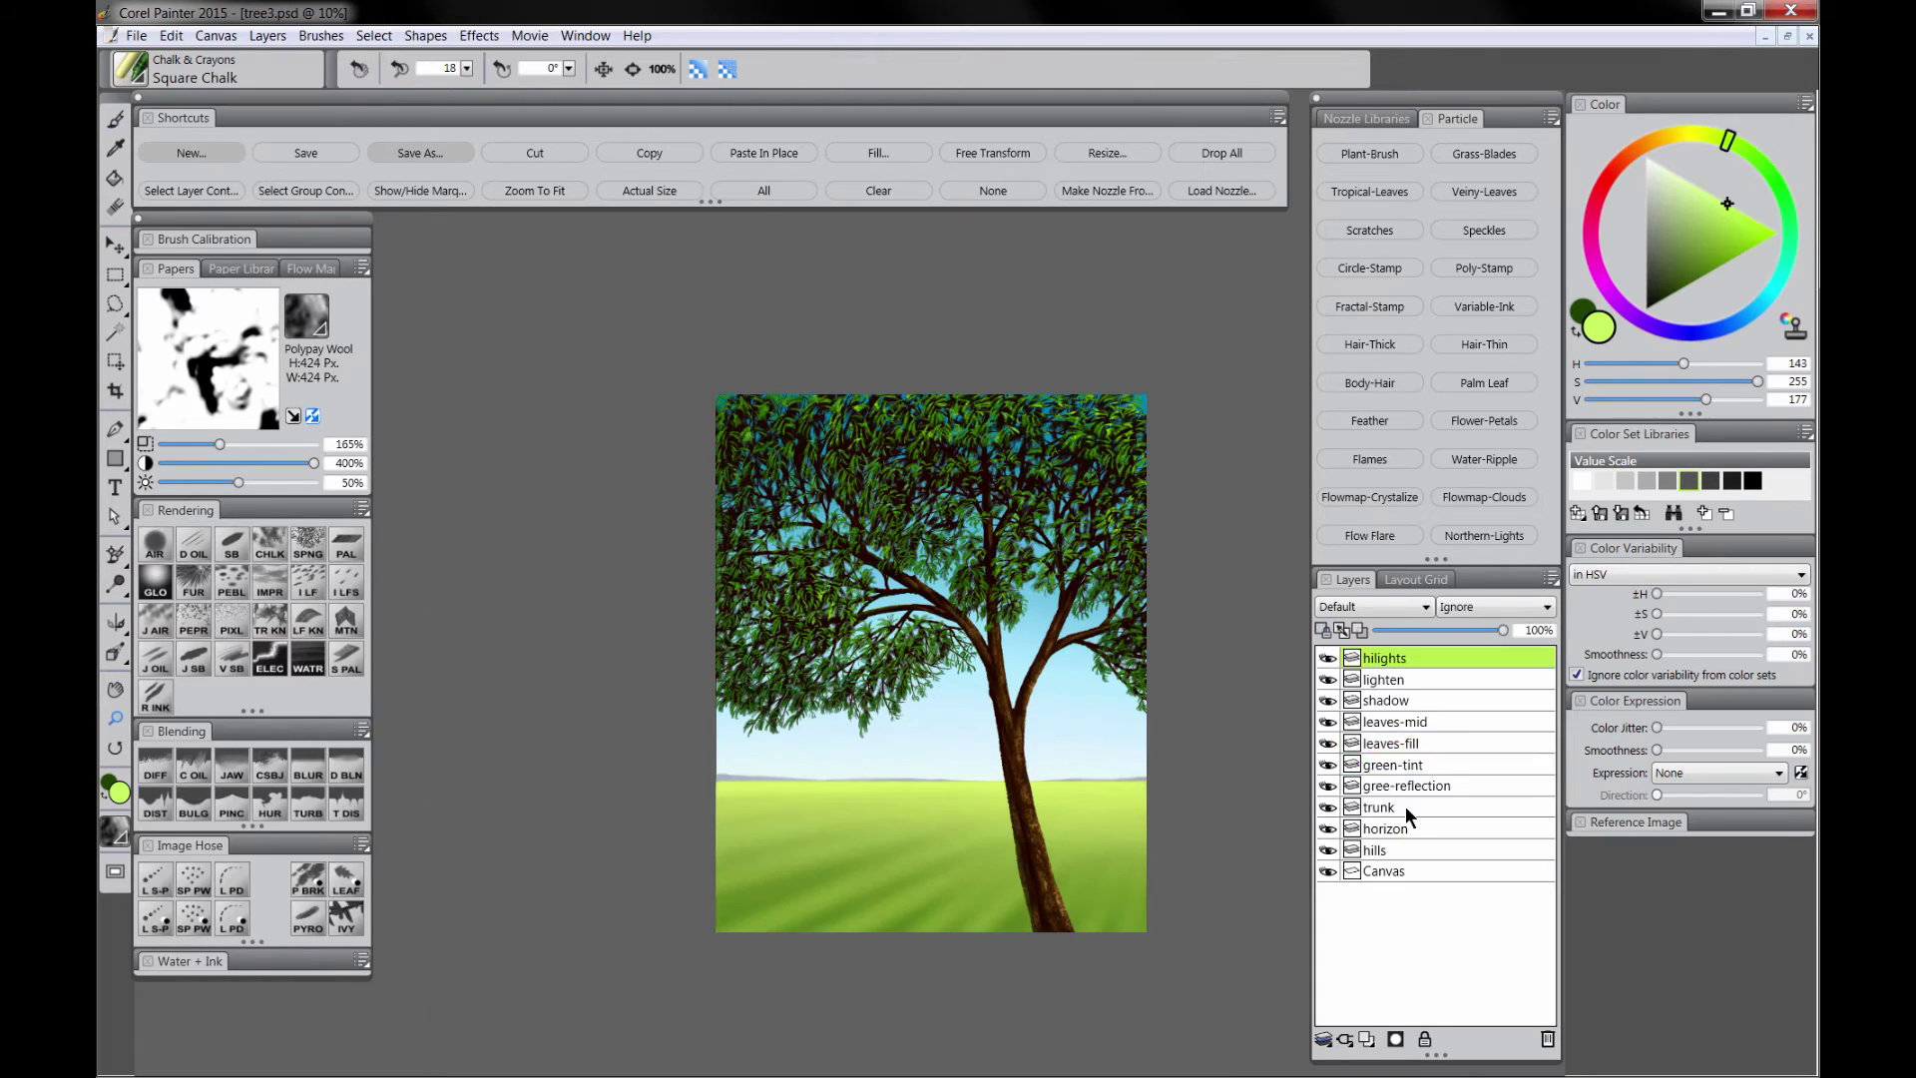
Step: Group all layers from hilights down to trunk and name the group tree
shift+click(1405, 805)
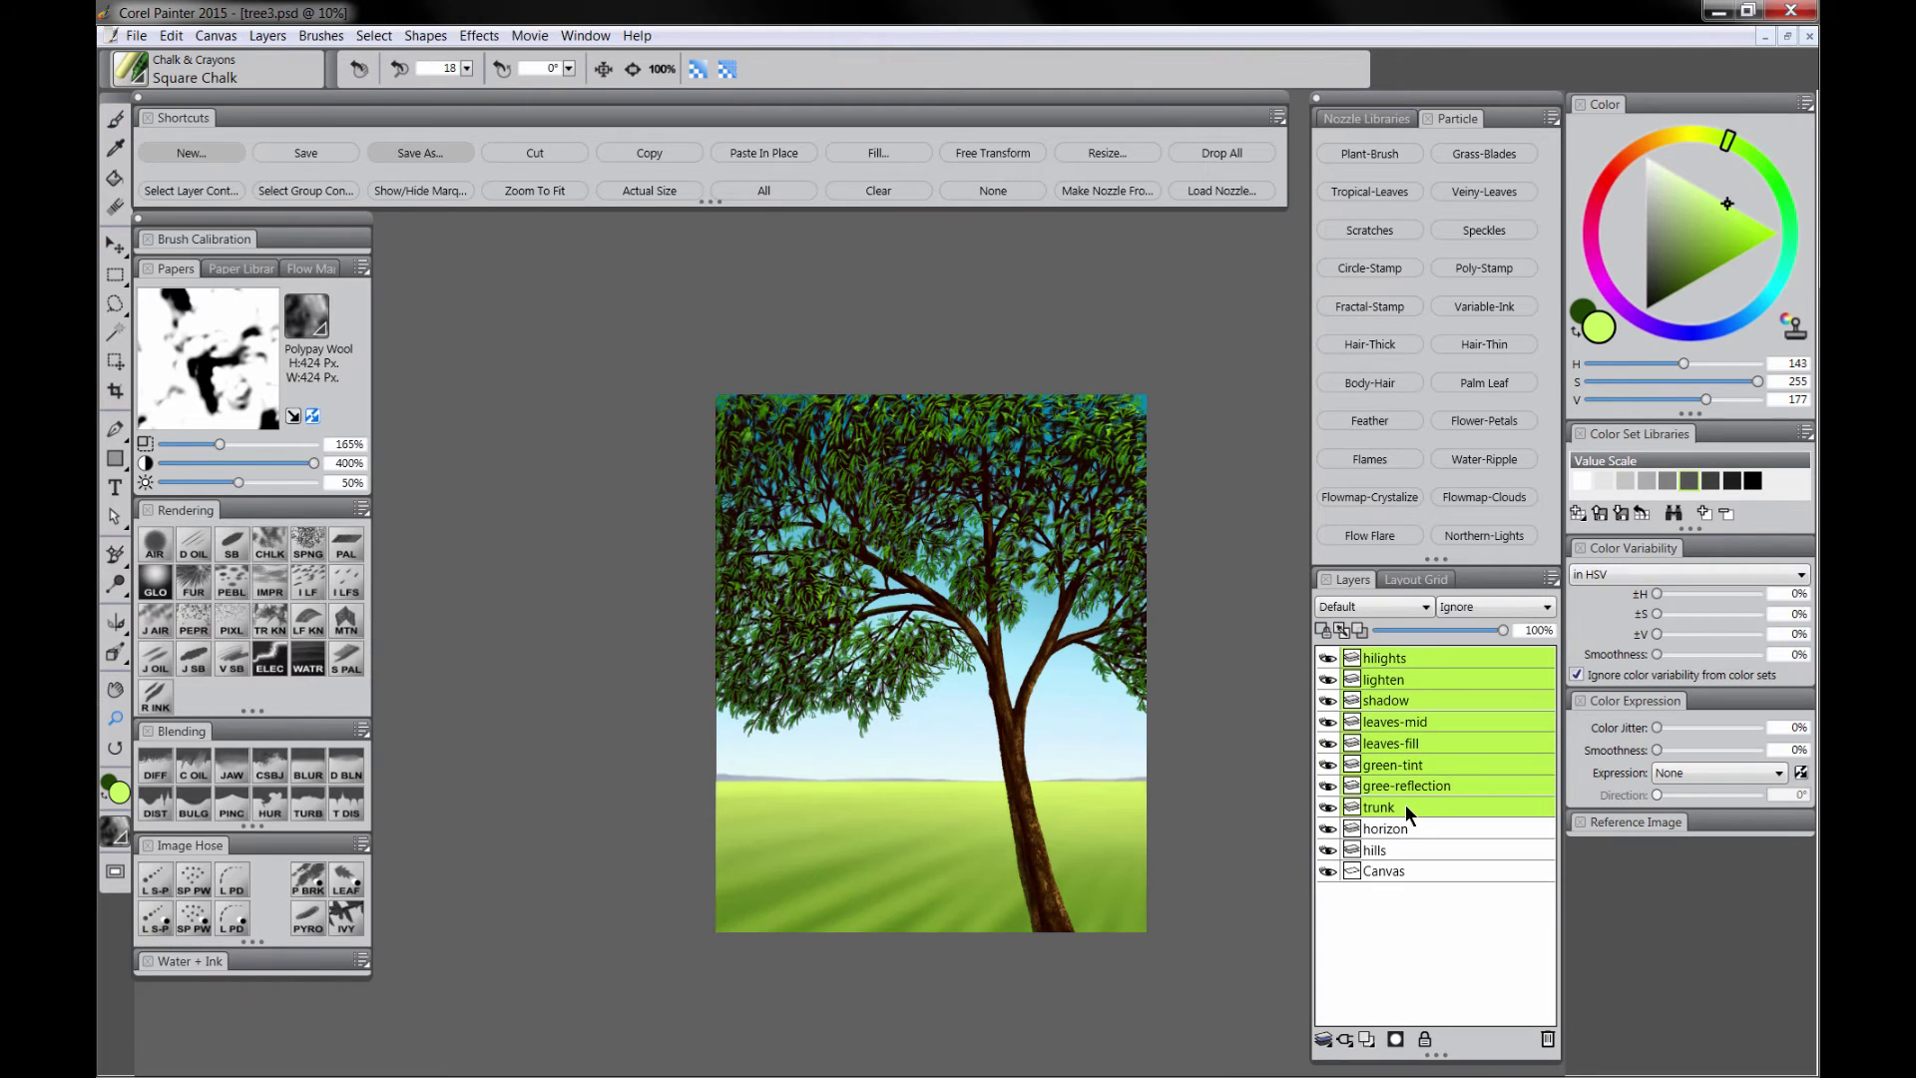
key(ctrl+g)
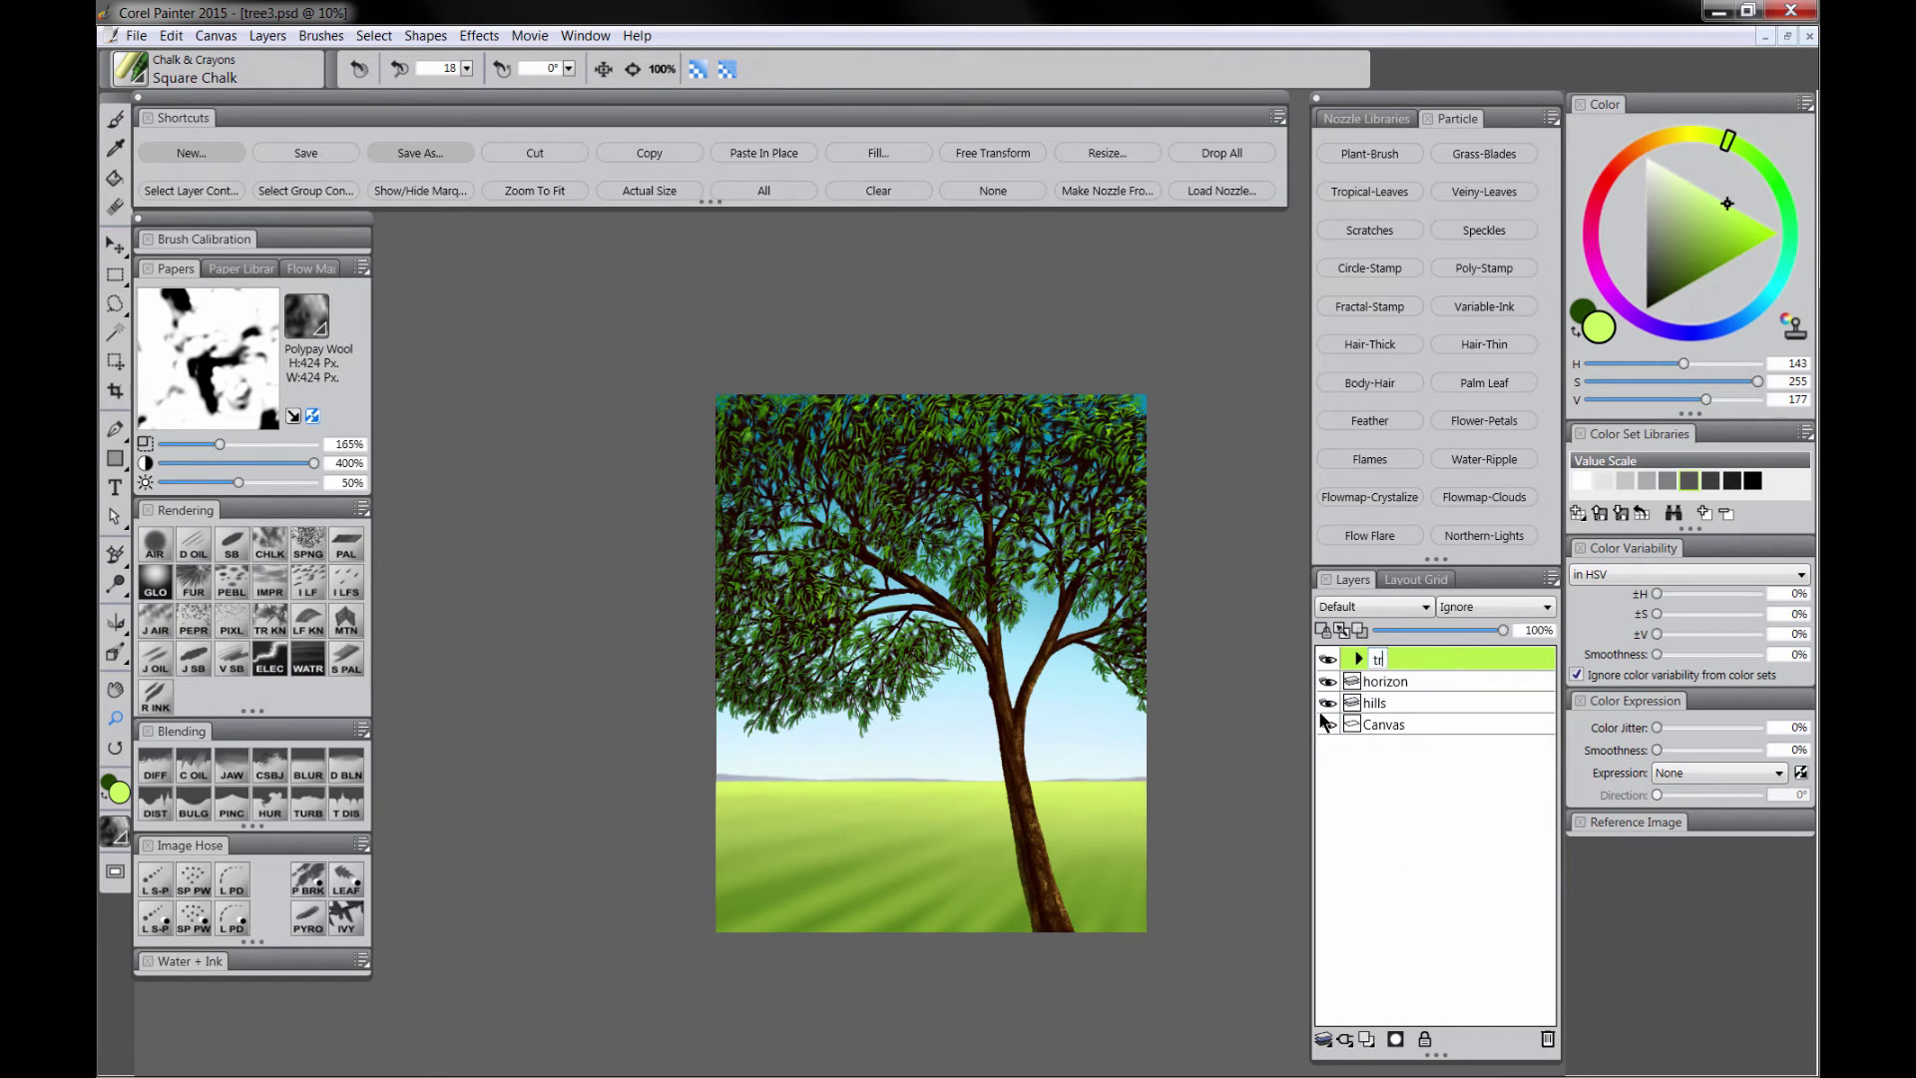
click(1418, 681)
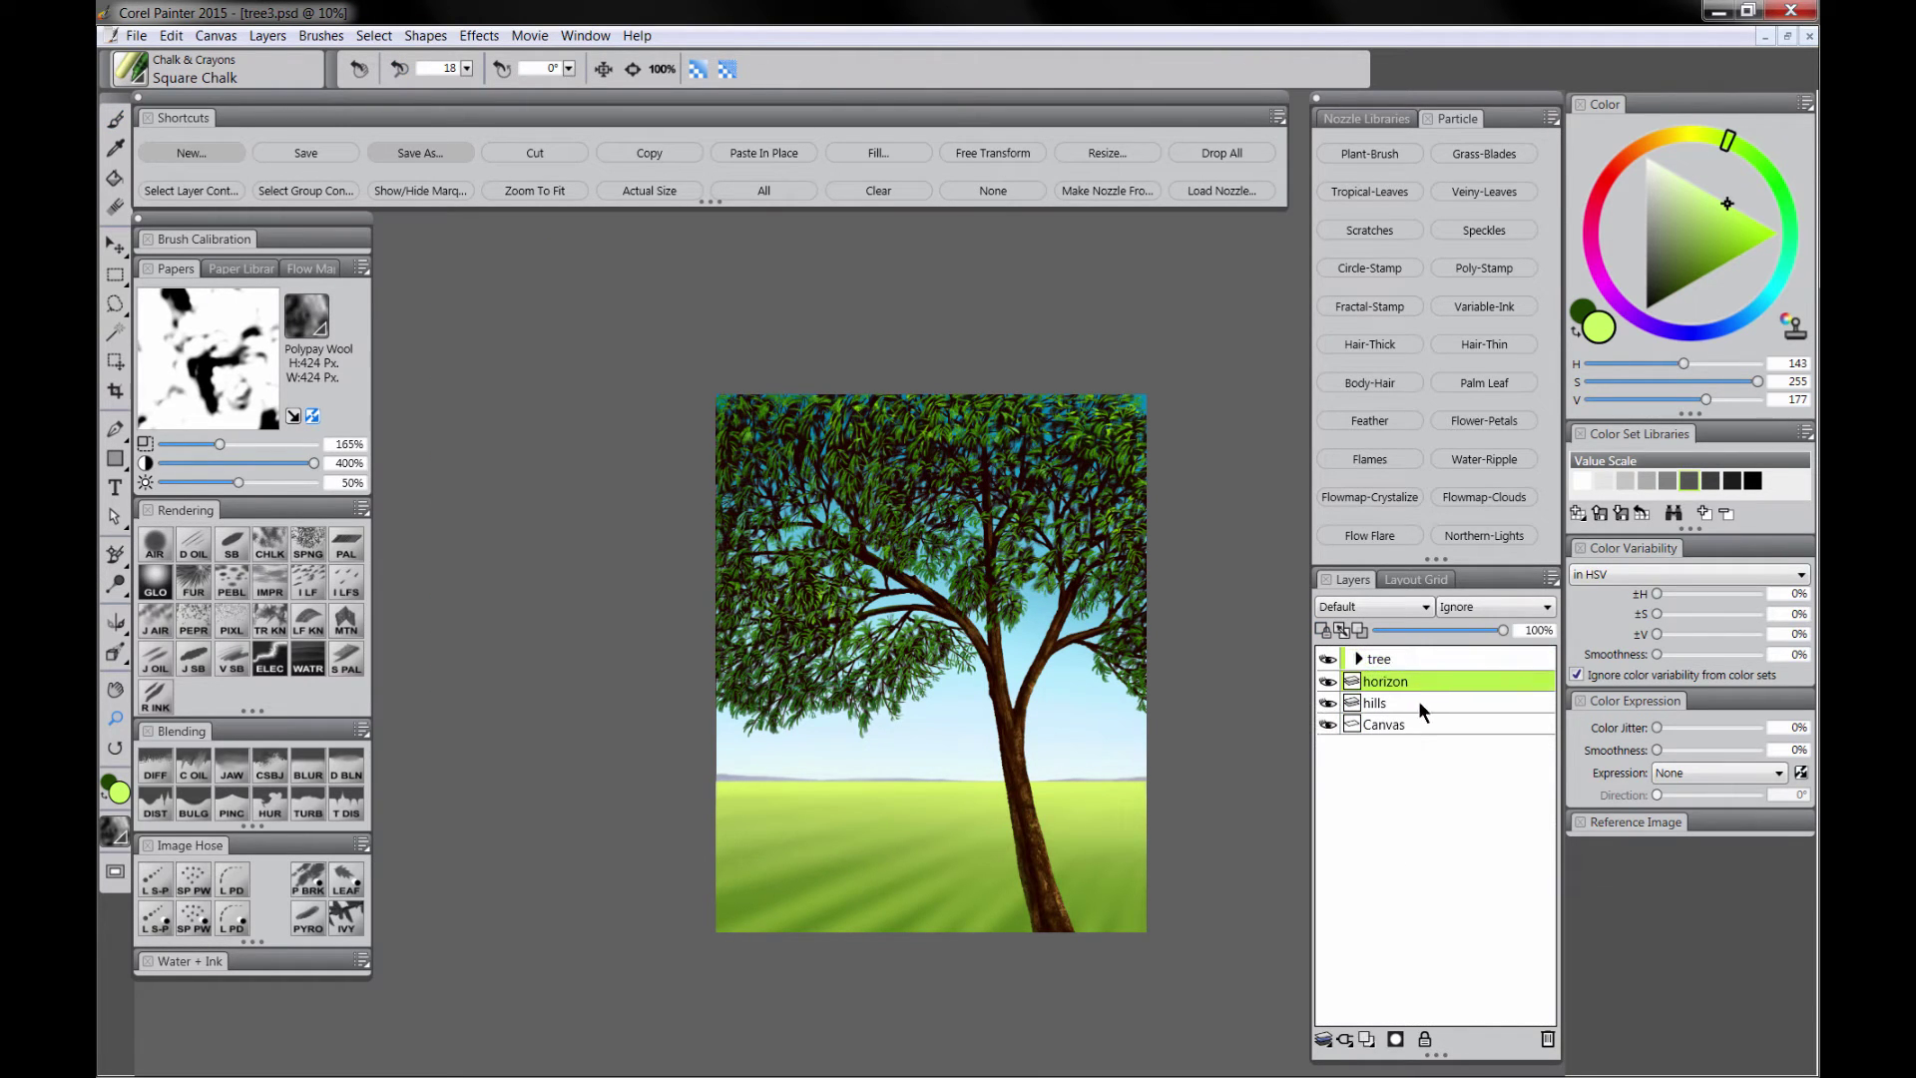
Step: Drop the hills and horizon layers onto the Canvas
click(1421, 703)
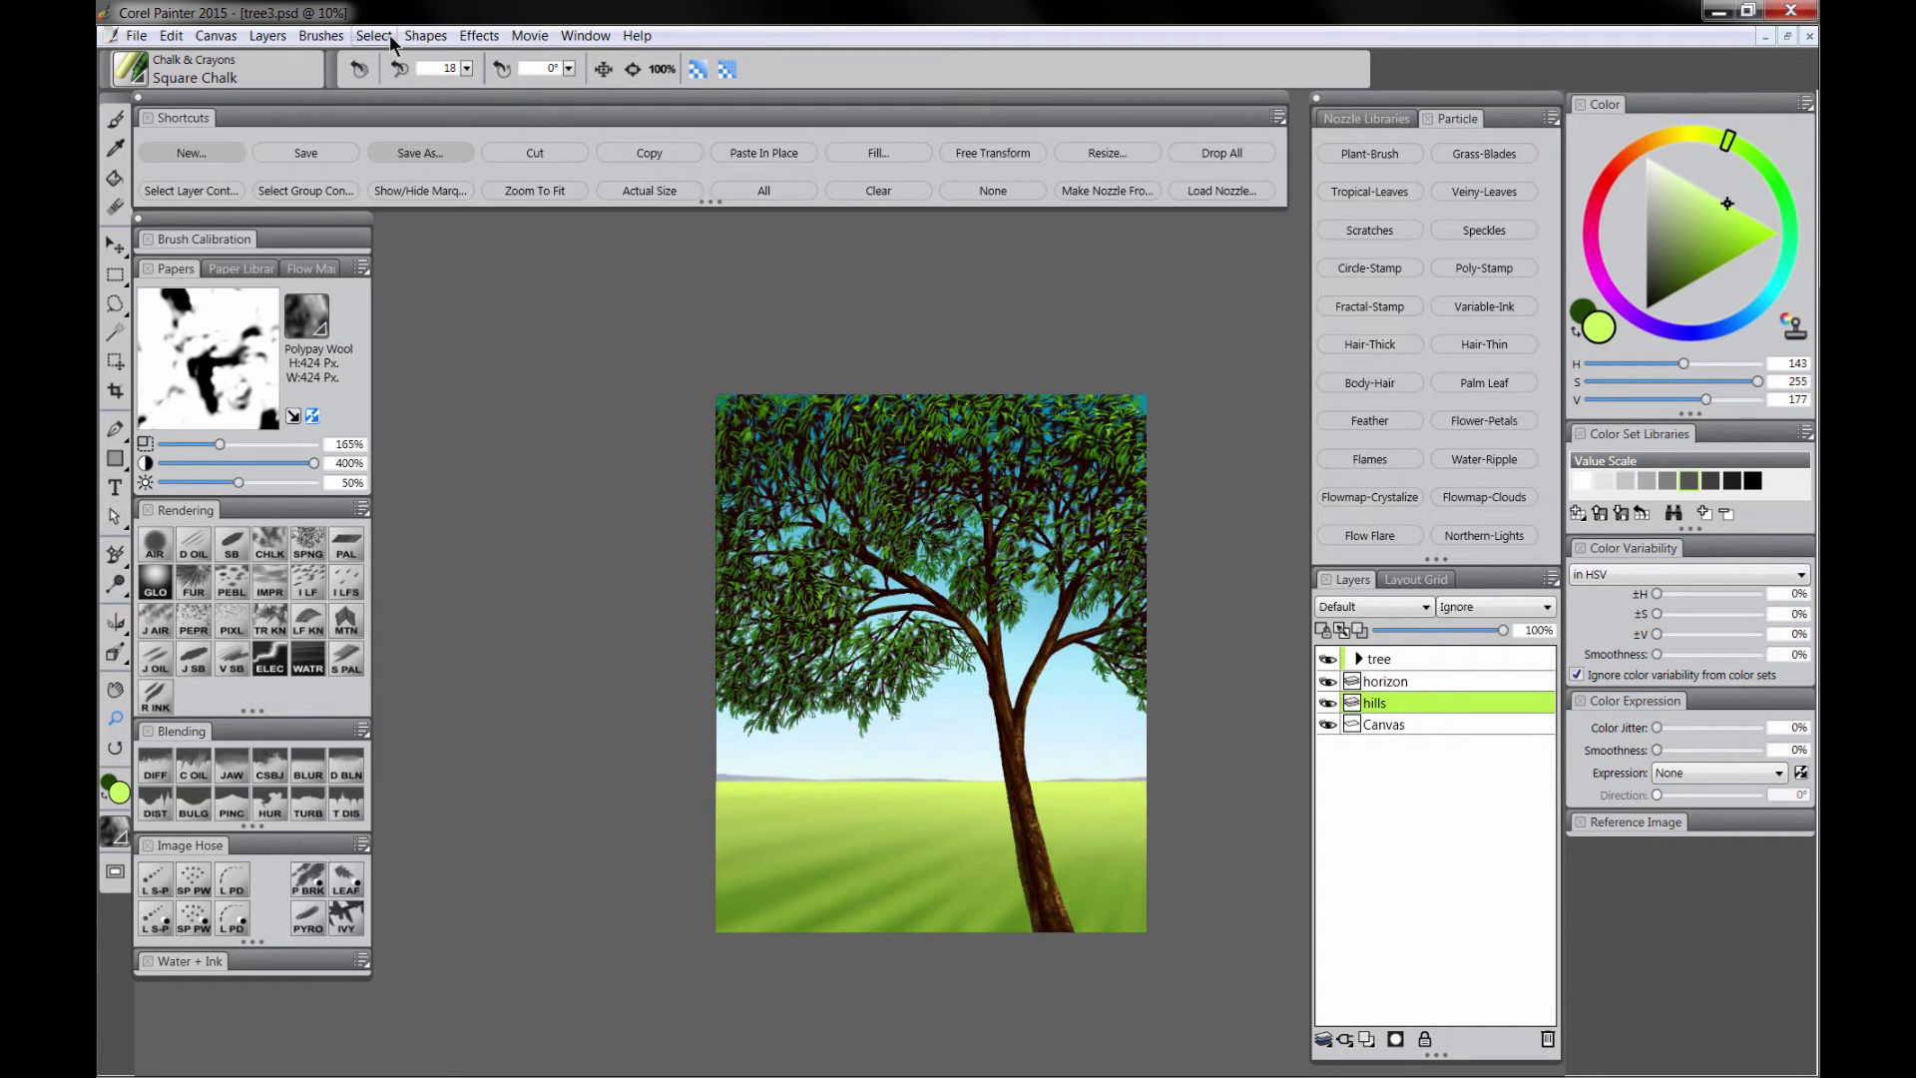
click(267, 36)
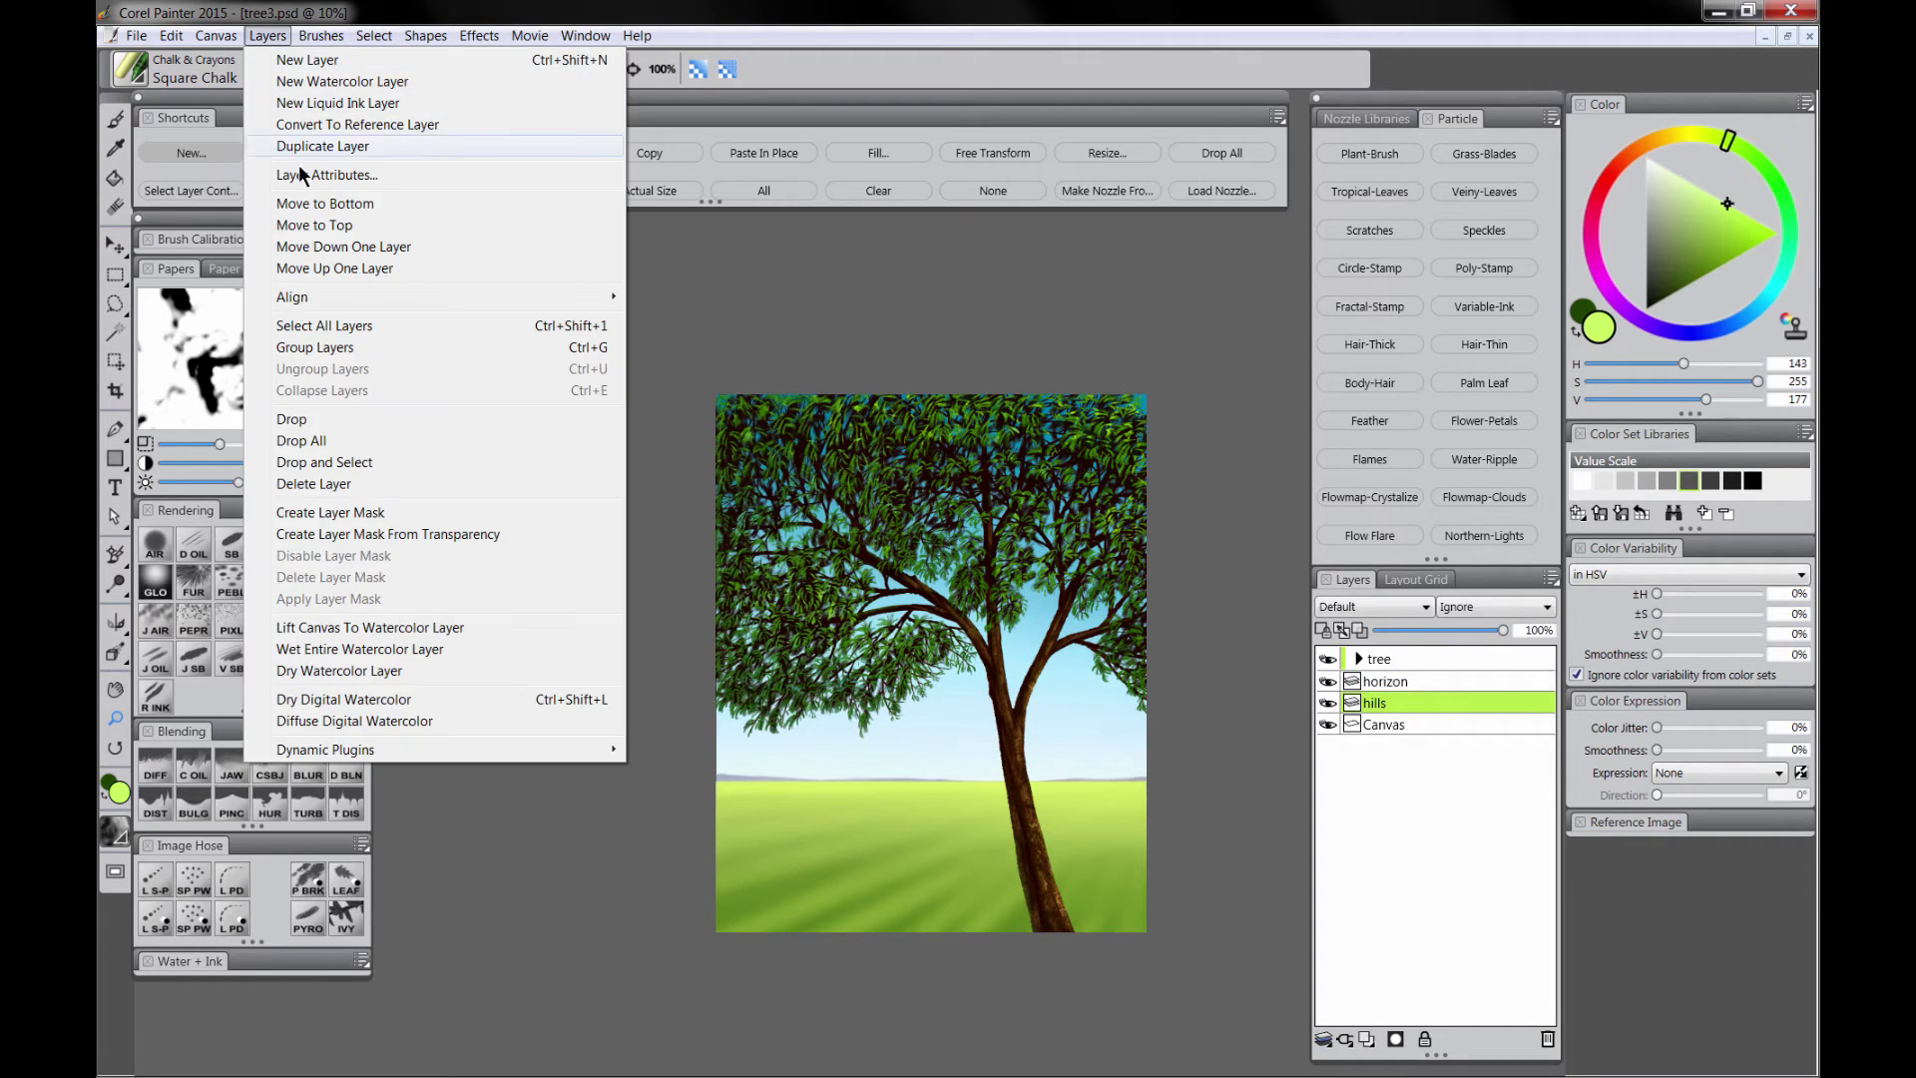
click(334, 434)
click(1401, 685)
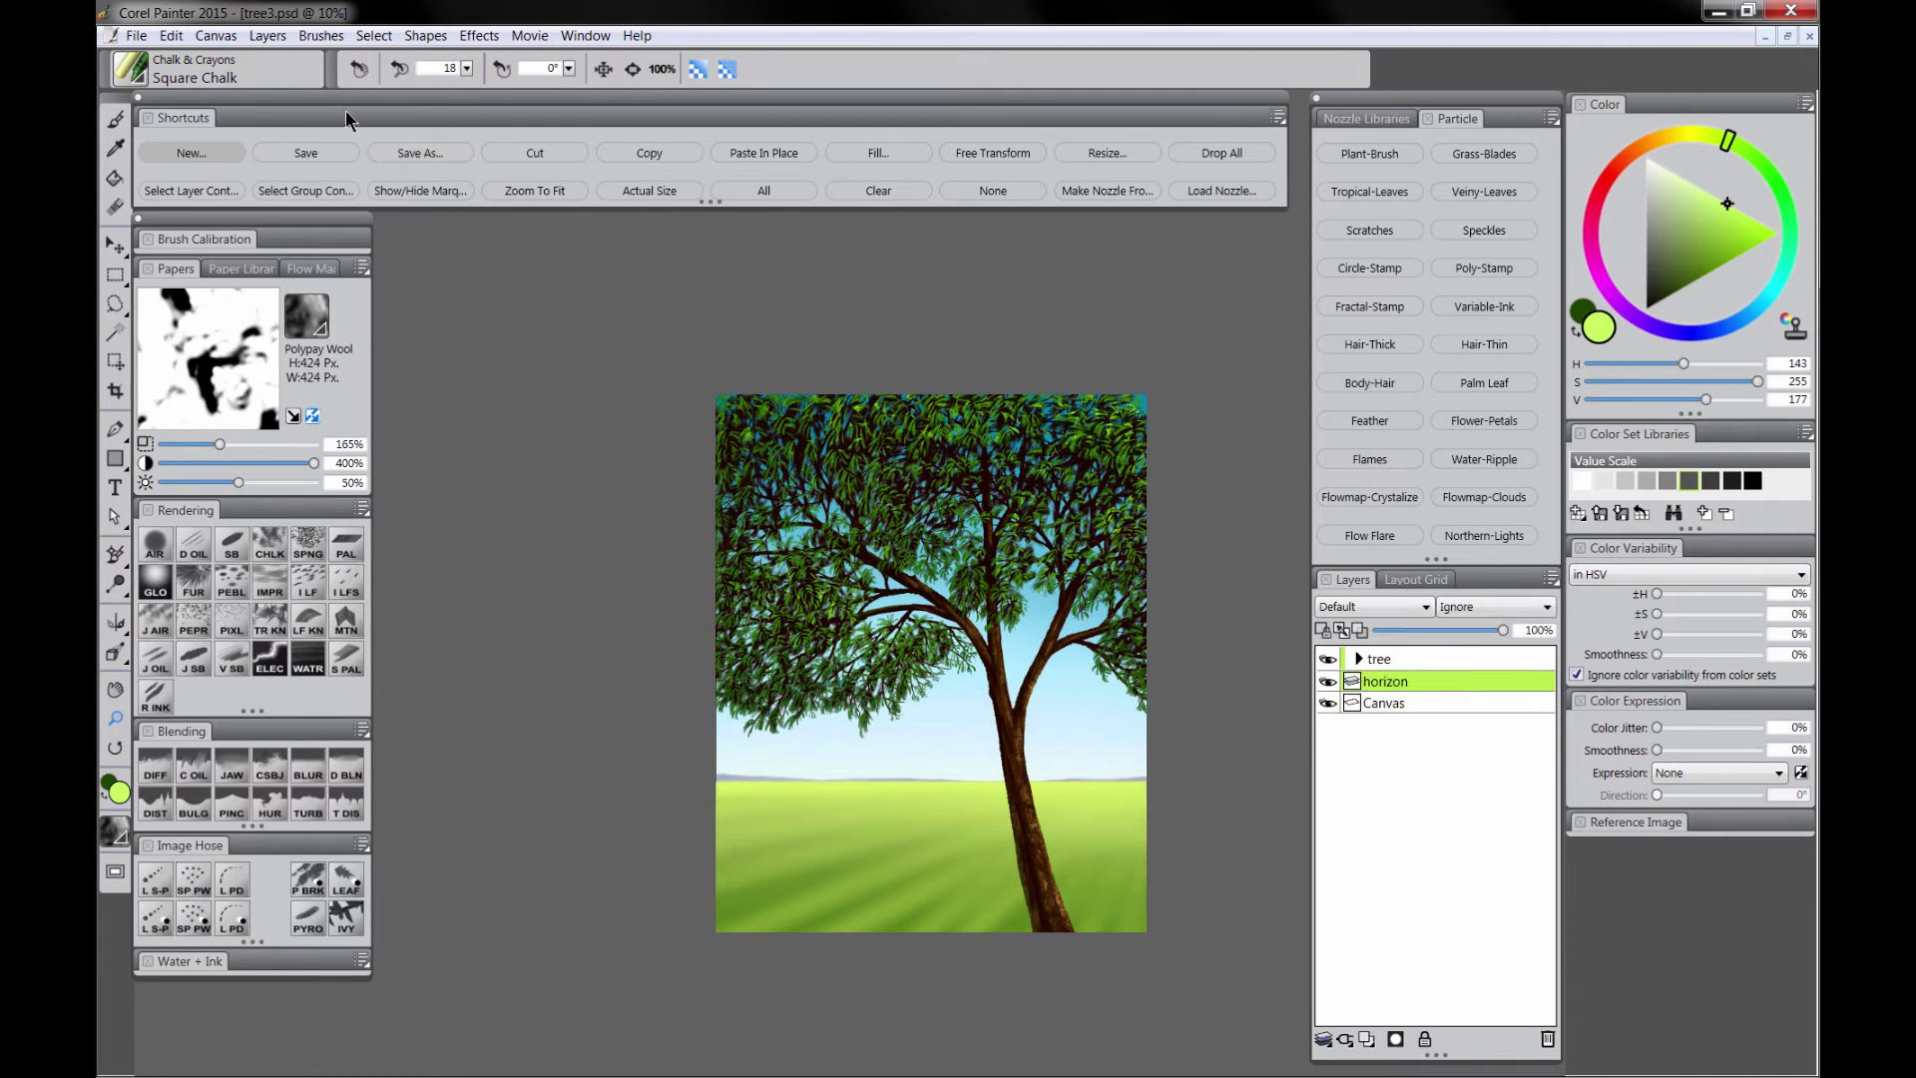
click(268, 36)
click(334, 429)
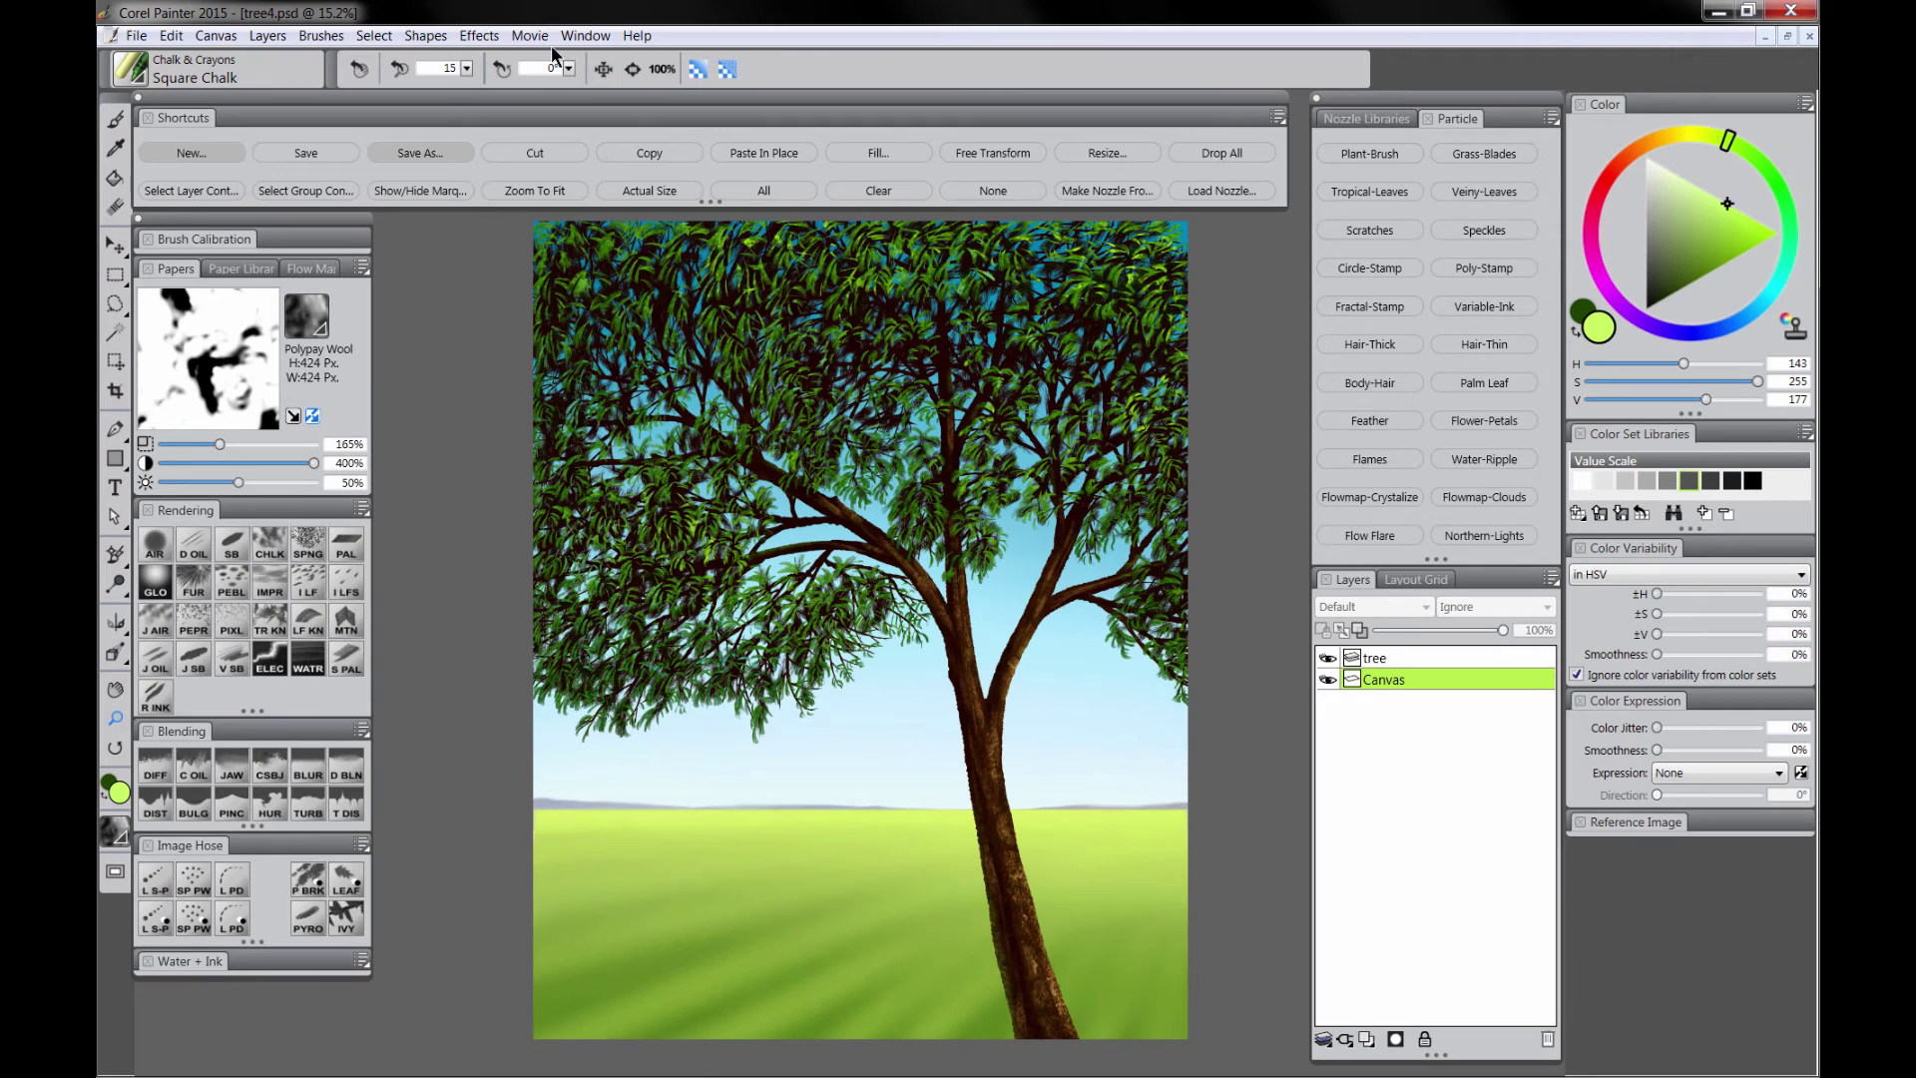
Step: Soften the Canvas background with a Gaussian aperture and an amount of 13.28
click(479, 36)
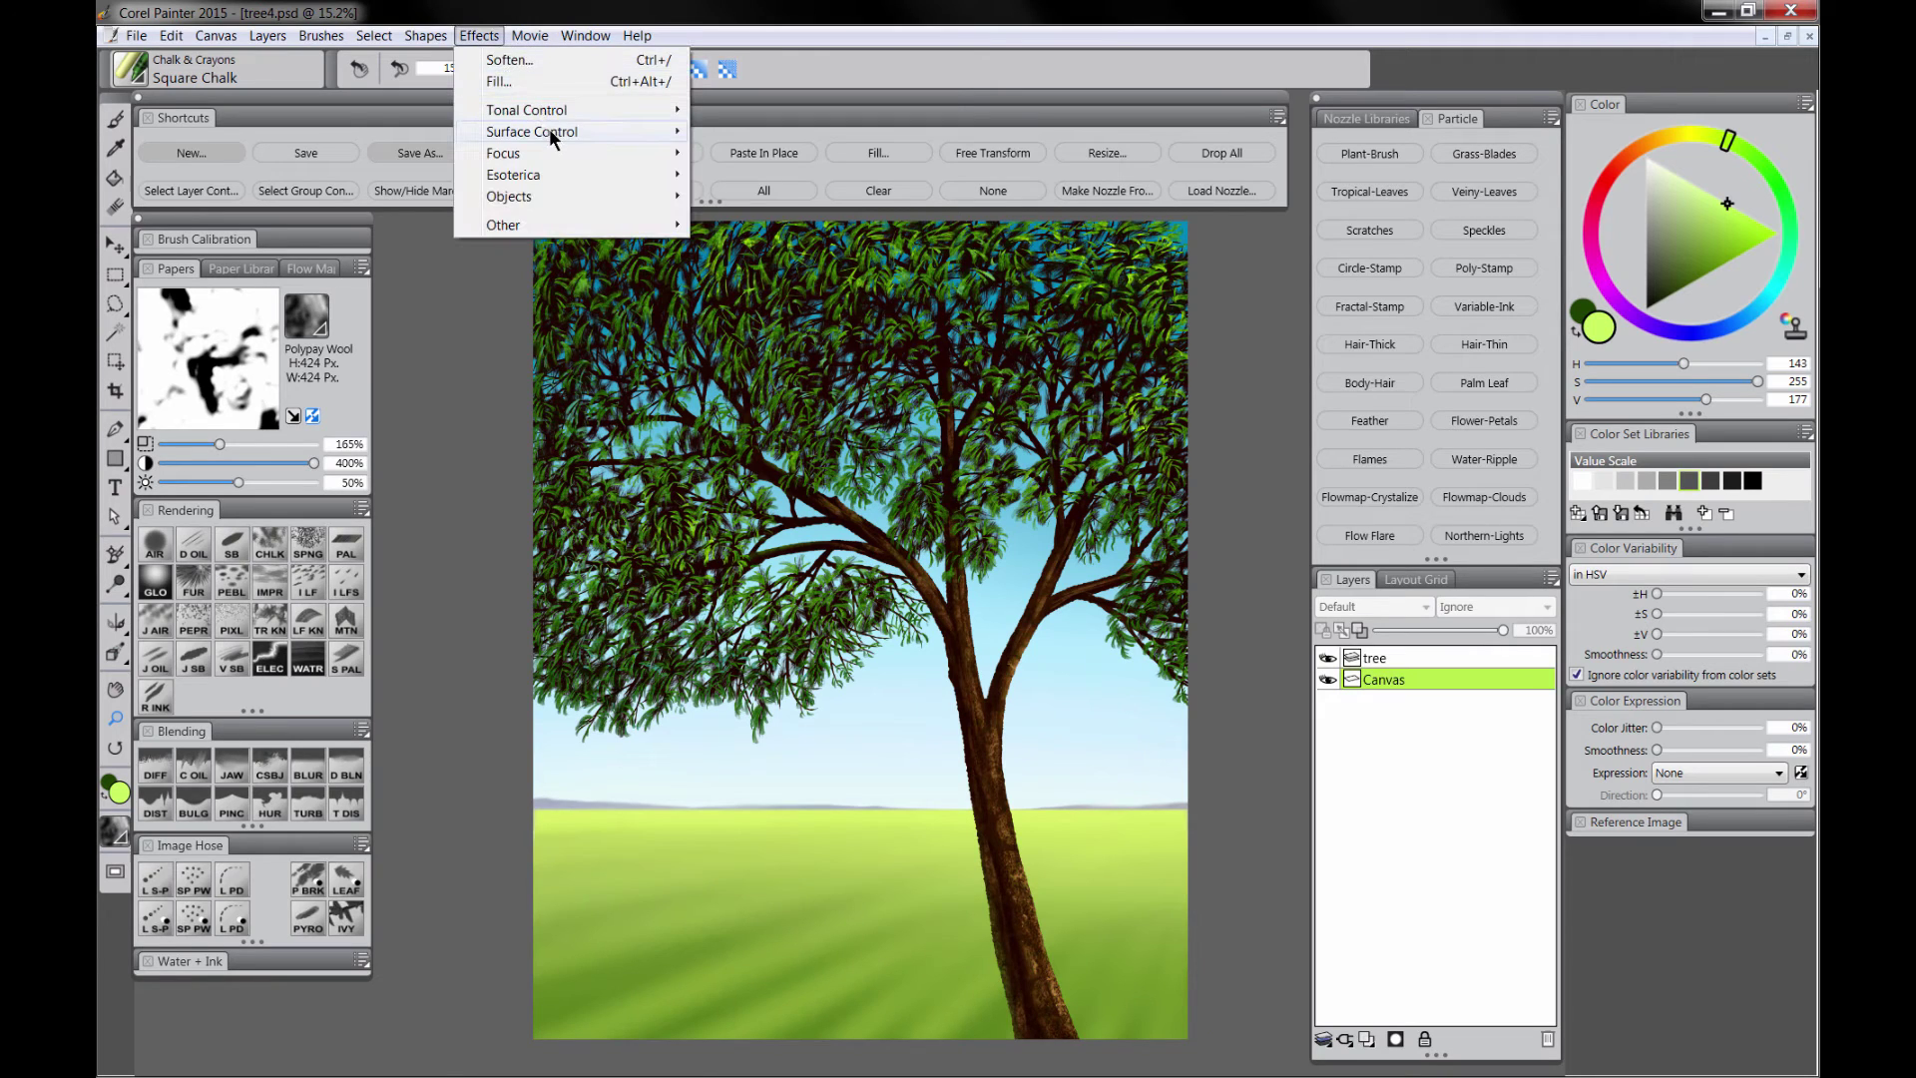
mouse_move(567, 138)
mouse_move(673, 159)
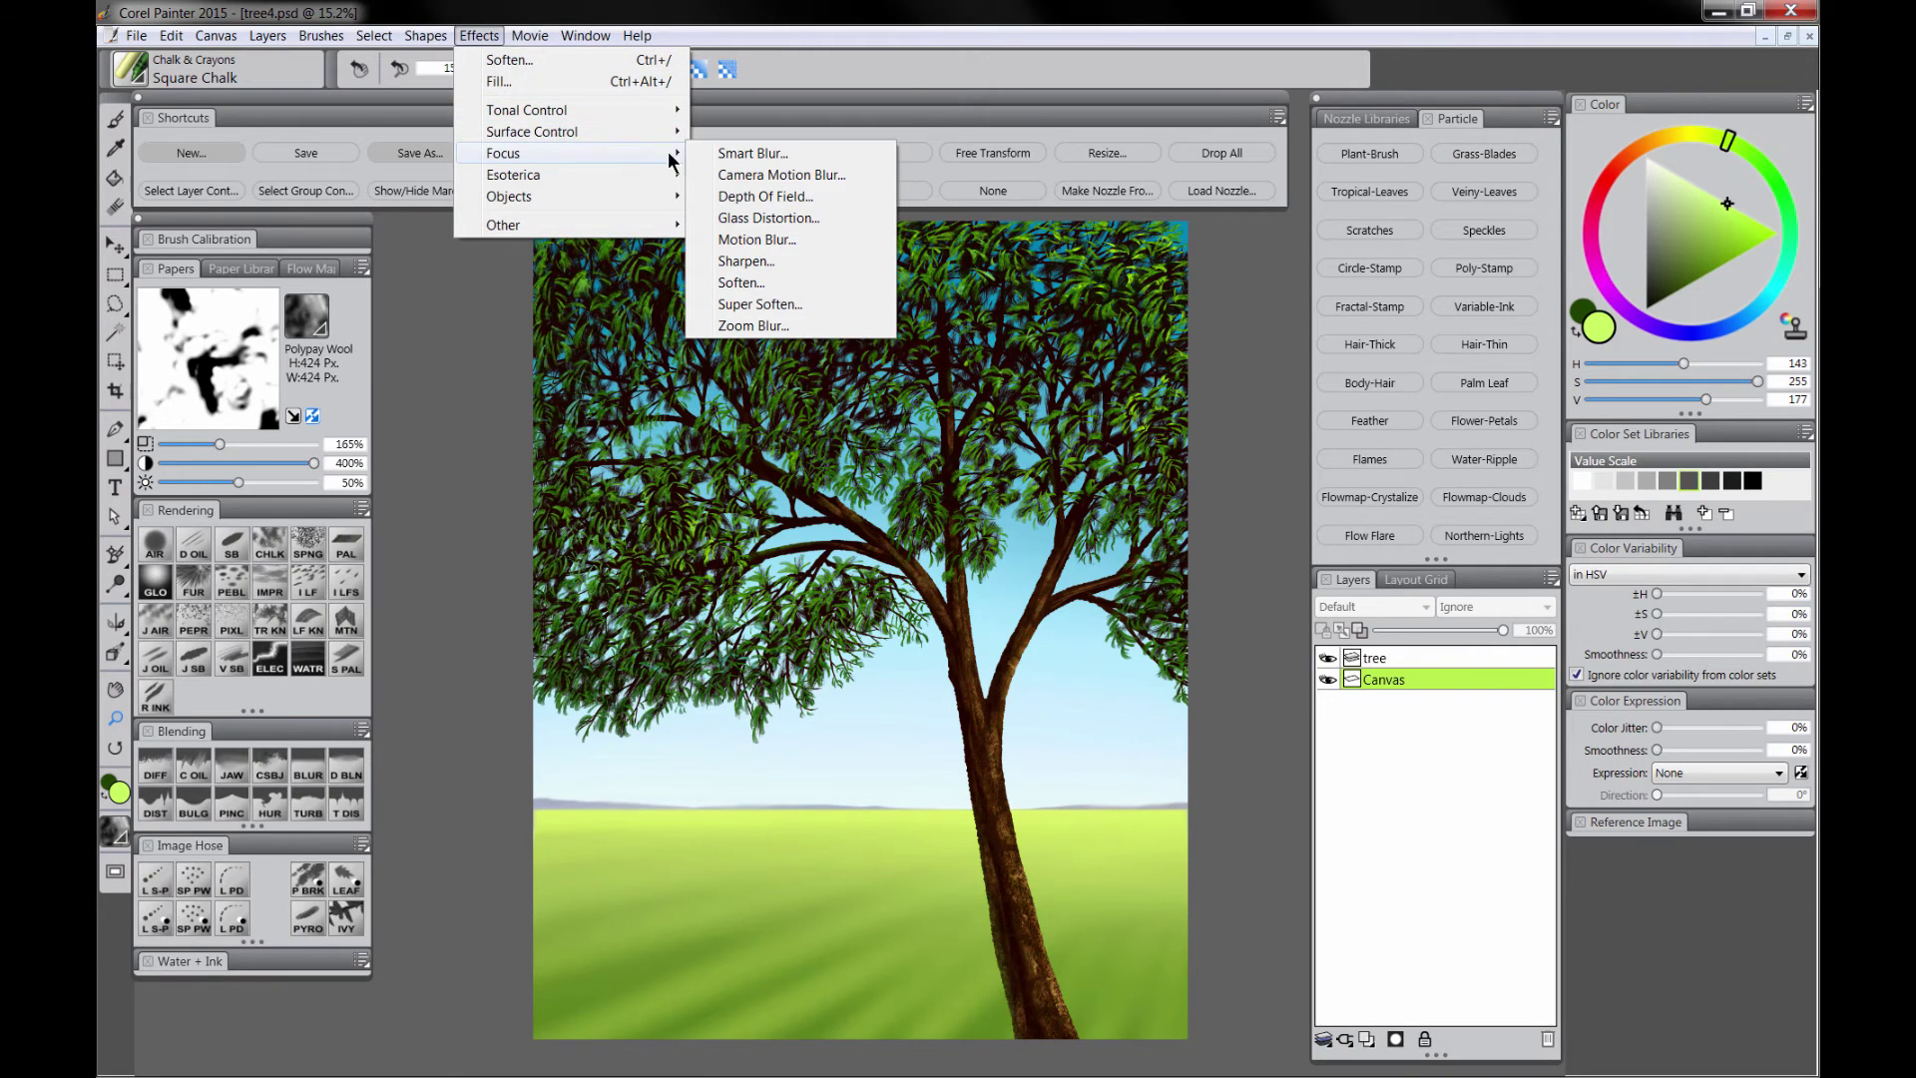
click(765, 285)
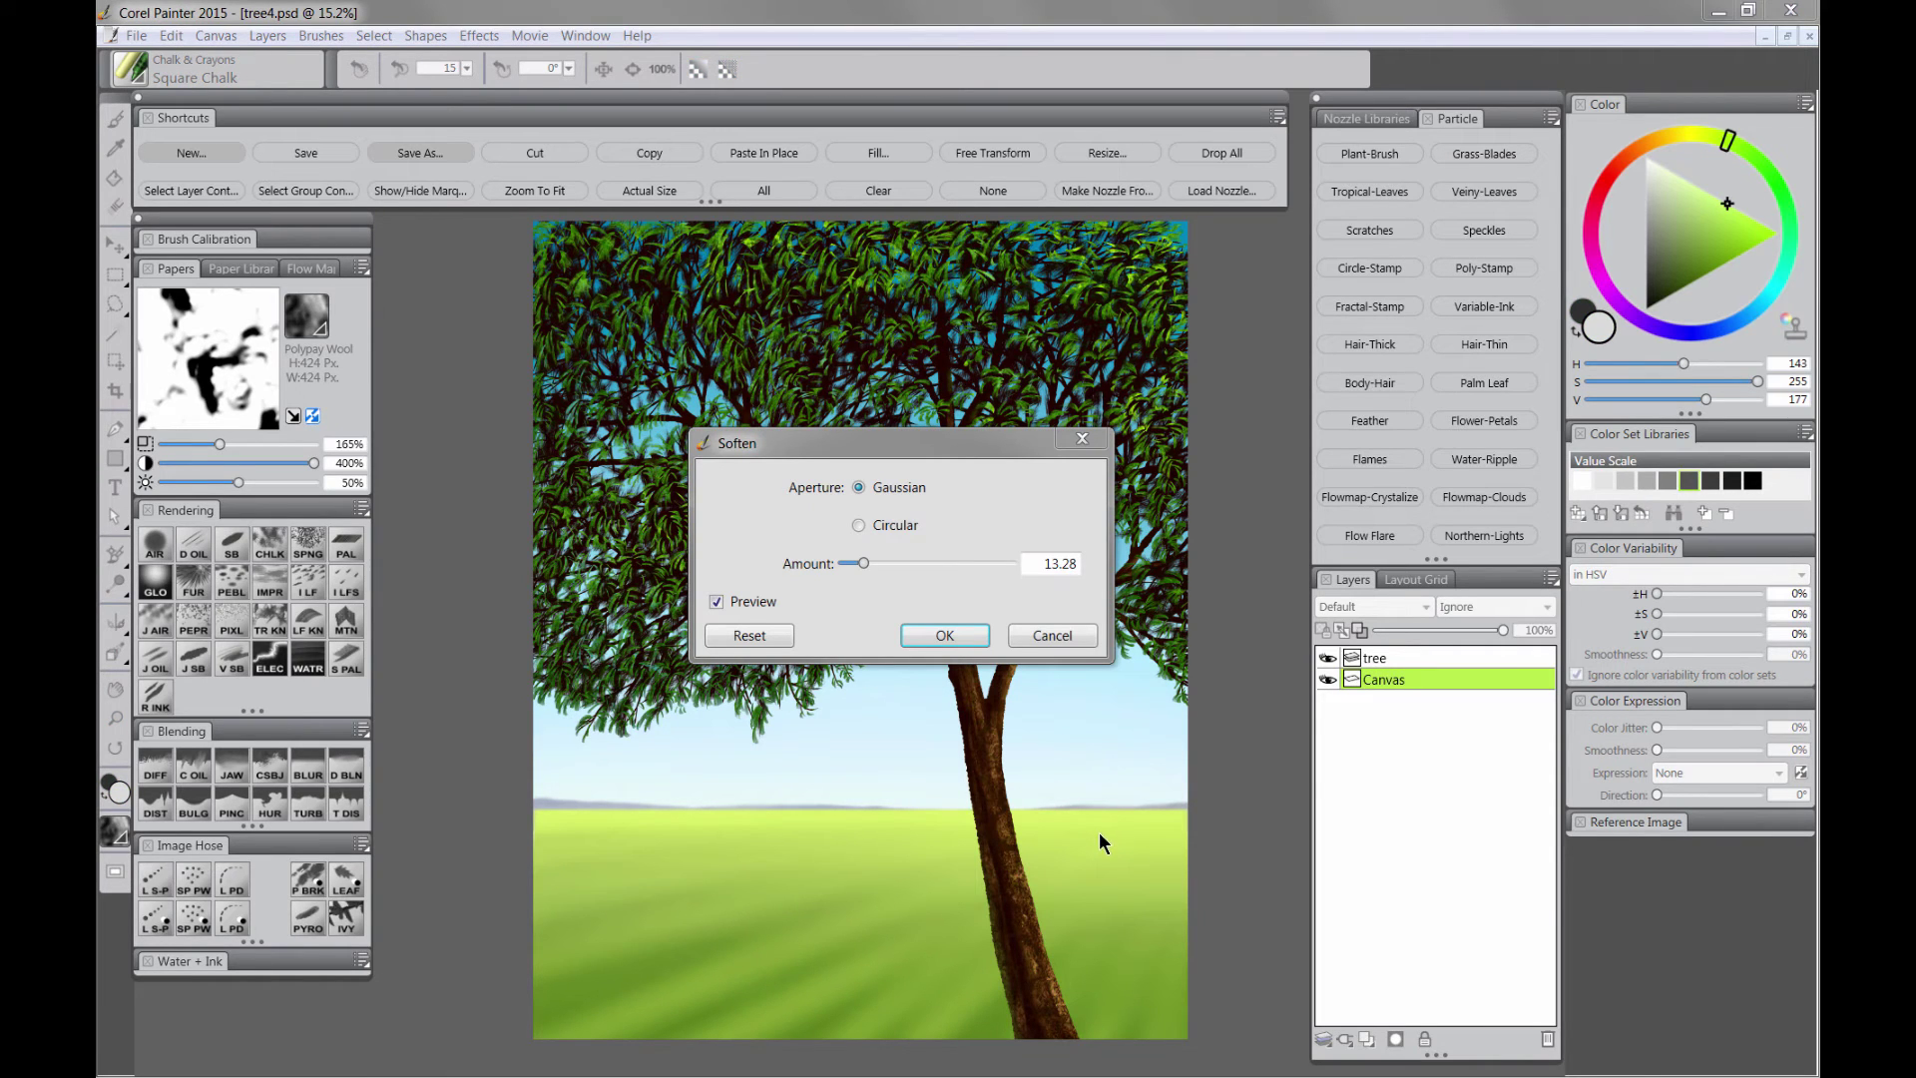
click(943, 637)
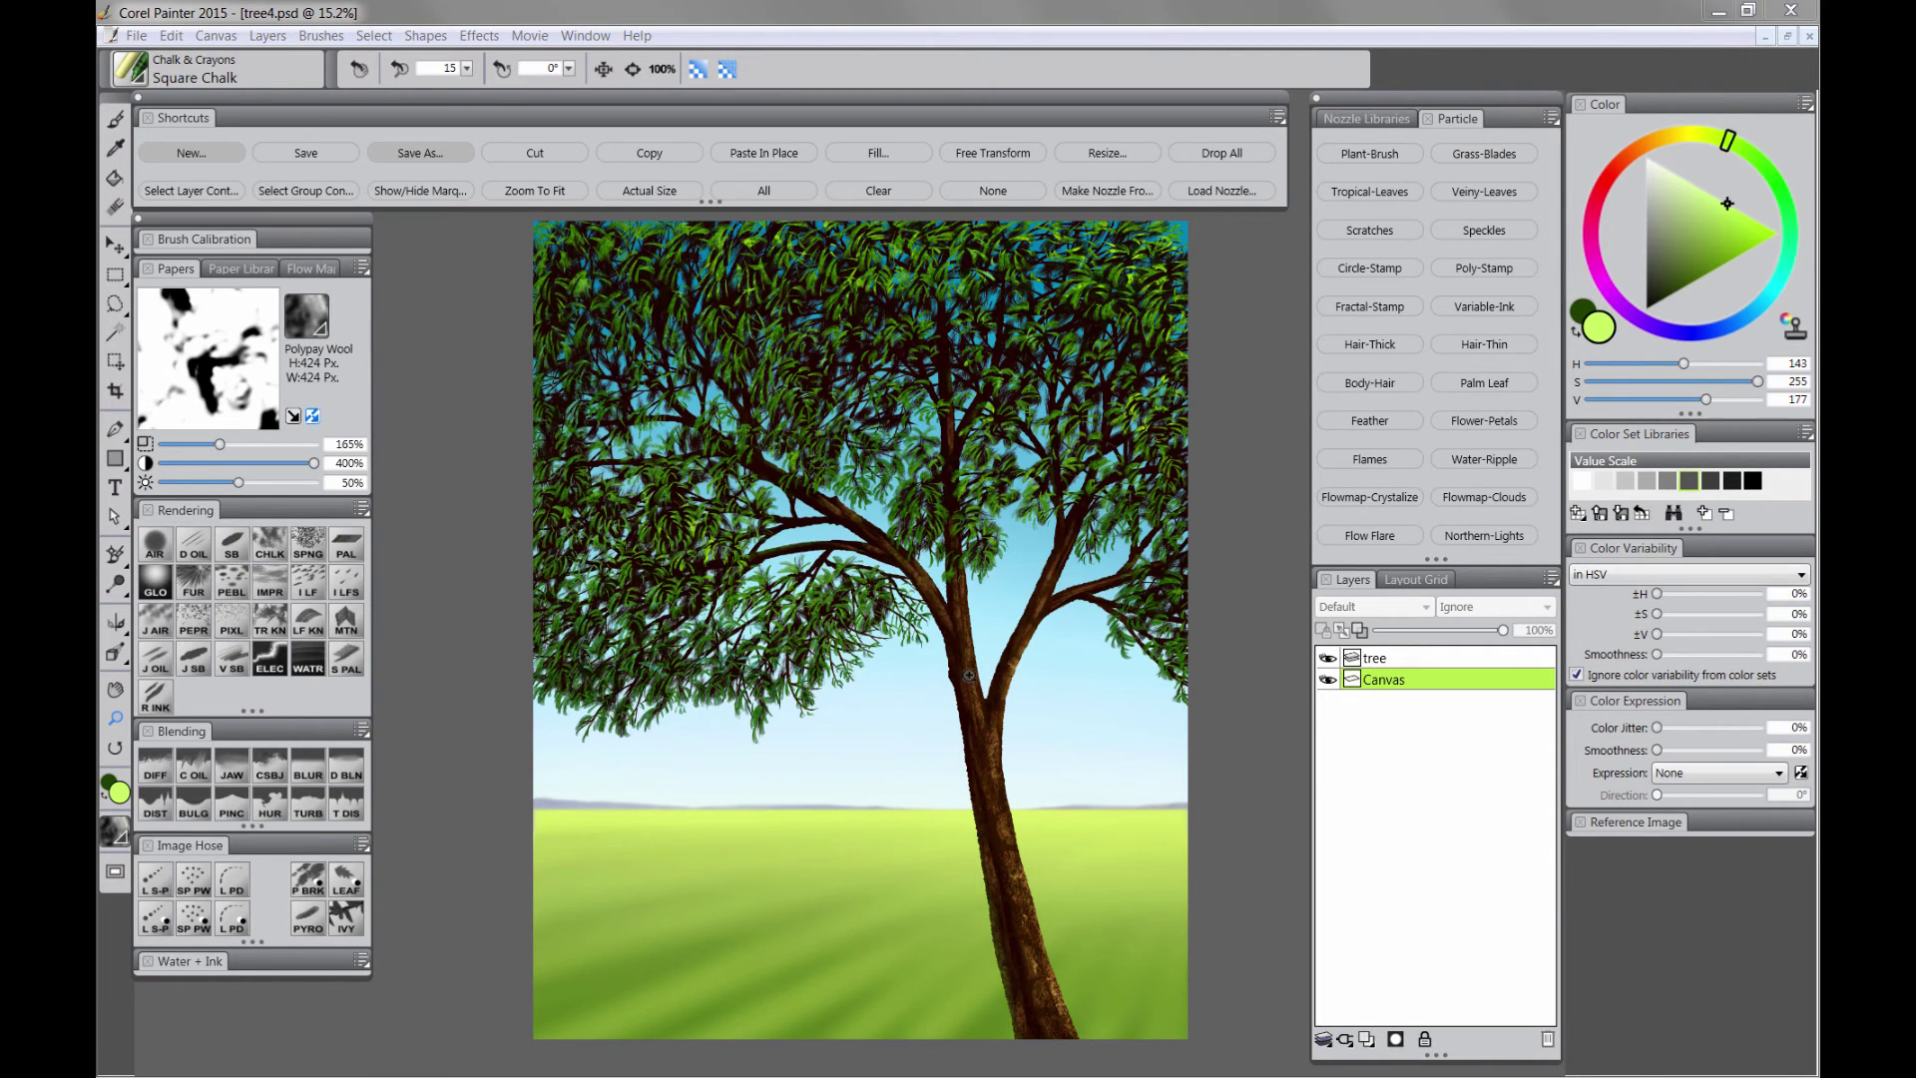
Step: Drop all layers onto the Canvas and paste a copy of the whole image in place as a new layer
click(1221, 153)
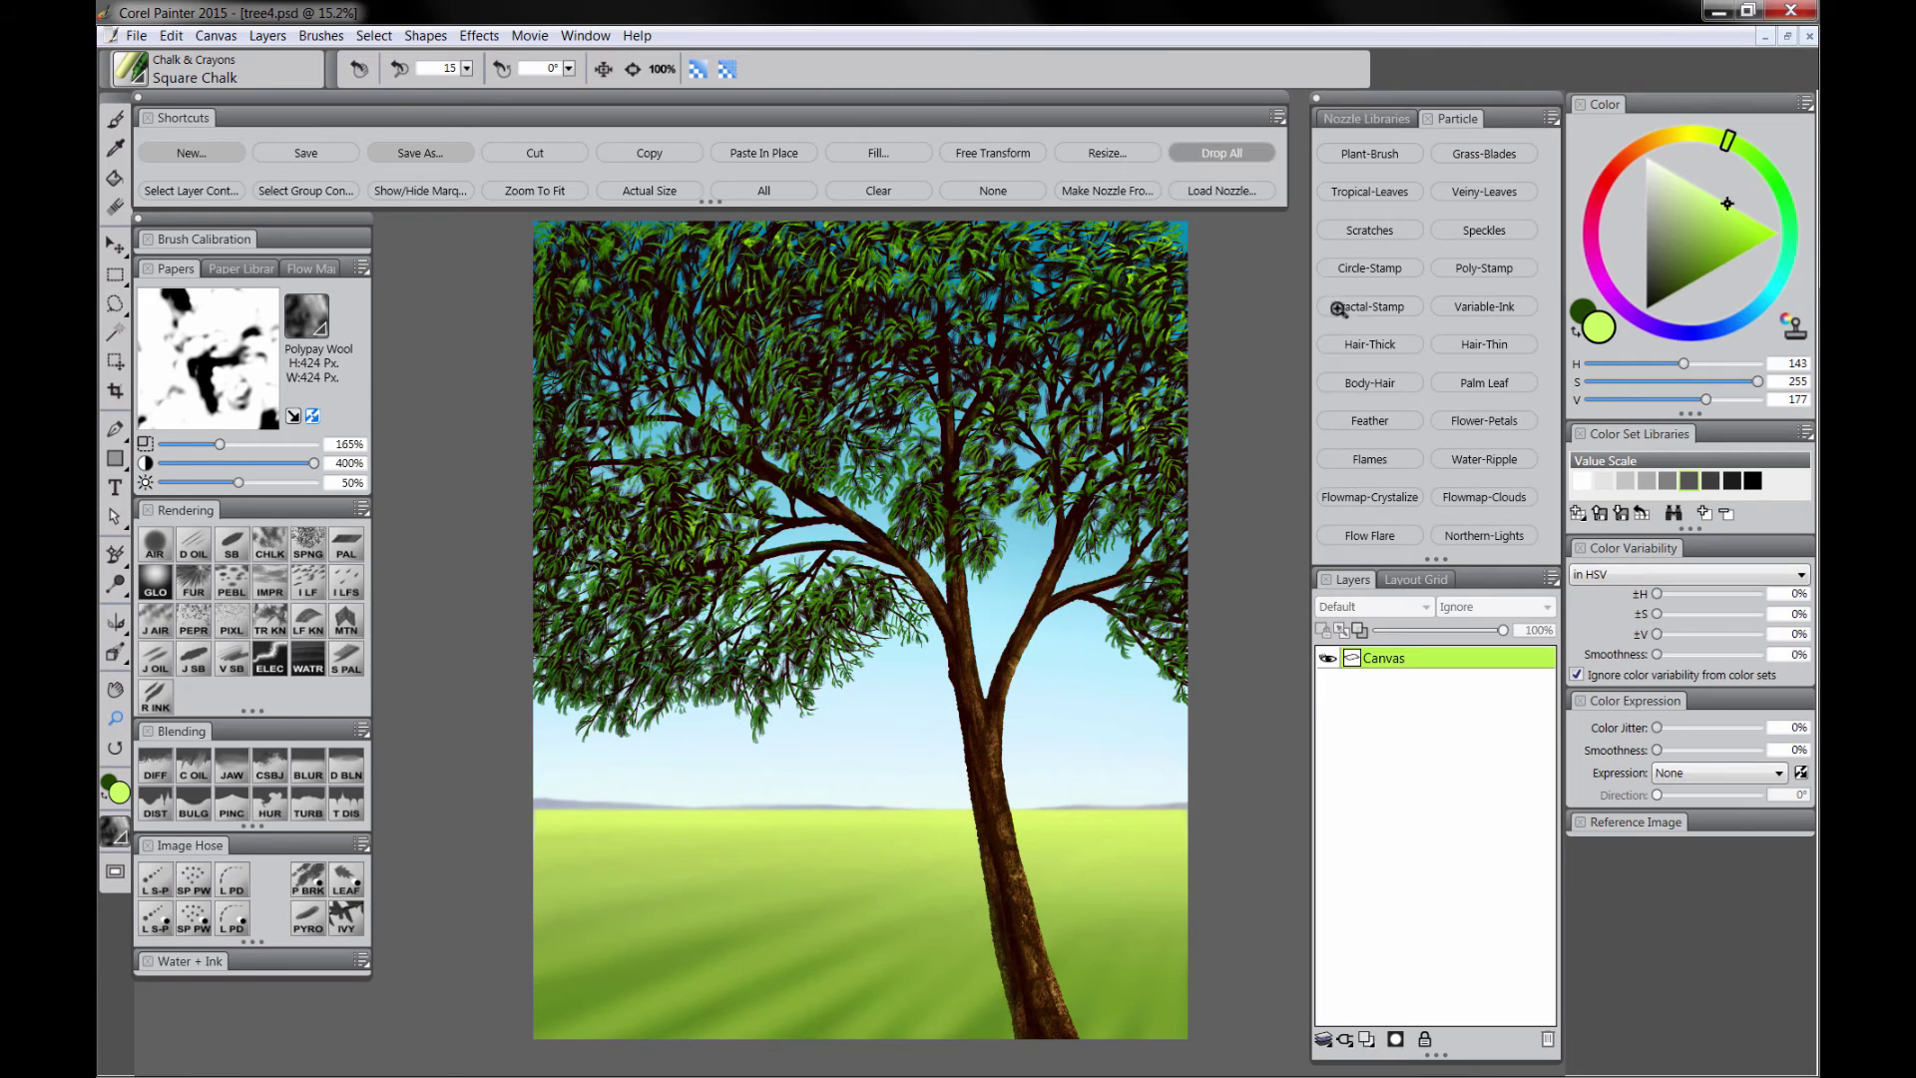
click(763, 189)
click(649, 153)
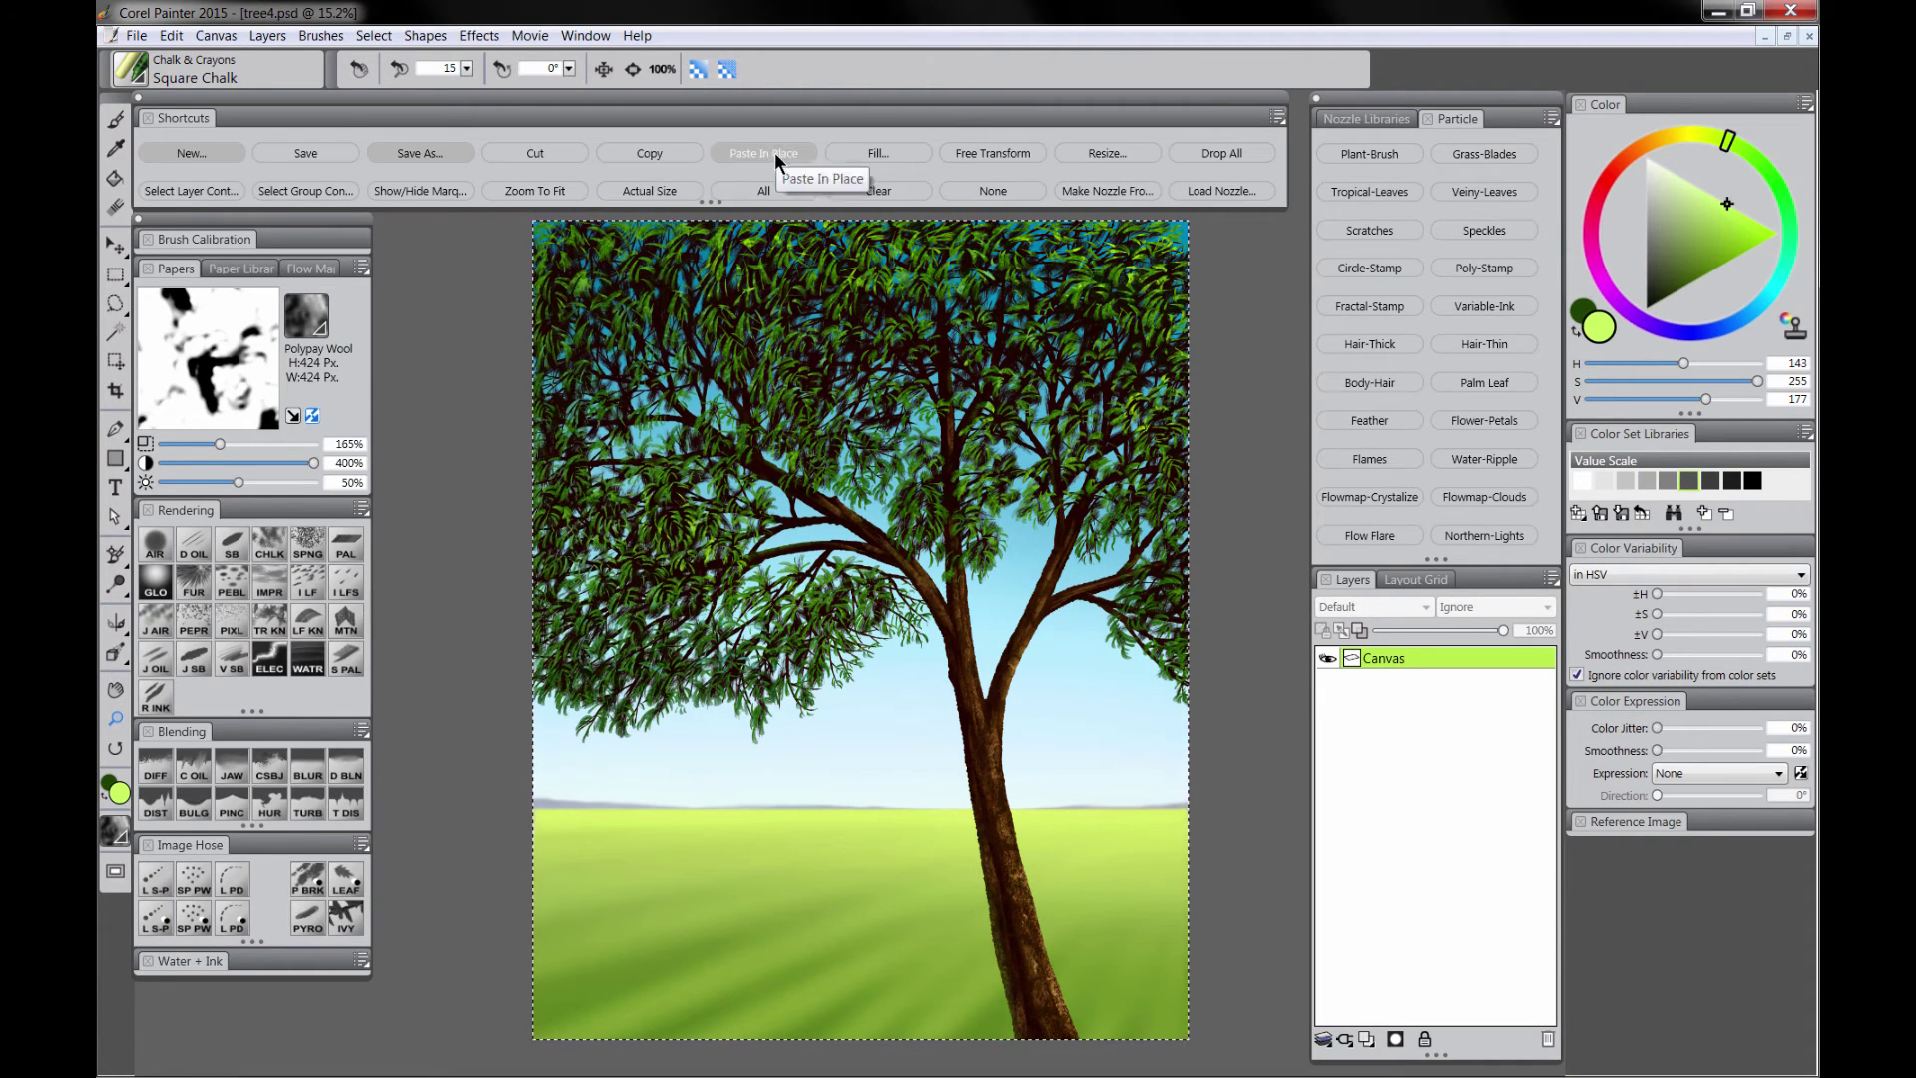
click(731, 153)
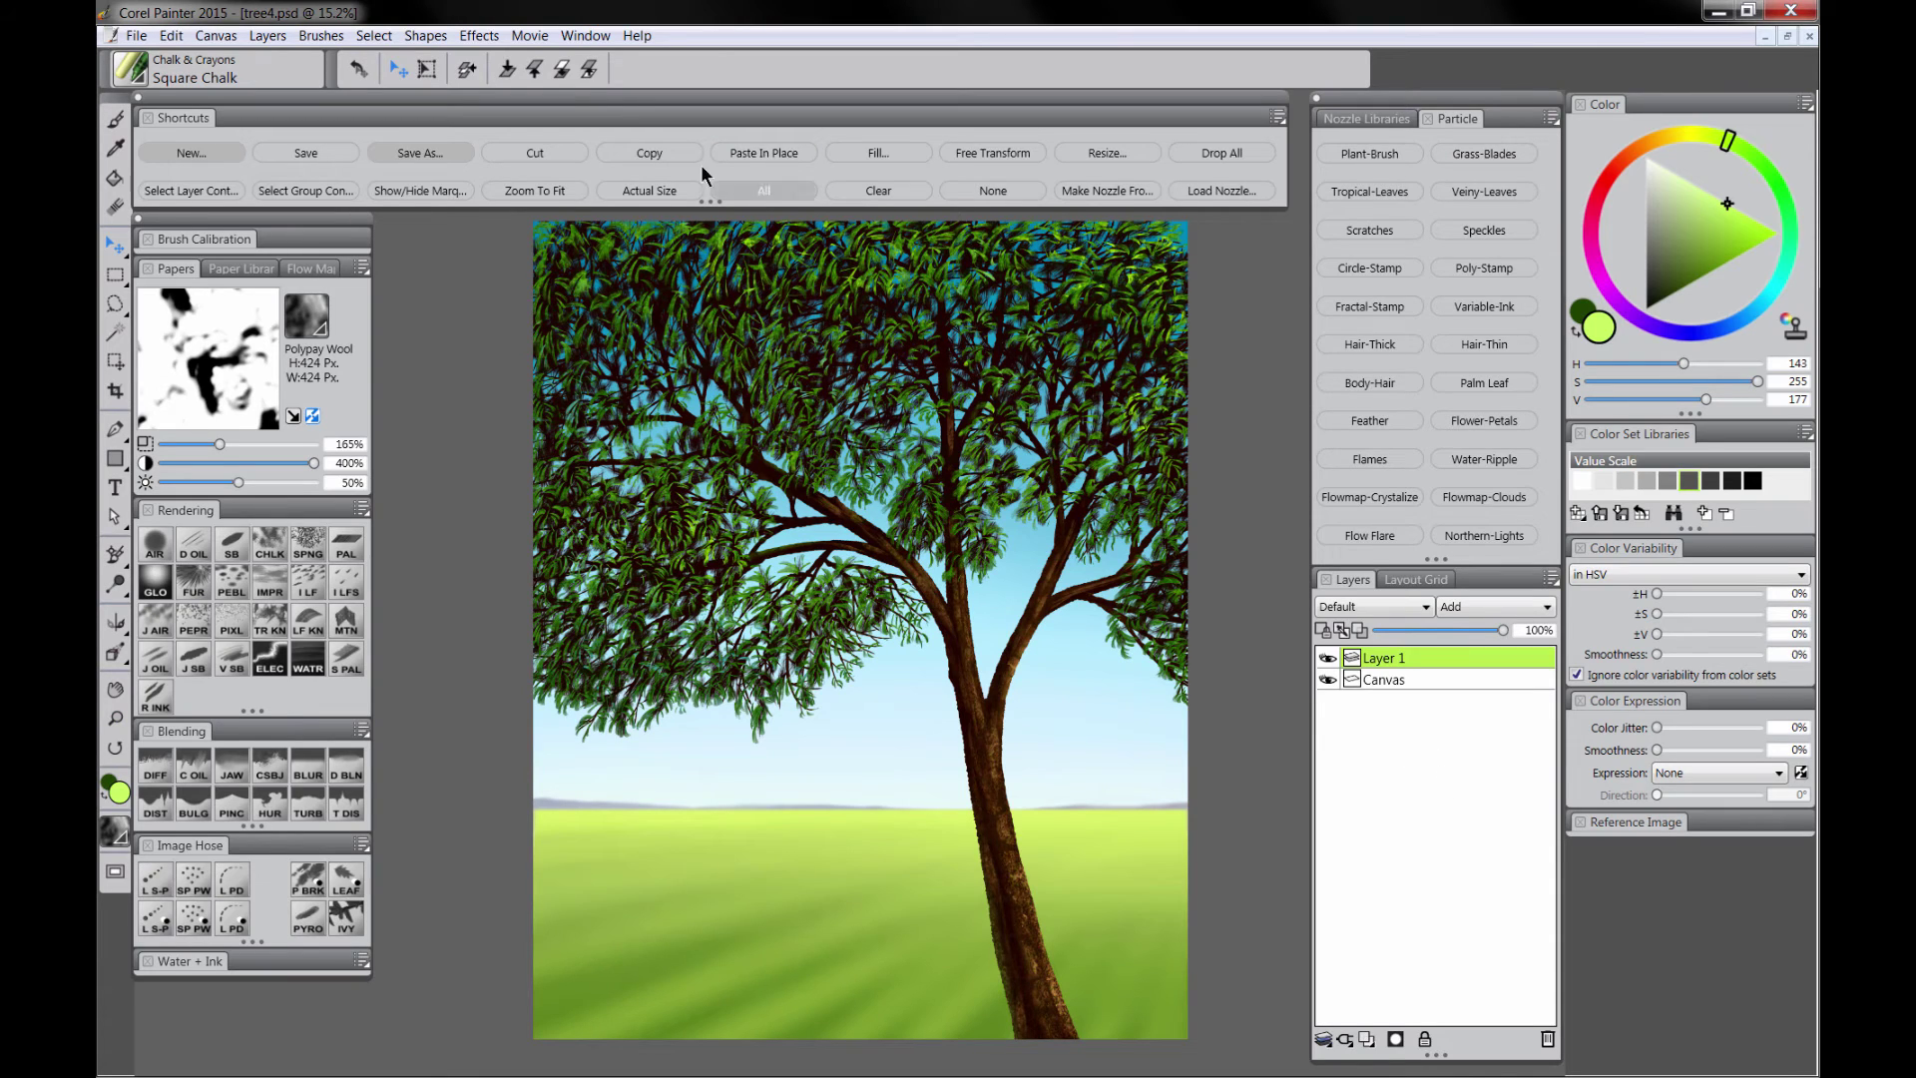
Step: Soften the pasted full-image layer using the Soften effect with a Gaussian aperture and an amount of 20.67
click(479, 36)
mouse_move(563, 149)
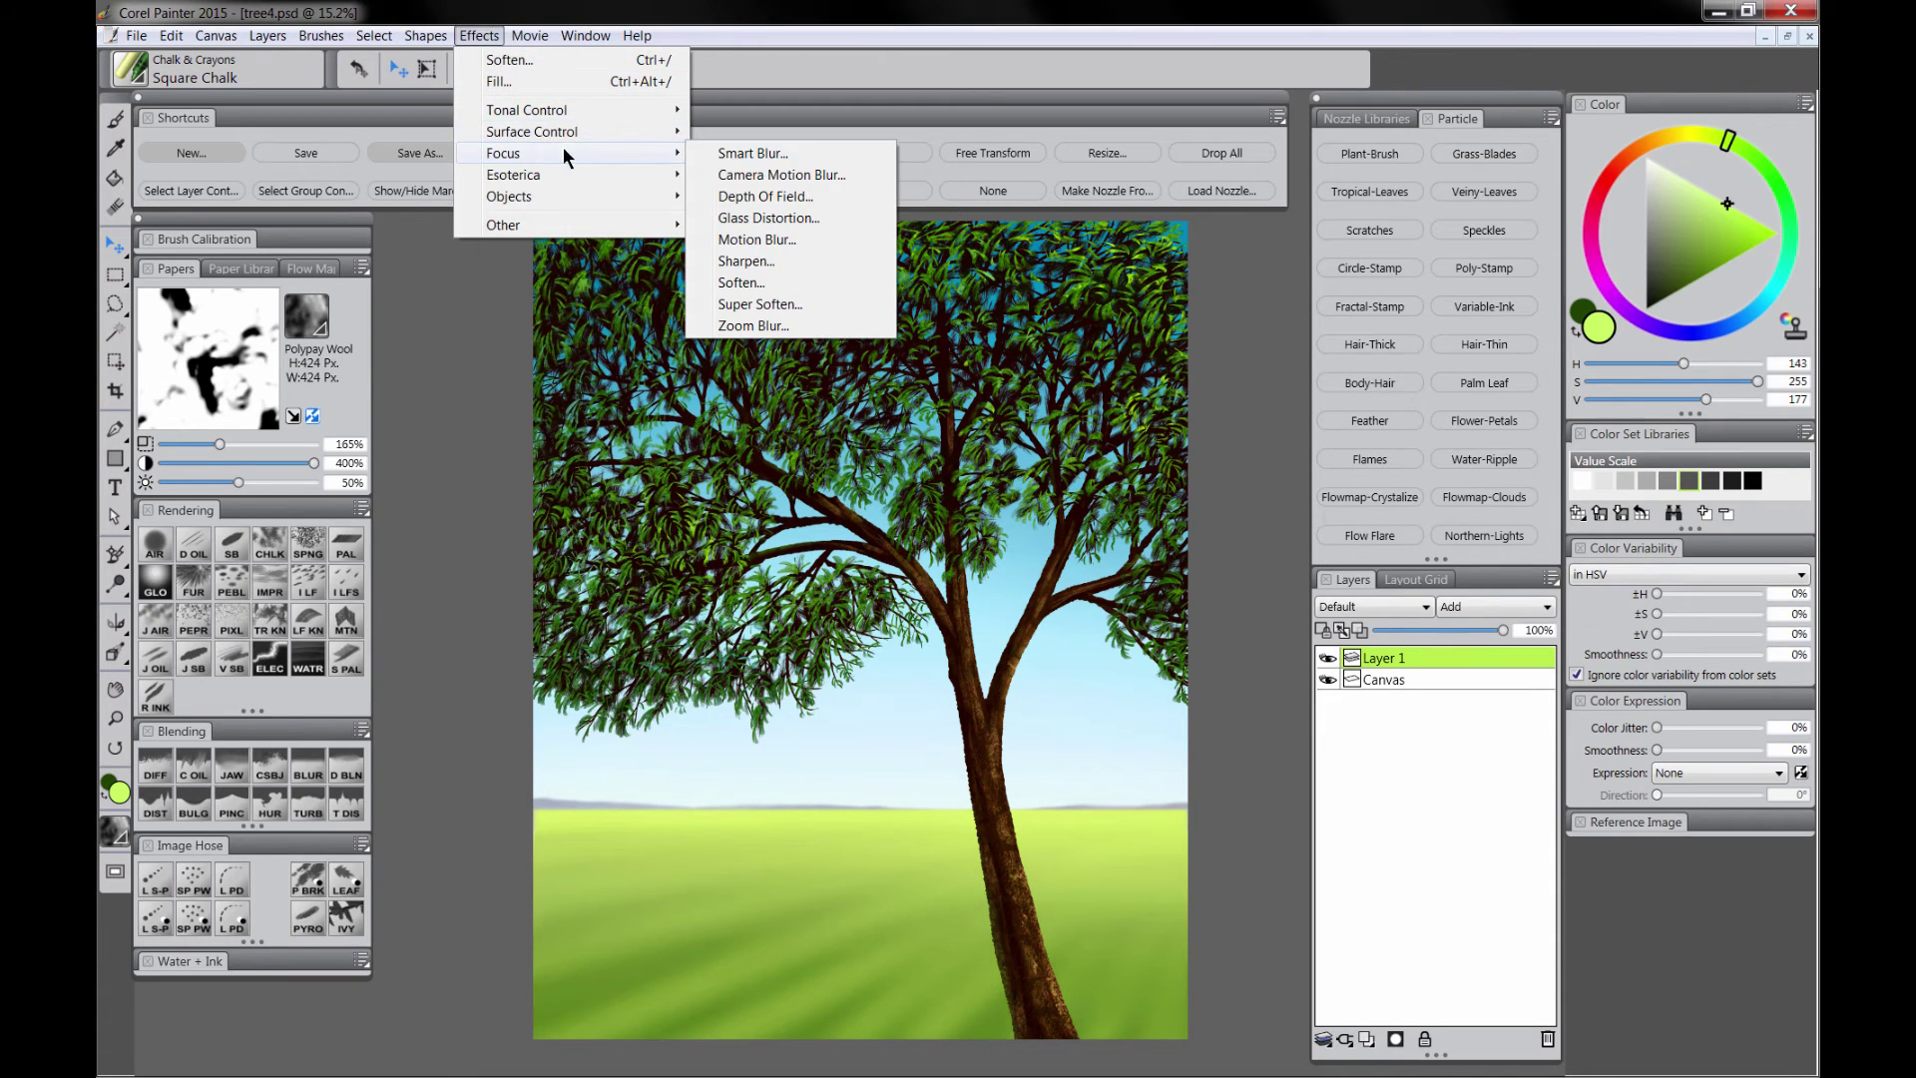
click(792, 288)
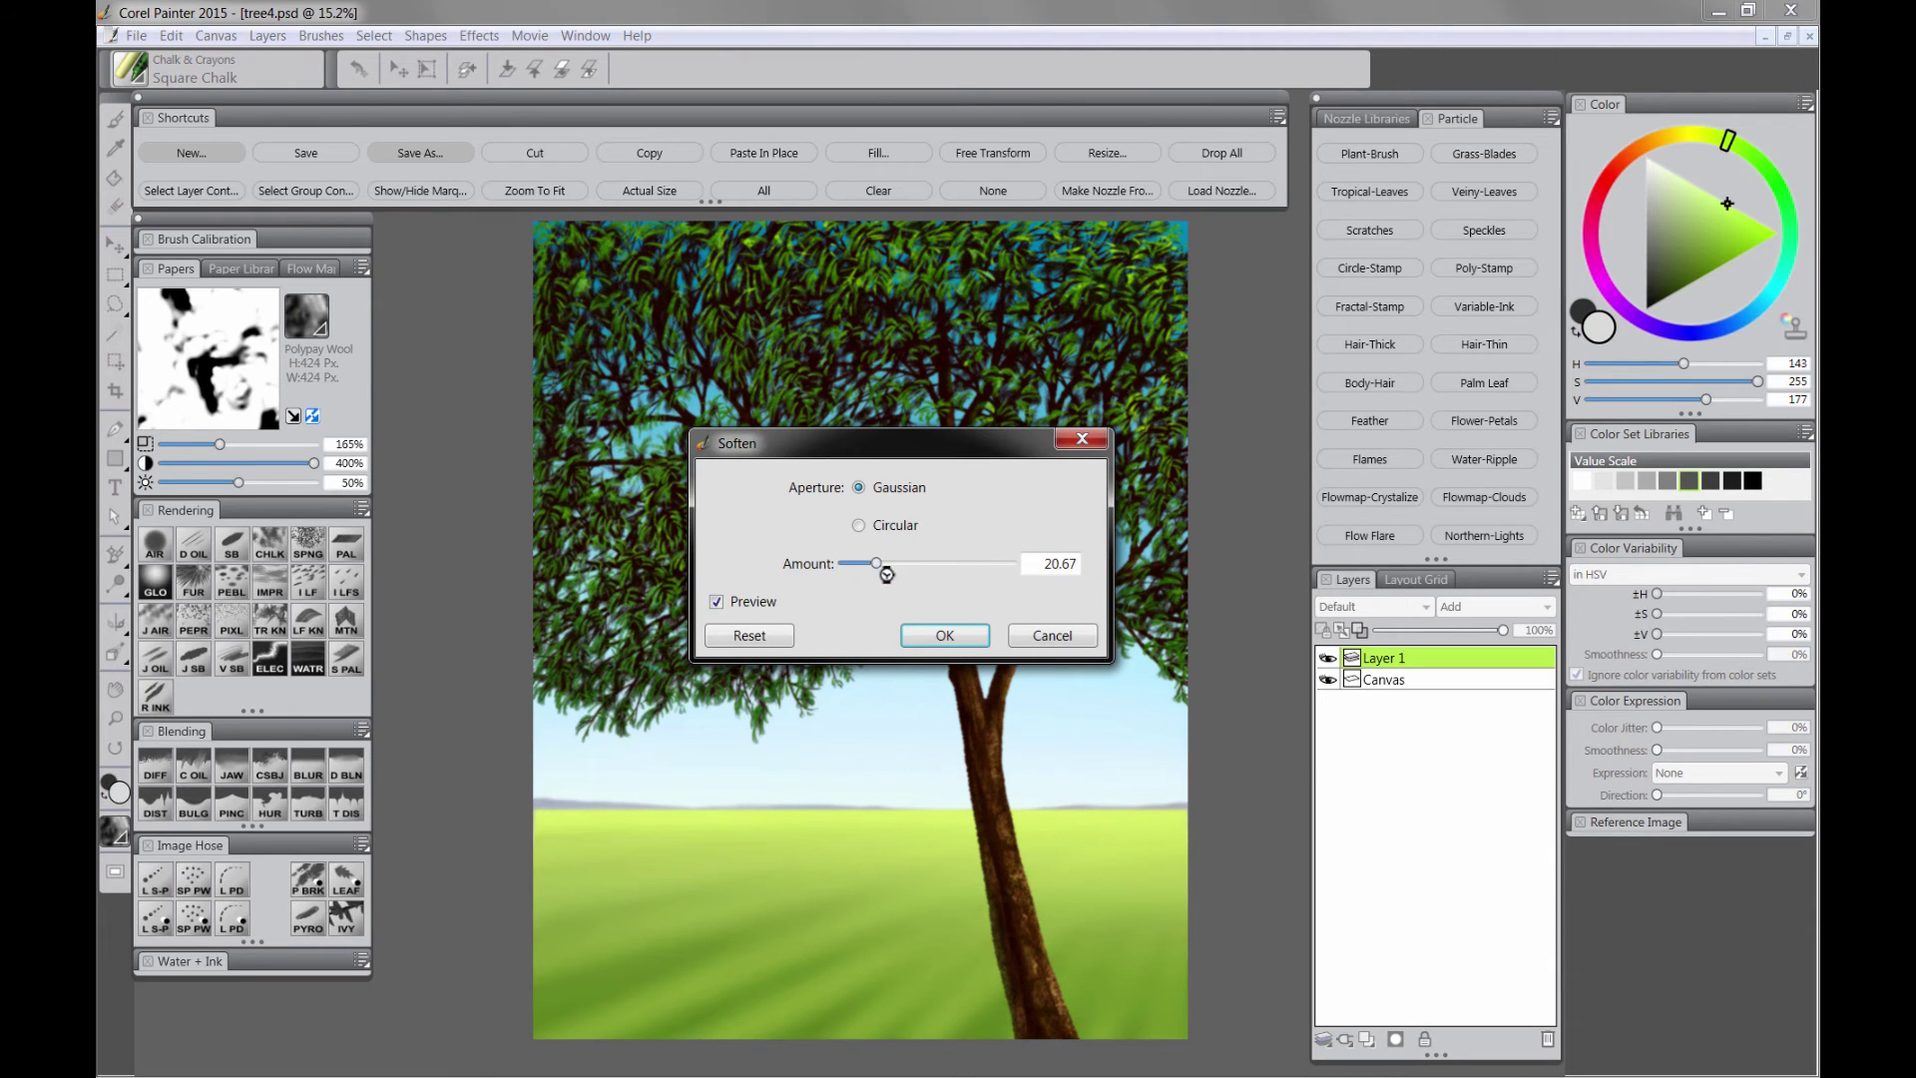
key(Return)
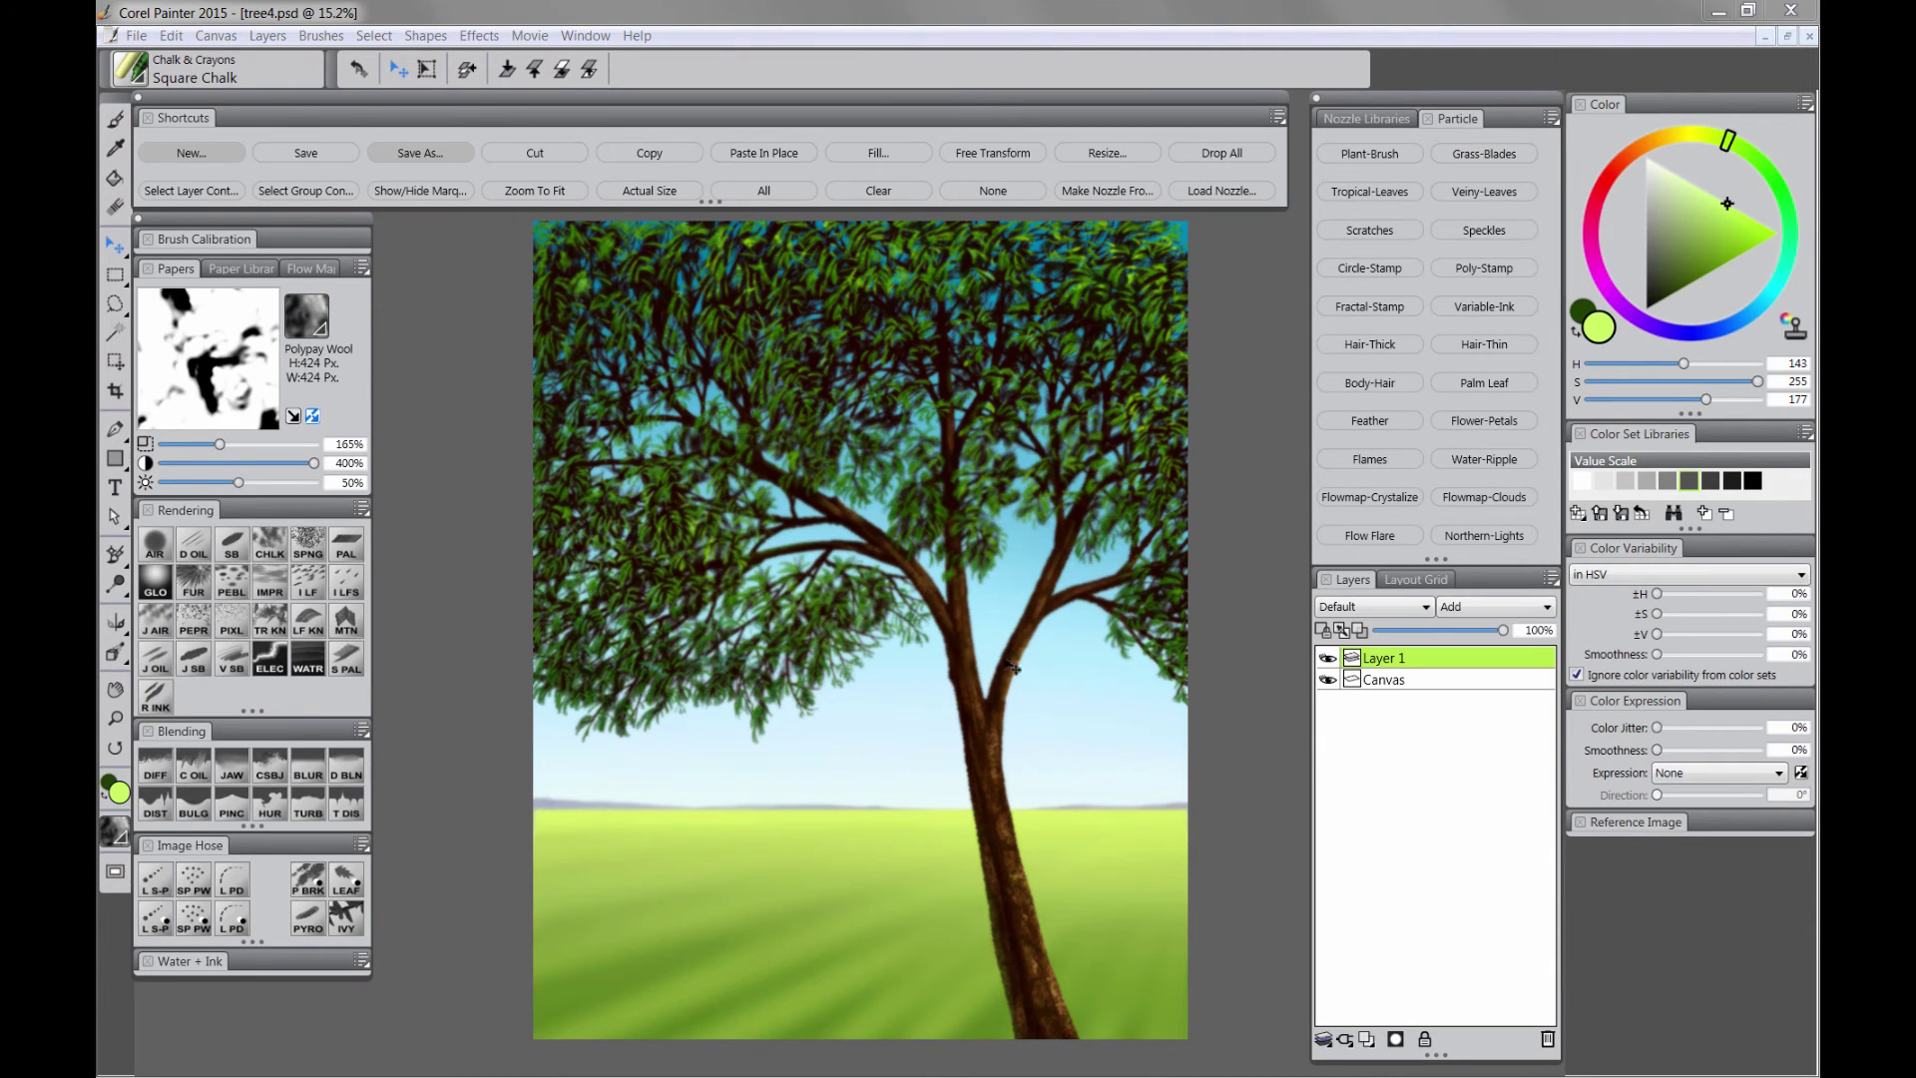
Step: Mask the softened layer and paint the mask with the Digital Airbrush in black and white to bring back sharp central foliage
click(1396, 1038)
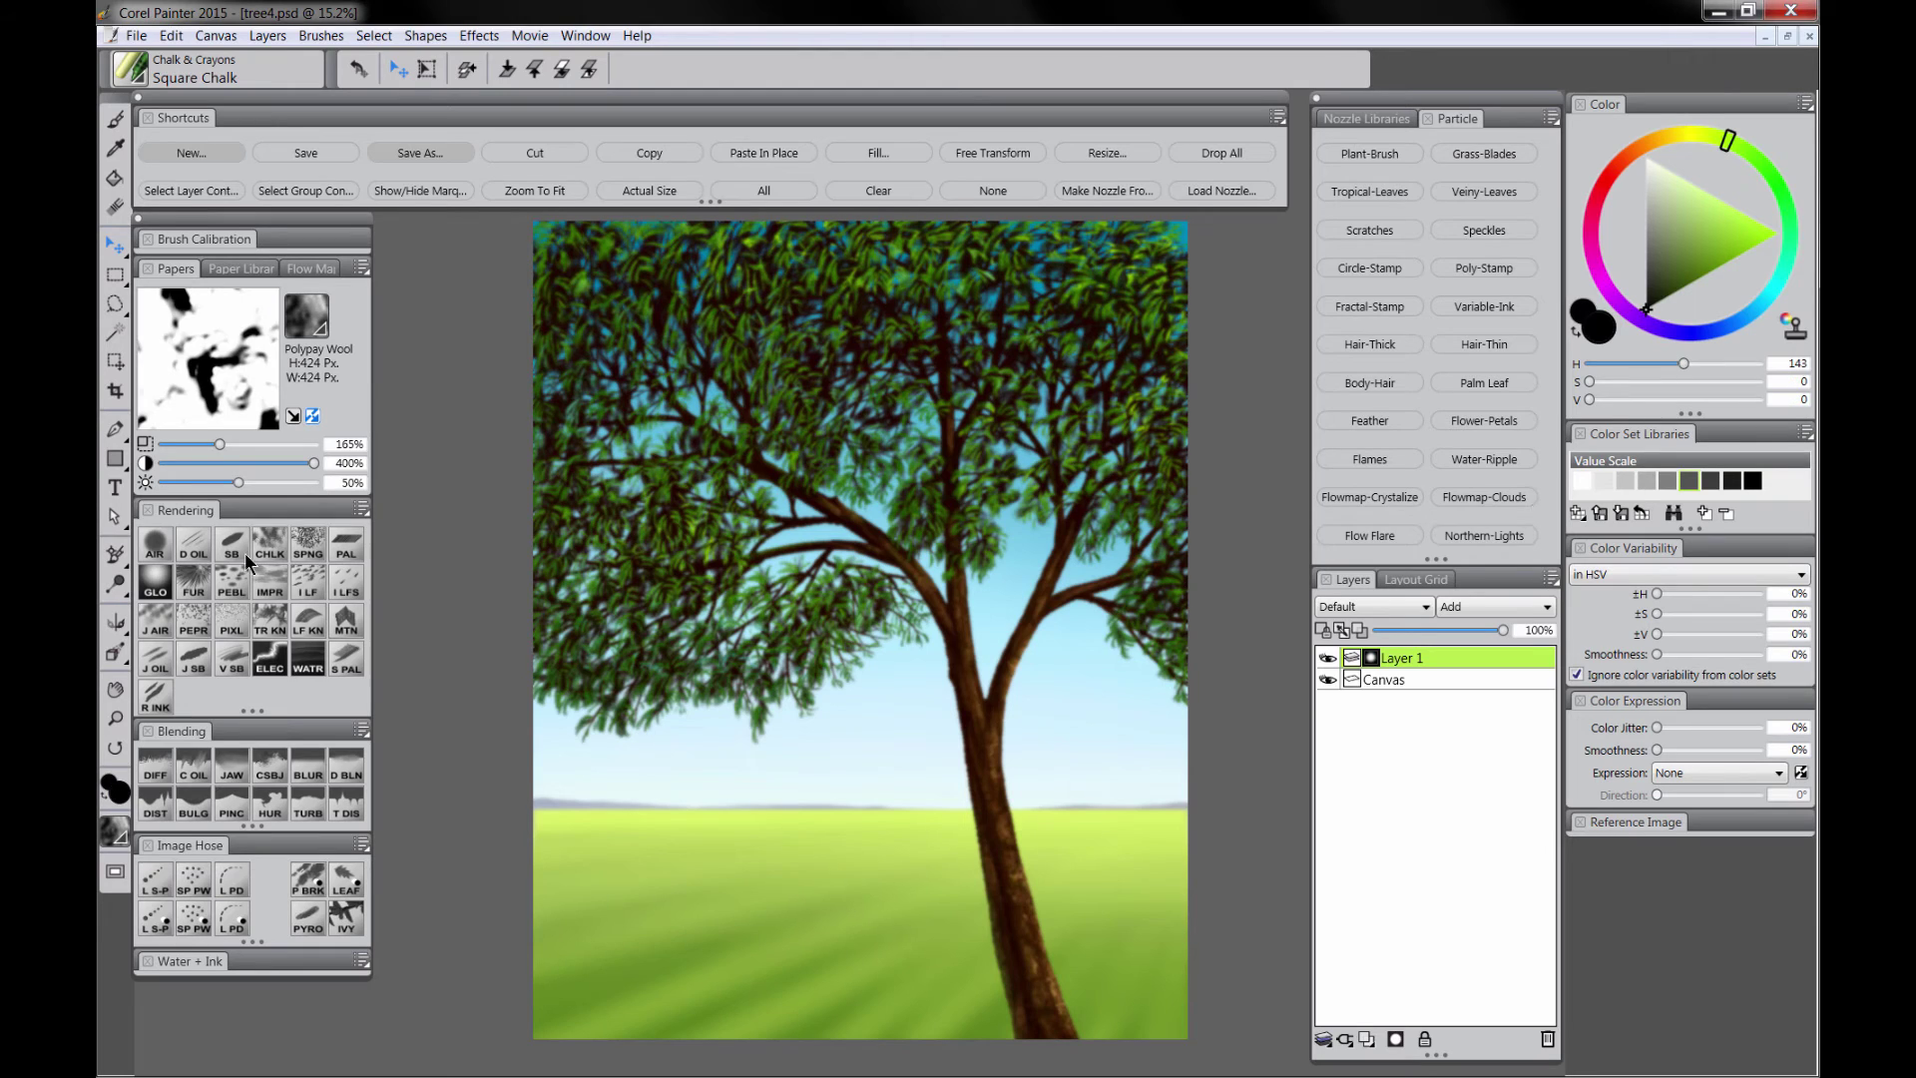
click(157, 548)
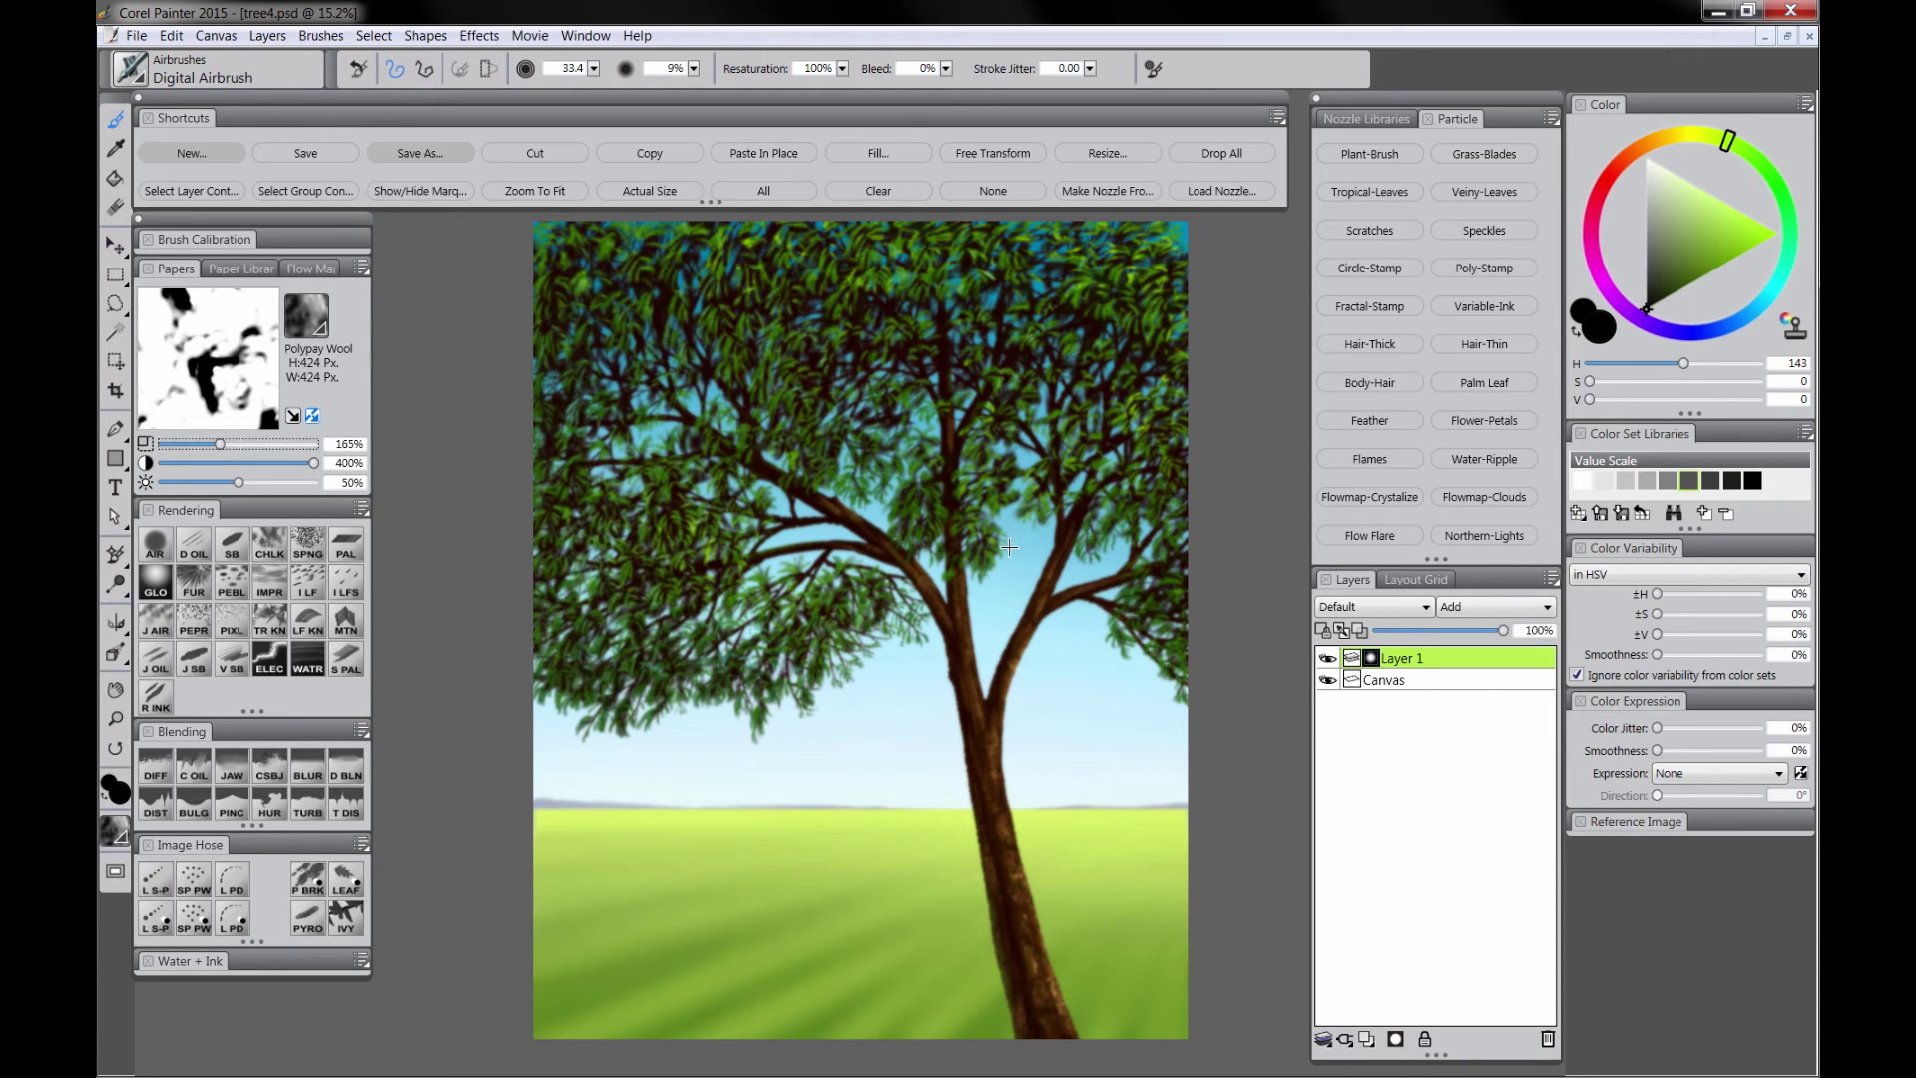
mouse_move(1008, 547)
mouse_down()
mouse_move(941, 379)
mouse_move(877, 364)
mouse_move(746, 570)
mouse_up()
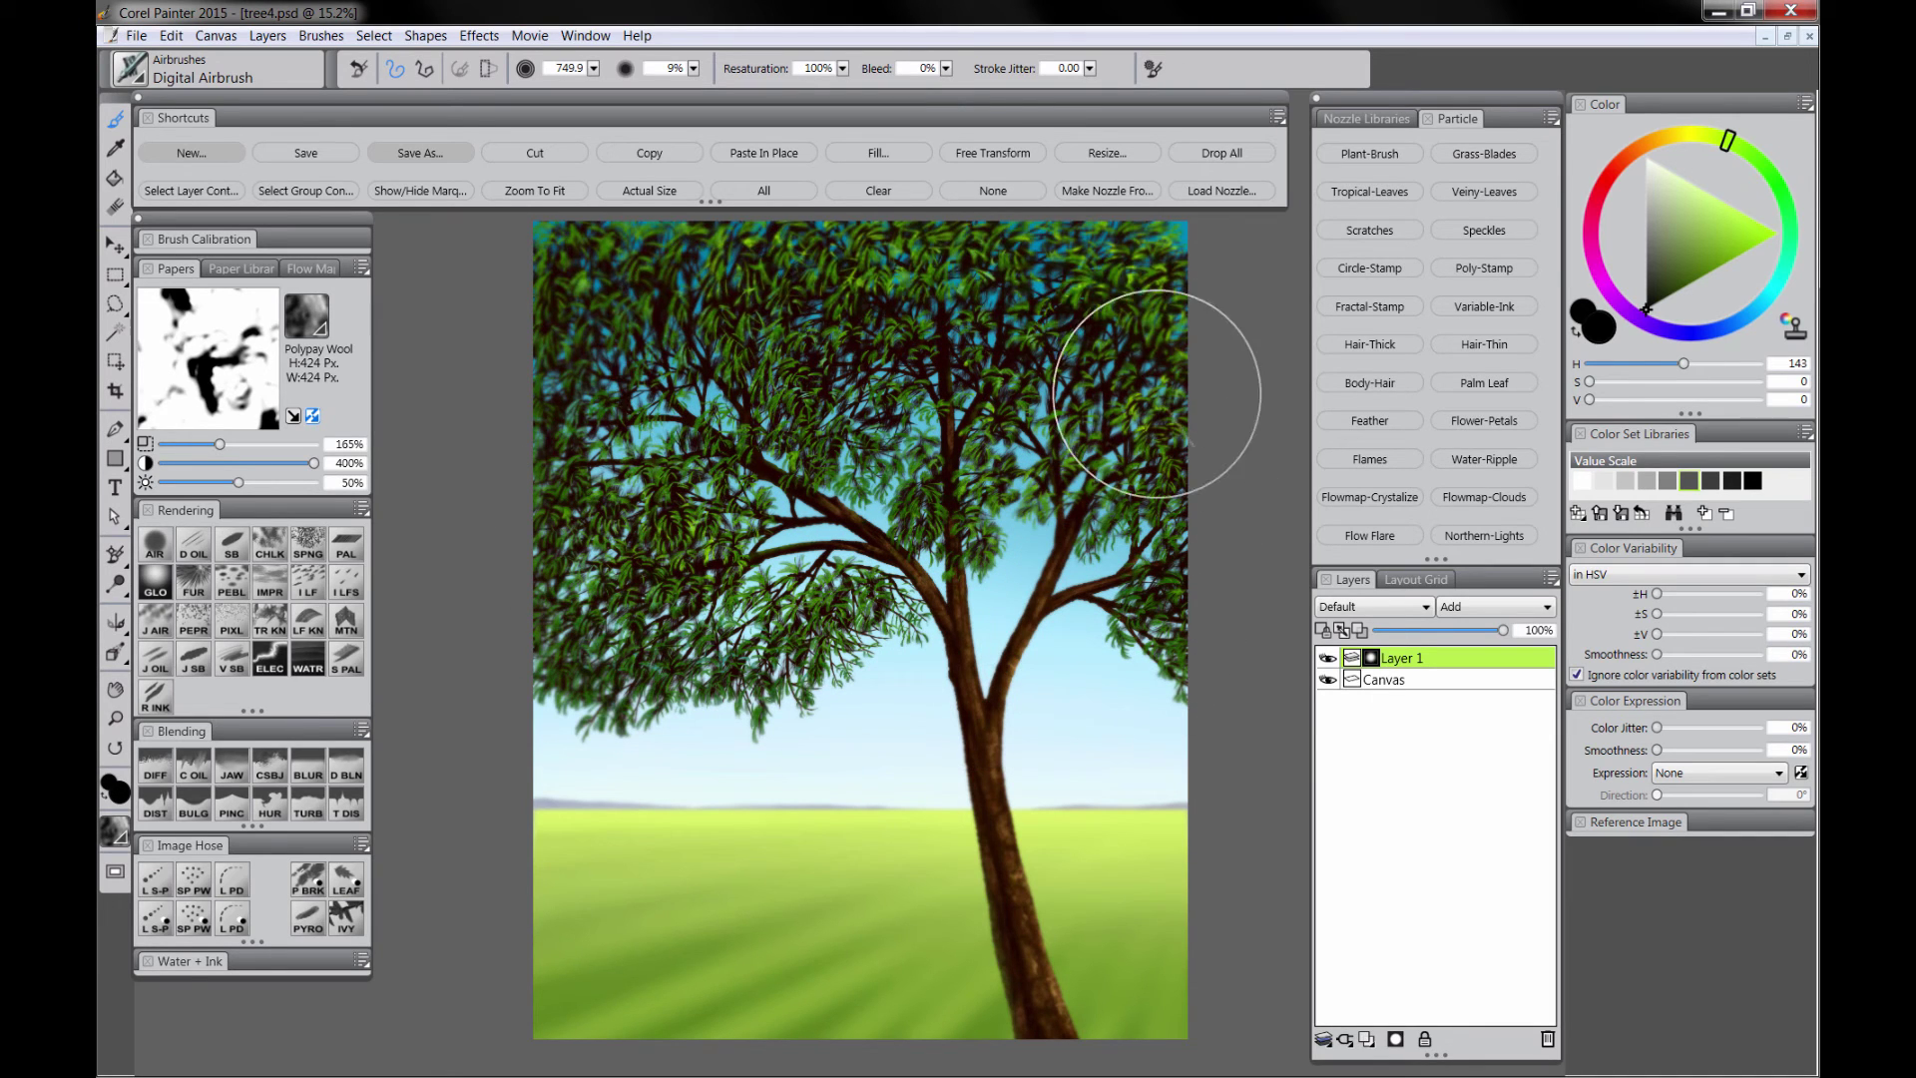
drag(856, 489, 838, 484)
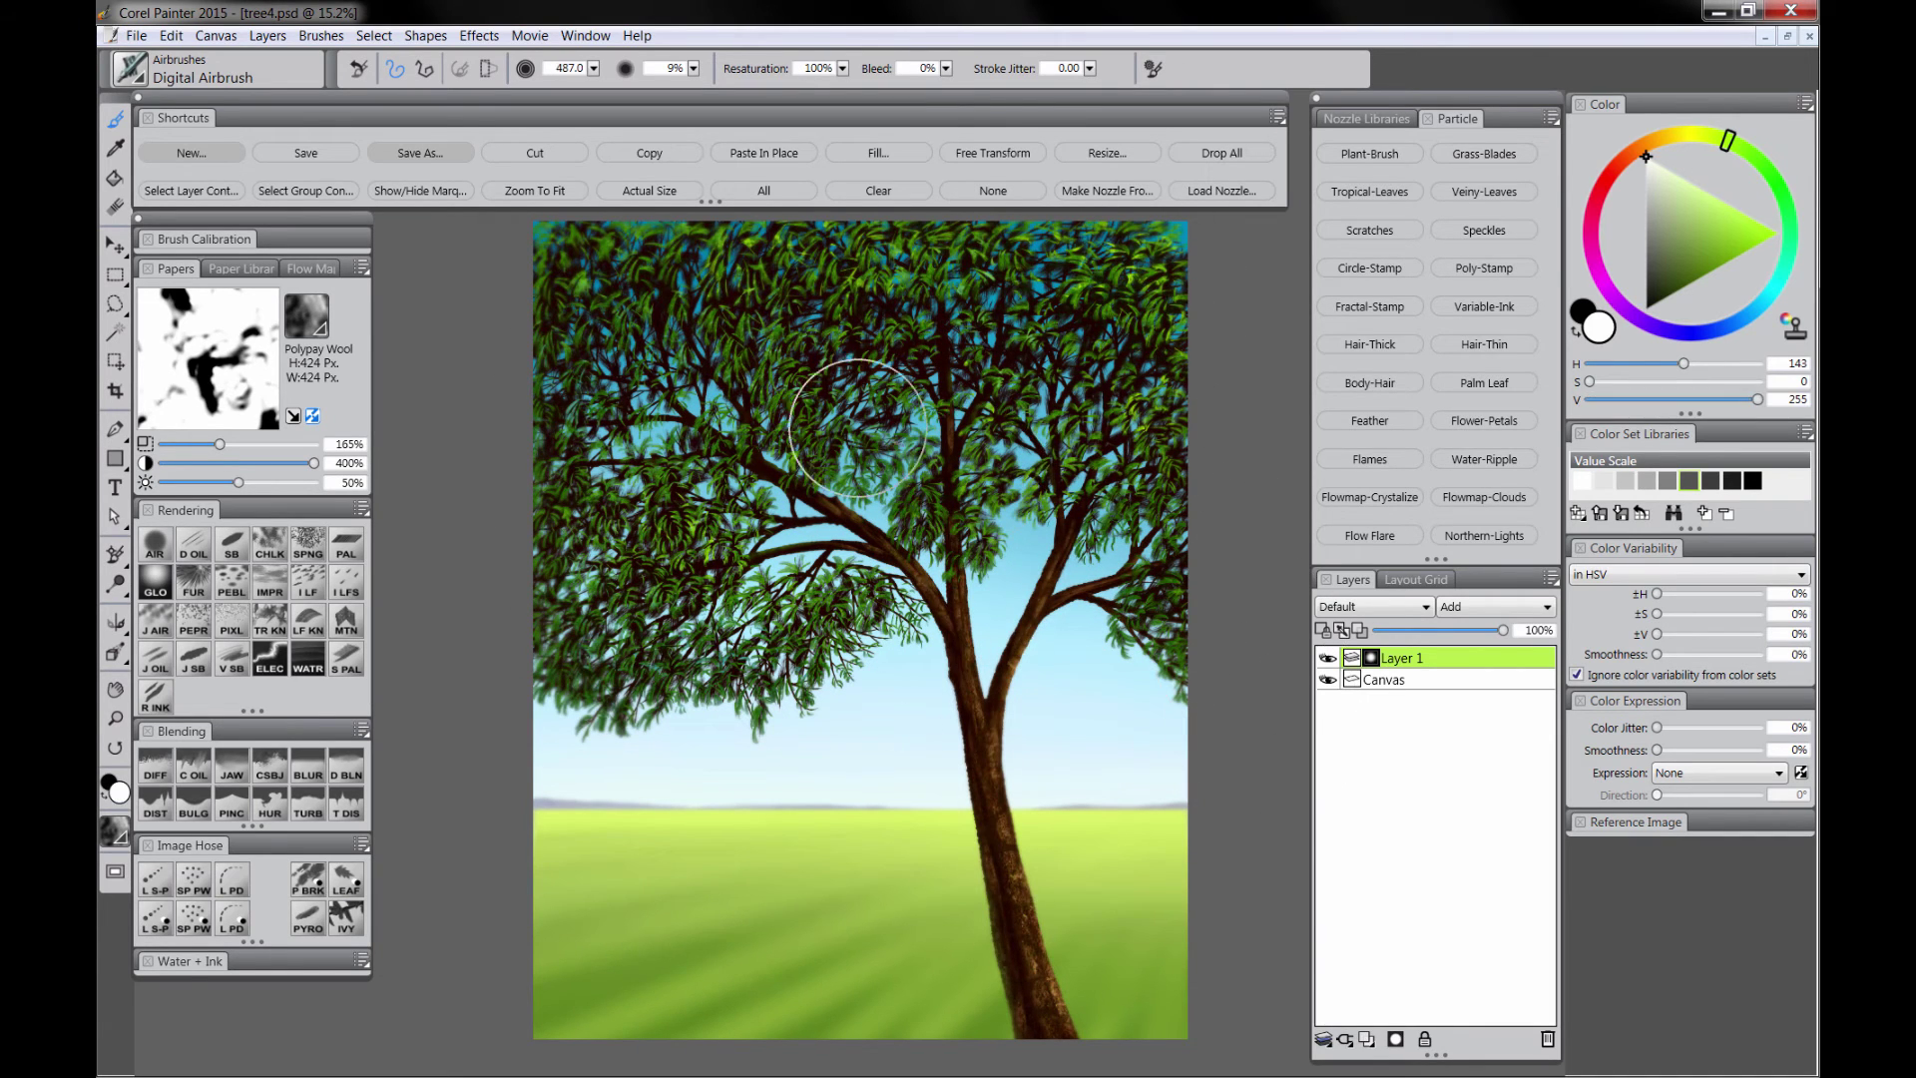
key(Tab)
key(ctrl+plus)
drag(1184, 941, 1453, 492)
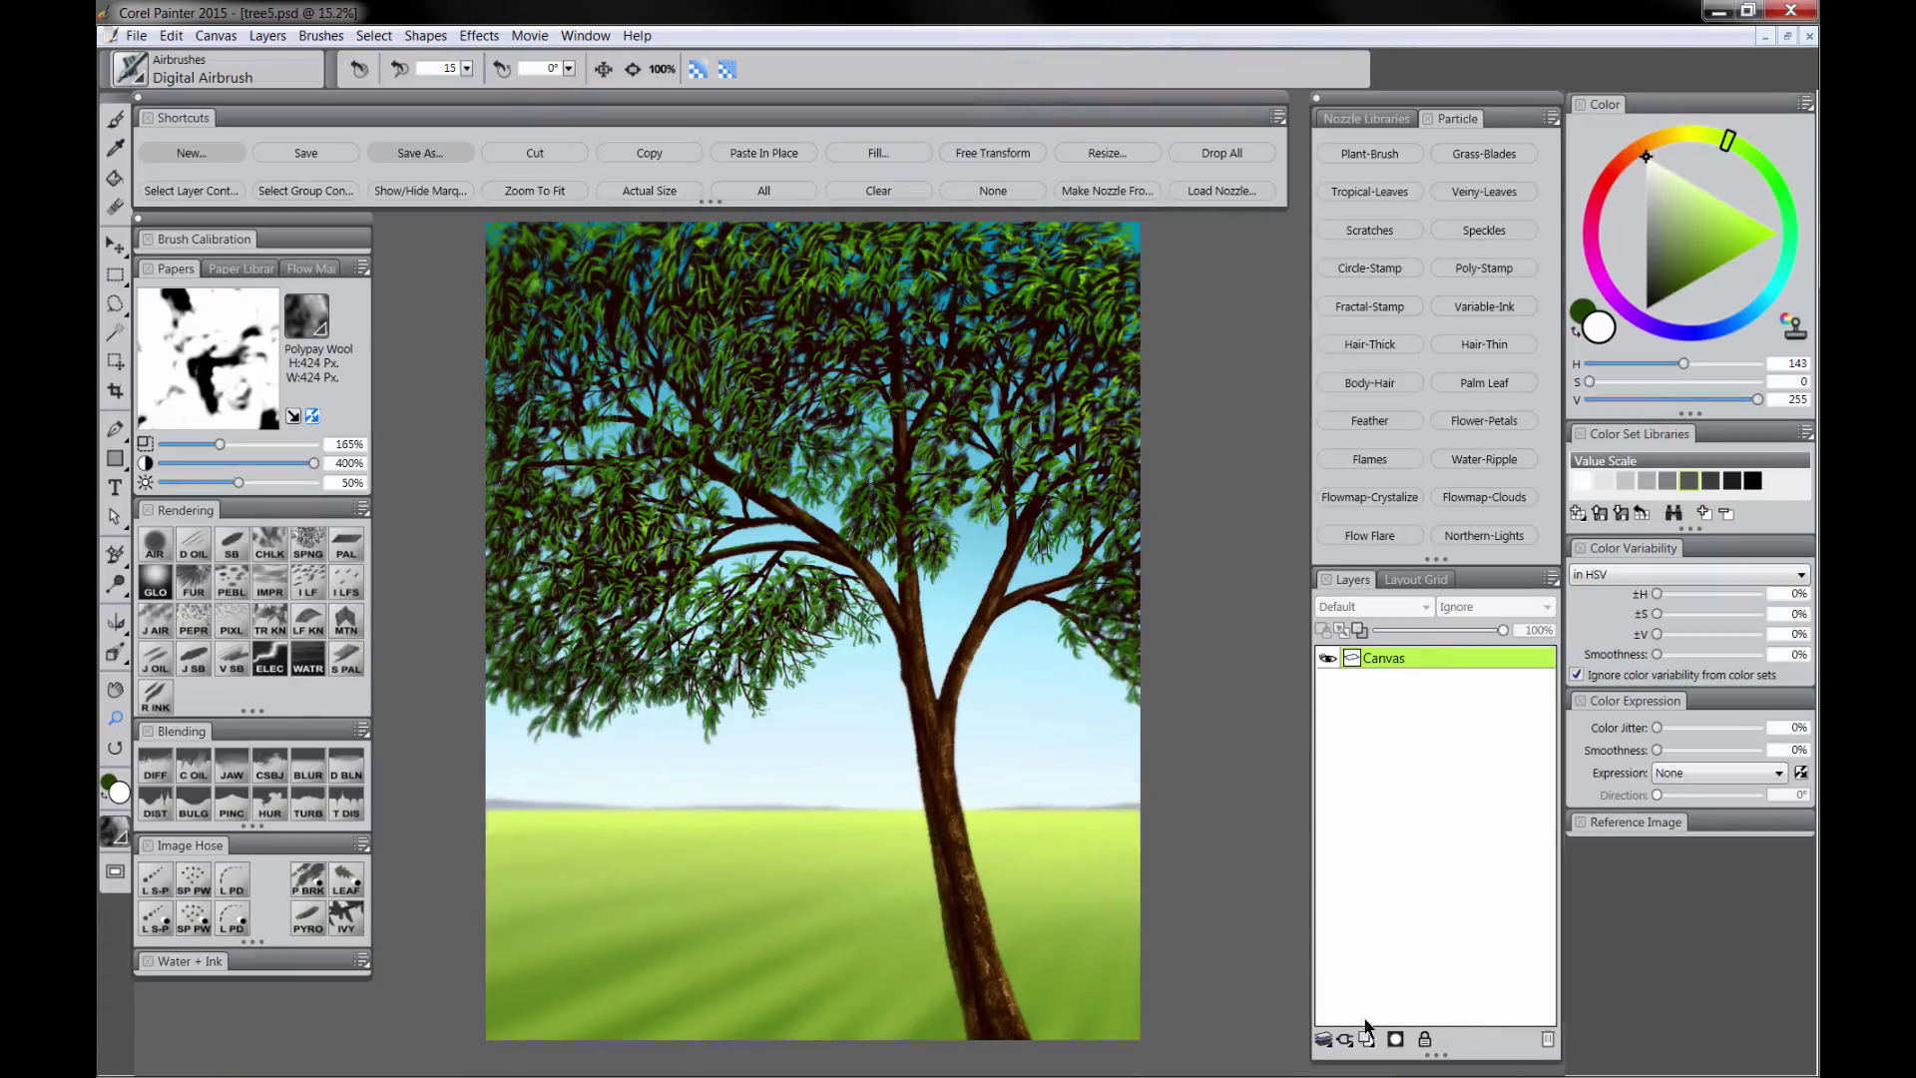
Step: Add an Overlay layer and fill it with a light blue sampled from the sky
click(1367, 1039)
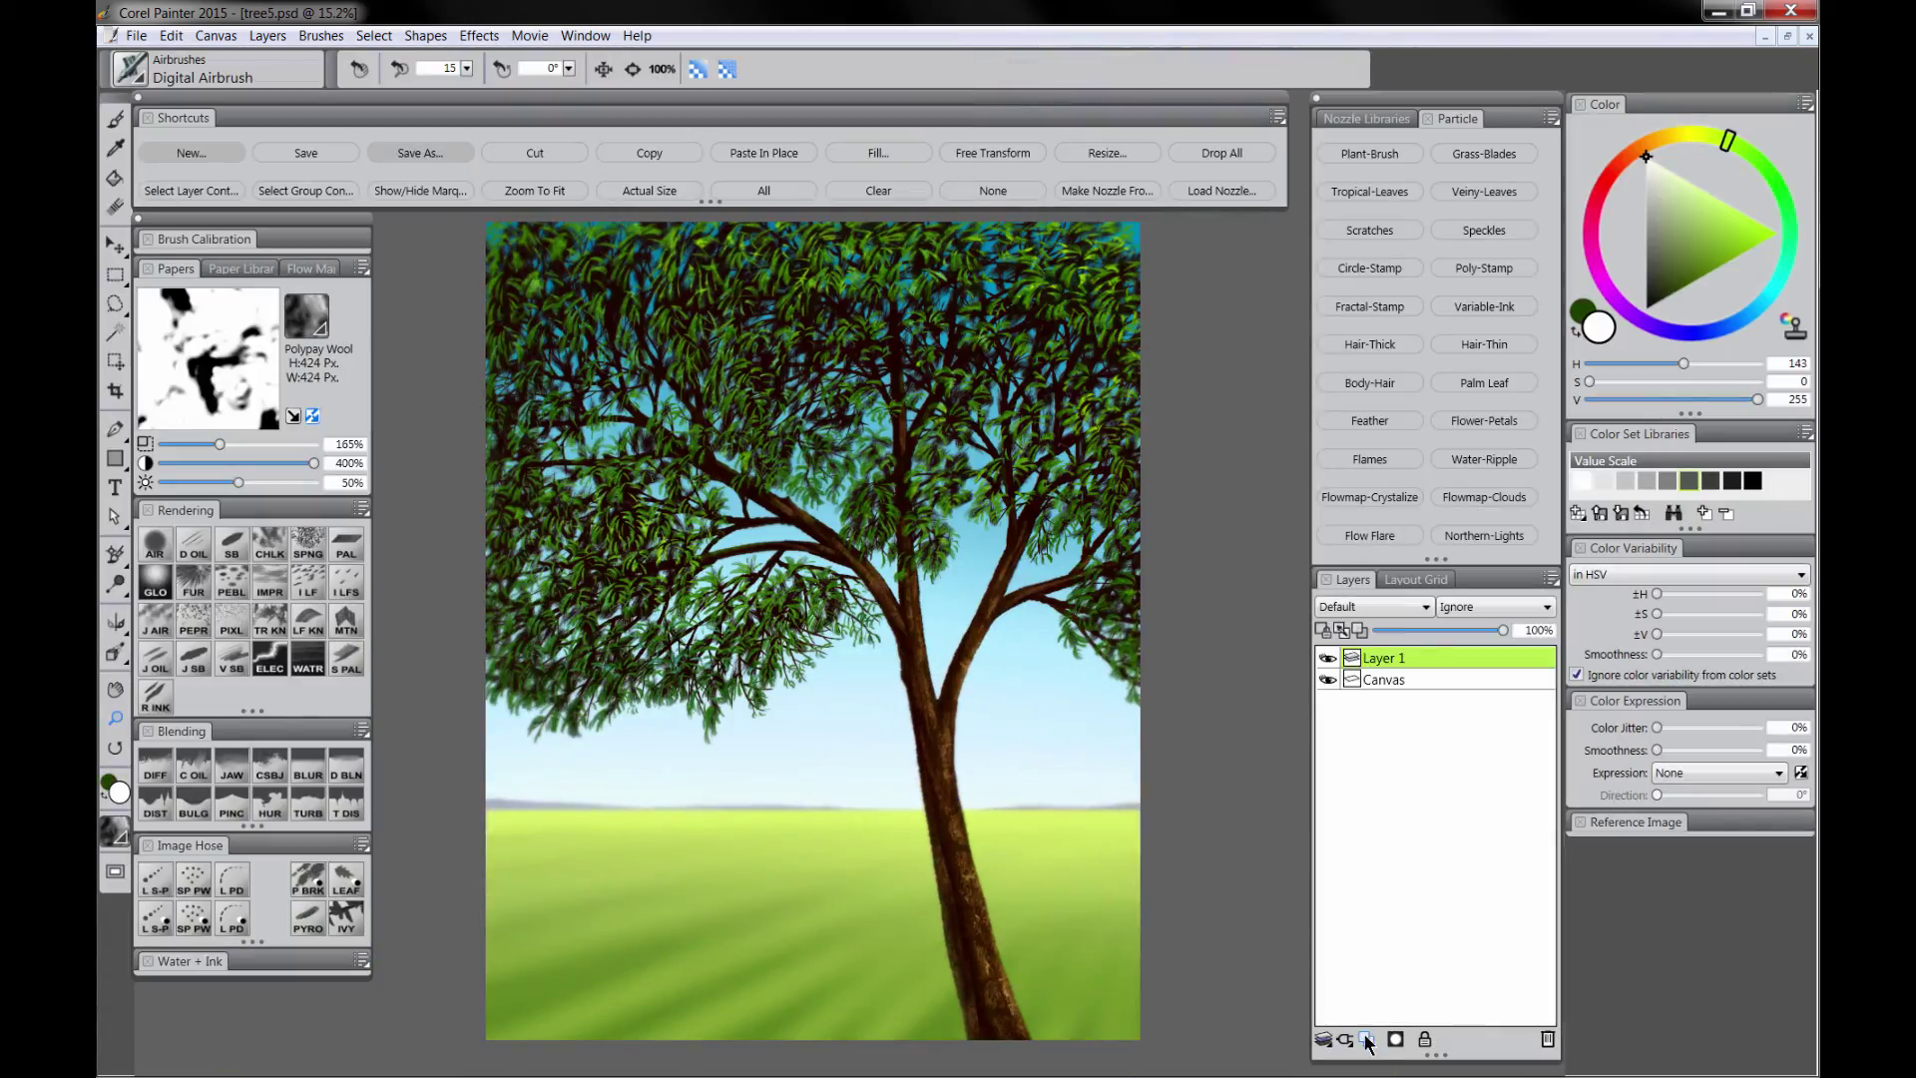
click(1374, 606)
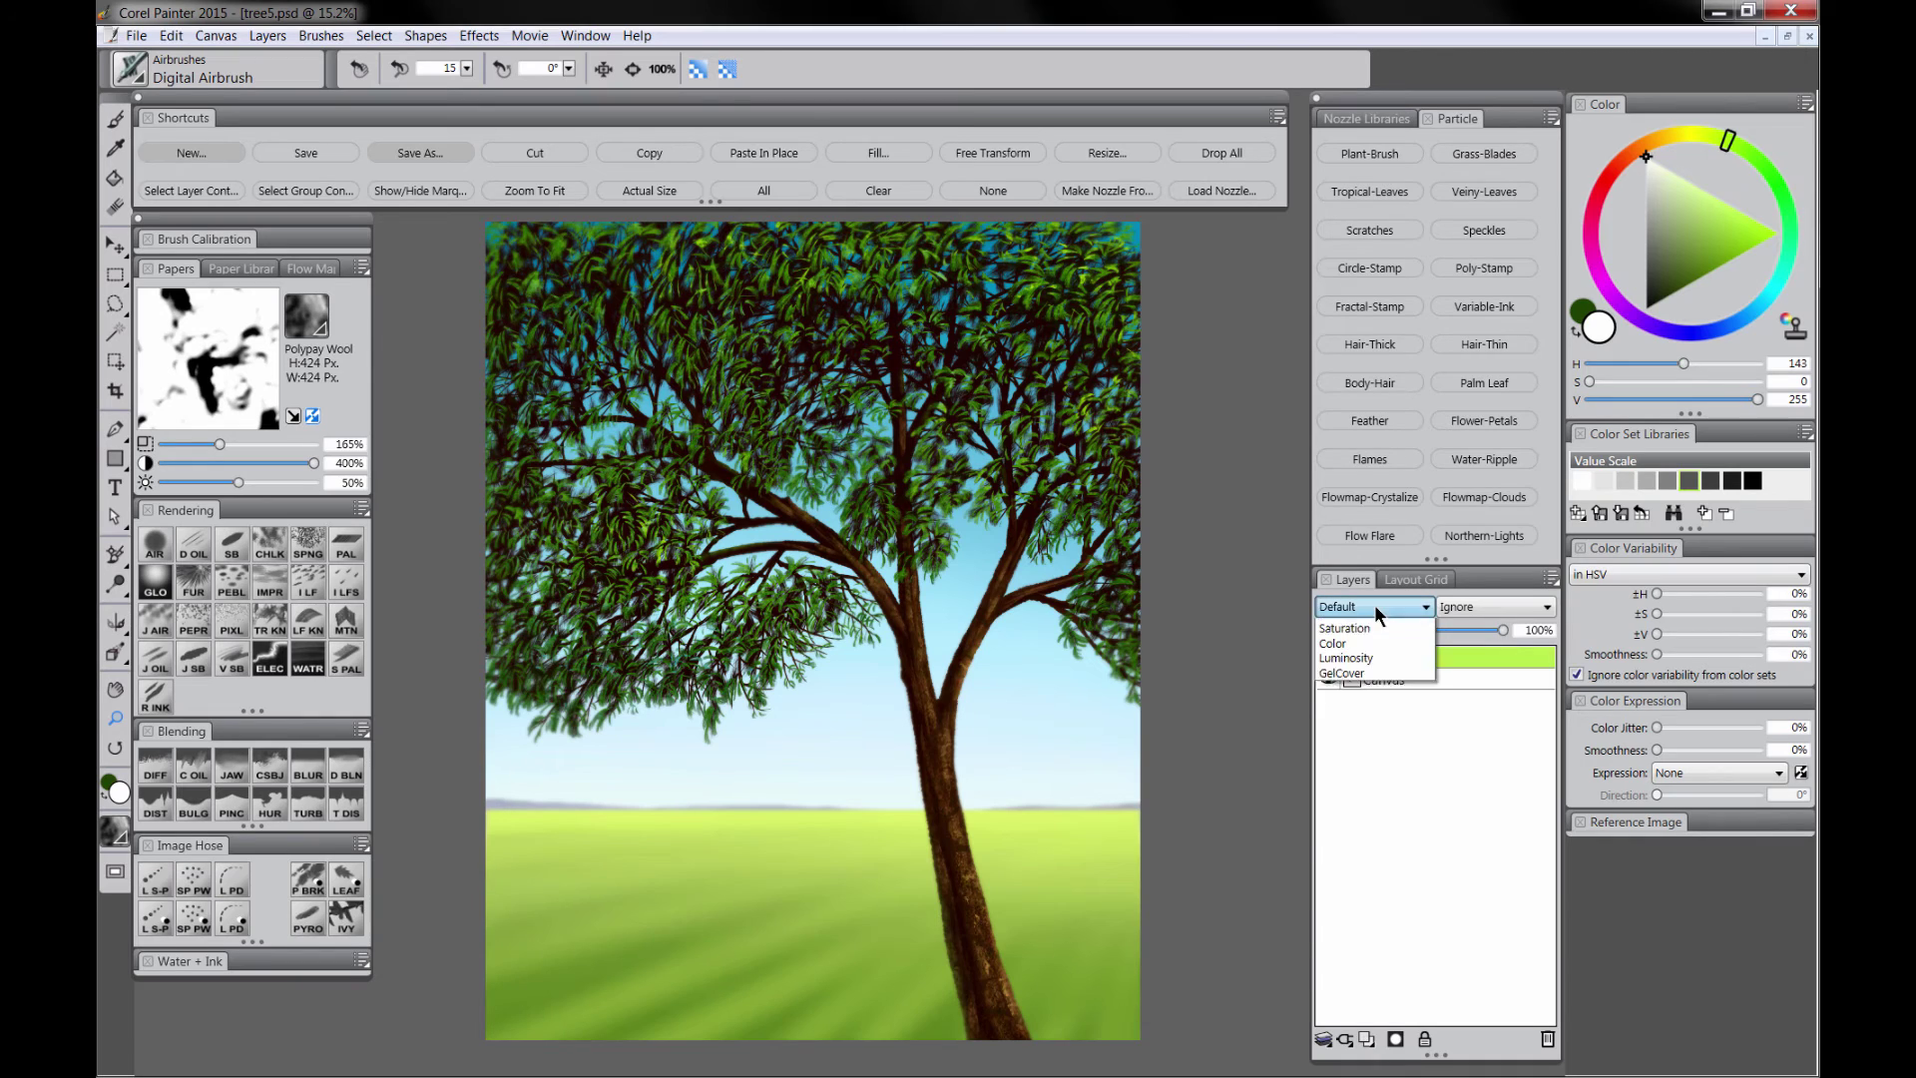
click(1377, 803)
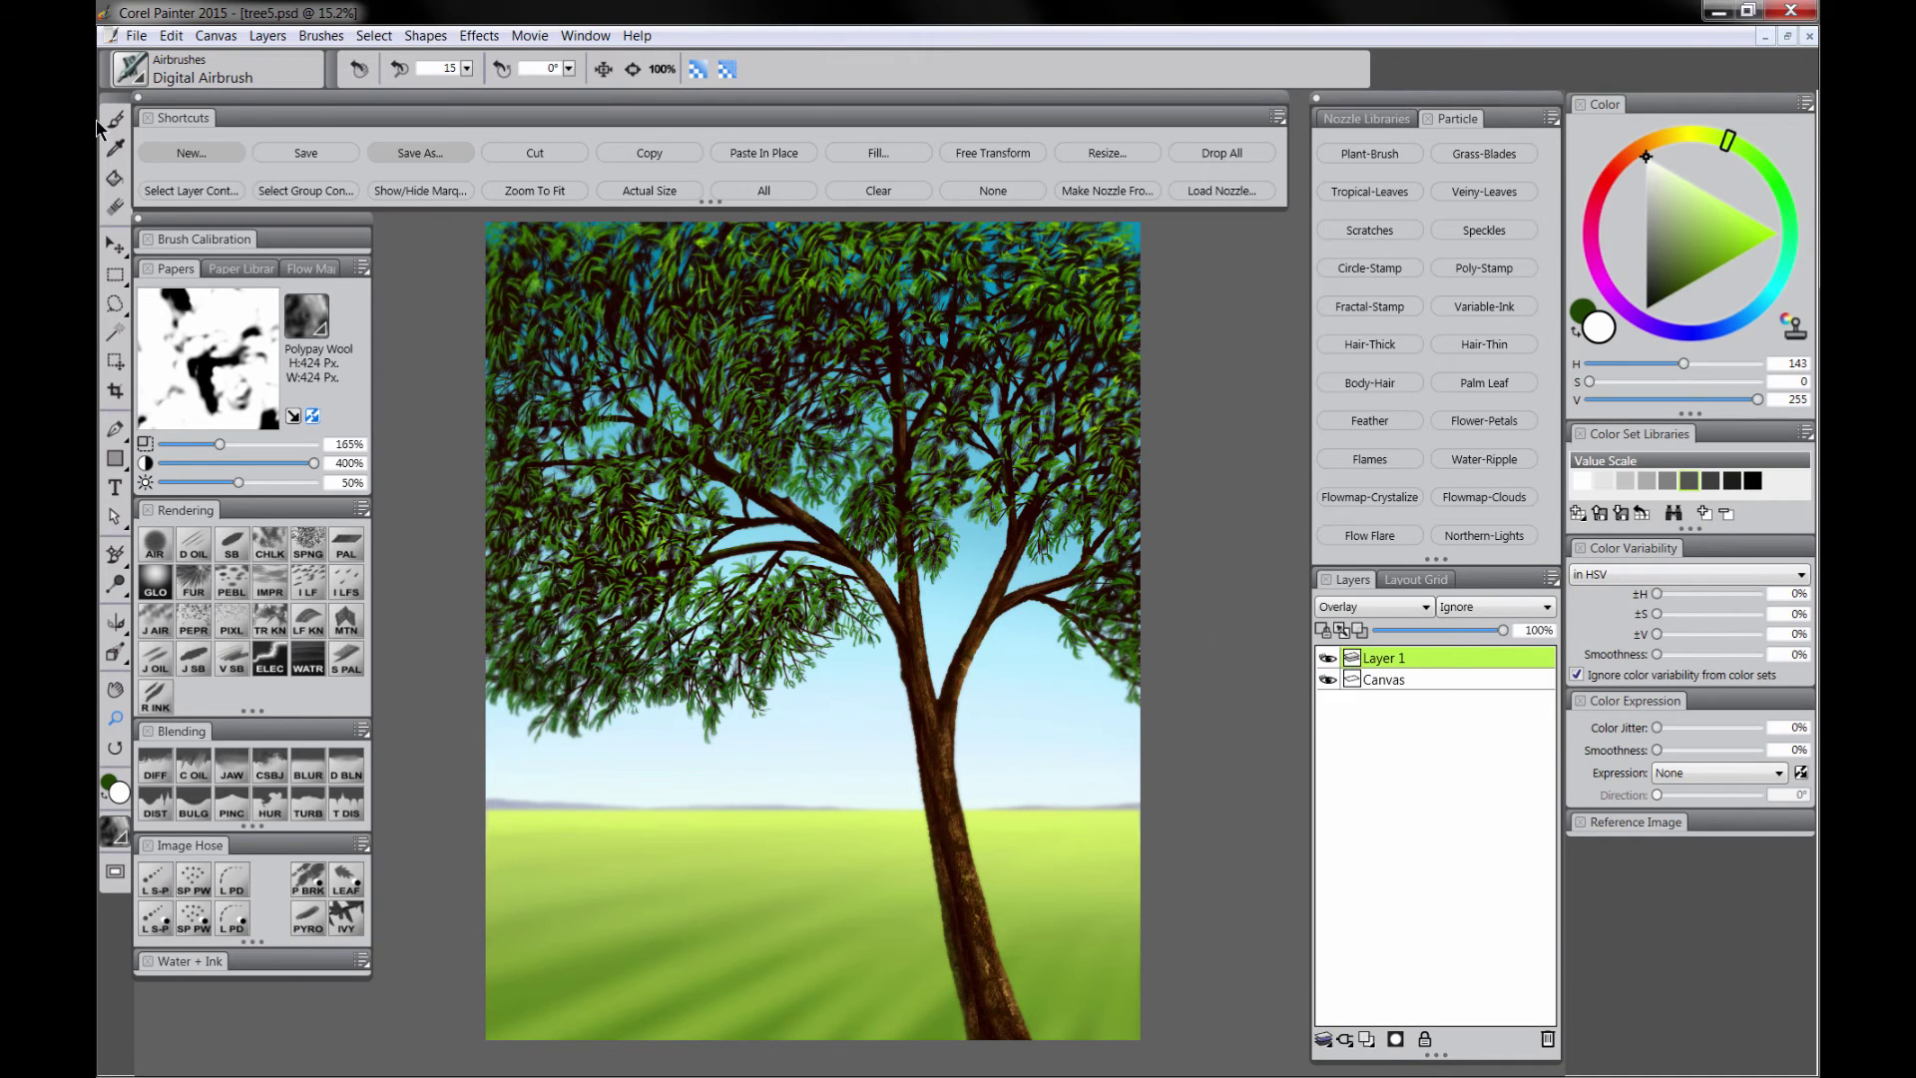
key(b)
alt+click(971, 450)
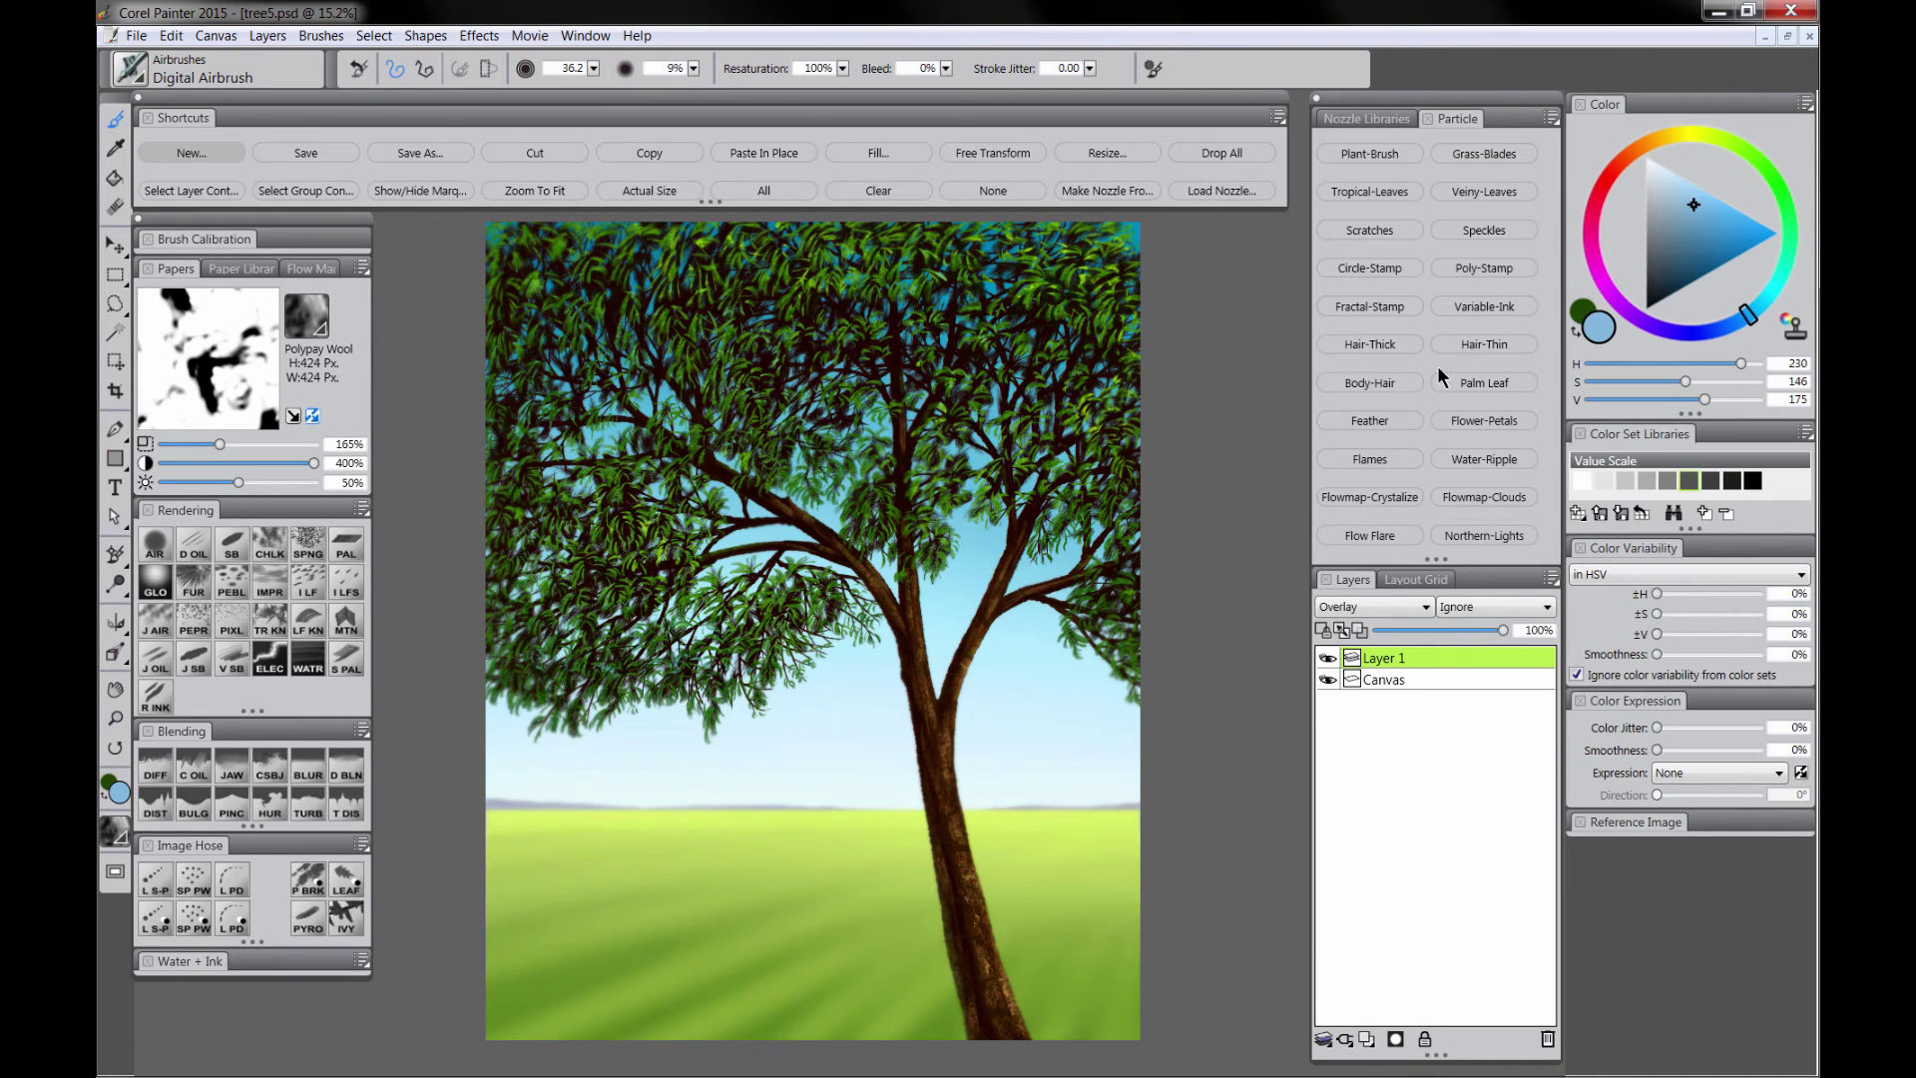
click(890, 153)
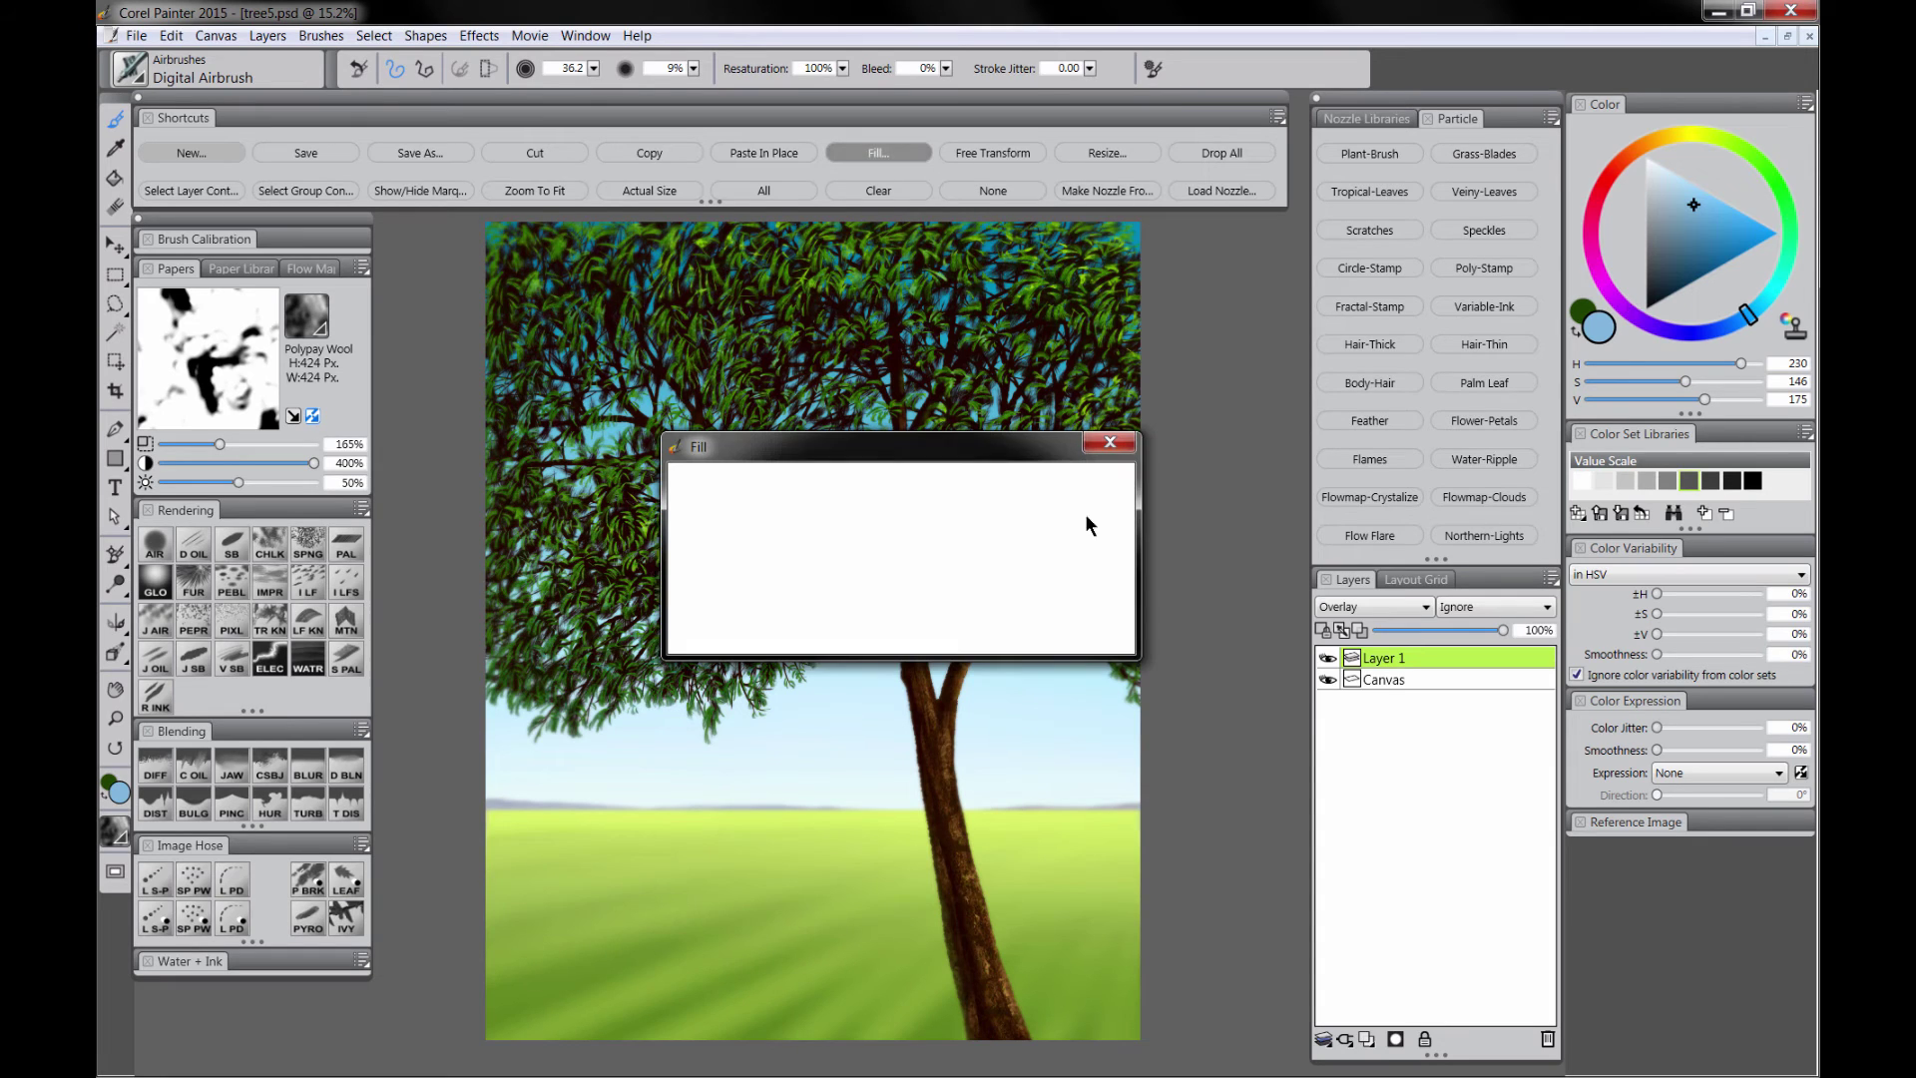
click(988, 633)
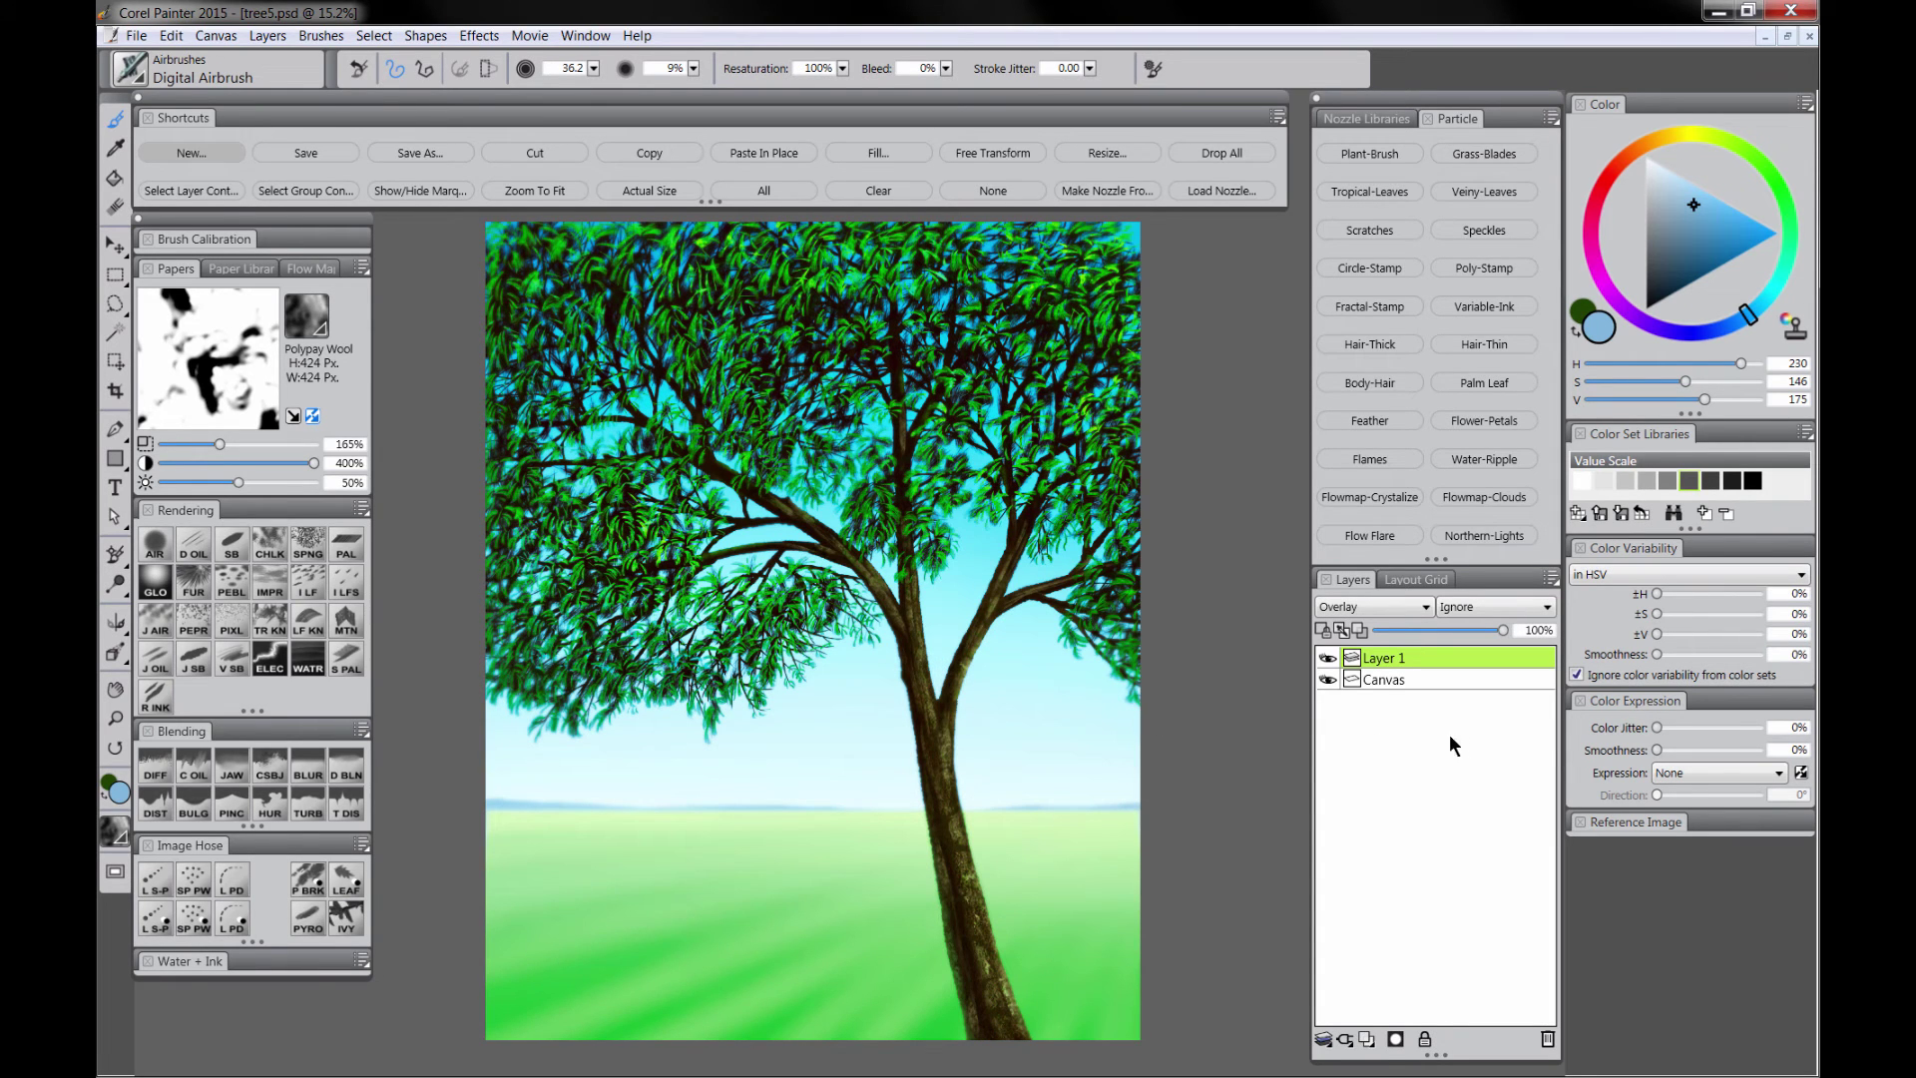
Step: Mask the blue Overlay layer and airbrush the mask in black to keep the tint only around the image edges
click(1395, 1036)
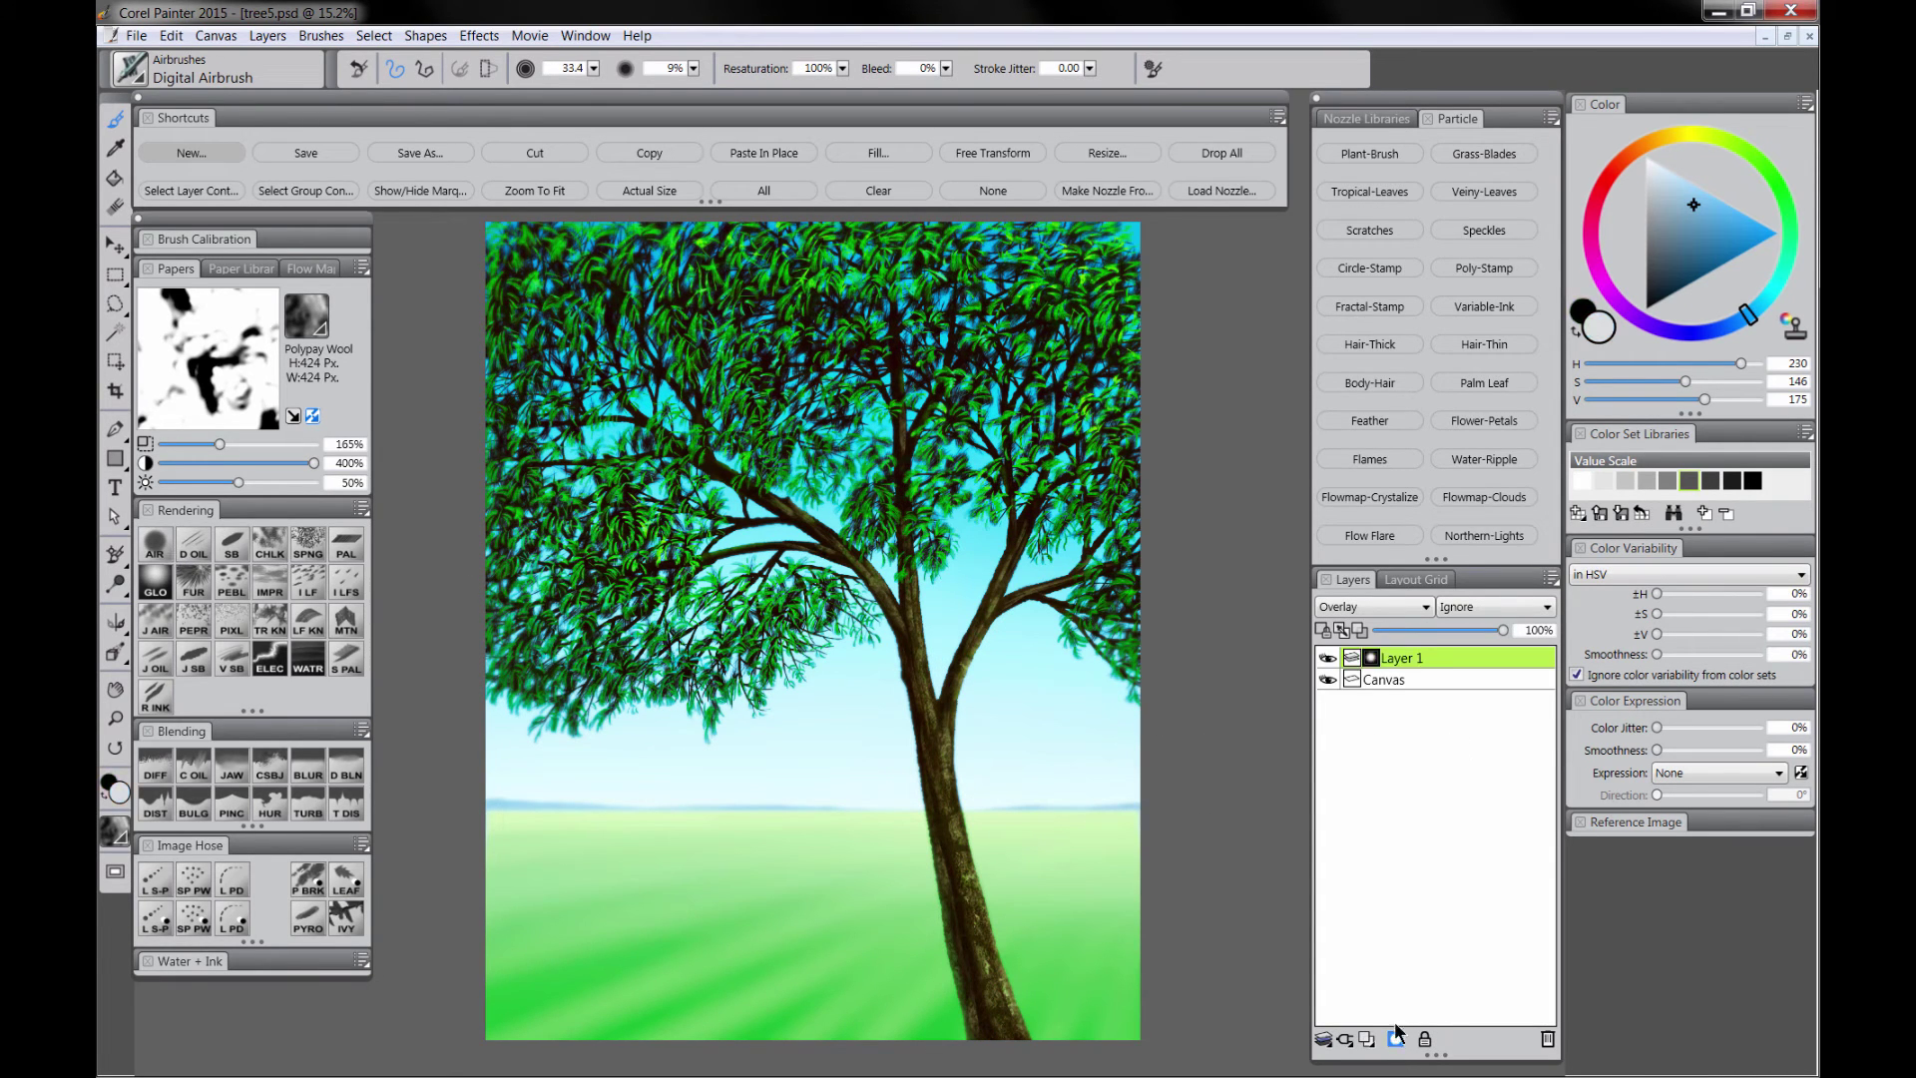
key(Tab)
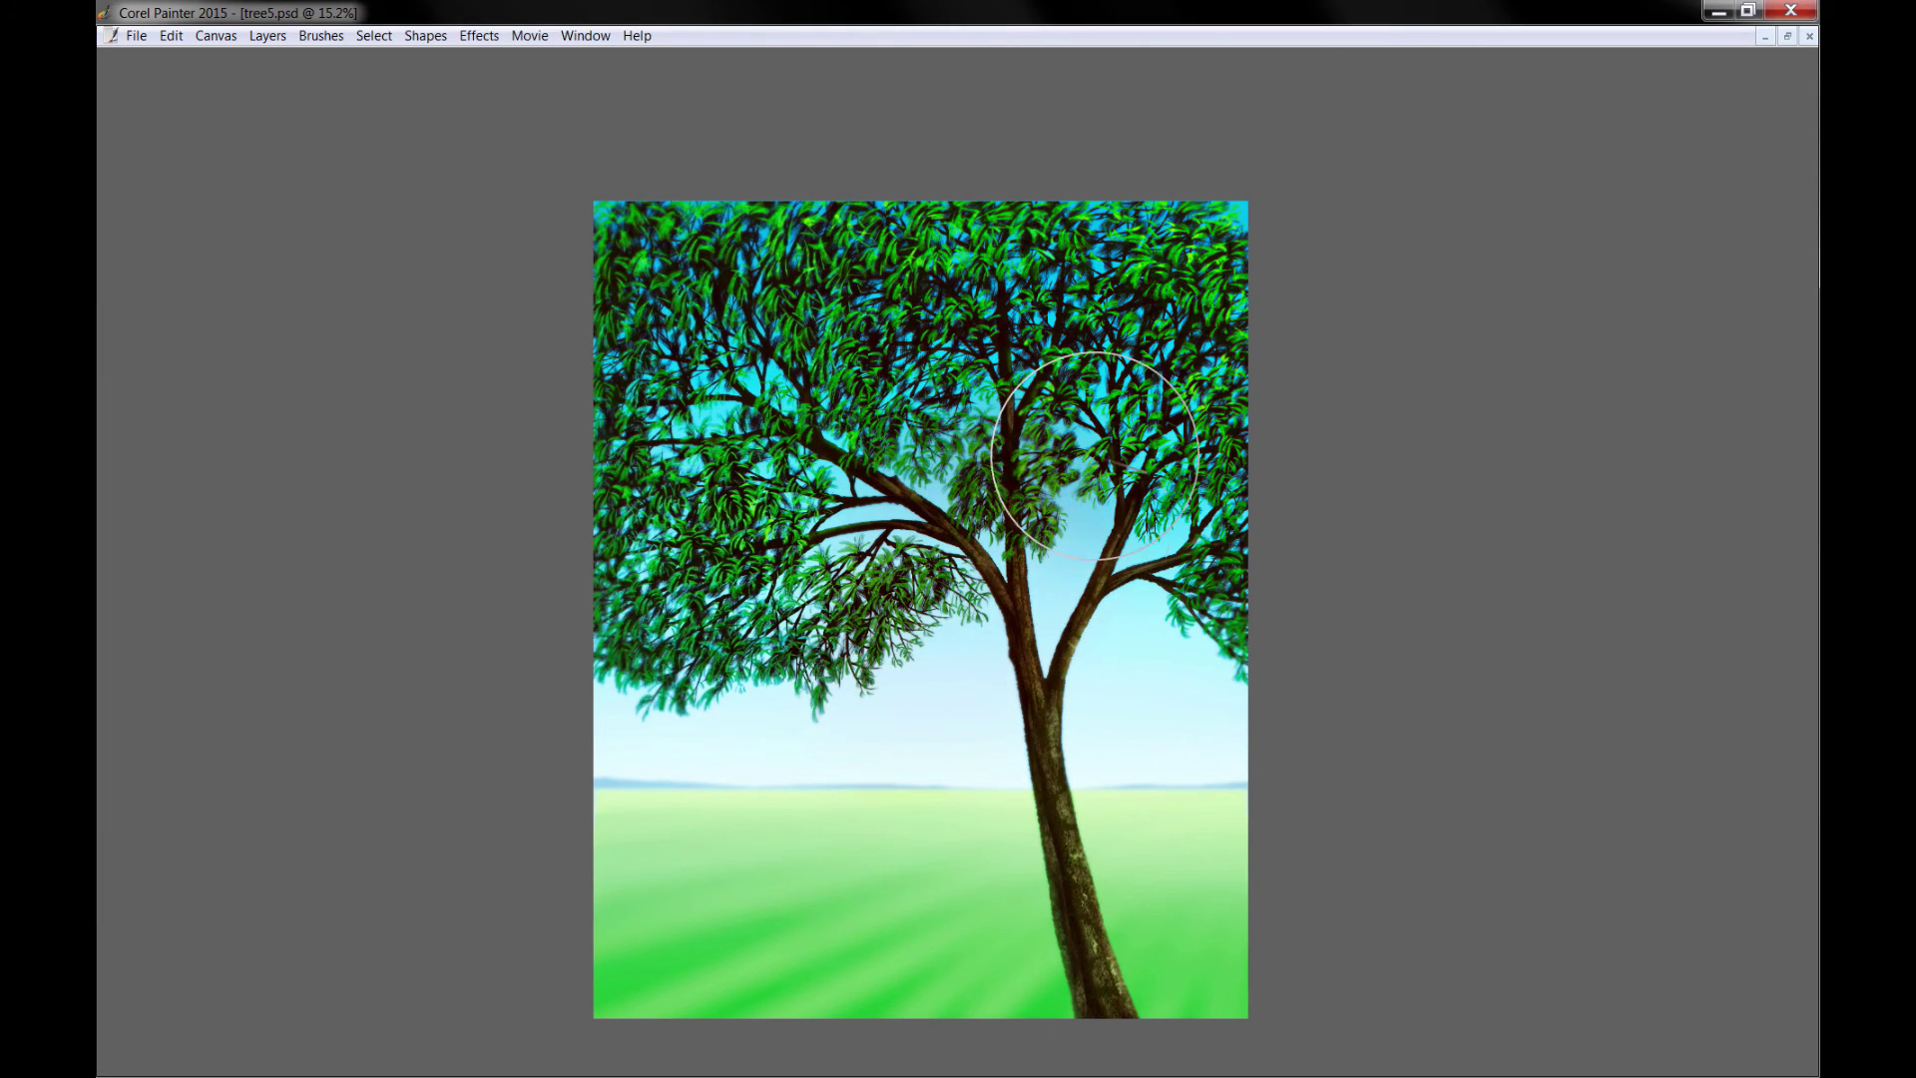
drag(1098, 449, 918, 319)
mouse_move(1037, 327)
mouse_down()
mouse_move(752, 323)
mouse_move(843, 281)
mouse_move(1164, 356)
mouse_move(1079, 336)
mouse_move(702, 604)
mouse_move(769, 727)
mouse_move(729, 548)
mouse_move(934, 805)
mouse_move(1057, 594)
mouse_move(792, 747)
mouse_move(793, 820)
mouse_move(672, 901)
mouse_move(1041, 941)
mouse_move(1170, 726)
mouse_up()
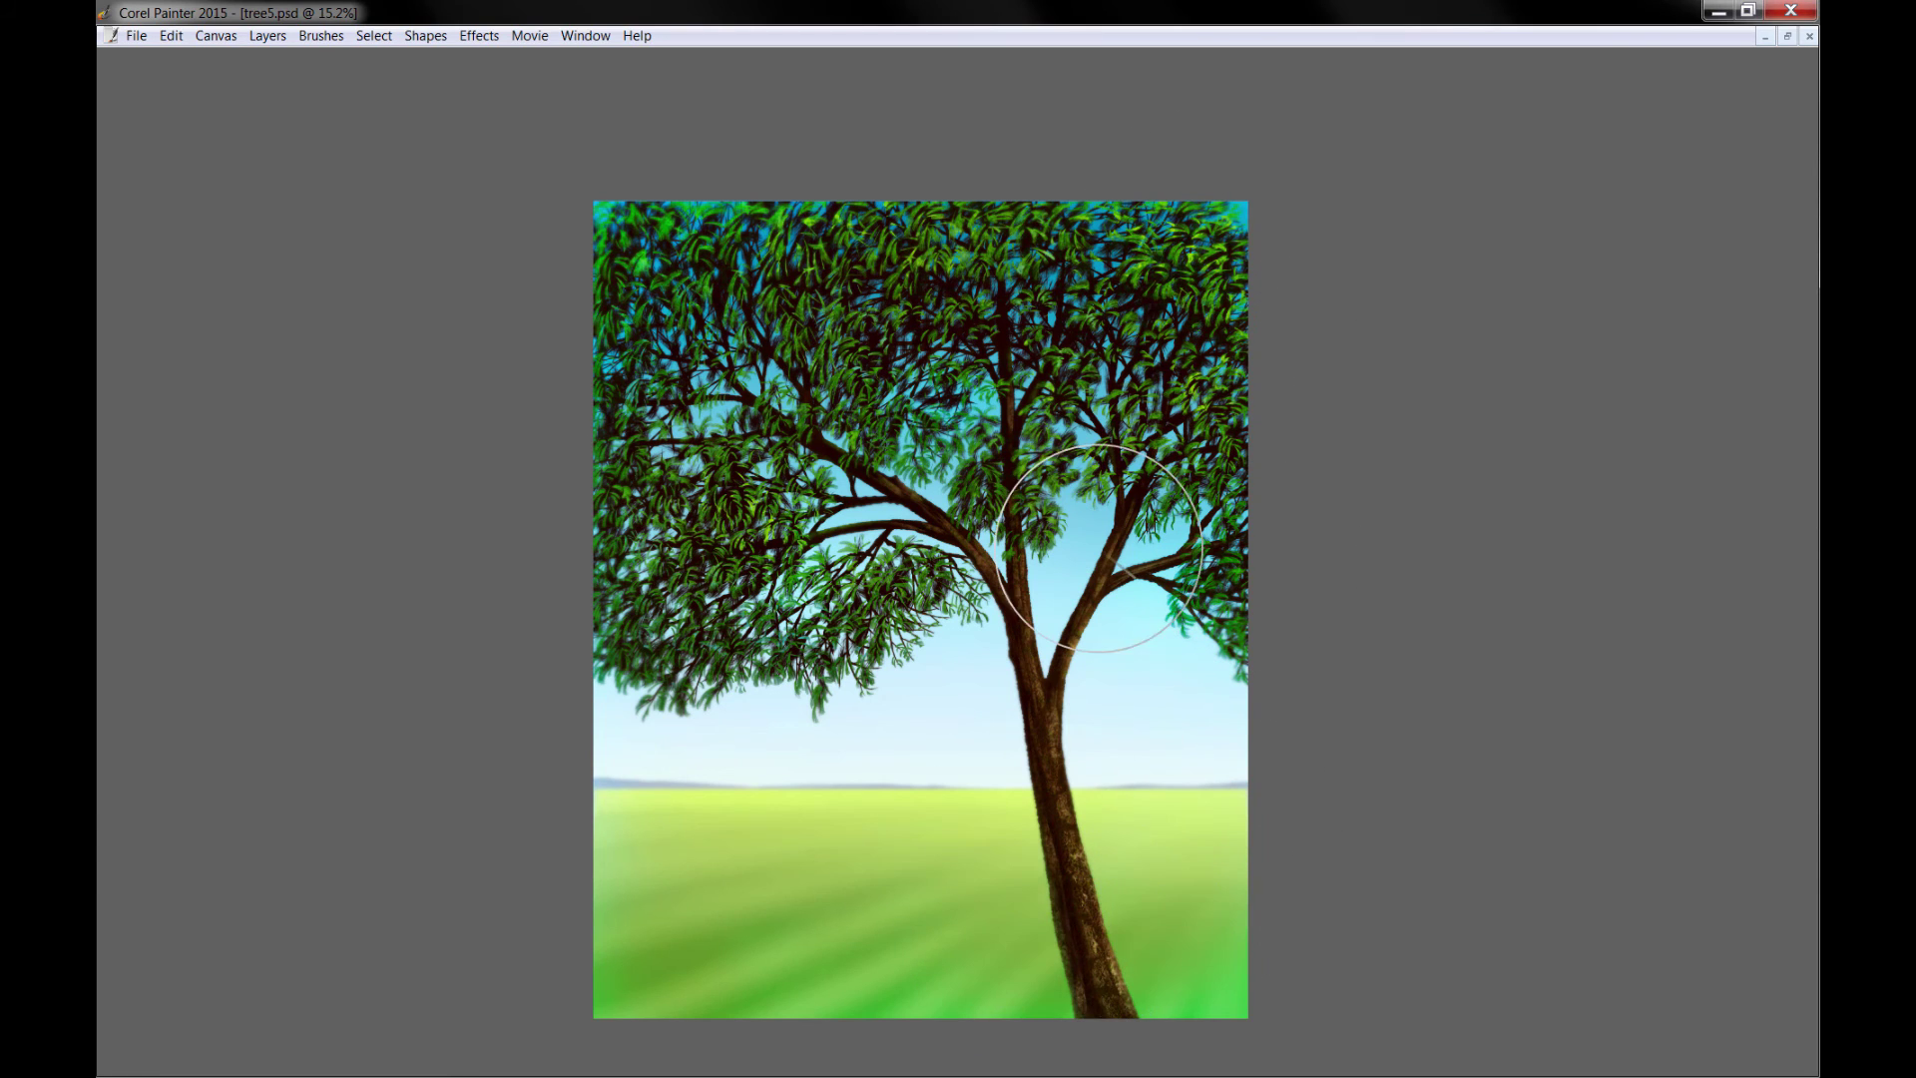
key(Tab)
Step: Add a second Overlay layer and fill it with an orange-brown current color at 100% opacity
click(1368, 1038)
click(1373, 607)
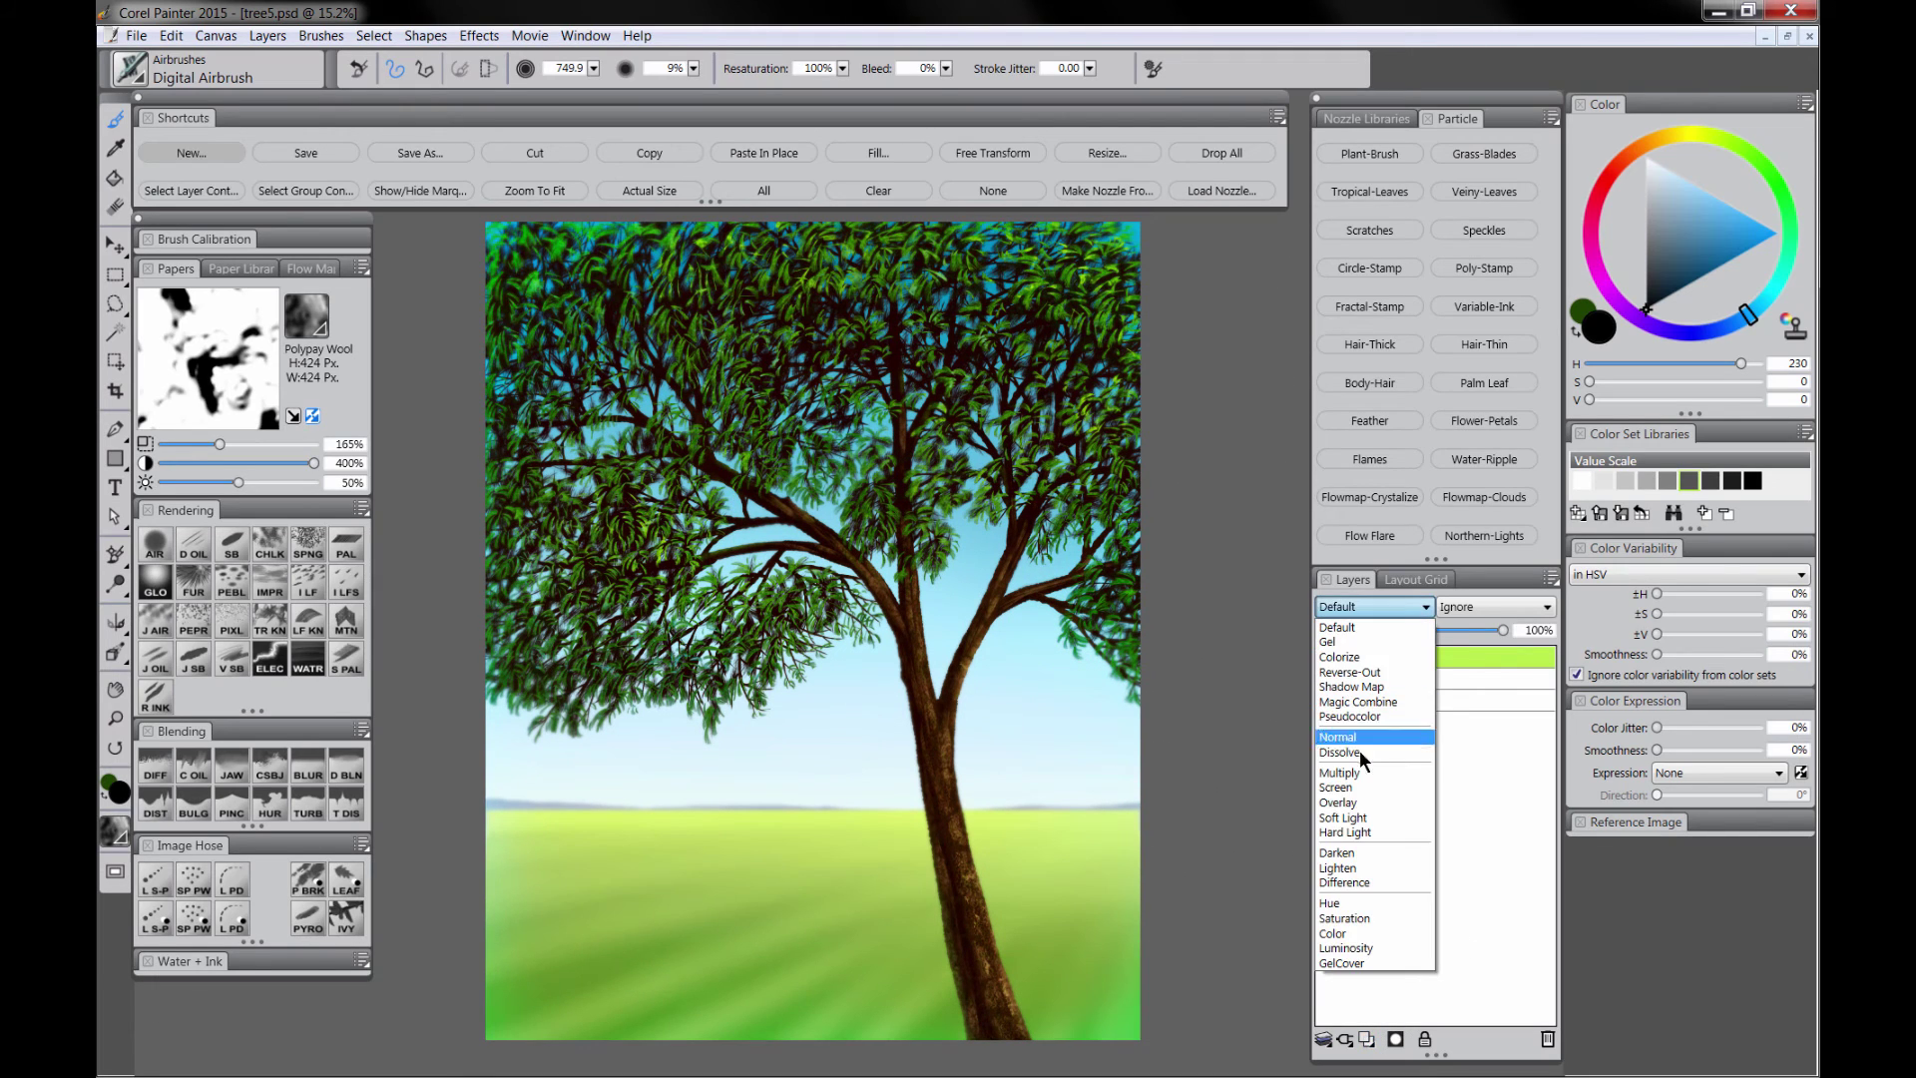
click(1361, 800)
click(1648, 139)
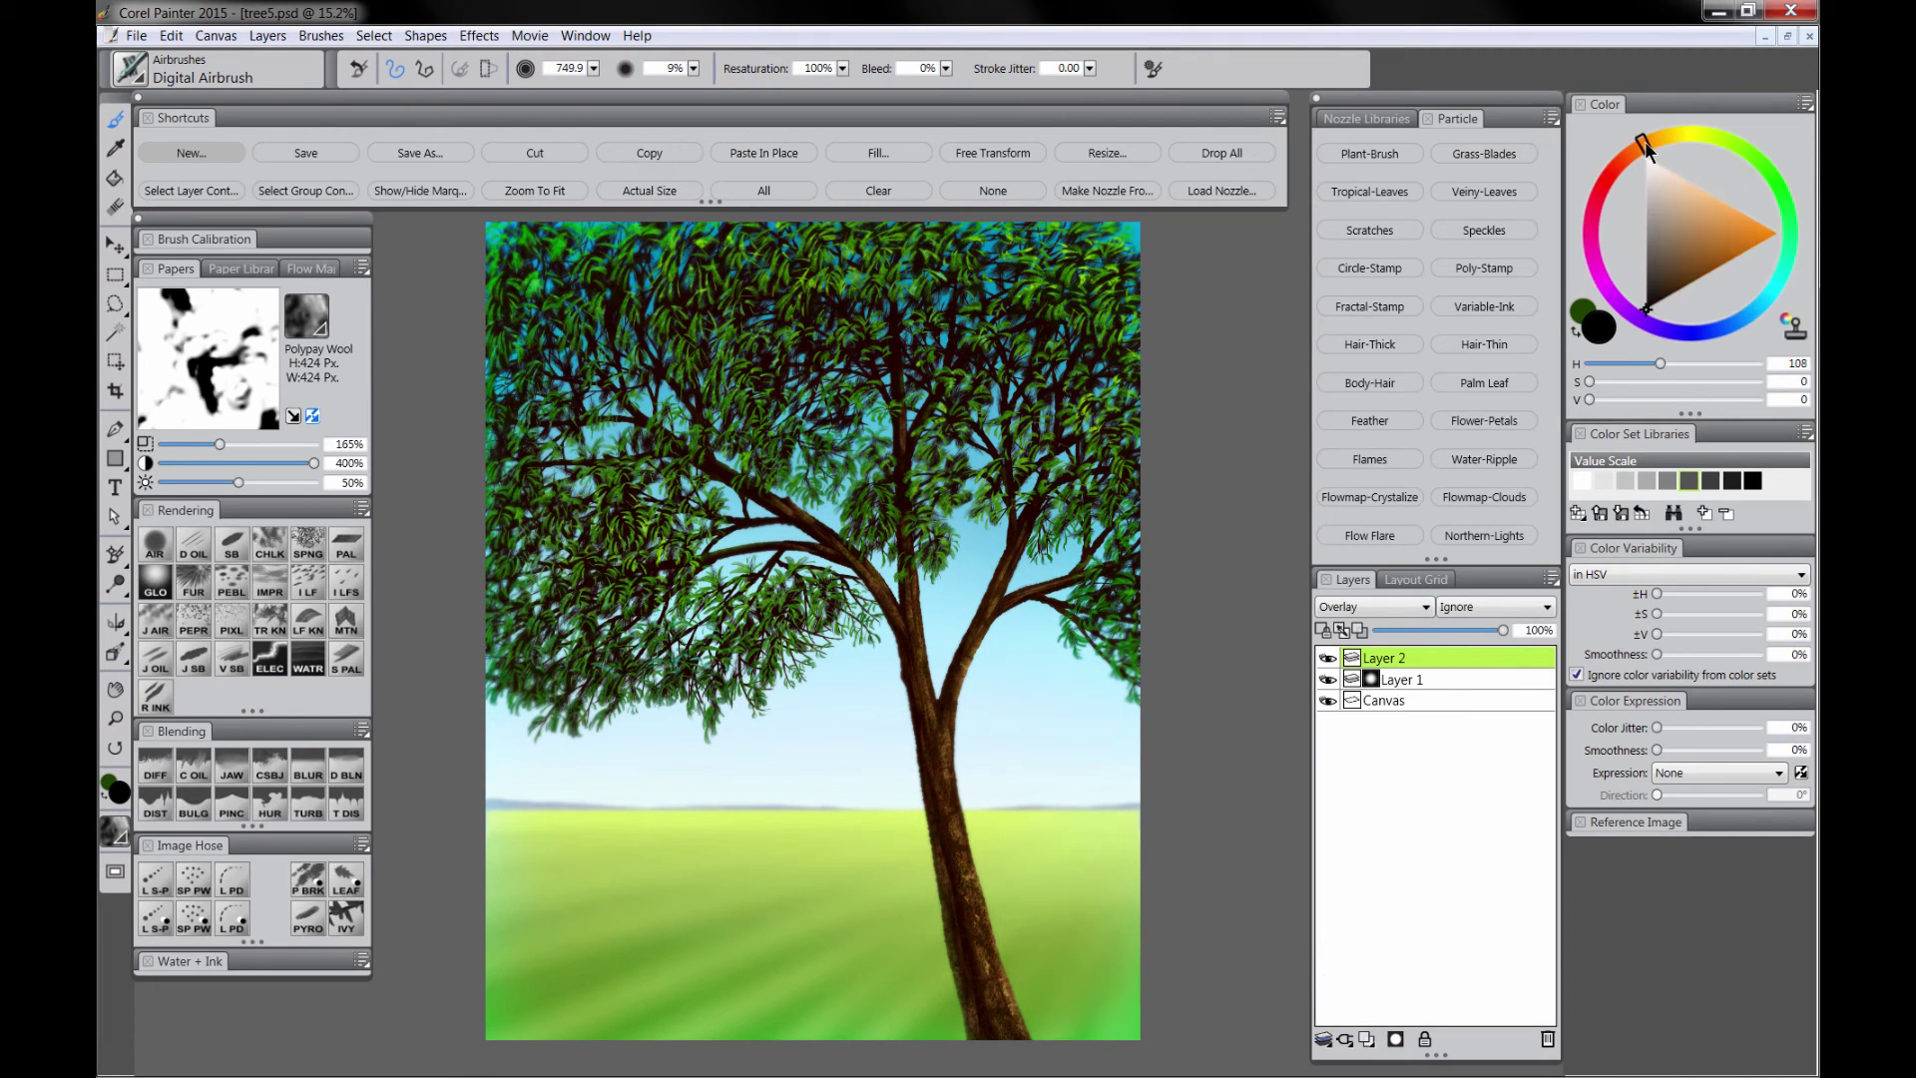
click(1725, 263)
click(898, 157)
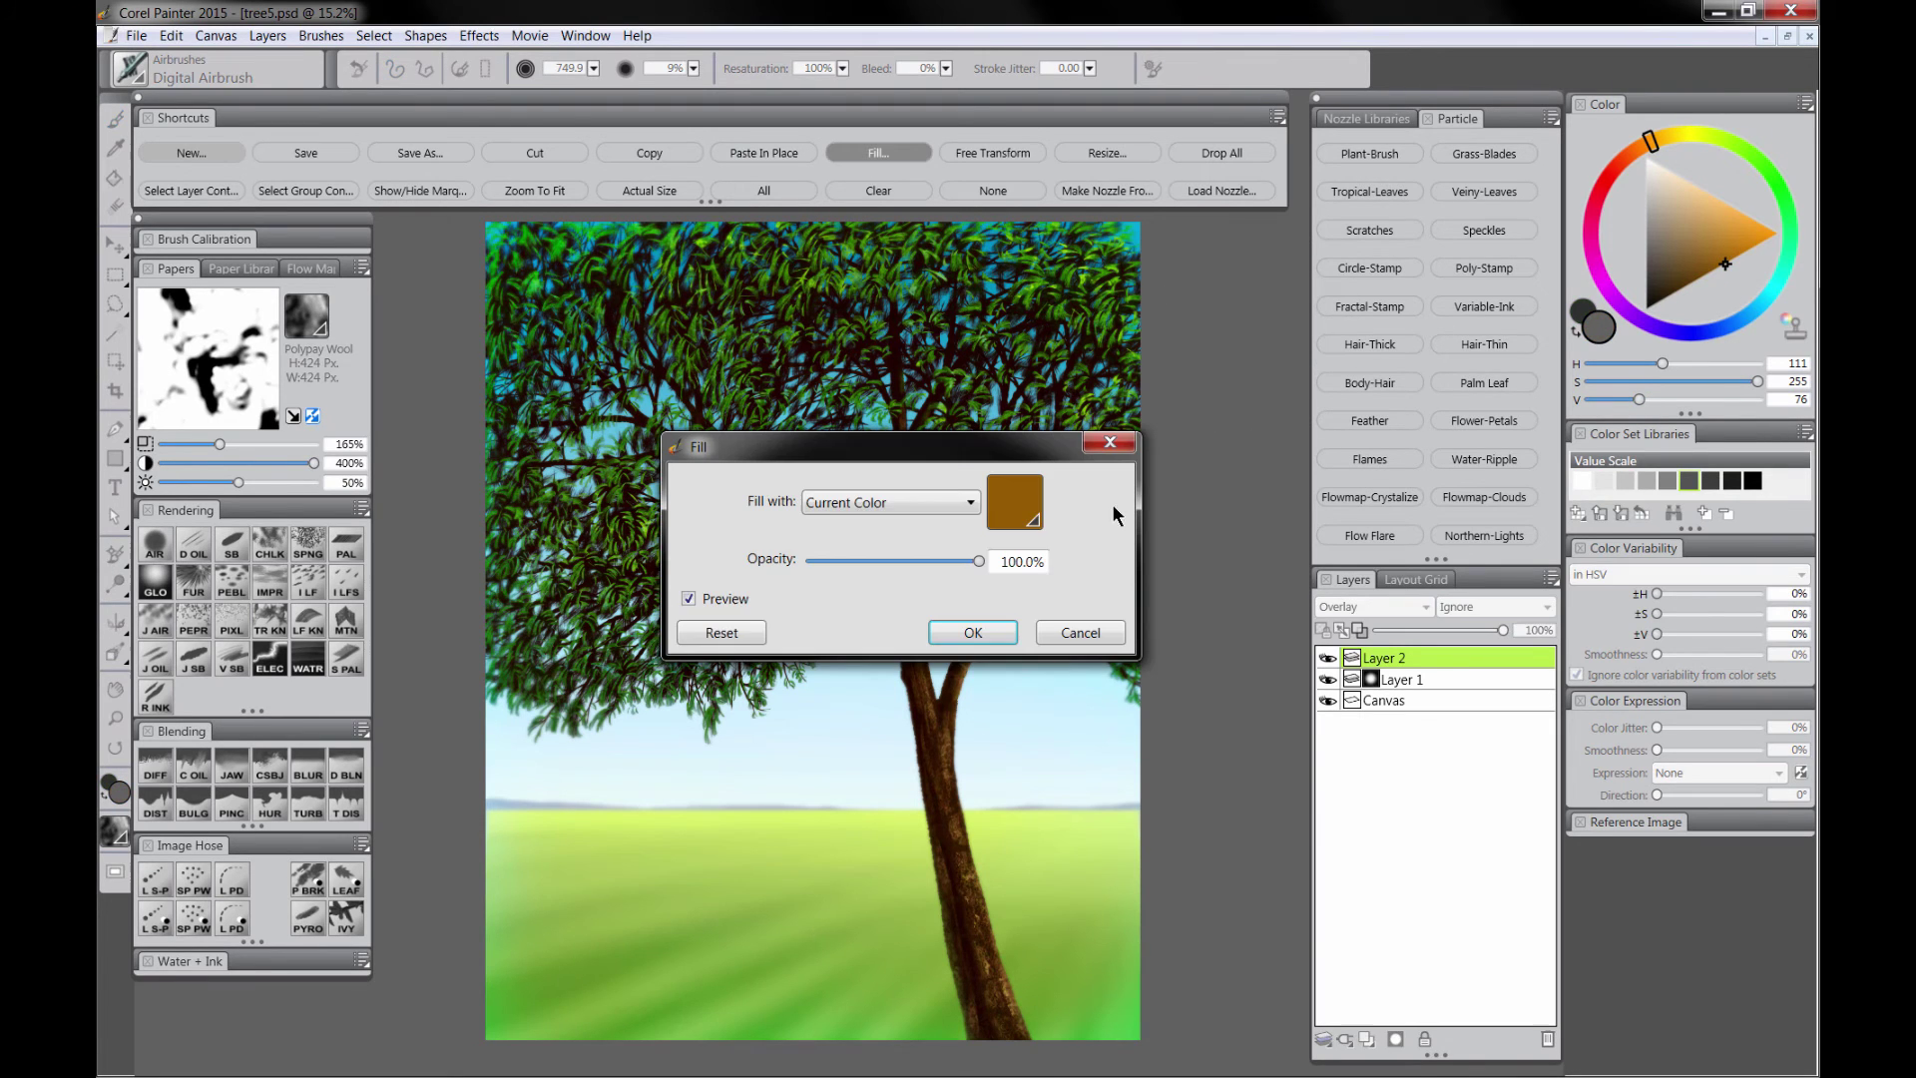
click(982, 630)
Step: Mask the orange-brown layer and airbrush the mask in black to keep the warm tint mainly on the right side
key(Tab)
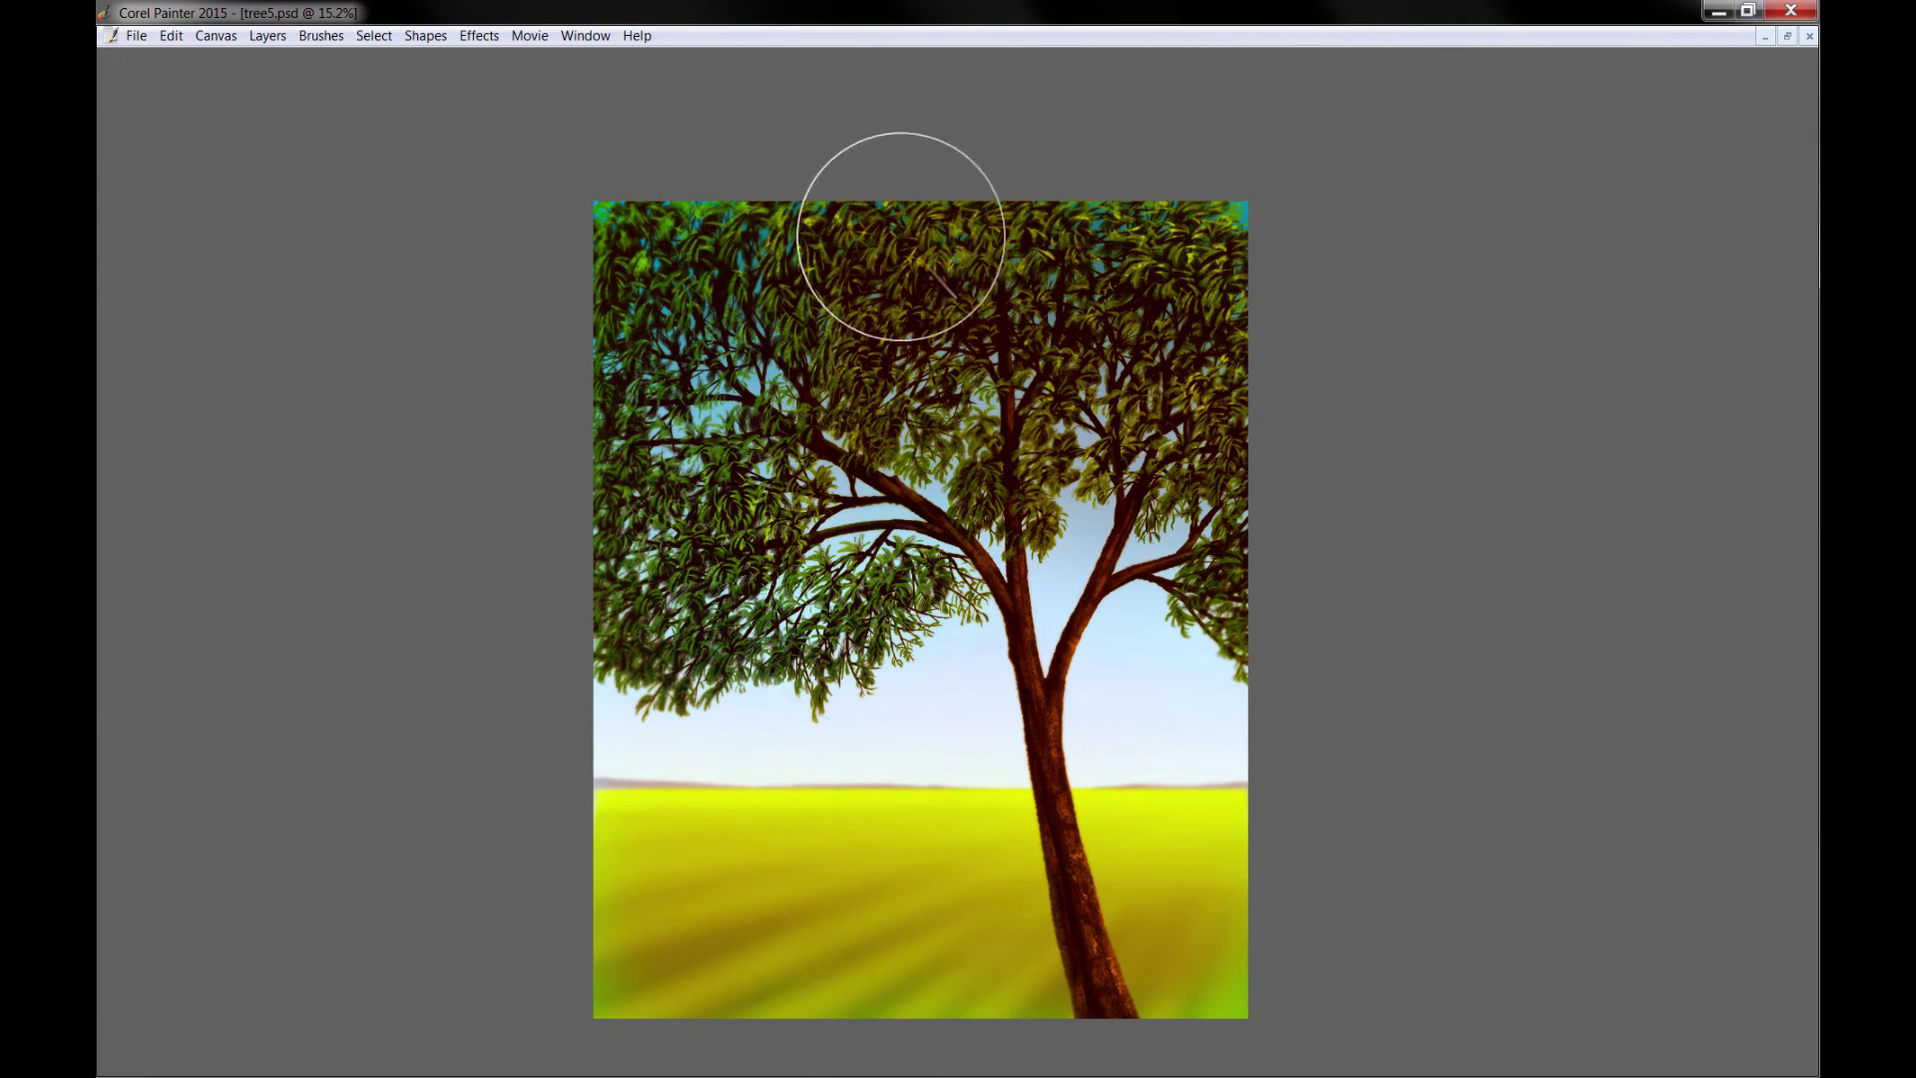
key(Tab)
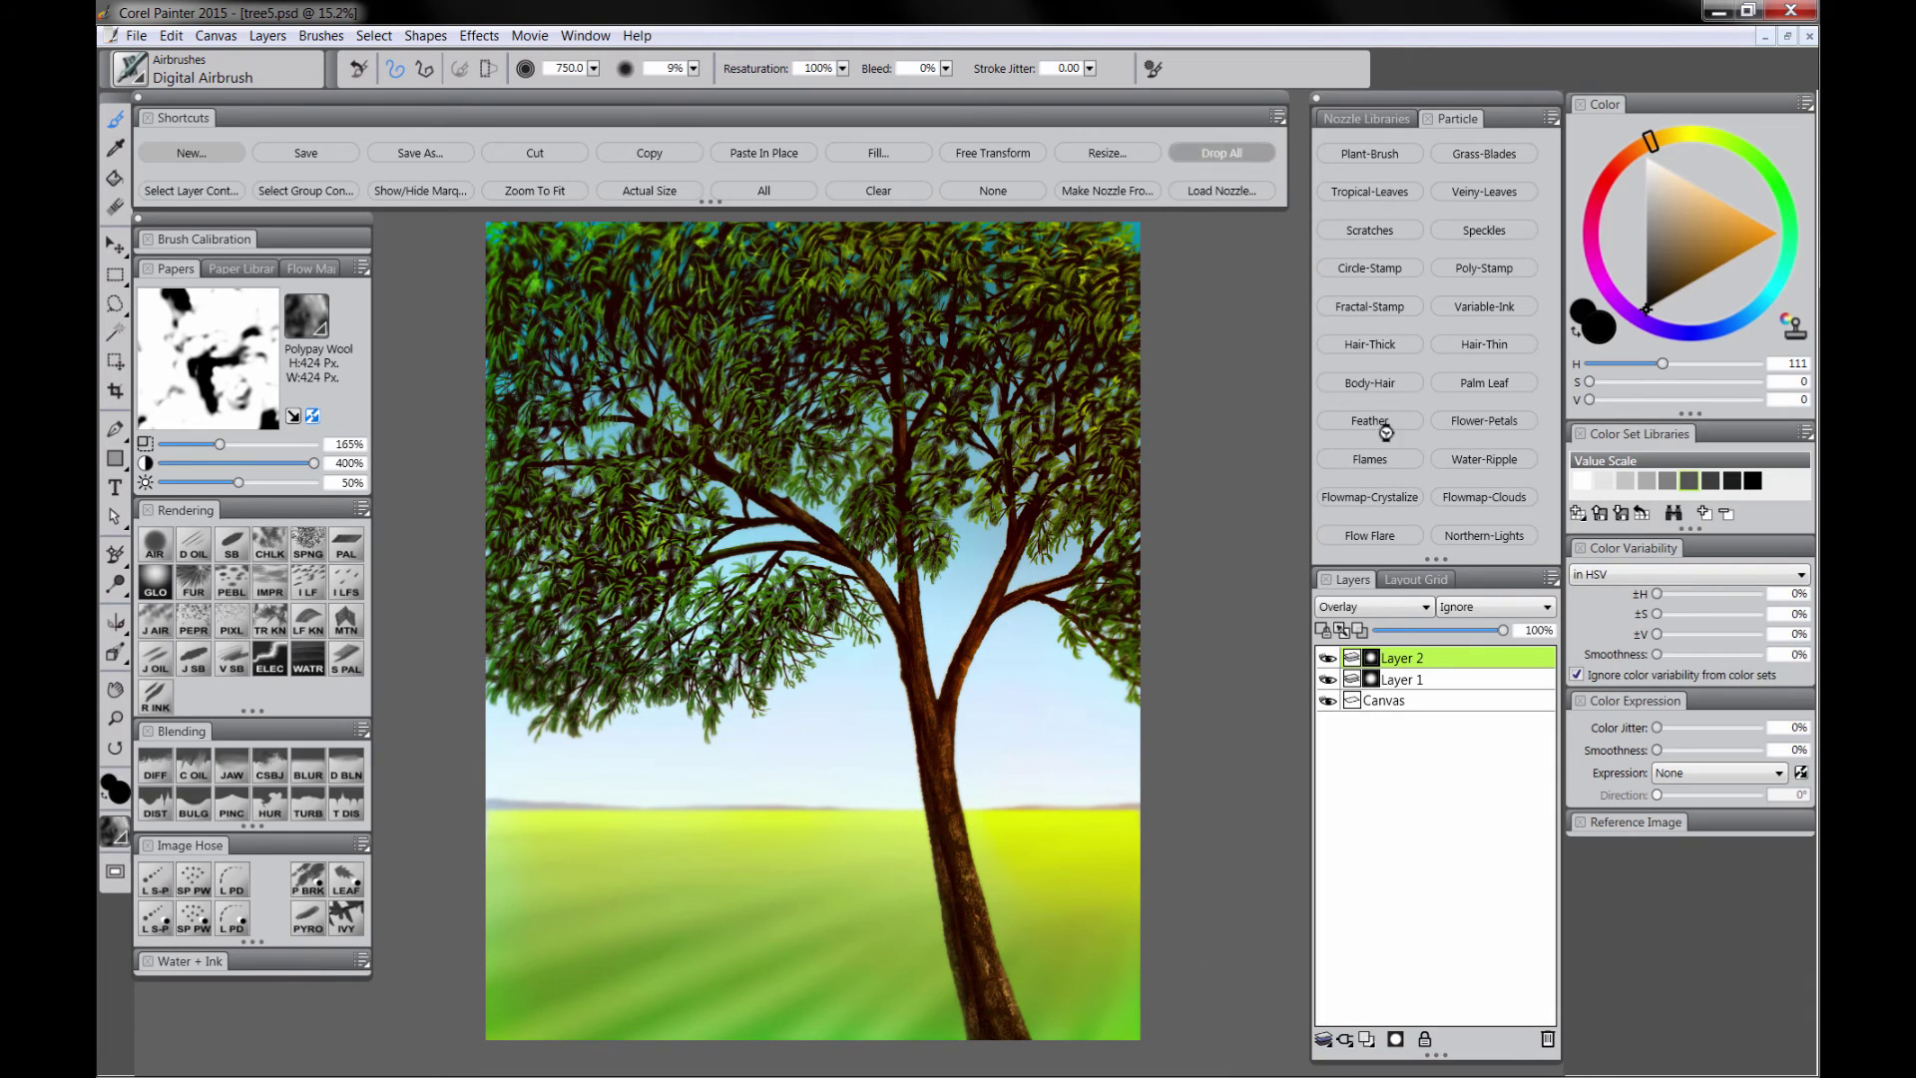
Step: Paste a copy of the flattened image as a Screen layer and hide it with a black-filled layer mask
key(ctrl+z)
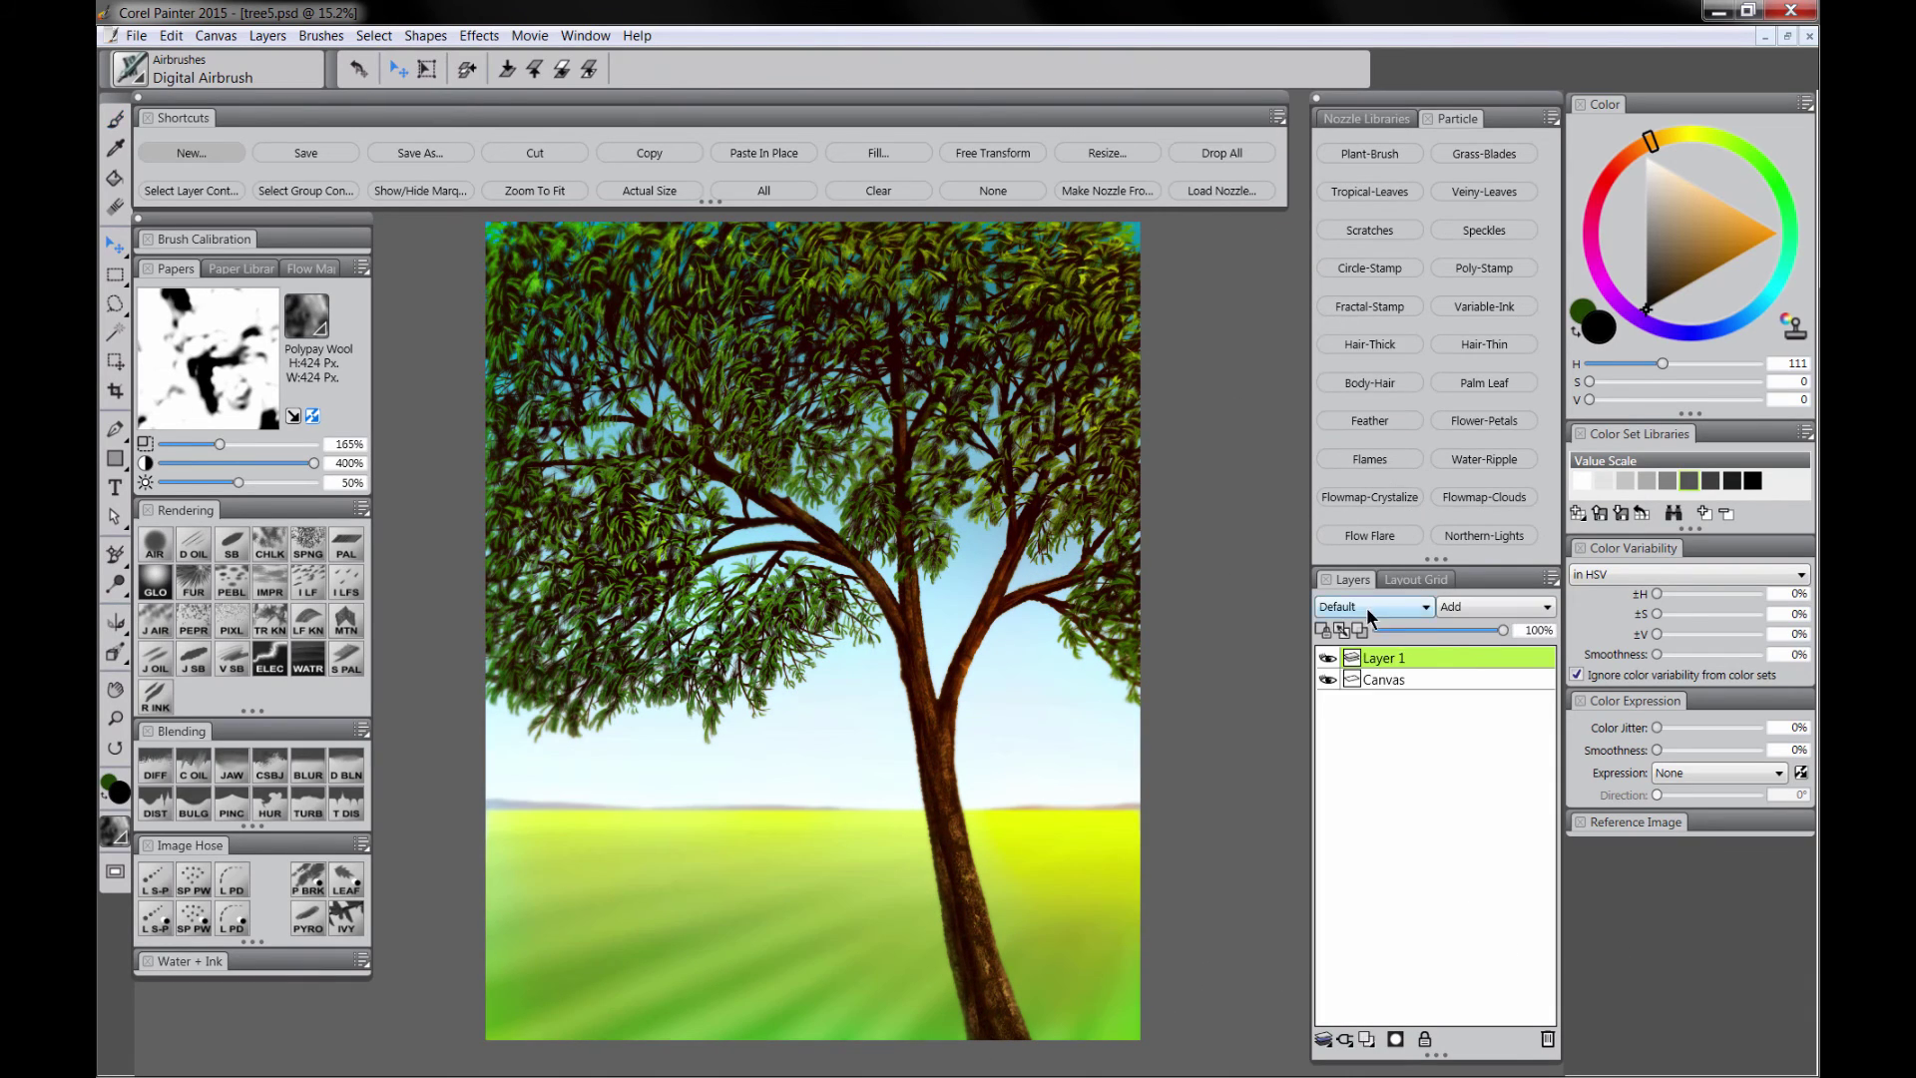
click(1369, 606)
click(1369, 787)
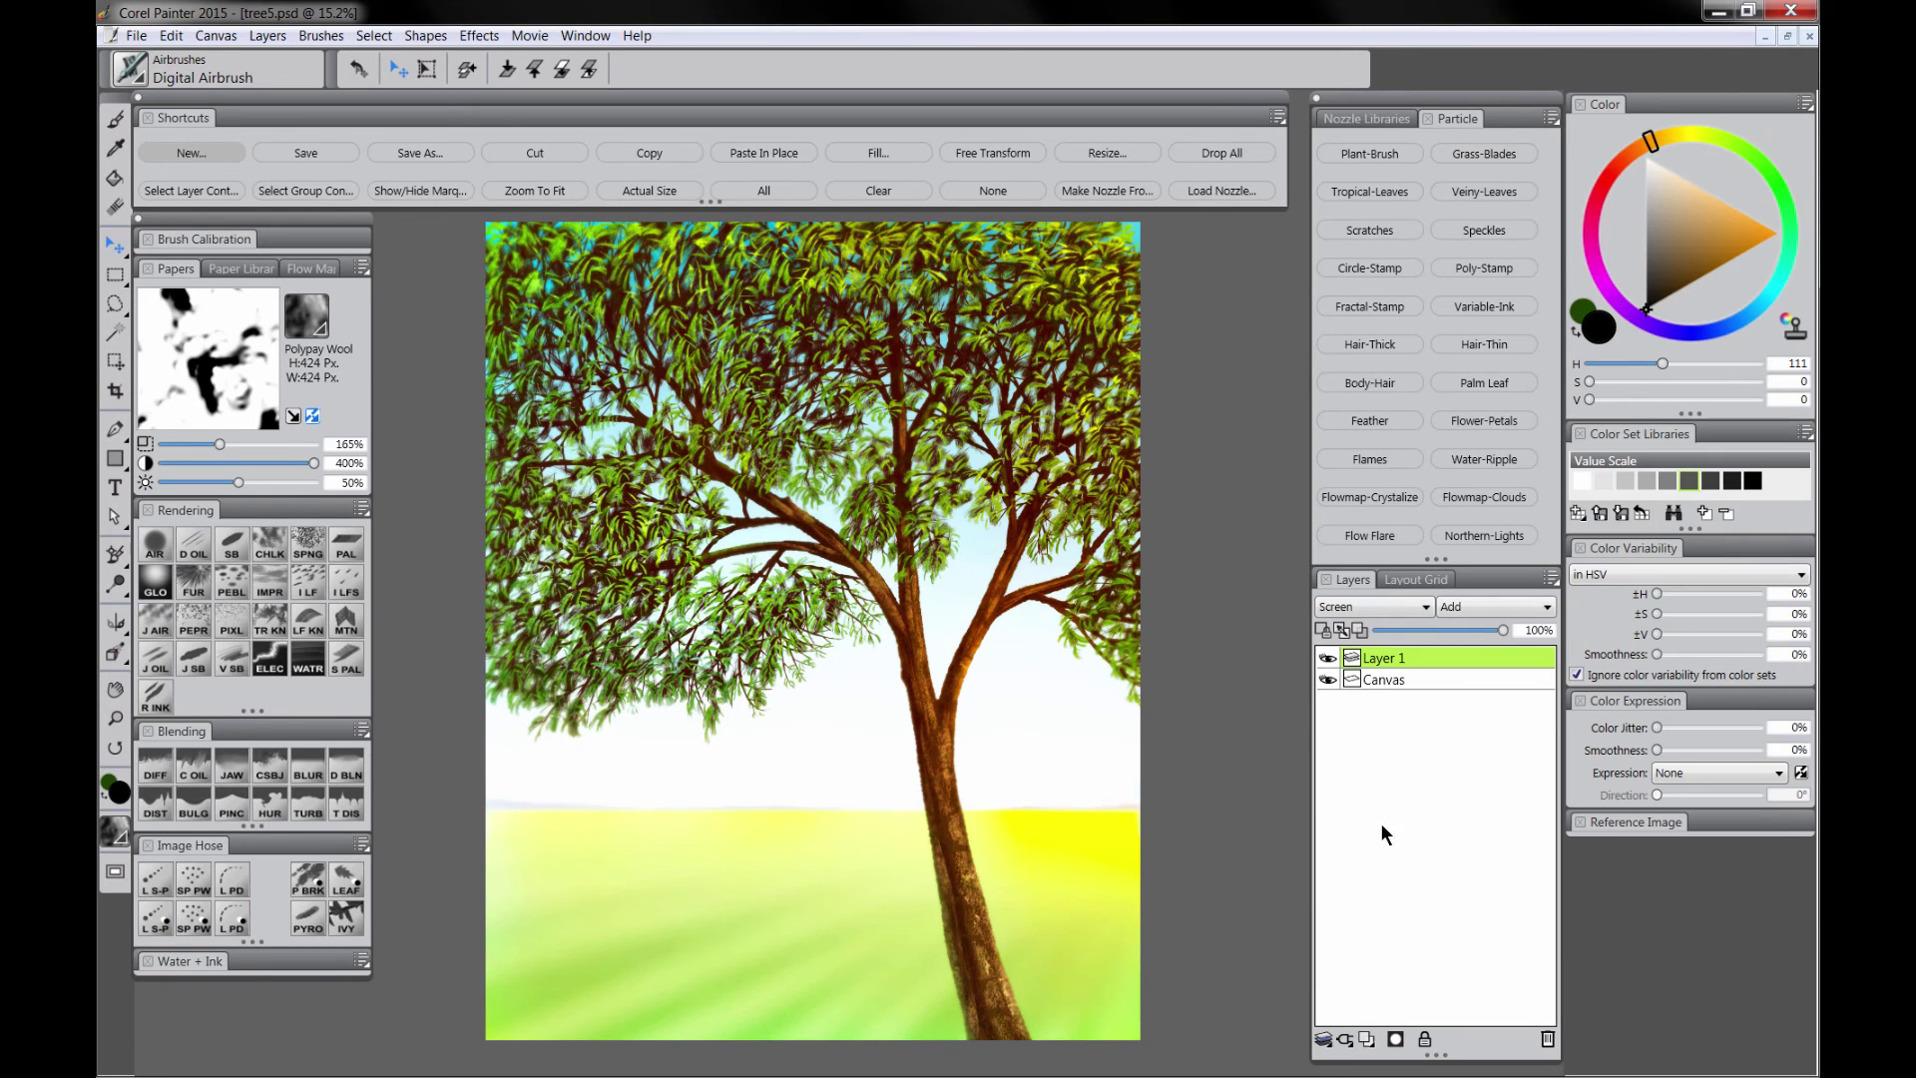
click(1394, 1037)
click(878, 153)
click(975, 632)
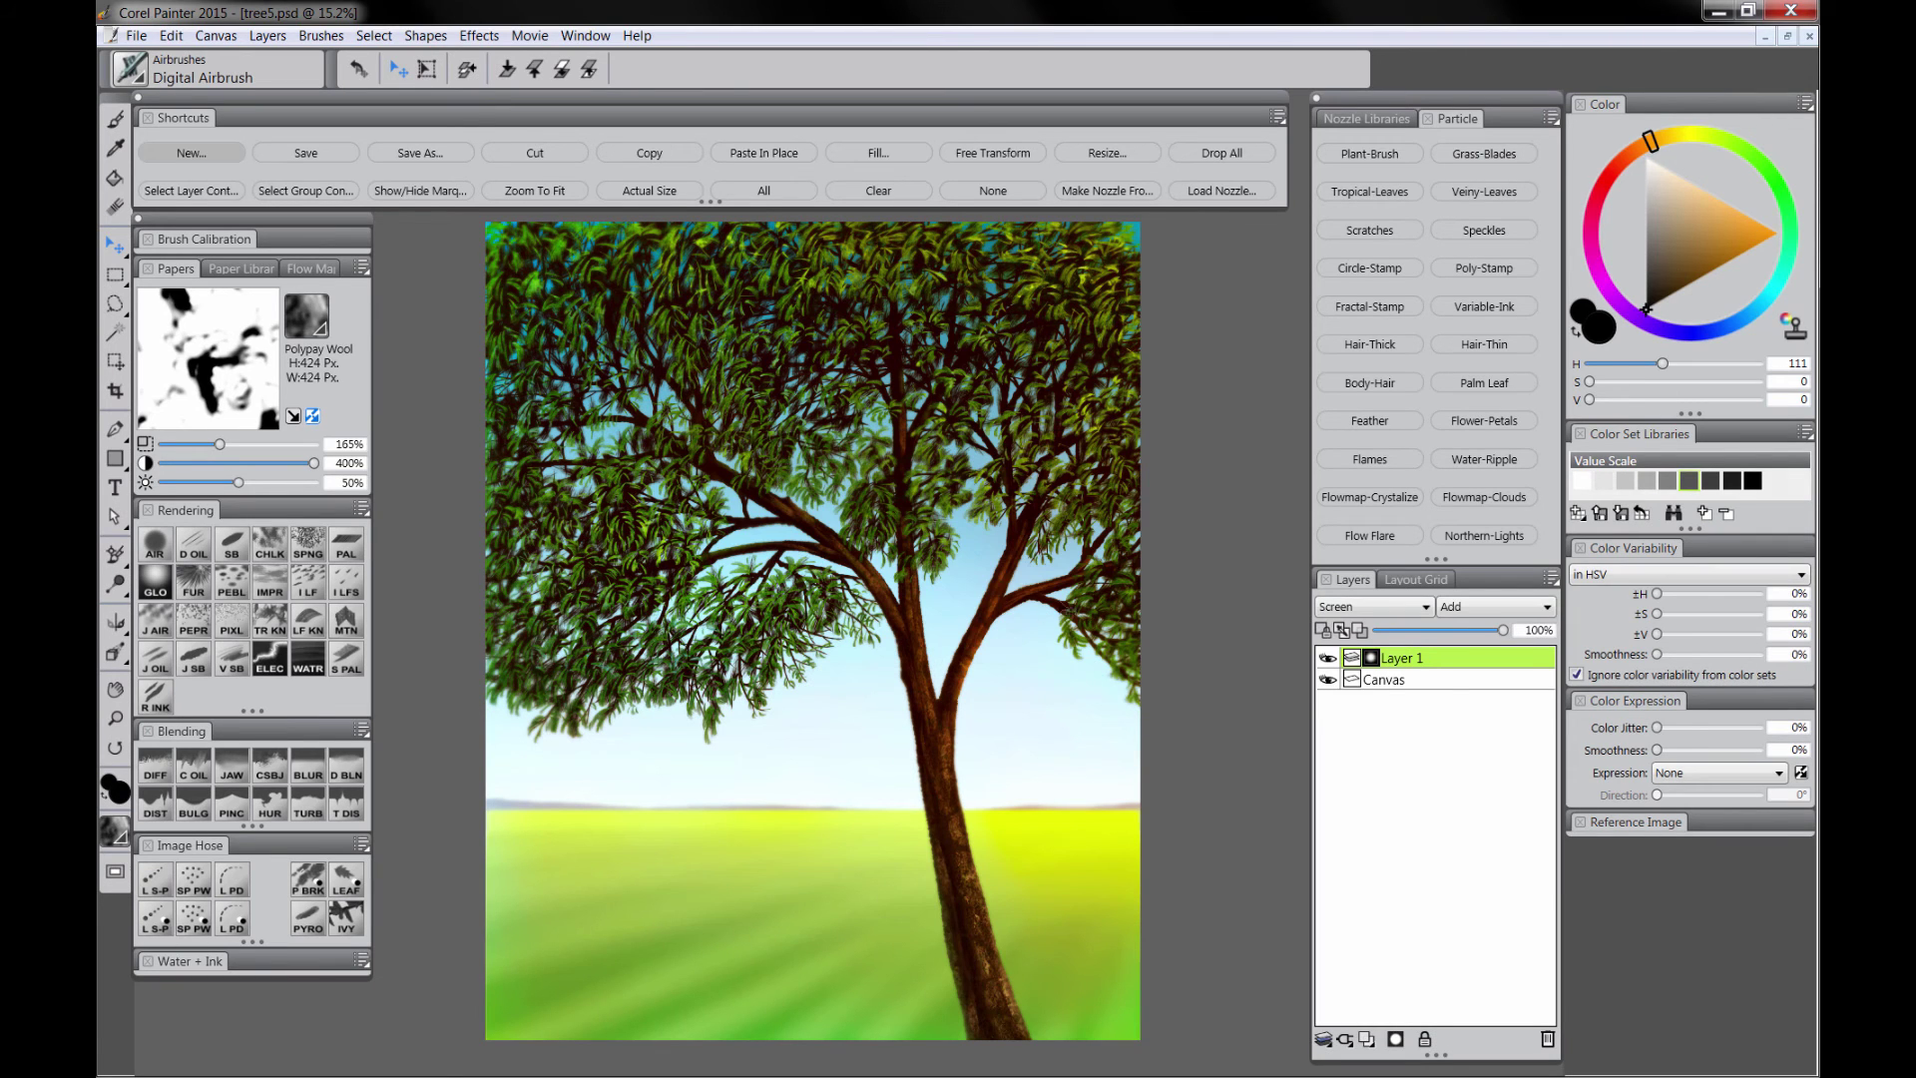
Step: Airbrush white on the Screen layer's mask to brighten the image's right side, and lower the layer's opacity to about 76%
drag(1589, 399, 1757, 399)
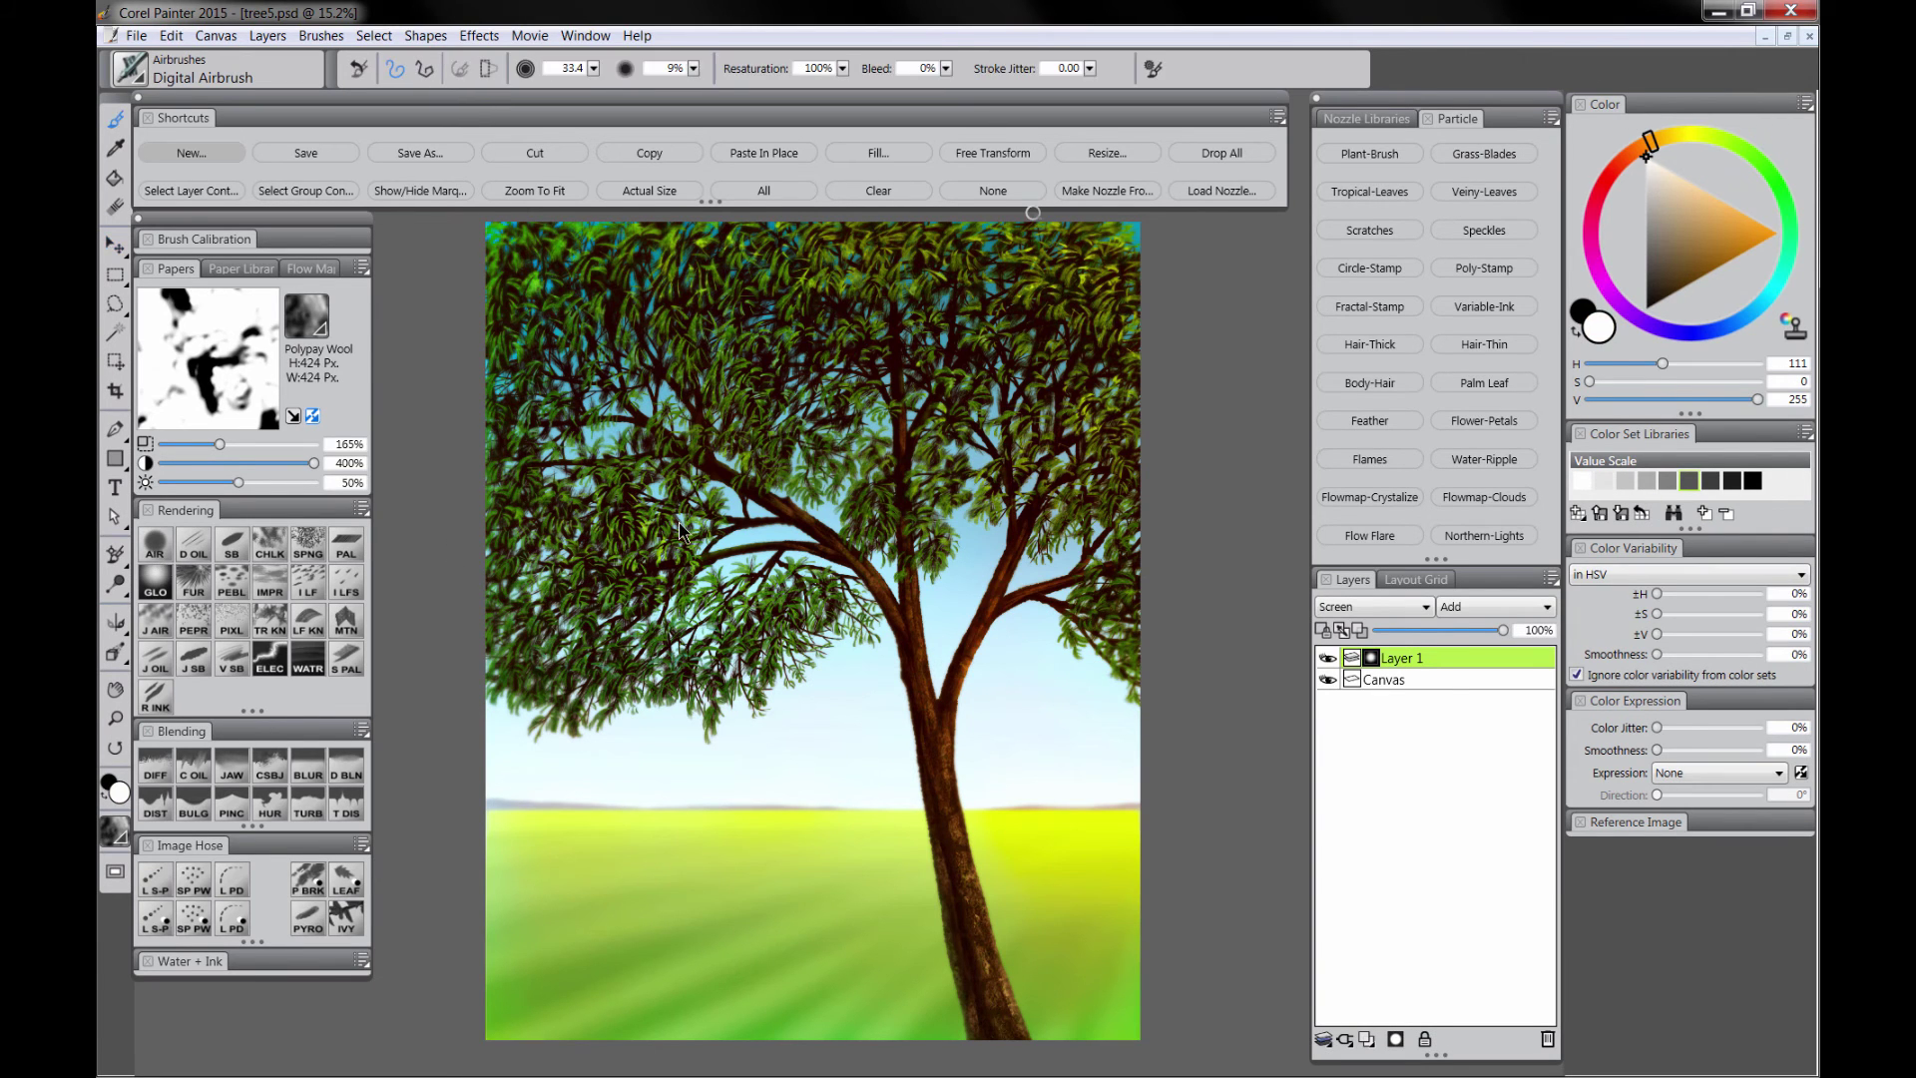
key(Tab)
drag(1165, 430, 1202, 762)
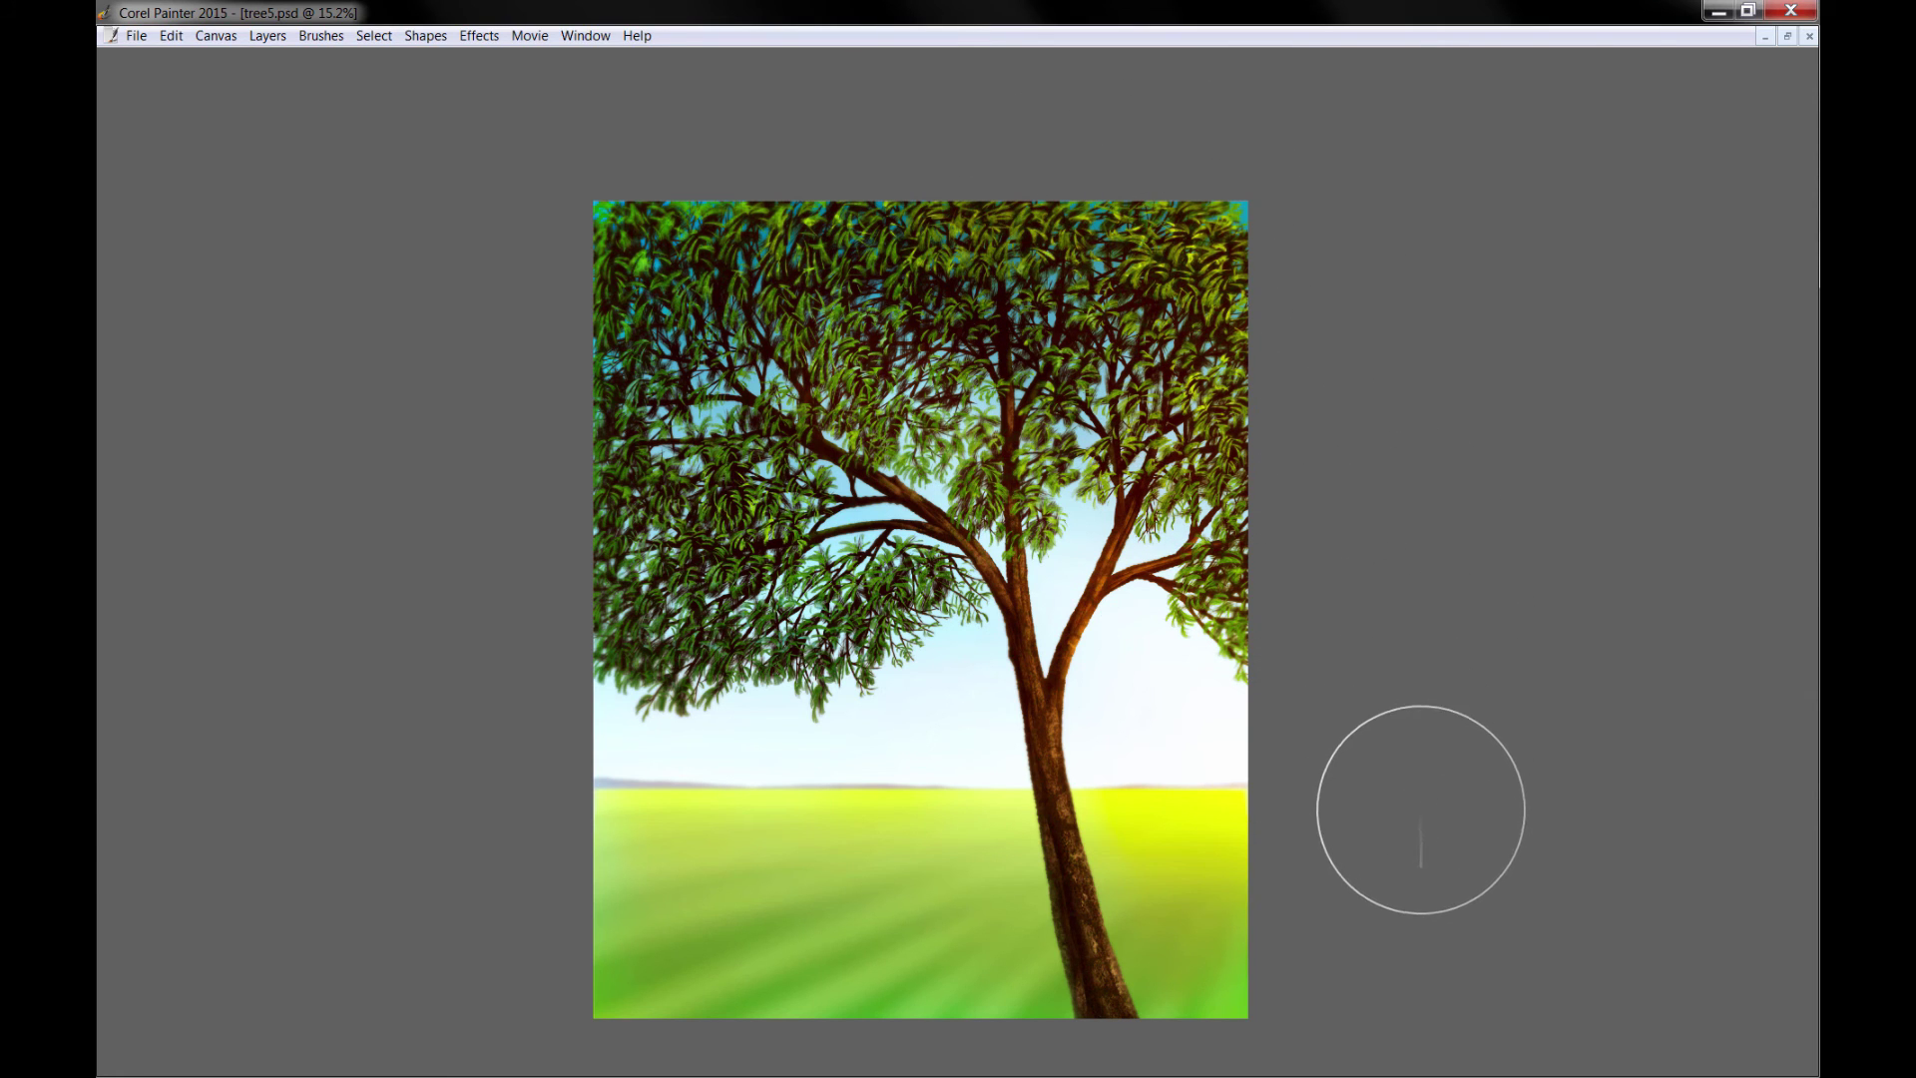
key(Tab)
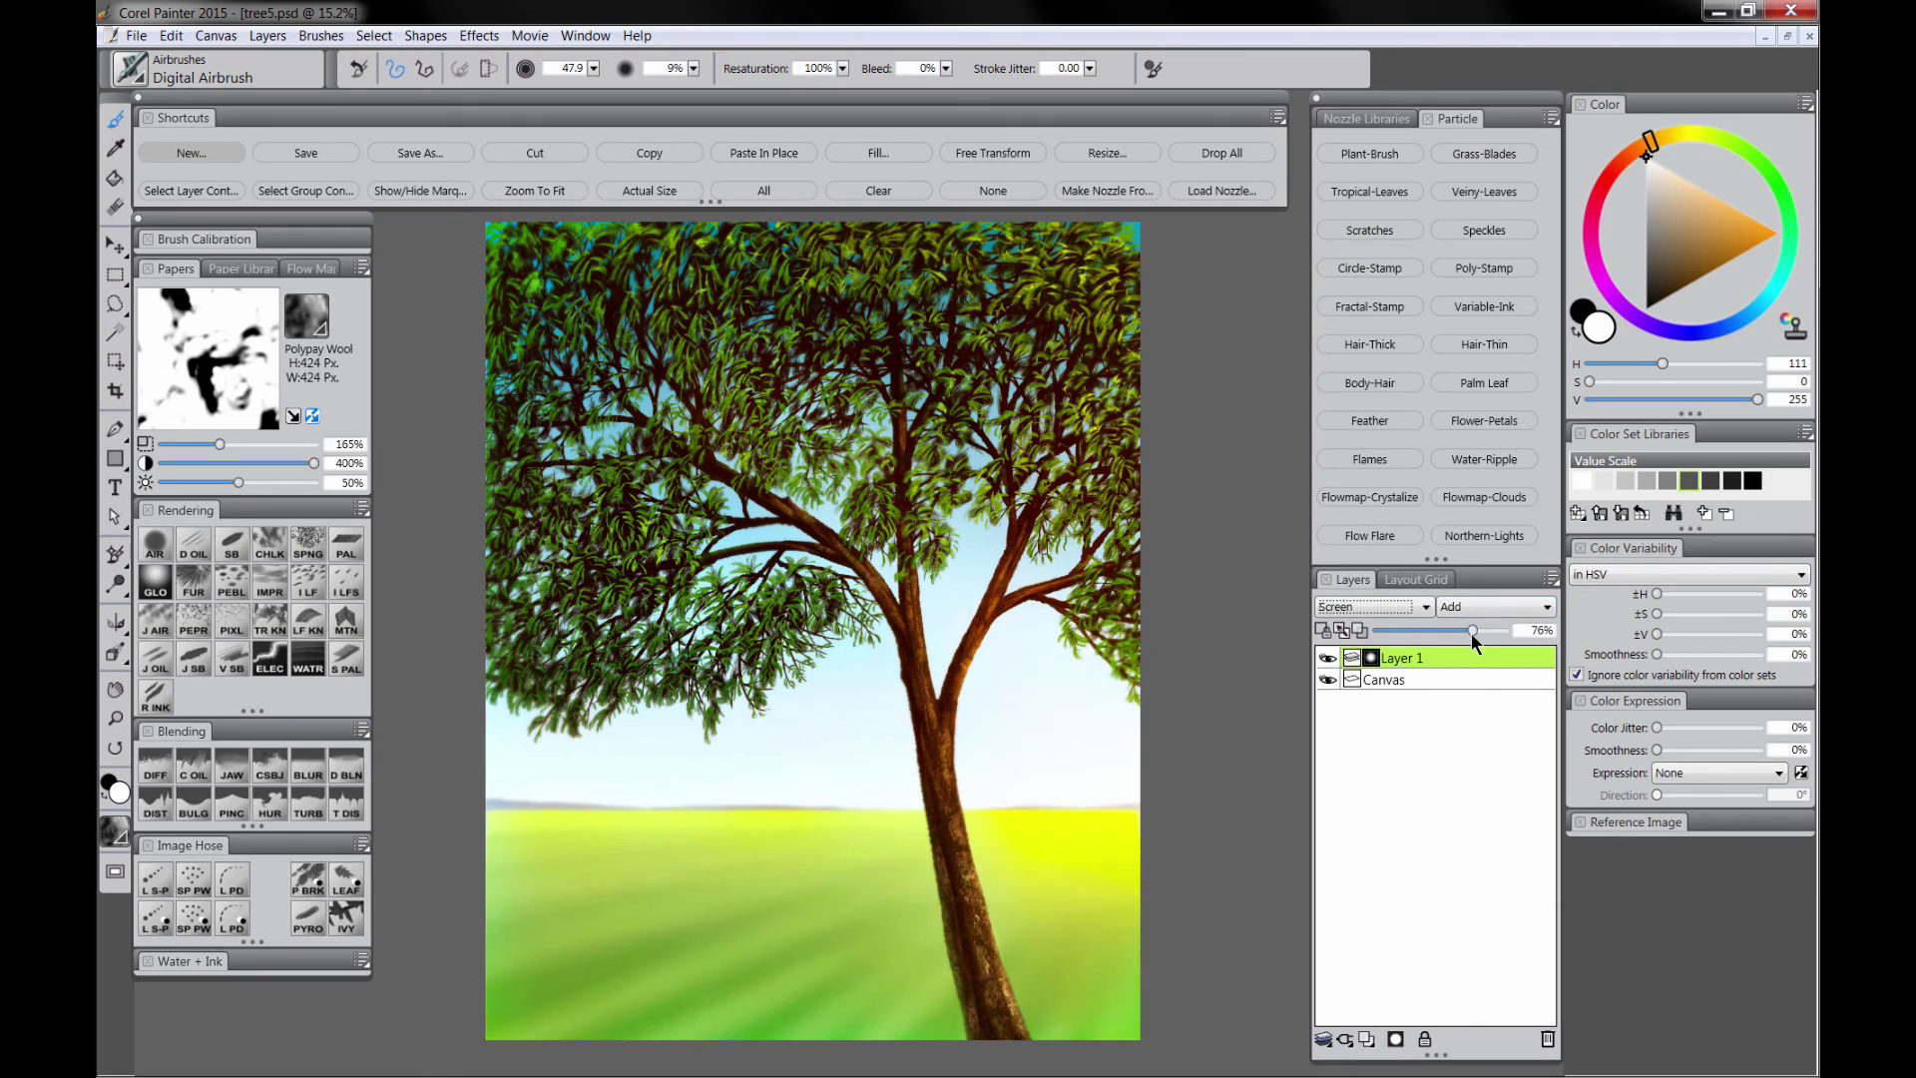
click(1330, 658)
click(1330, 657)
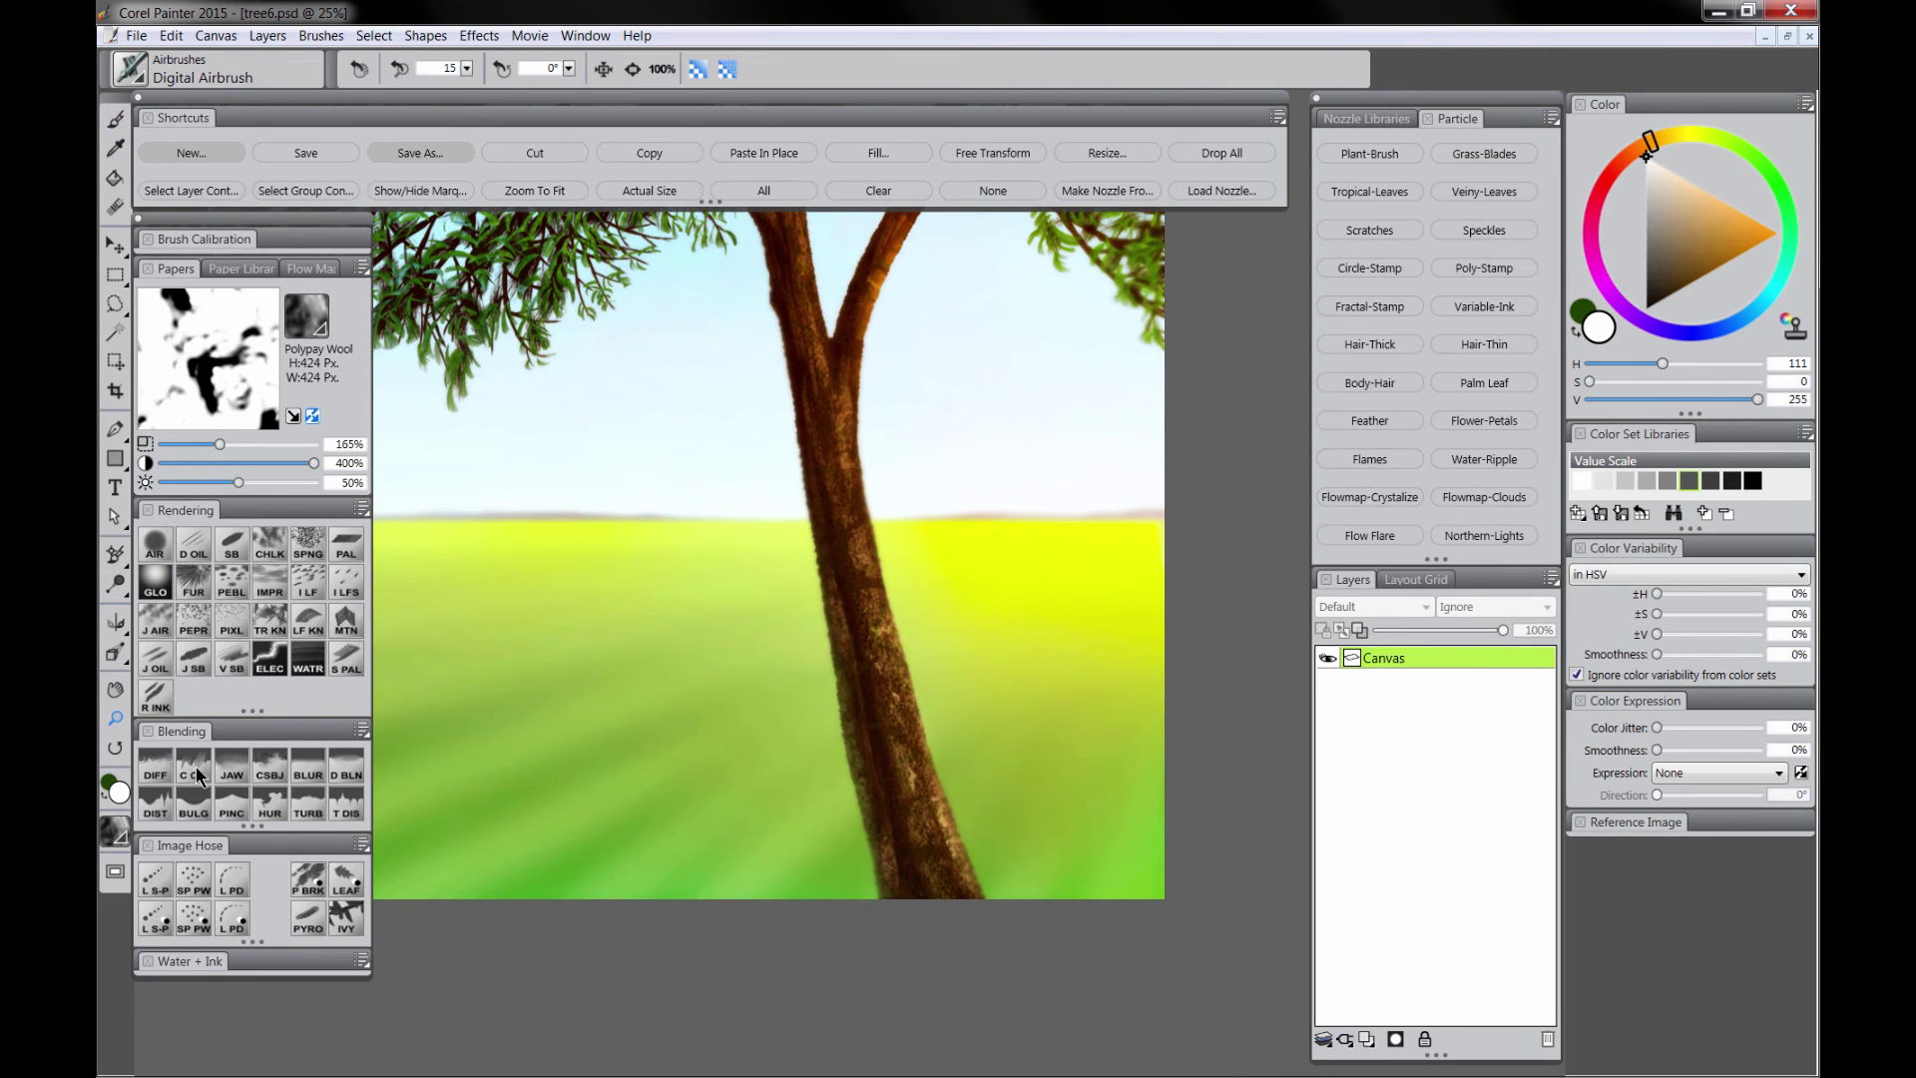
Step: Blend the trunk texture with the Coarse Oily Blender, using a paper scale of 179% and a contrast of 389%
click(194, 768)
drag(220, 443, 273, 463)
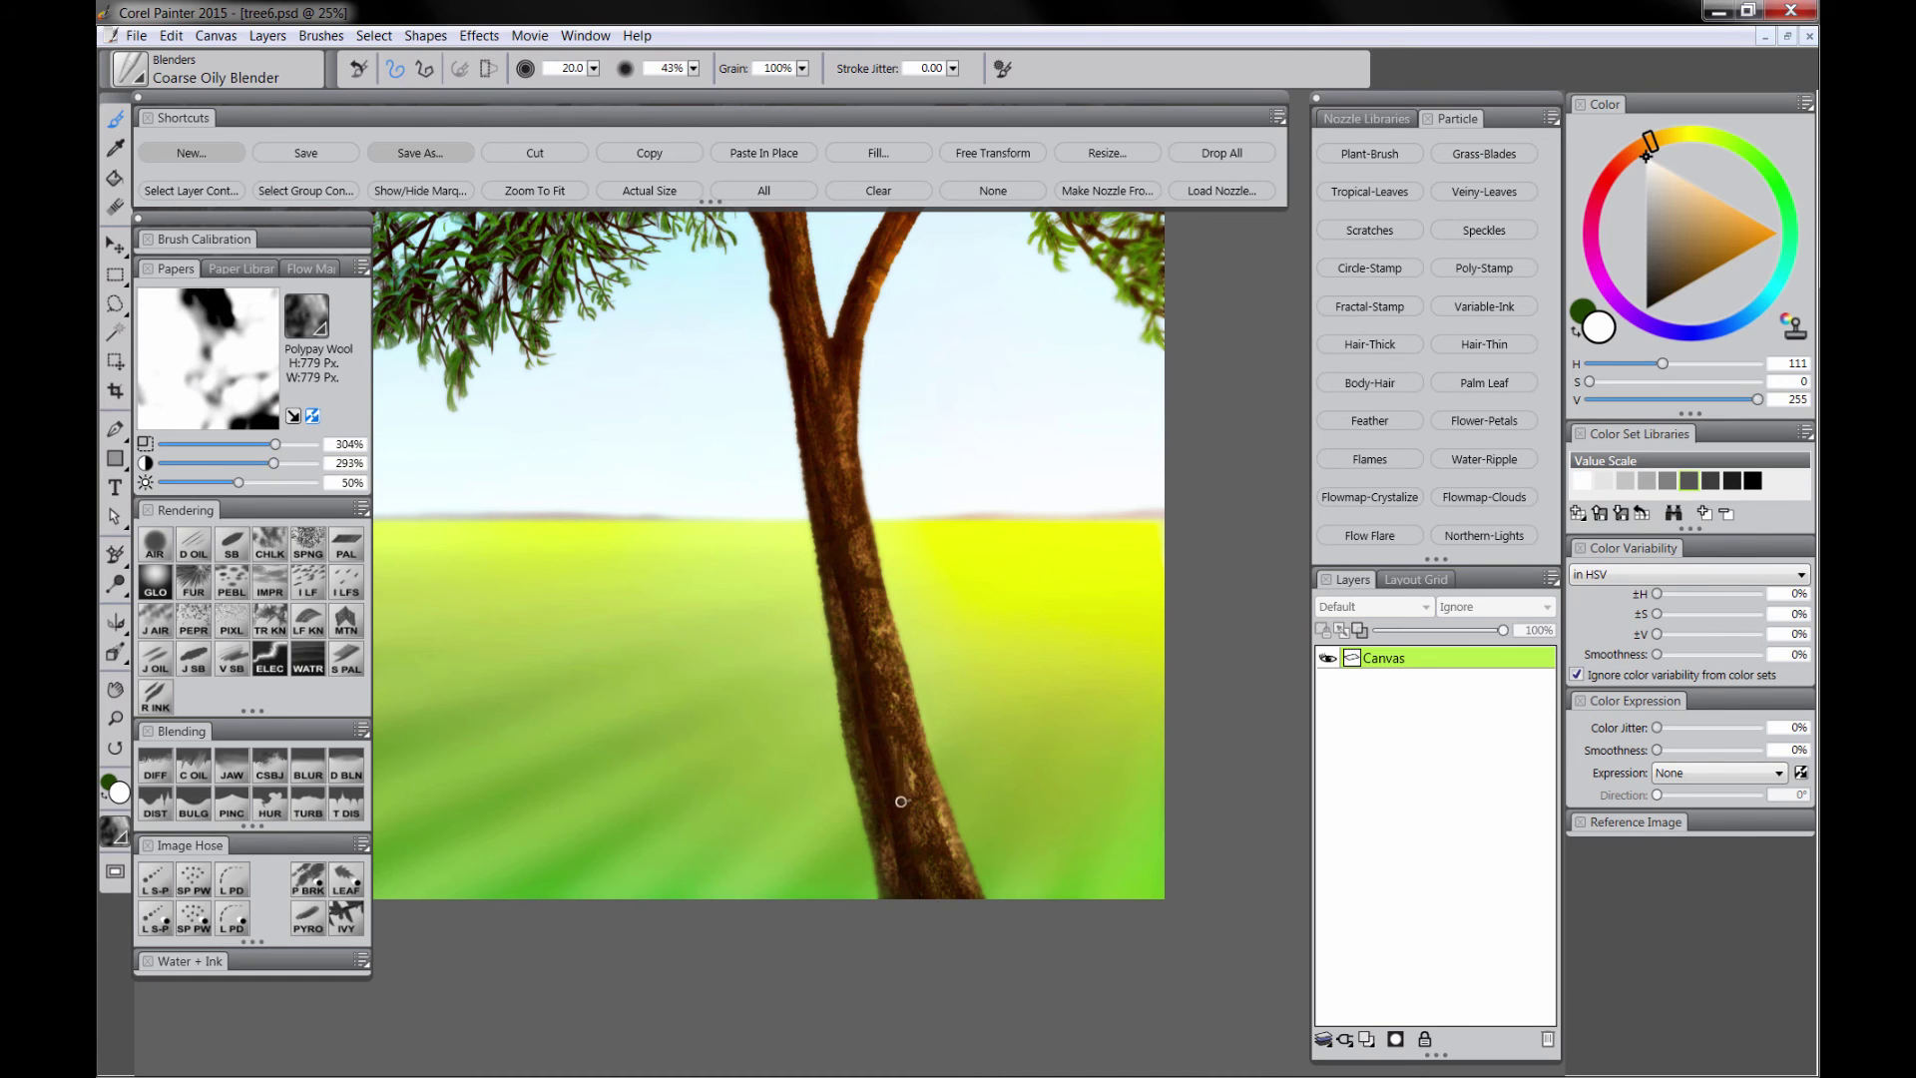
click(309, 463)
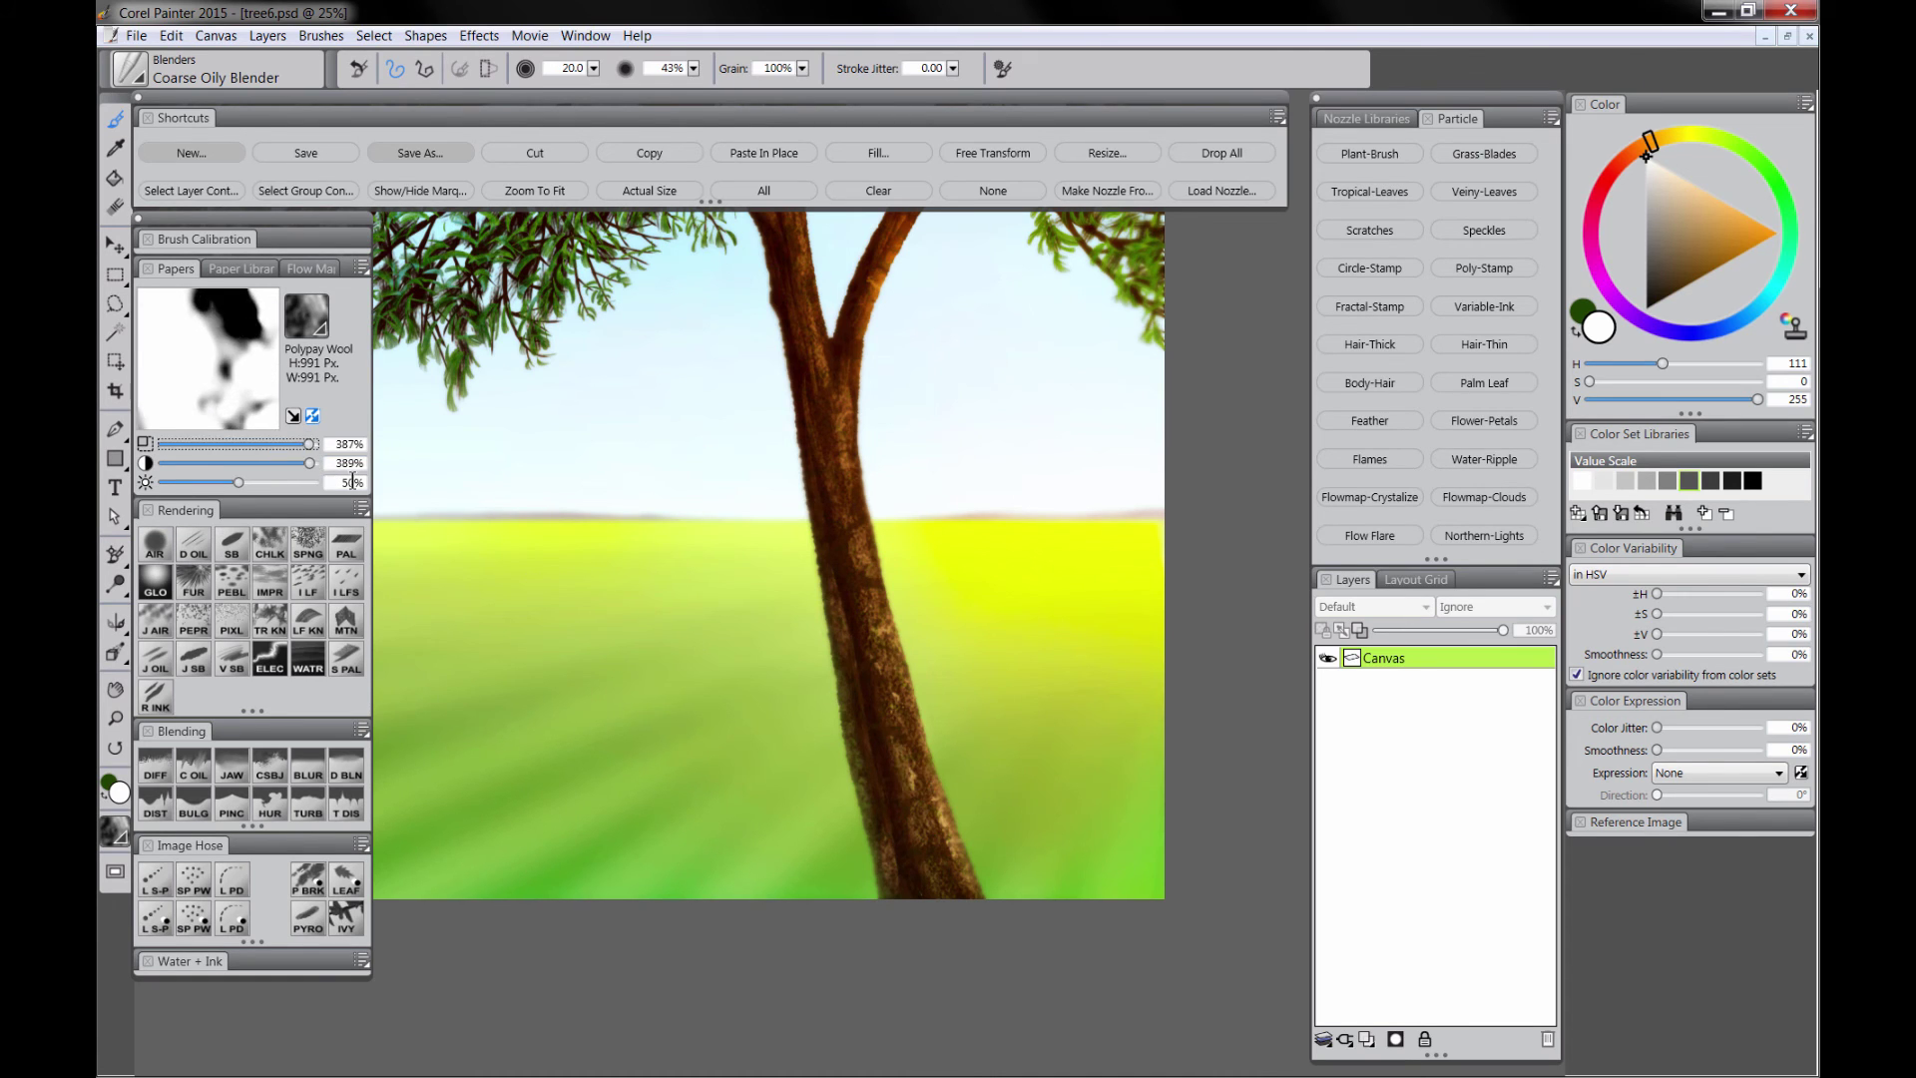
drag(276, 443, 225, 443)
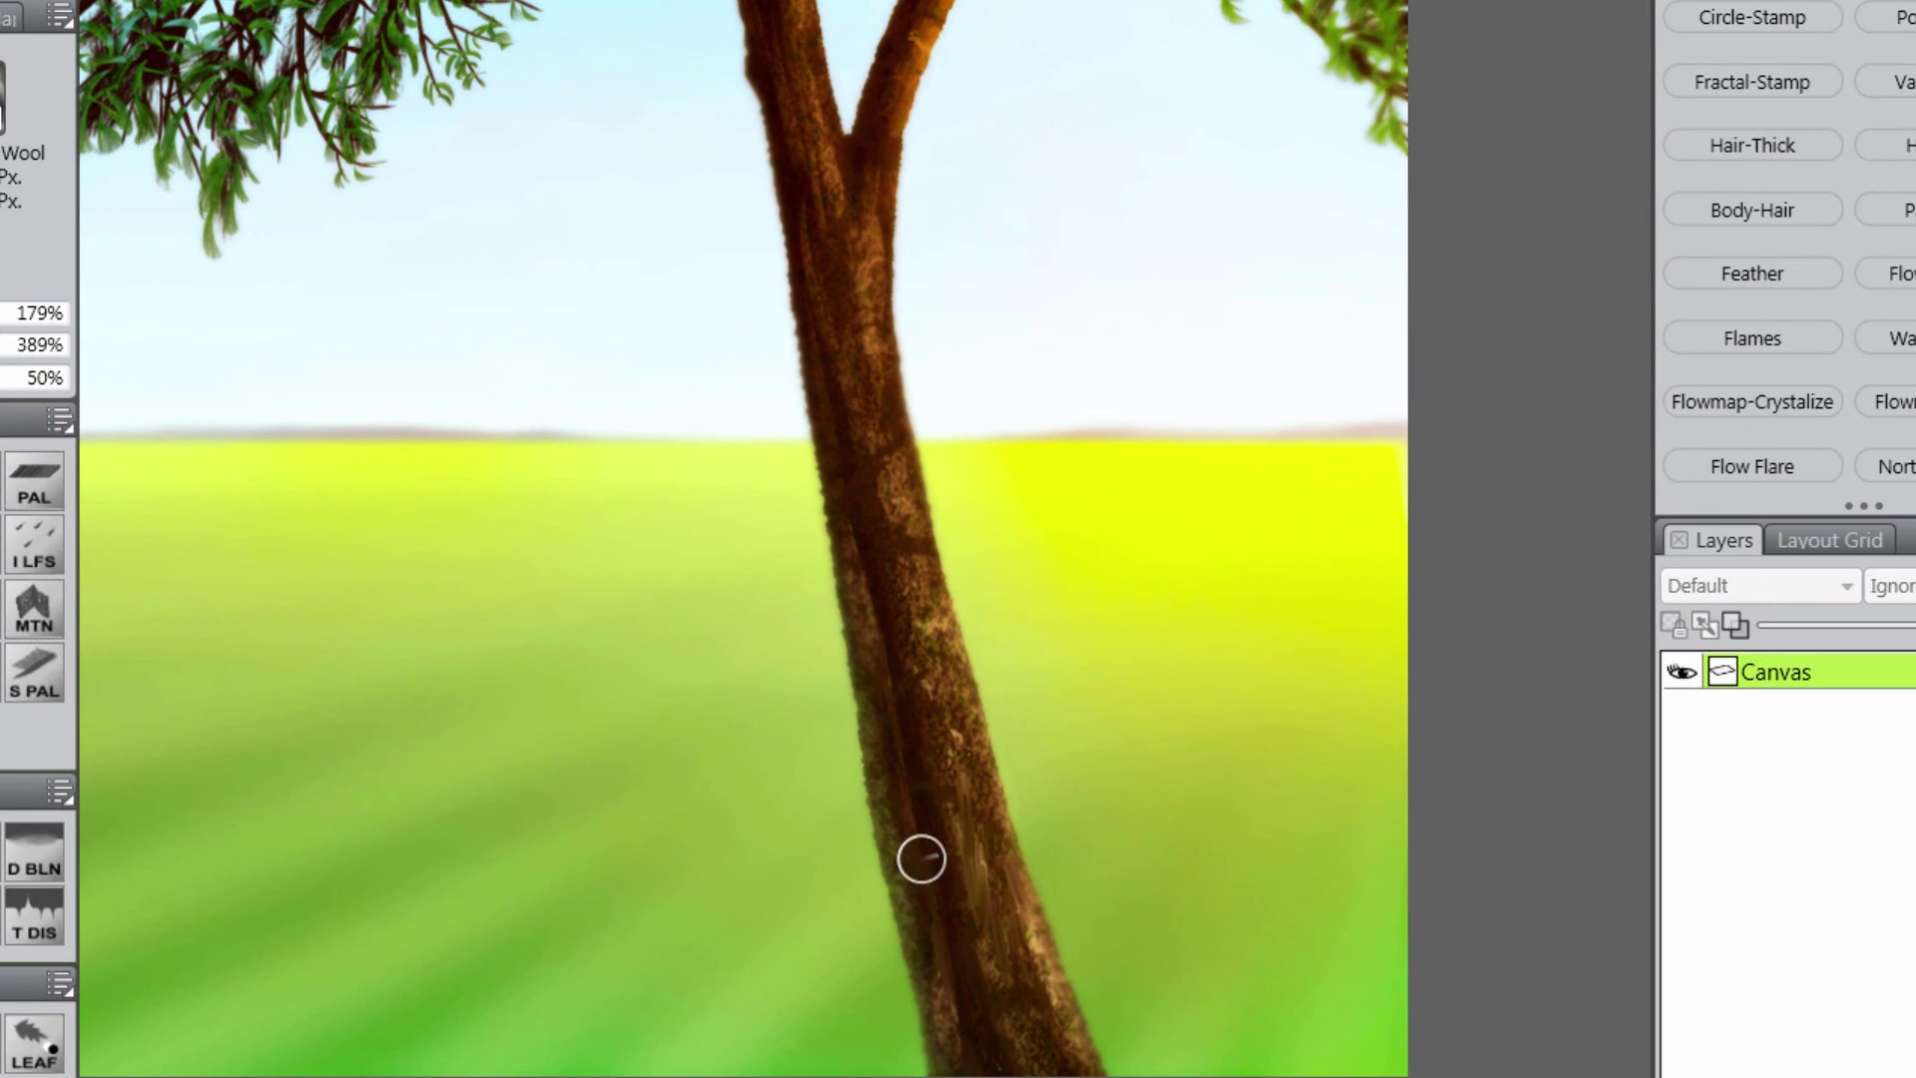
mouse_move(921, 858)
mouse_down()
mouse_move(918, 771)
mouse_move(958, 788)
mouse_move(894, 562)
mouse_move(968, 743)
mouse_move(897, 531)
mouse_up()
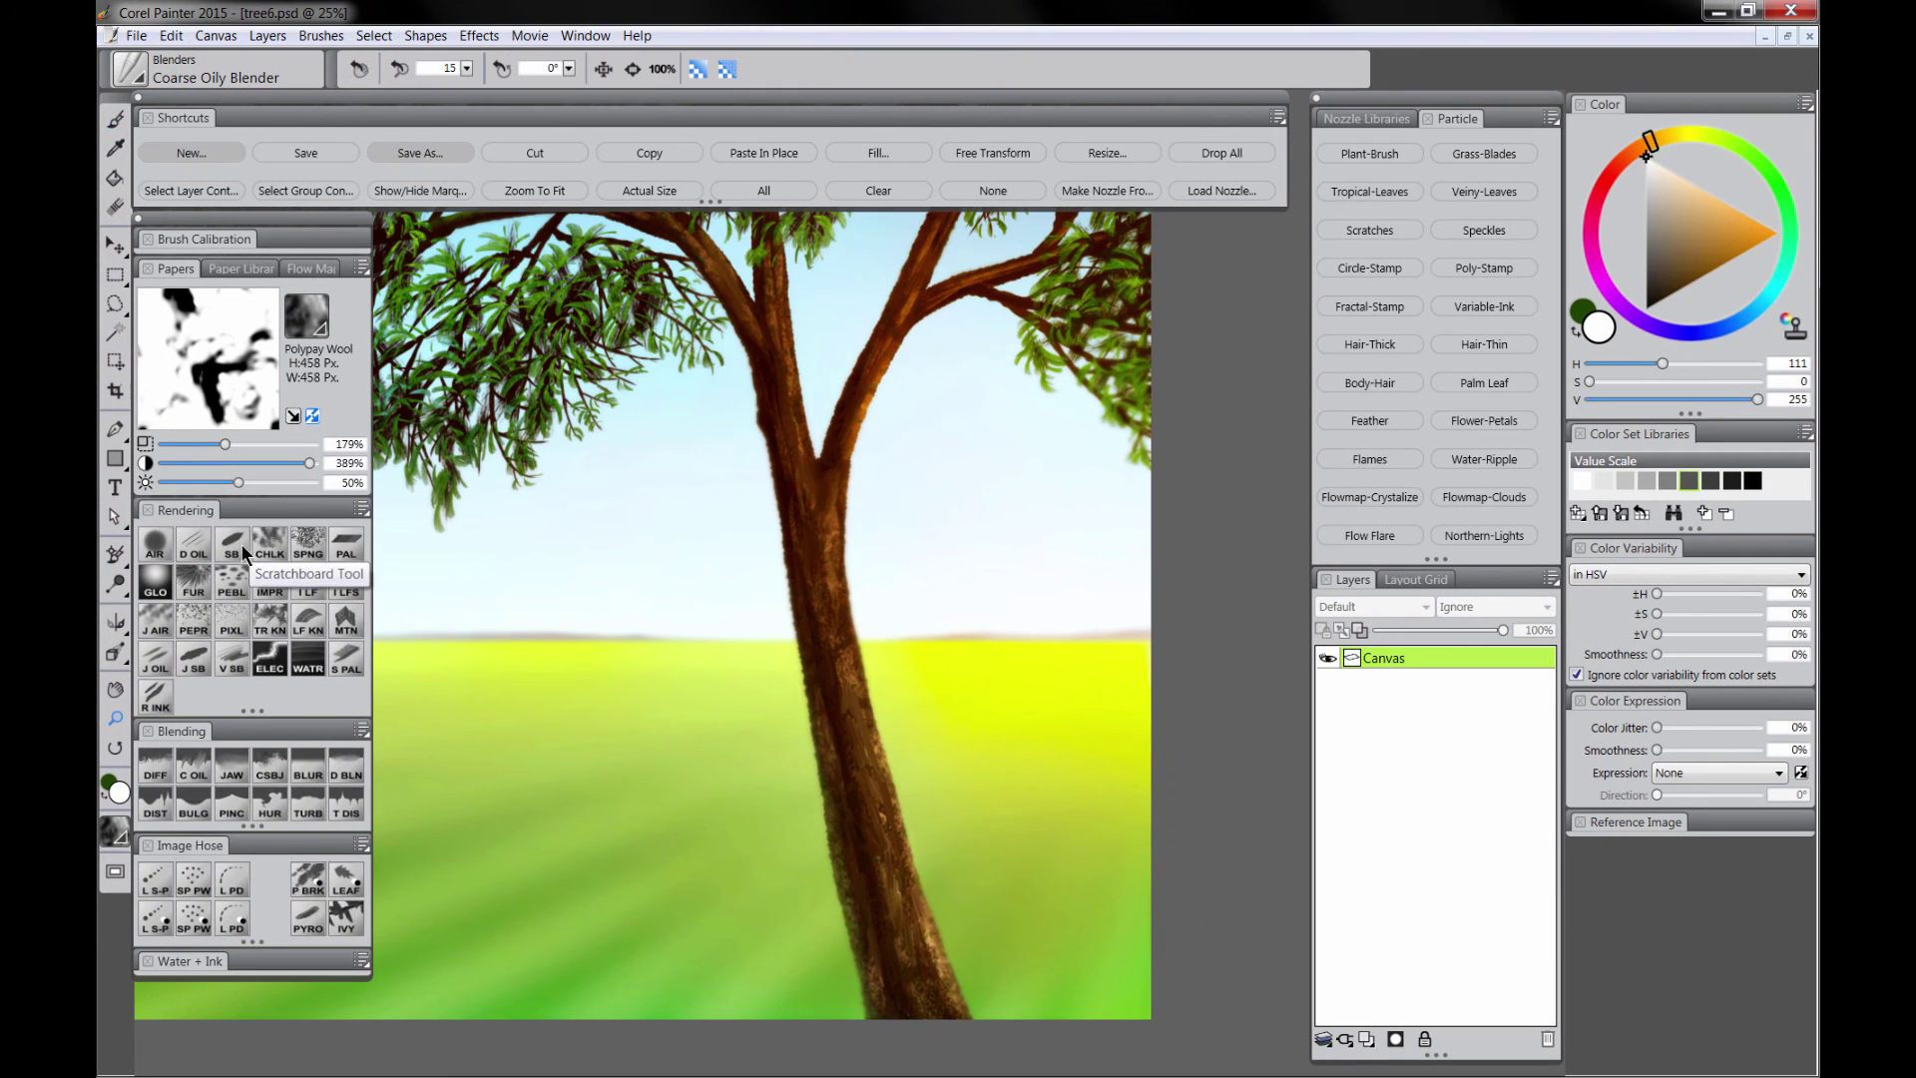
Step: Shade the trunk and branch fork in very dark brown with the Sponge brush on a new Multiply layer
click(1365, 1038)
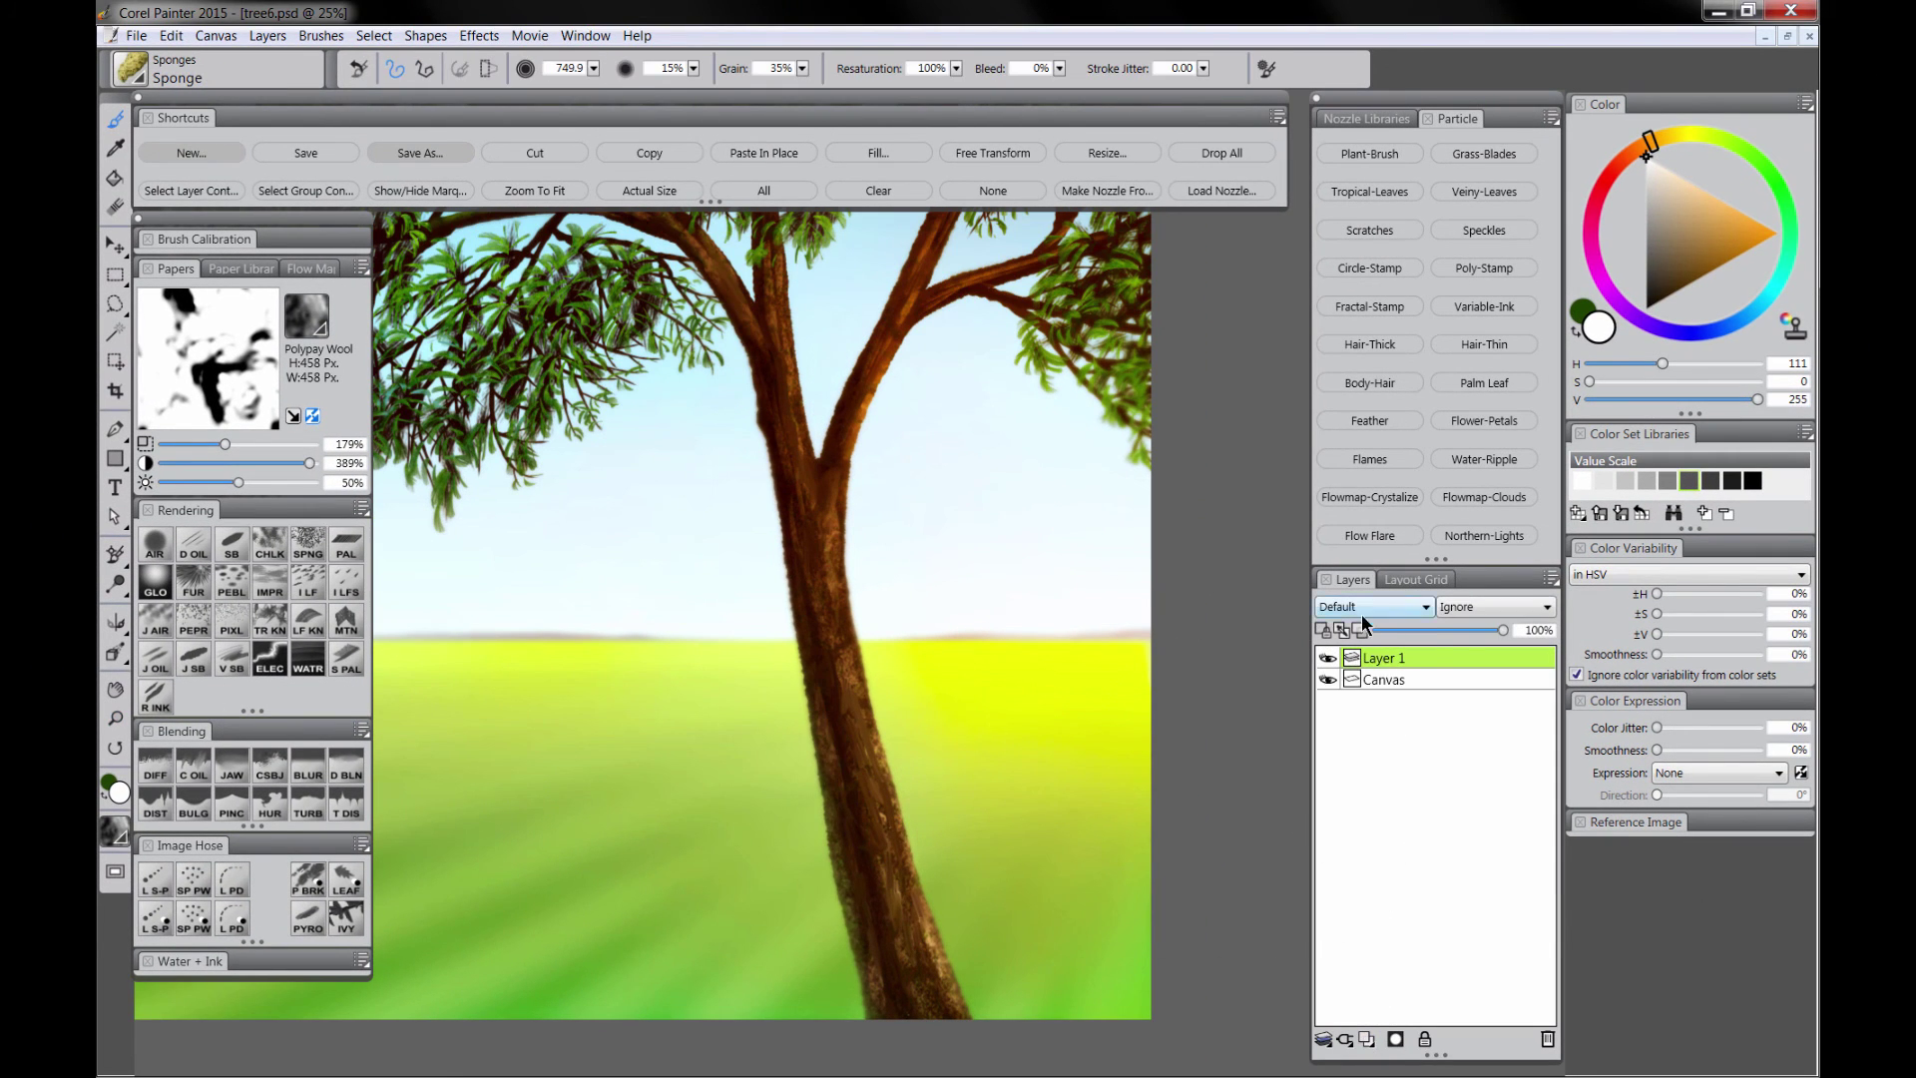
click(1373, 606)
click(1384, 732)
drag(948, 718, 876, 855)
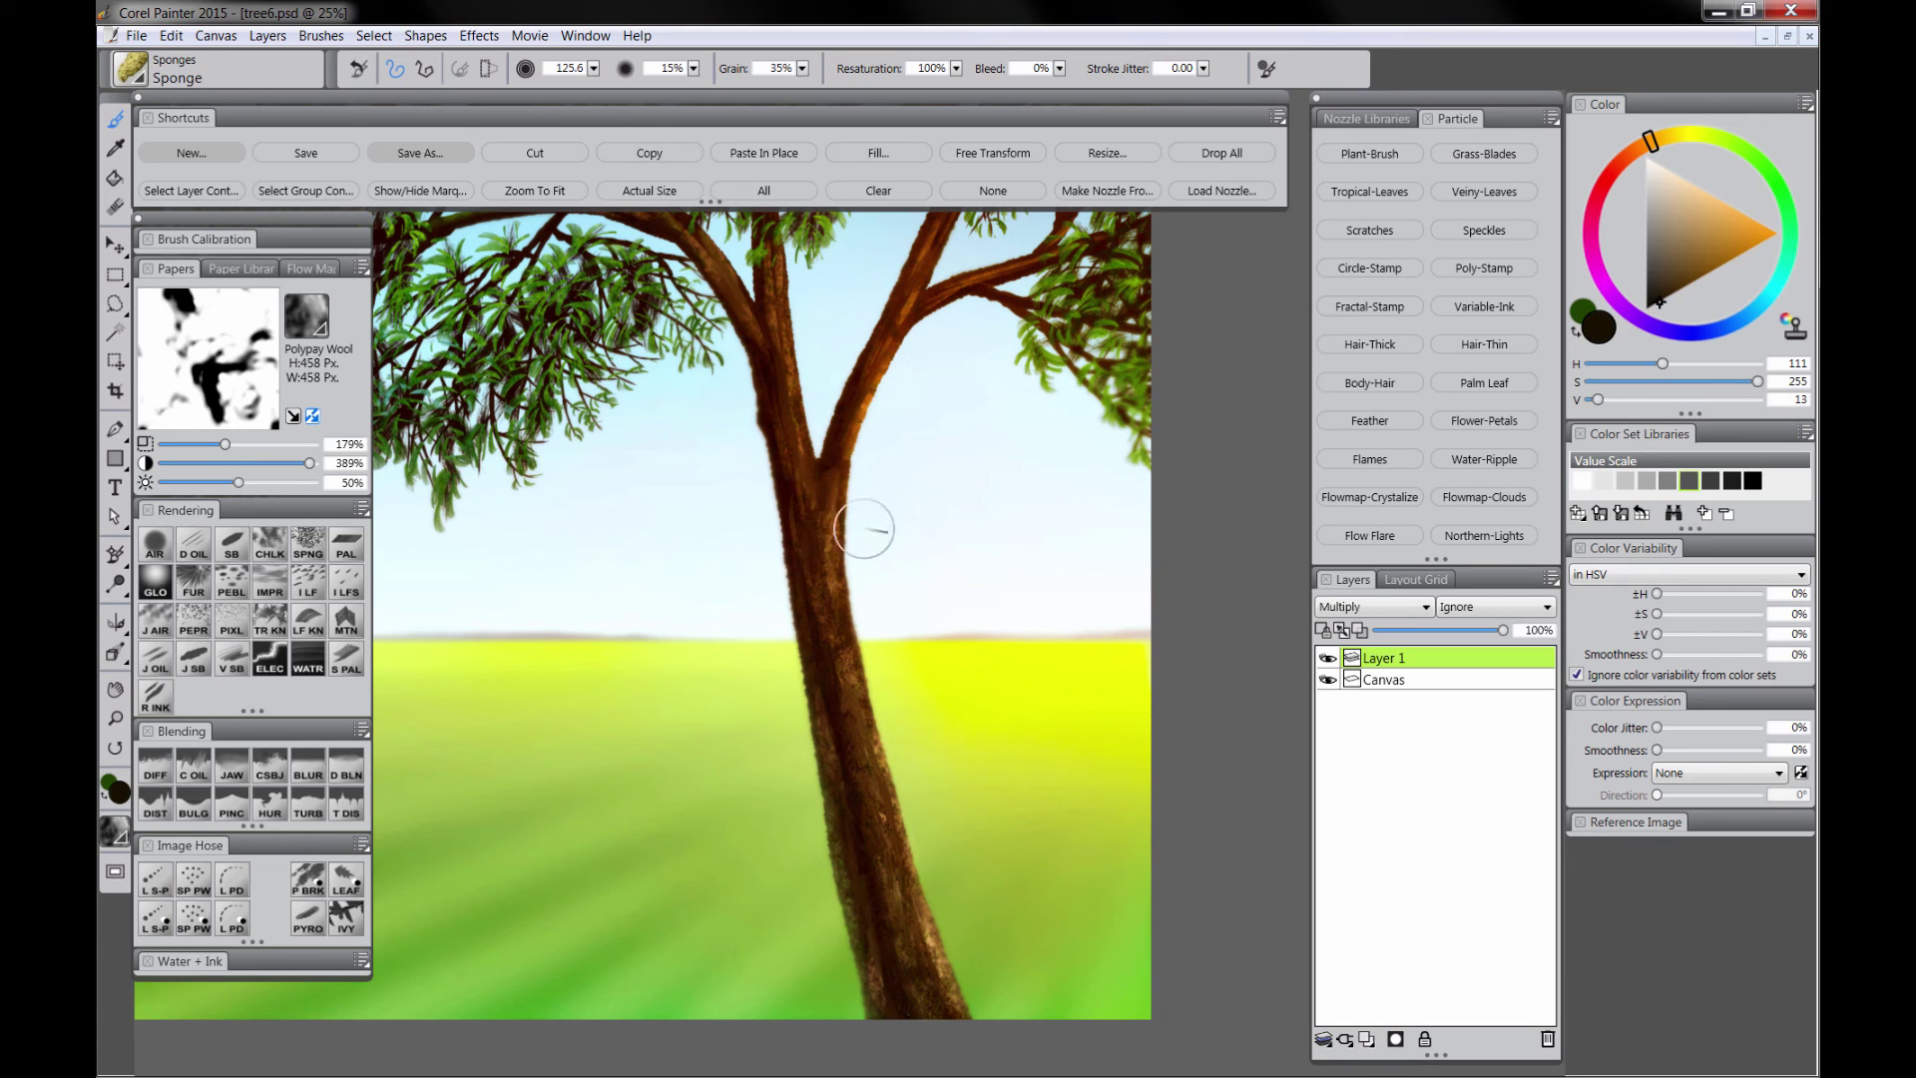
drag(823, 557, 827, 582)
mouse_move(828, 497)
mouse_down()
mouse_move(826, 480)
mouse_move(857, 595)
mouse_up()
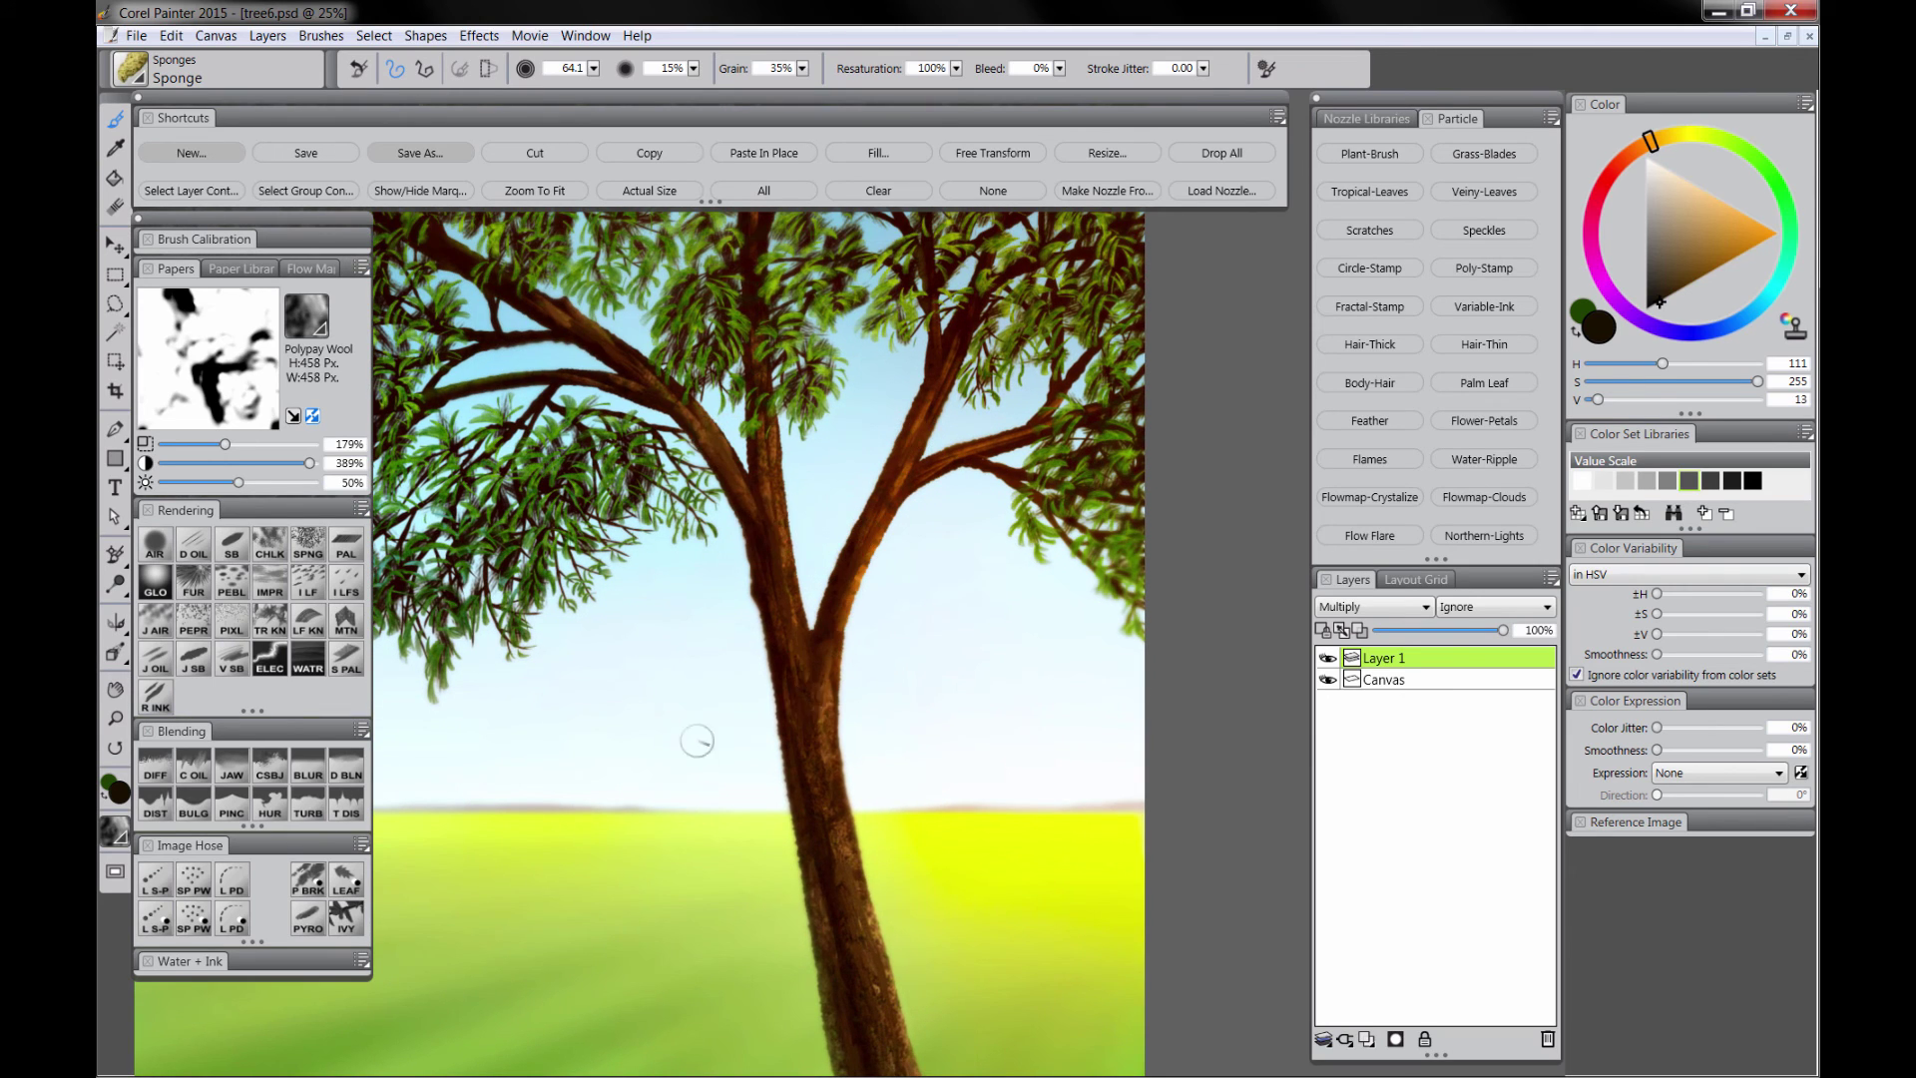
Step: Set up a new layer for trunk details with the Detail Oils Brush, picking orange-brown and very dark reddish-brown colors
click(243, 557)
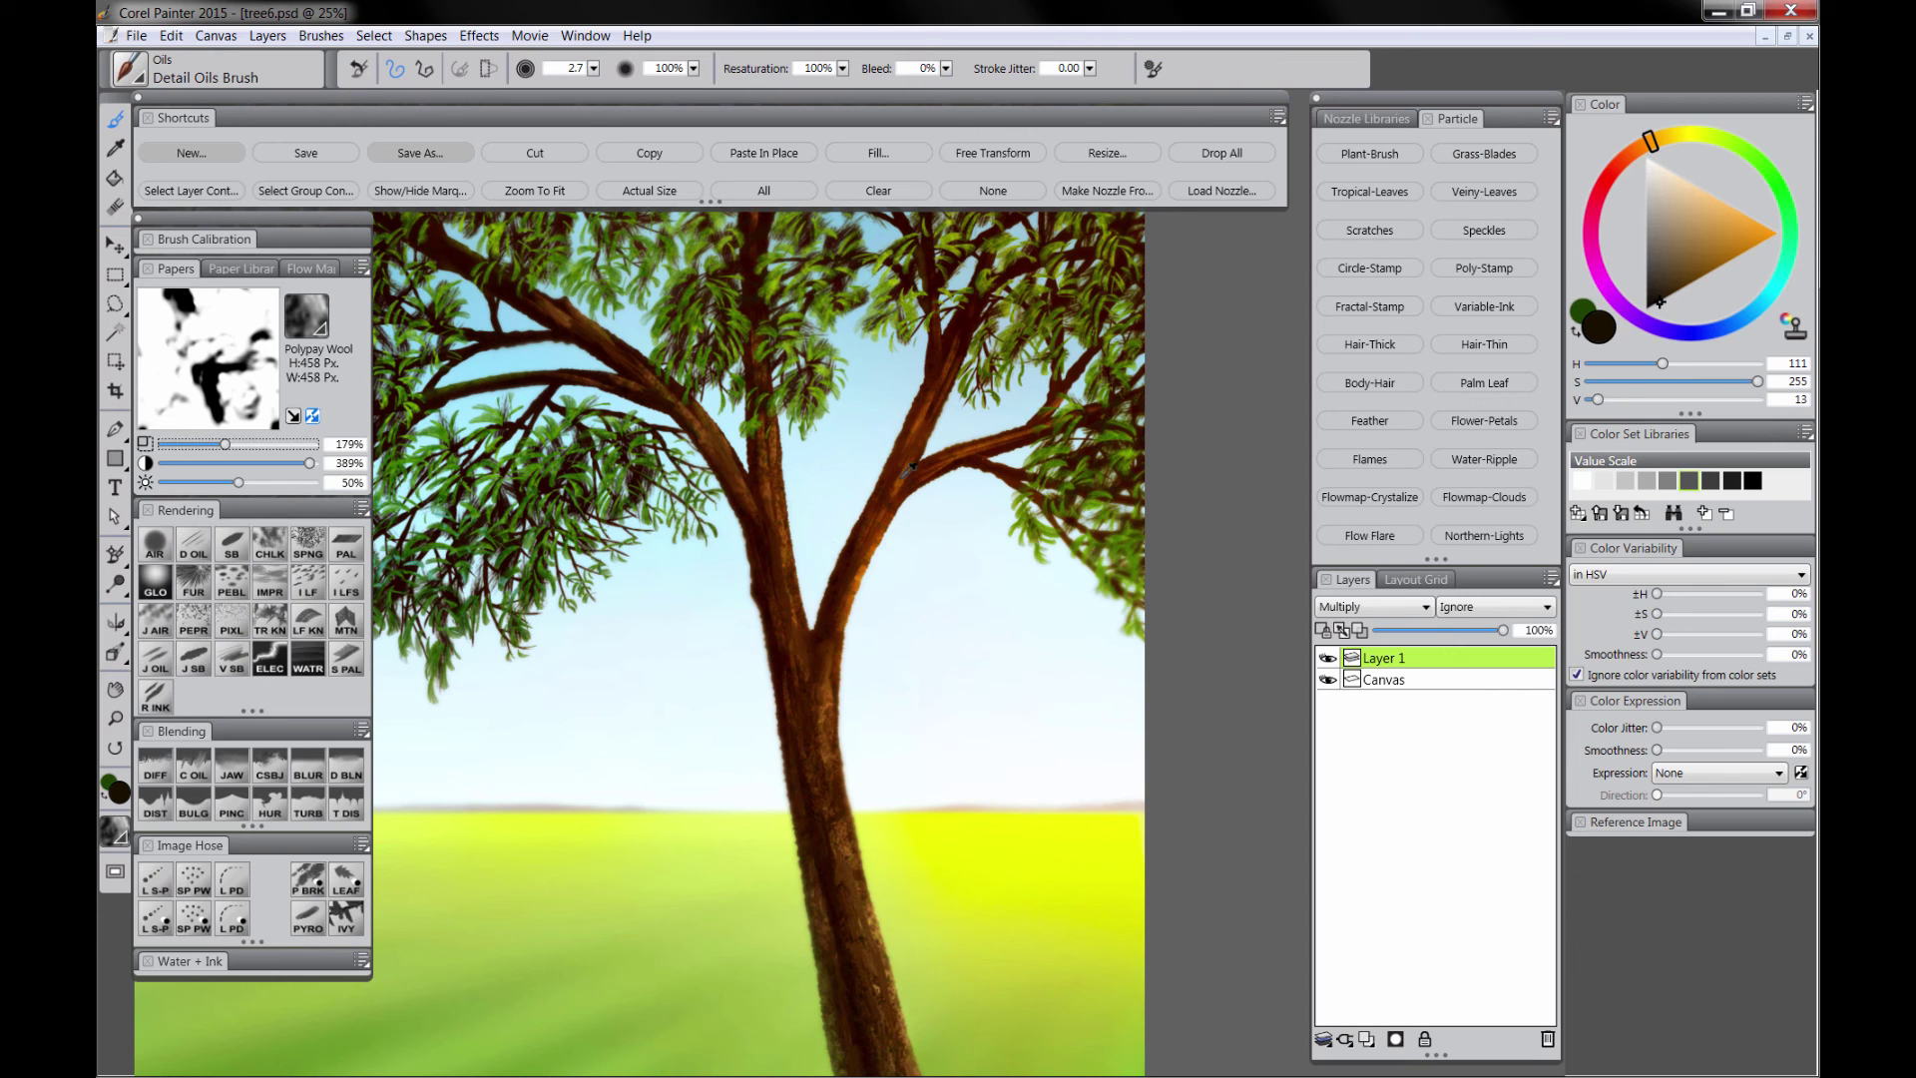
click(1727, 247)
key(ctrl+shift+n)
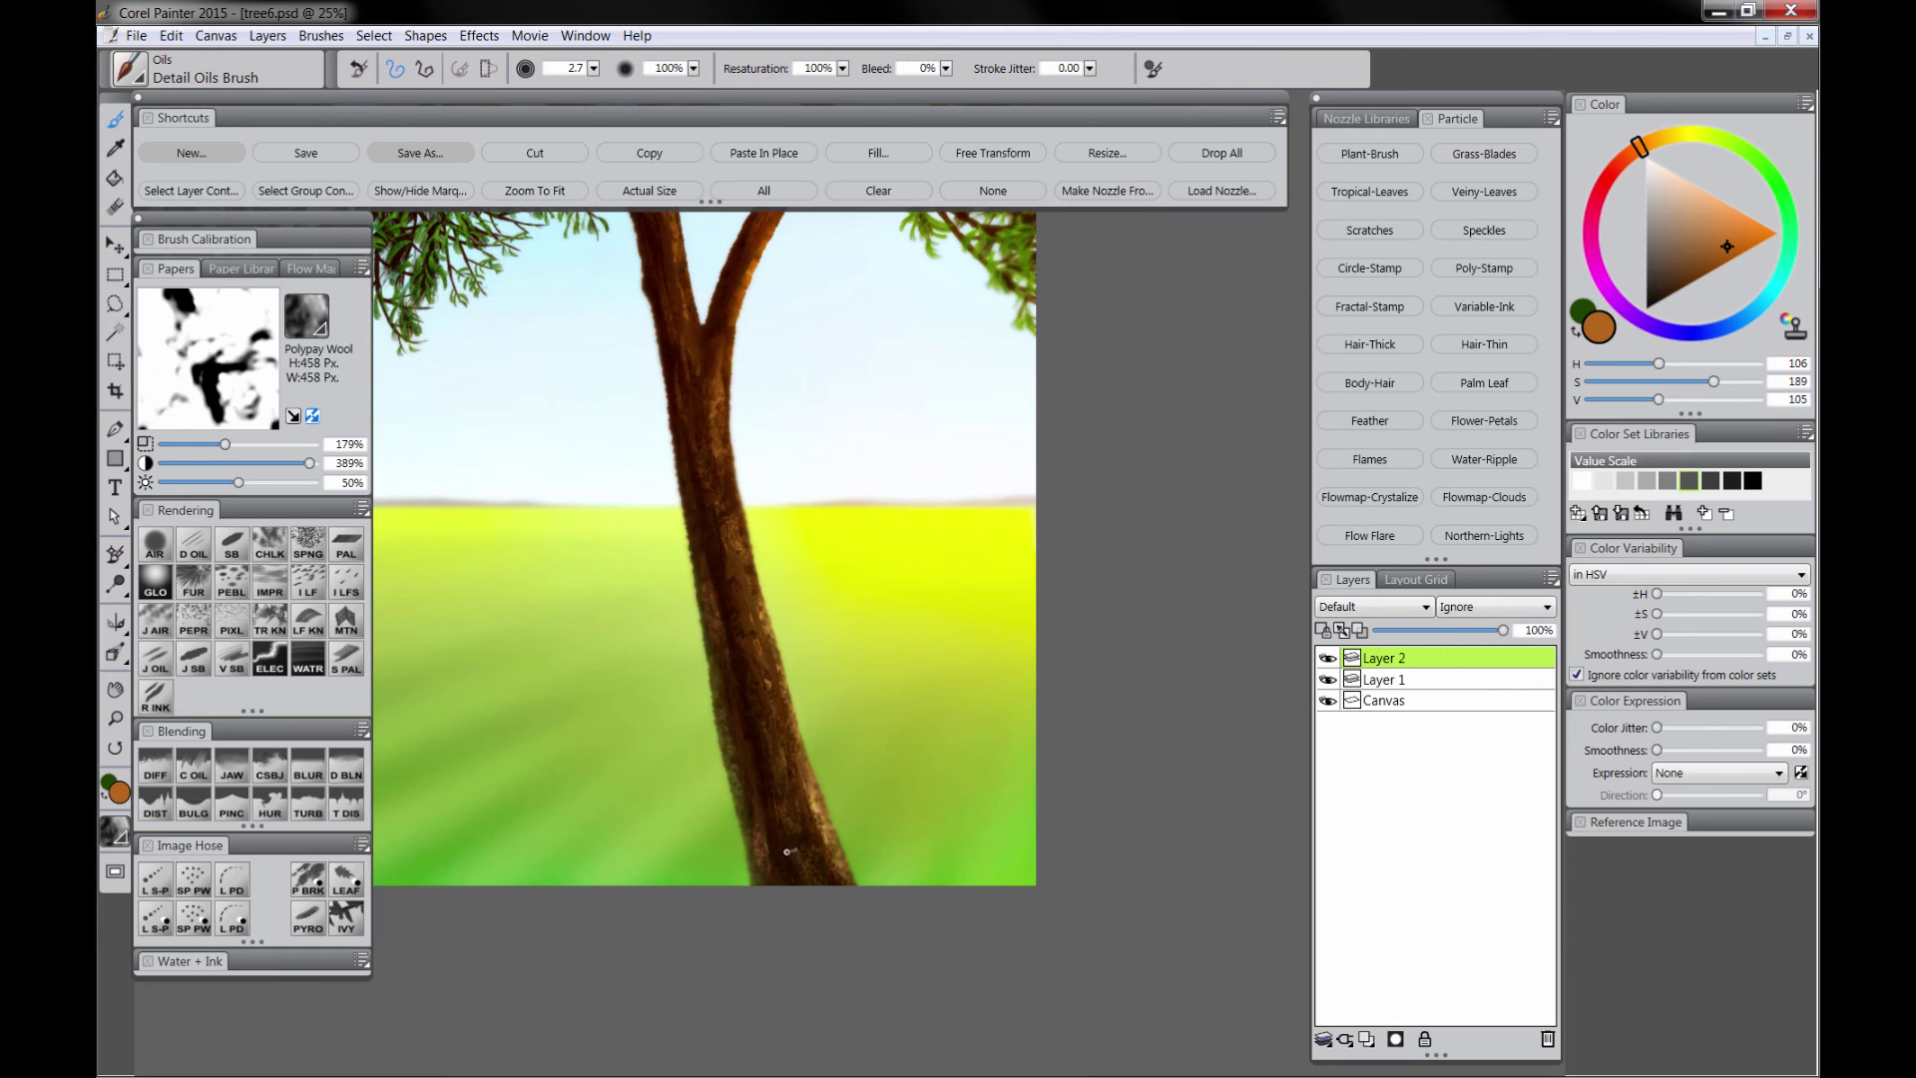
click(1662, 296)
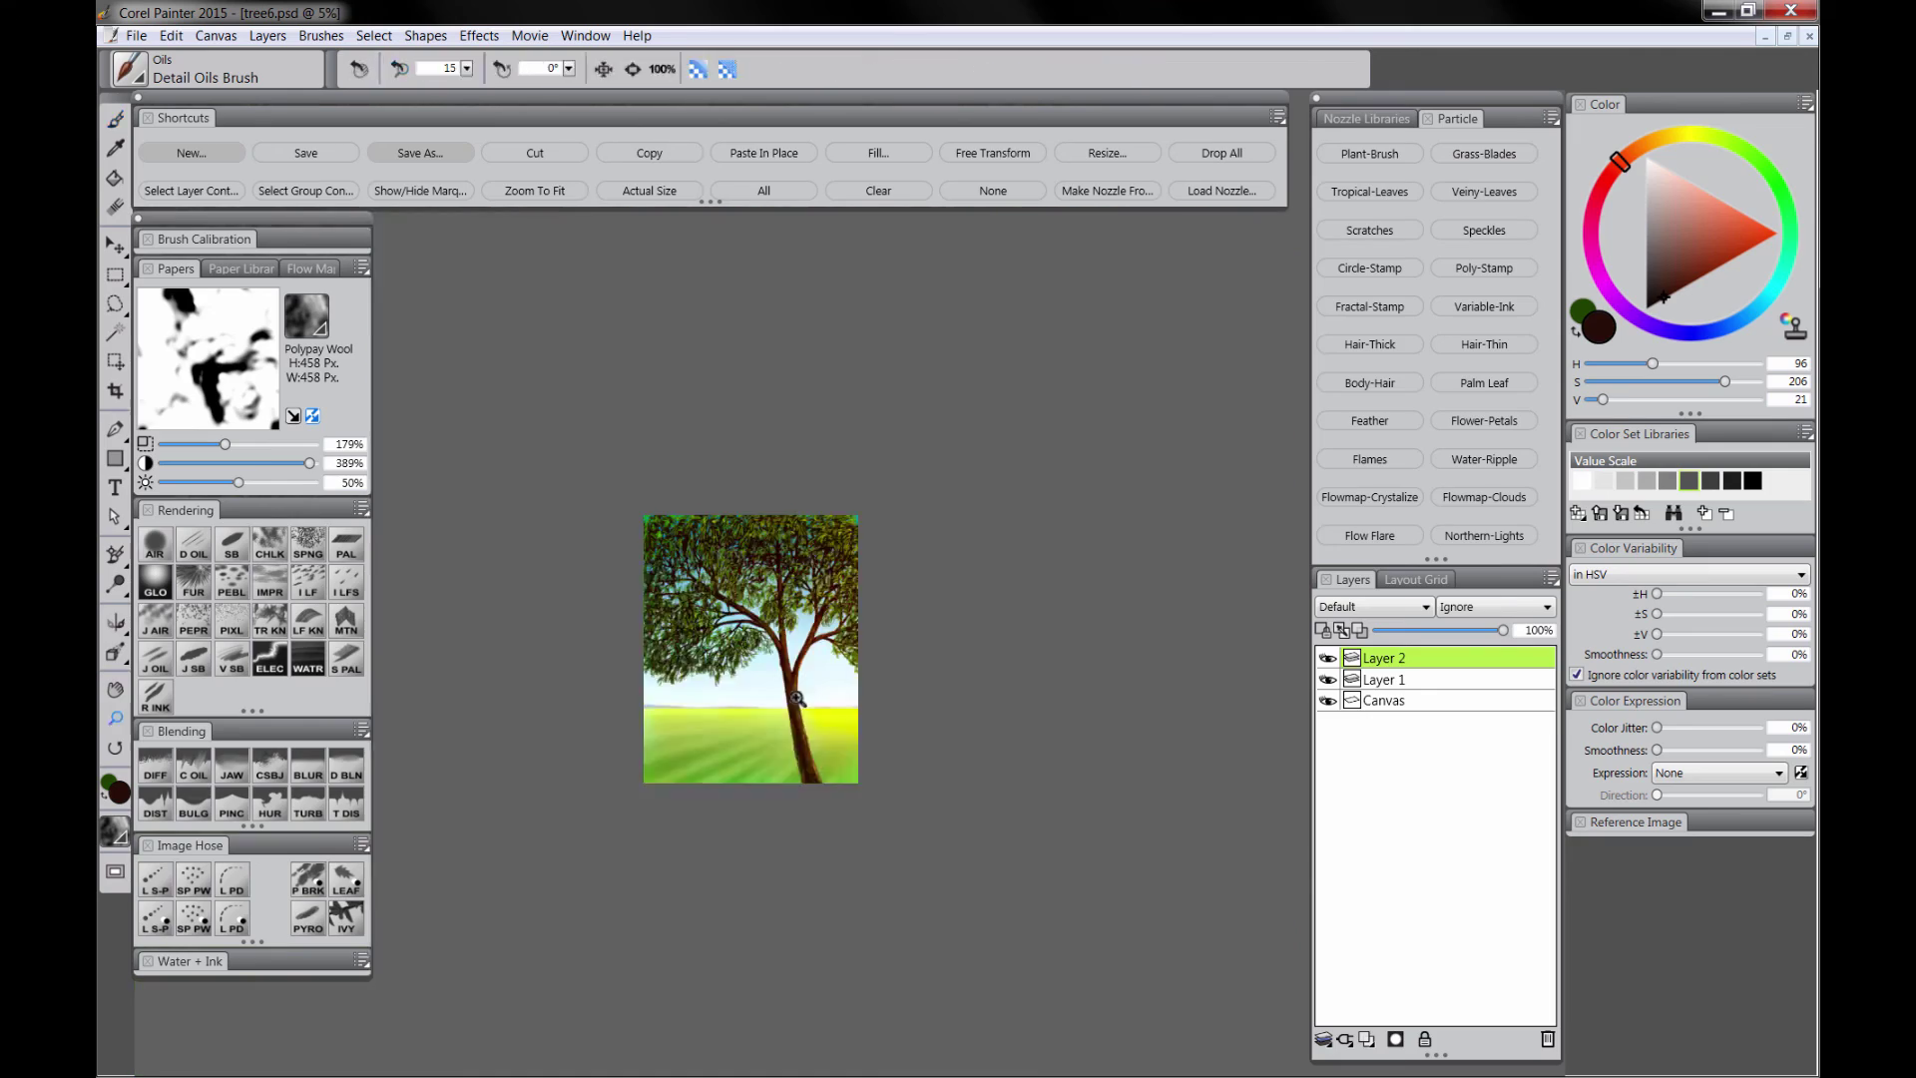